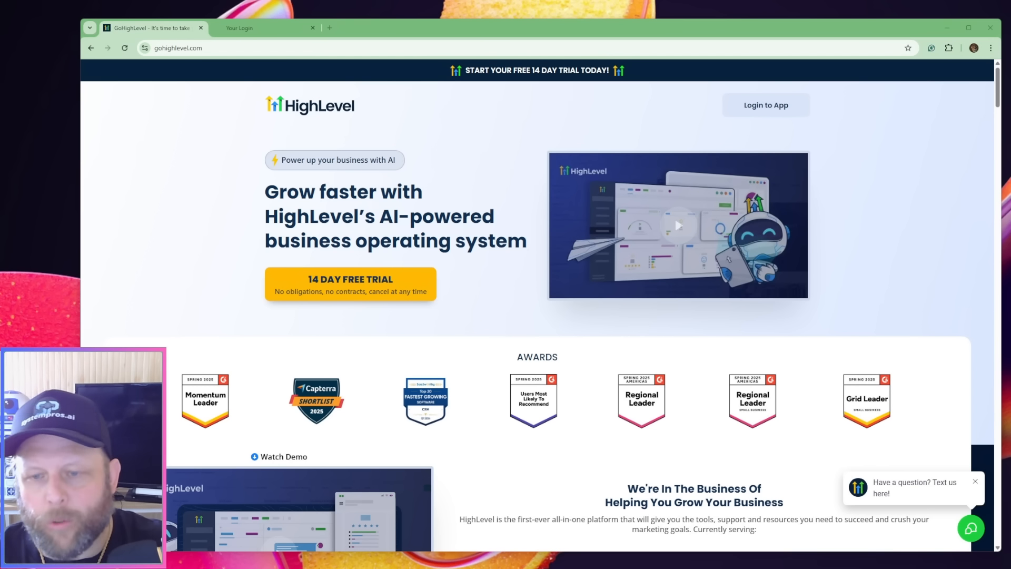
Search the web for "google stitch" in a new browser tab and open the Stitch - Design with AI site
left_click(240, 29)
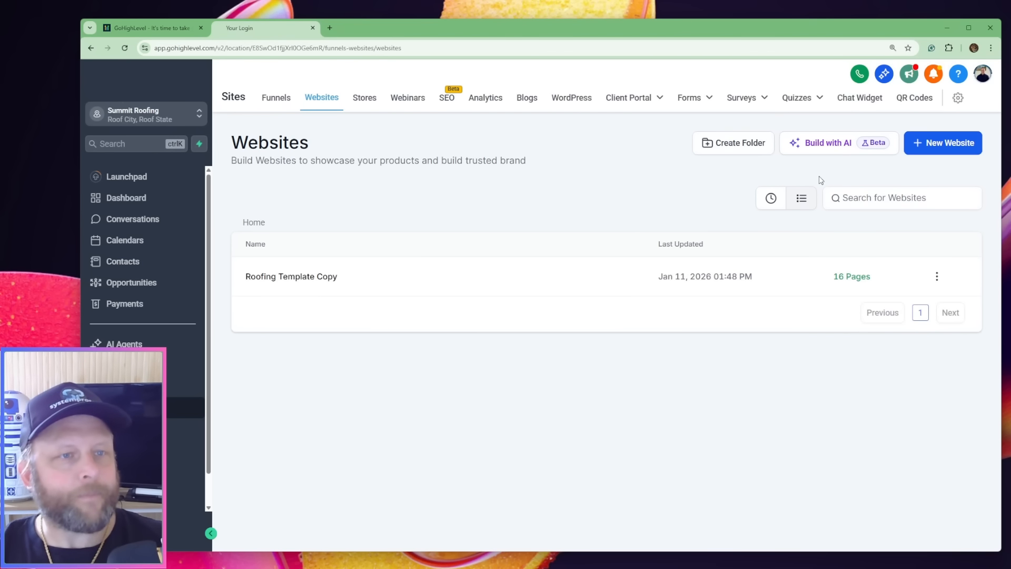
left_click(329, 27)
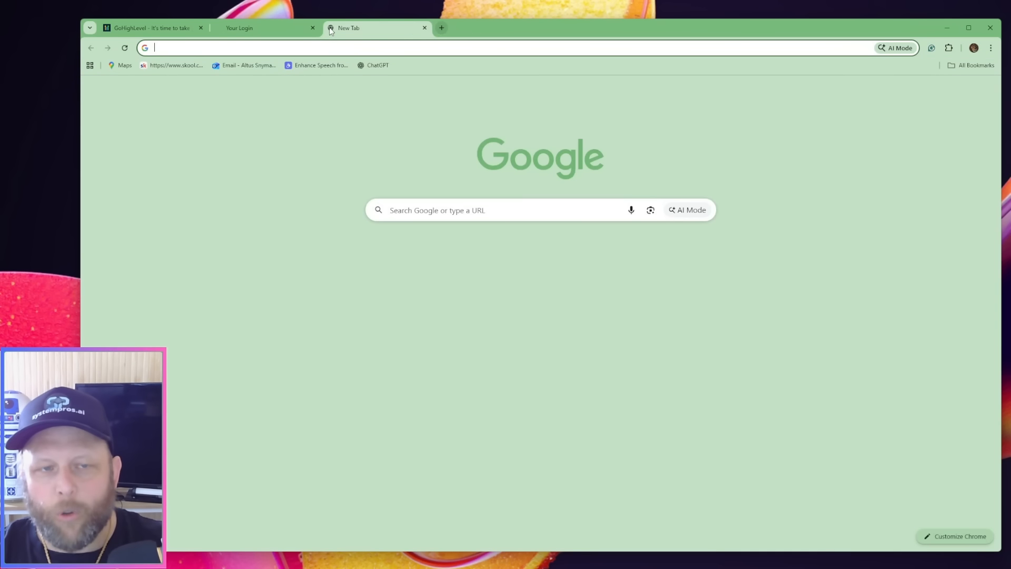
type("google stitch")
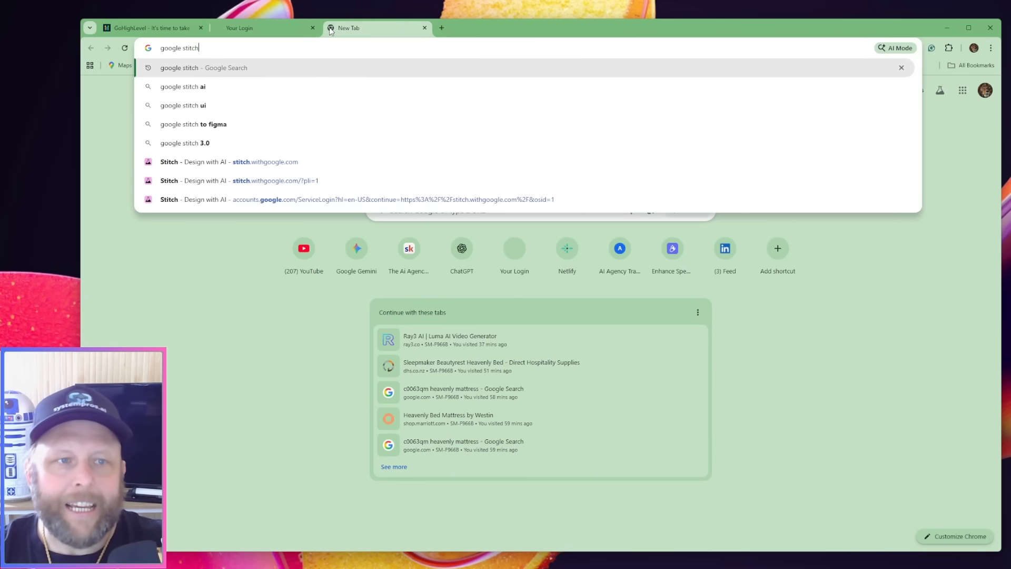
key("Return")
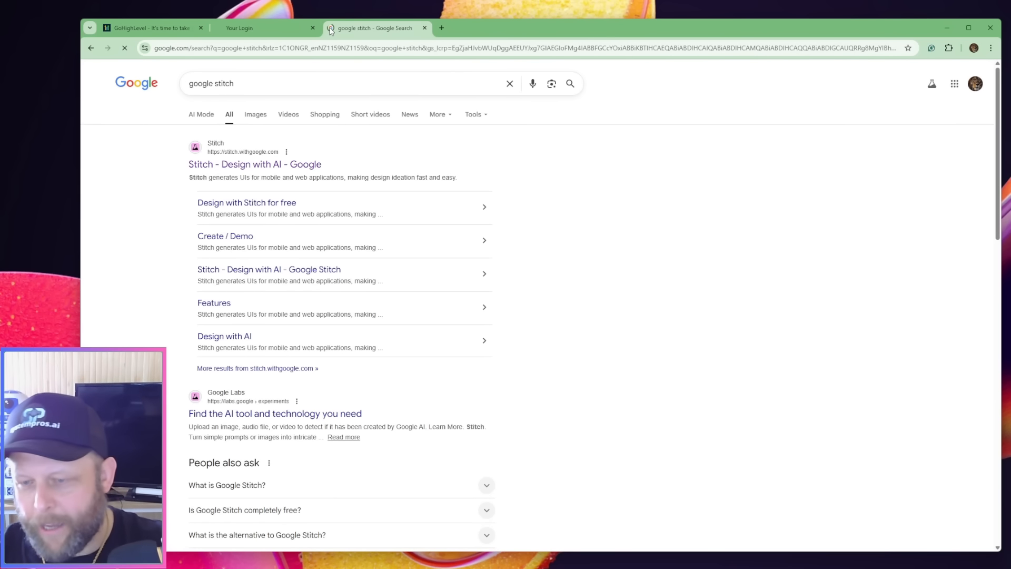
left_click(250, 165)
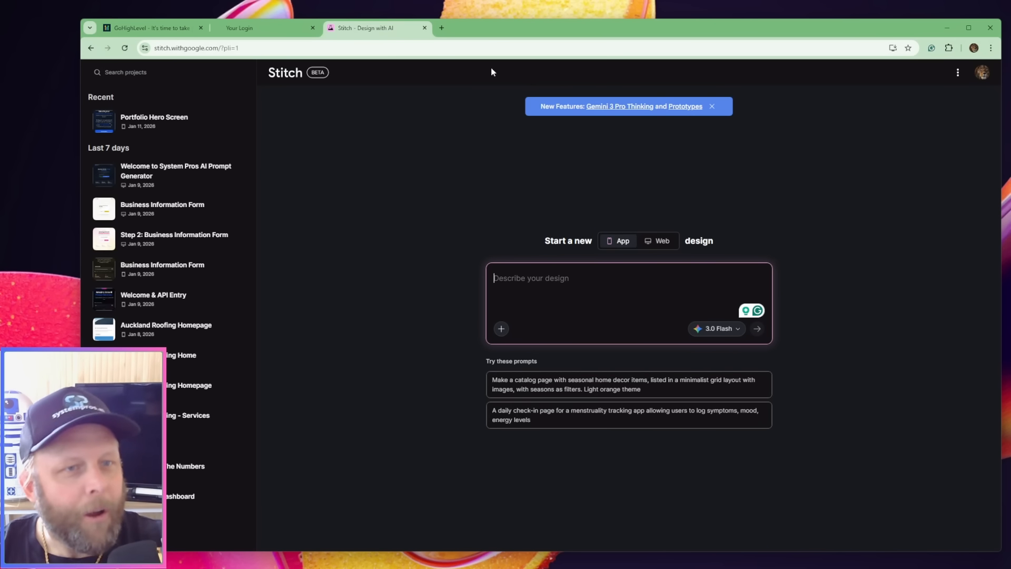
Switch back to HighLevel and create a new website from blank named "Vibe Coded Roofing Business Site"
left_click(242, 27)
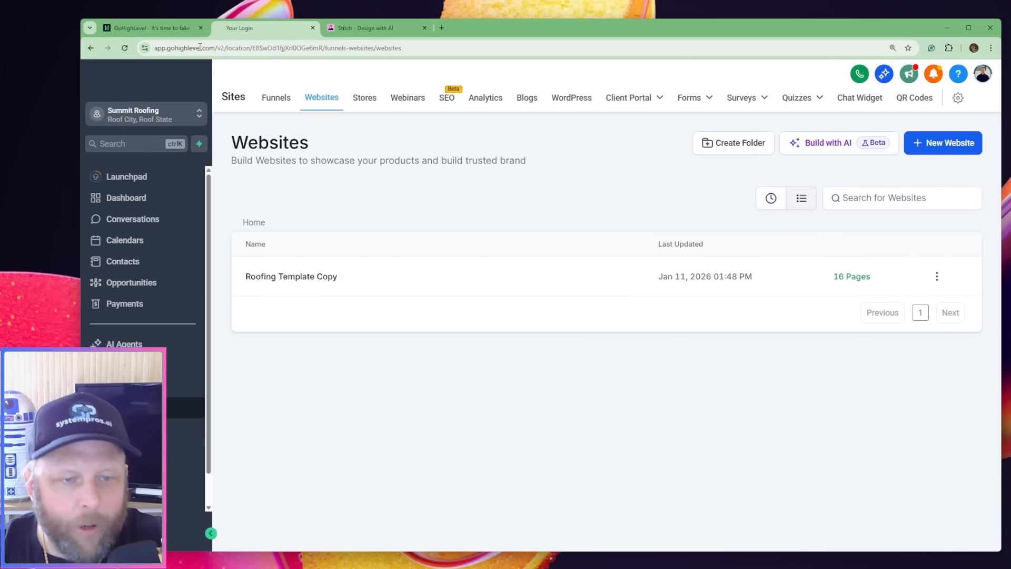
left_click(943, 143)
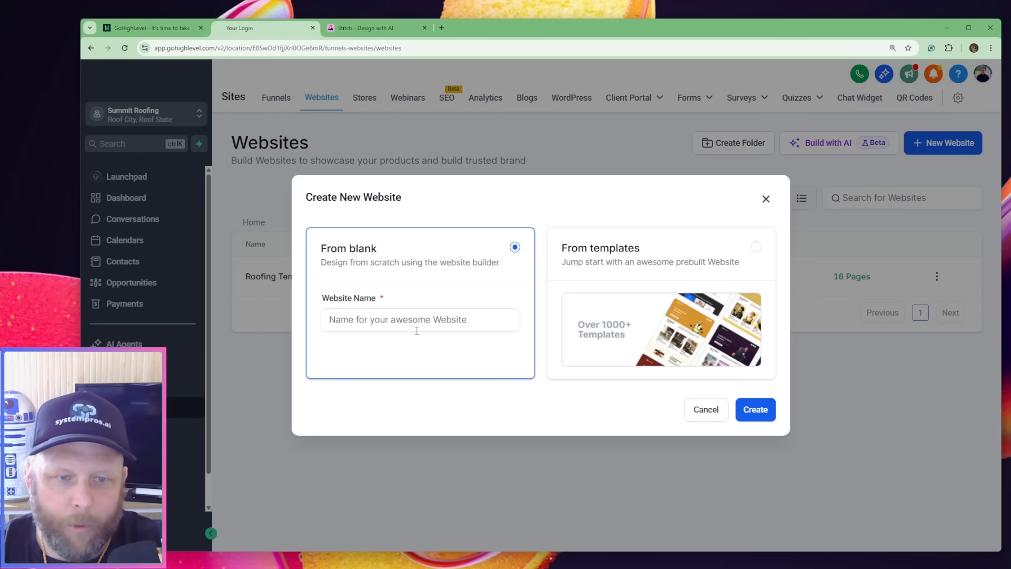
left_click(414, 321)
type("V")
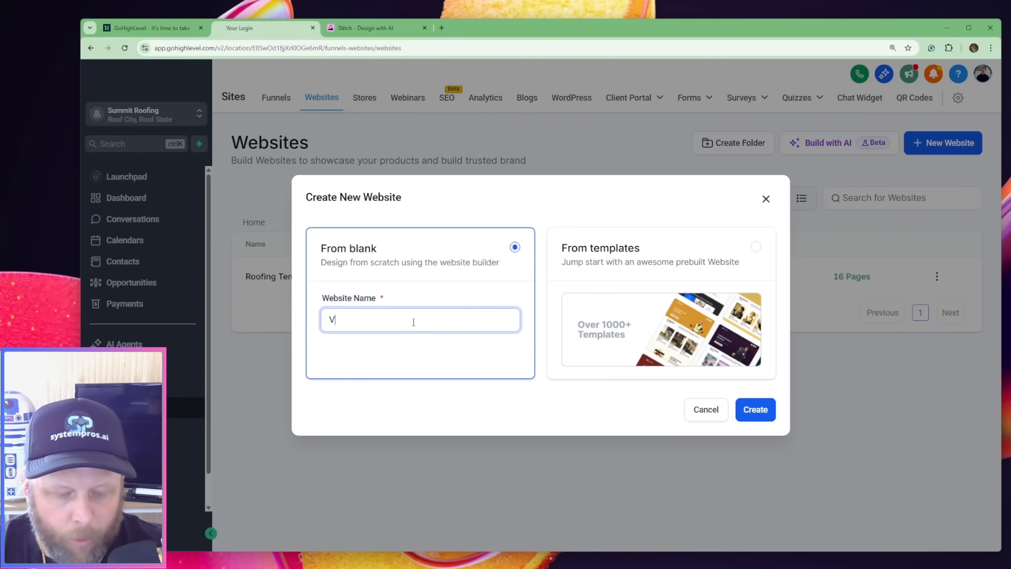
type("ibe coded")
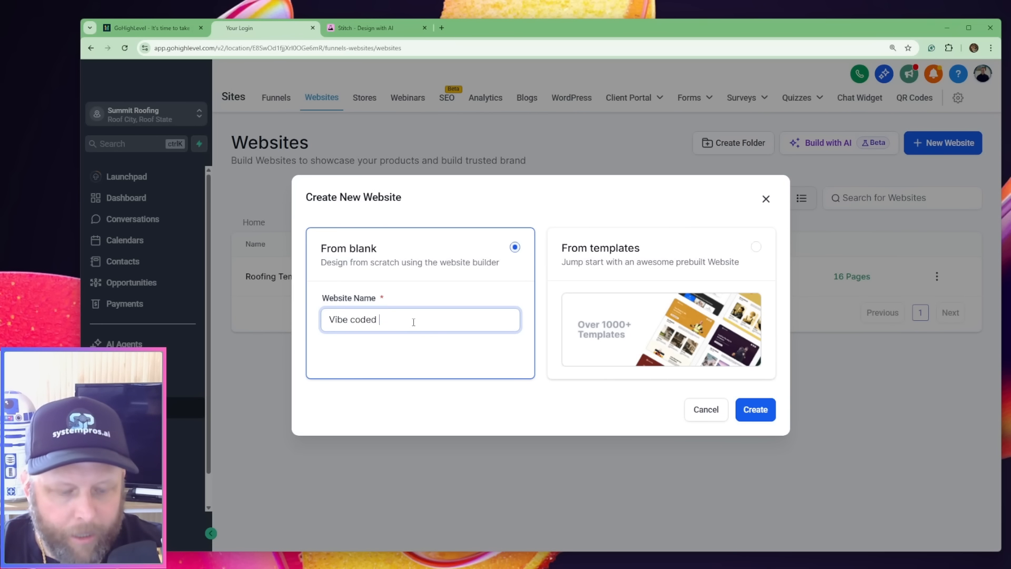
key("BackSpace")
key("BackSpace")
key("BackSpace")
key("BackSpace")
key("BackSpace")
key("BackSpace")
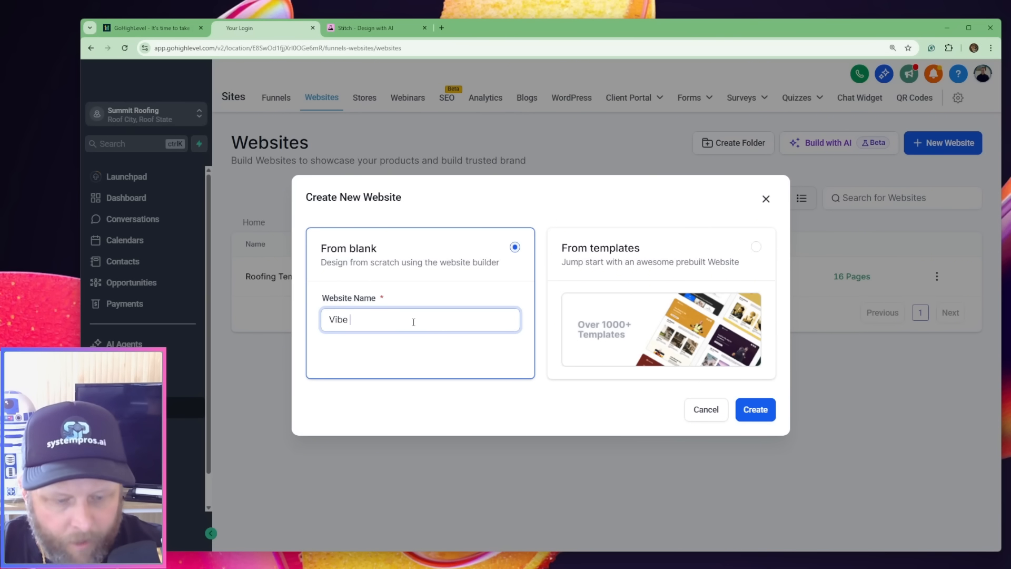
type("Coded Roo")
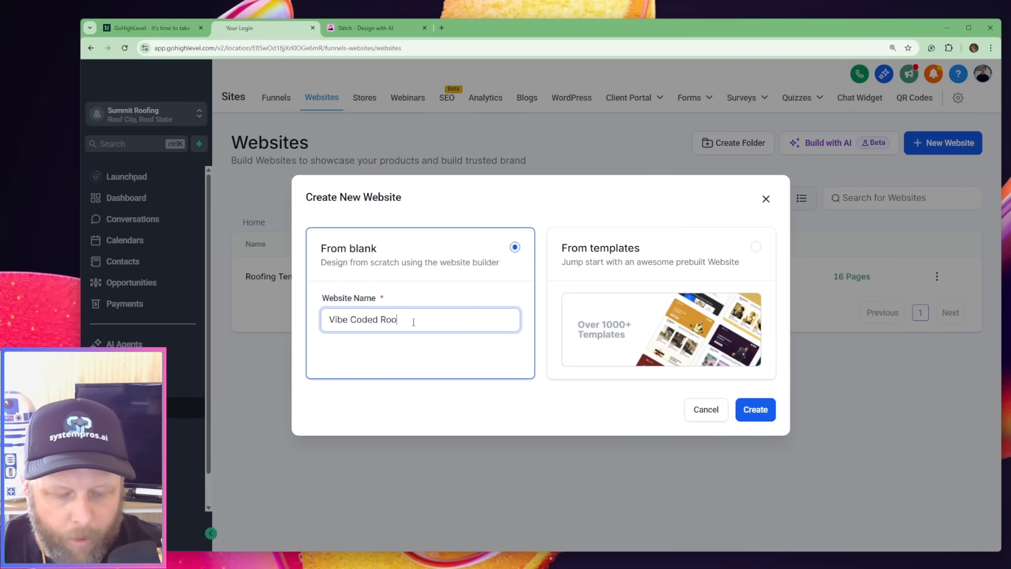
type("fing Business ")
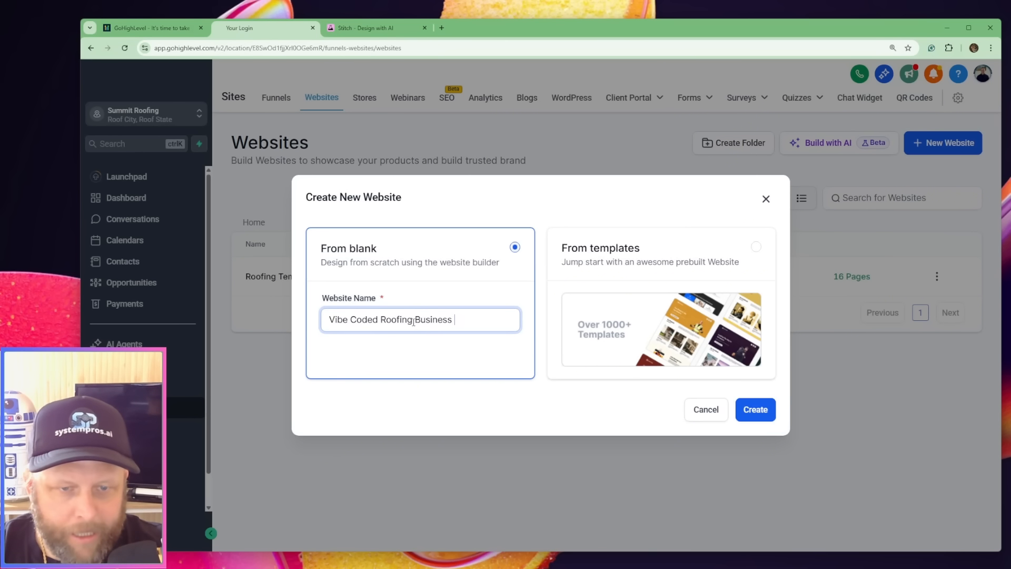
type("Site")
left_click(755, 409)
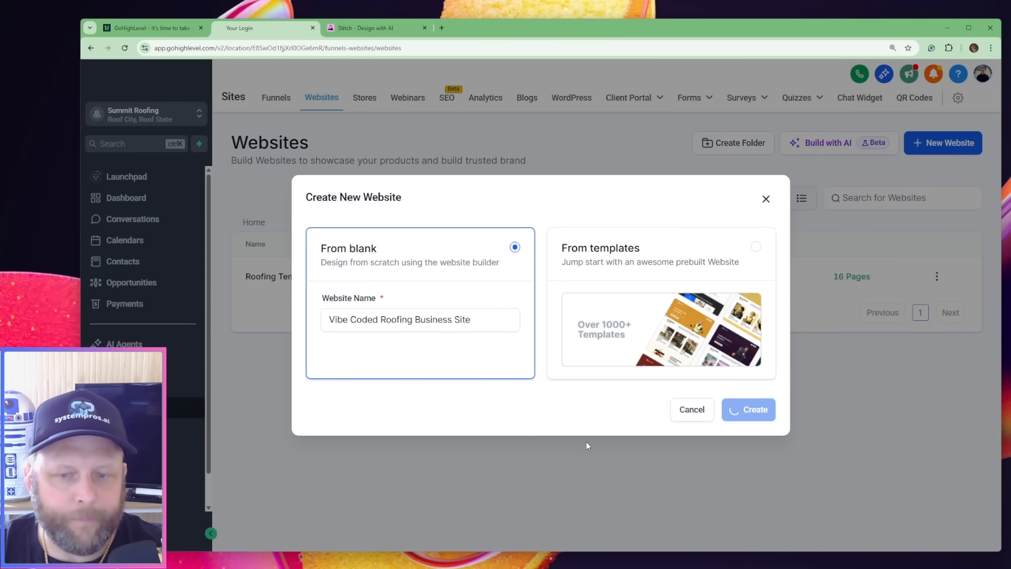
Switch to Stitch, set the new design type to Web and dismiss the new features banner
left_click(373, 29)
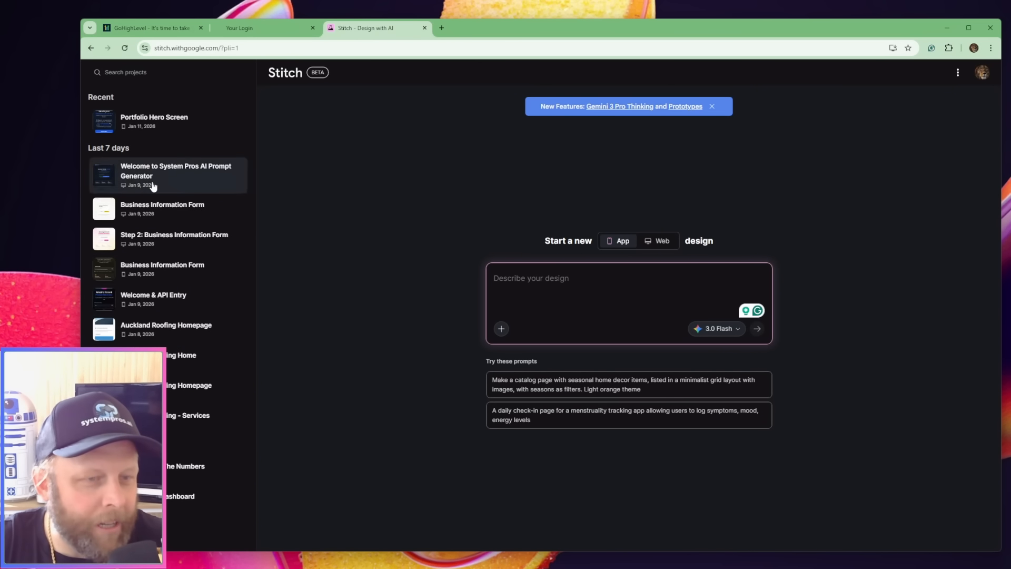
left_click(657, 241)
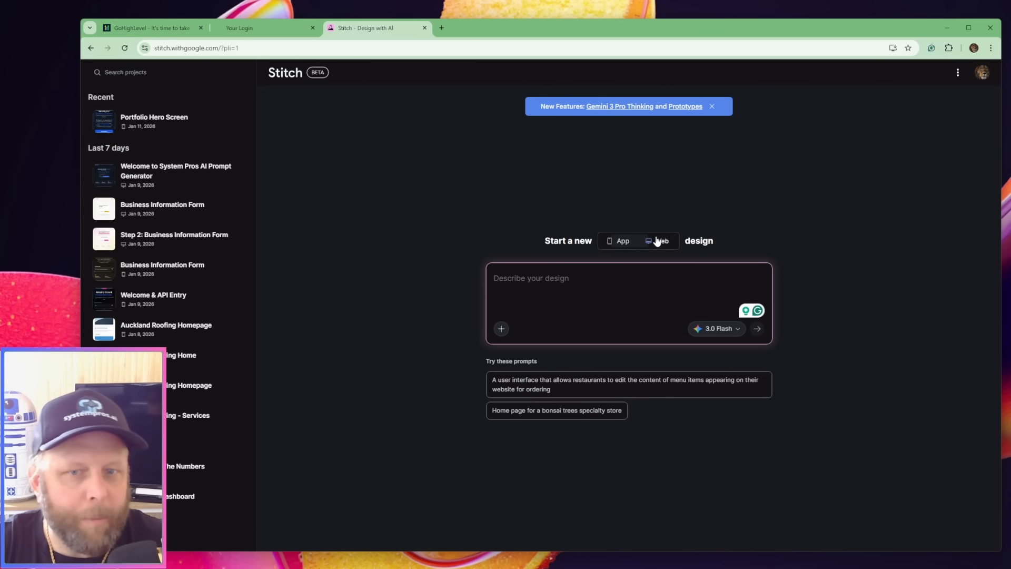
left_click(712, 106)
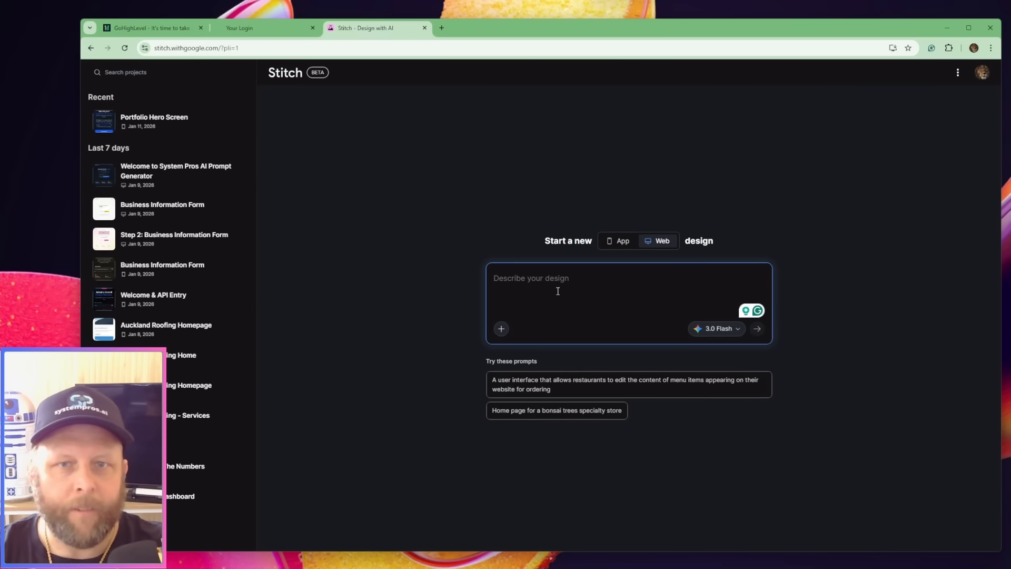
Describe a three page roofing website in the prompt, with a professional landing page containing a strong hero section, testimonials, services and about us
key("super+h")
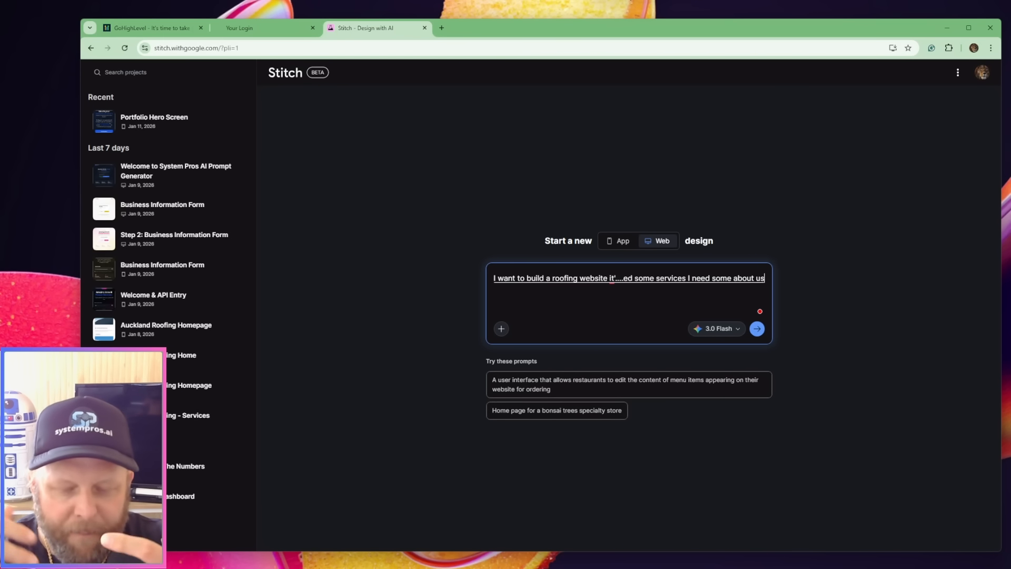
type("a really good professional")
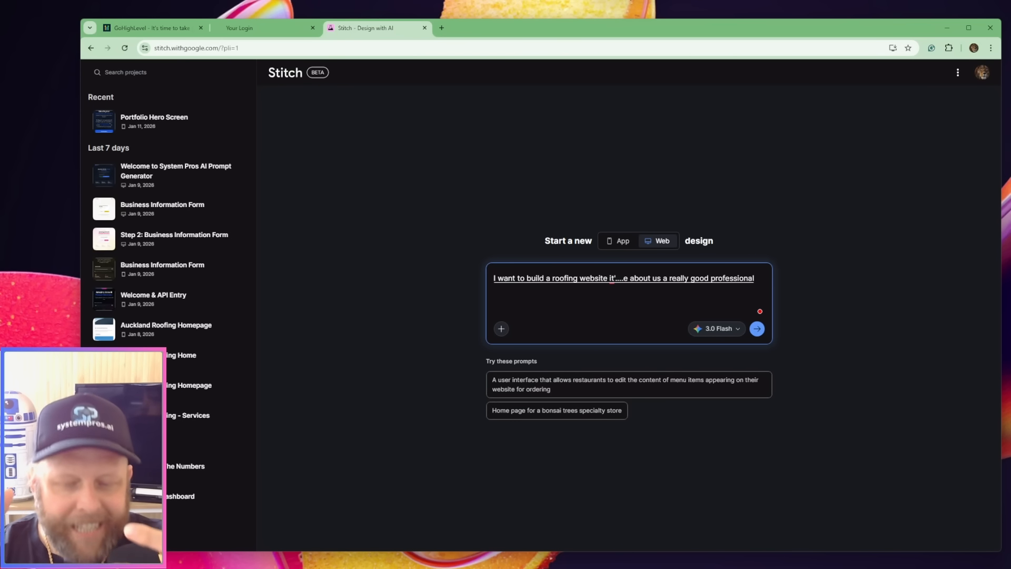
type(" first page landing page")
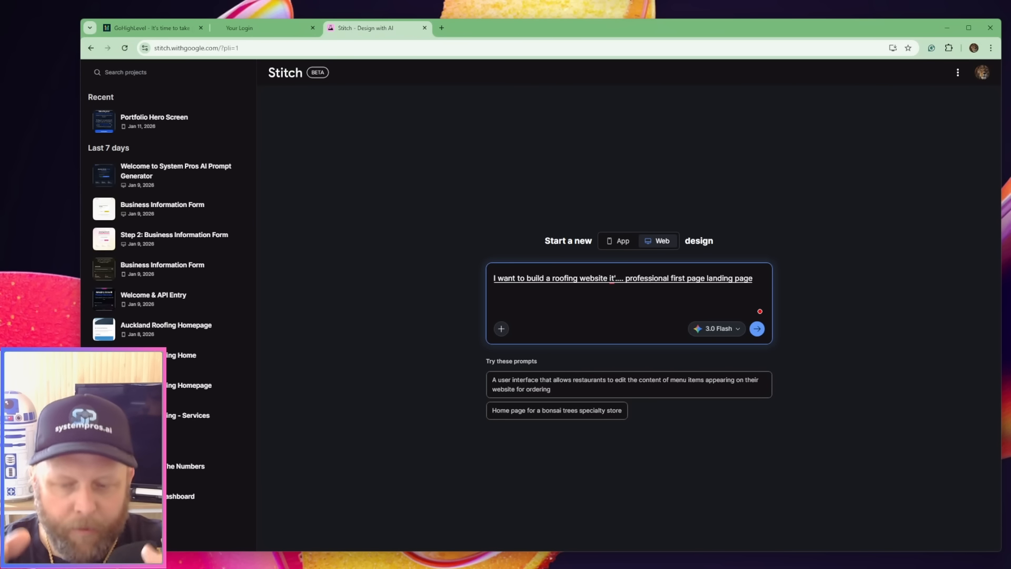
type(" for a roofing business now")
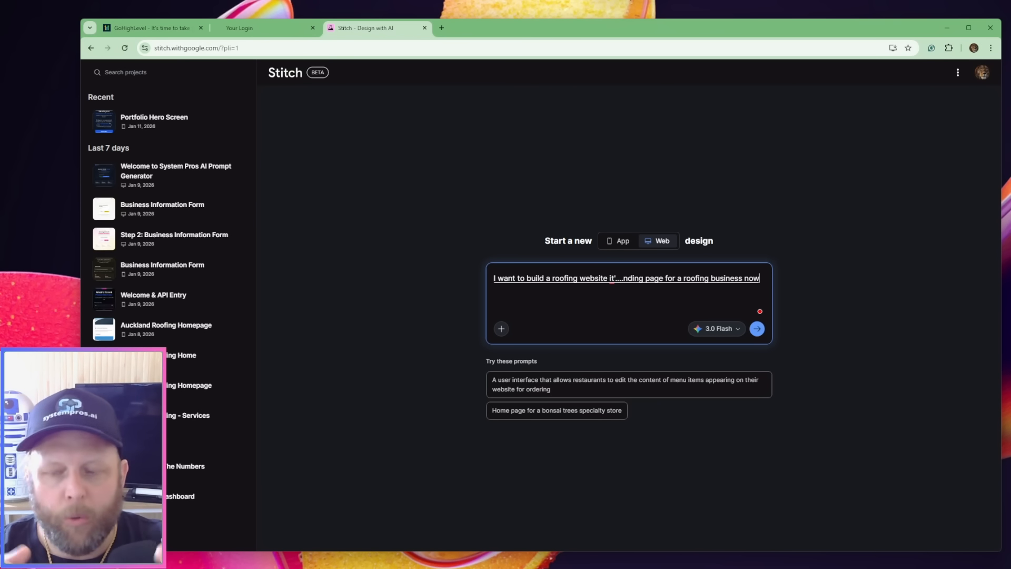
type(" page two is going to be")
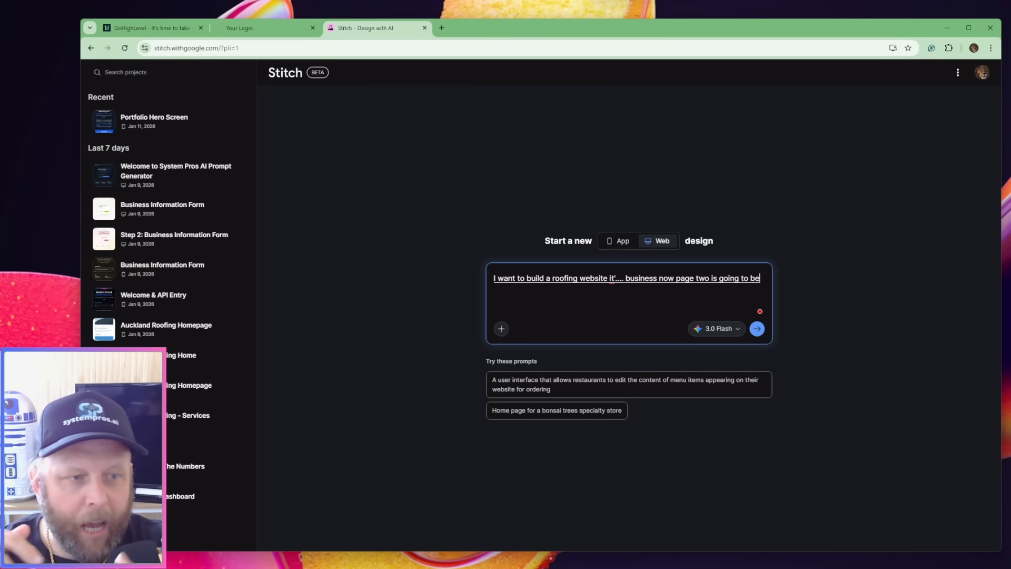
type(" a contact us page")
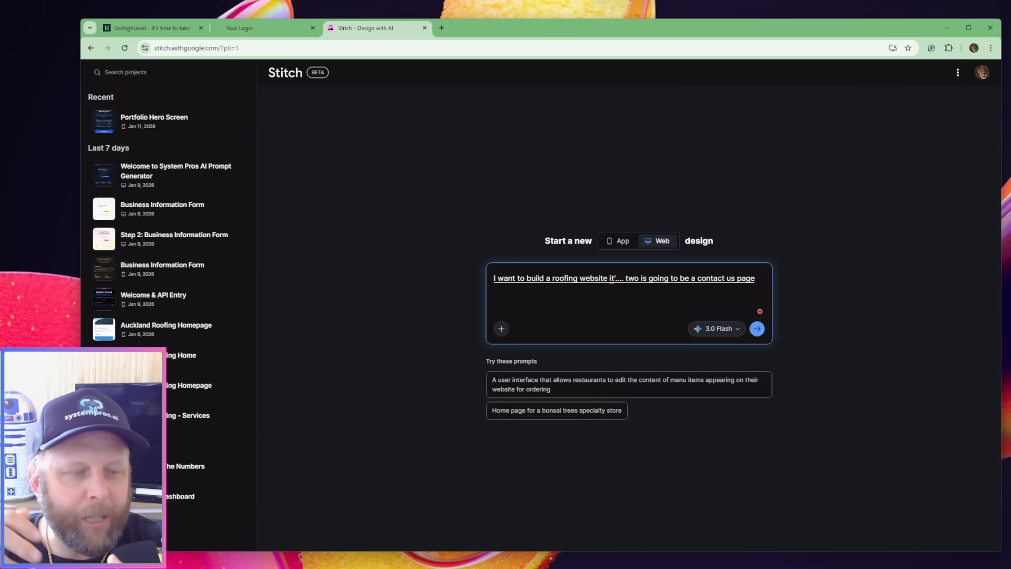
type(" and we'll we need to have a bit of a form")
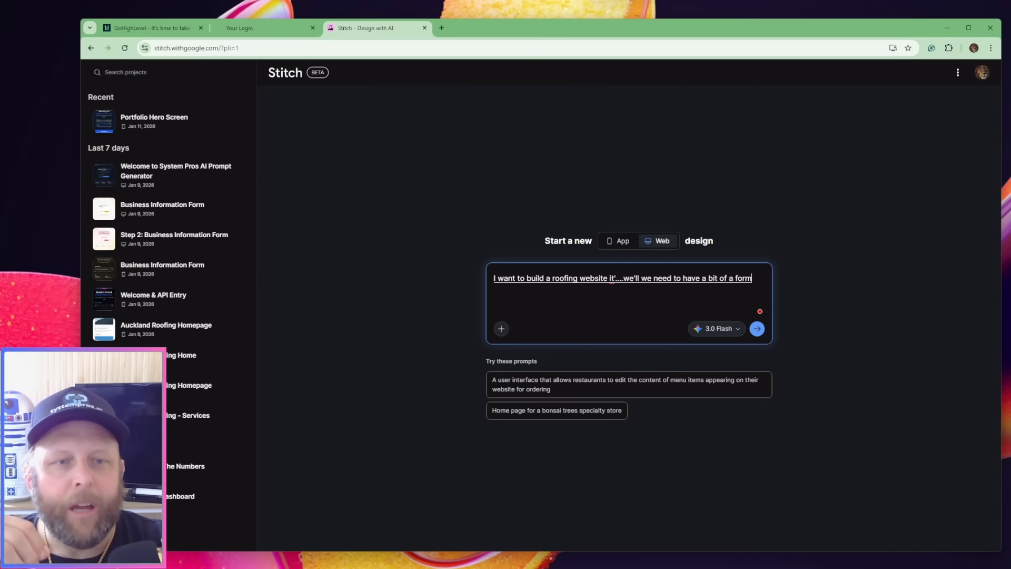
type(" in there and")
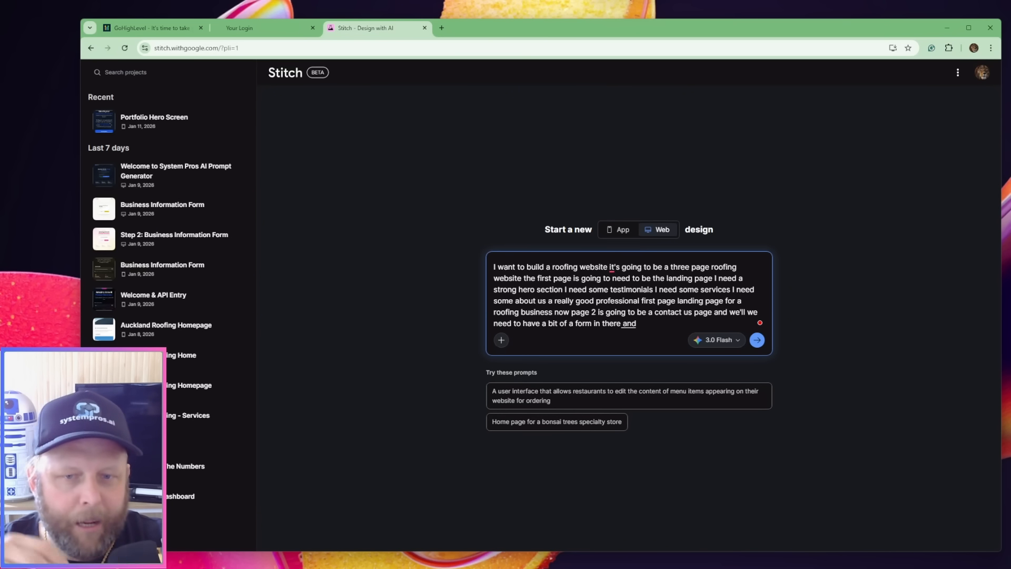
type(" details about how to contact us so I")
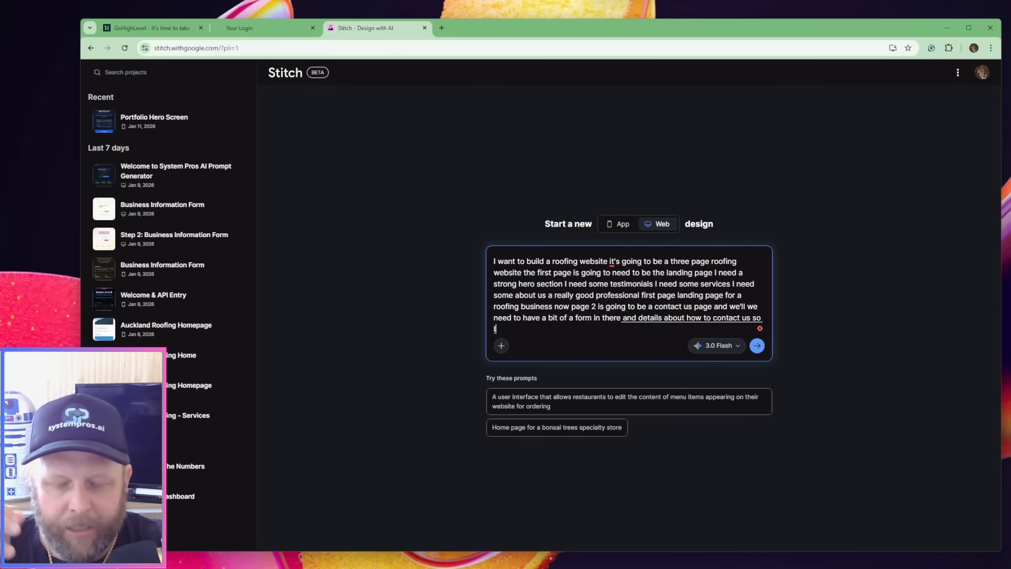
type(" contact details")
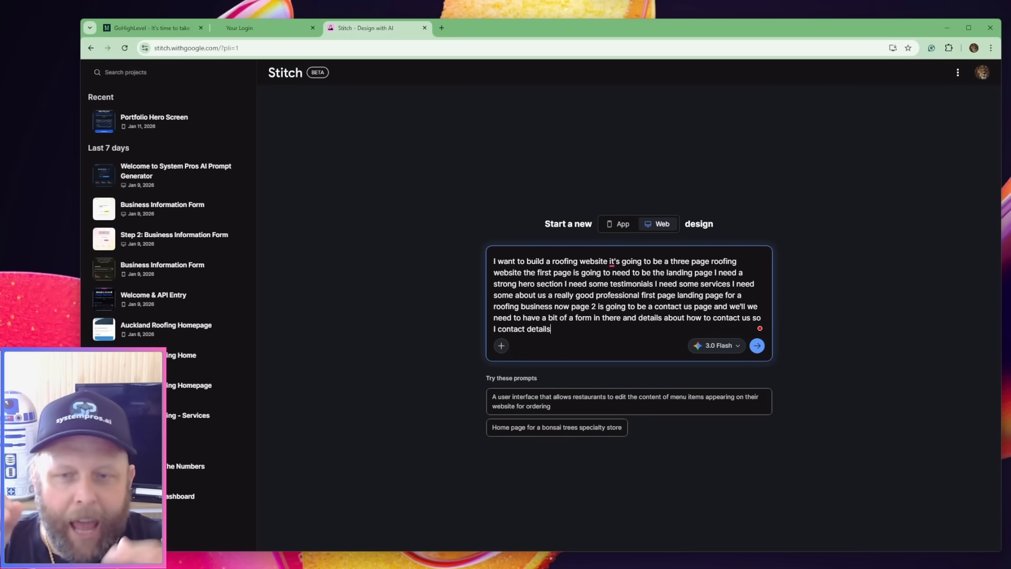
type(" david at")
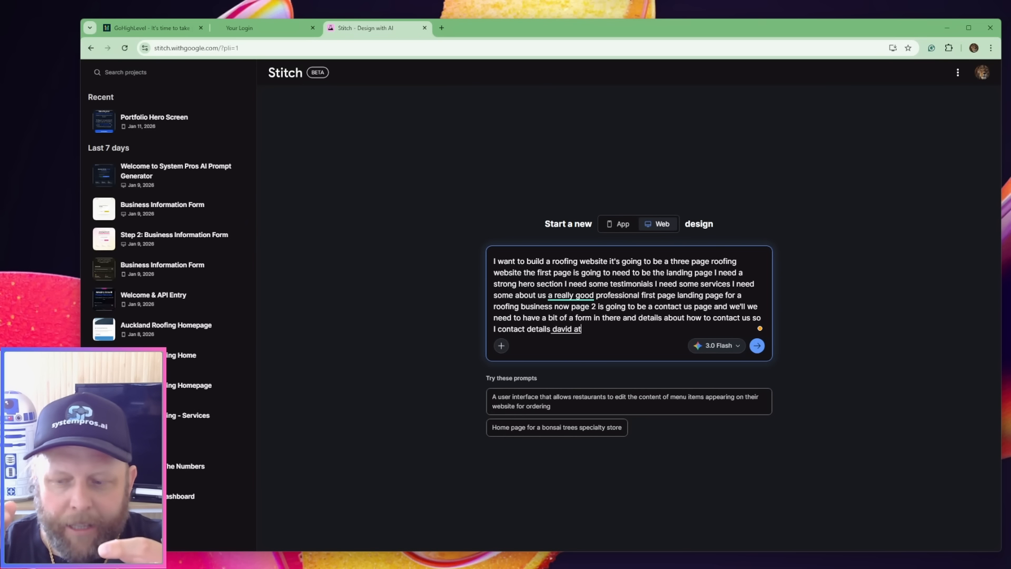
type(" summer roofing")
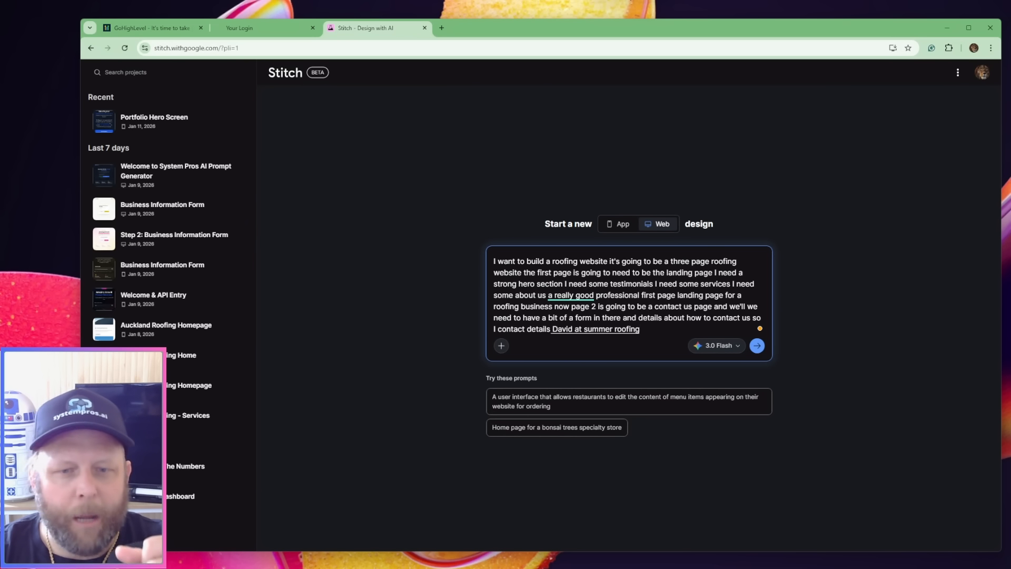
type(" and my number is plus one two three four five")
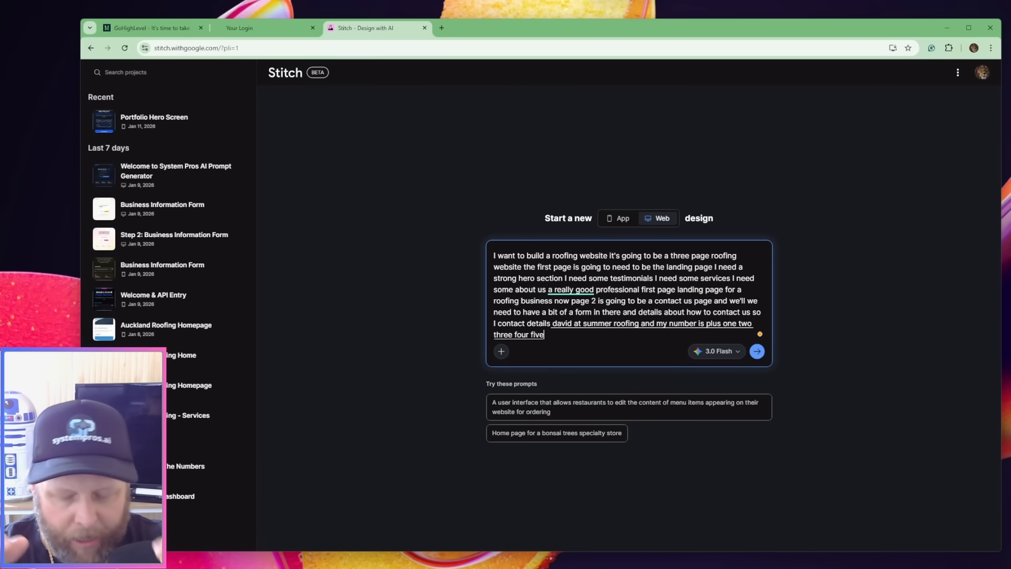
type(" six seven eight nine ten")
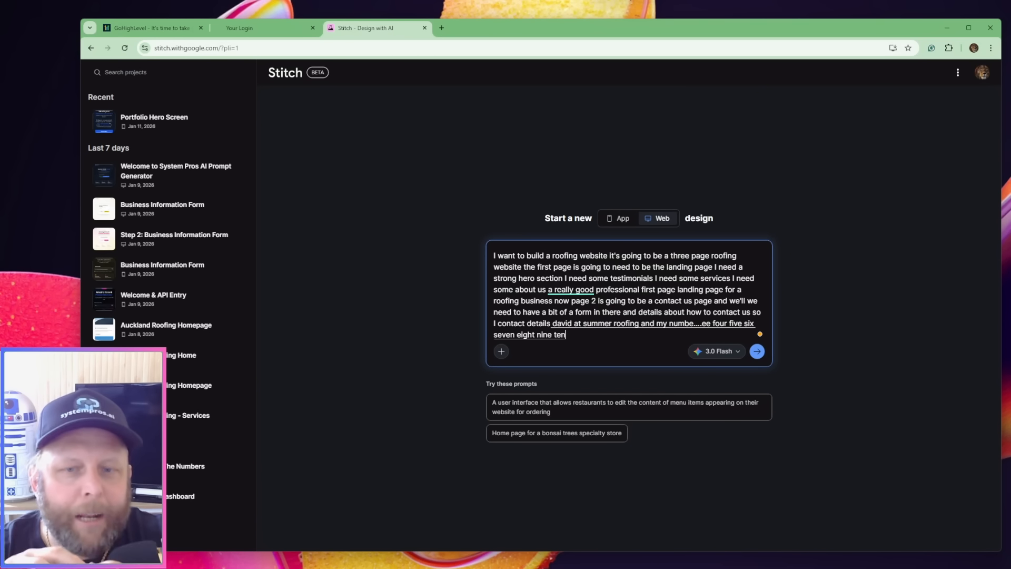
type(" and add a bit of a form in the contact")
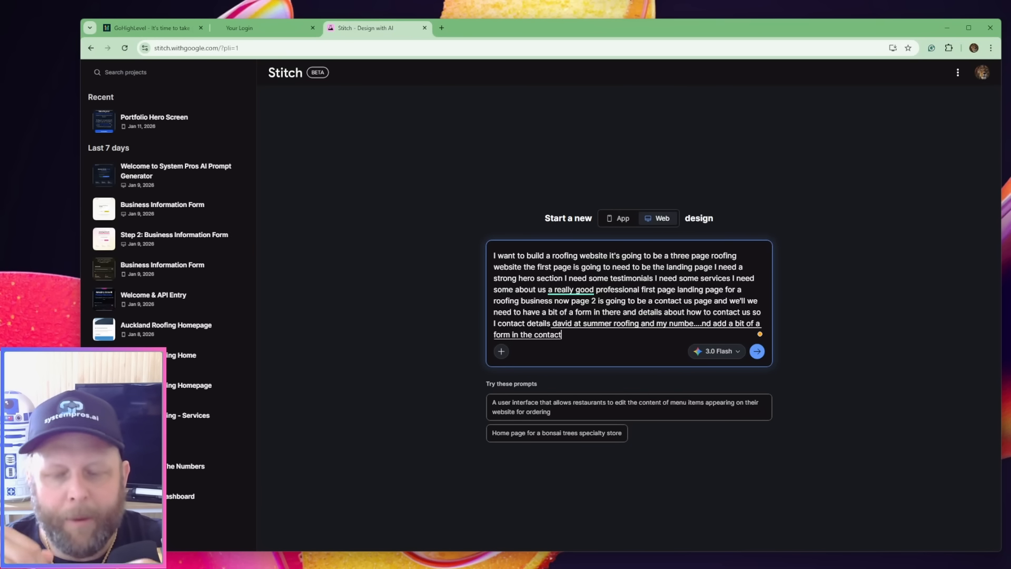
type(" us website form and then the third page")
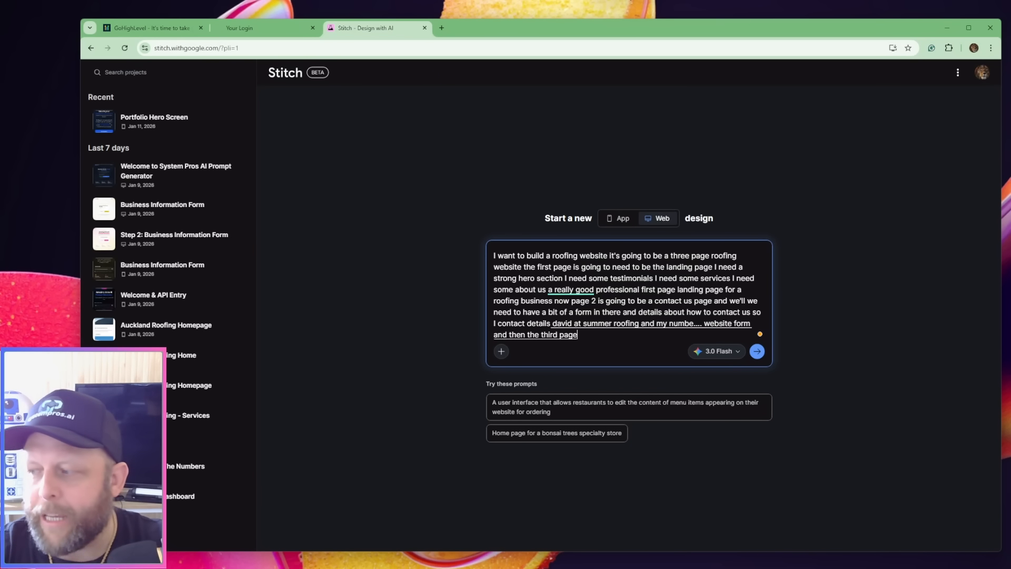
type(" is gonna be a")
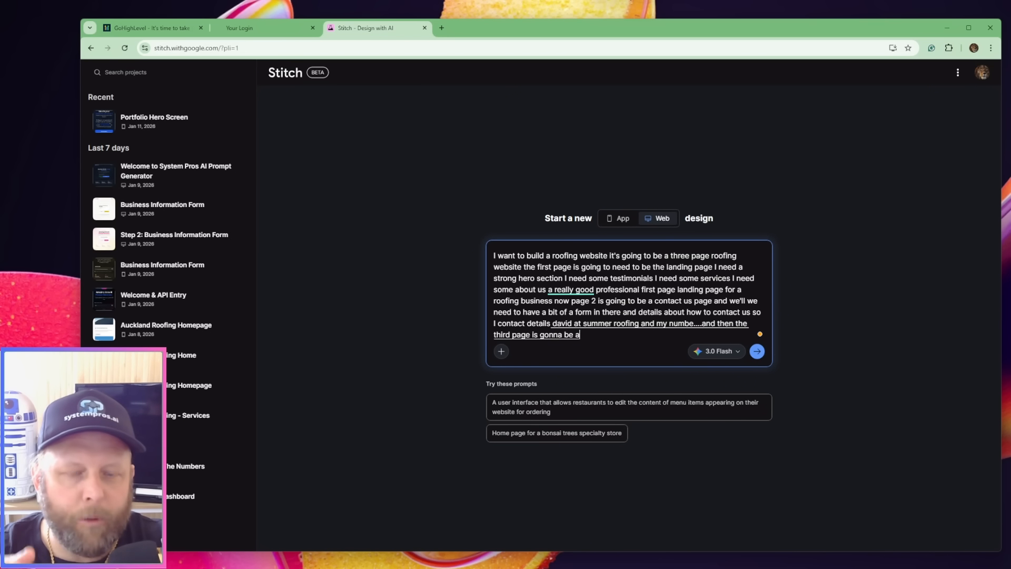
type(" calendar form to schedule a")
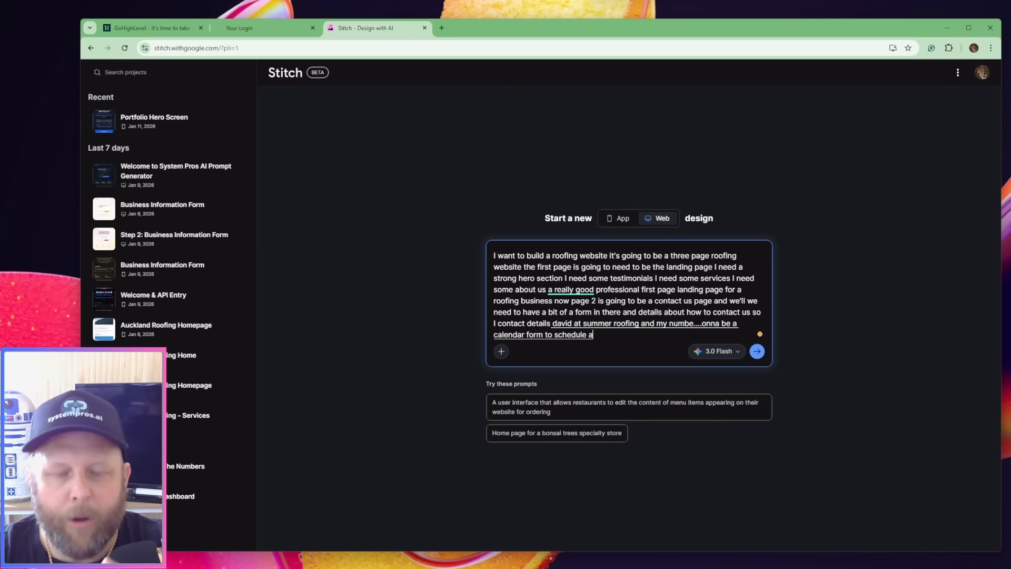
type(" free quote and obviously those for")
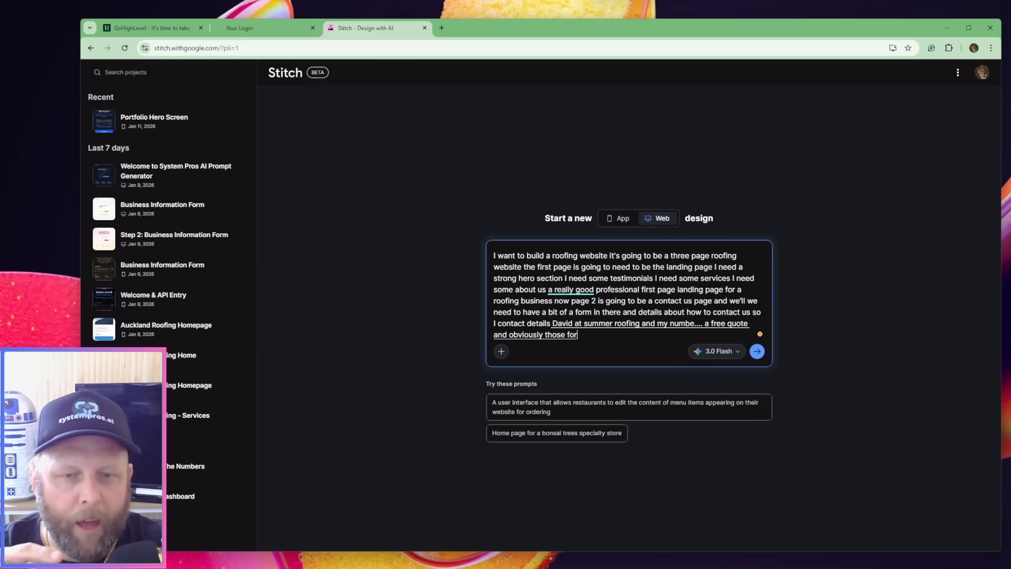
type("ms need to all have links in our")
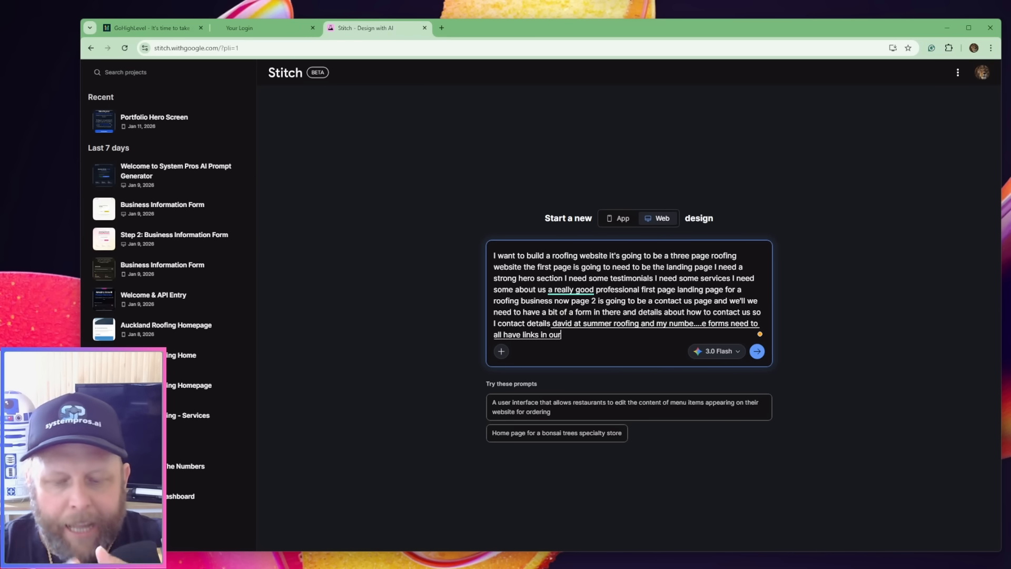
type(" main landing")
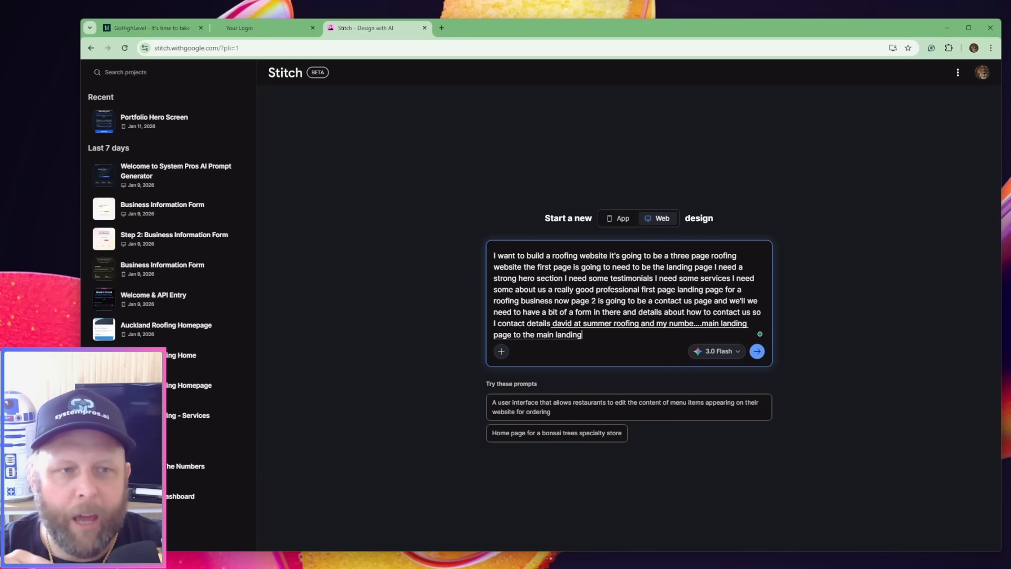
type(" page need to have like a bit of a NAV bar as well")
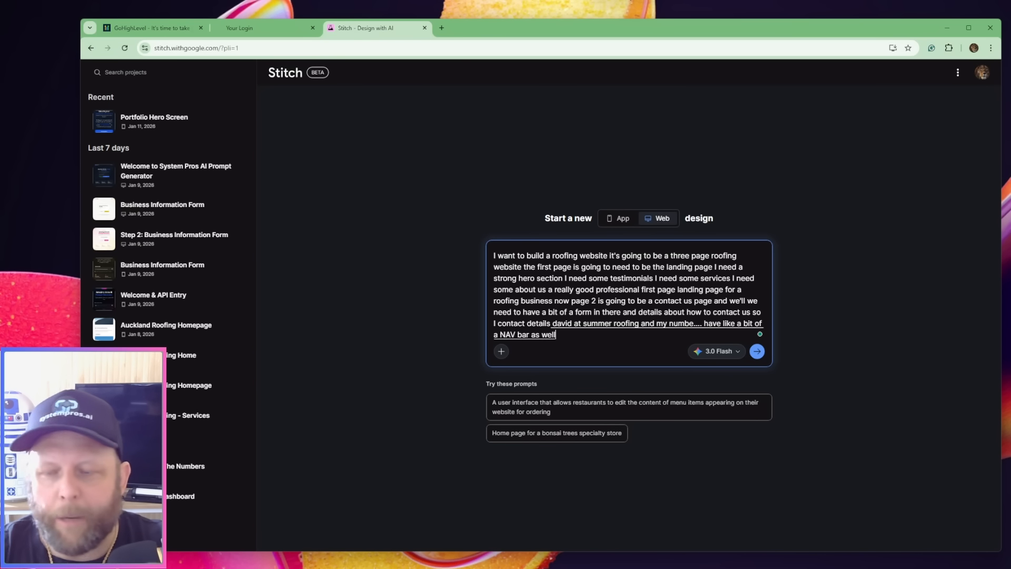
type(" and beautiful landing page beautiful colours l")
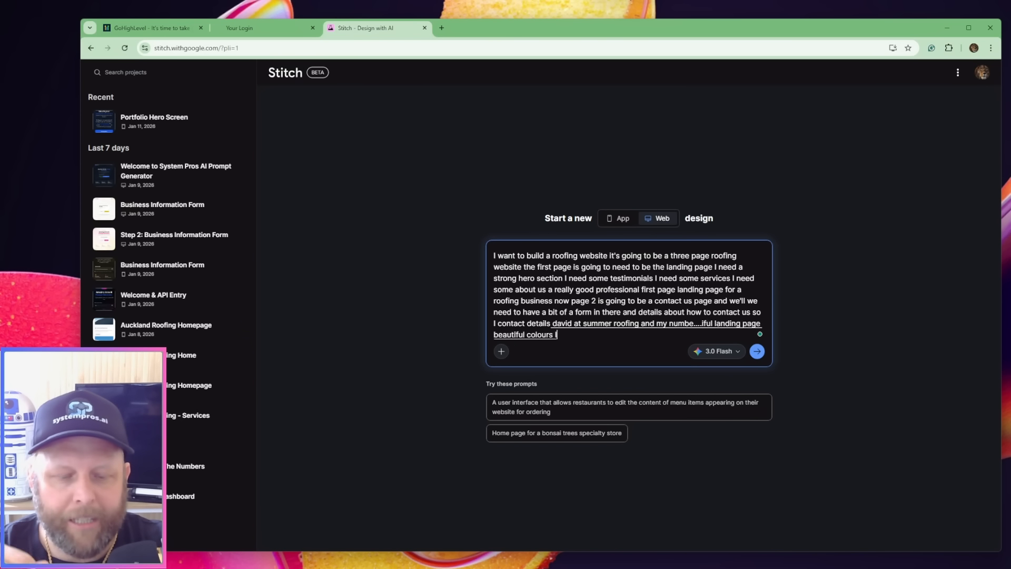
type(" like a colour scheme")
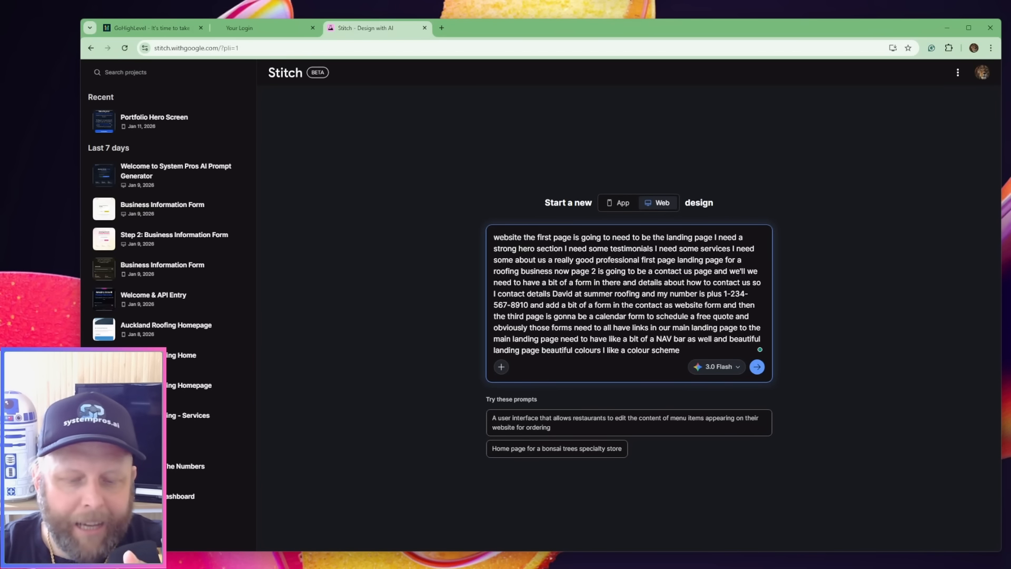
type(" black red")
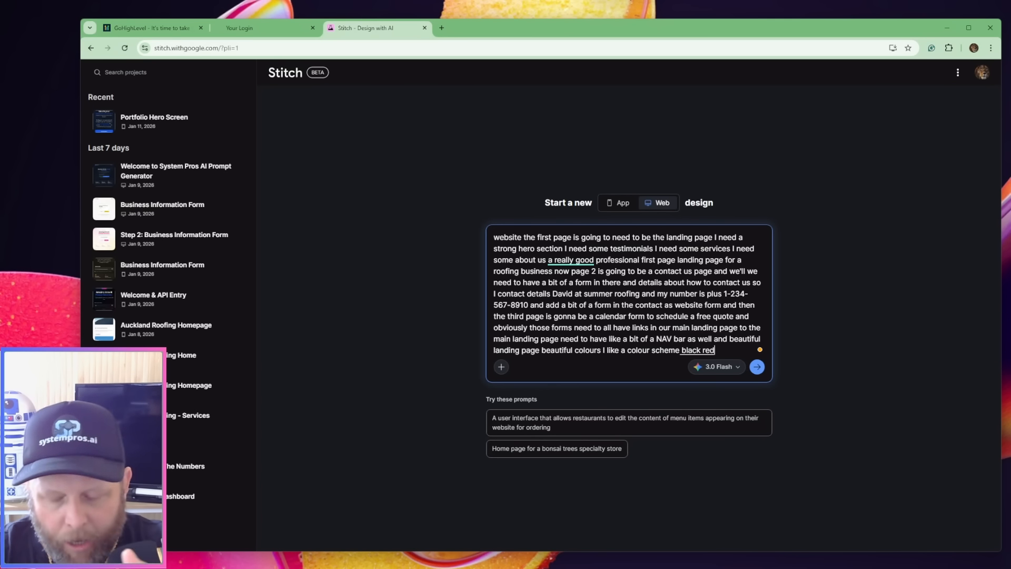
type(" and yellow so beautiful landing page")
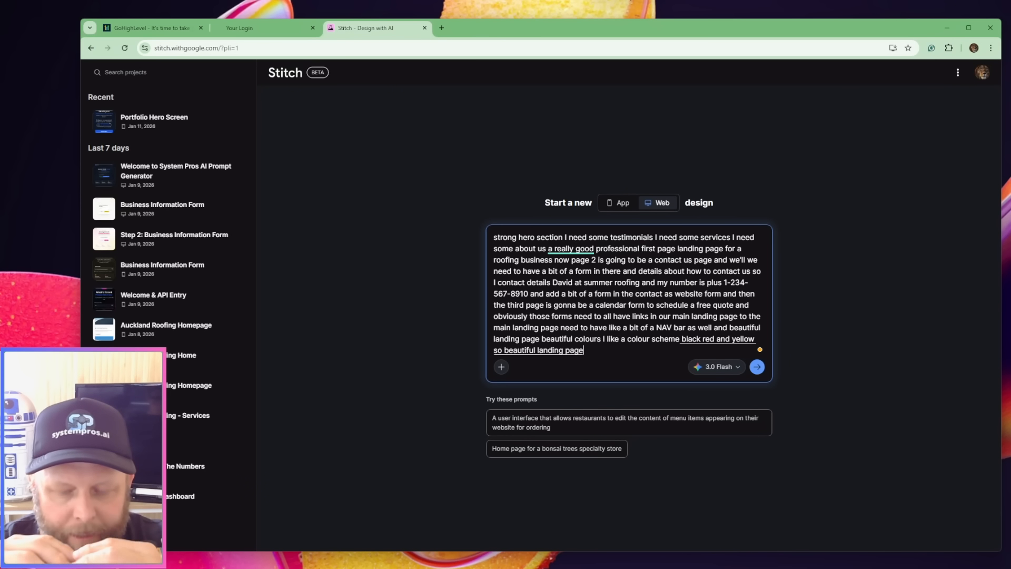
type(" a NAV")
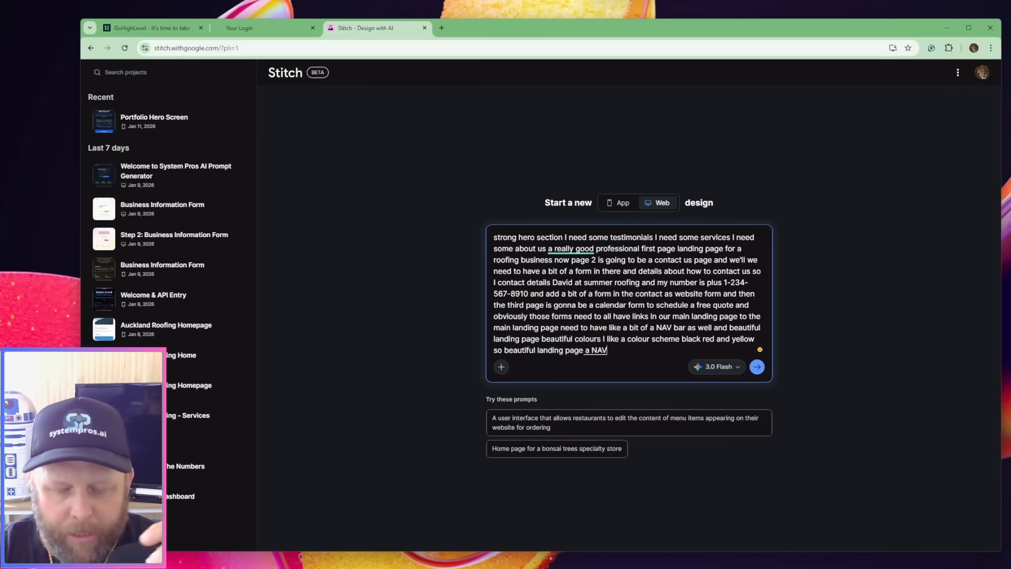
type(" bar a hero section a testim")
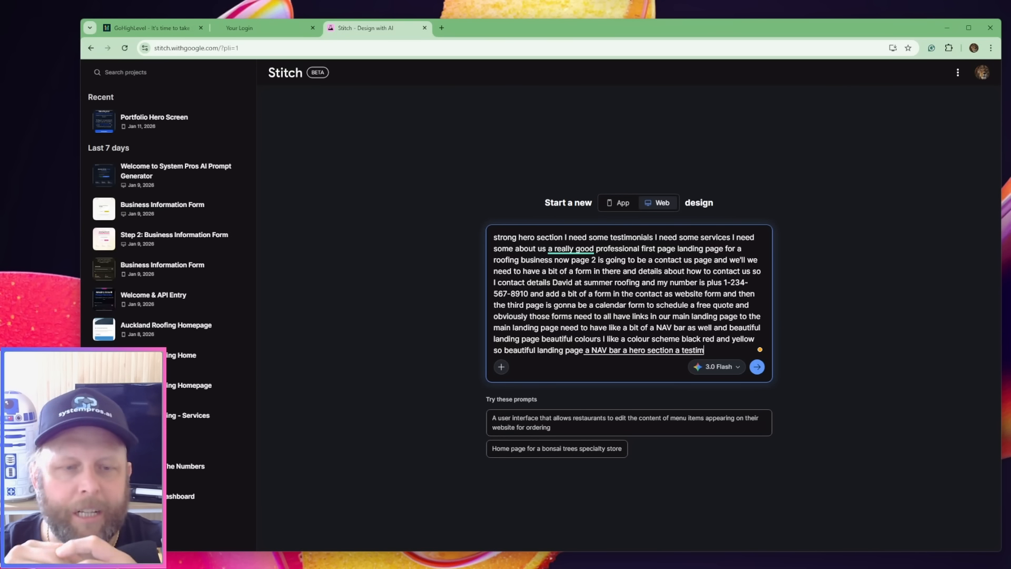
type("onial section a services section")
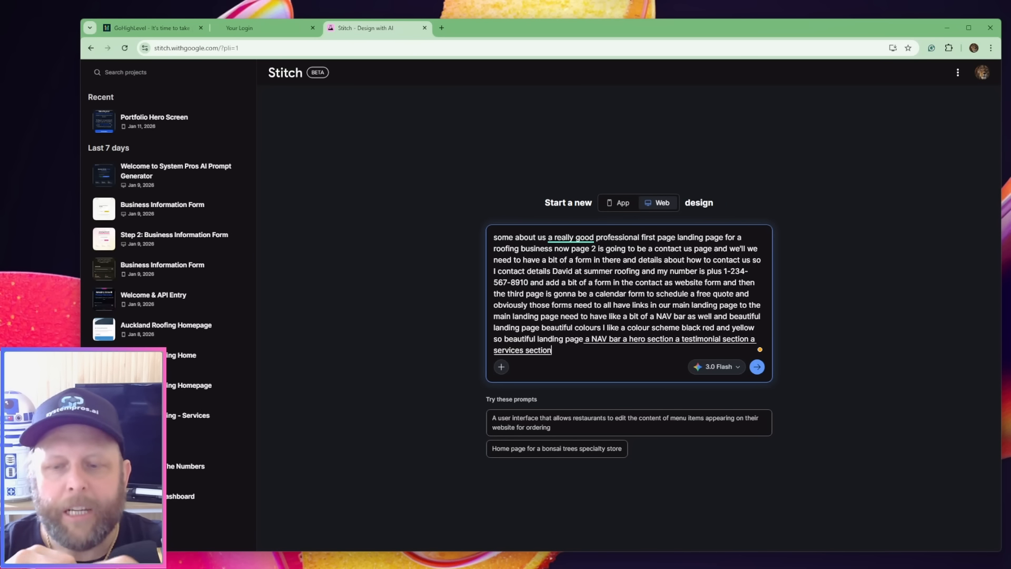
type(" so the services that")
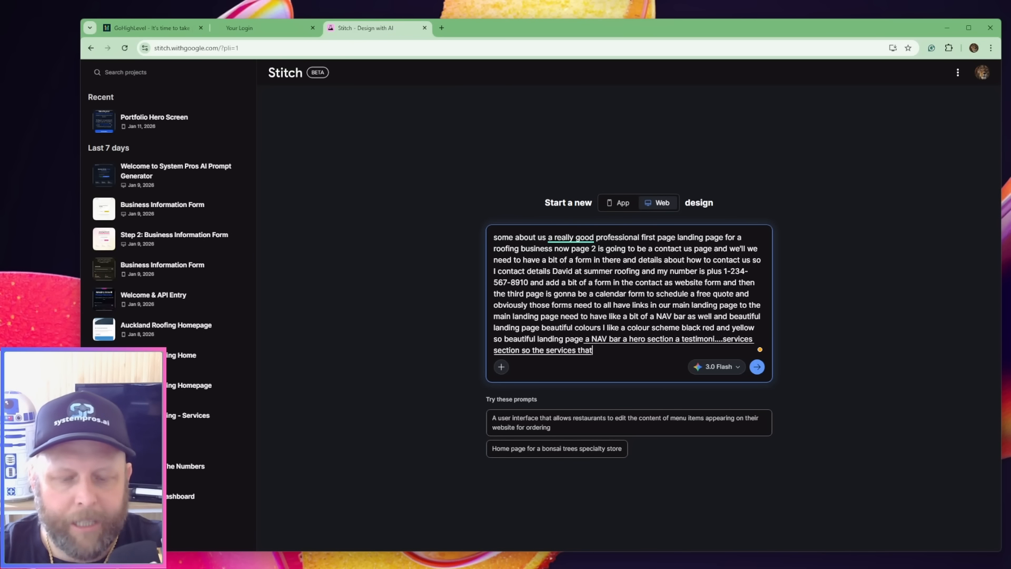
type(" we do is roof repair roof inspection")
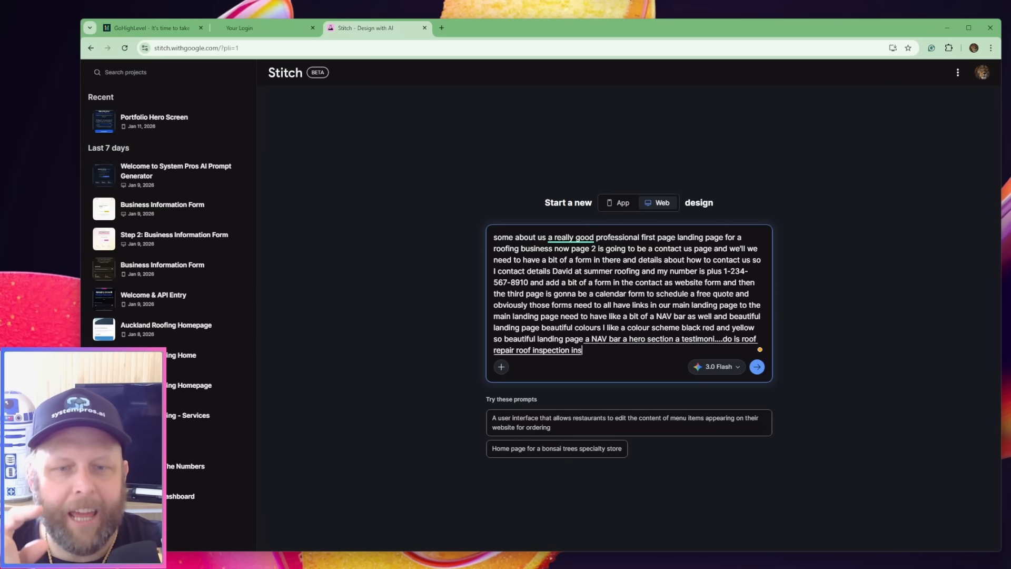
type(" insurance and roof and")
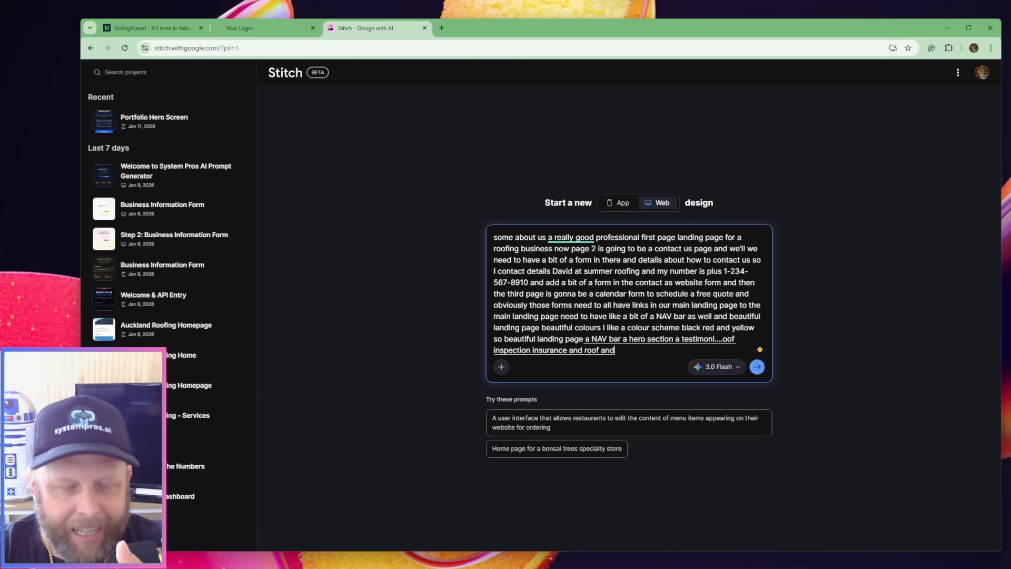
type(" gutter cleaning so those are going to be our serv")
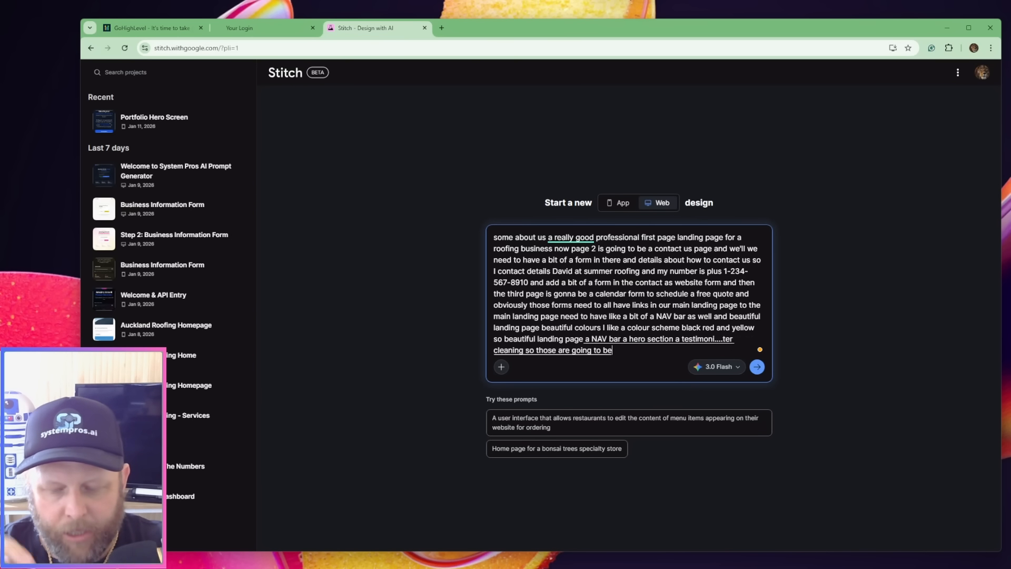
type("ices as shadow services are from the main page")
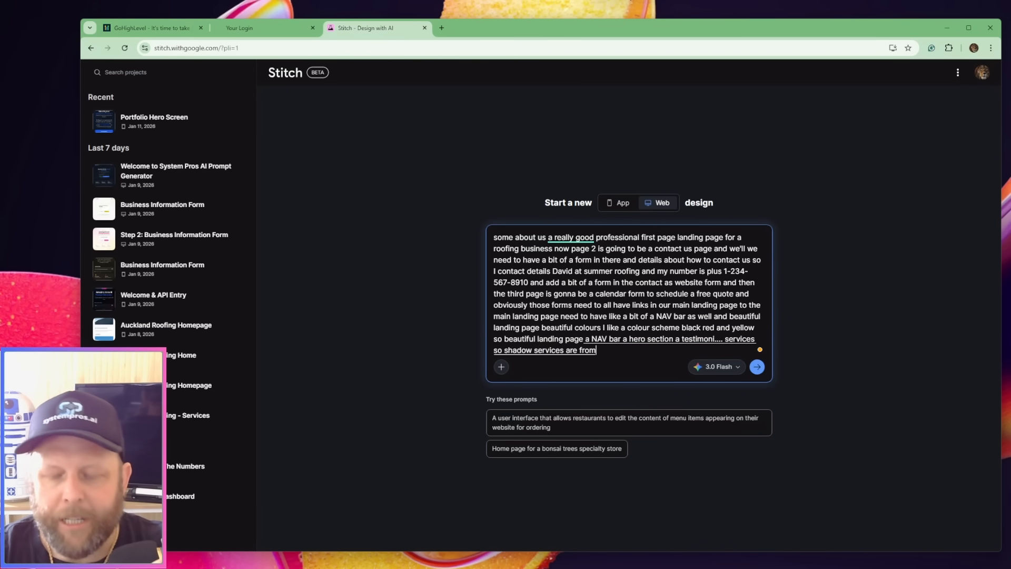
type(" and then we are")
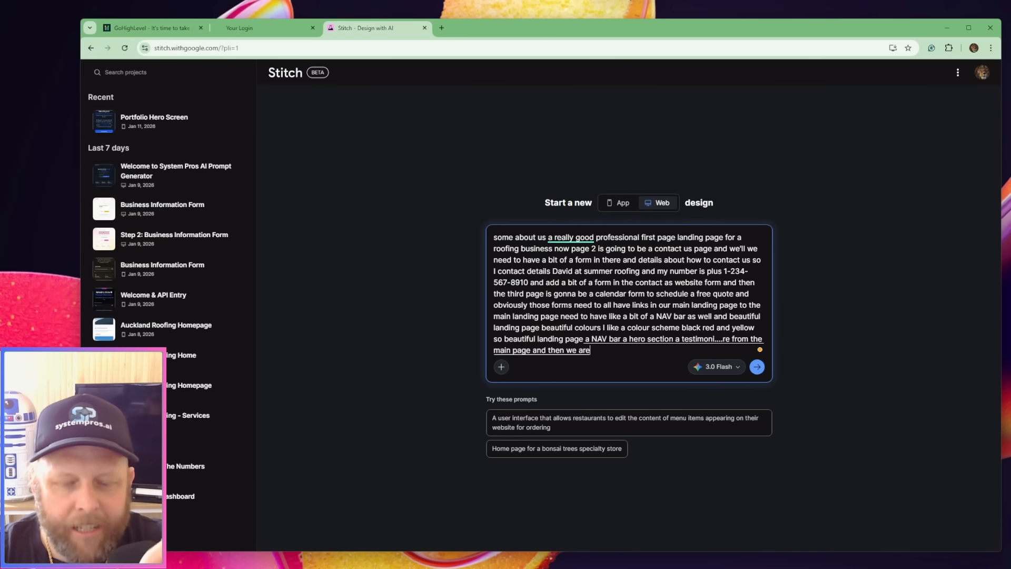
type(" located in auckland new zealand so")
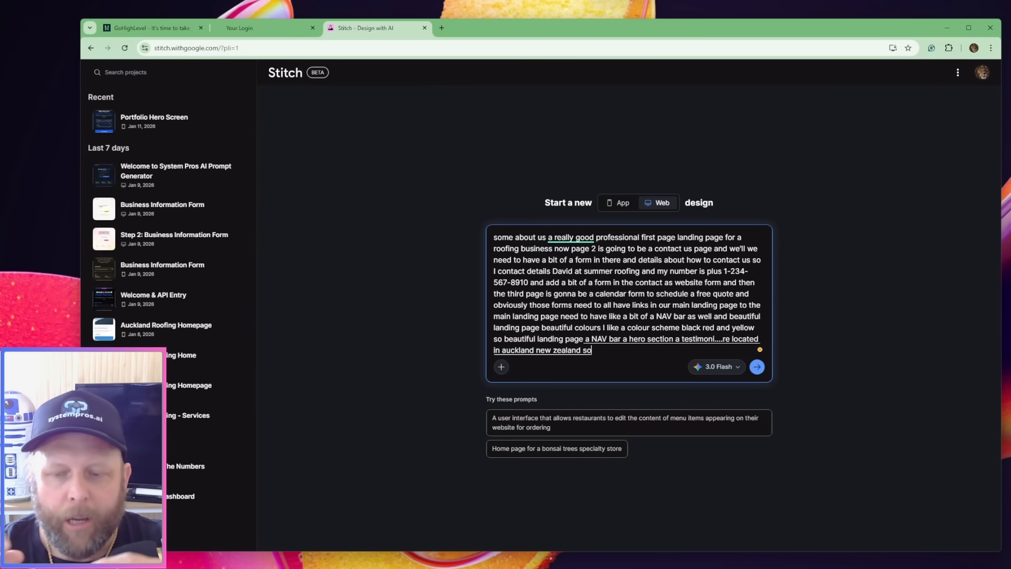
type(" put a cool photo section as well")
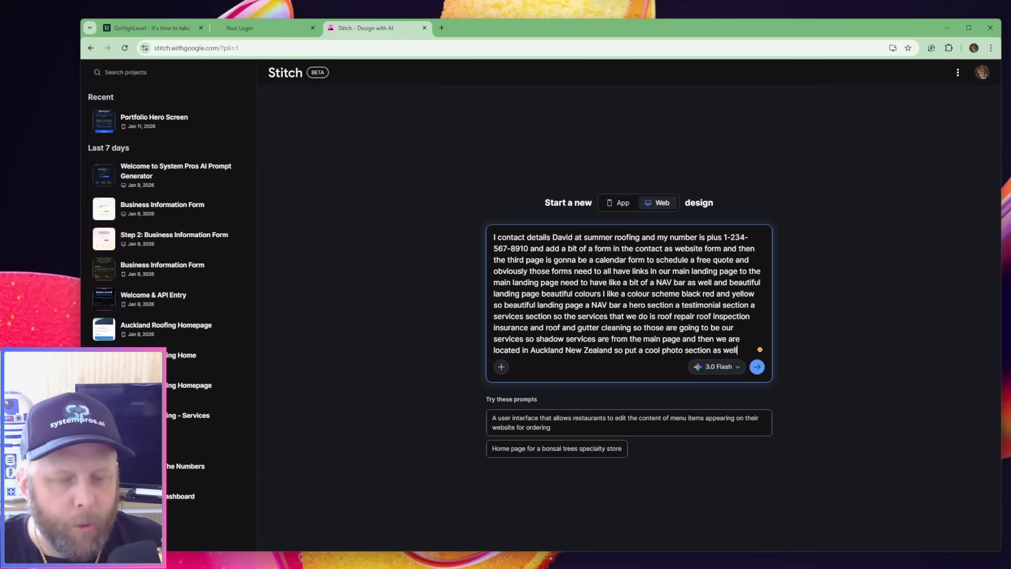
type(" that craig does beautiful three")
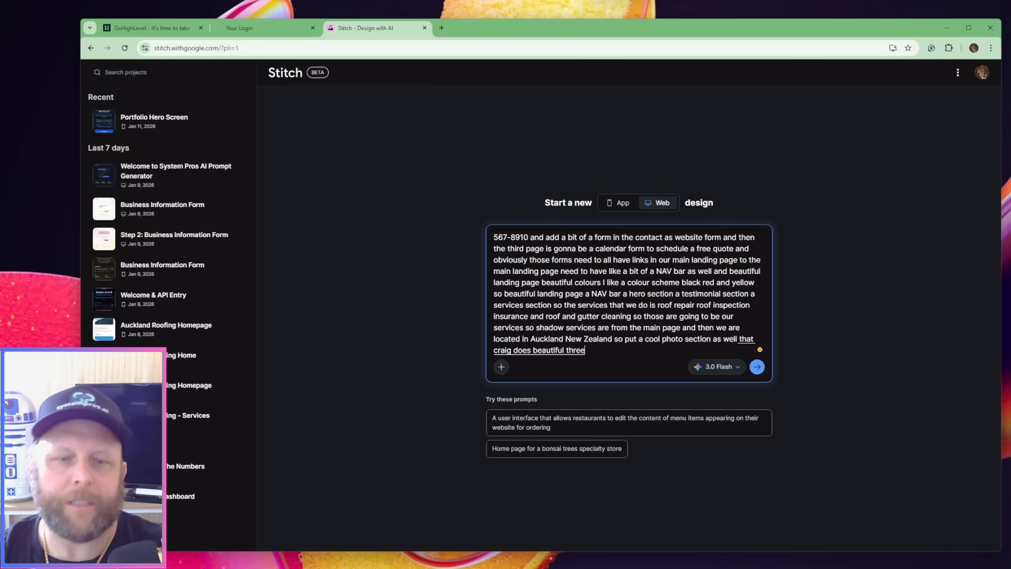
type(" pages for us")
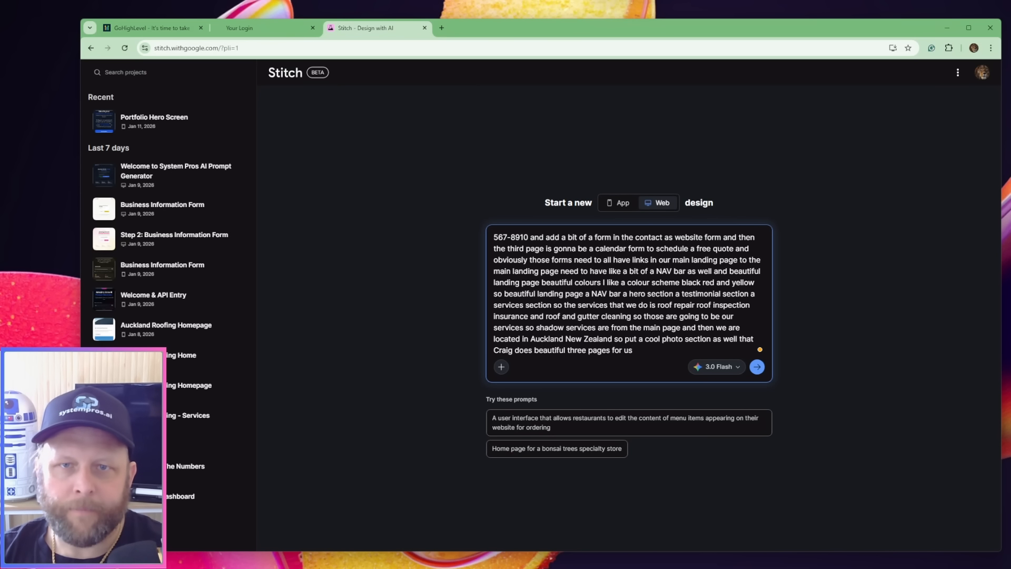
Complete the prompt with the Auckland New Zealand location, a cool photo section and a request for beautiful three pages, and submit it
left_click(757, 368)
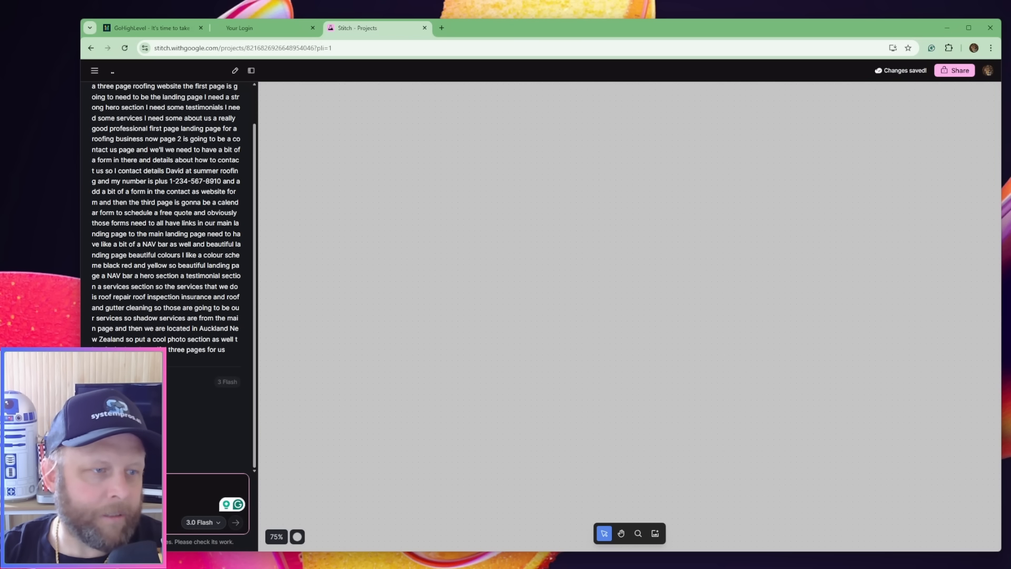
Open the Google Antigravity website in a new browser tab and return to the Stitch project to check the design generation
left_click(441, 28)
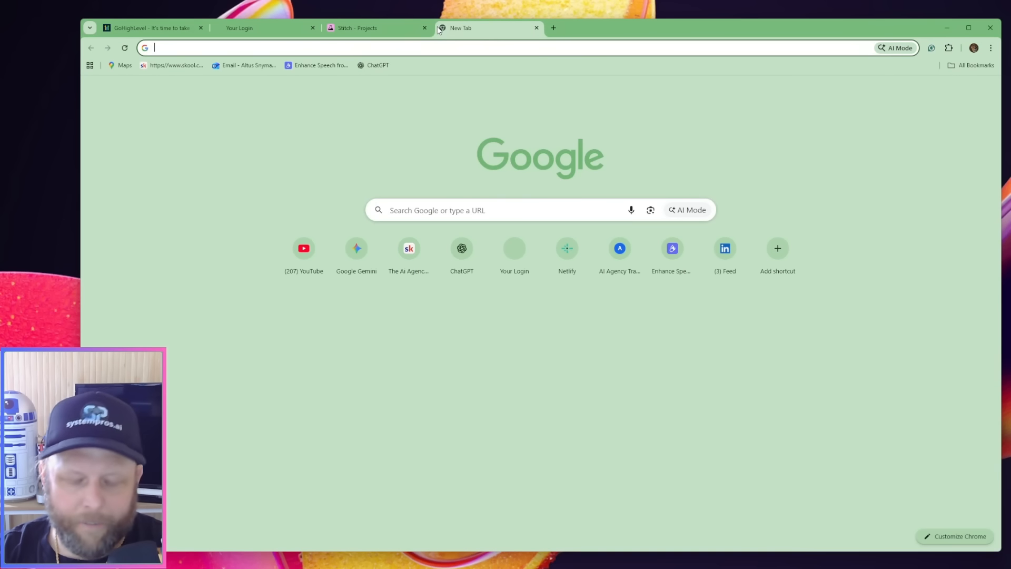
type("ant")
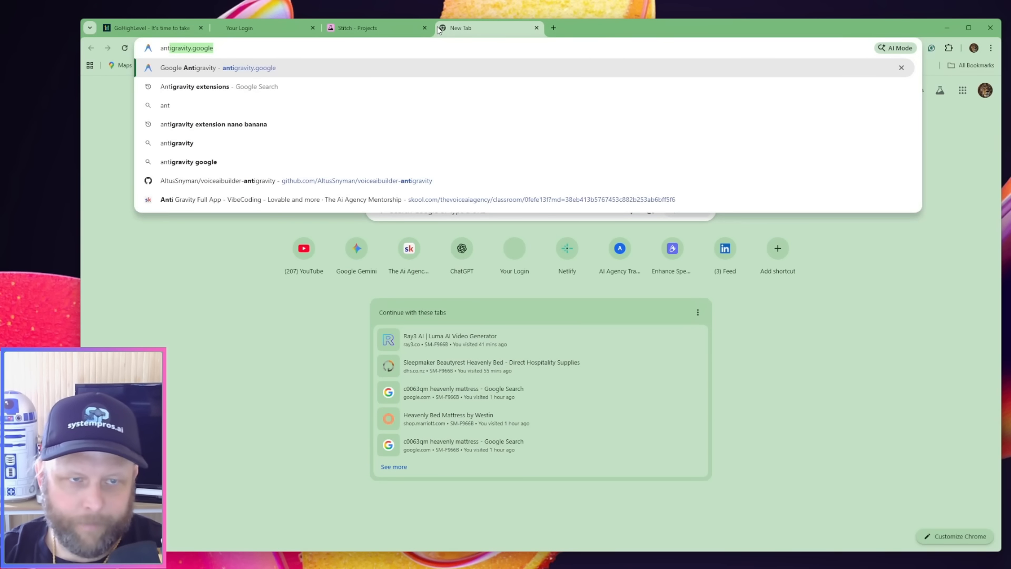
key("Return")
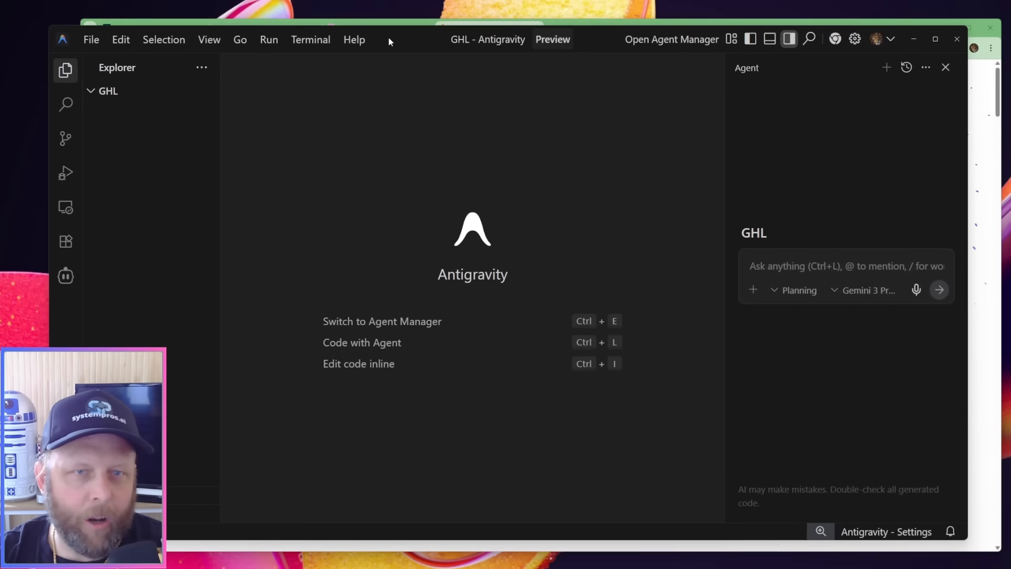
left_click_drag(389, 37, 416, 40)
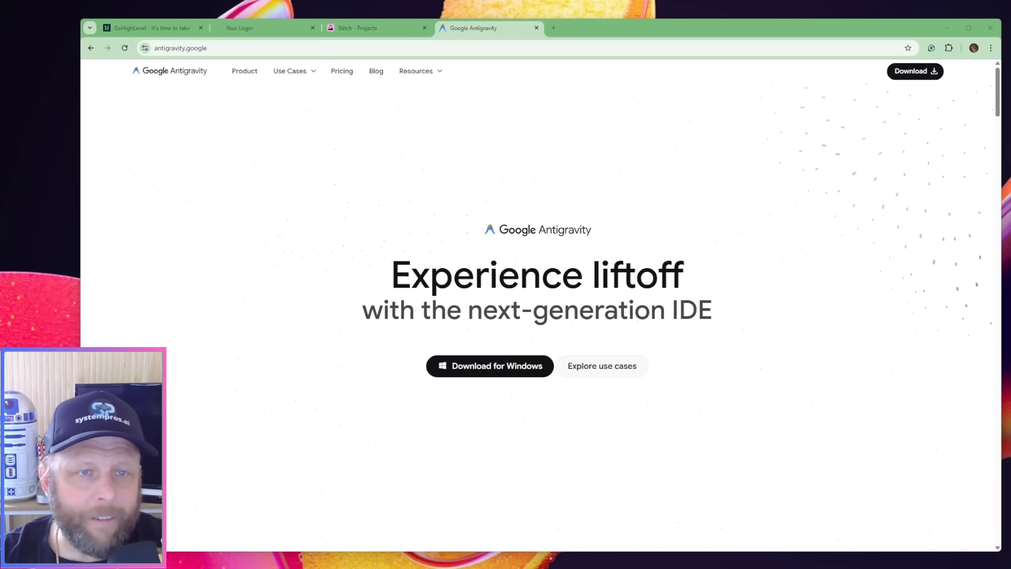
left_click(350, 26)
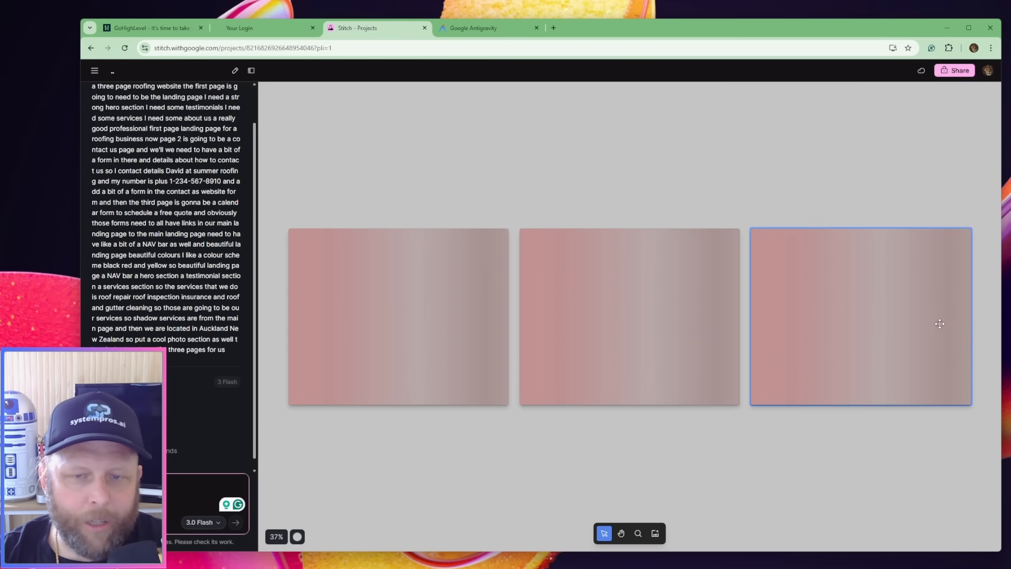
Switch to HighLevel and create a new page named Home in the Vibe Coded Roofing Business Site
left_click(267, 27)
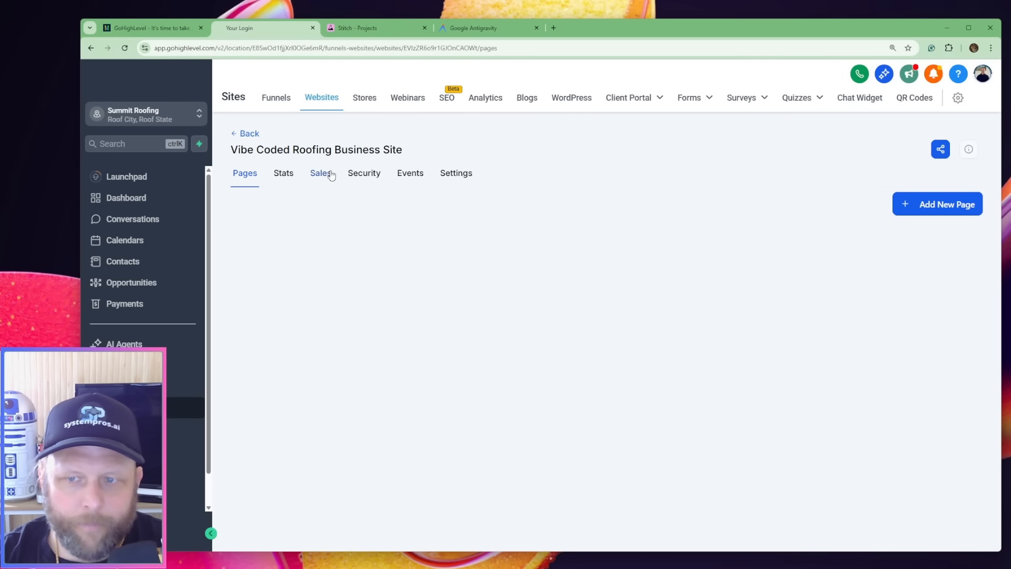
left_click(933, 205)
left_click(487, 251)
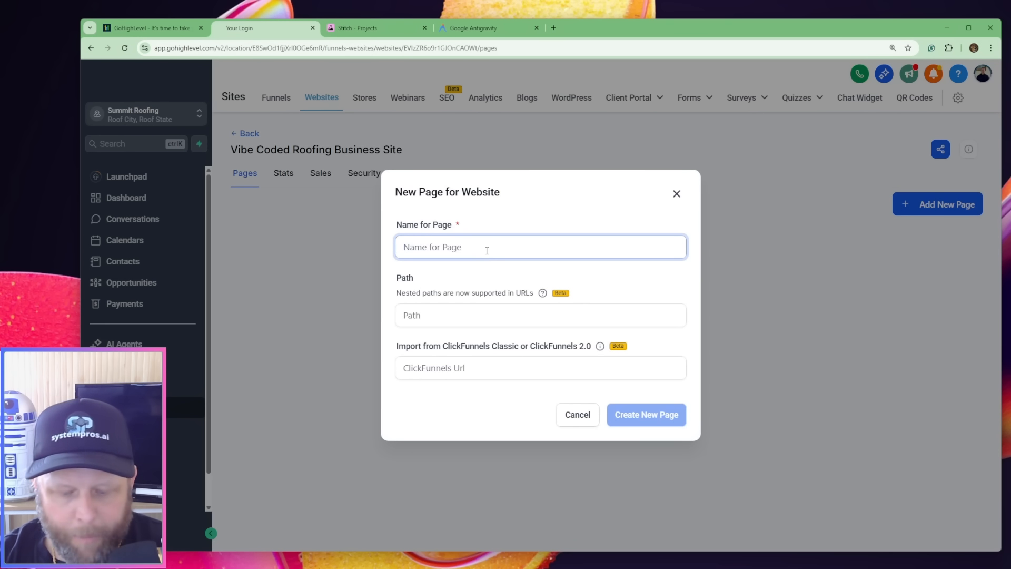
type("Home")
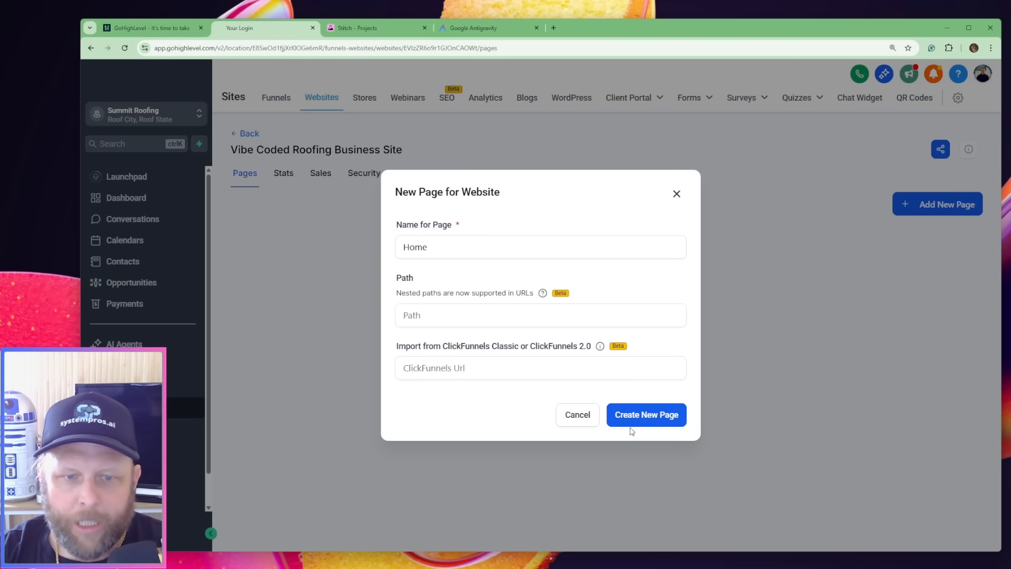
left_click(633, 413)
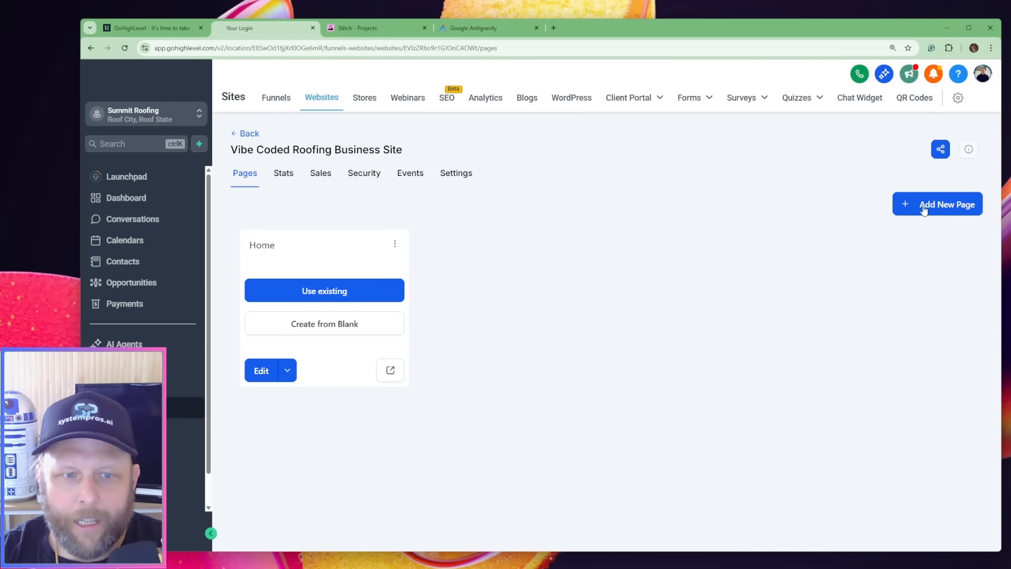
Add a new page named Contact Us to the Vibe Coded Roofing Business Site
left_click(923, 206)
left_click(458, 247)
left_click(505, 245)
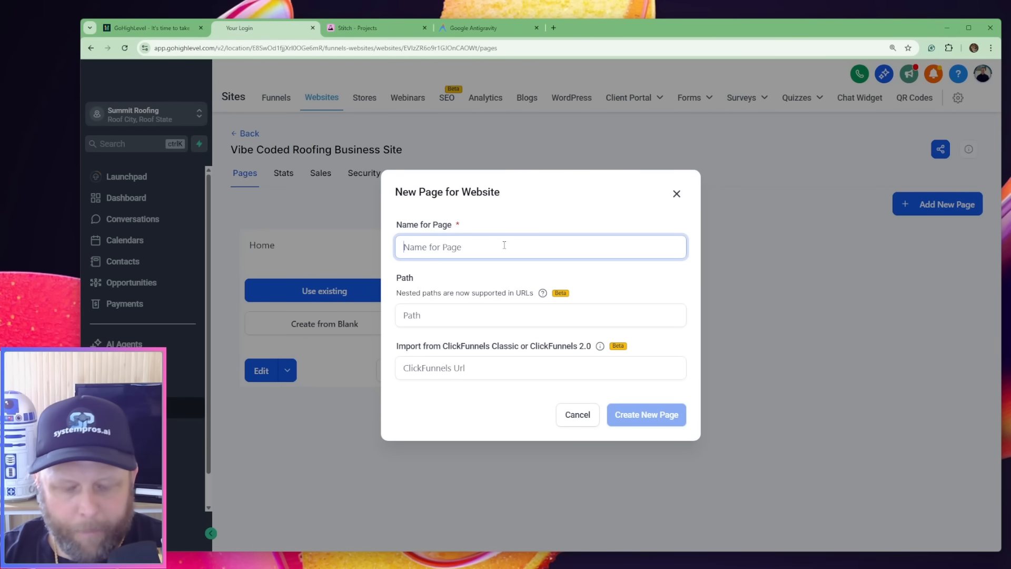
type("Contact Us")
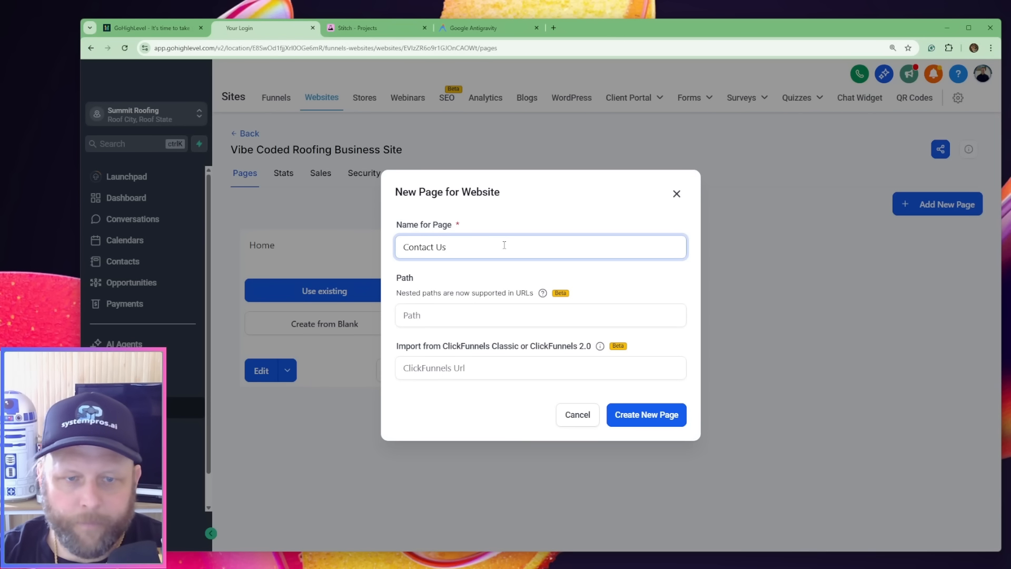
left_click(640, 422)
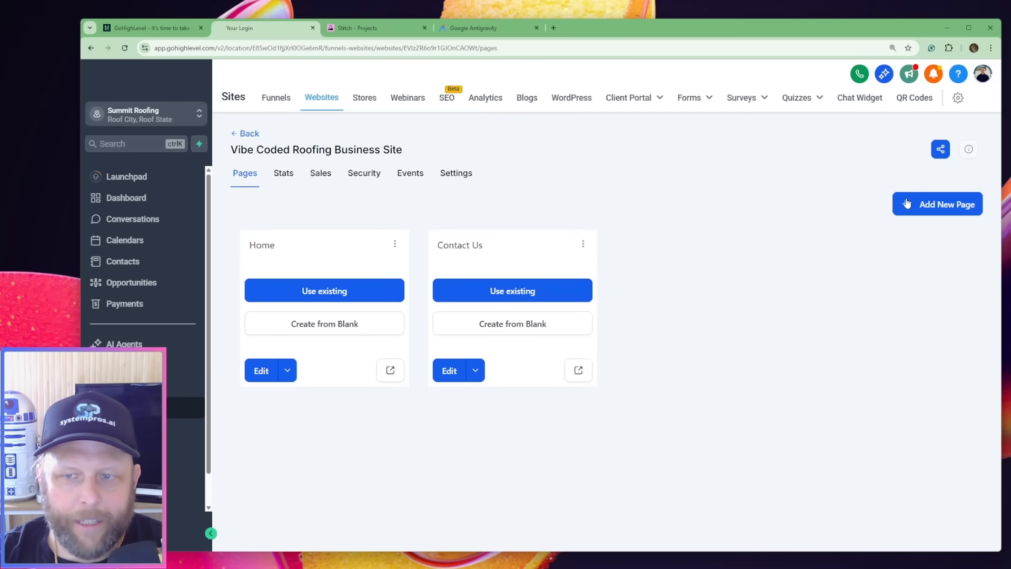
Add another page named Booking Oage to the same website
left_click(907, 204)
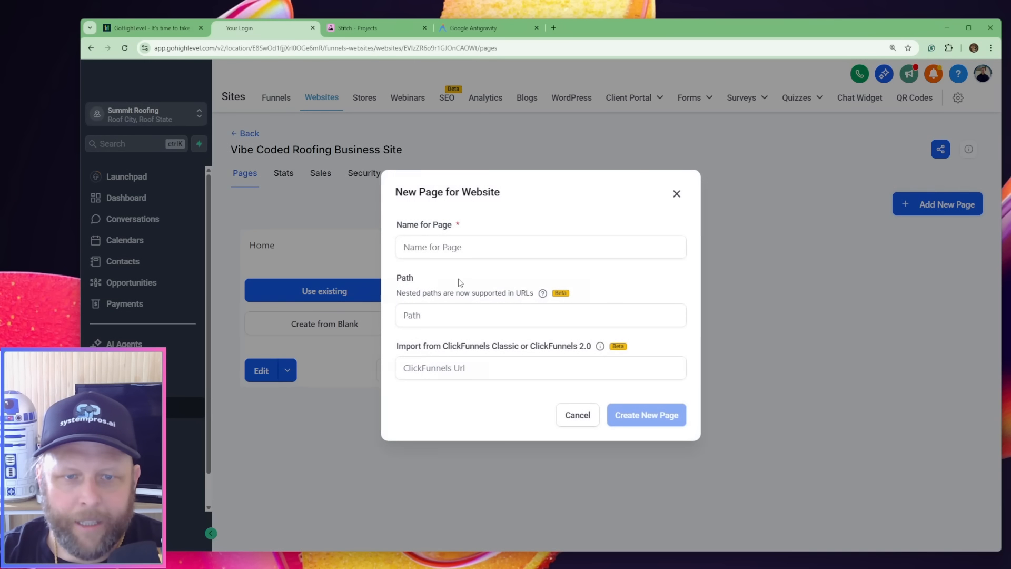
left_click(468, 246)
type("B")
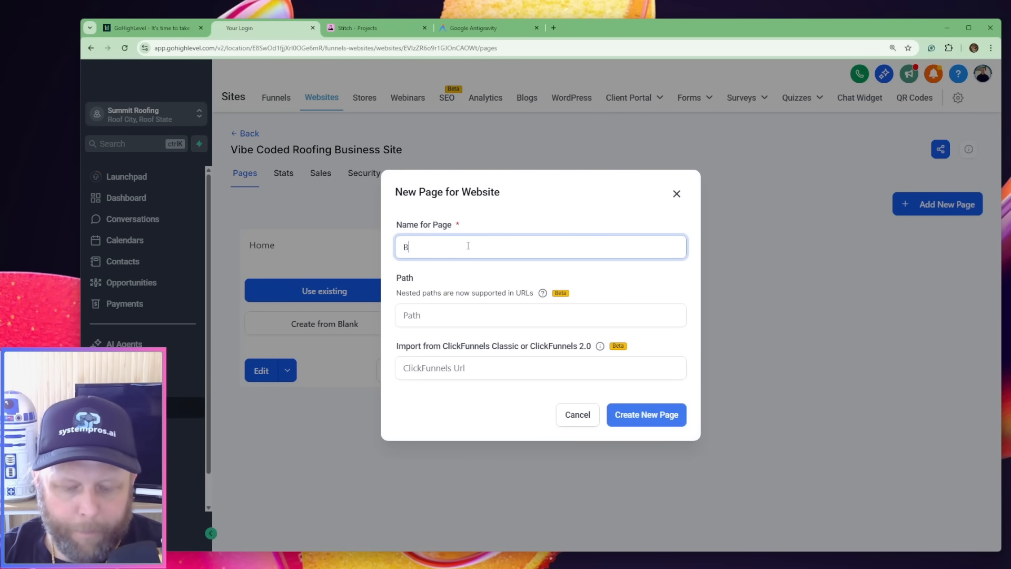
type("ooking Oage")
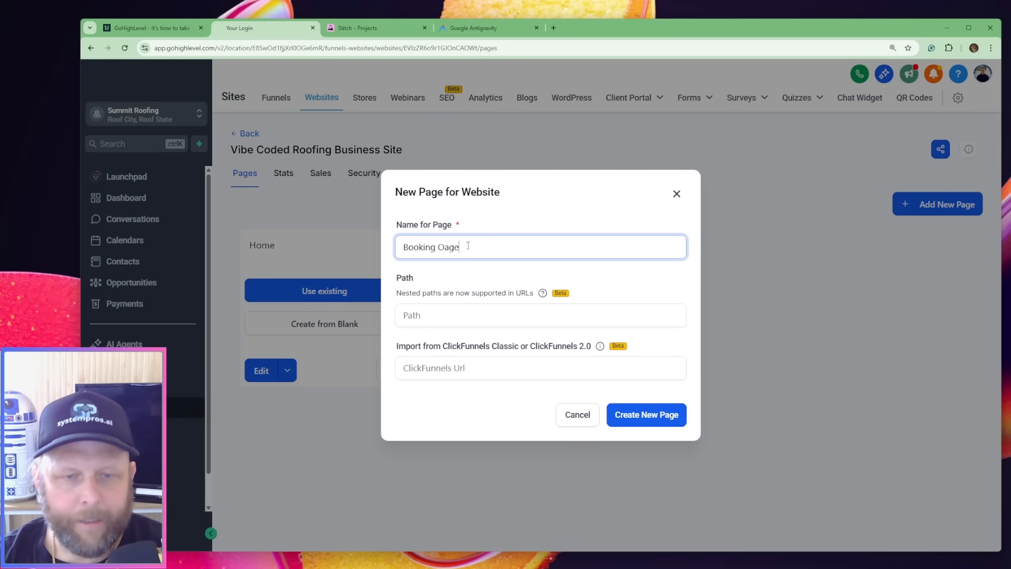
left_click(671, 422)
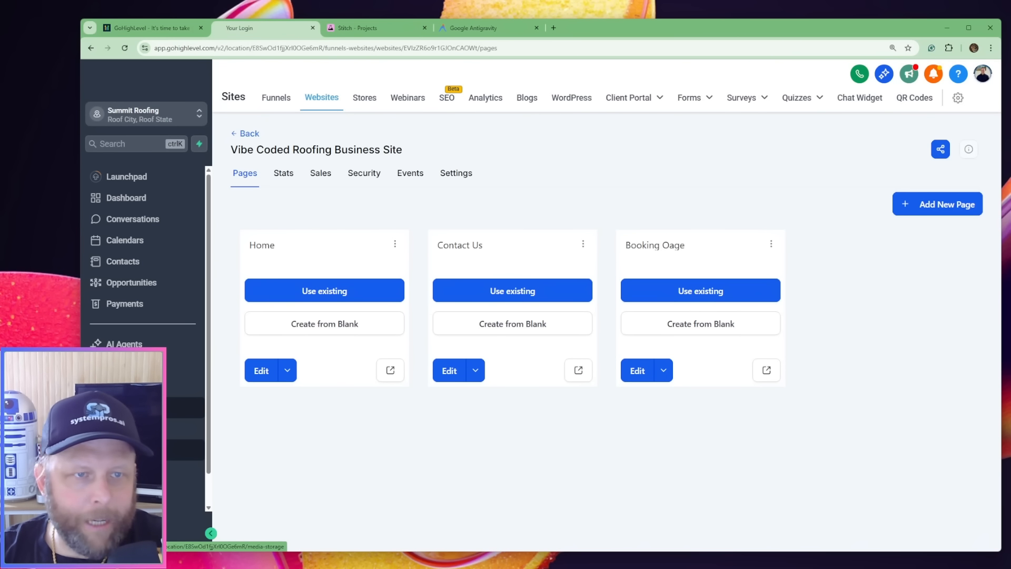
Open HighLevel's Media Storage in a duplicate browser tab and preview the Summit Roofing.png logo
right_click(264, 28)
left_click(337, 112)
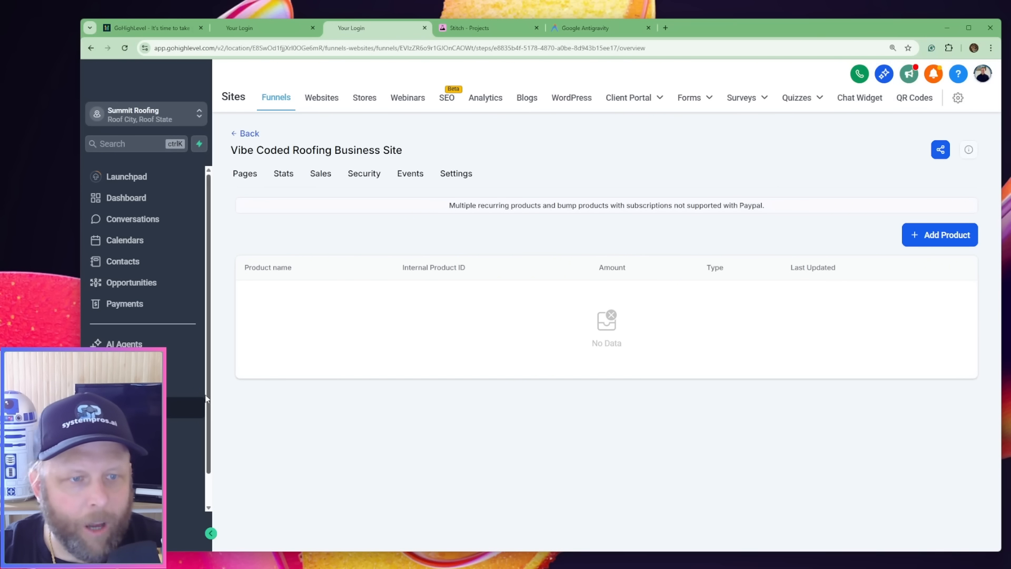
scroll(132, 437, "down", 1)
left_click(158, 416)
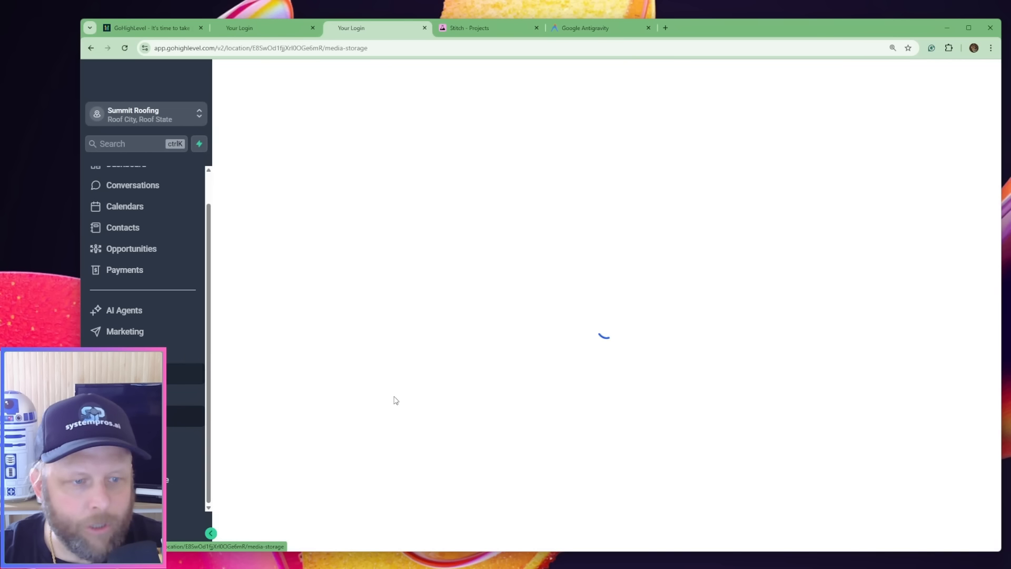
mouse_move(311, 275)
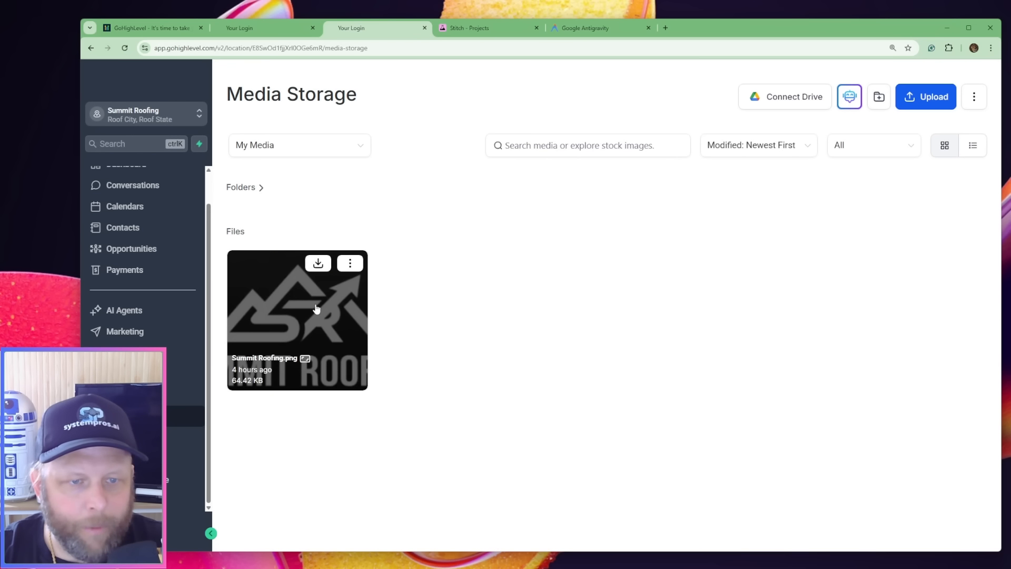
left_click(316, 309)
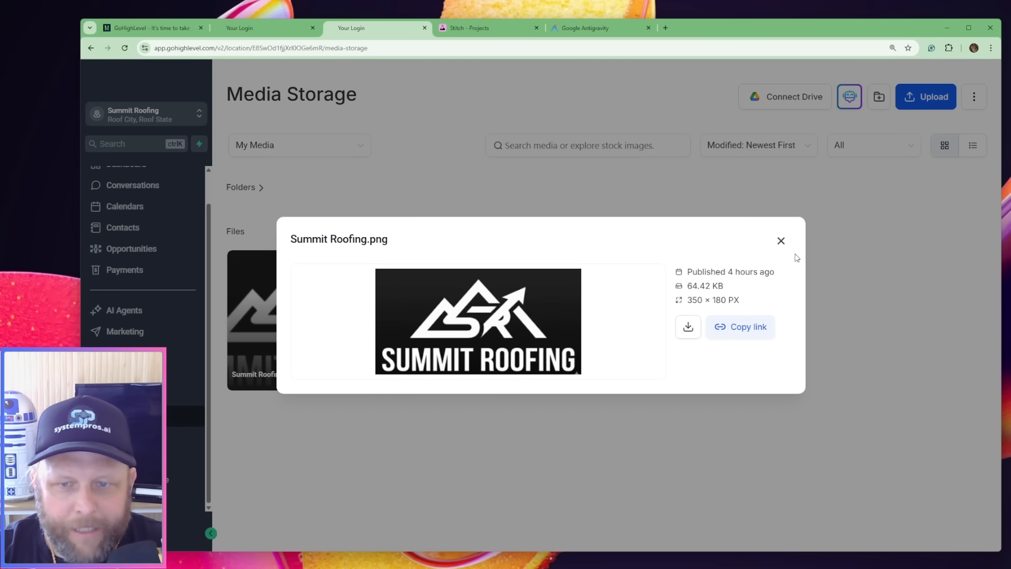
left_click(781, 241)
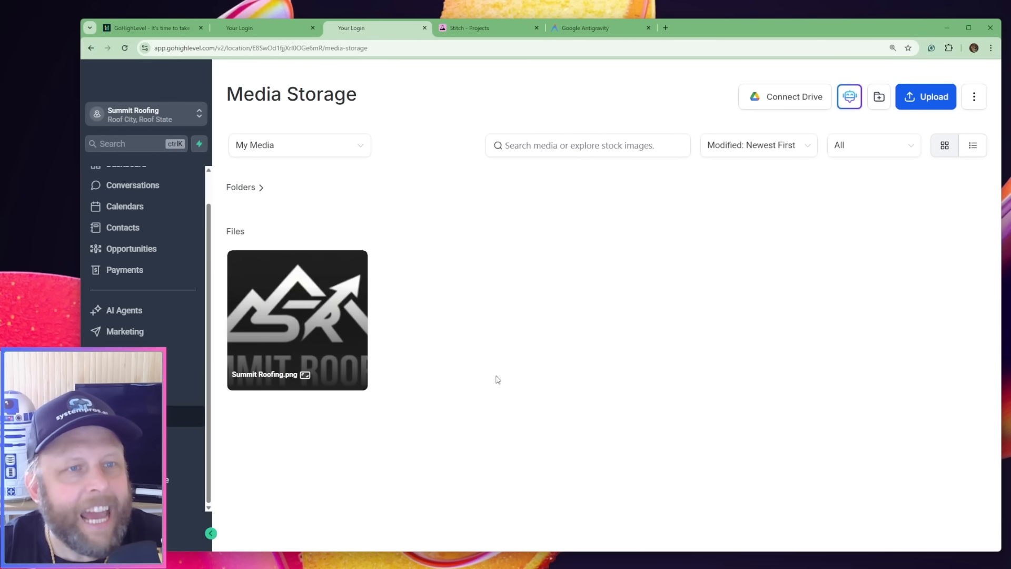
Switch to the Stitch project and look over the generated landing, contact and quote scheduling pages
left_click(500, 26)
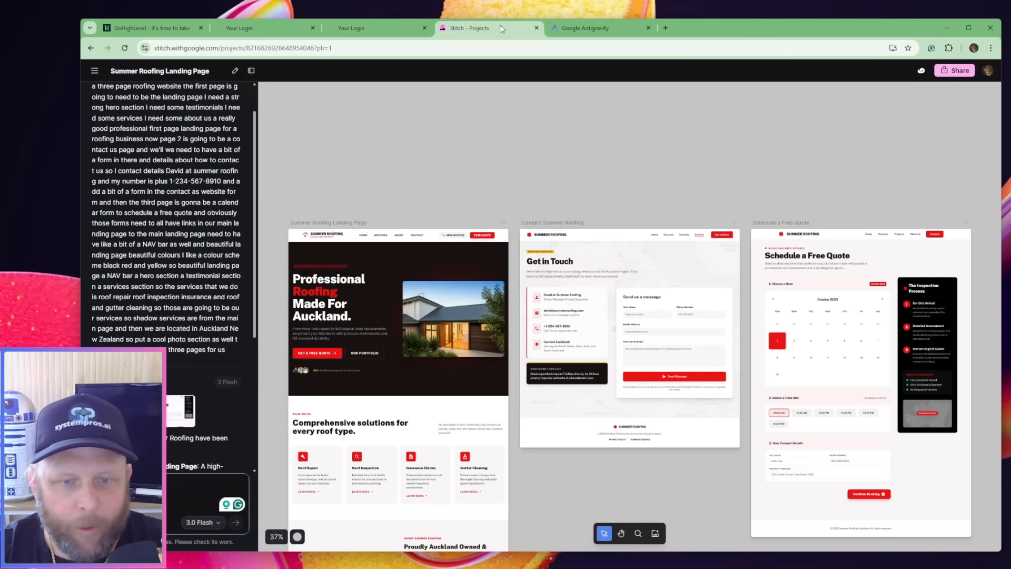
left_click(300, 257)
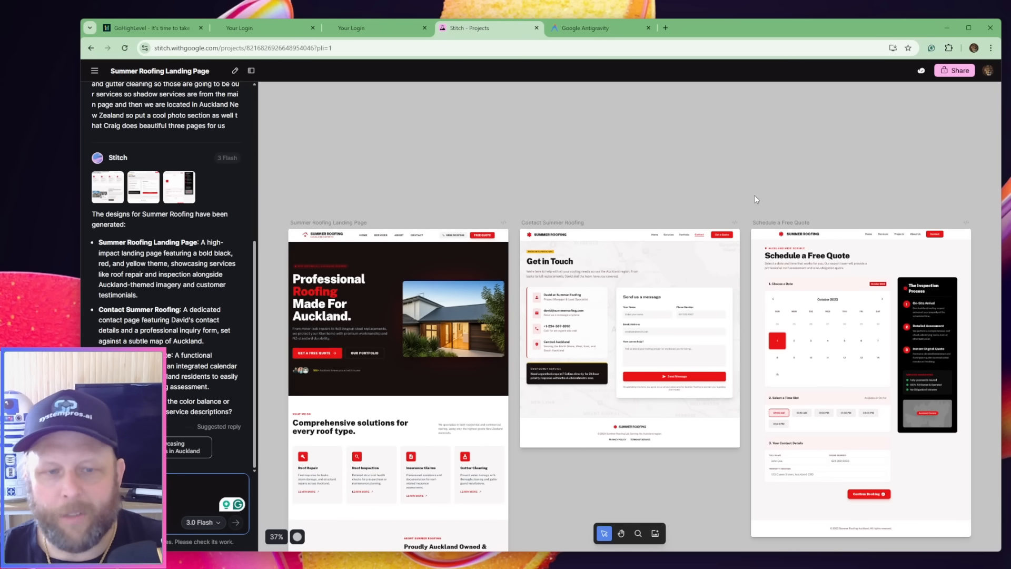
scroll(666, 145, "down", 4)
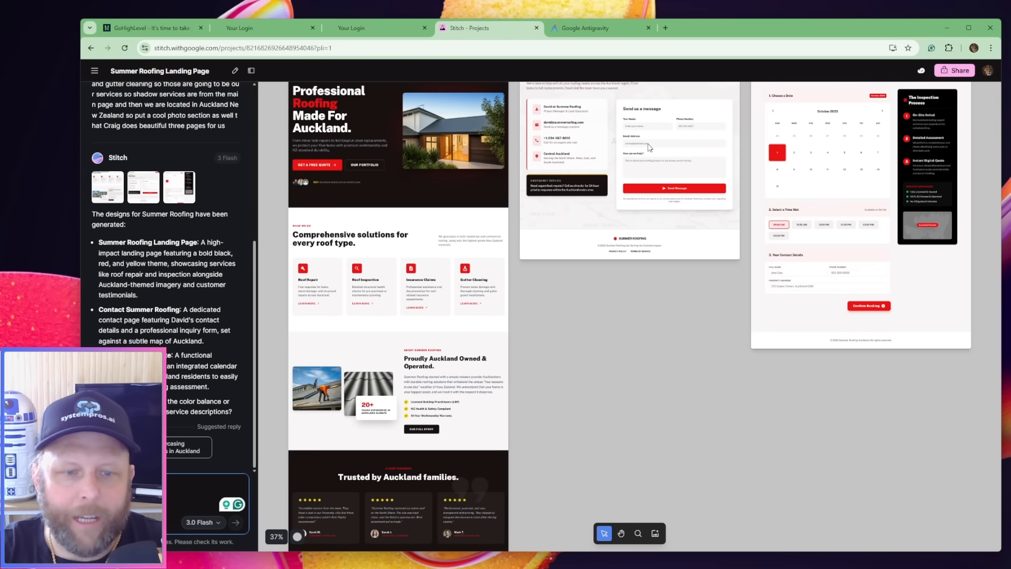
scroll(648, 143, "down", 7)
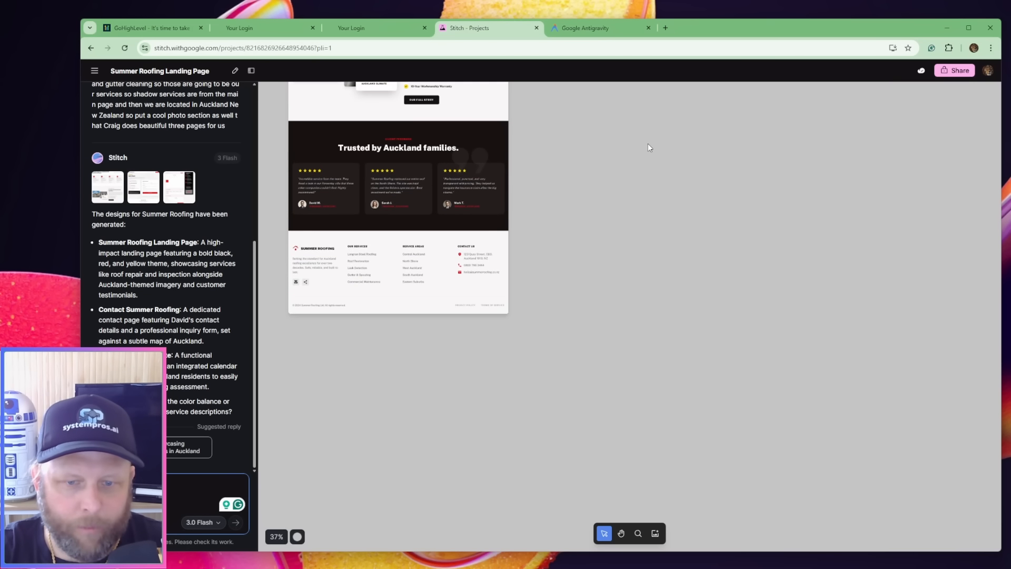
scroll(648, 143, "up", 6)
scroll(649, 147, "up", 4)
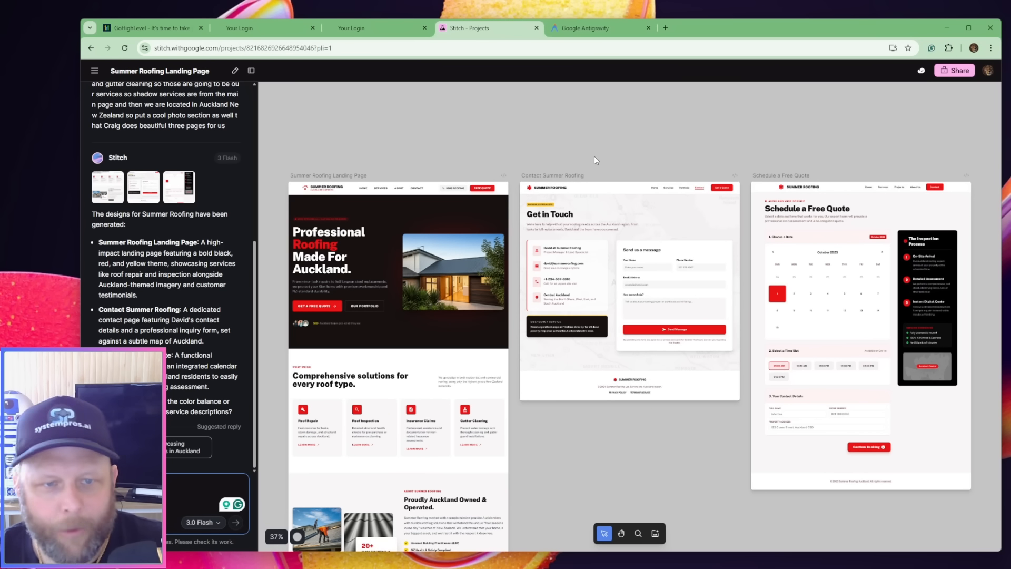
Examine the Summer Roofing Landing Page design up close, from its header and hero section to the footer
left_click(275, 537)
left_click(287, 460)
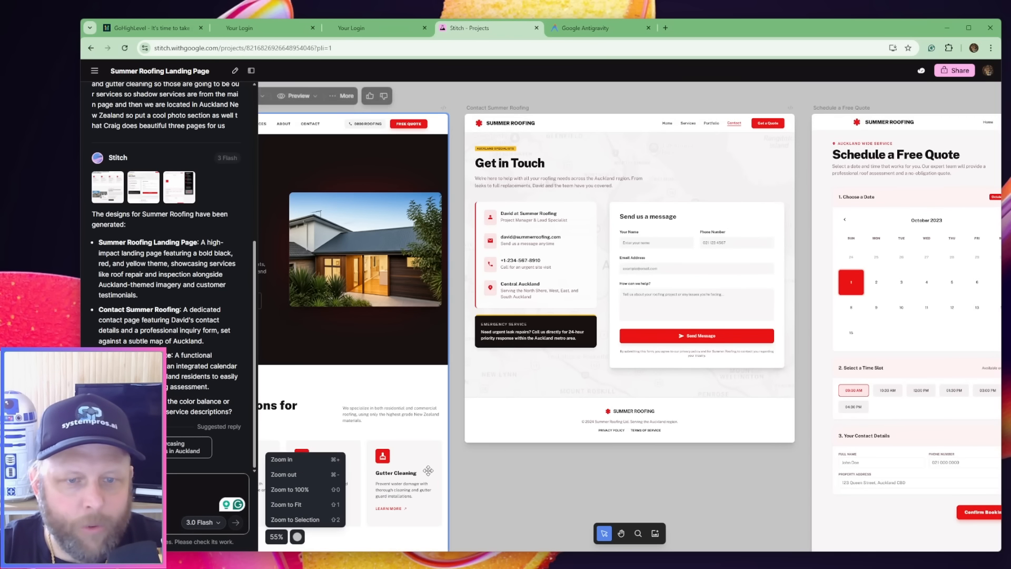
left_click(303, 460)
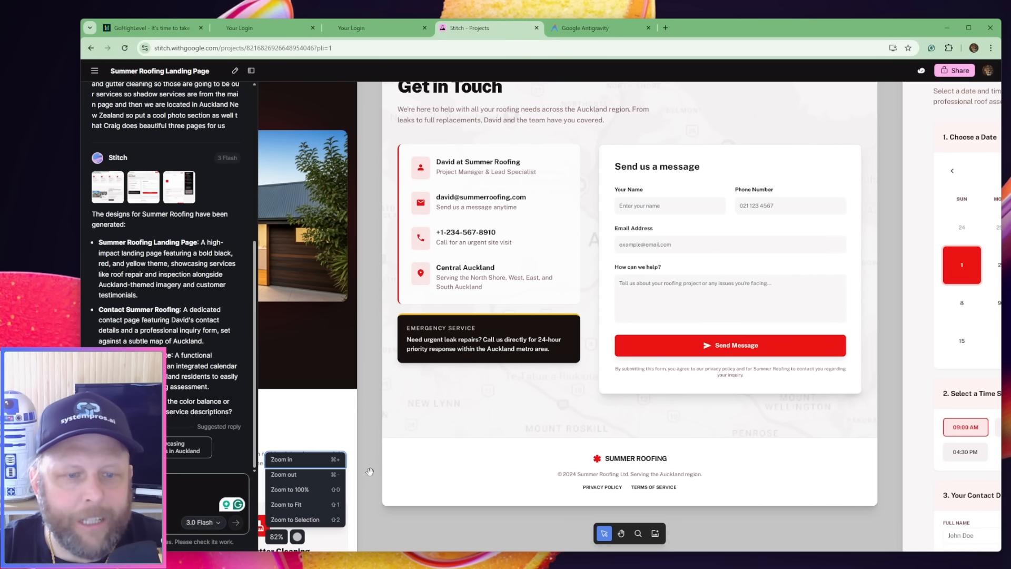
scroll(431, 512, "down", 4)
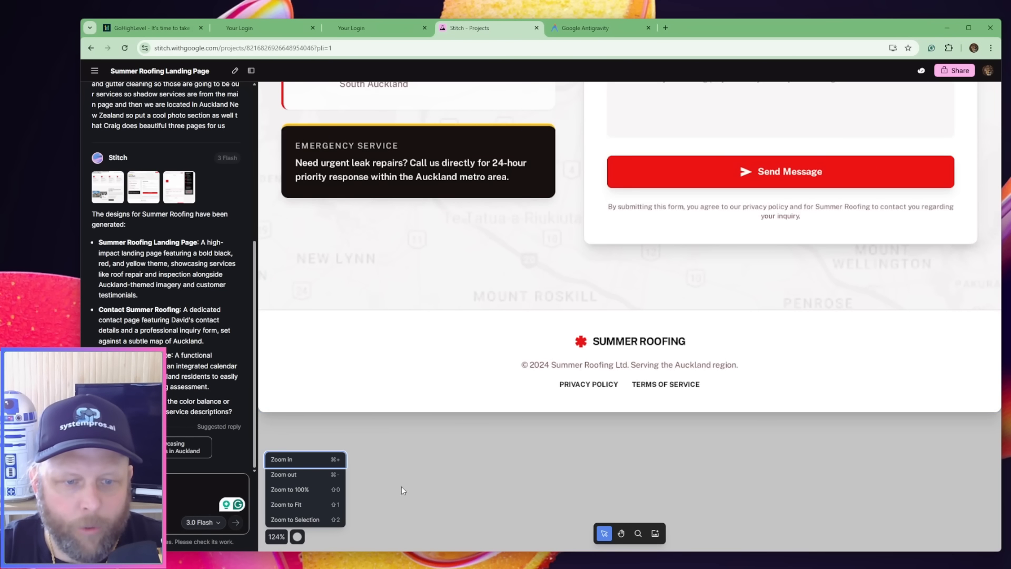
scroll(592, 476, "left", 15)
scroll(738, 372, "up", 5)
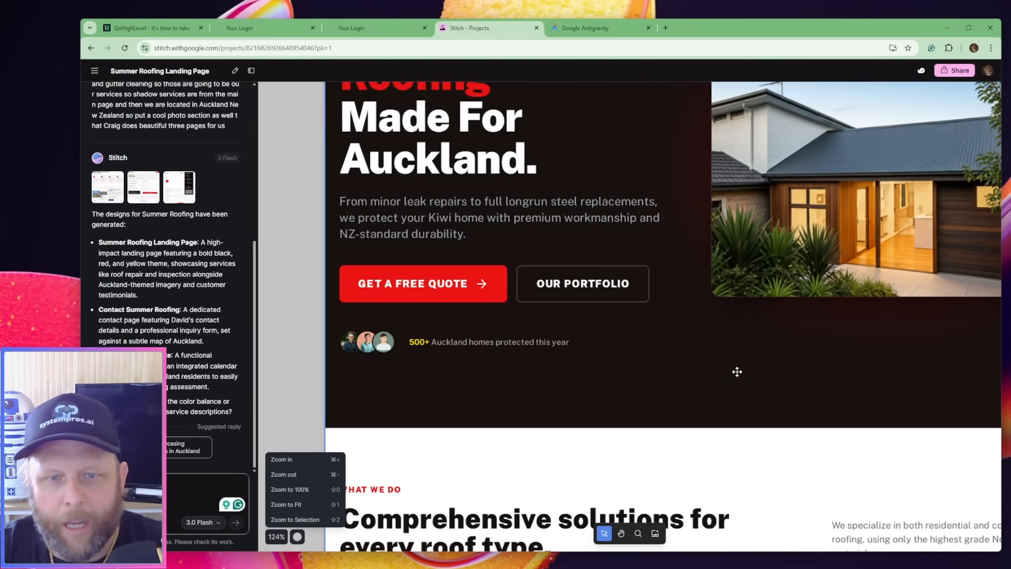
scroll(737, 372, "up", 4)
key("space")
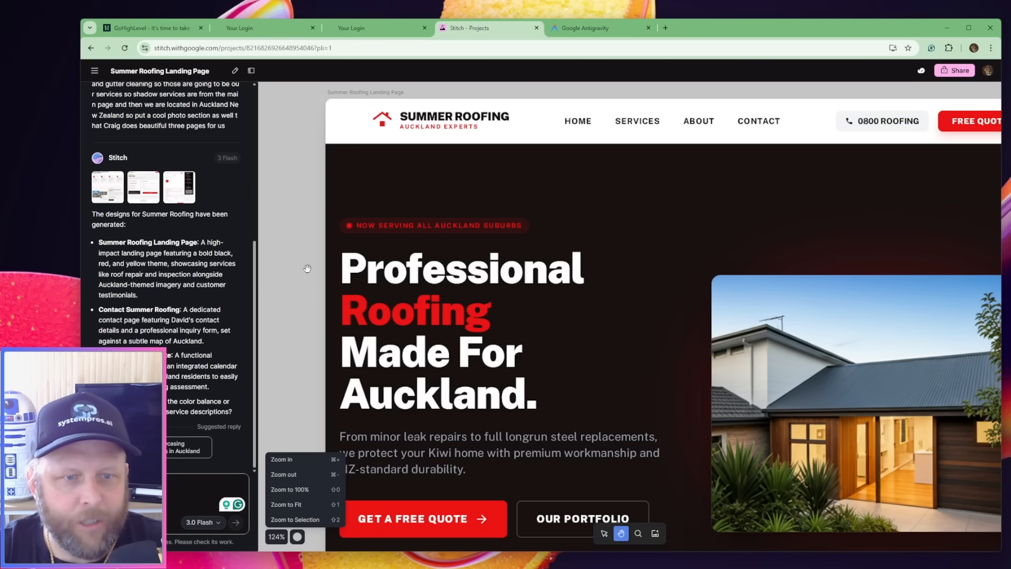
left_click_drag(304, 275, 253, 251)
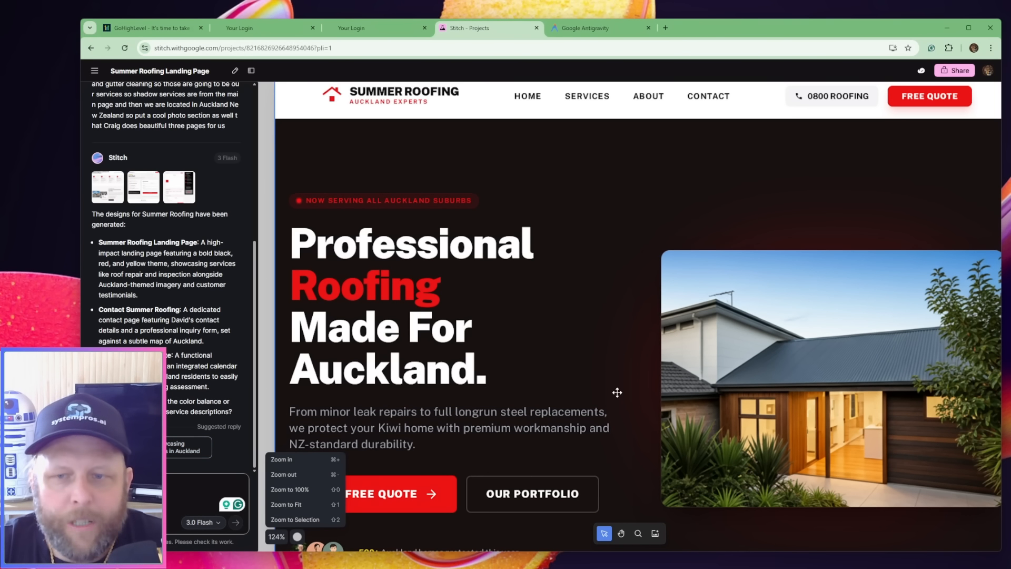
scroll(617, 393, "down", 5)
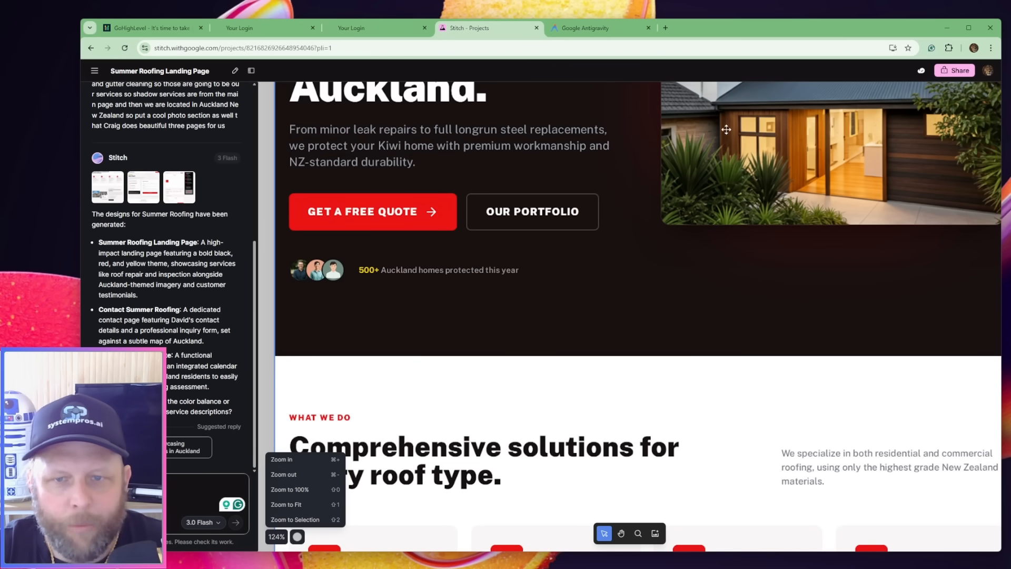
scroll(759, 303, "down", 12)
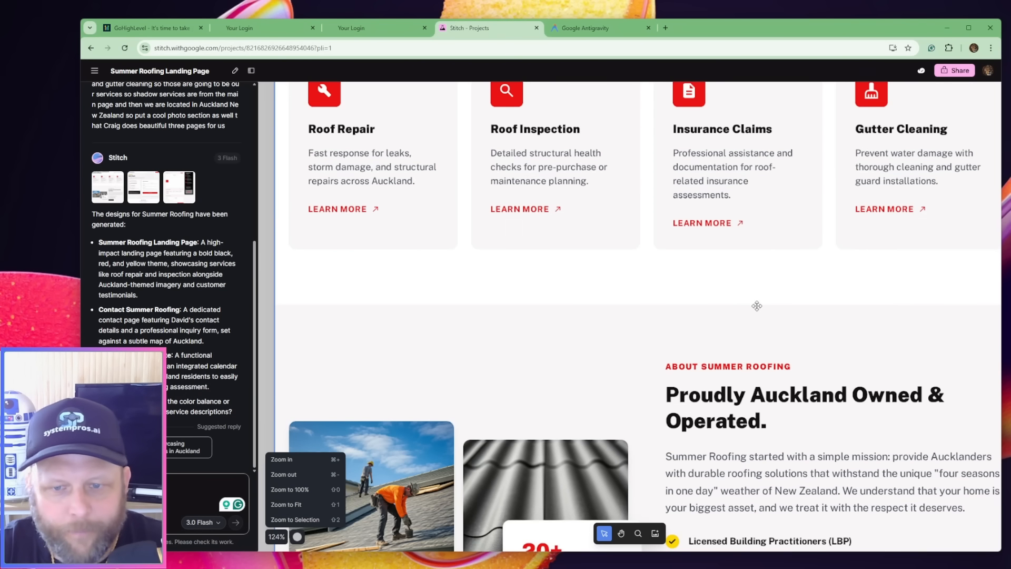
scroll(757, 306, "down", 15)
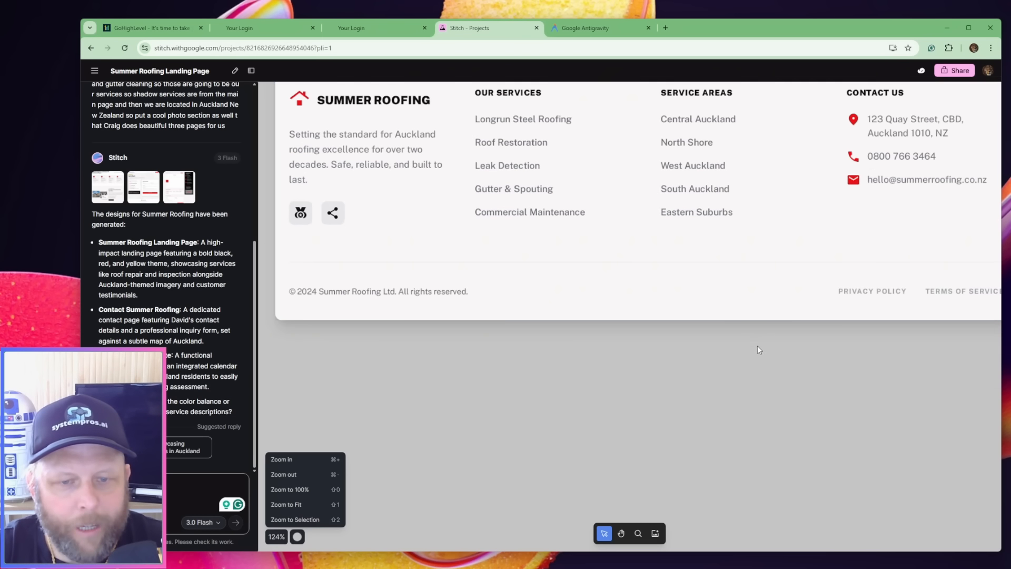
Zoom the canvas back out to the page designs and select the Summer Roofing Landing Page
left_click(278, 537)
left_click(279, 536)
left_click(298, 460)
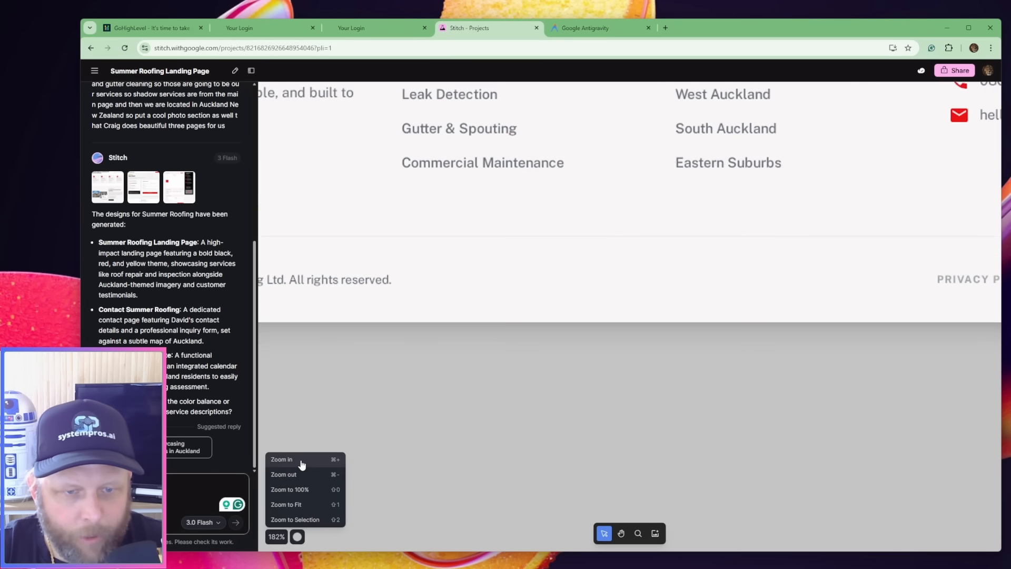
left_click(303, 477)
left_click(303, 474)
left_click(319, 475)
scroll(435, 456, "up", 15)
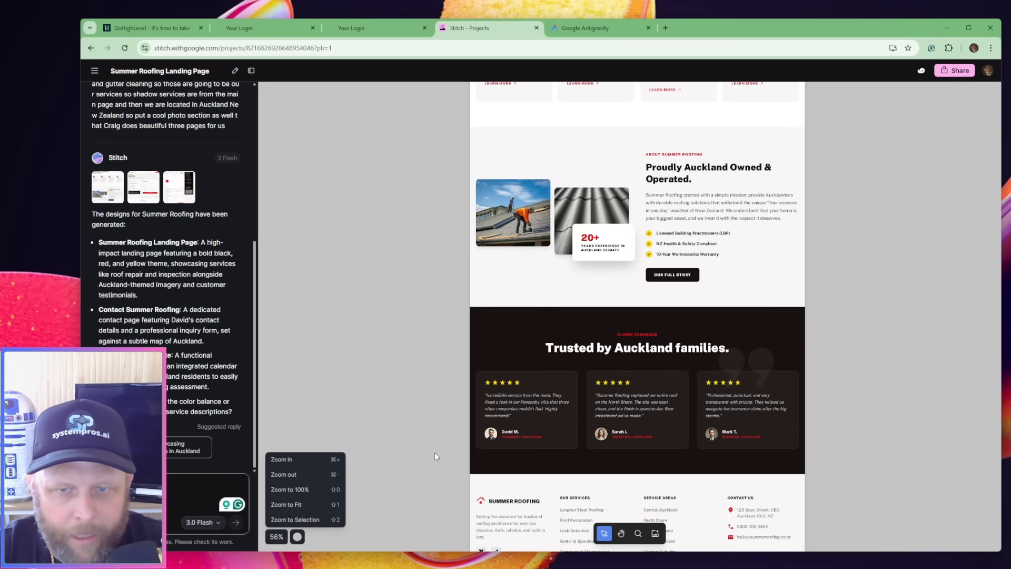
scroll(436, 453, "up", 2)
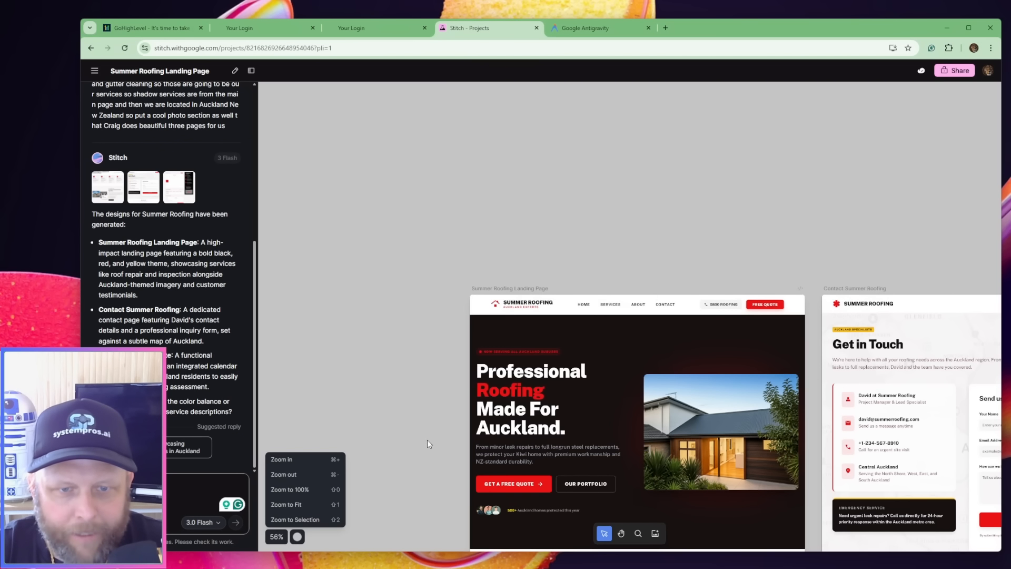
left_click(488, 303)
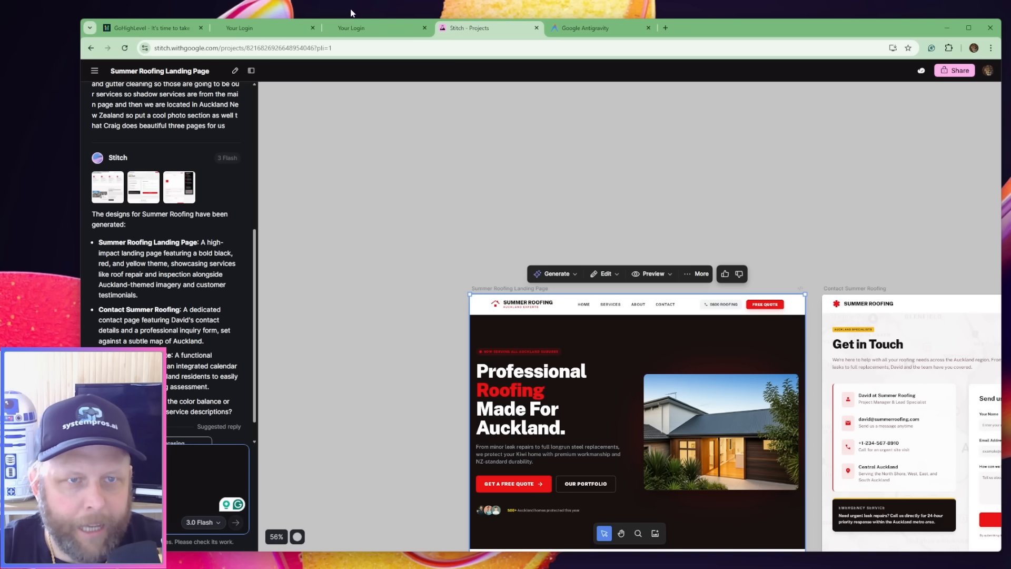
Copy the link of Summit Roofing.png from HighLevel's Media Storage and return to the Stitch project
left_click(257, 26)
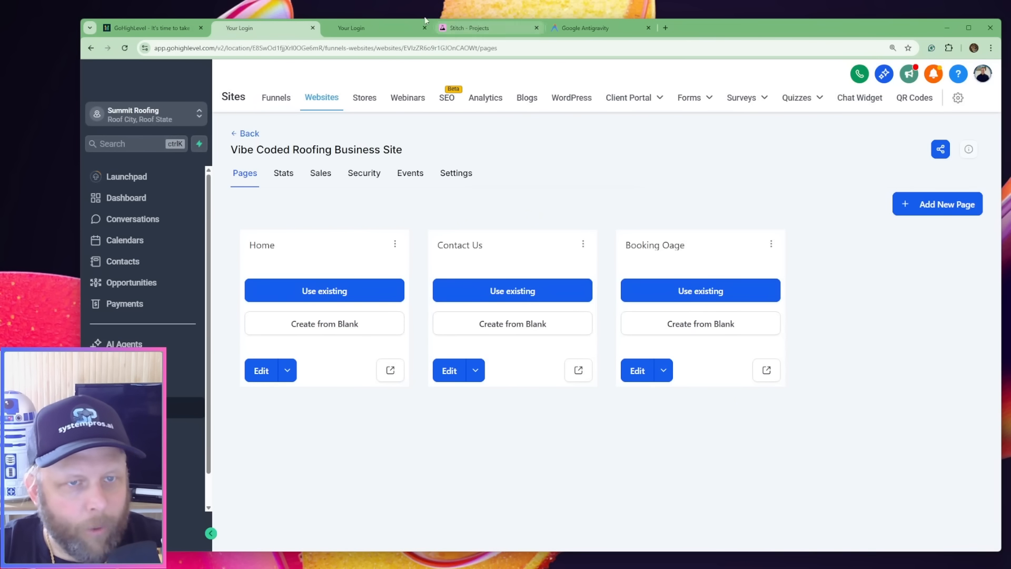
left_click(399, 26)
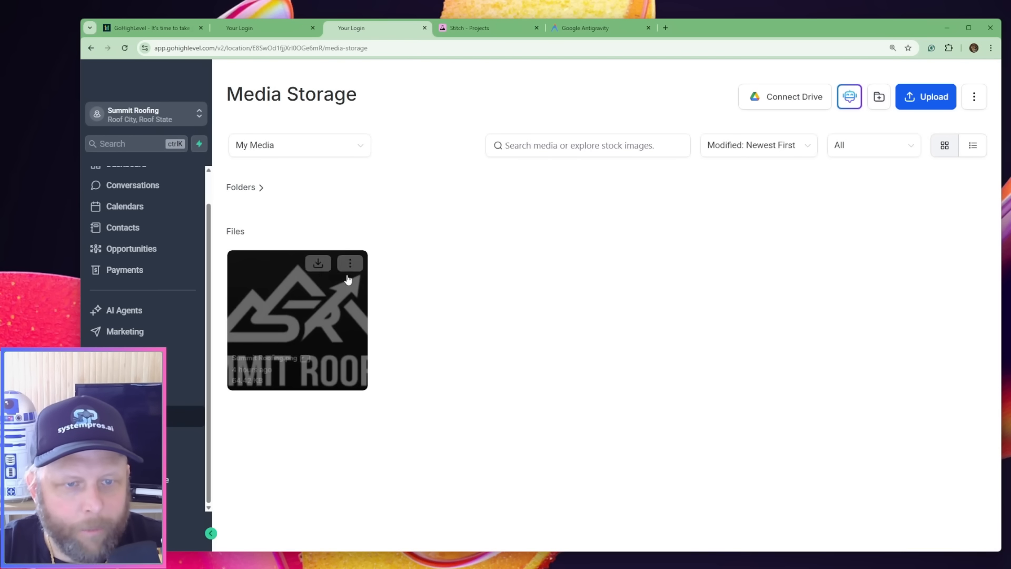
left_click(350, 262)
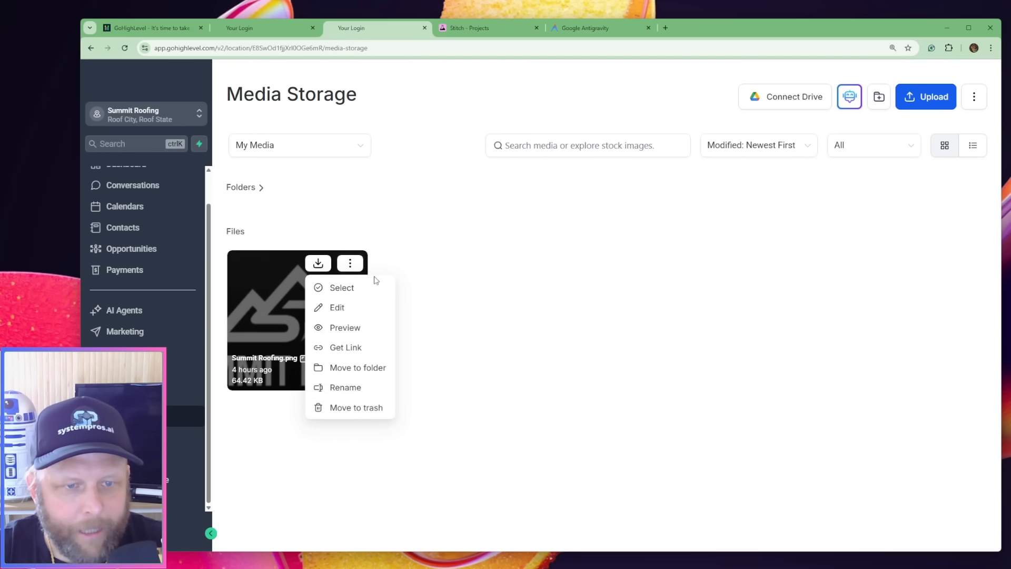
left_click(365, 349)
left_click(575, 29)
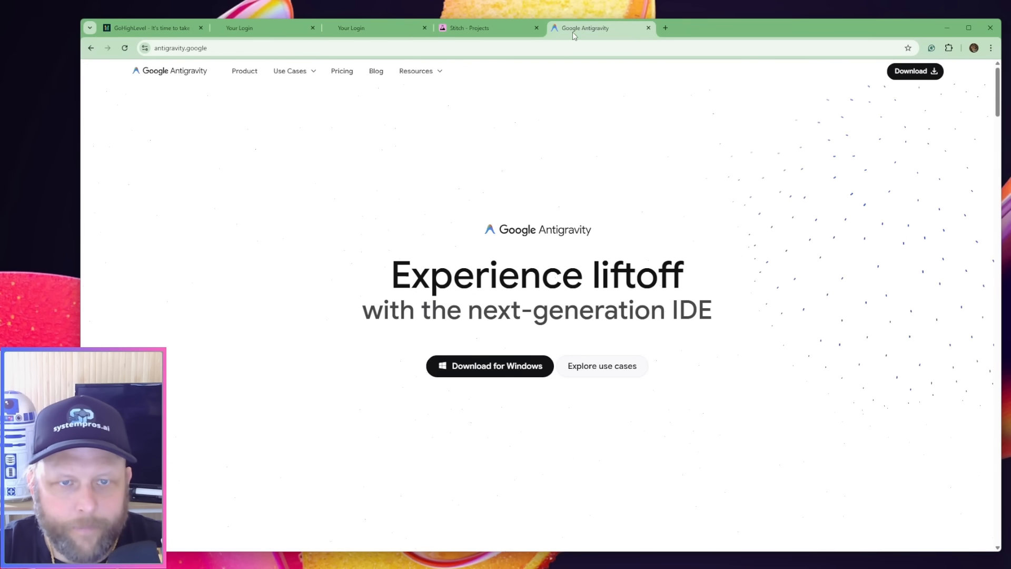
left_click(456, 27)
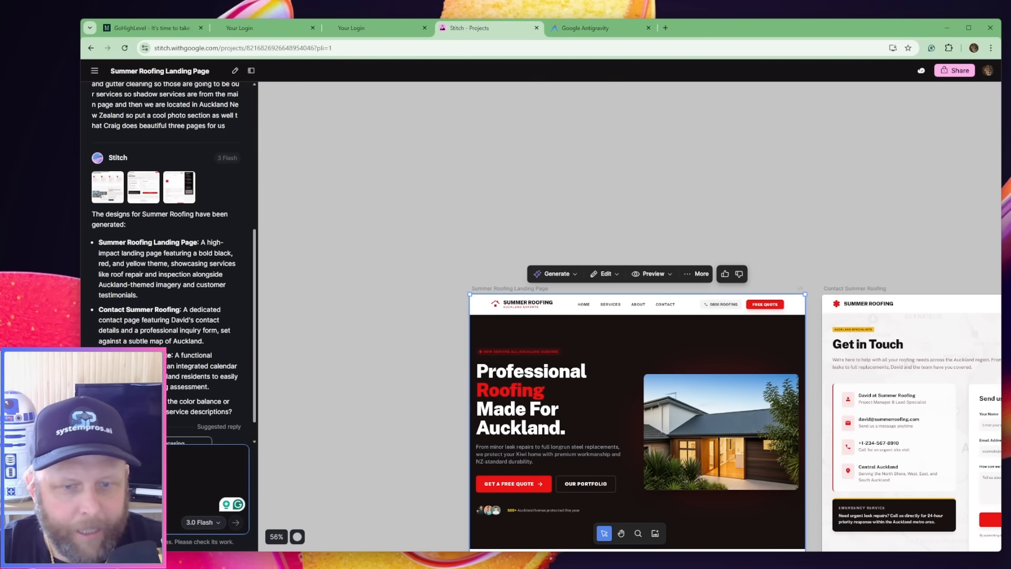
Ask Stitch to replace only the logo on the landing page with the black and white logo at the copied URL
key("super+h")
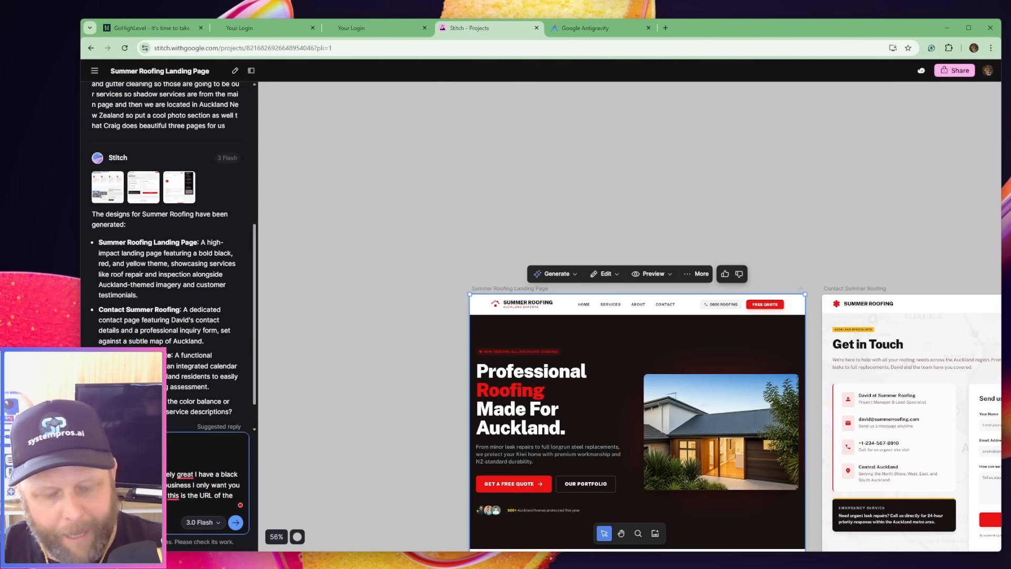
key("ctrl+v")
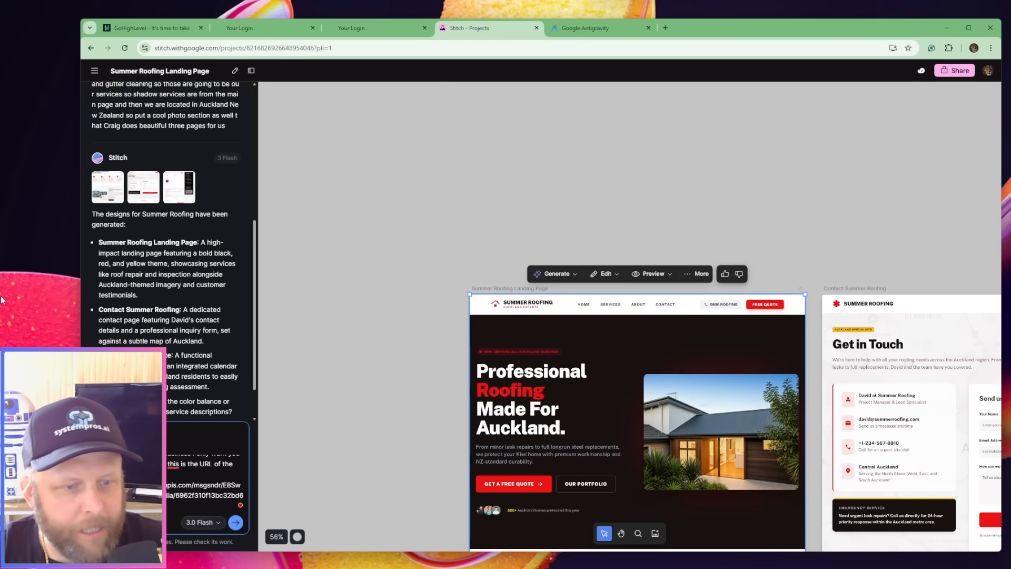
scroll(399, 448, "down", 5)
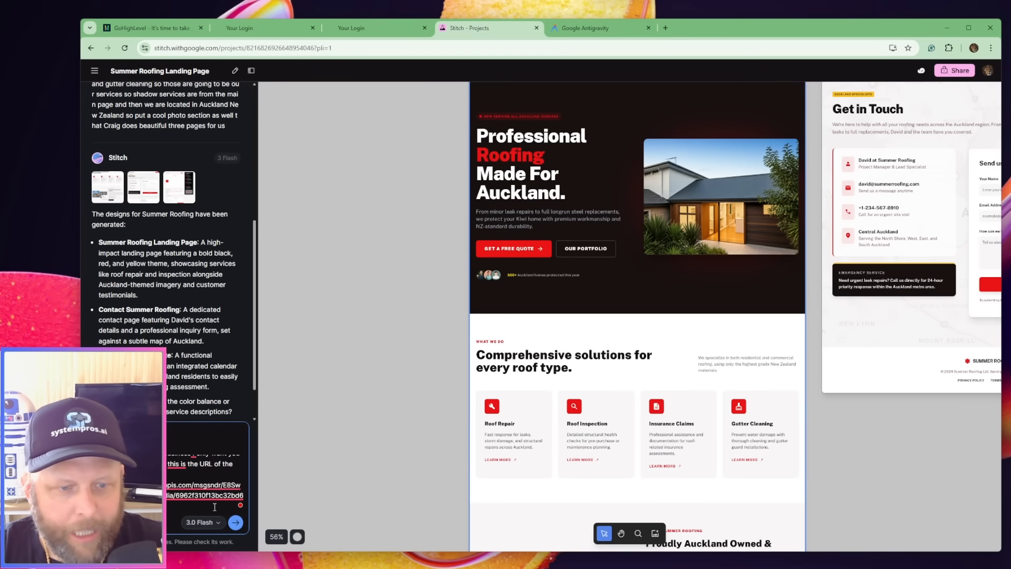
left_click(242, 523)
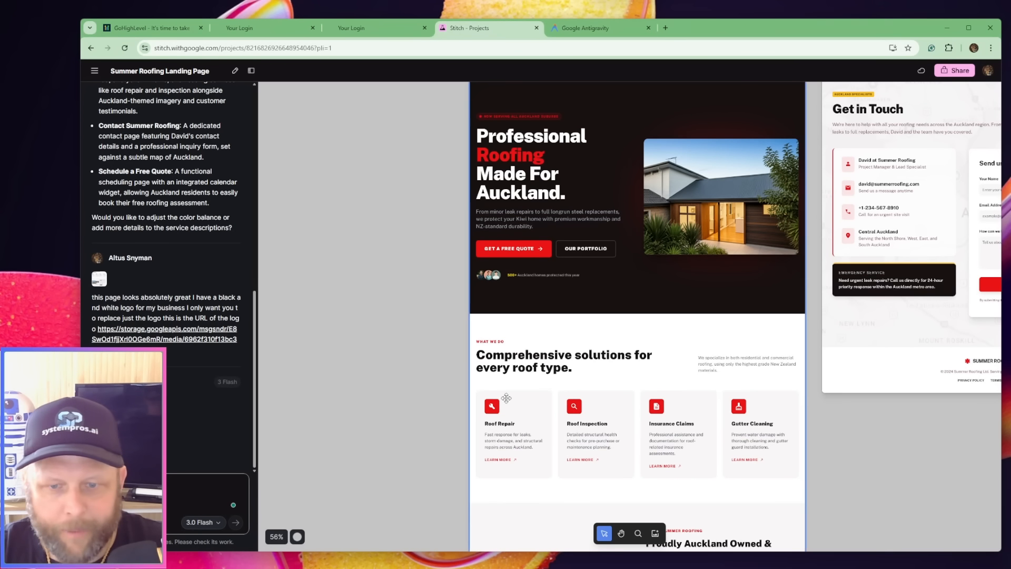
Zoom the canvas out and move the Summer Roofing Landing Page away from the placeholder of the screen being generated
scroll(333, 522, "down", 1)
left_click(273, 538)
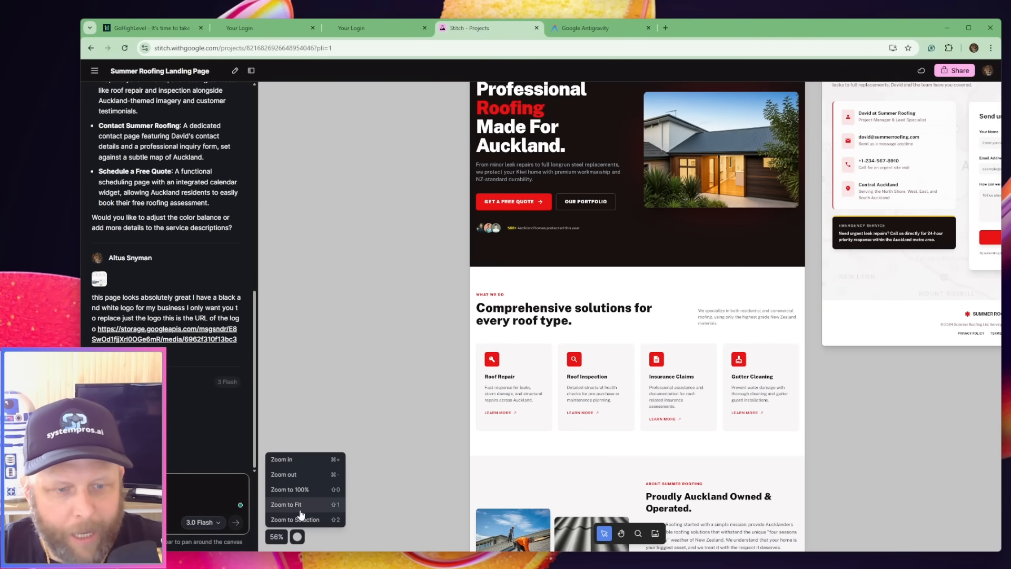
left_click(304, 462)
left_click(300, 474)
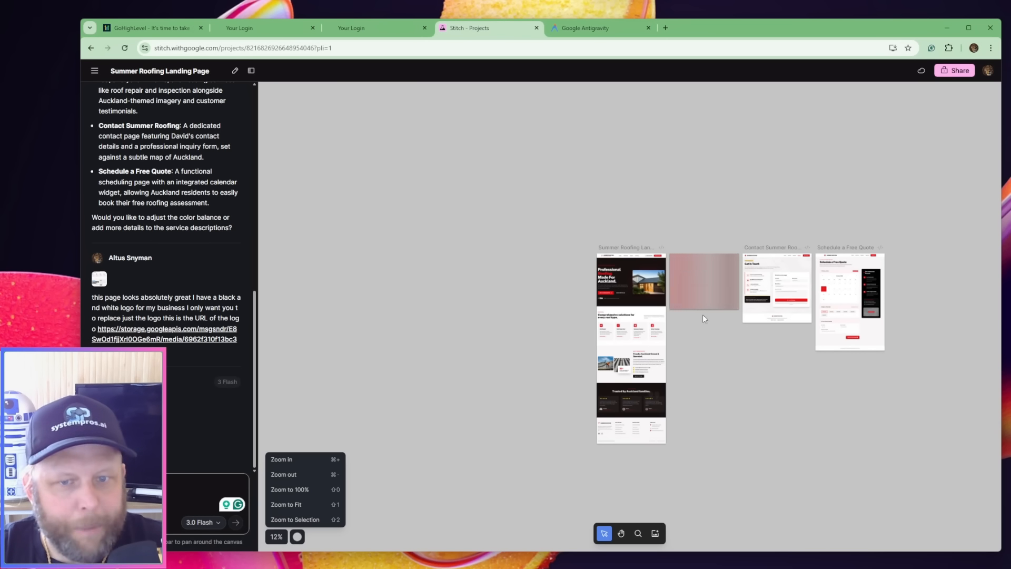
left_click_drag(629, 278, 494, 271)
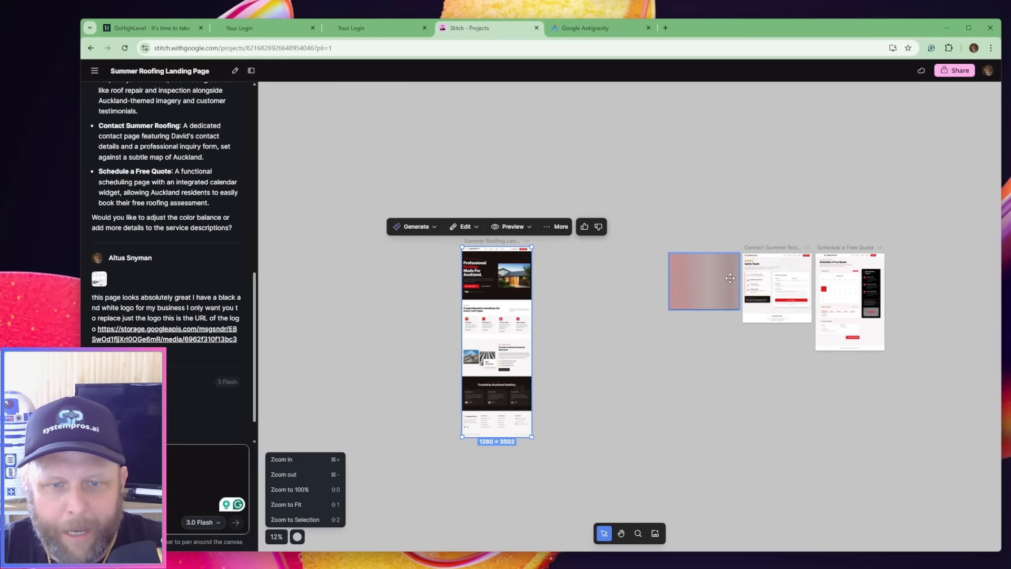
Examine the Contact Summer Roofing and Schedule a Free Quote page designs up close, from header to footer
left_click(311, 460)
left_click(311, 460)
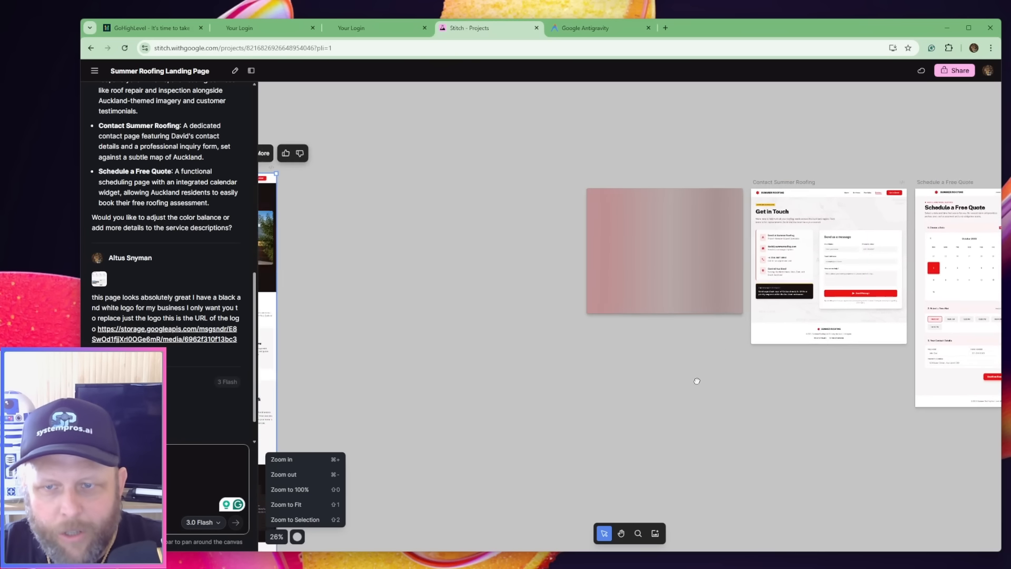
left_click_drag(697, 381, 456, 389)
left_click(283, 463)
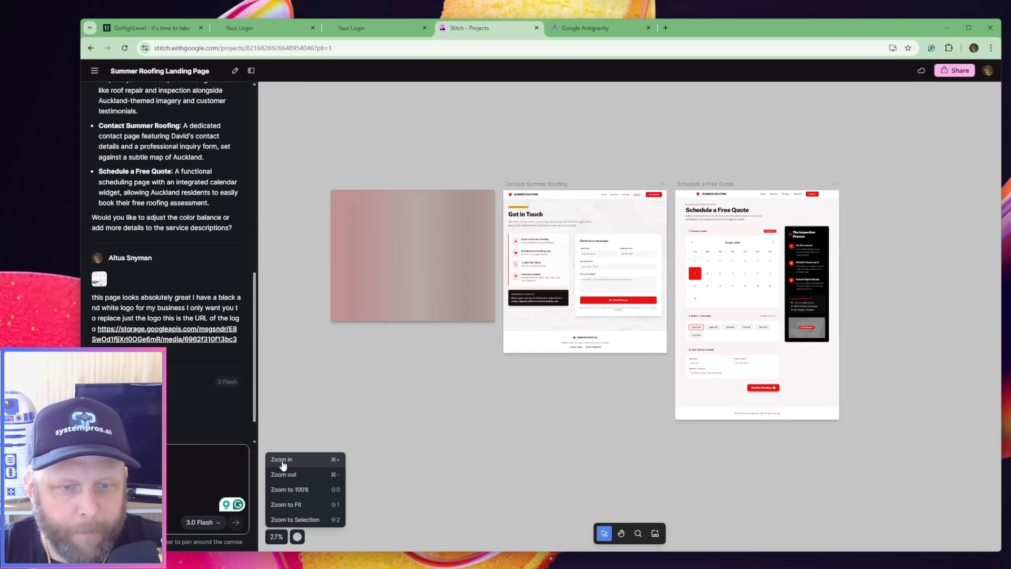
left_click(283, 464)
scroll(467, 374, "up", 3)
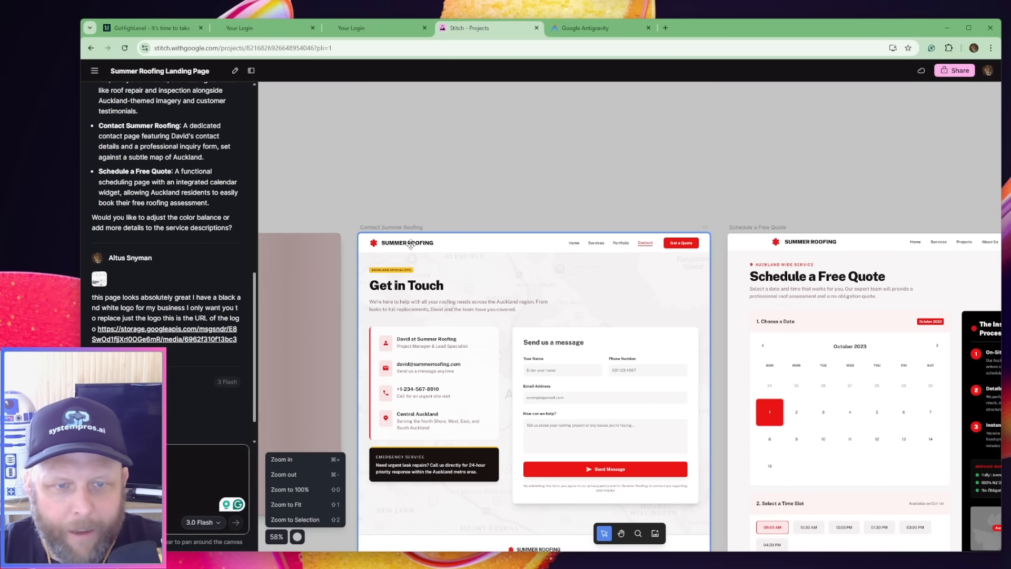
scroll(681, 204, "down", 3)
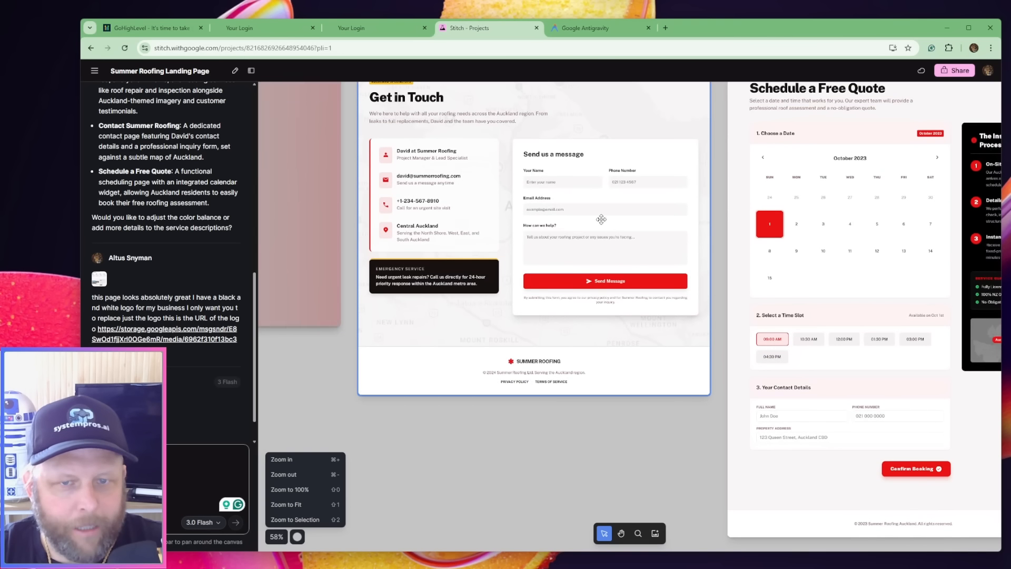
left_click(267, 476)
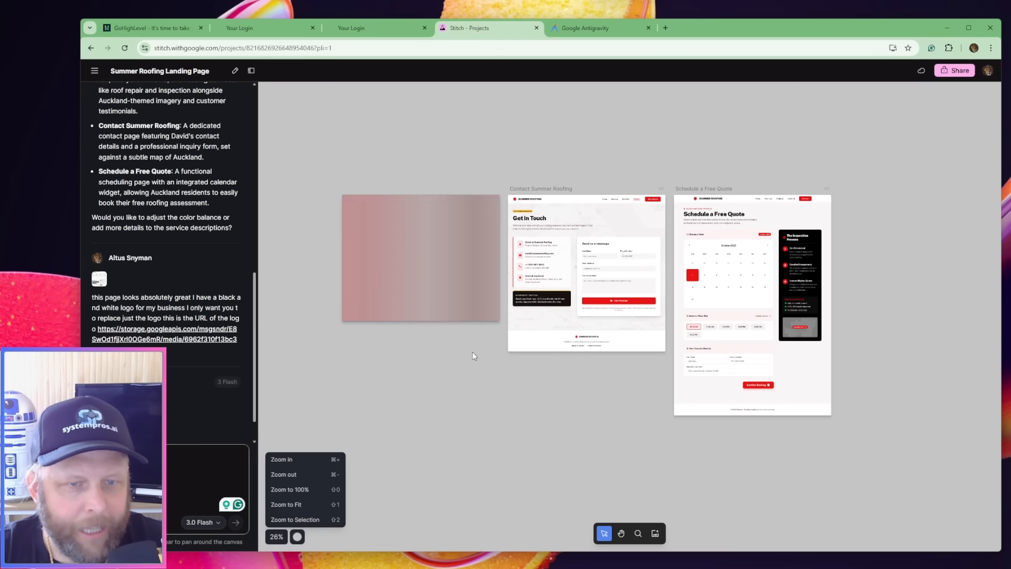
Shift the generating screen's placeholder upward and bring the Summer Roofing Landing Page back toward the Contact Summer Roofing page
left_click_drag(364, 359, 564, 339)
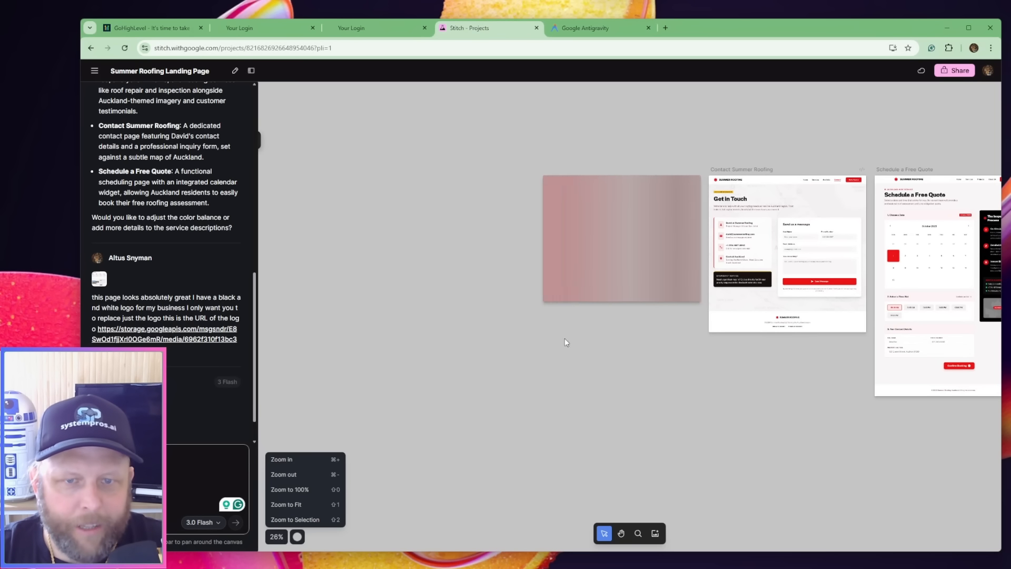
left_click_drag(585, 278, 570, 182)
scroll(464, 405, "down", 1)
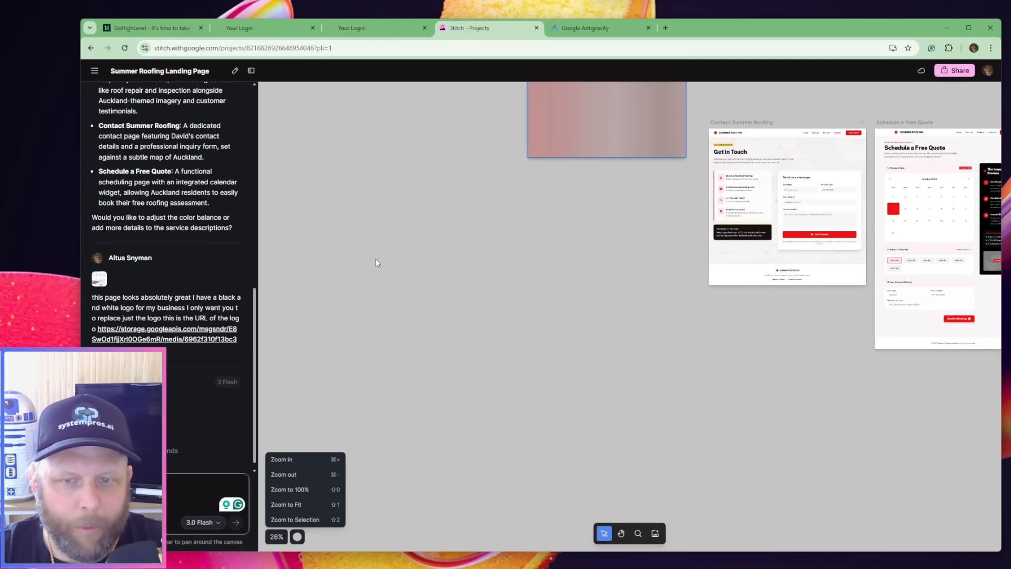
key("space")
left_click_drag(376, 259, 298, 258)
key("space")
left_click(665, 262)
left_click(370, 212)
key("space")
left_click_drag(369, 211, 899, 229)
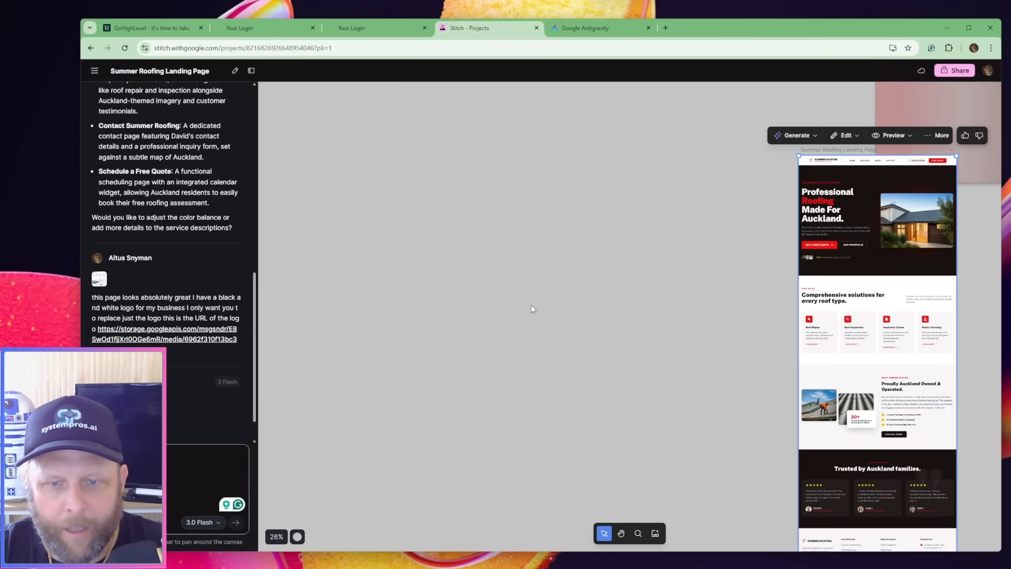
Place the landing page directly beside the Contact Summer Roofing page and move the placeholder clear of it, left of all the pages
key("space")
left_click_drag(533, 309, 294, 267)
left_click_drag(519, 248, 615, 241)
left_click(505, 115)
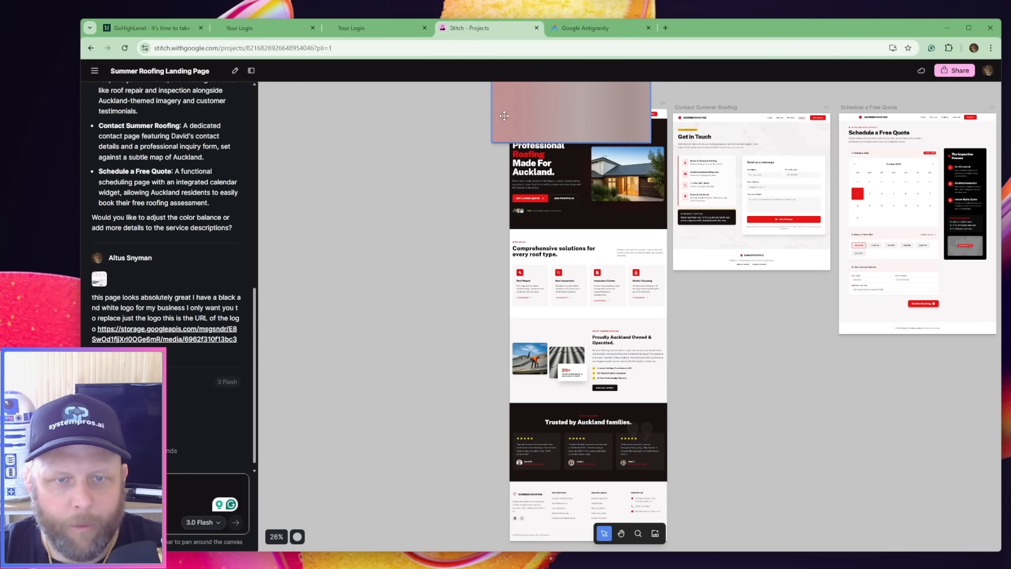
left_click_drag(505, 116, 307, 281)
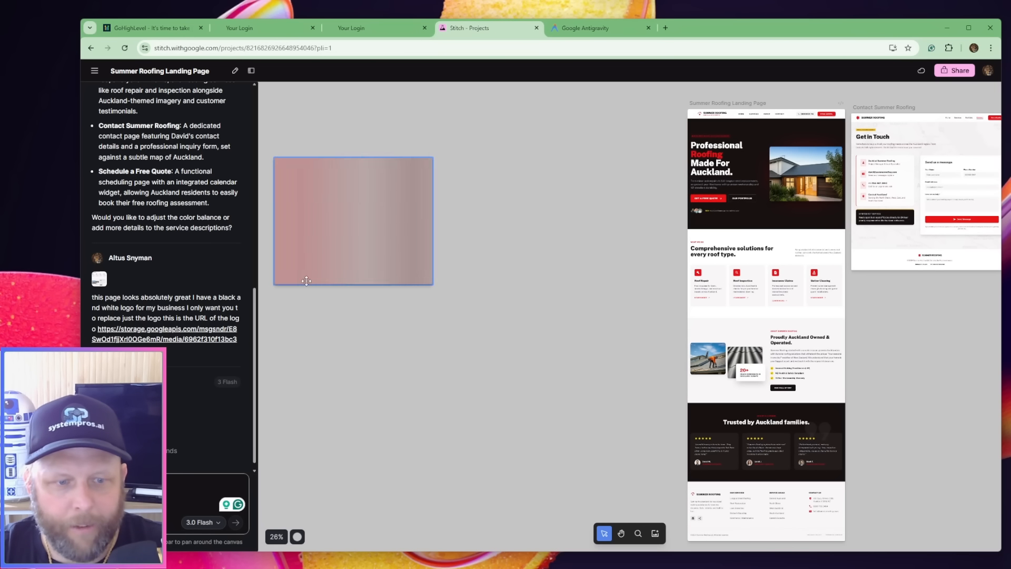
Download the landing, contact and quote page designs together and check the browser's recent downloads
left_click(277, 536)
left_click(314, 476)
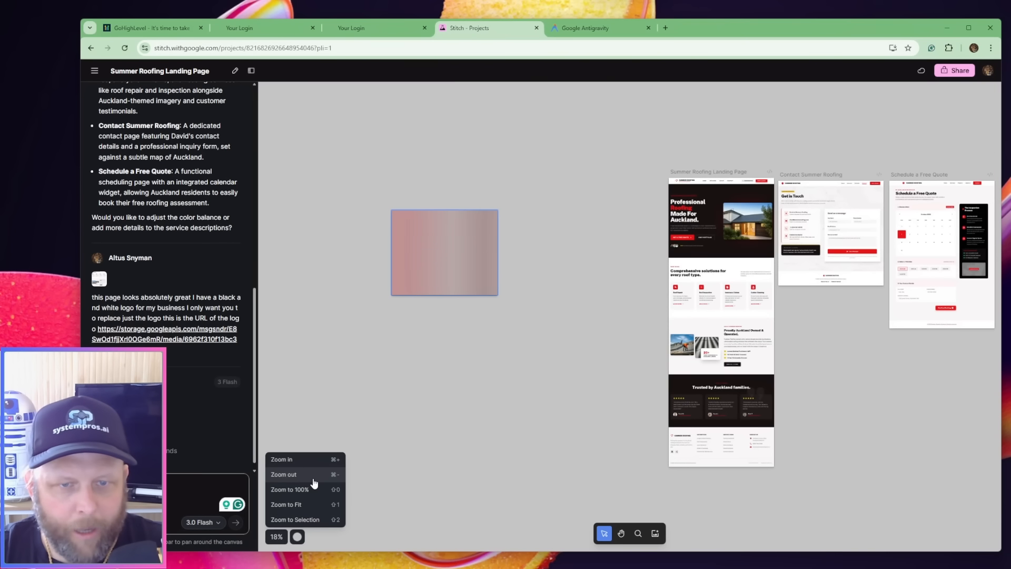
left_click(313, 482)
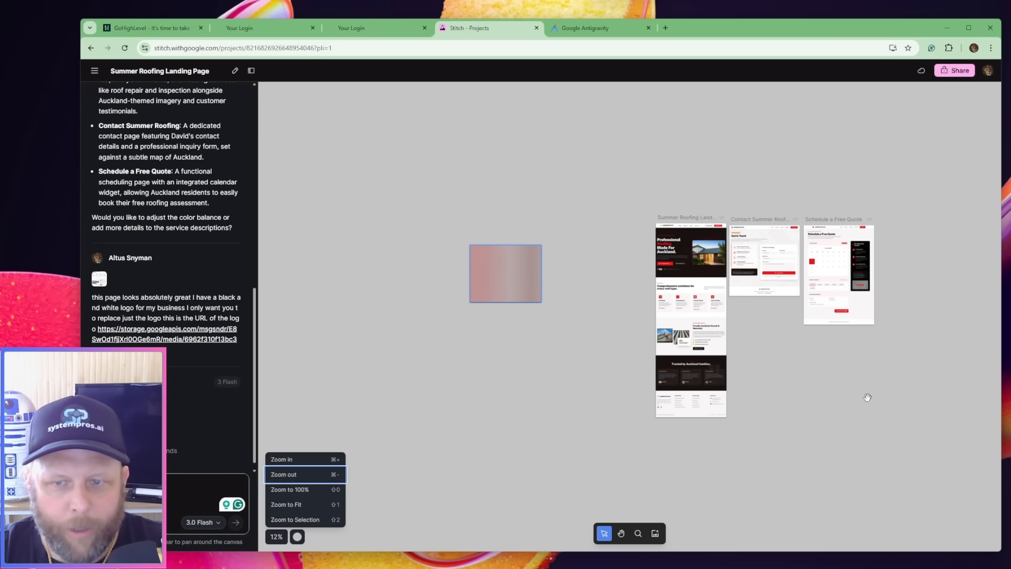
left_click(282, 460)
left_click(282, 459)
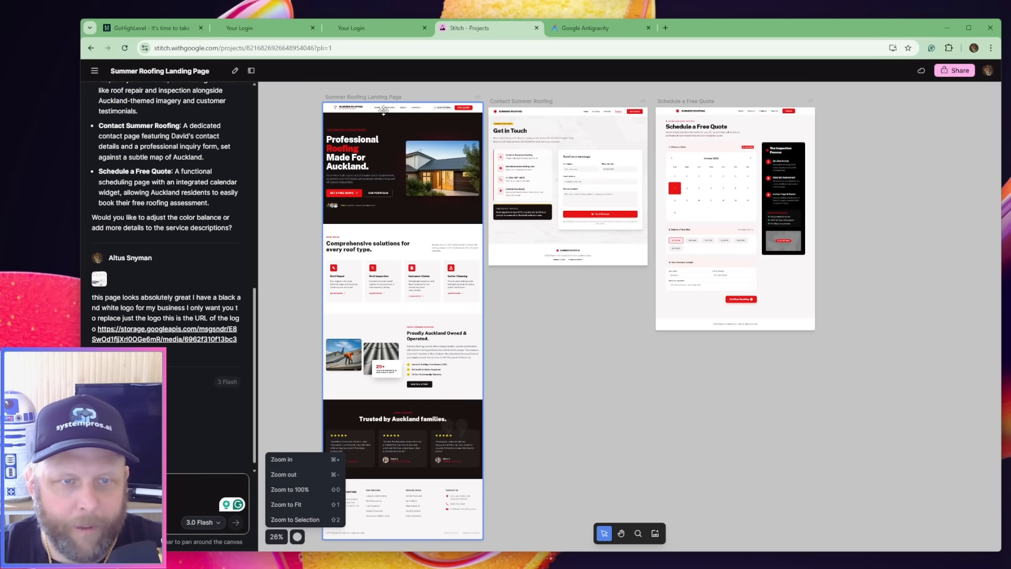
left_click(282, 475)
left_click_drag(364, 120, 941, 466)
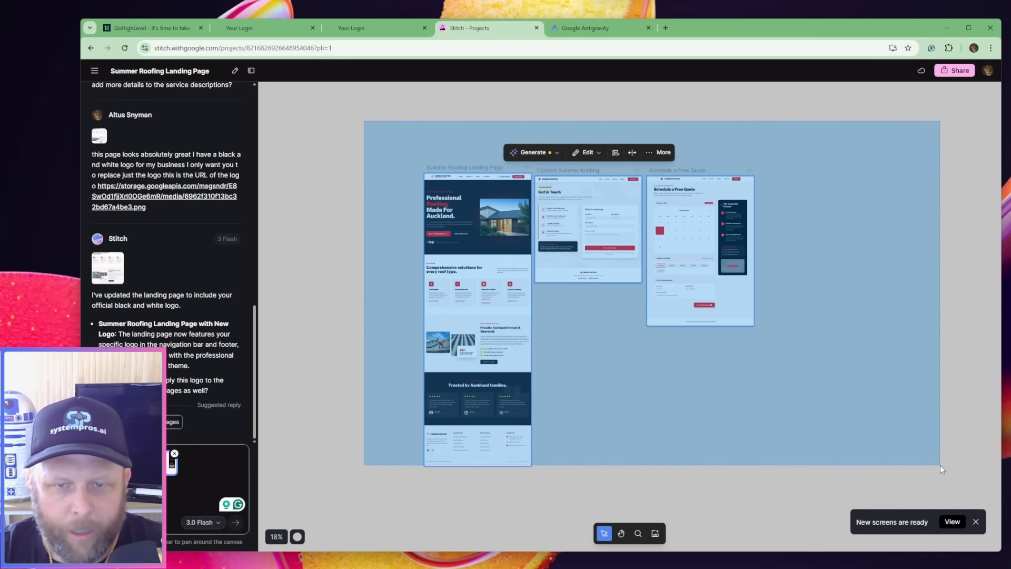
left_click(660, 152)
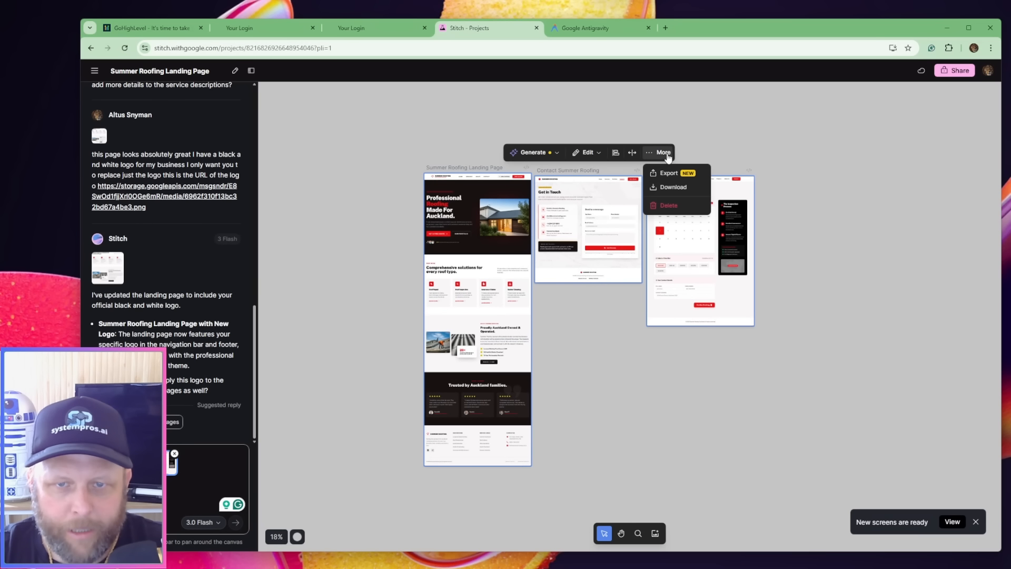
left_click(673, 188)
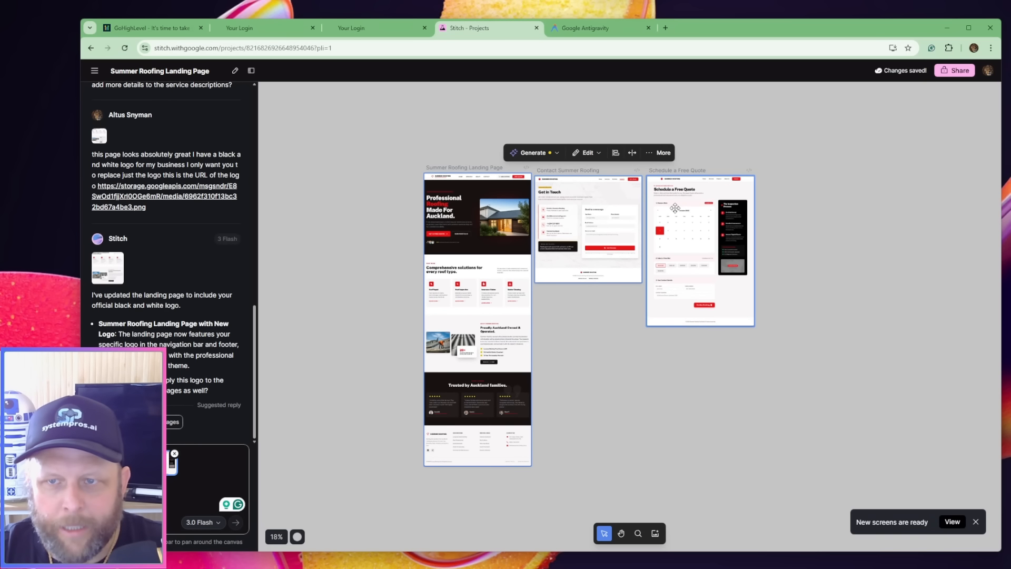
left_click(957, 48)
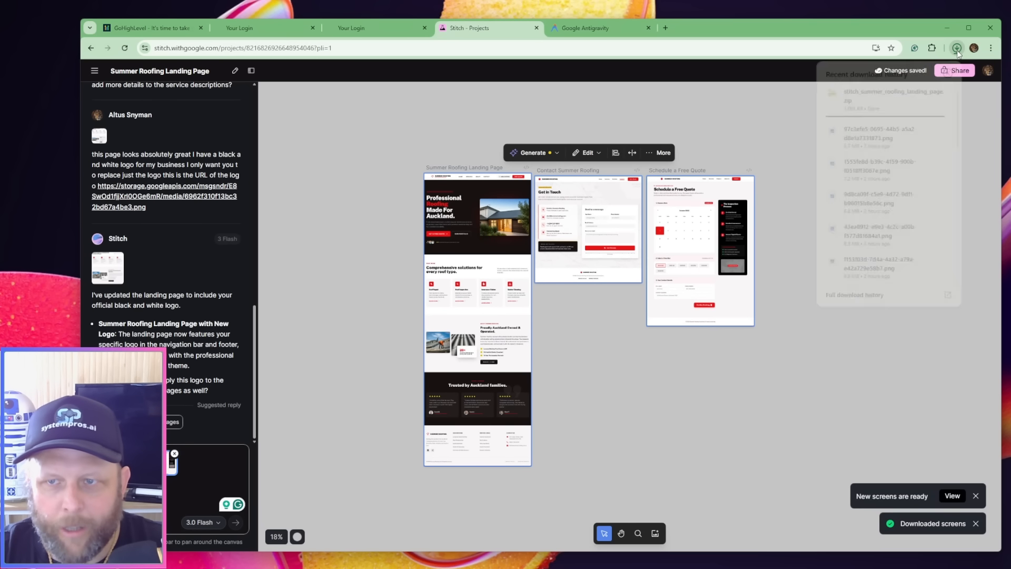
left_click(809, 370)
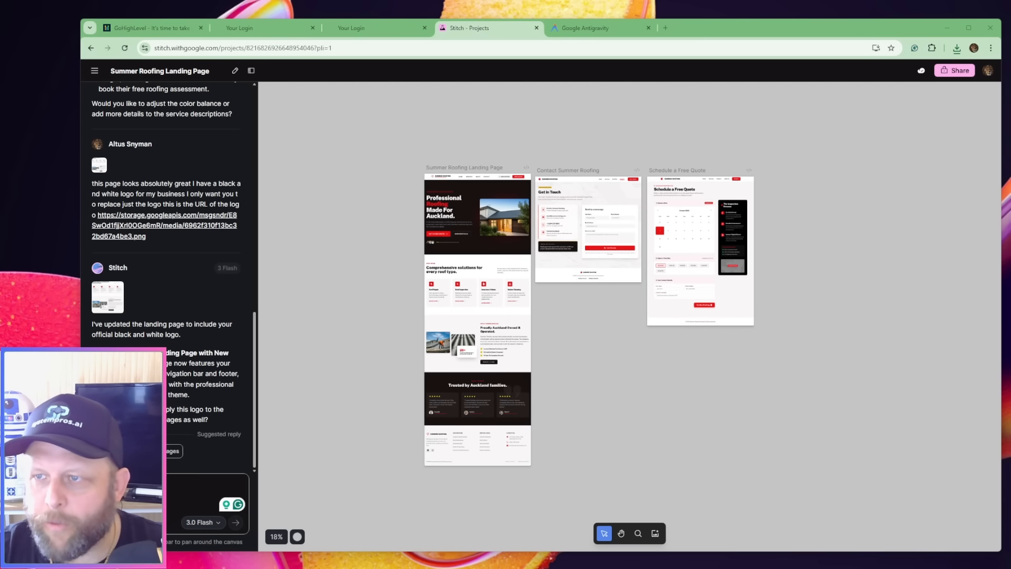
Switch to File Explorer and put the downloaded stitch_summer_roofing_landing_page zip into the GHL folder under prjects on Windows (C:)
left_click_drag(1010, 11, 963, 12)
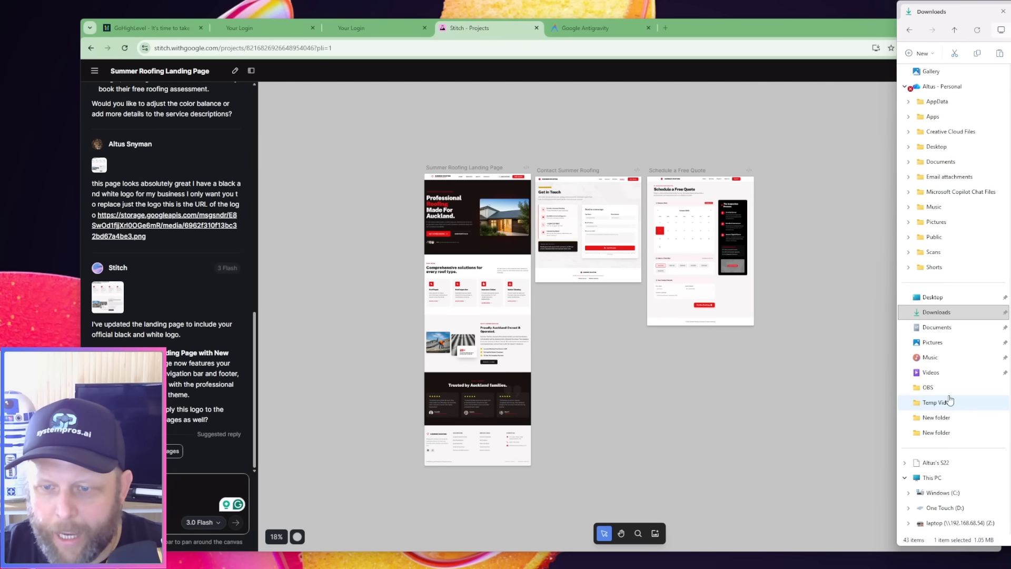
scroll(950, 337, "up", 1)
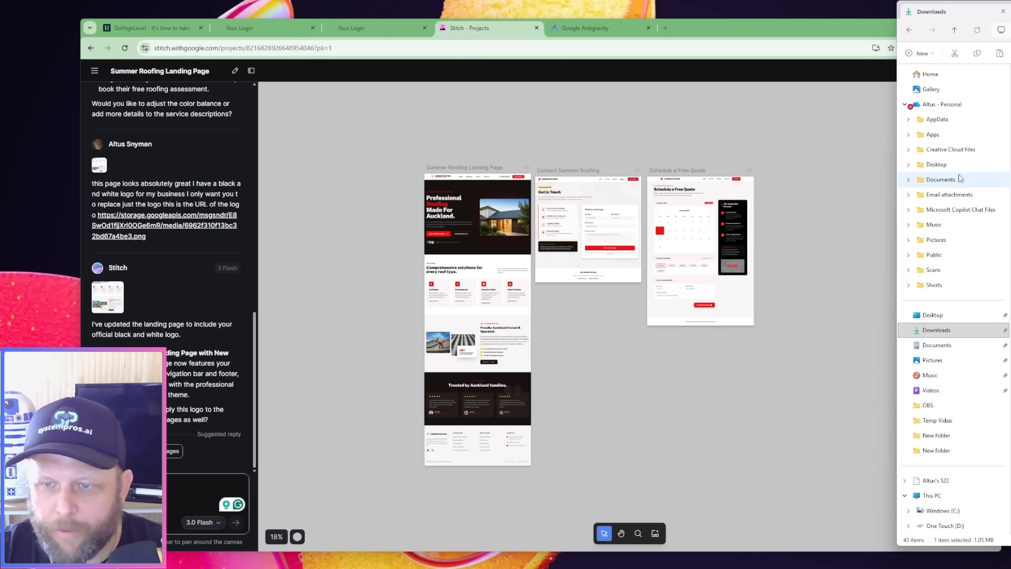
scroll(978, 211, "down", 5)
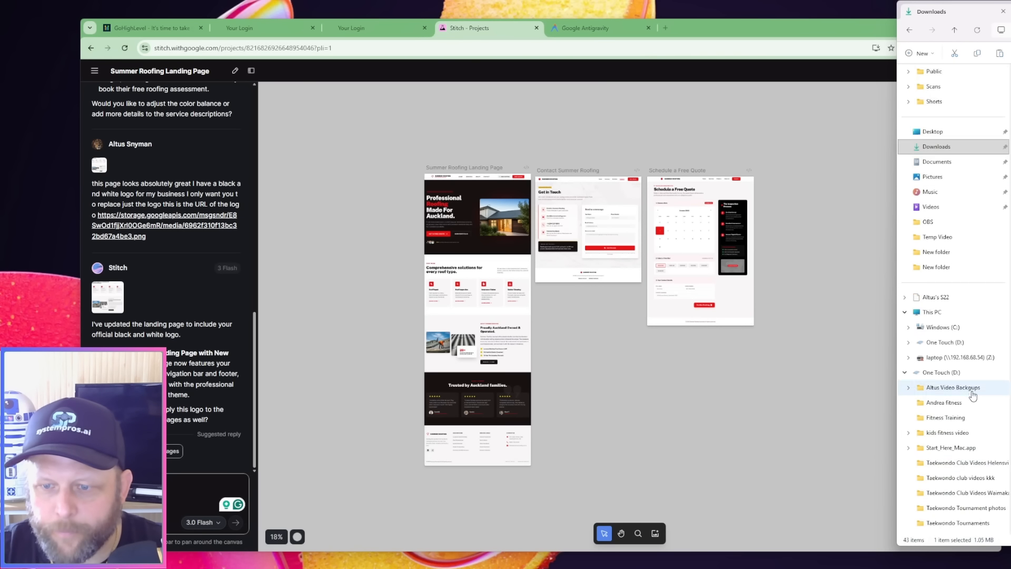
left_click(932, 237)
left_click(943, 251)
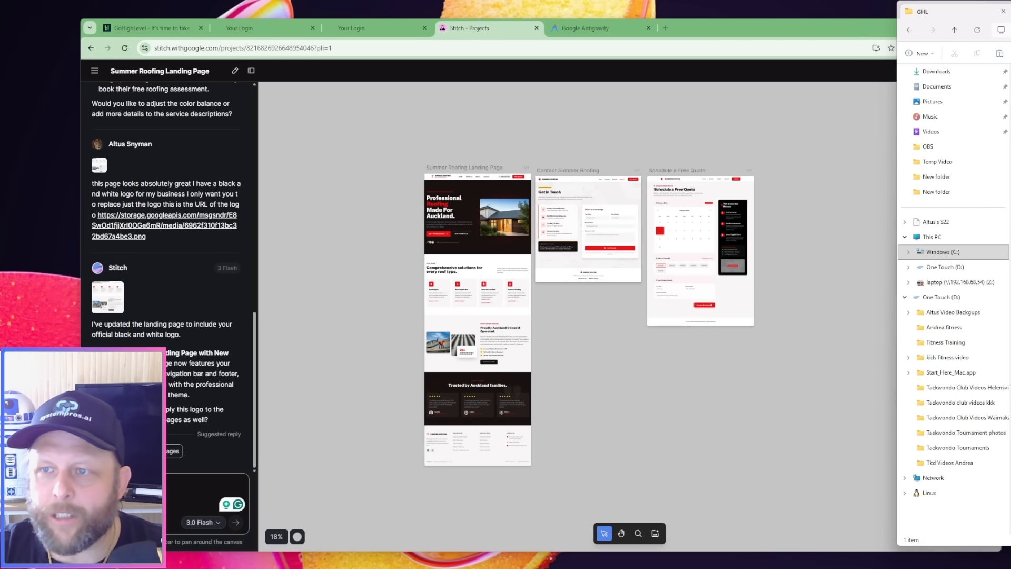
Copy the contact_summer_roofing, schedule_a_free_quote and summer_roofing_landing_page folders out of the zip into the GHL folder
left_click_drag(1010, 11, 779, 10)
double_click(655, 83)
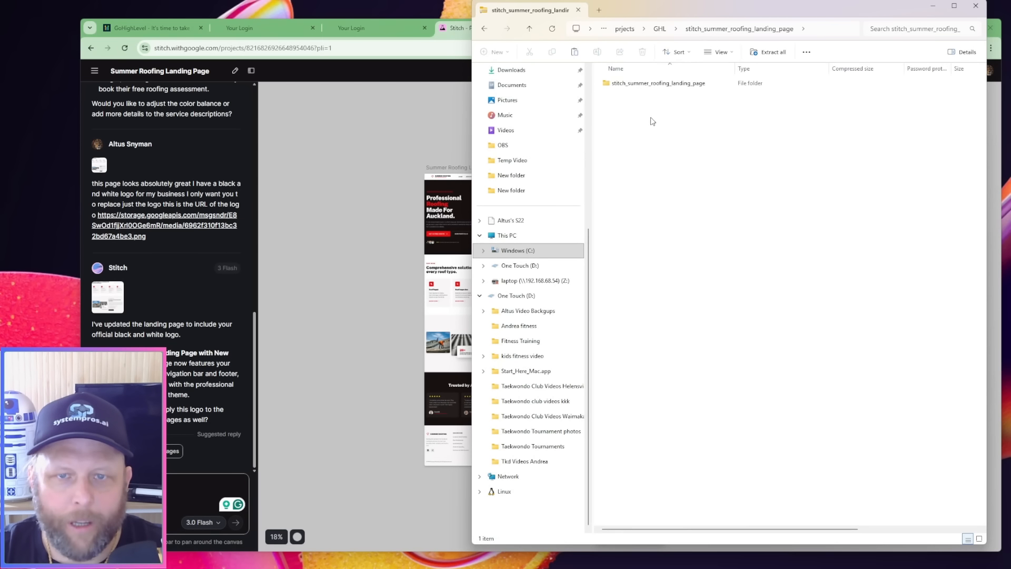
double_click(652, 87)
left_click_drag(667, 245, 623, 84)
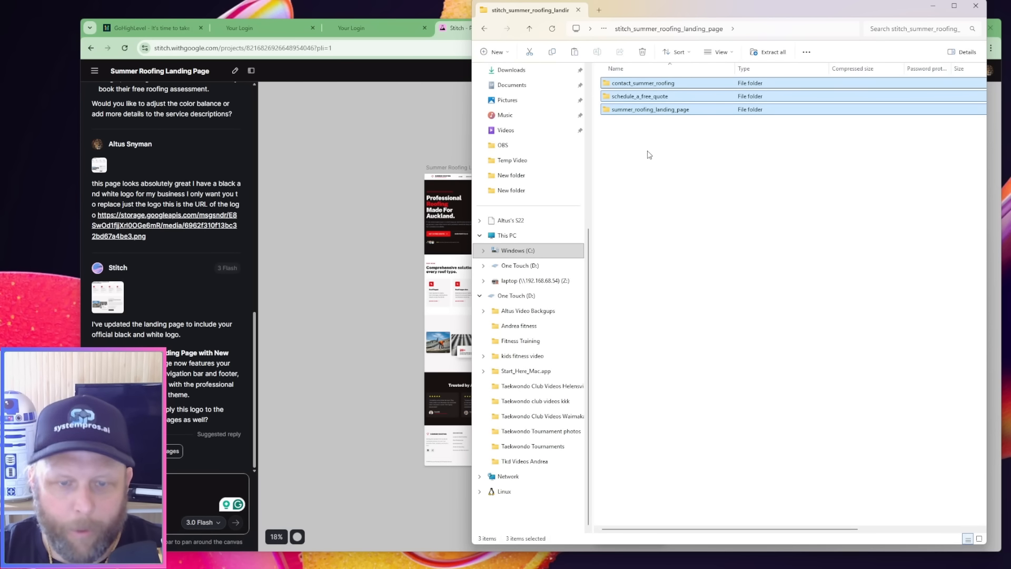
left_click(530, 30)
left_click(530, 30)
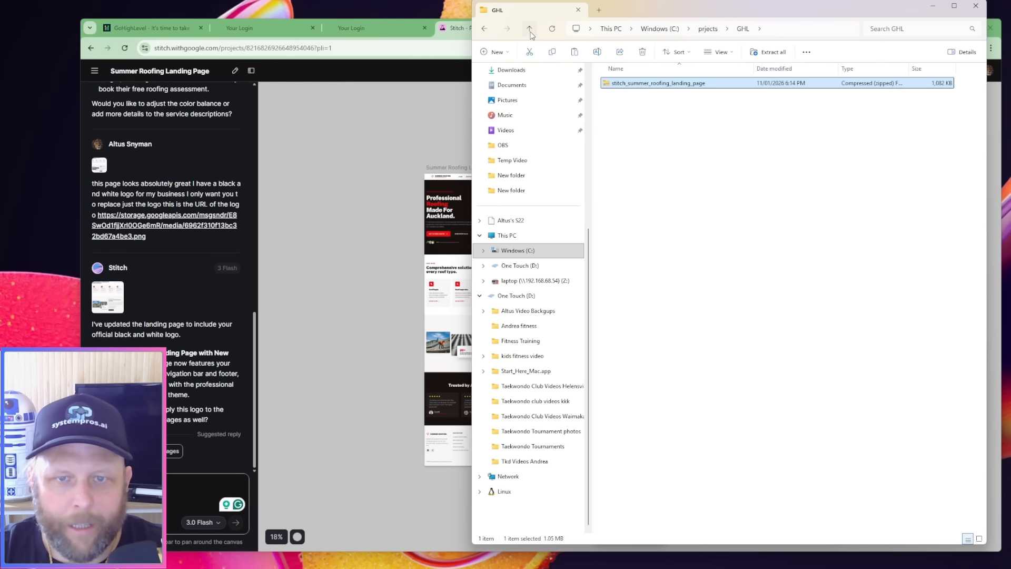
left_click(530, 30)
double_click(656, 84)
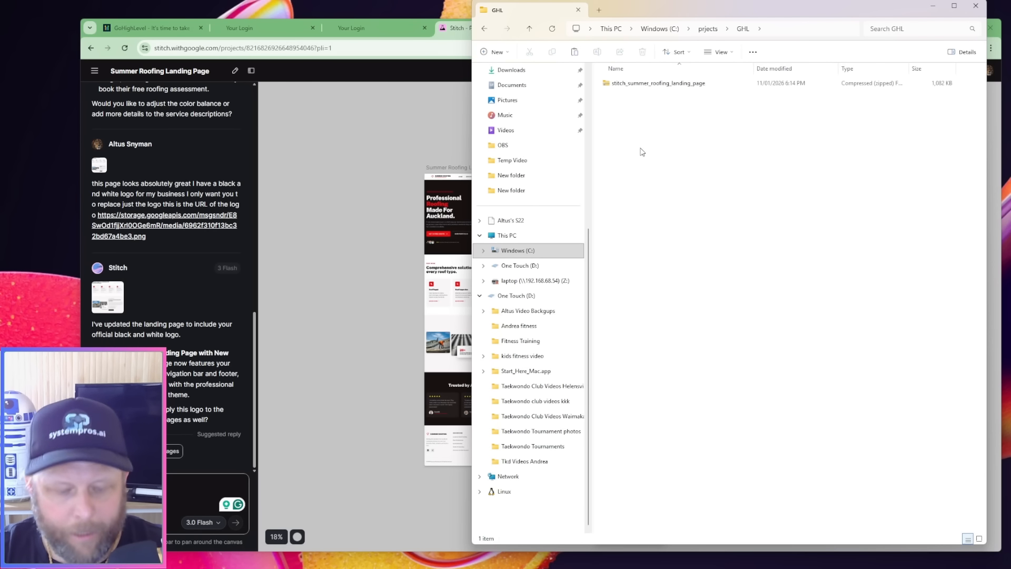
key("ctrl+v")
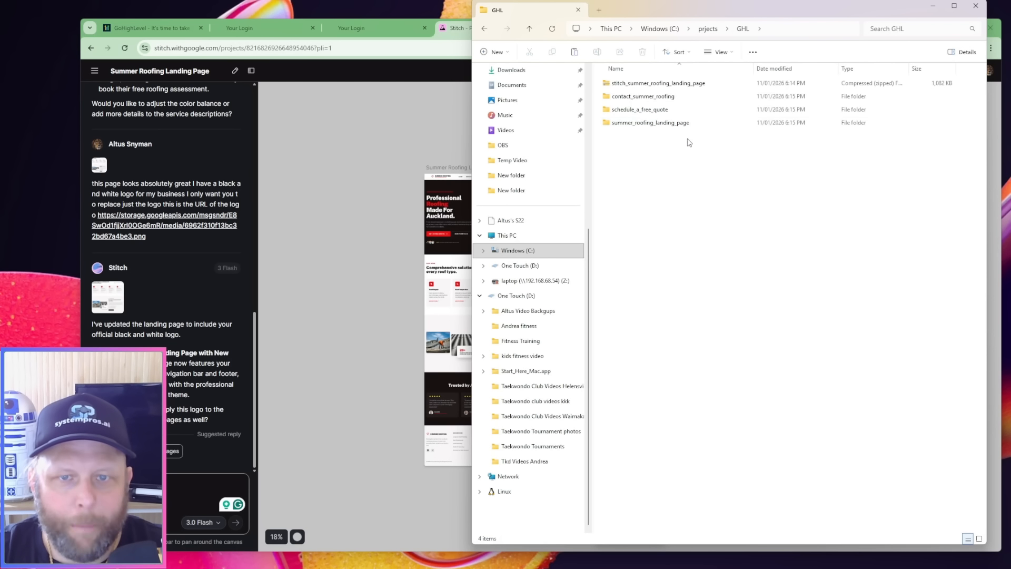
left_click_drag(757, 15, 948, 6)
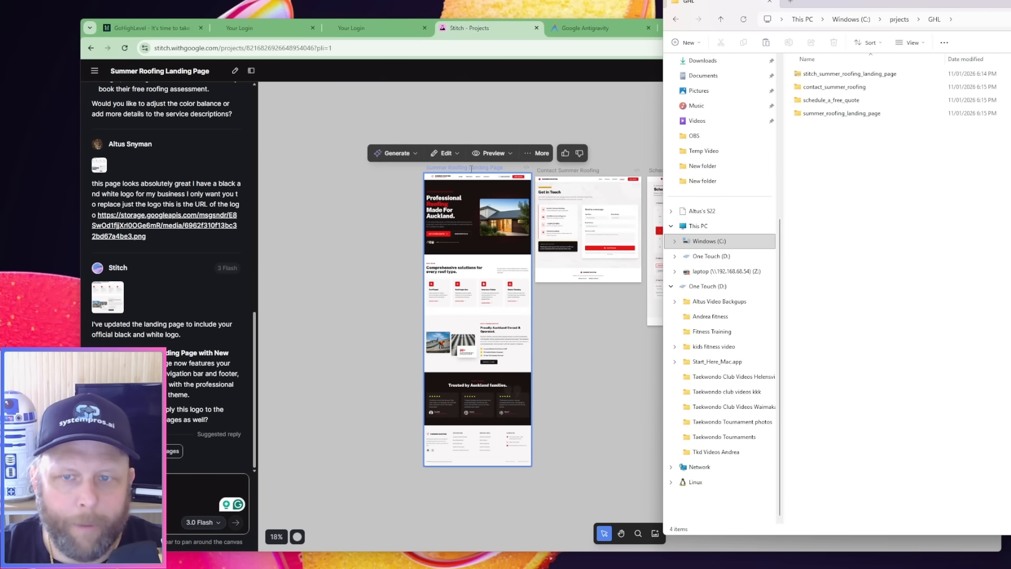
Open the summer_roofing_landing_page folder, inspect the screen image enlarged, and close the image viewer
double_click(836, 118)
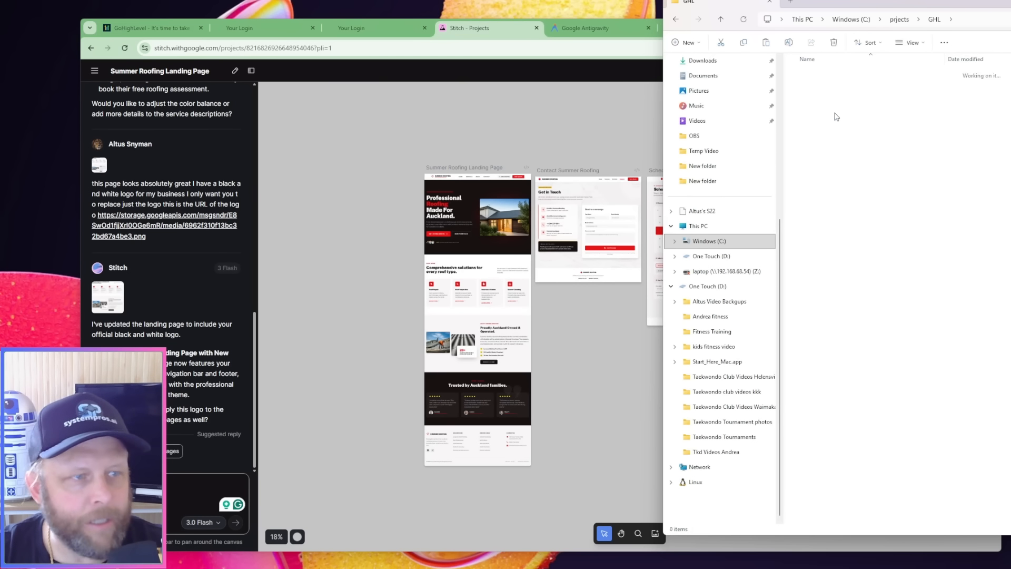
left_click(818, 87)
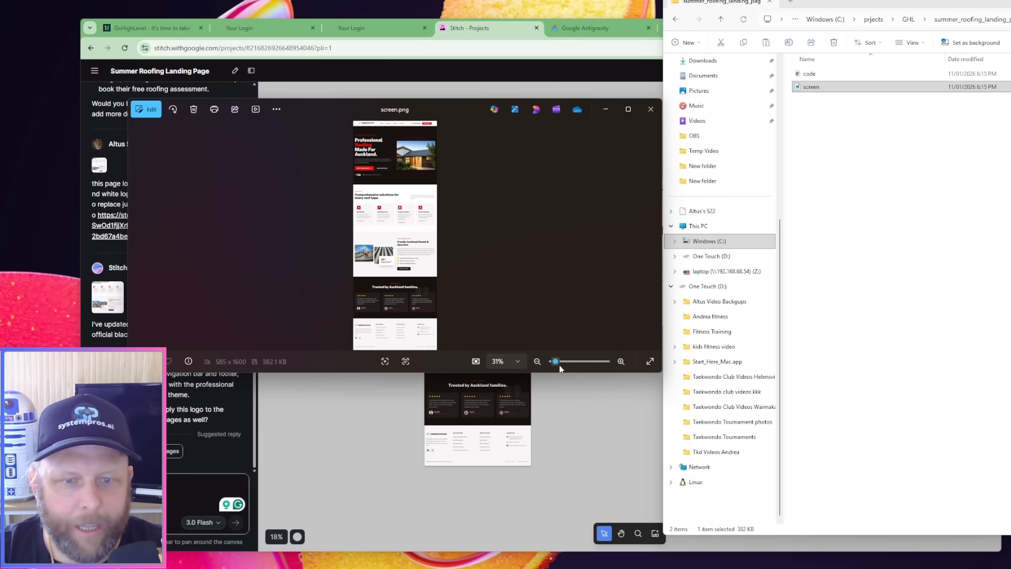
left_click(624, 368)
left_click(624, 367)
left_click(623, 368)
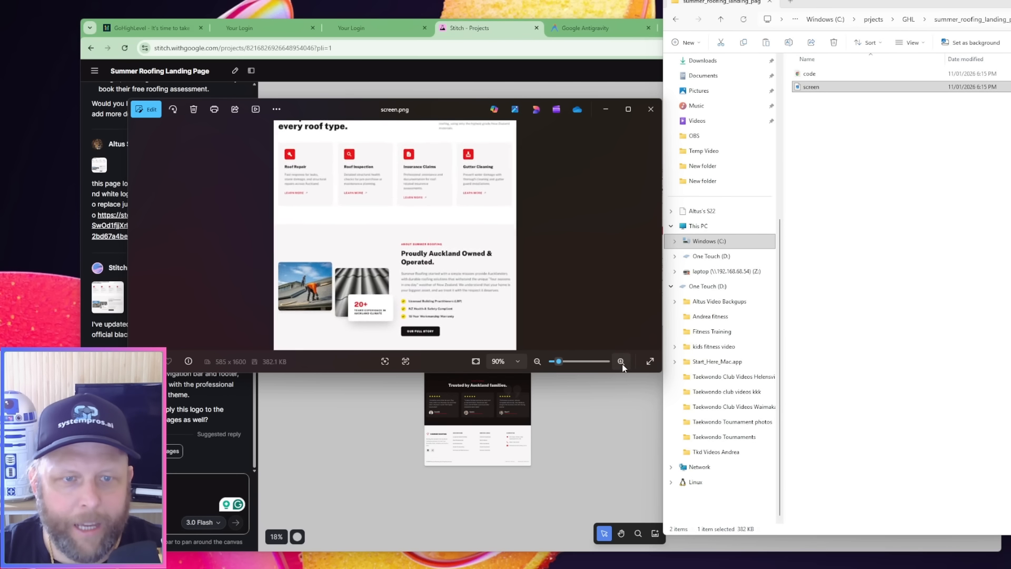
left_click(623, 368)
left_click(622, 363)
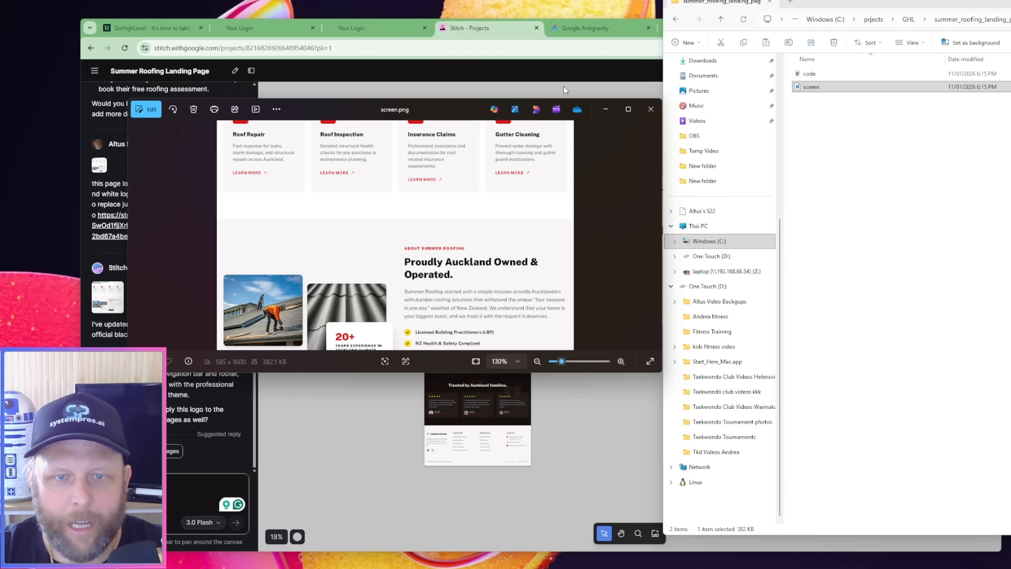
left_click_drag(559, 102, 89, 128)
left_click(184, 129)
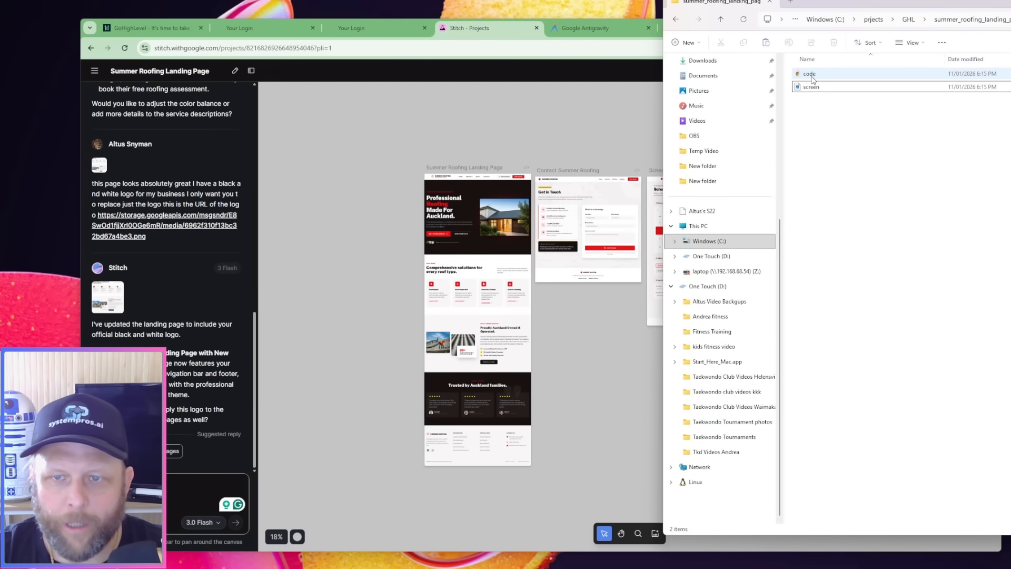
Open the landing page's code file in the browser and review the whole page from hero section to footer
double_click(811, 76)
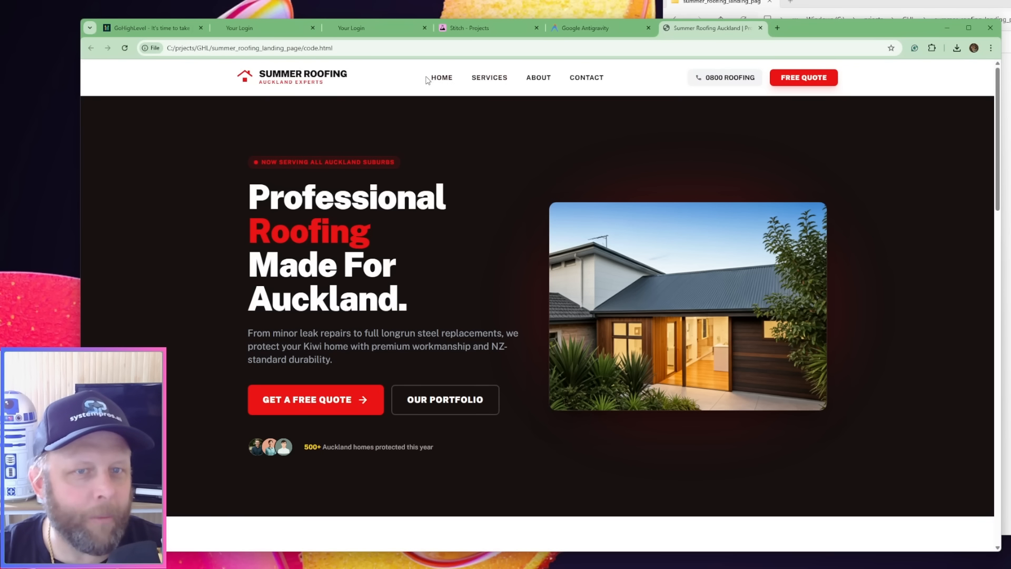
scroll(703, 261, "down", 8)
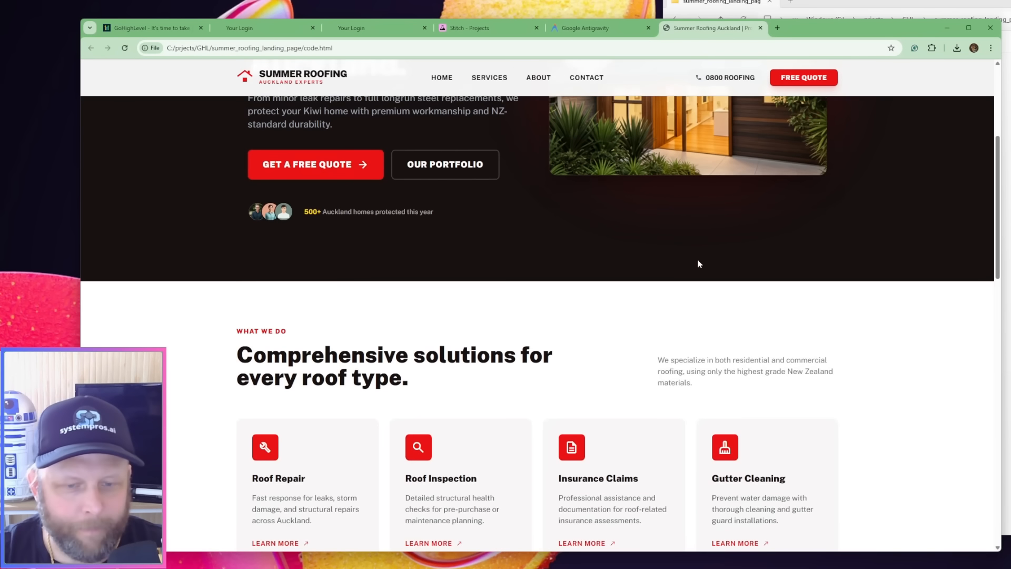
scroll(694, 285, "down", 10)
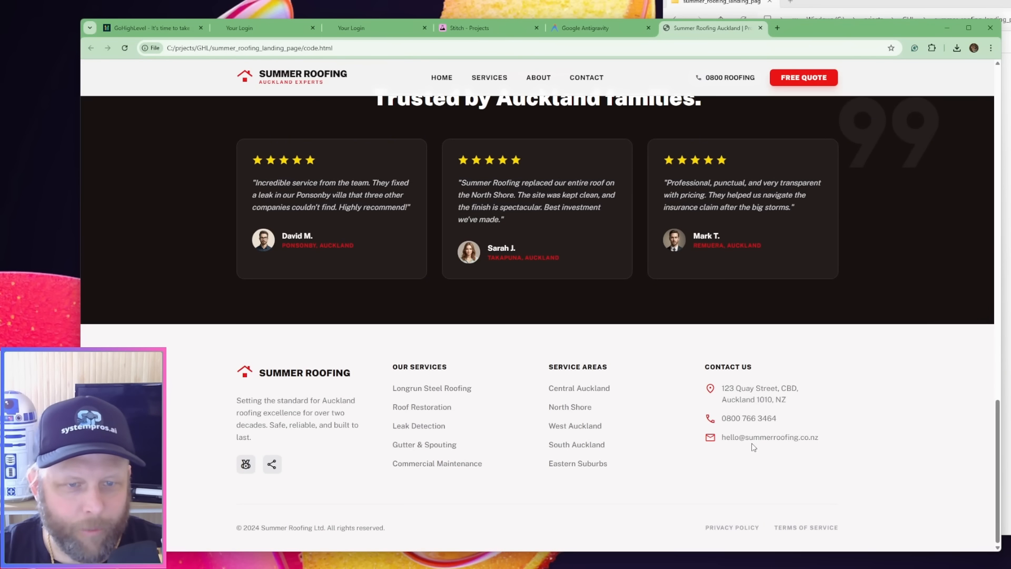
scroll(751, 444, "up", 6)
scroll(751, 444, "up", 2)
left_click_drag(649, 353, 568, 393)
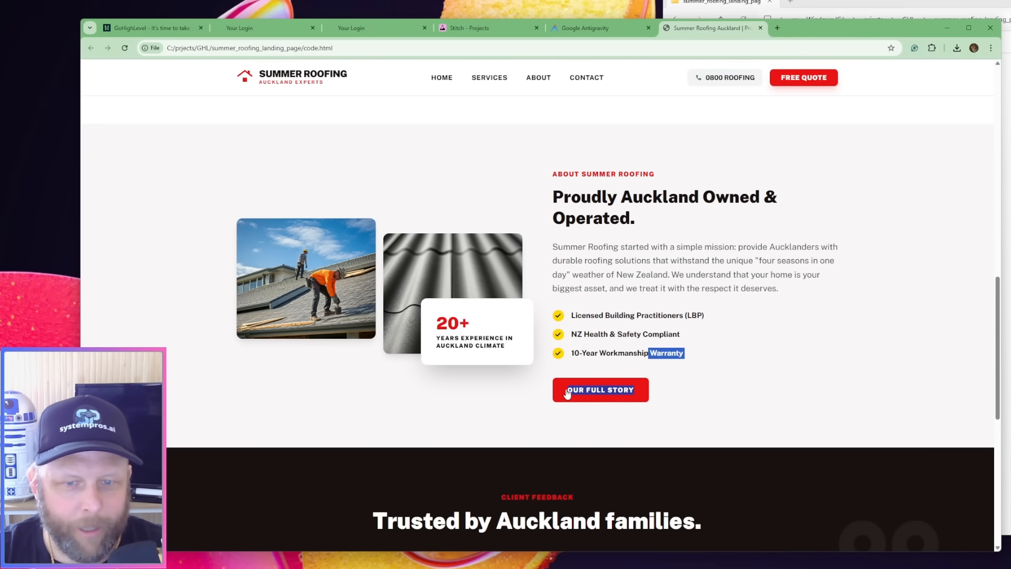
scroll(811, 255, "down", 1)
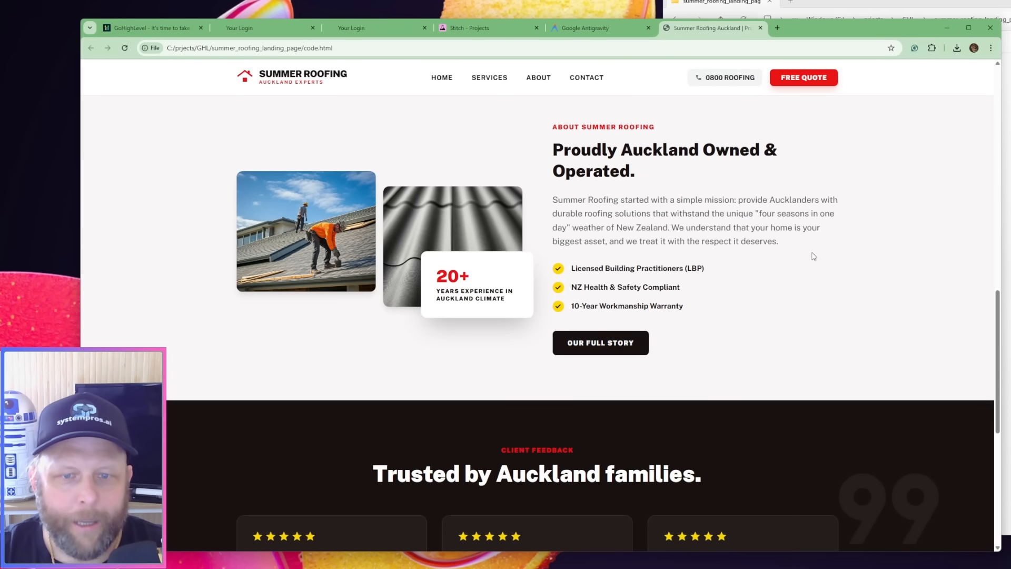
scroll(811, 253, "up", 15)
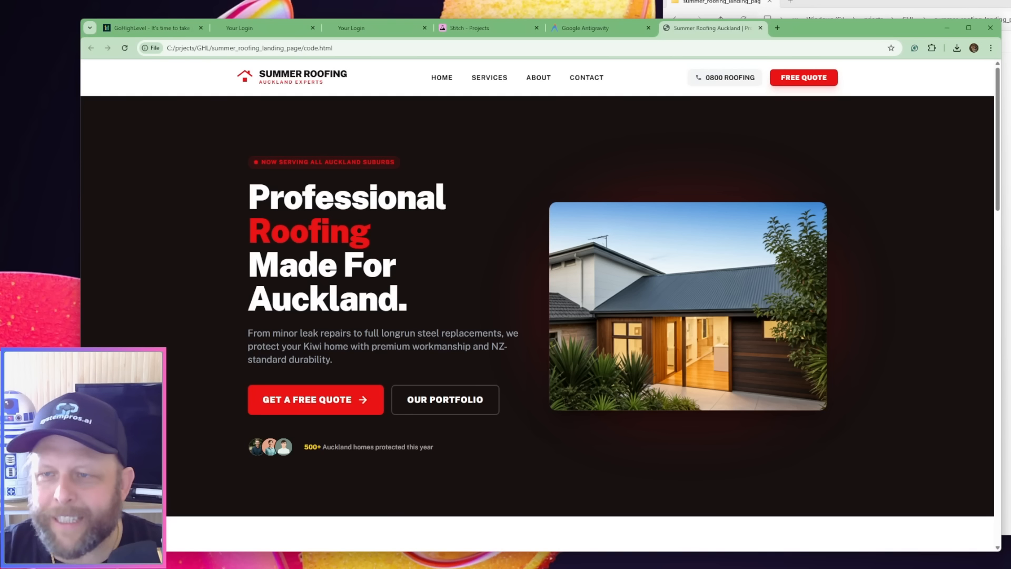
Switch to the Antigravity window with the GHL project, place it over the browser and widen the file explorer to show full folder names
left_click(1008, 158)
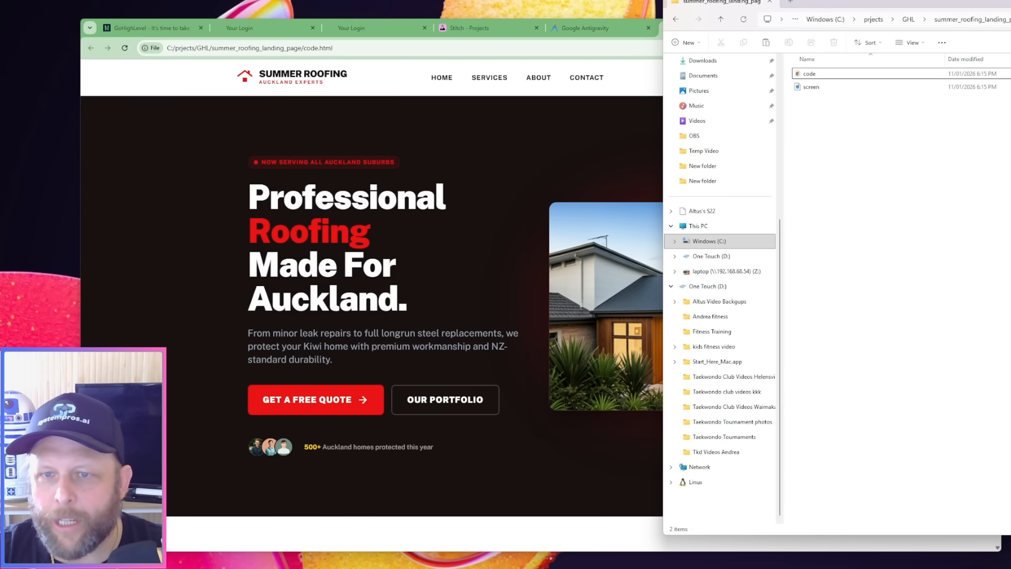
left_click(643, 136)
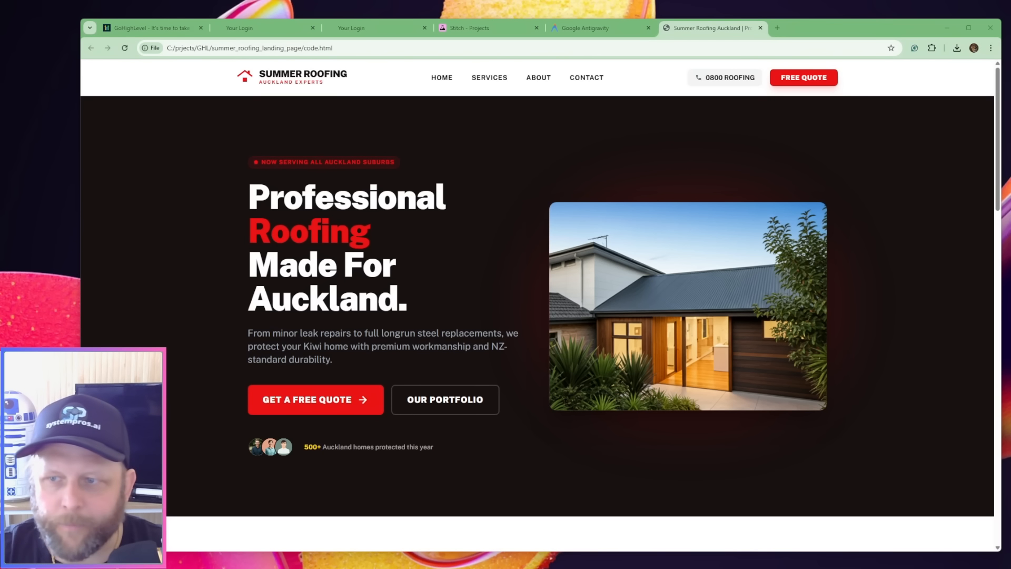
left_click_drag(1010, 37, 426, 46)
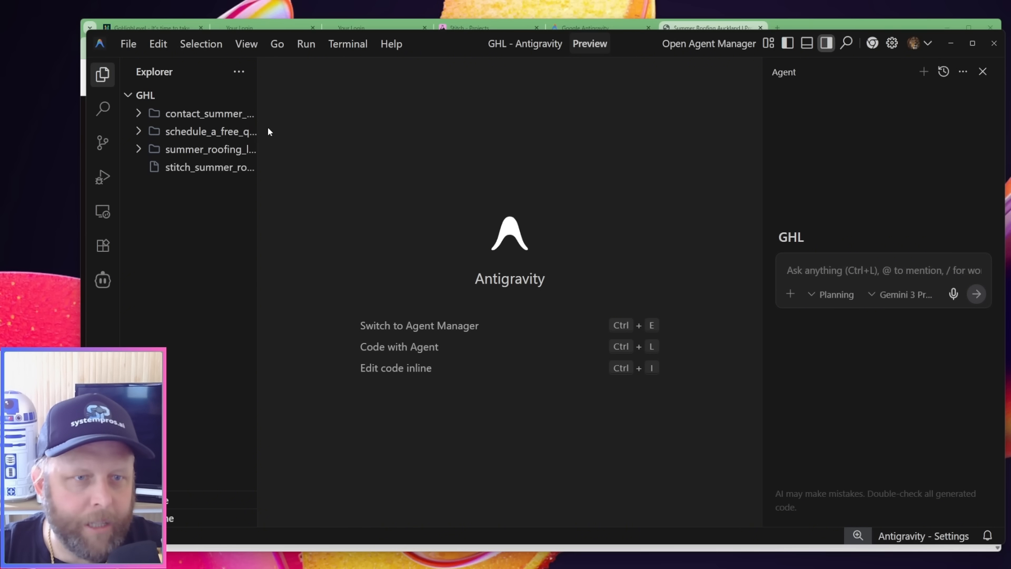
left_click_drag(258, 92, 335, 93)
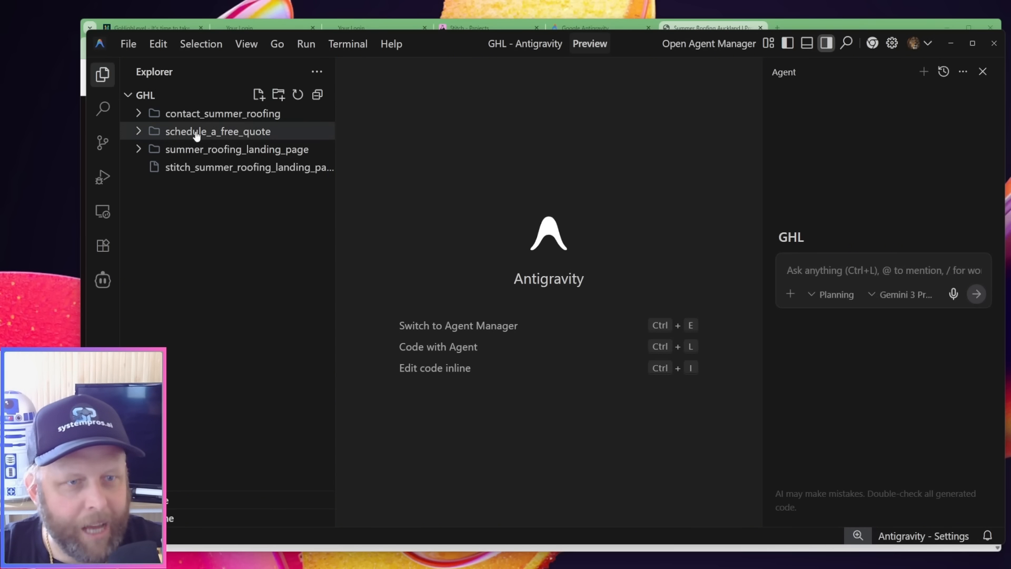
Open code.html from the summer_roofing_landing_page folder and select its entire HTML code
left_click(213, 151)
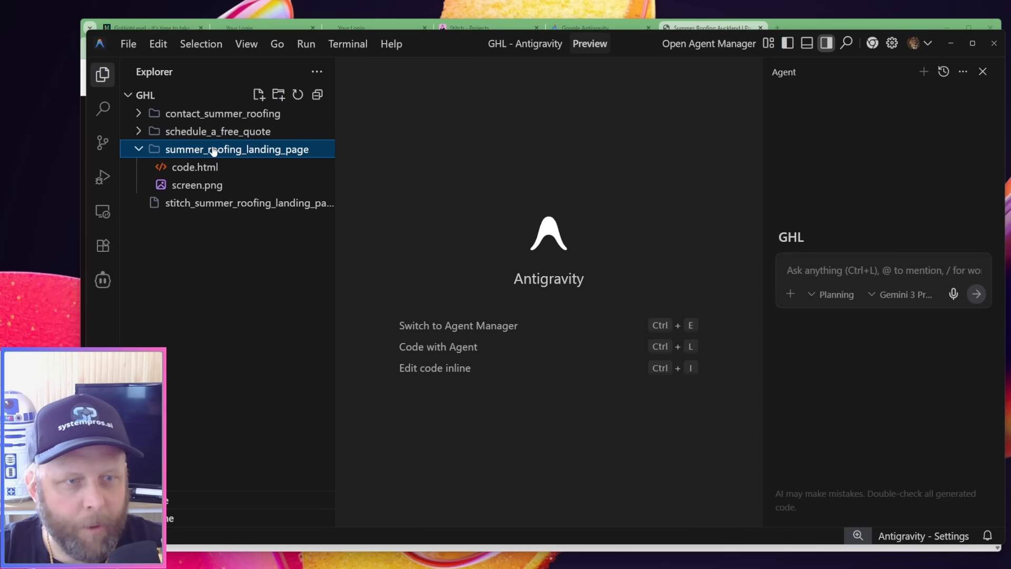
left_click(180, 169)
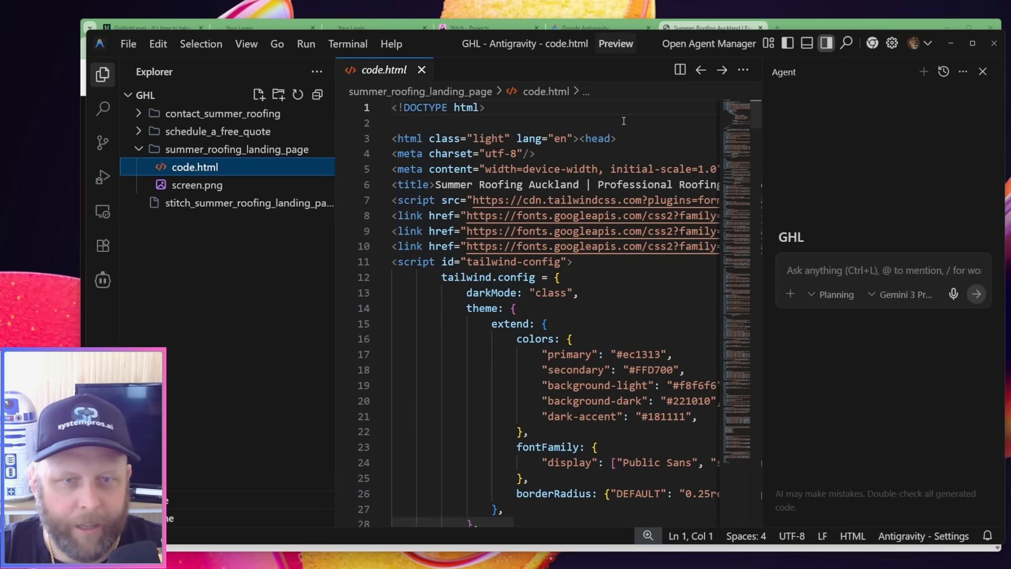
left_click(603, 108)
key("ctrl+a")
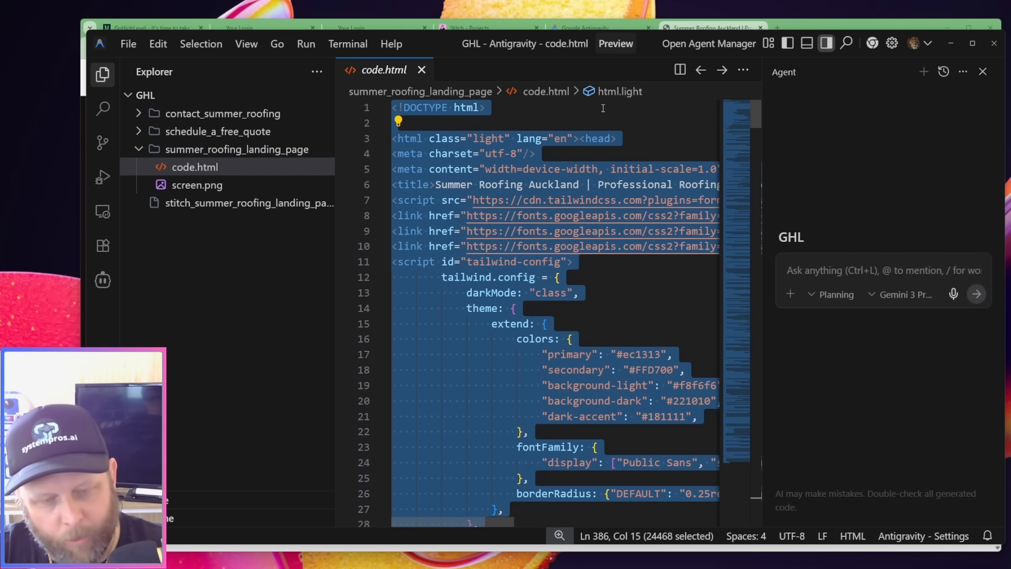
Switch to the HighLevel page builder for the Home page in the browser, dismiss Ask AI and add a blank section
left_click(704, 29)
left_click(248, 27)
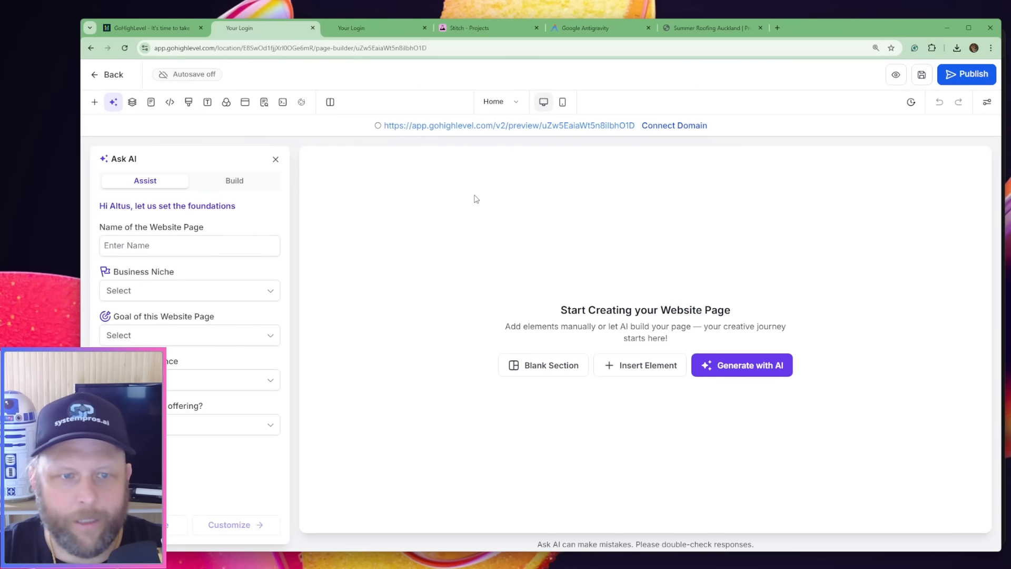
left_click(277, 159)
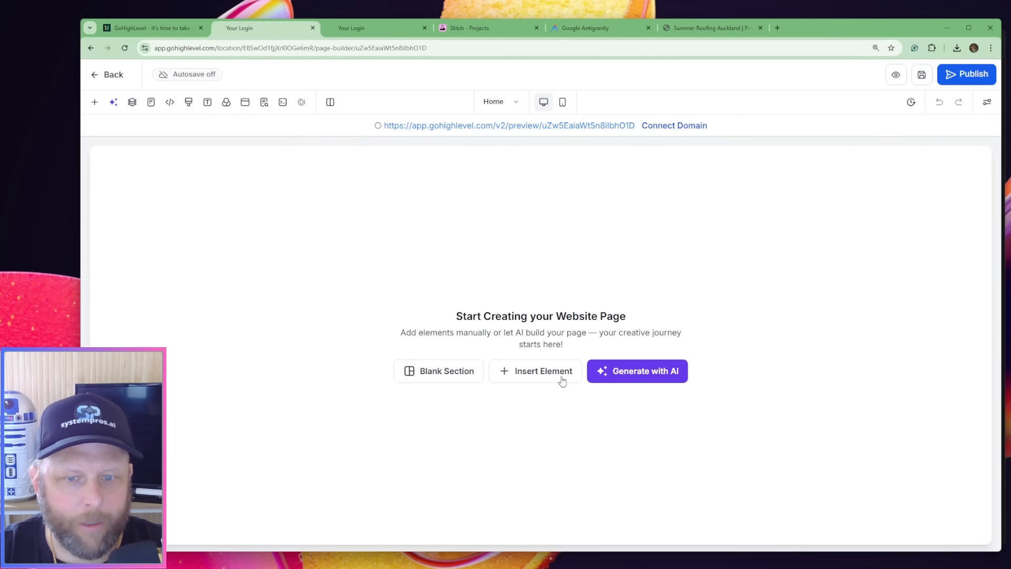
left_click(443, 380)
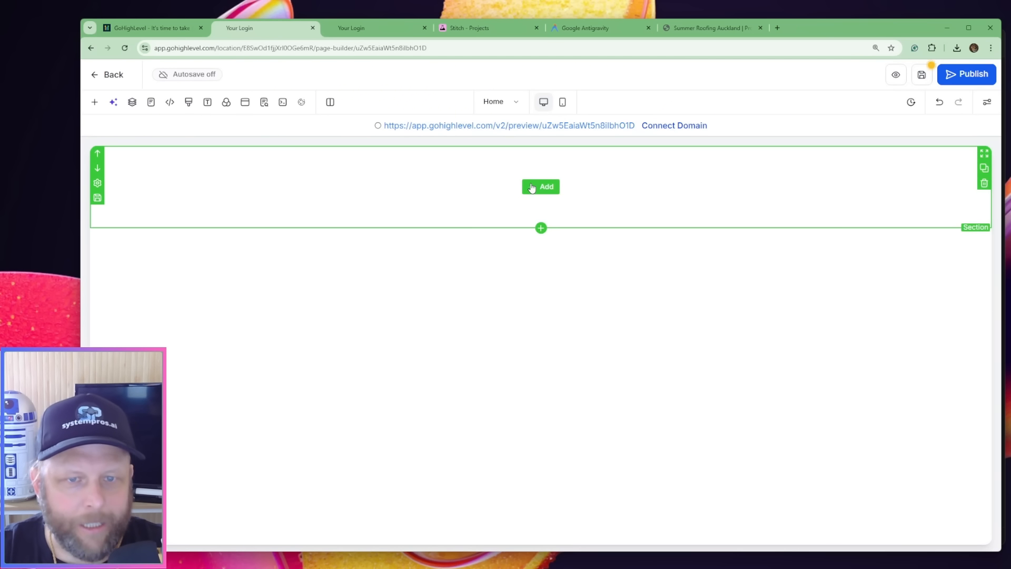
Allow rows to take the entire width in the blank section's general settings
left_click(532, 188)
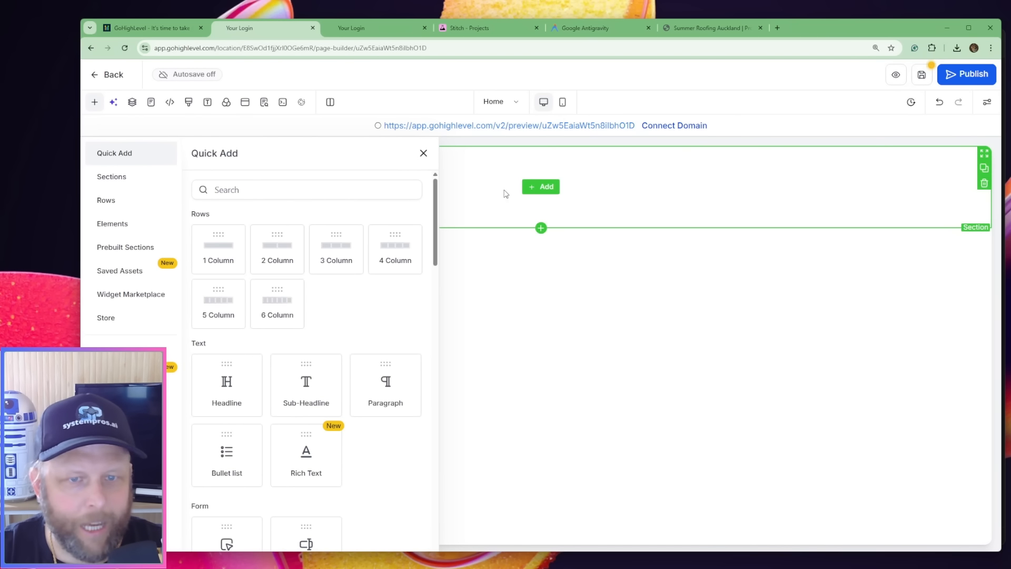
left_click(582, 192)
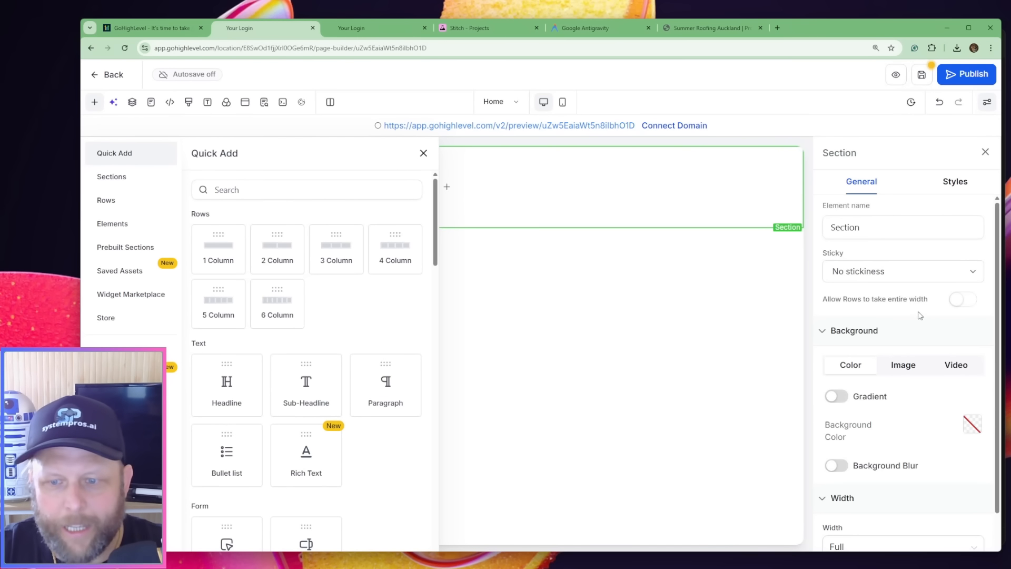
scroll(914, 318, "down", 1)
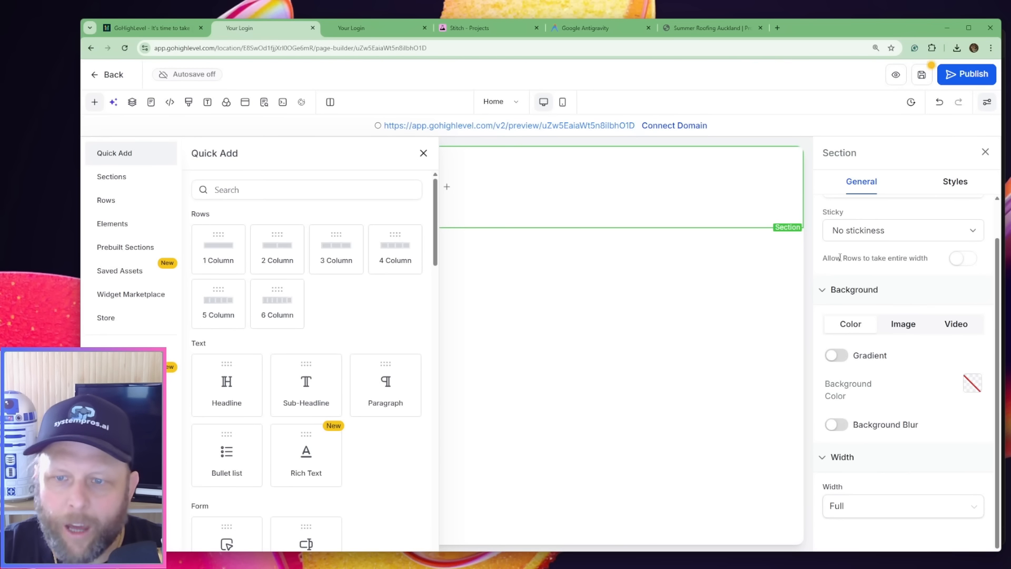
left_click(965, 262)
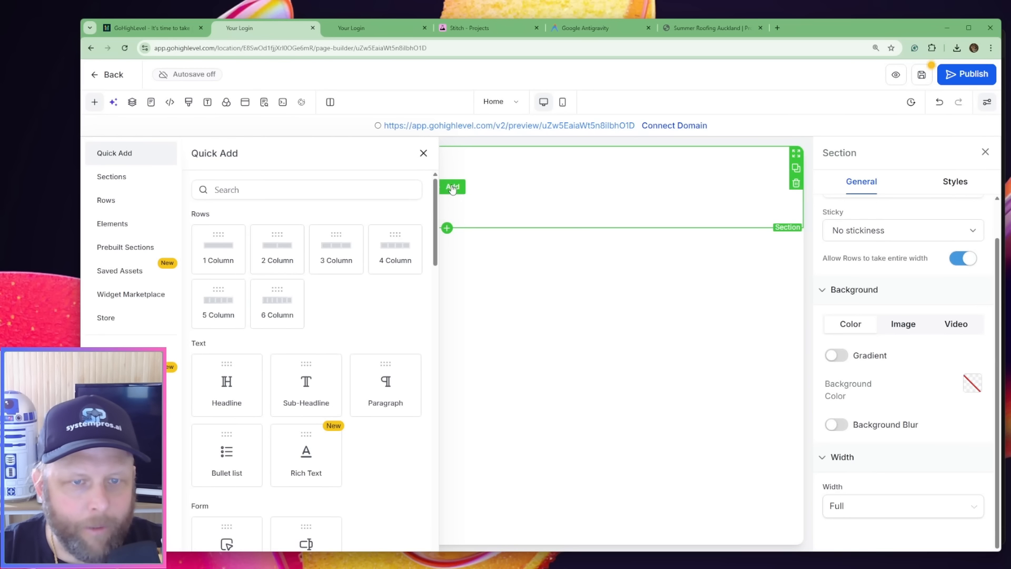
Add a 1 Column row to the full-width section and bring up the row's general settings
left_click(218, 247)
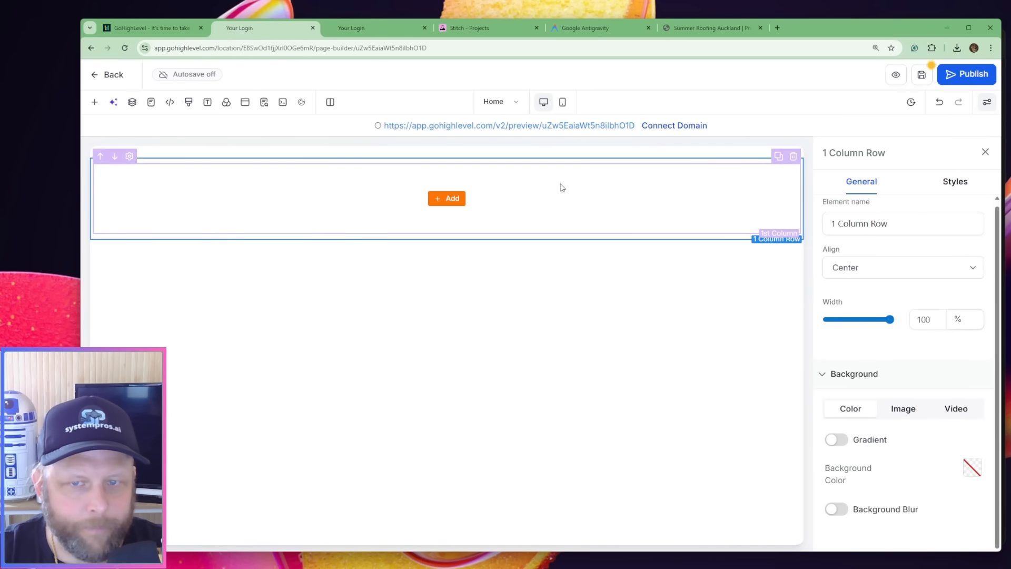
left_click(618, 188)
left_click(629, 162)
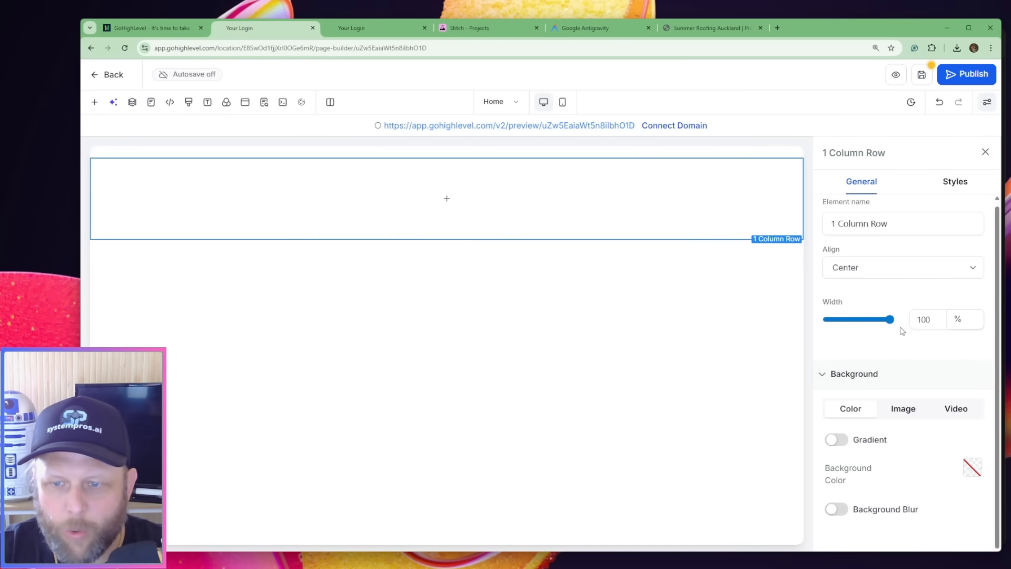
Set the left and right padding of the row's 1st Column to 0 px
left_click(646, 193)
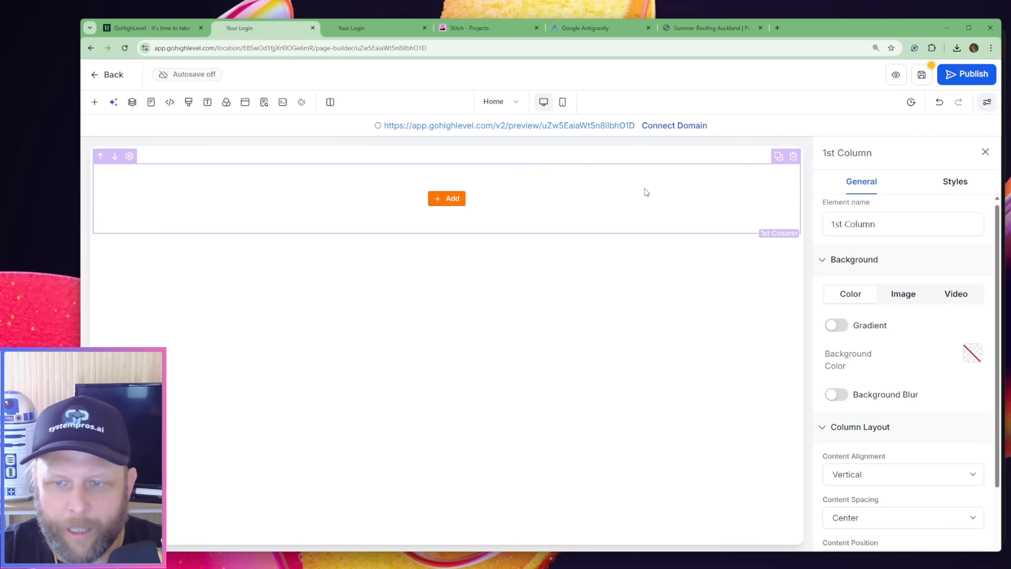
scroll(905, 251, "down", 1)
scroll(905, 251, "down", 2)
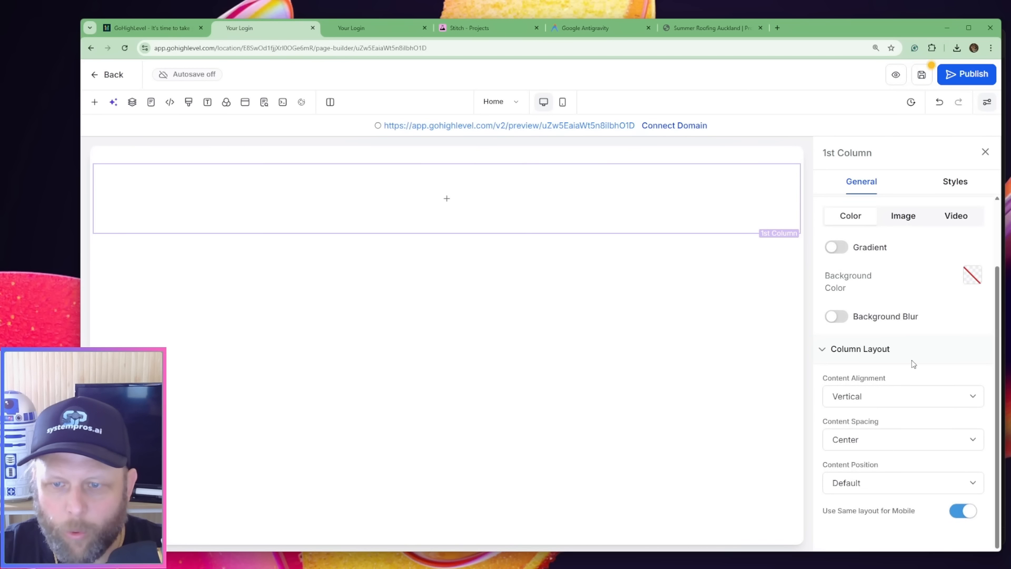
scroll(899, 358, "up", 3)
left_click(954, 182)
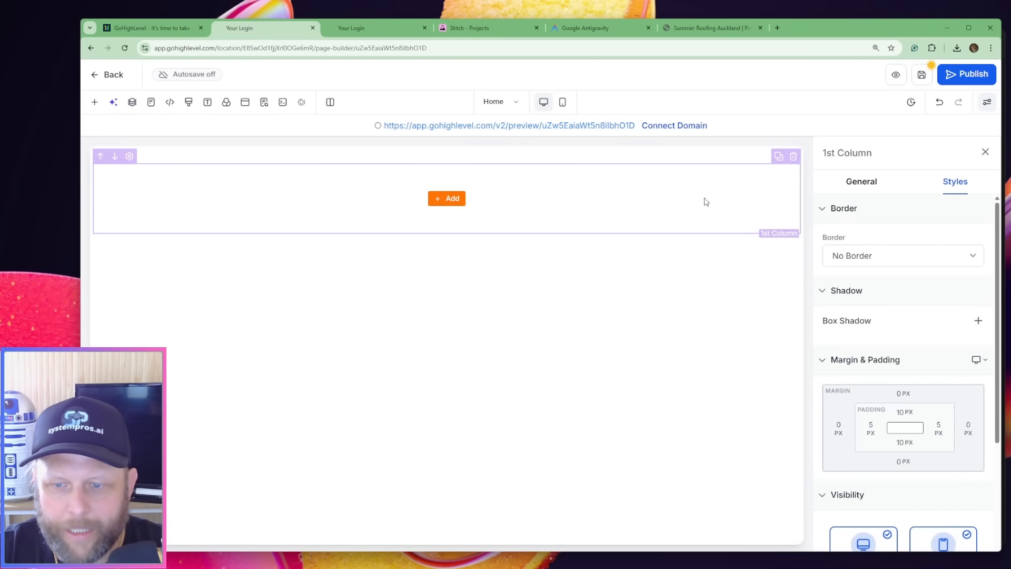
left_click(872, 429)
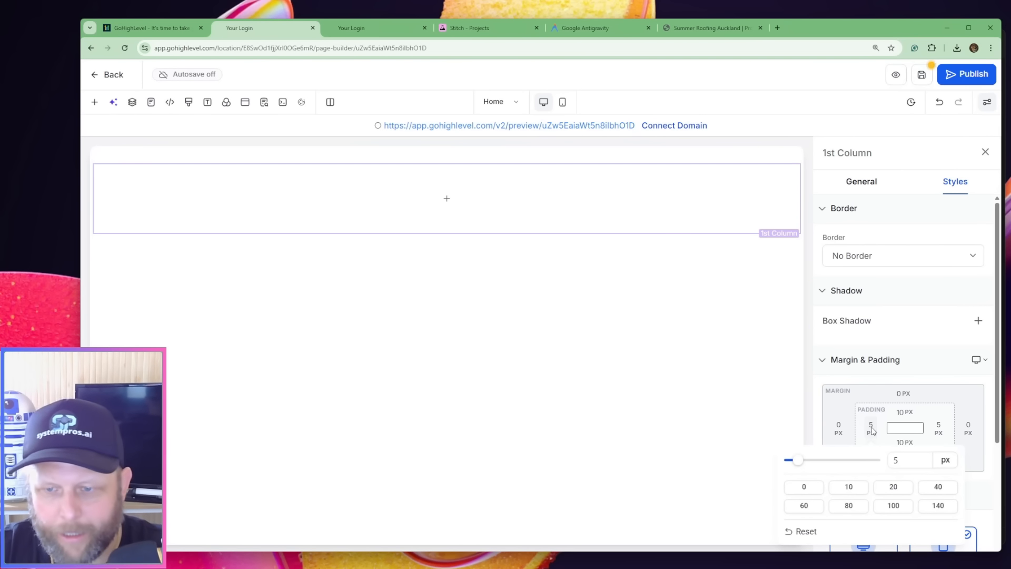
left_click(798, 490)
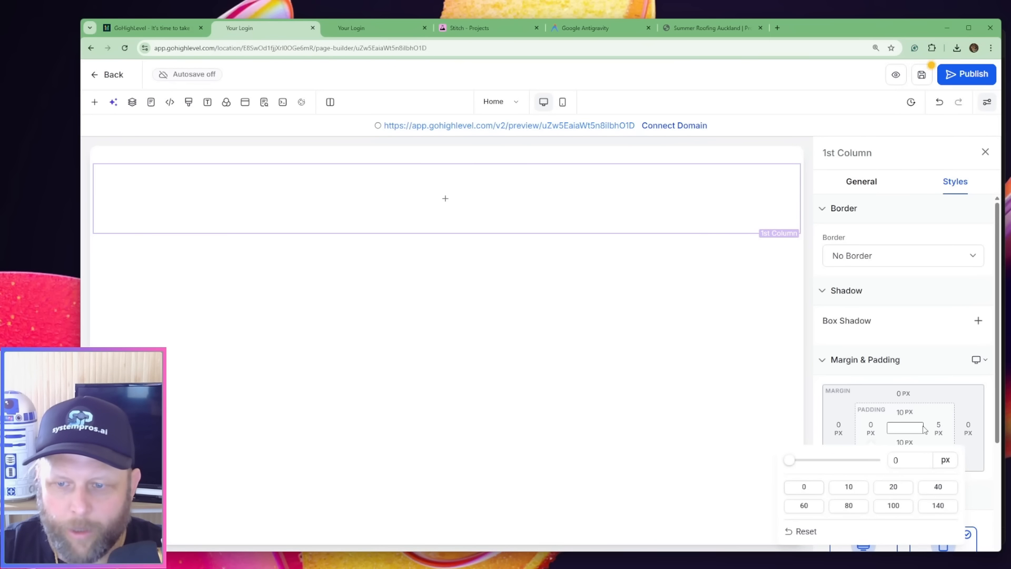
left_click(943, 429)
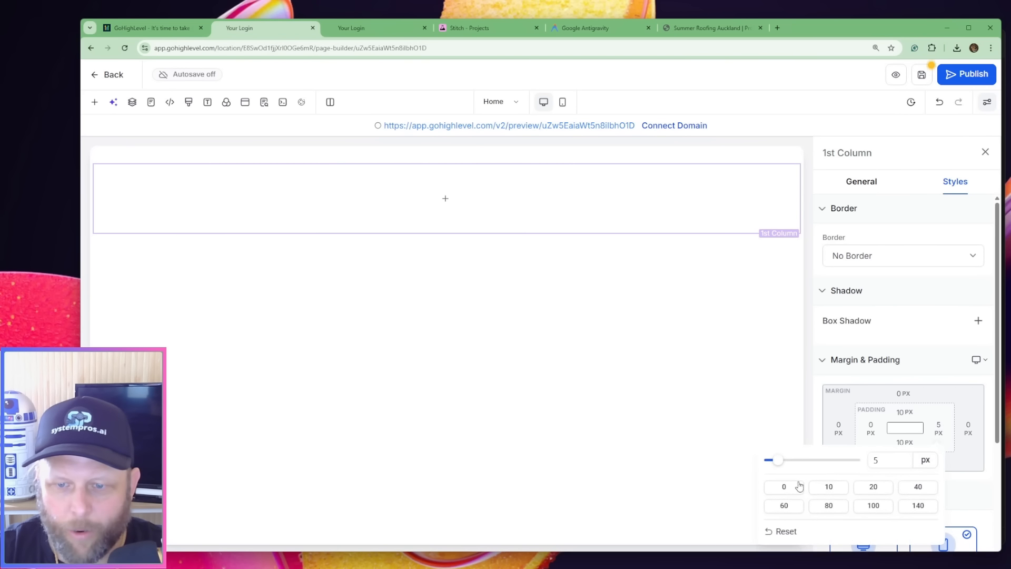
left_click(785, 487)
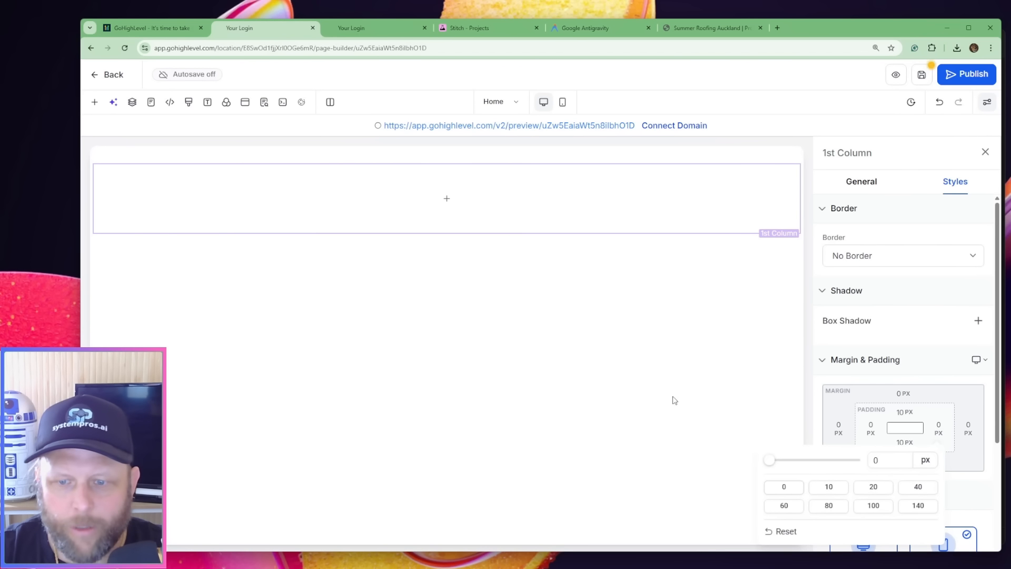
Set the top and bottom padding of the full-width section to 0 px
left_click(740, 159)
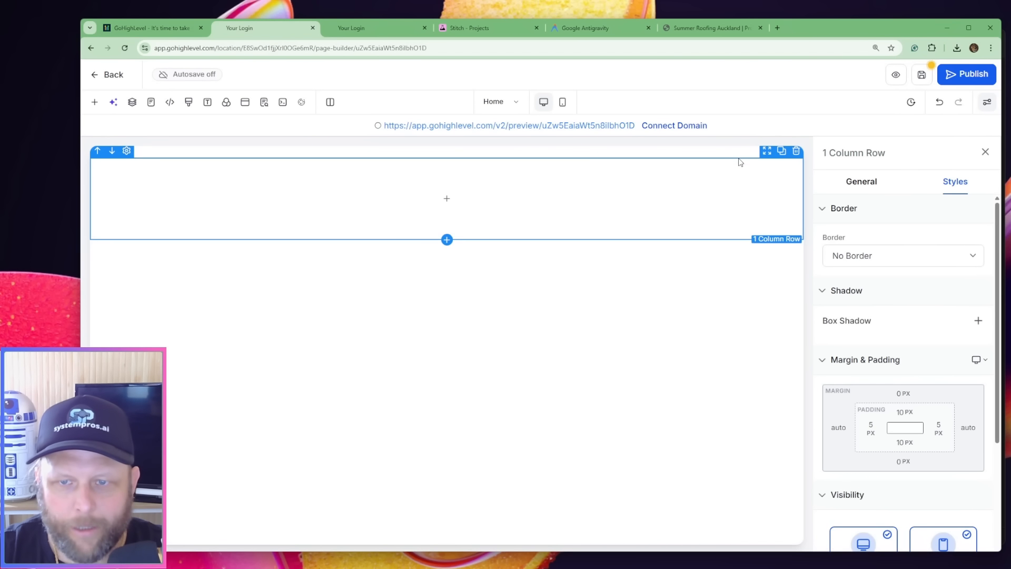
left_click(739, 152)
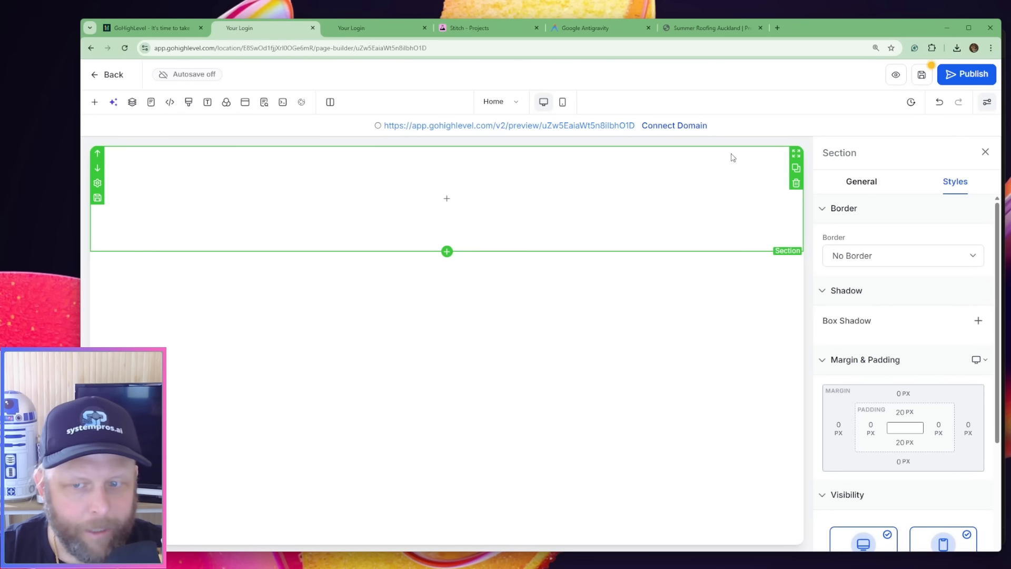
left_click(899, 415)
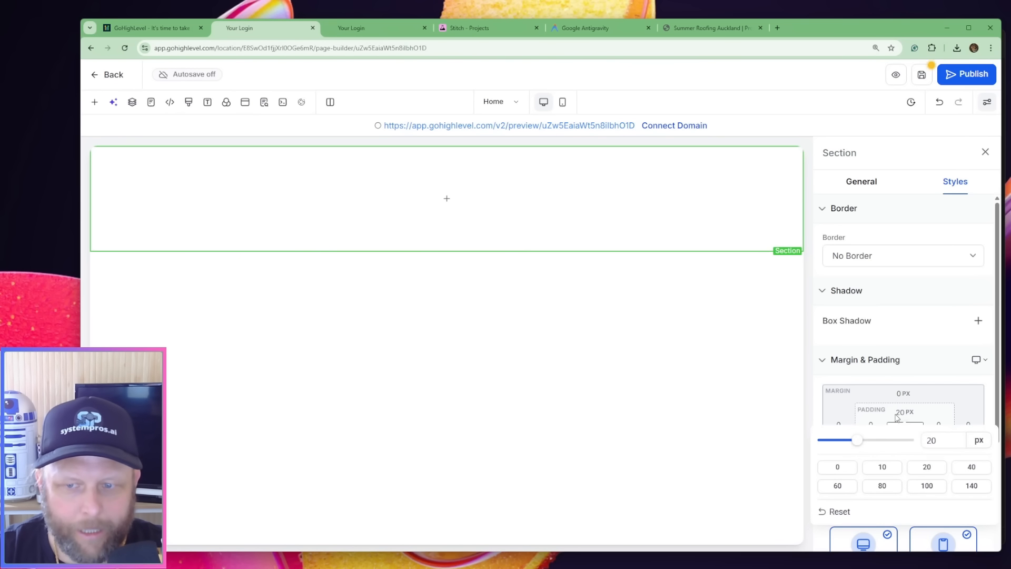
double_click(933, 440)
type("0")
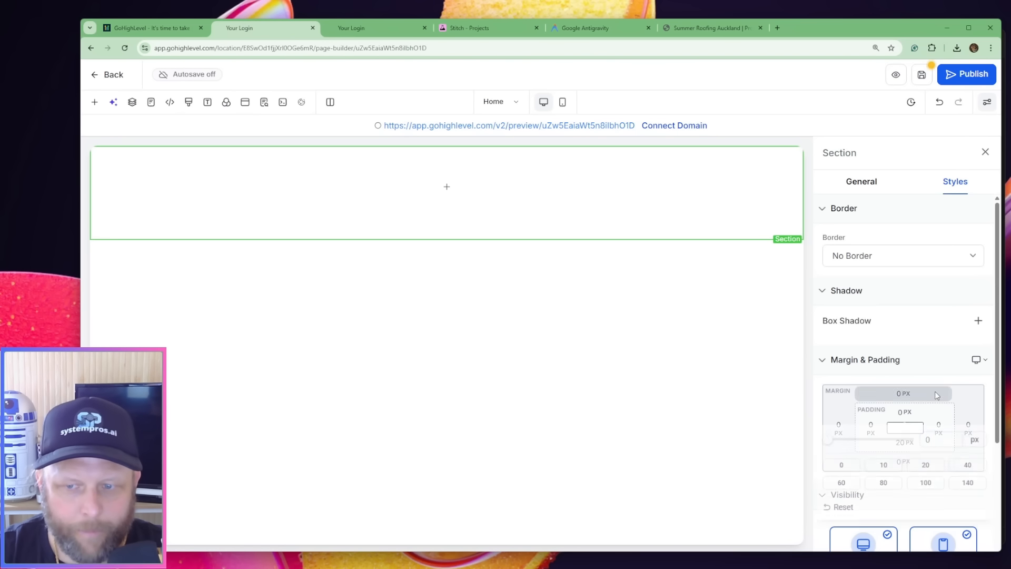
left_click(911, 443)
double_click(930, 346)
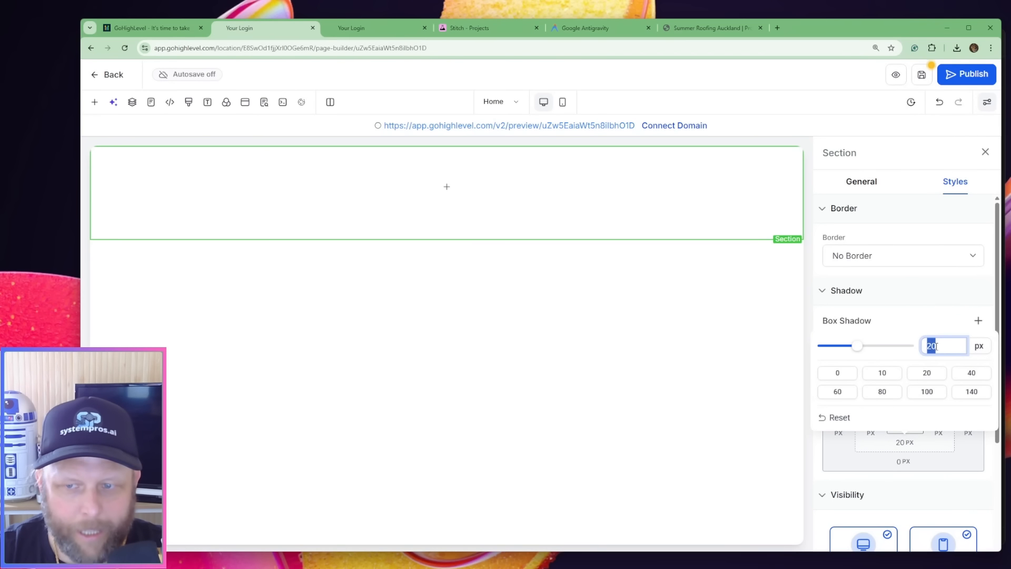
type("0")
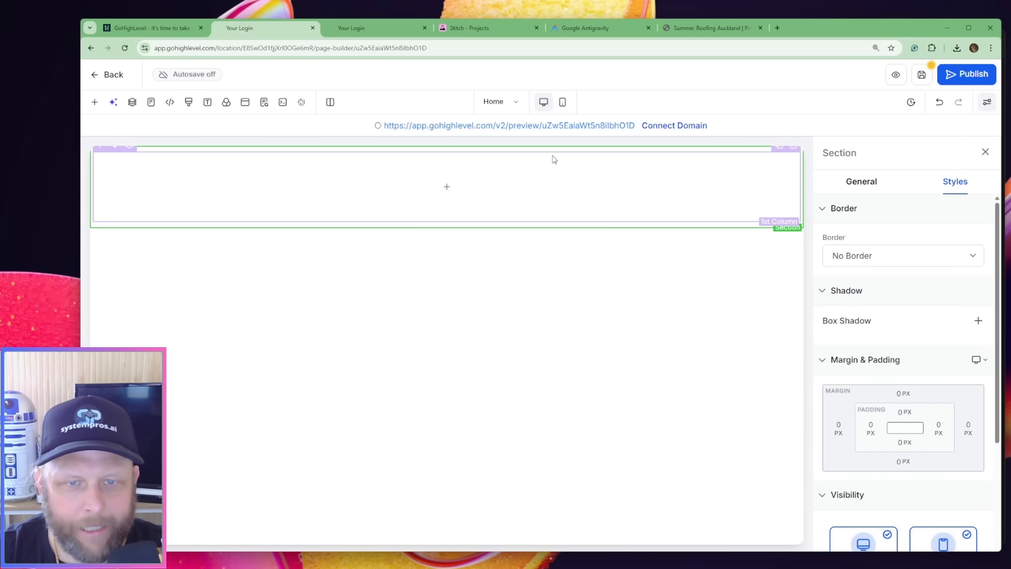
Set the top and bottom padding of the 1 Column Row to 0 px
left_click(554, 154)
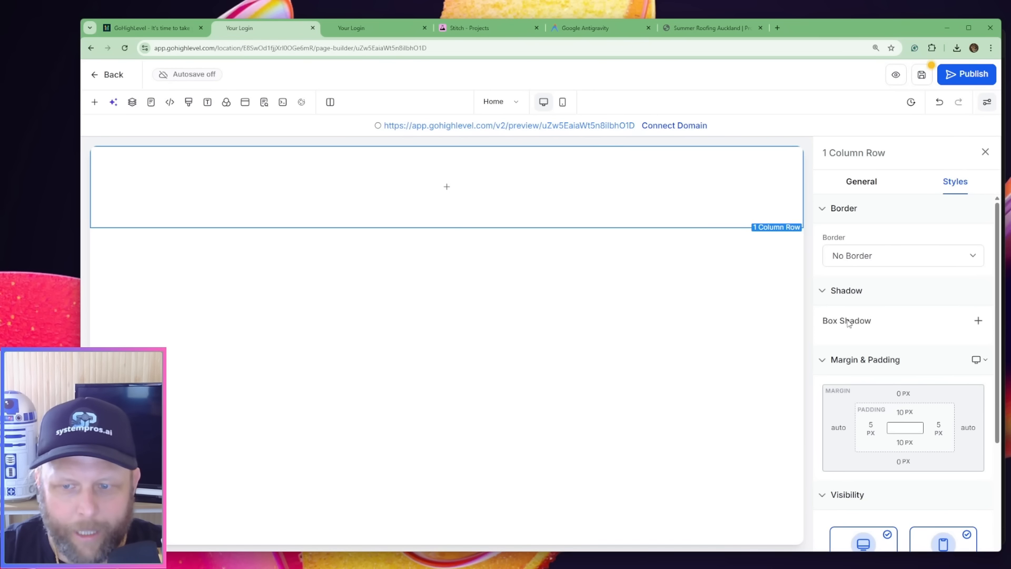
left_click(906, 414)
double_click(932, 440)
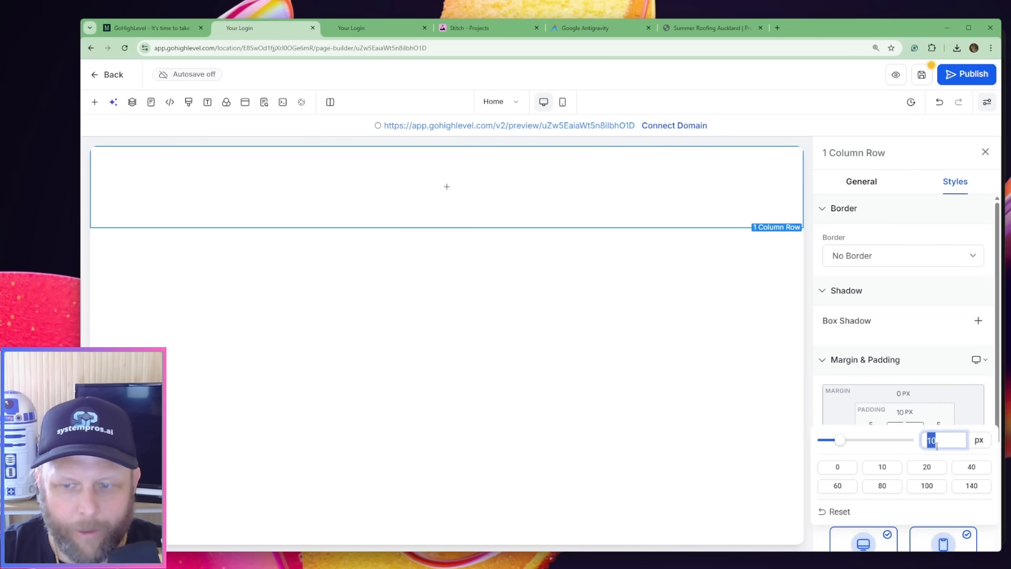
type("0")
left_click(906, 442)
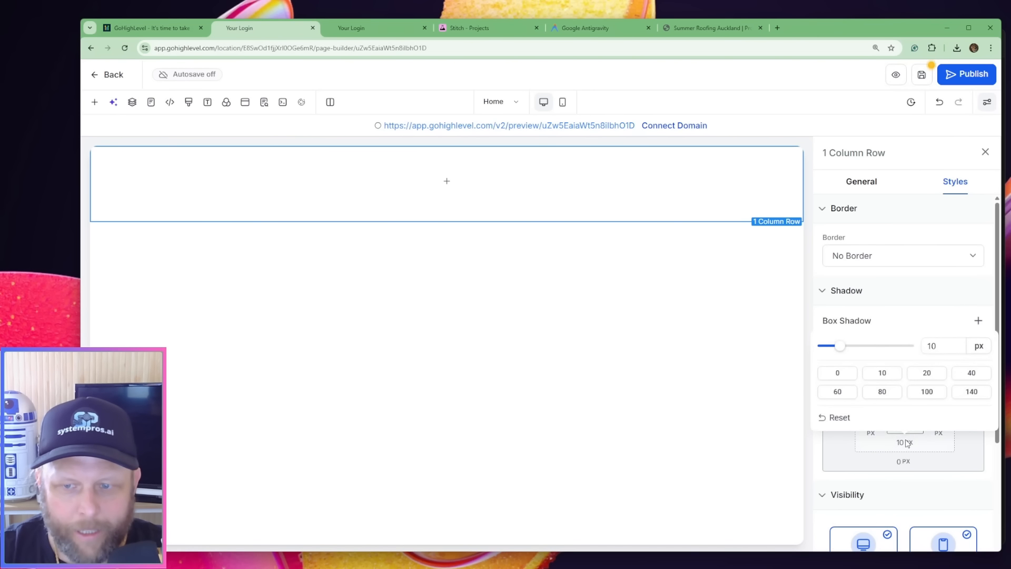
double_click(932, 346)
type("0")
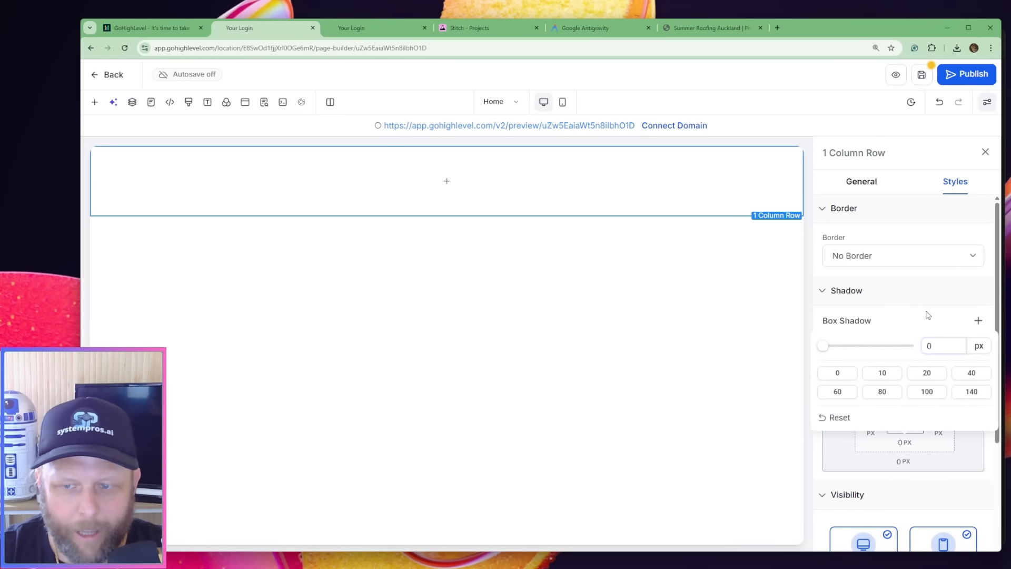
Set the right and left padding of the 1 Column Row to 0 px
left_click(939, 427)
double_click(890, 460)
type("0")
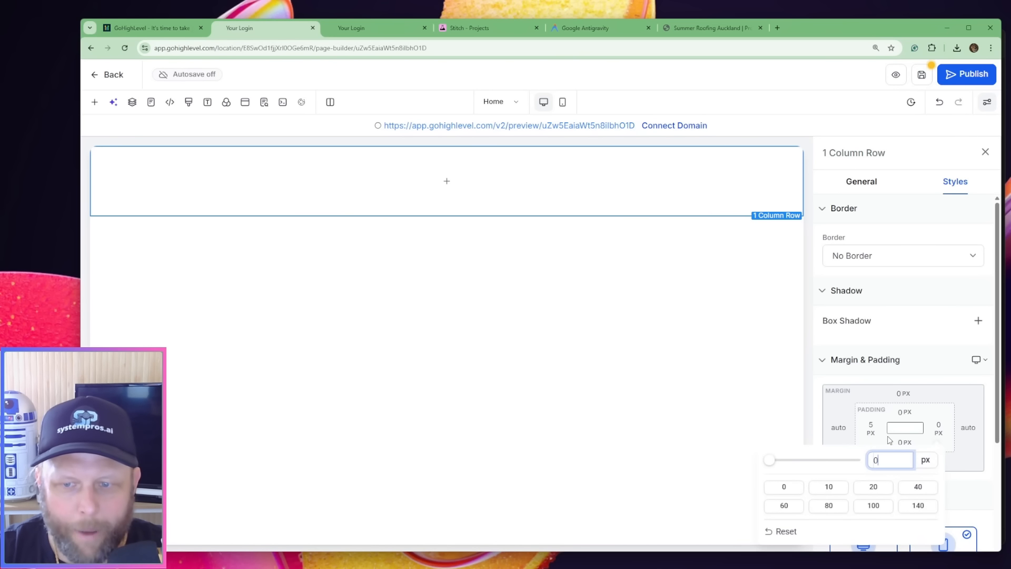
left_click(872, 429)
left_click(872, 429)
left_click(901, 443)
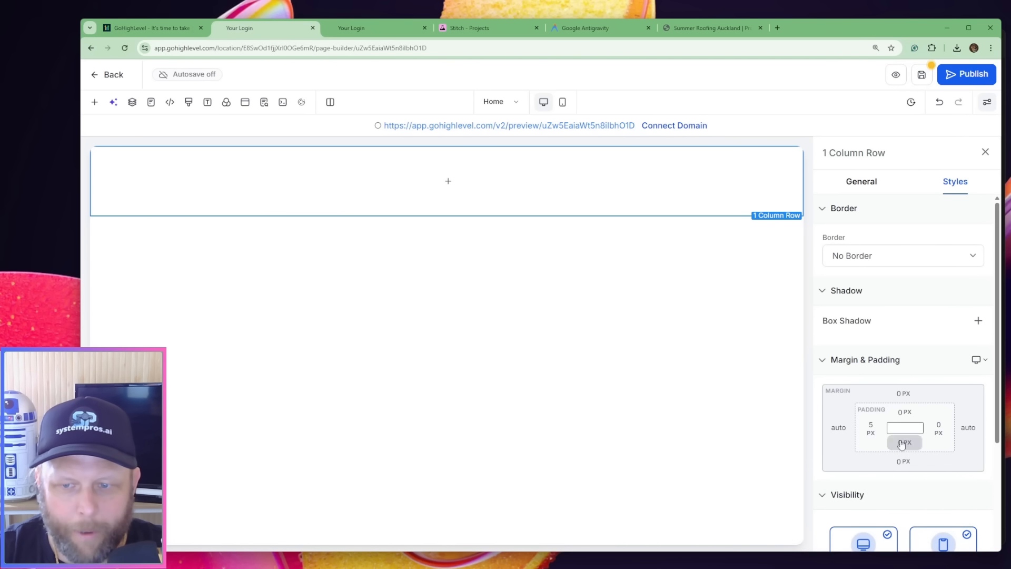
left_click(873, 430)
double_click(896, 460)
type("0")
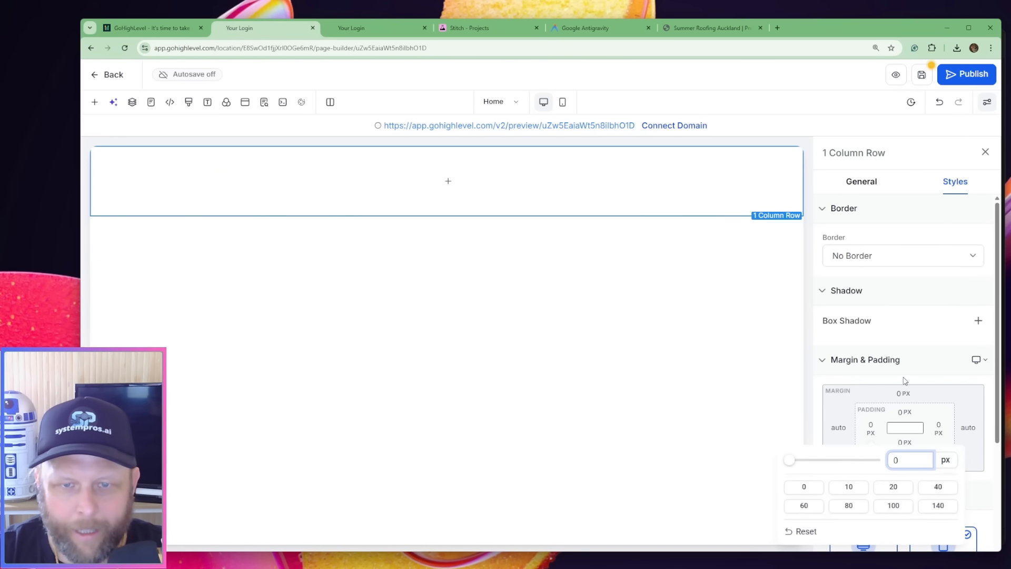
Set the top and bottom padding of the row's 1st Column to 0 px
left_click(547, 174)
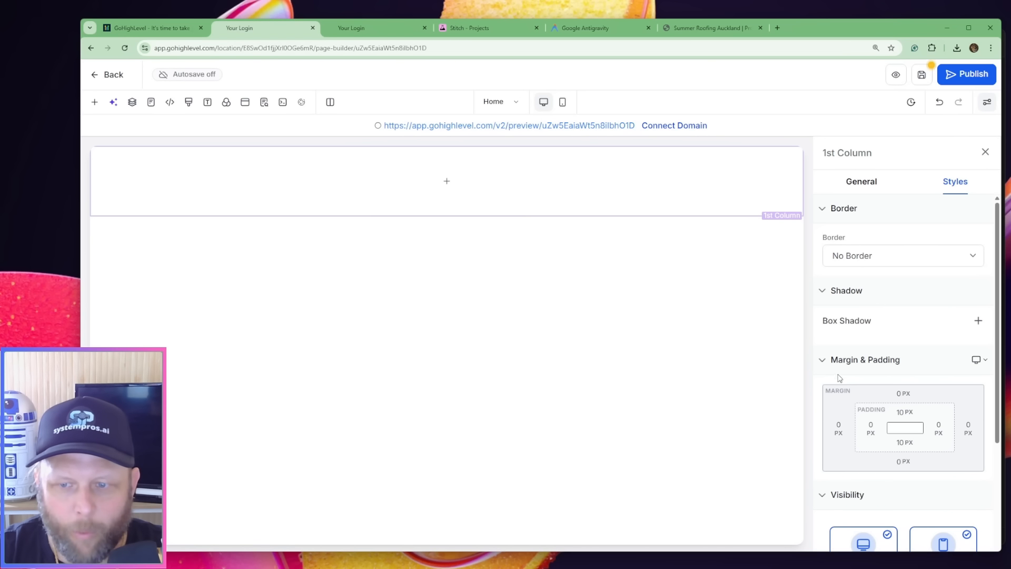
left_click(905, 427)
left_click(926, 441)
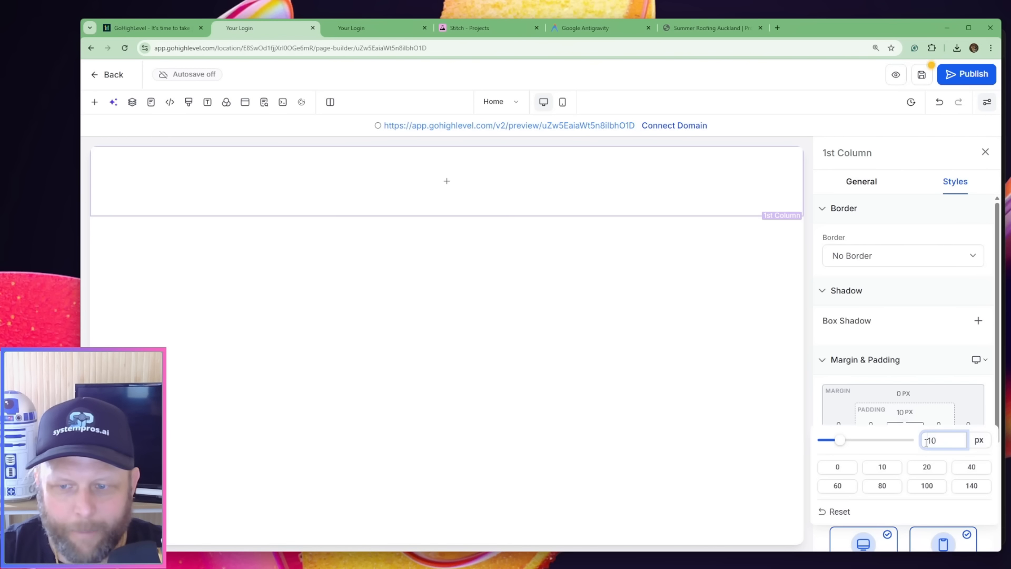
double_click(927, 440)
type("0")
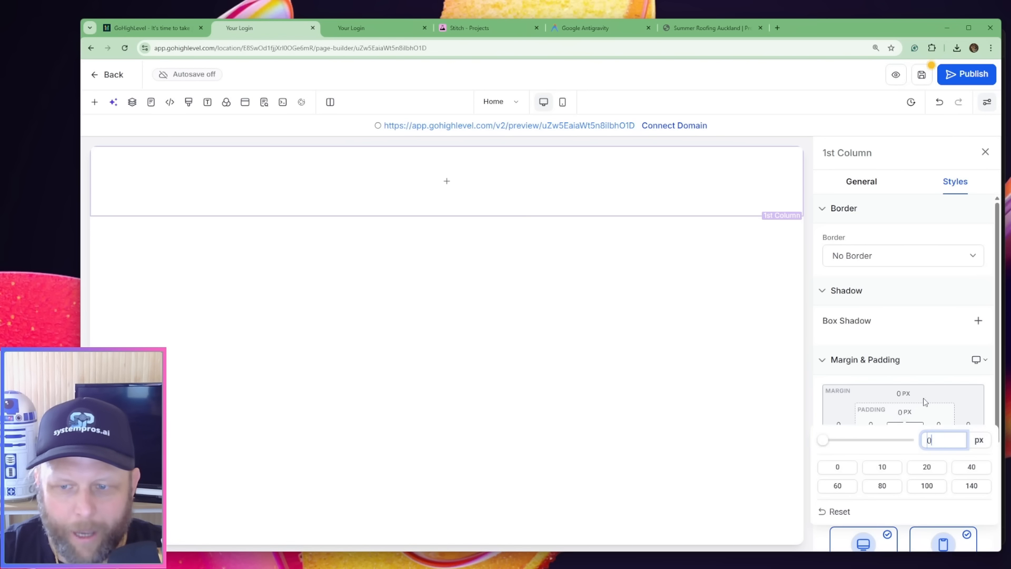
key("Return")
left_click(906, 442)
double_click(933, 346)
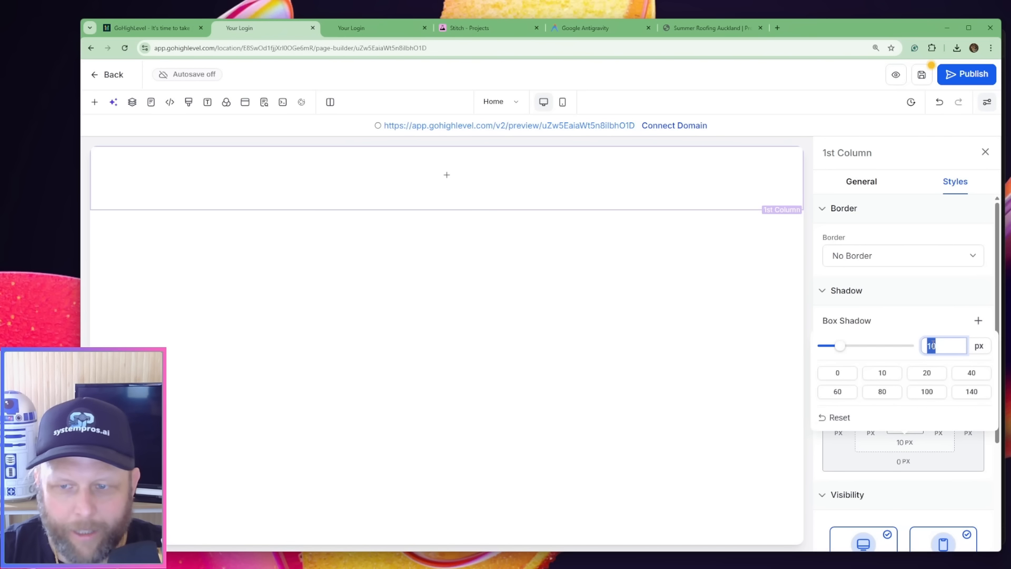
type("0")
key("Return")
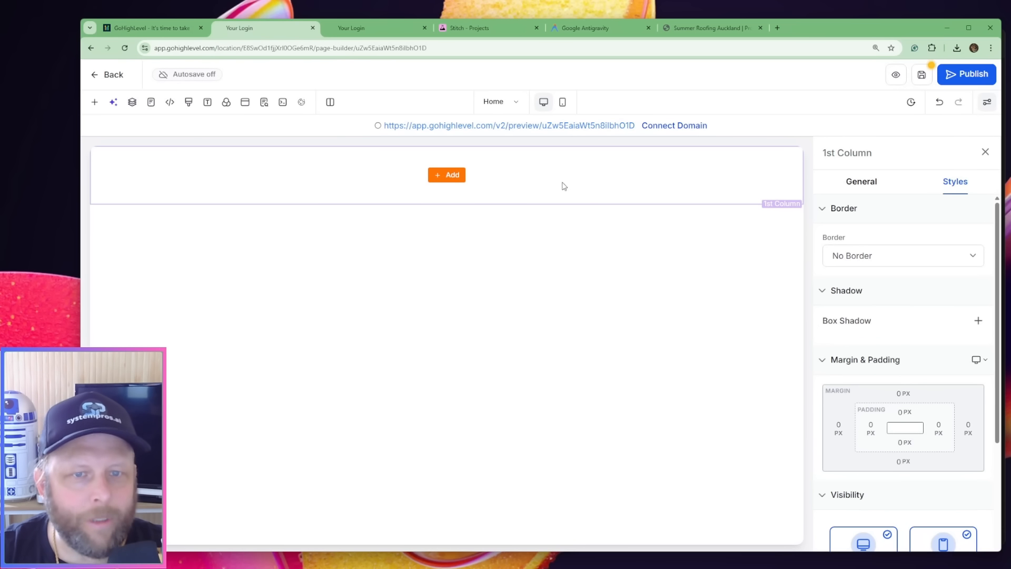
Search the elements for "htm" and add the custom Code element to the empty column
left_click(451, 176)
left_click(279, 186)
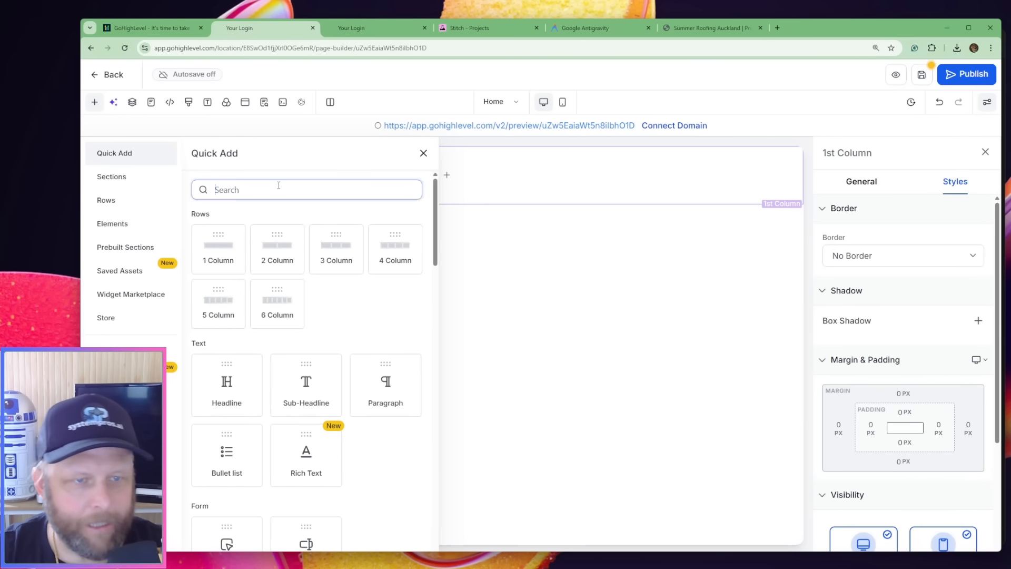
type("html")
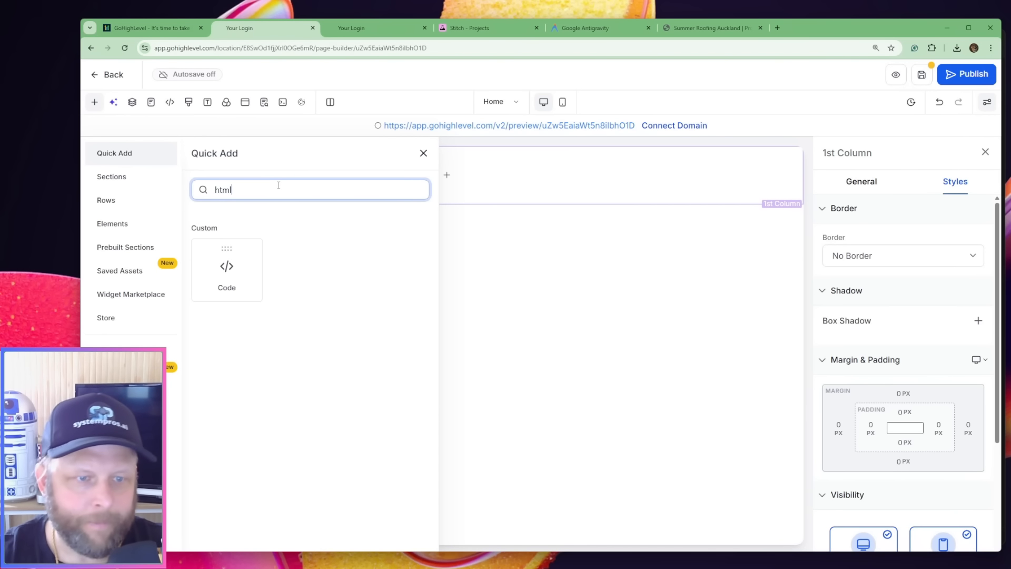
left_click(235, 261)
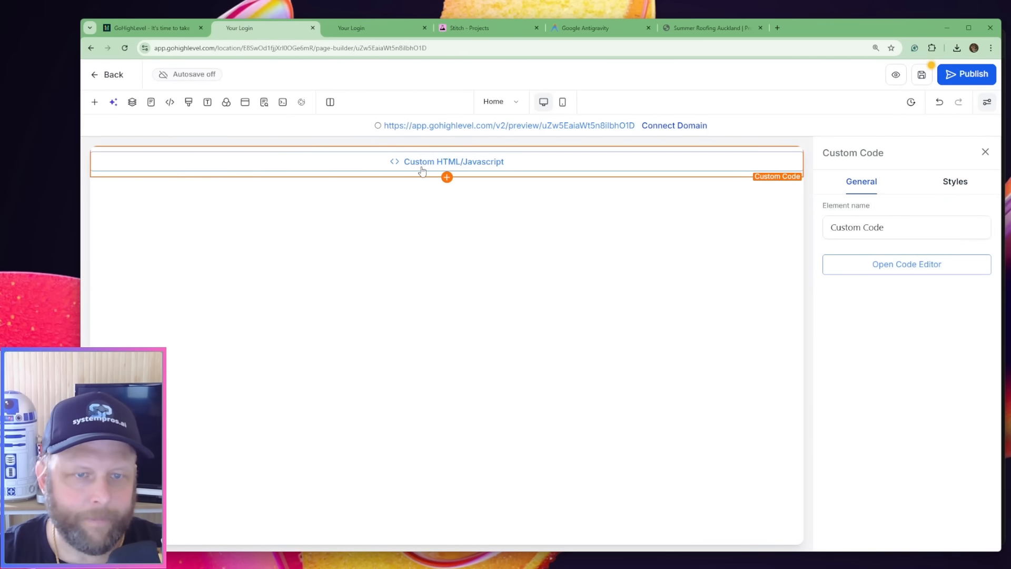
Paste the summer_roofing_landing_page code.html source from Antigravity into the Custom Code element's editor in the browser, and save the code and the page
left_click(876, 262)
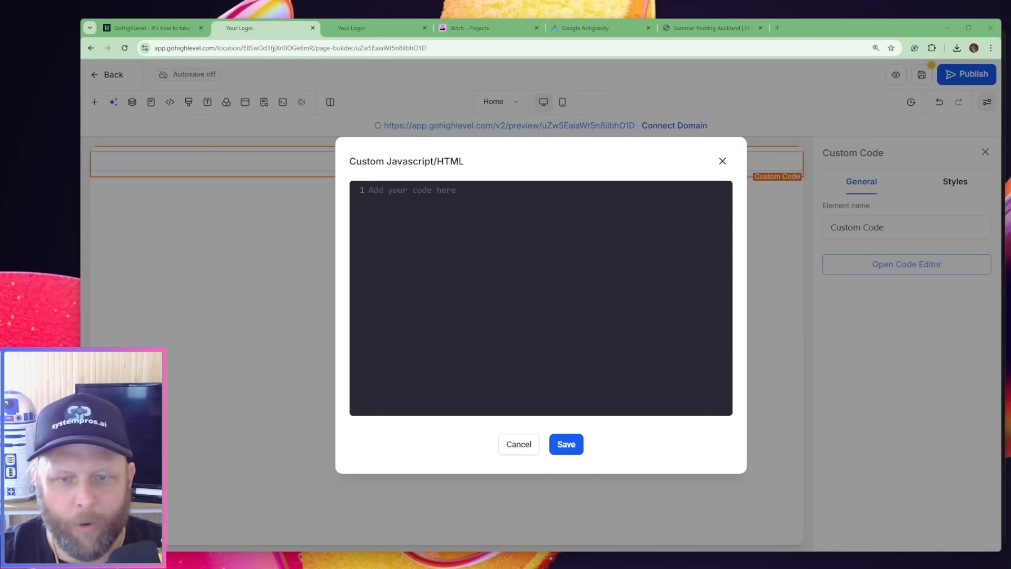
left_click(691, 567)
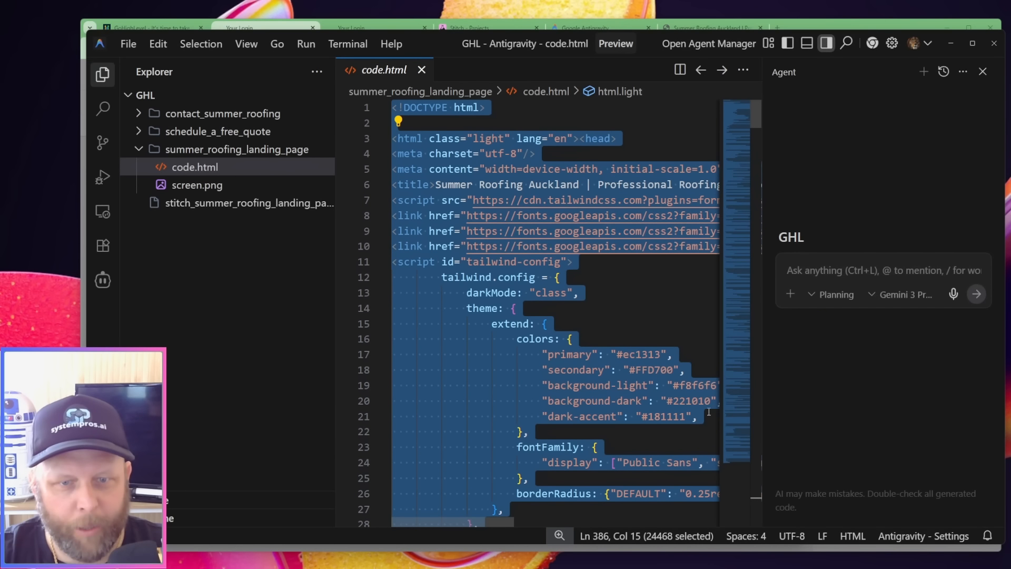
left_click(705, 562)
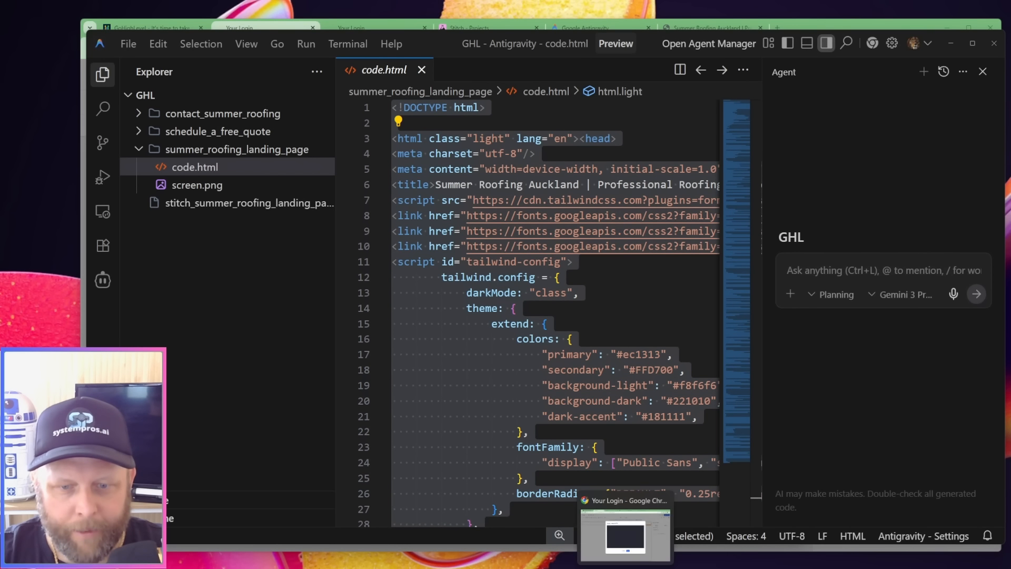
left_click(626, 568)
left_click(516, 255)
key("ctrl+v")
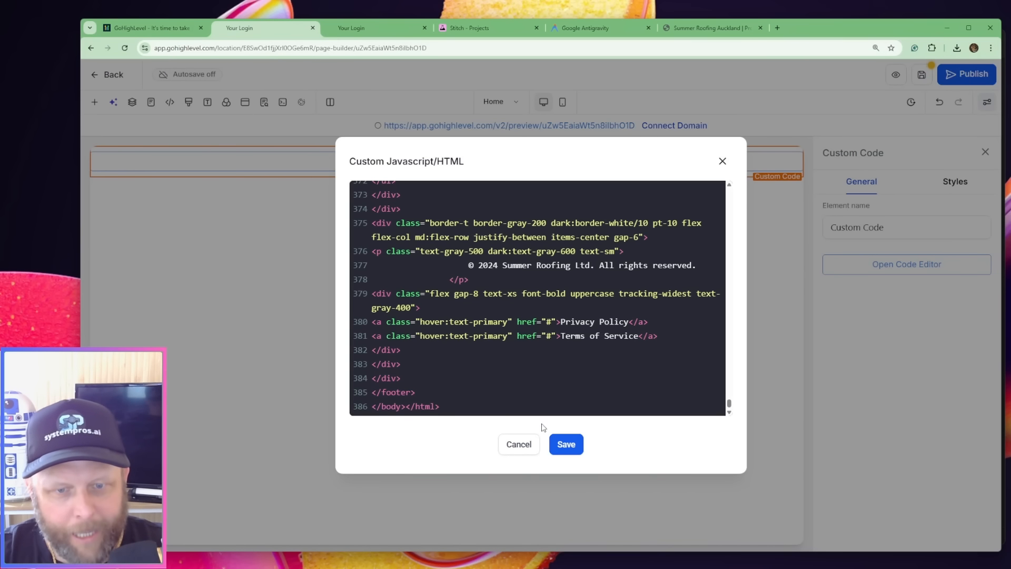
left_click(565, 444)
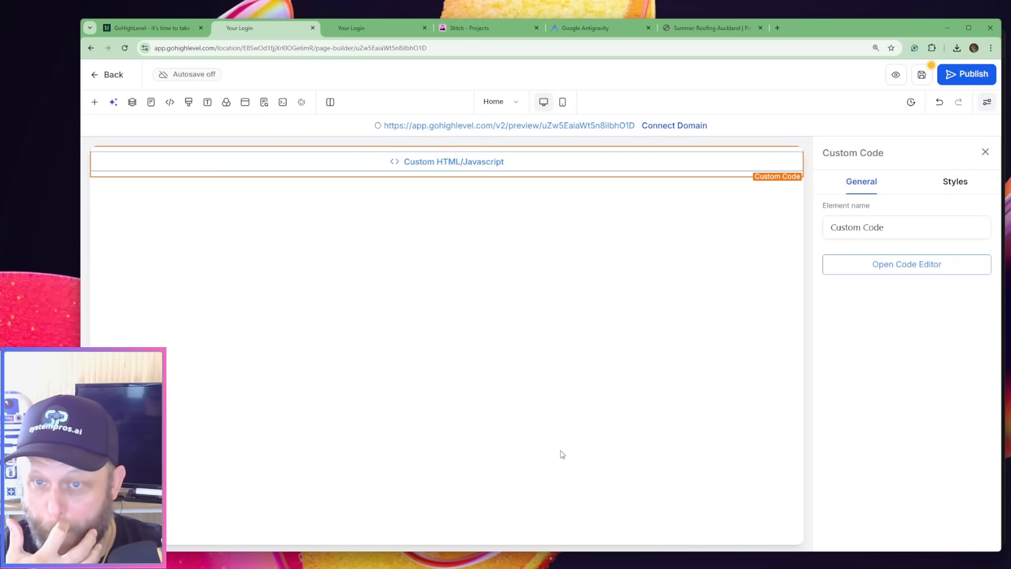
left_click(922, 75)
Turn on the custom code preview in the page builder and dismiss the SEO Meta Data settings
left_click(264, 102)
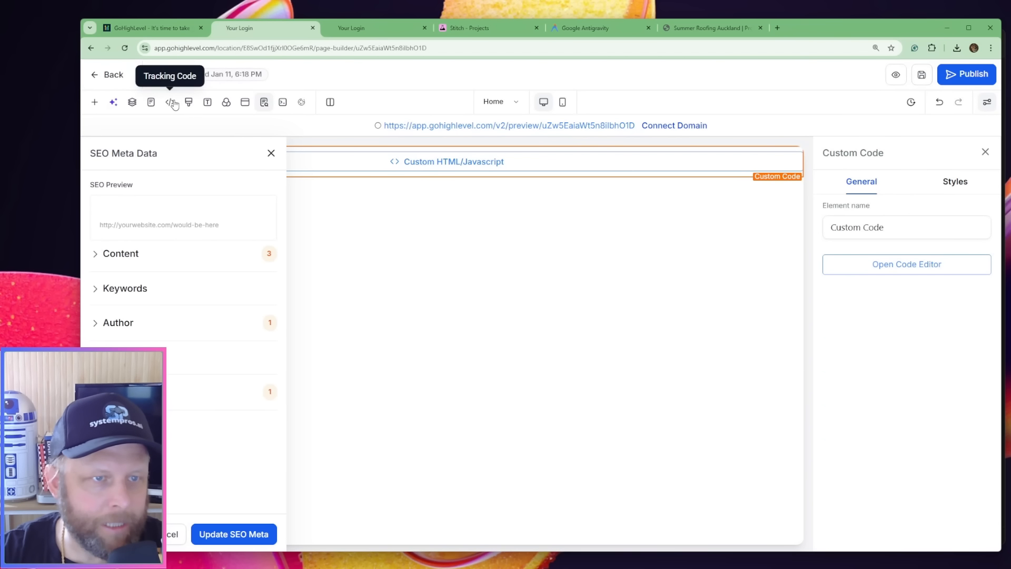
left_click(284, 103)
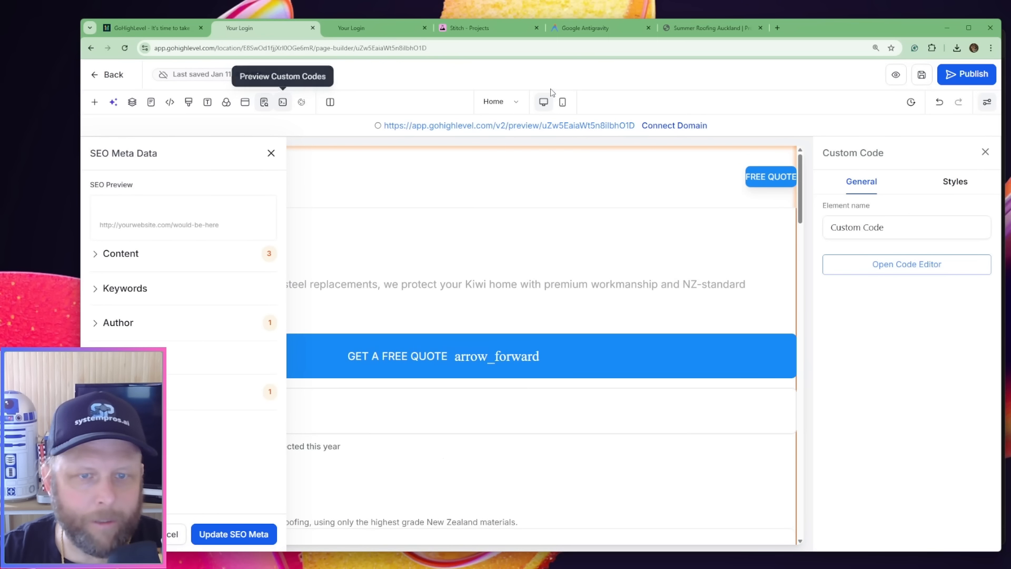
left_click(271, 155)
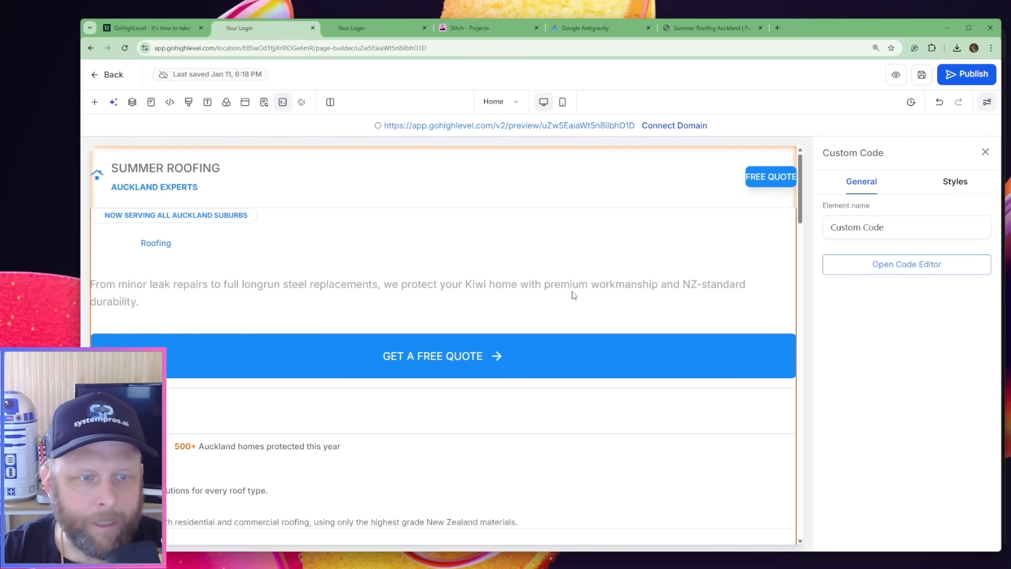
Preview the Home page in a new browser tab and look through its sections
left_click(895, 77)
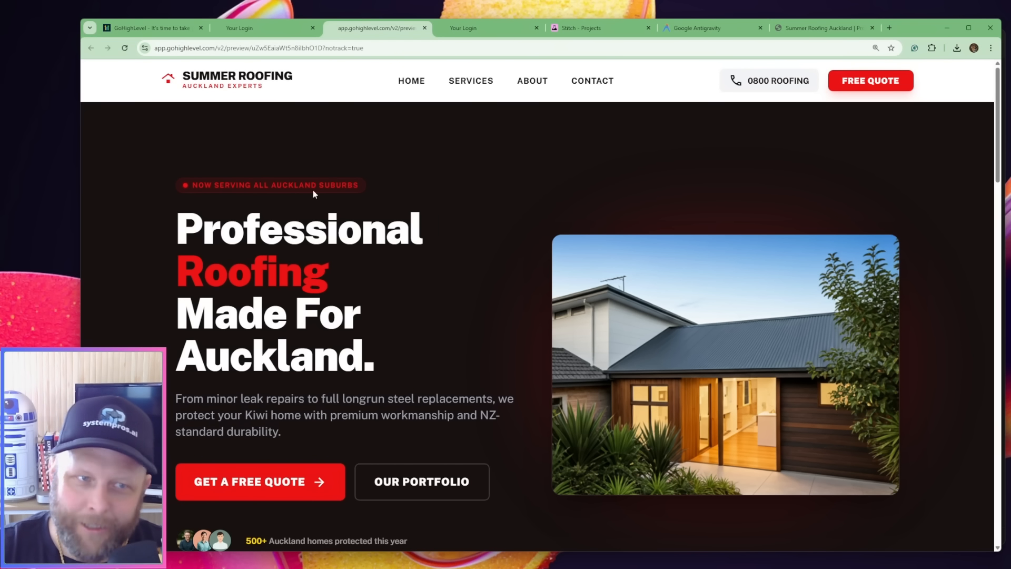
scroll(507, 199, "down", 10)
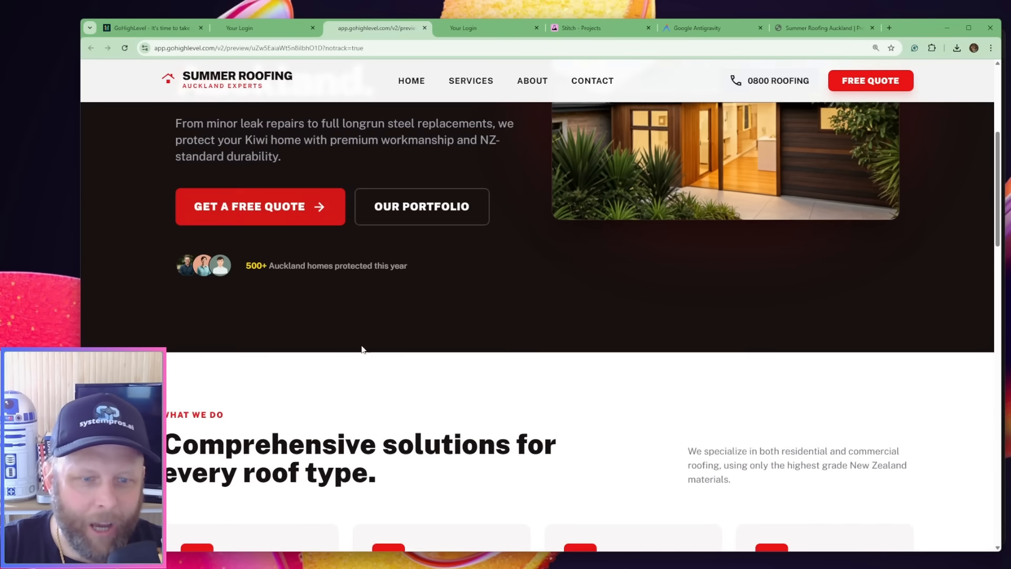
scroll(476, 354, "down", 8)
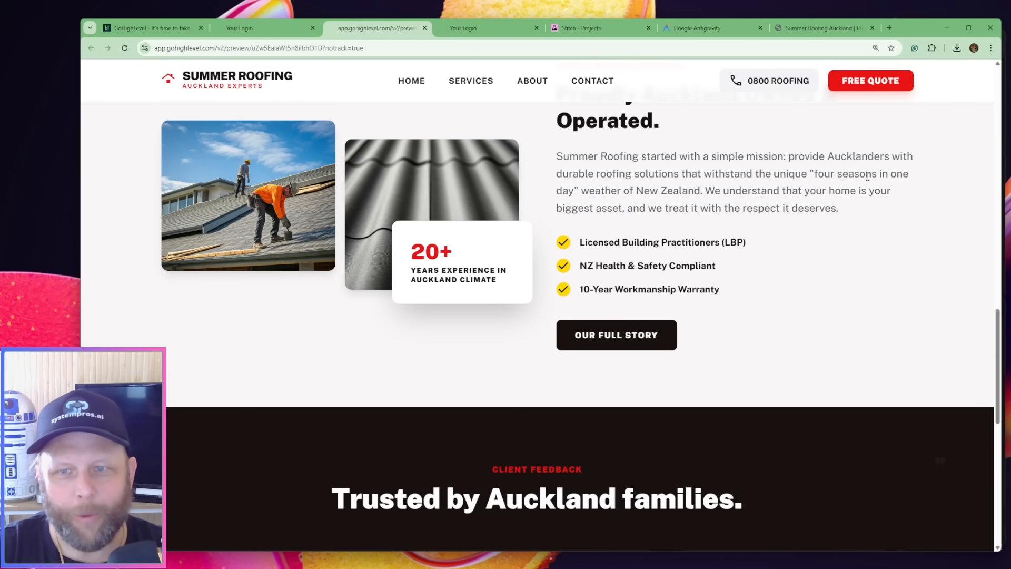
Test the Contact, About, Services and Home navigation links in the page preview's header
left_click(569, 82)
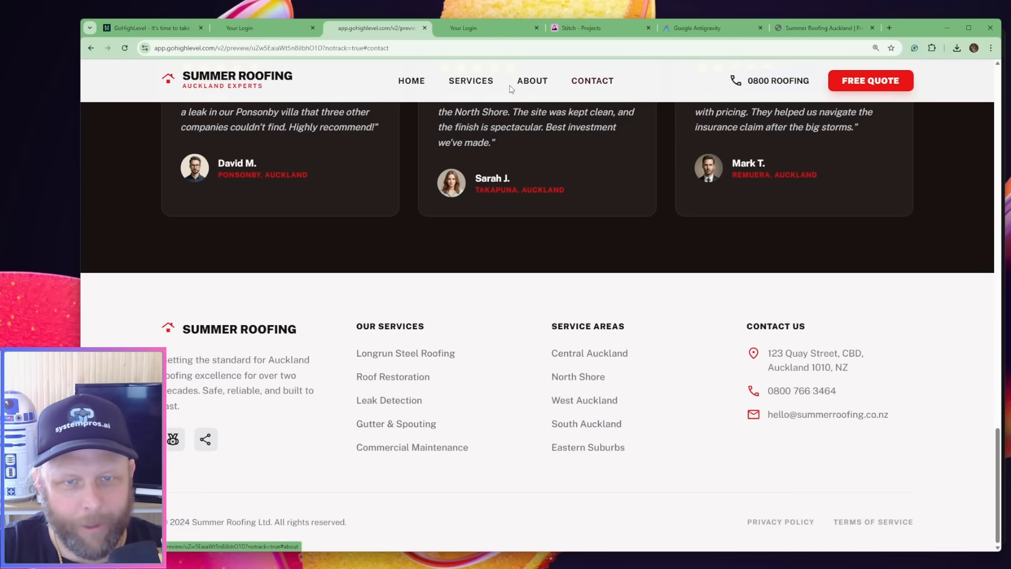
left_click(531, 83)
left_click(480, 83)
left_click(409, 82)
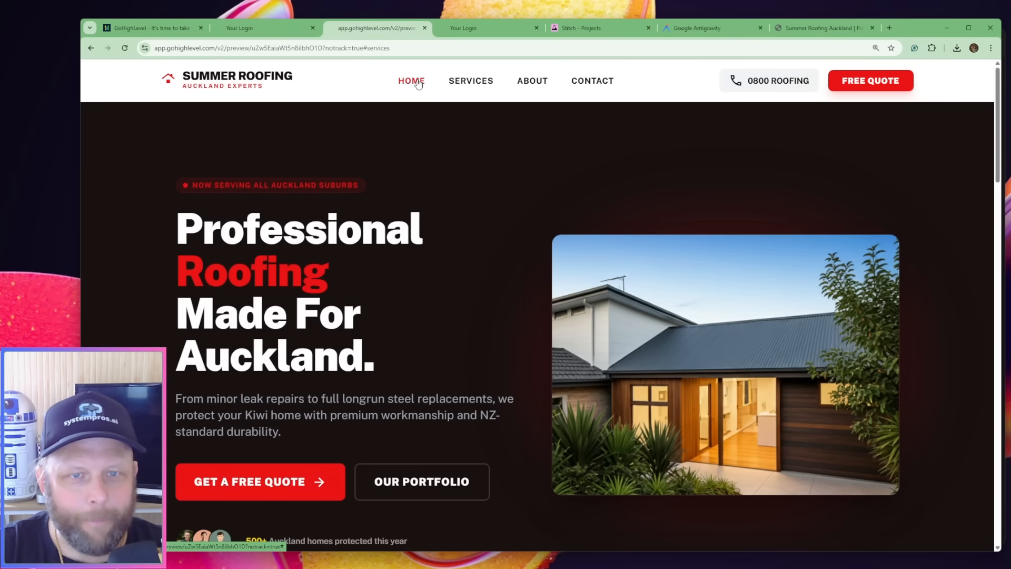
left_click(532, 82)
left_click(472, 81)
left_click(535, 82)
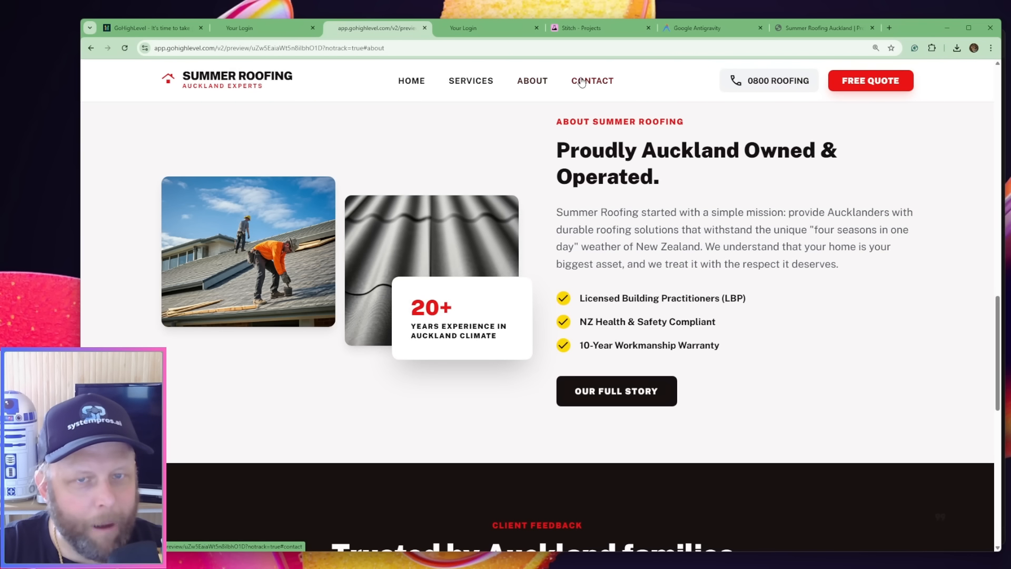
Check once more that the preview's header links jump to the Home, Services, About and Contact sections
left_click(415, 85)
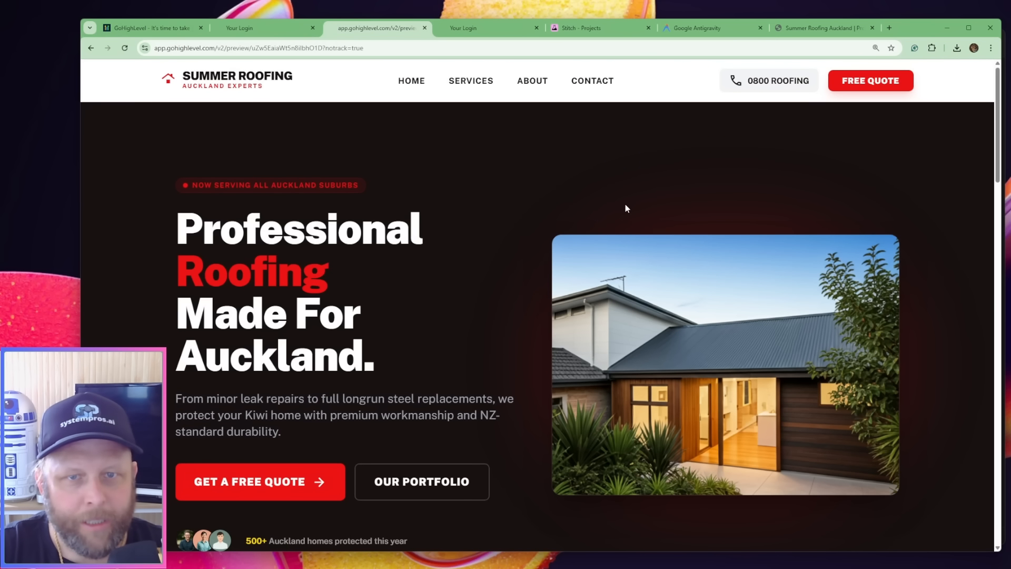
left_click(469, 83)
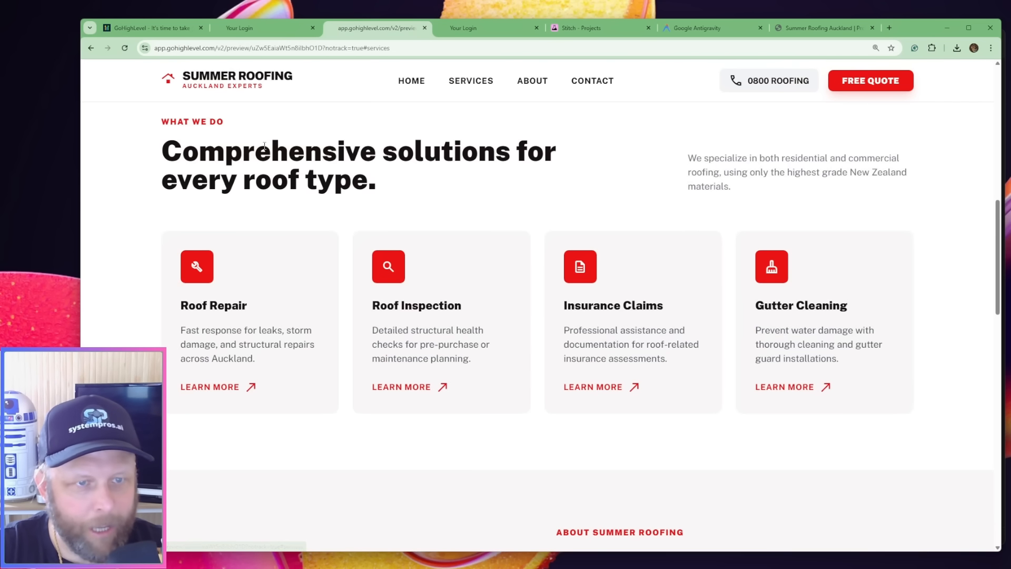
left_click(526, 86)
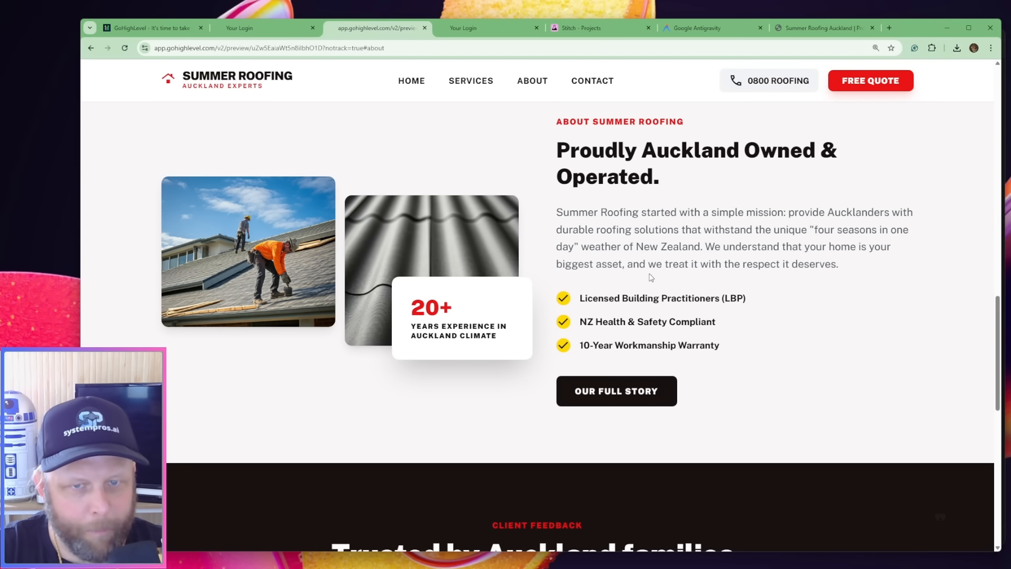
left_click(604, 86)
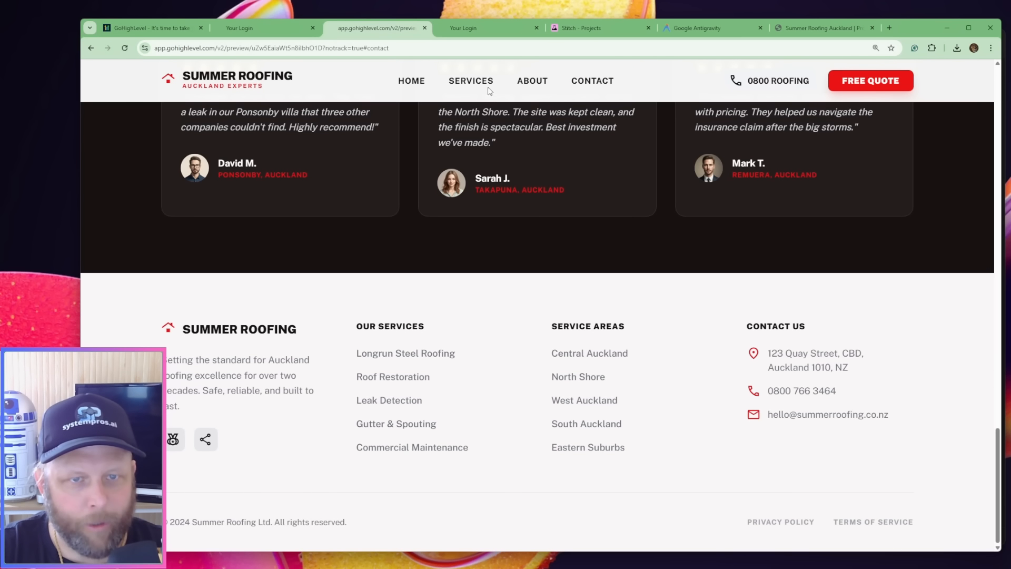
Try the Roof Repair card's Learn More link in the Services section and the header's Contact link in the page preview
left_click(471, 84)
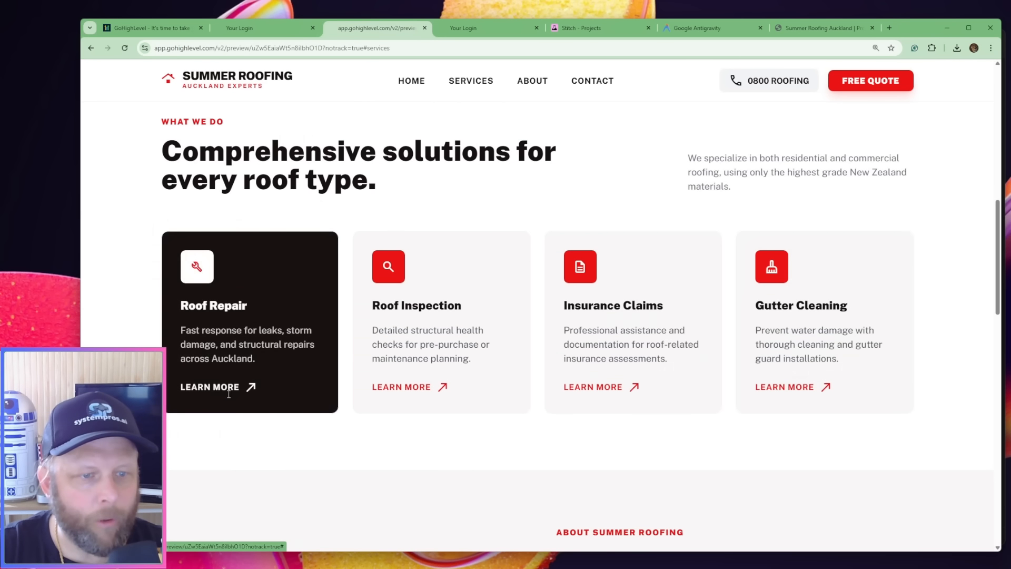
left_click(229, 389)
scroll(490, 284, "down", 5)
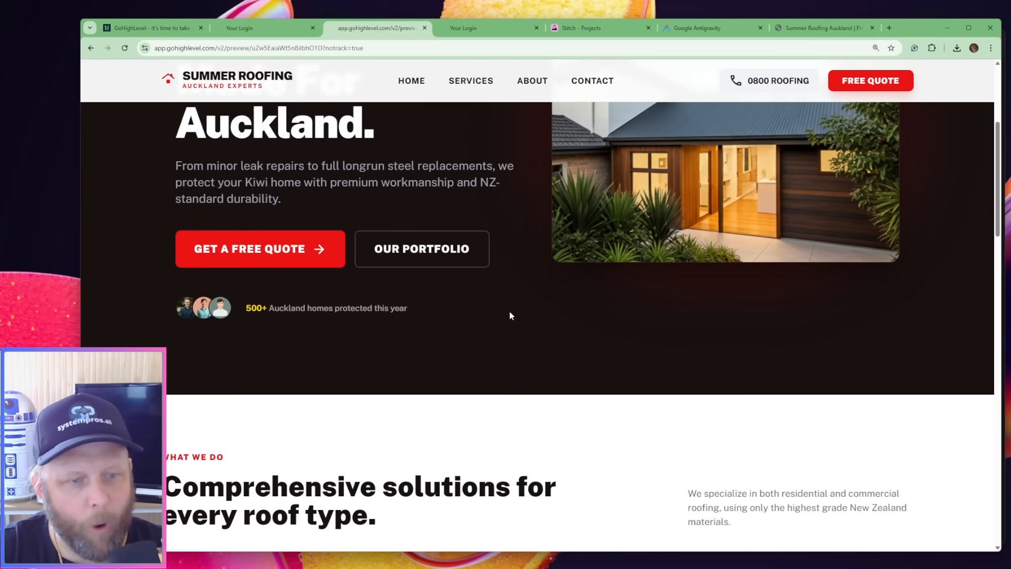
scroll(510, 315, "up", 5)
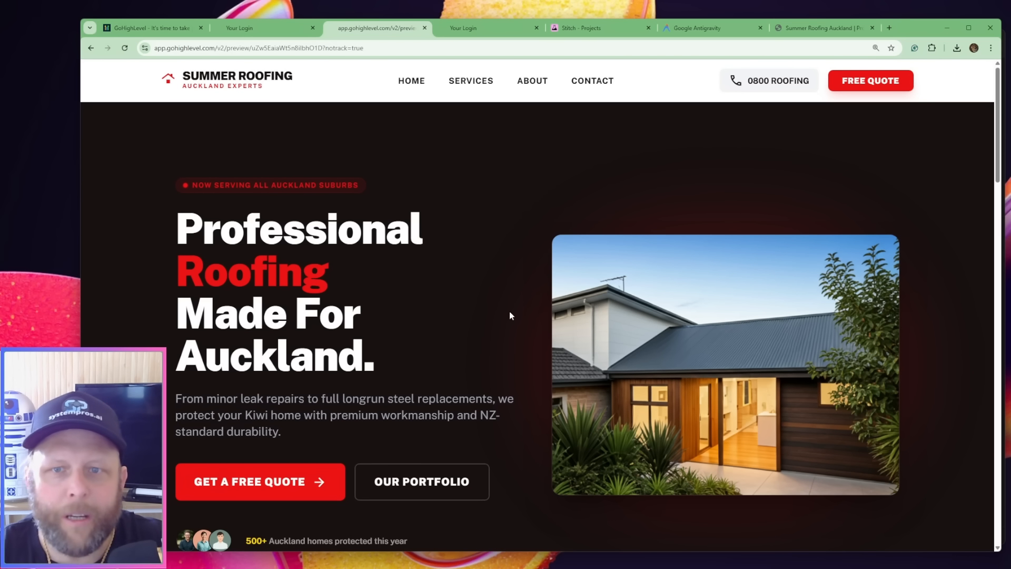
left_click(593, 82)
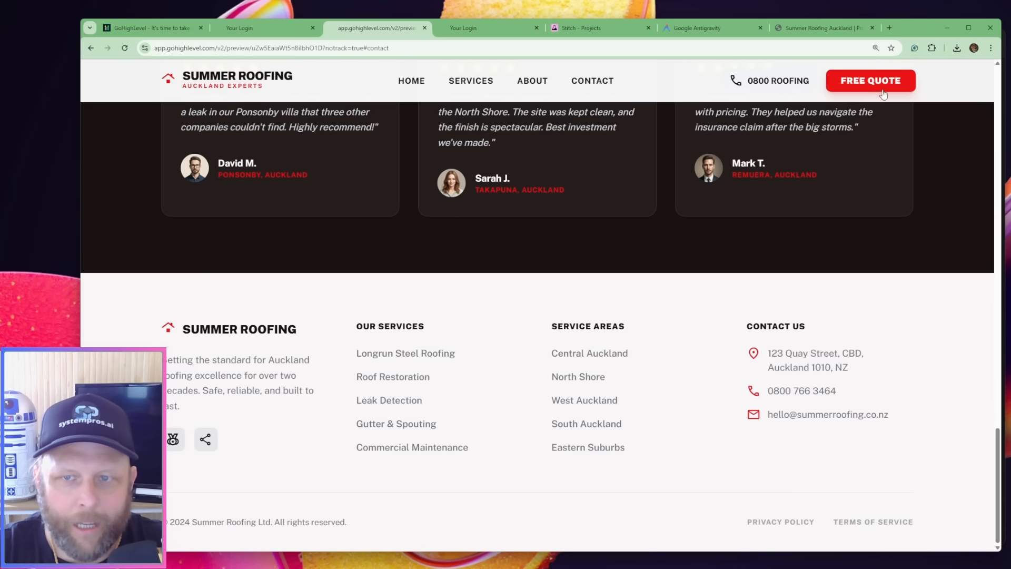
scroll(618, 459, "up", 15)
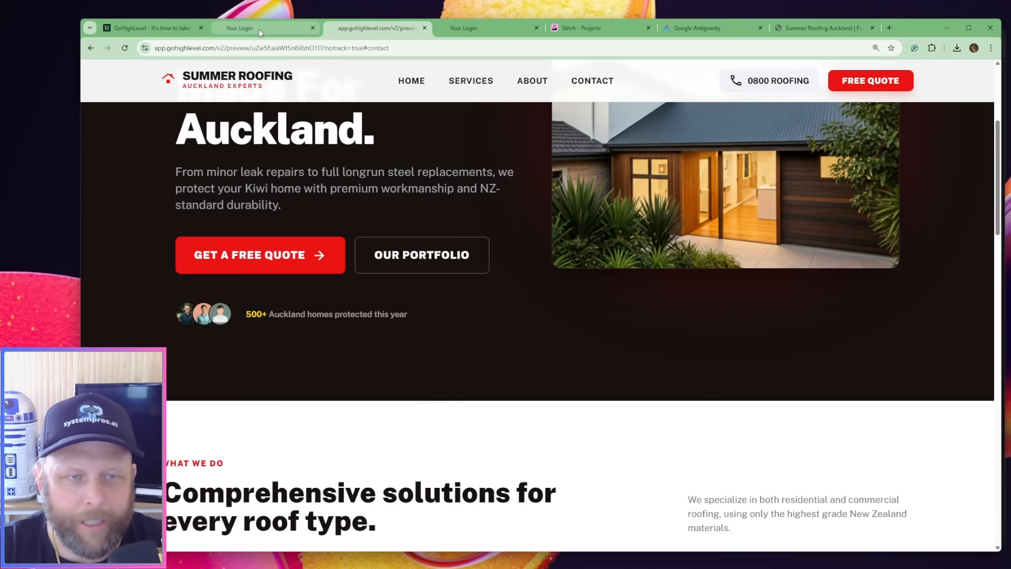
Leave the Home page builder for the website's page list, and copy the whole schedule_a_free_quote code.html source from Antigravity
left_click(263, 25)
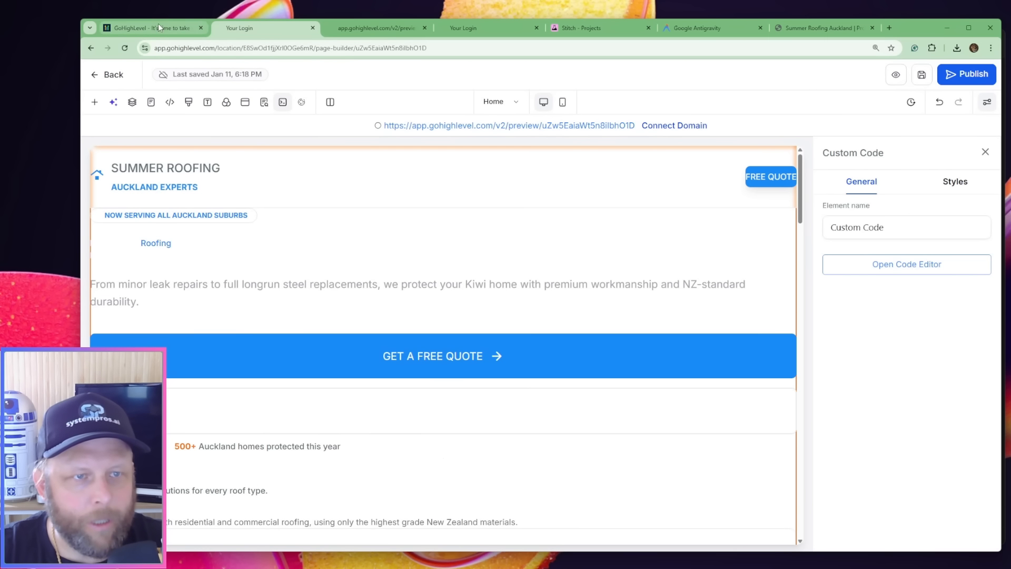
left_click(121, 76)
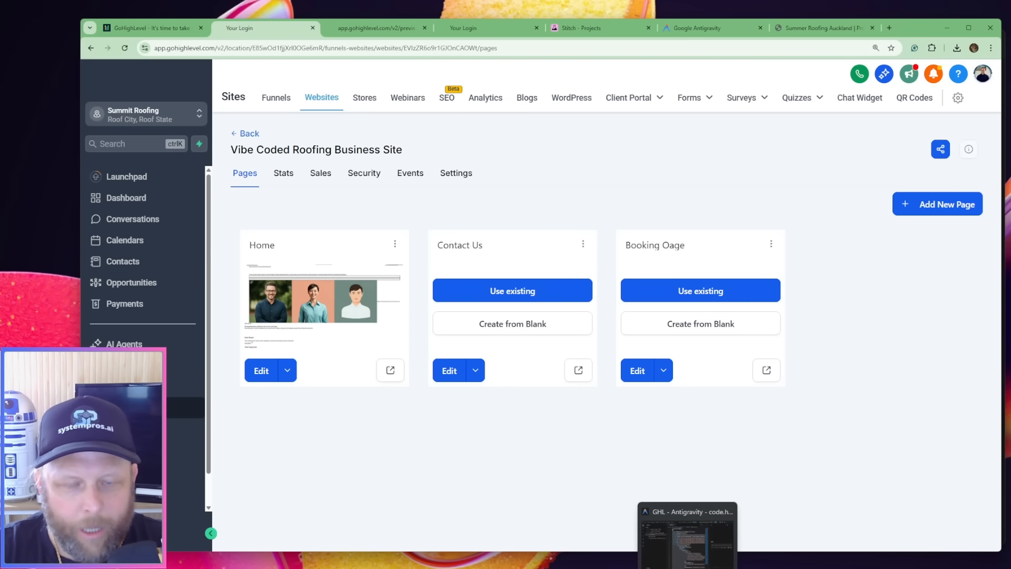
left_click(688, 564)
left_click(263, 349)
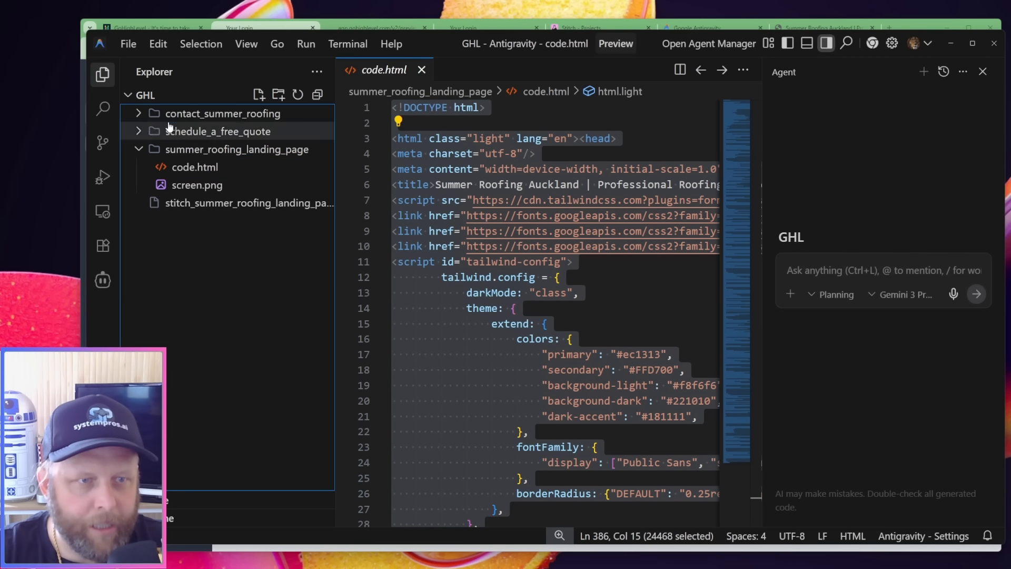
left_click(138, 131)
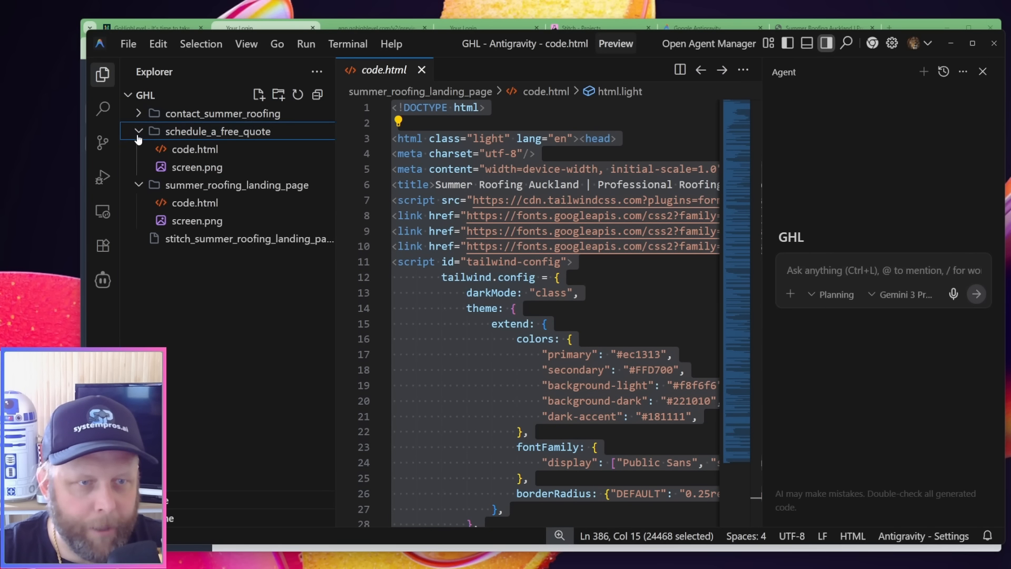
left_click(186, 151)
left_click(586, 138)
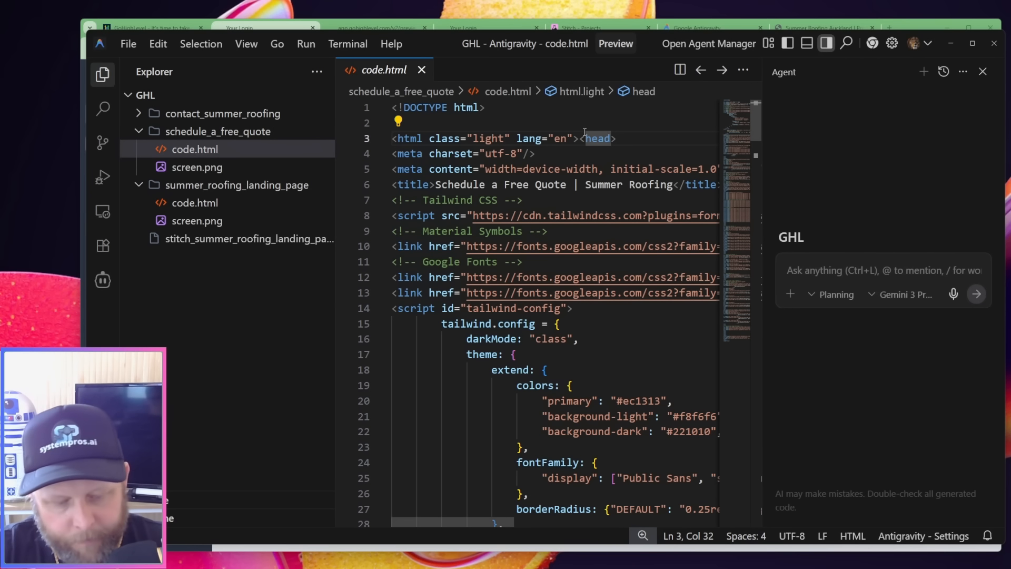
key("ctrl+a")
key("alt+Tab")
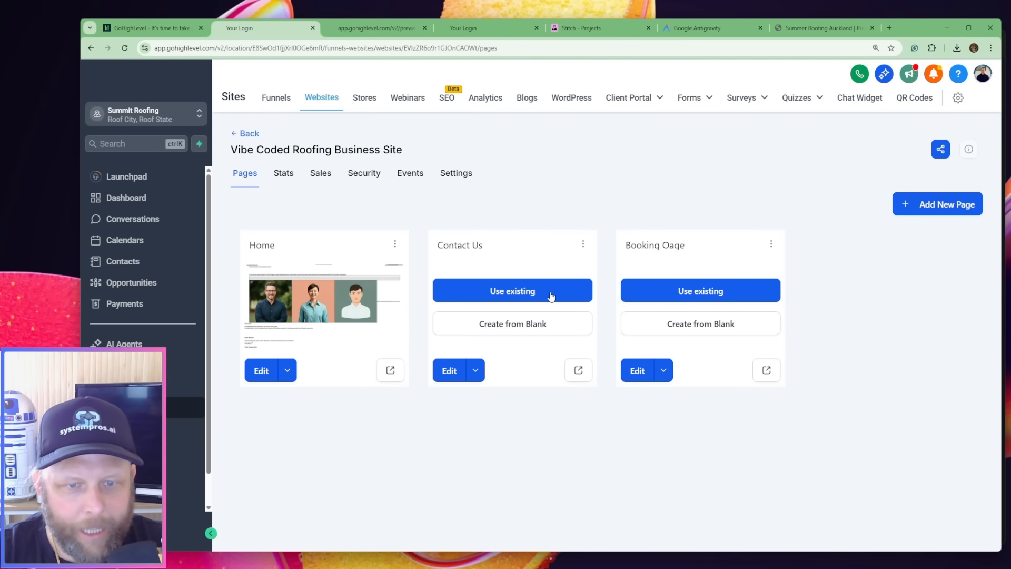
Create the Contact Us page from blank, add a blank section to it, and close the Ask AI assistant
left_click(540, 326)
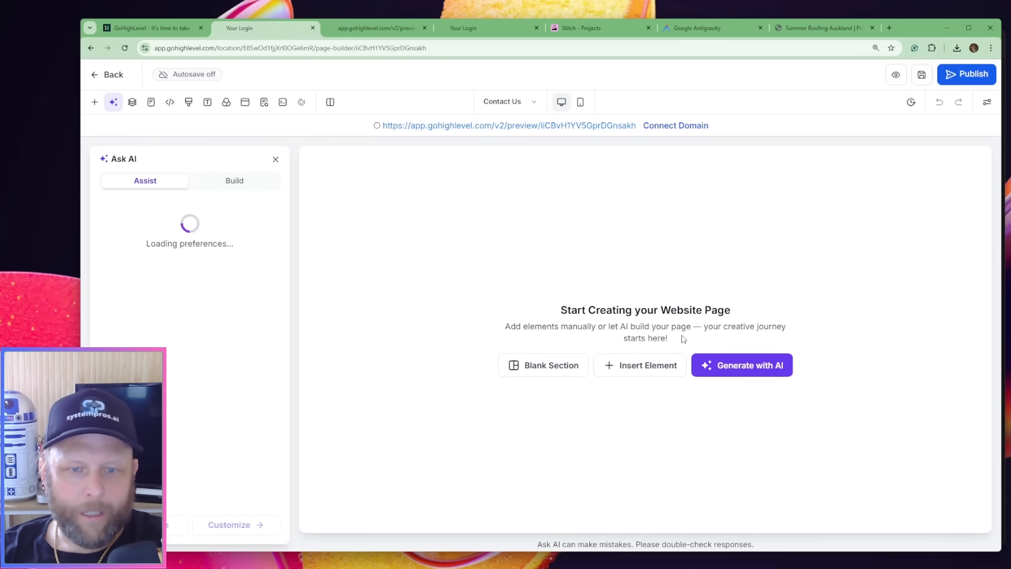
left_click(536, 371)
left_click(271, 185)
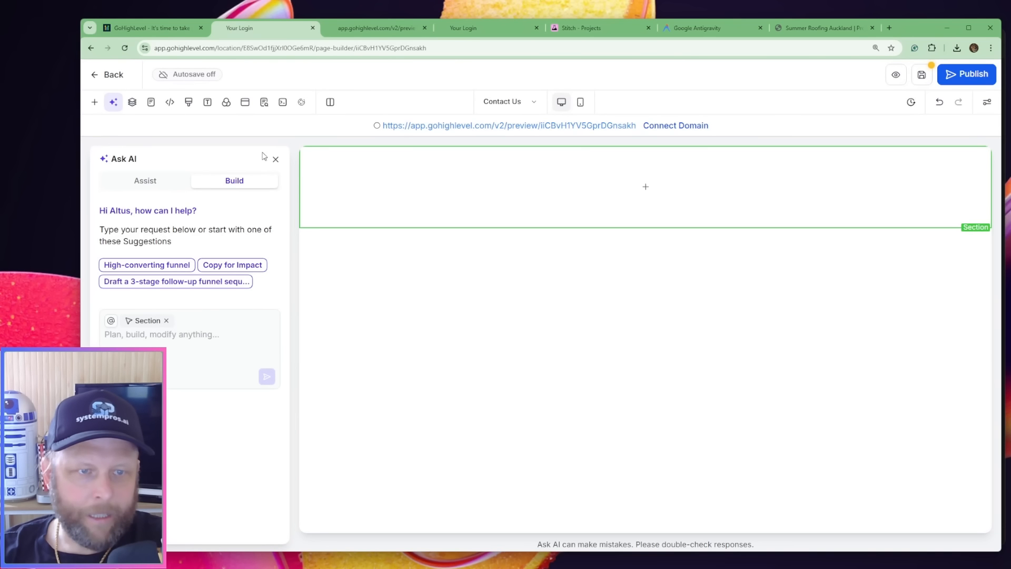
left_click(275, 159)
Allow rows to take the entire width of the Contact Us section, and set its top and bottom padding to 0 px
left_click(628, 194)
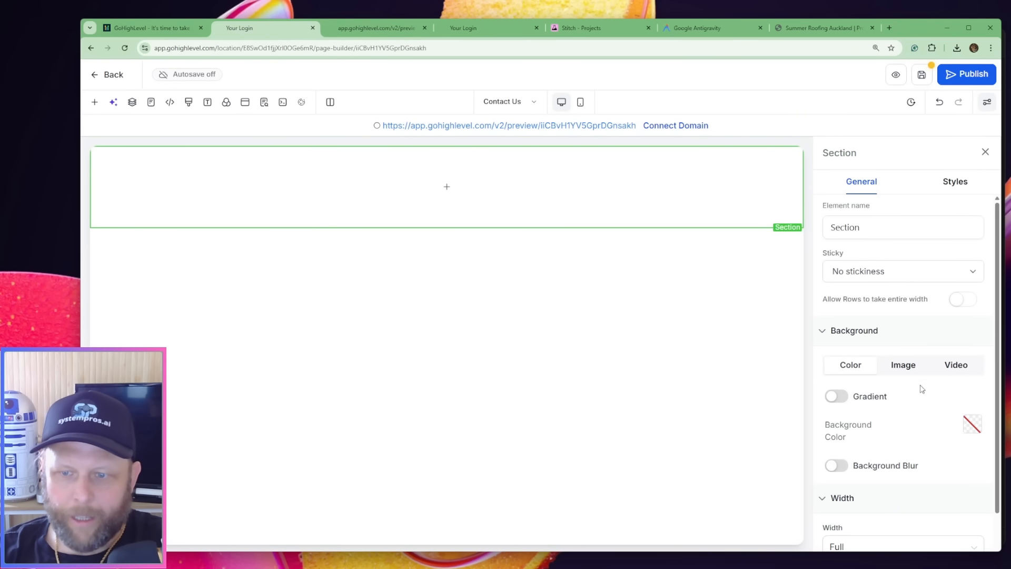
left_click(964, 300)
scroll(925, 422, "down", 1)
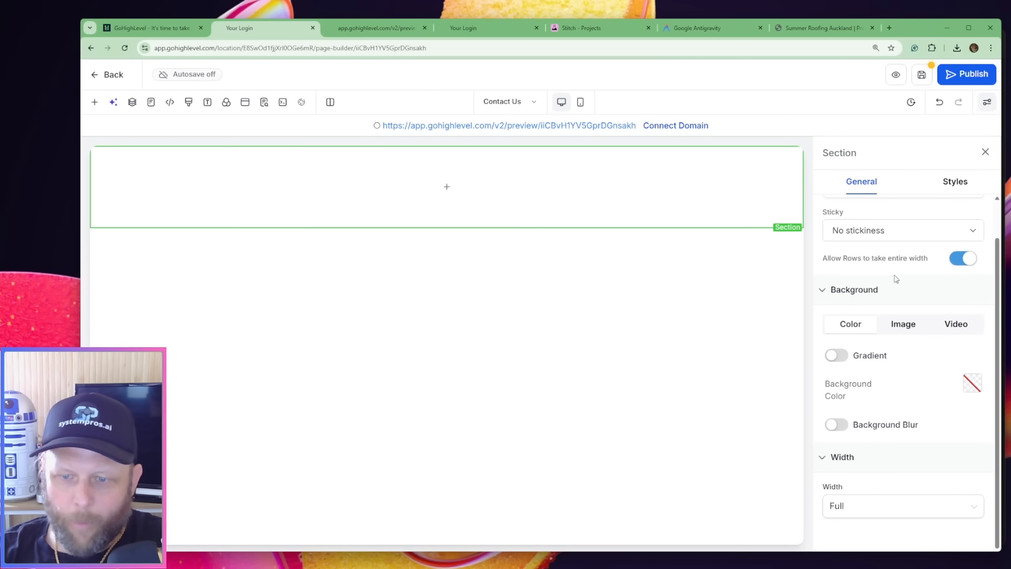
left_click(956, 181)
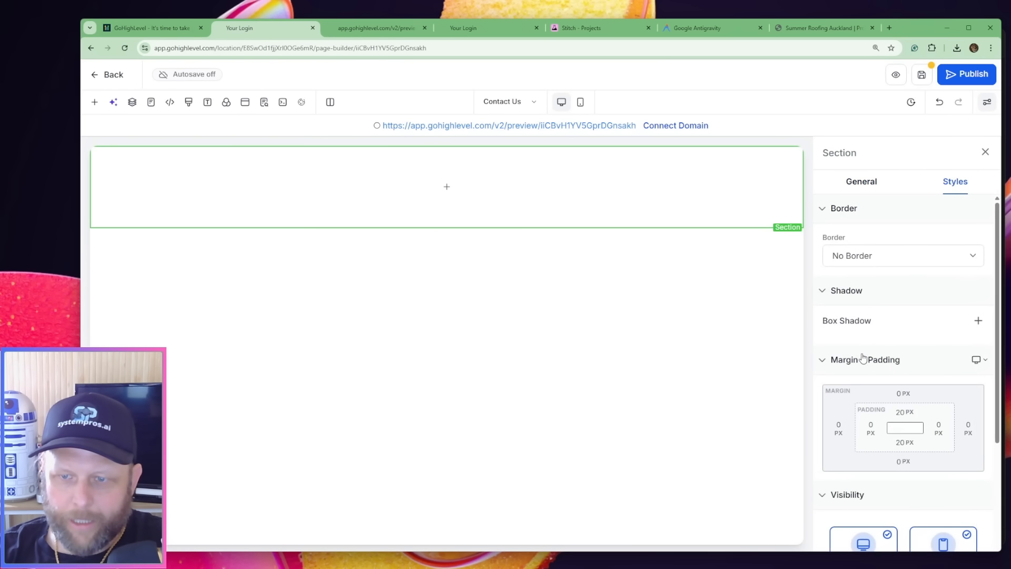
left_click(902, 413)
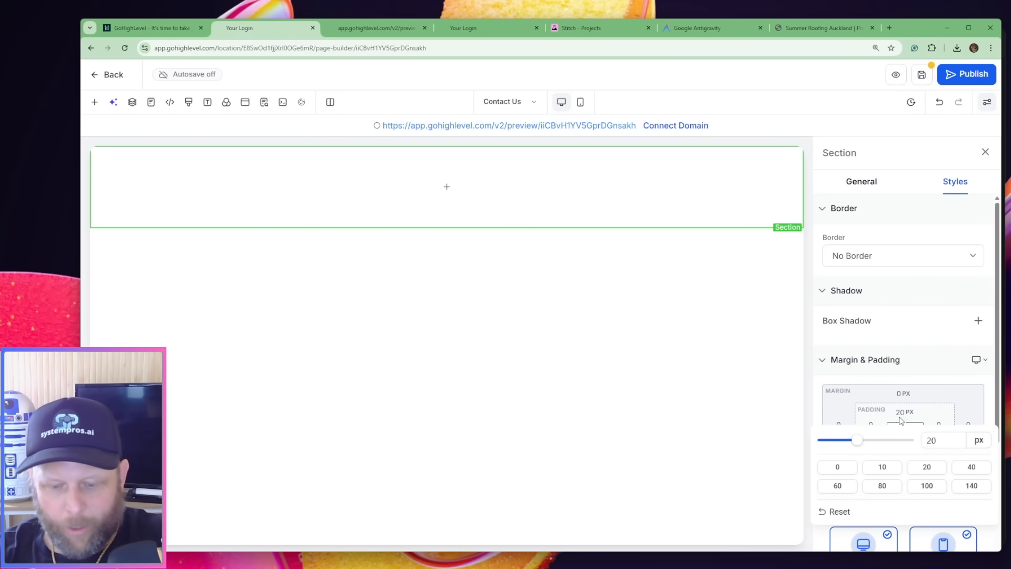
double_click(940, 444)
type("0")
left_click(929, 429)
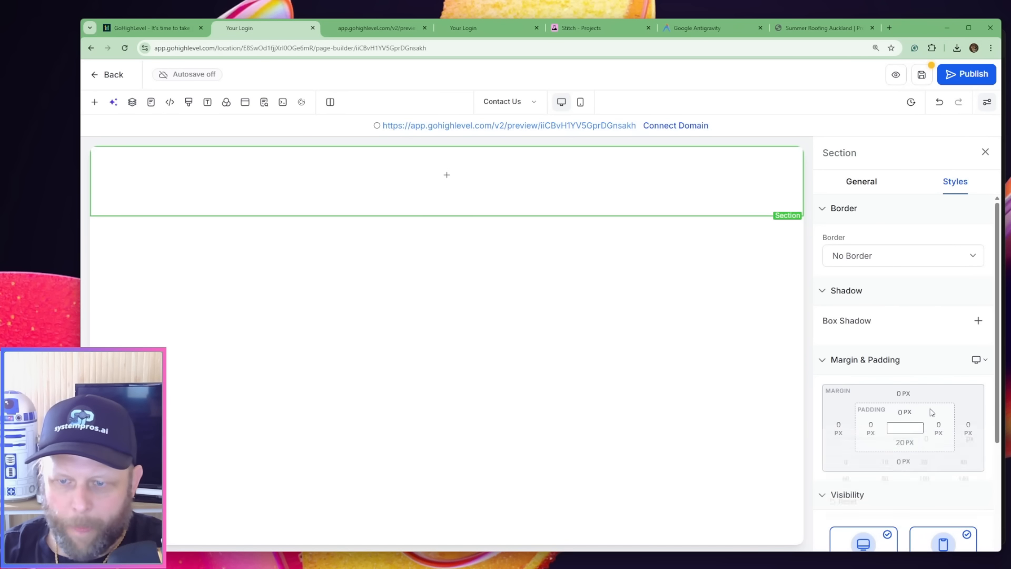
left_click(903, 442)
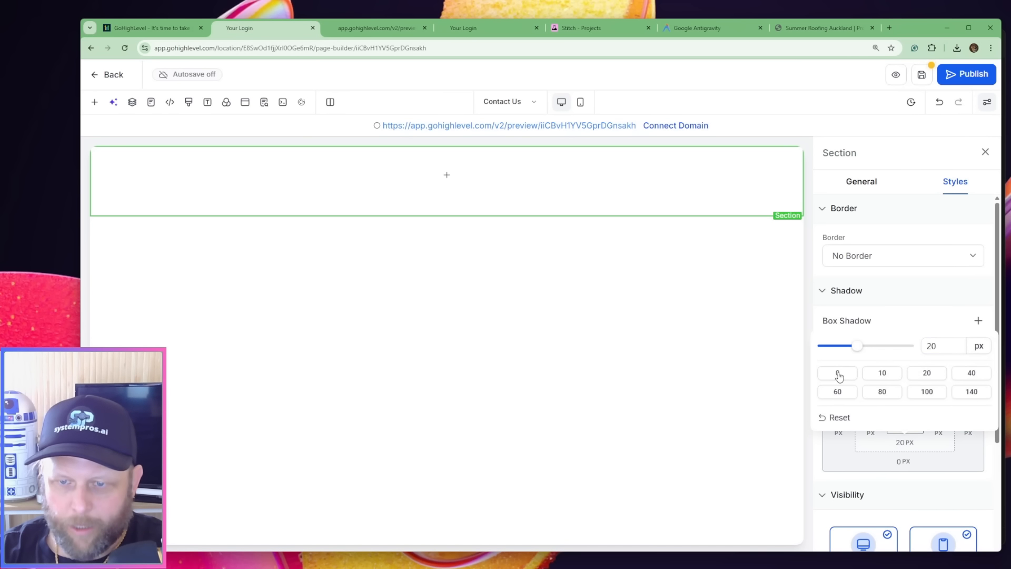
left_click(838, 372)
Add a 1 Column row inside the Contact Us page's section
left_click(452, 178)
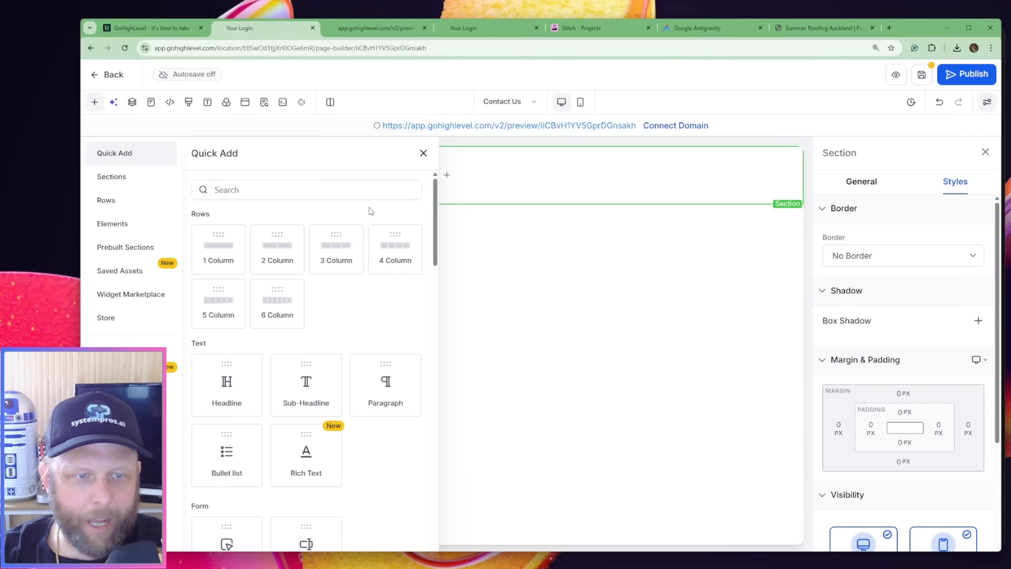
left_click(217, 240)
left_click(619, 162)
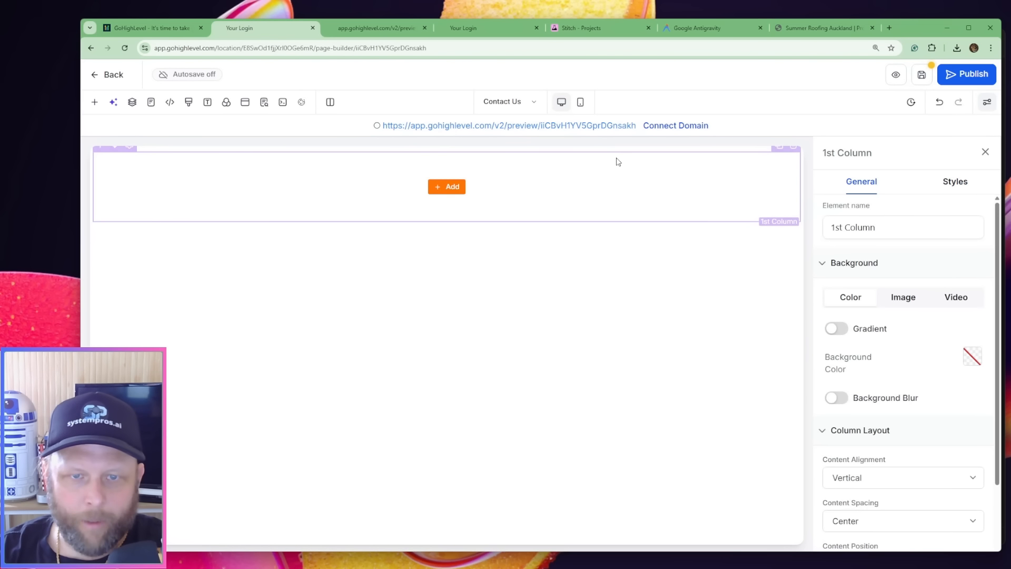
Set the 1 Column Row's left, right, top and bottom padding to 0 px
left_click(619, 152)
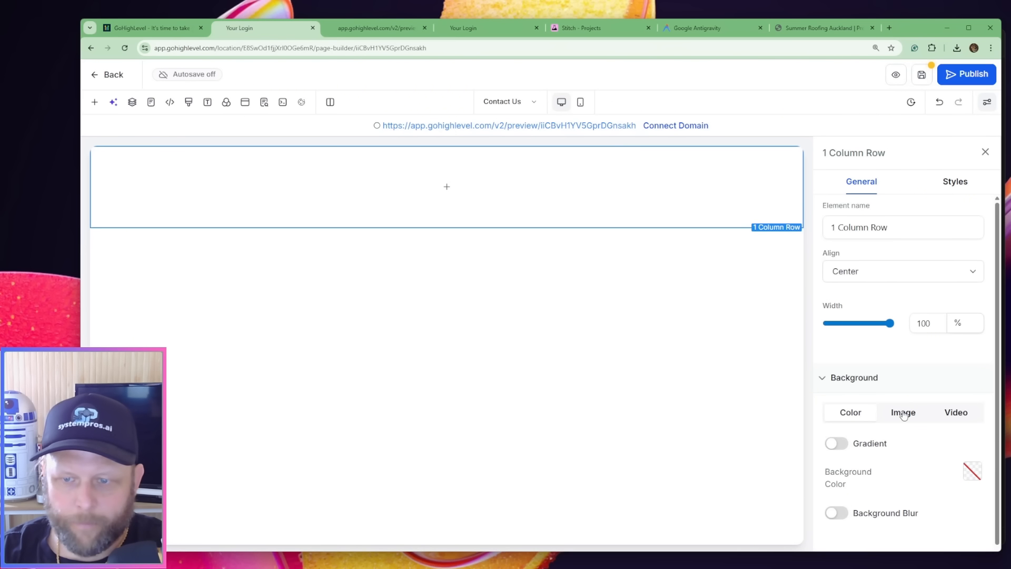
scroll(917, 337, "down", 1)
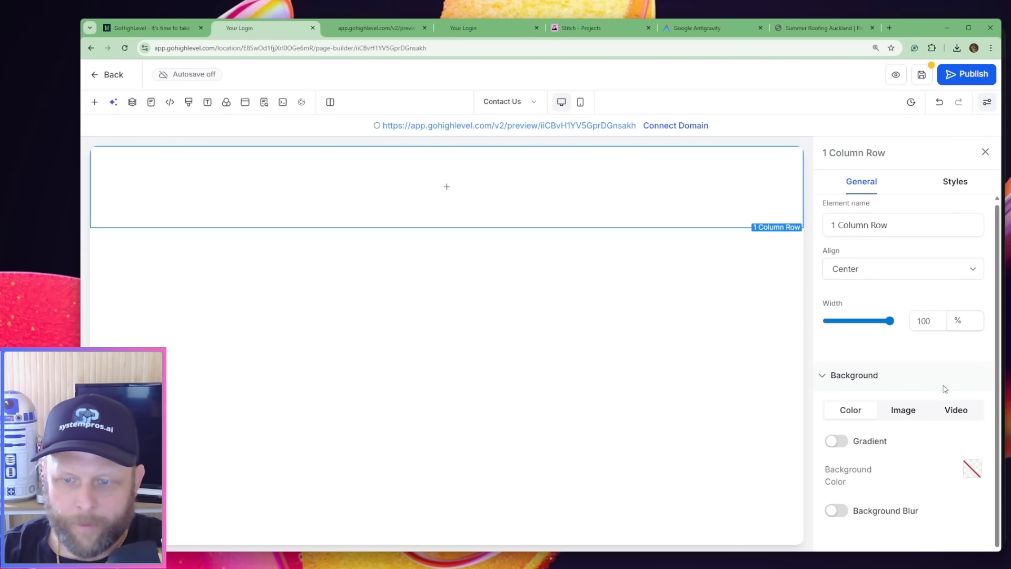
left_click(955, 182)
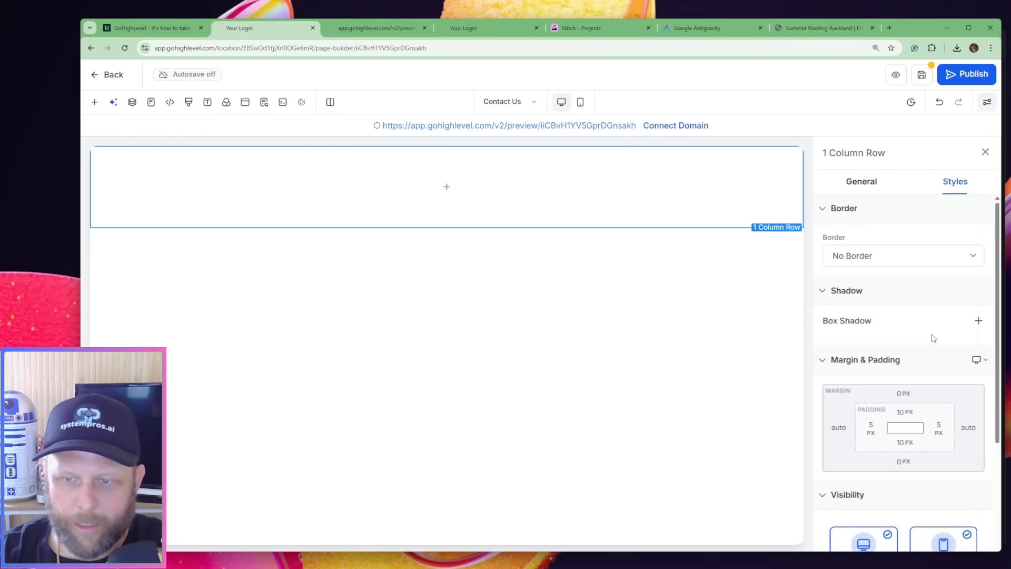
left_click(877, 432)
type("0")
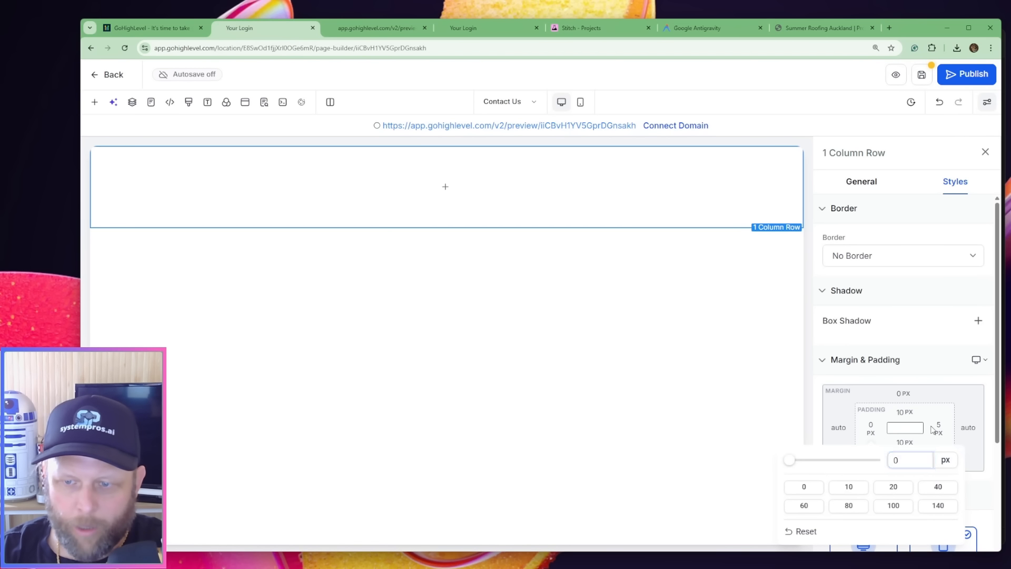
left_click(937, 428)
type("0")
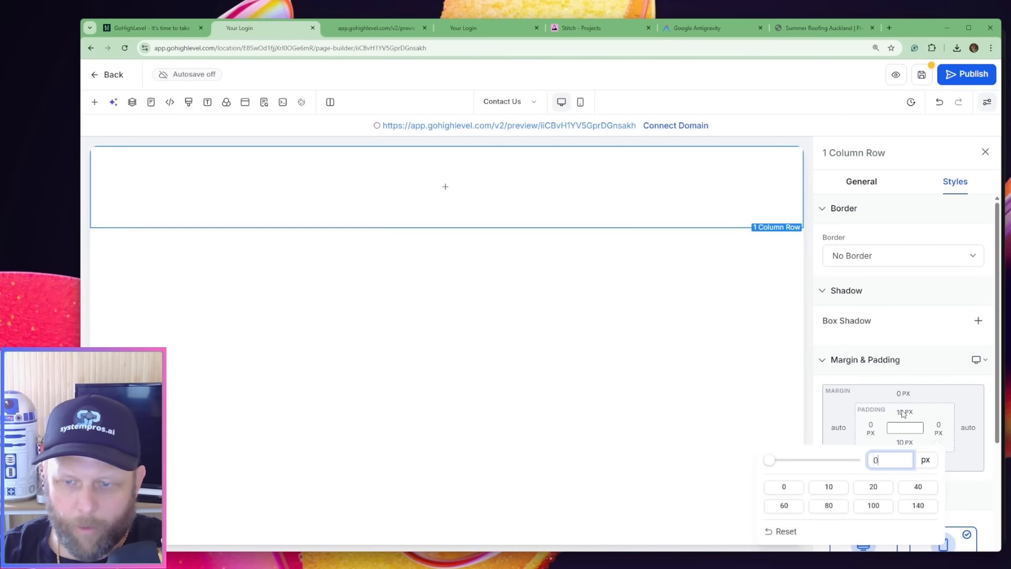
left_click(904, 414)
left_click(904, 413)
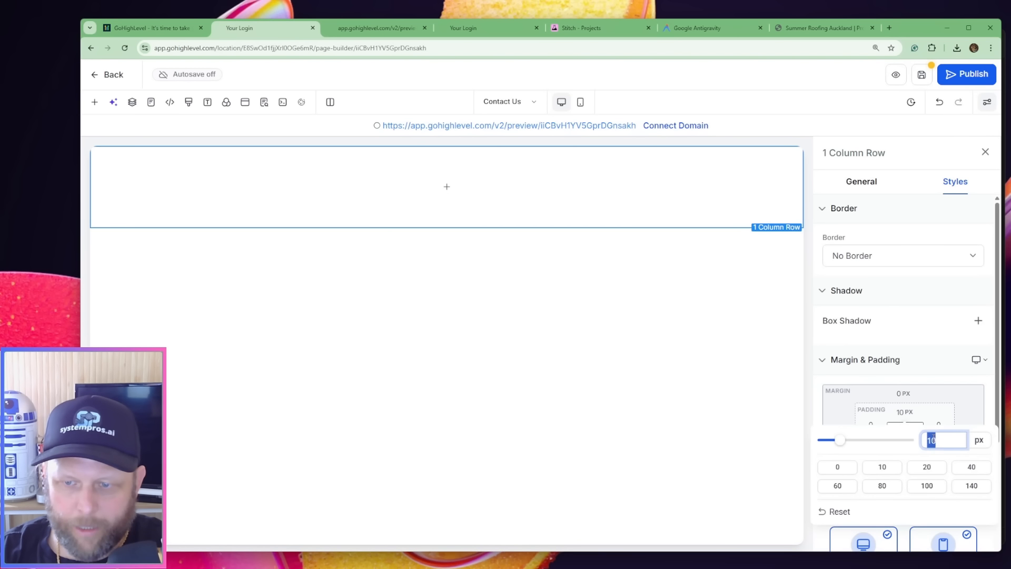
type("0")
scroll(906, 369, "down", 3)
key("Return")
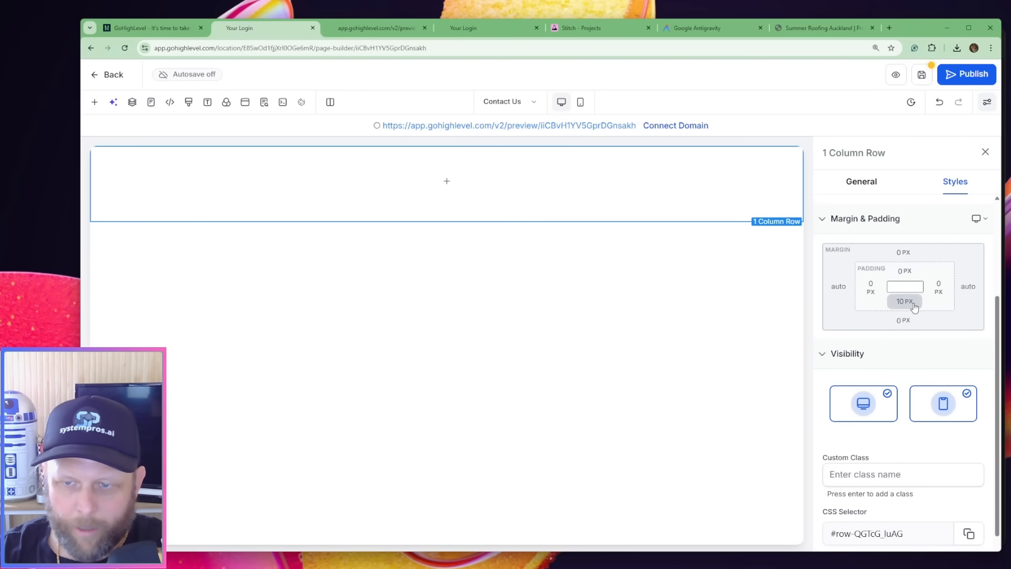
left_click(905, 306)
type("0")
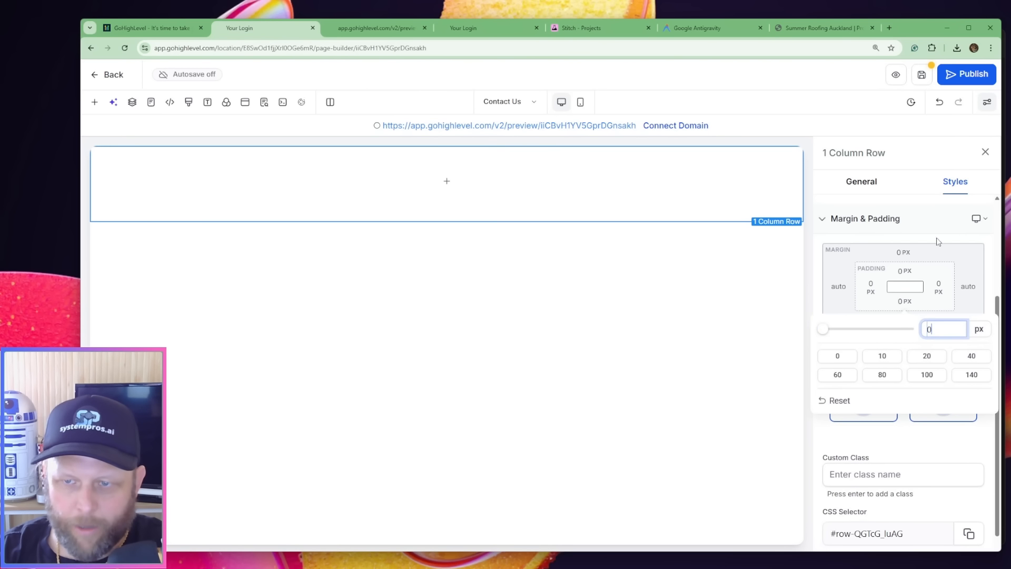
key("Return")
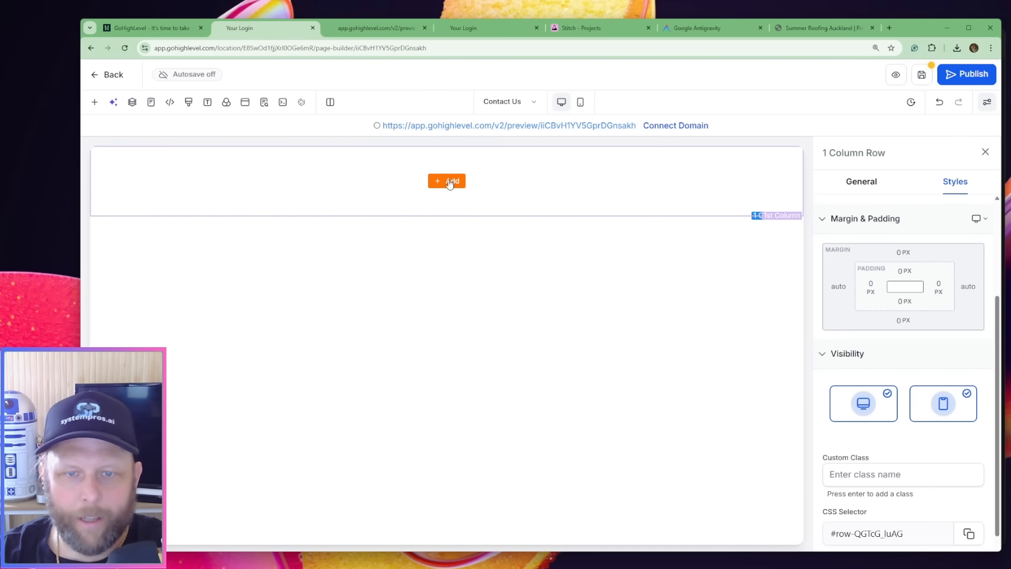
Set the top and right padding of the 1st Column on the Contact Us page to 0 px
left_click(559, 173)
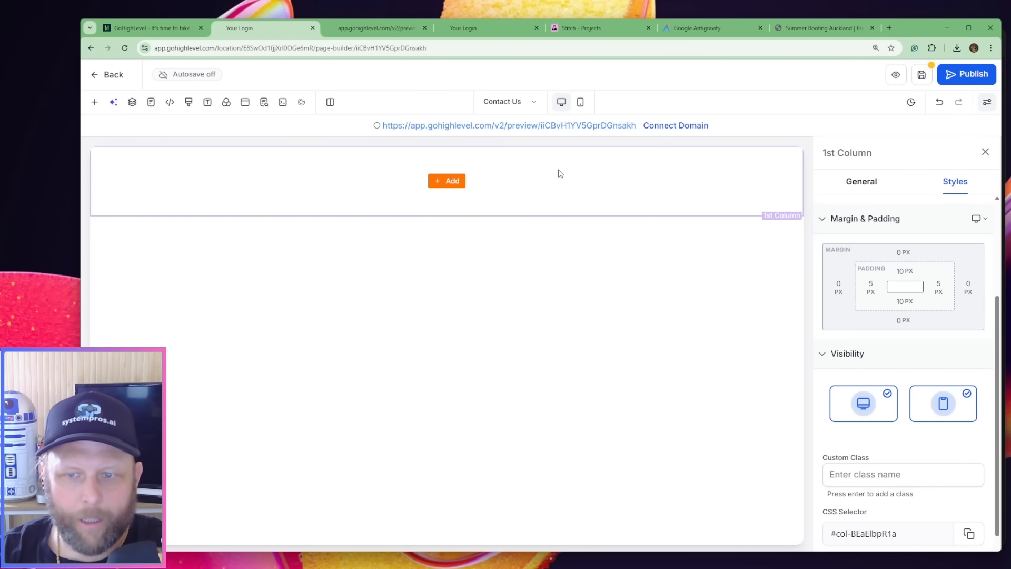
left_click(904, 270)
double_click(943, 299)
type("0")
key("Return")
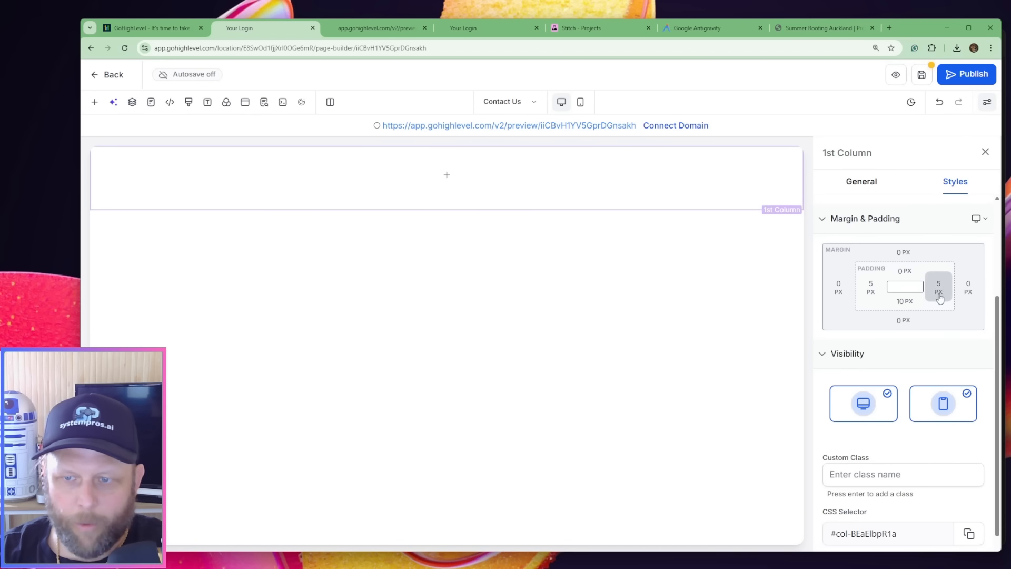
left_click(939, 288)
double_click(879, 319)
type("0")
key("Return")
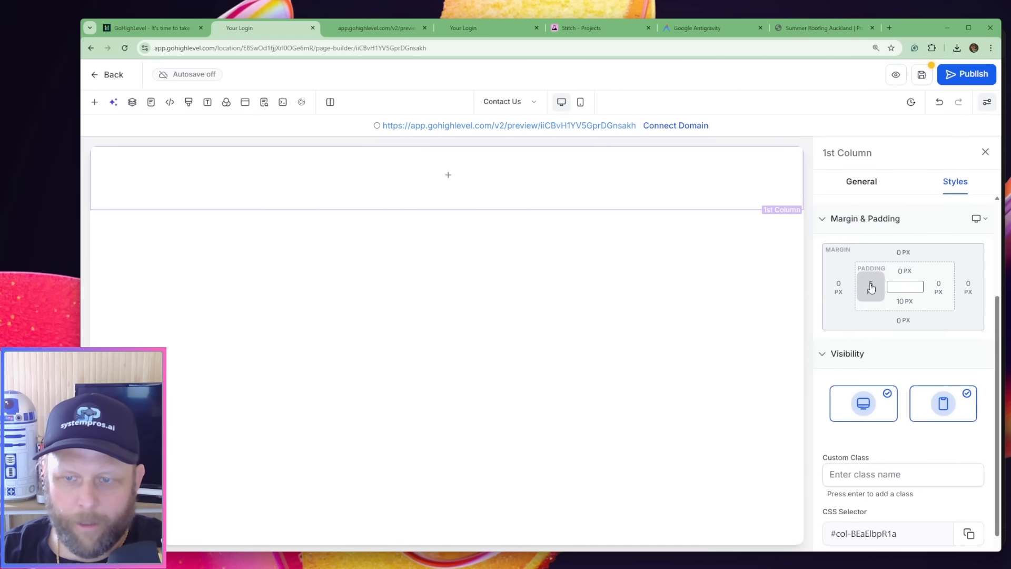
Set the 1st Column's left and bottom padding to 0 px
left_click(872, 287)
double_click(897, 319)
type("0")
key("Return")
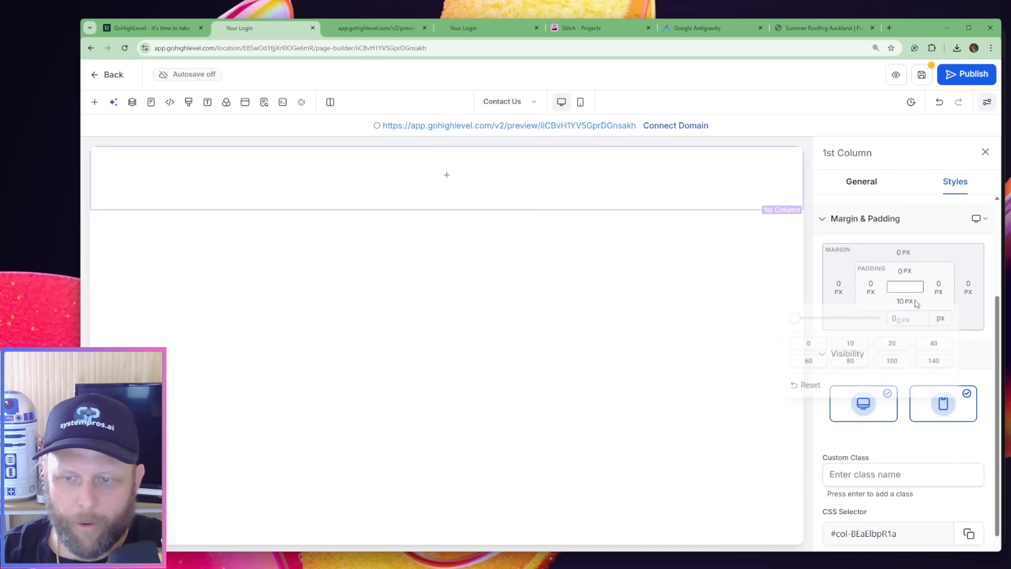
left_click(902, 301)
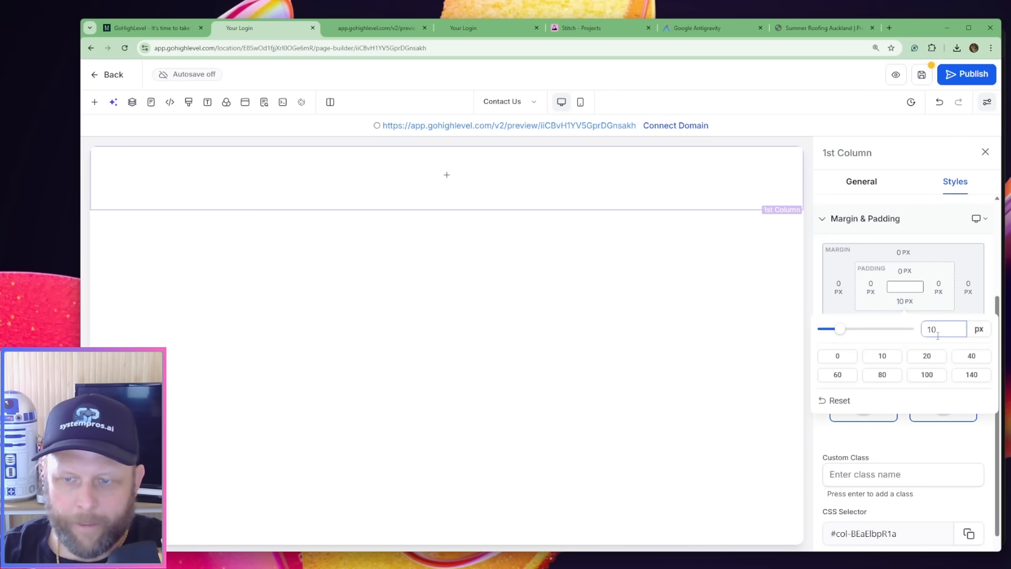
double_click(938, 331)
type("0")
key("Return")
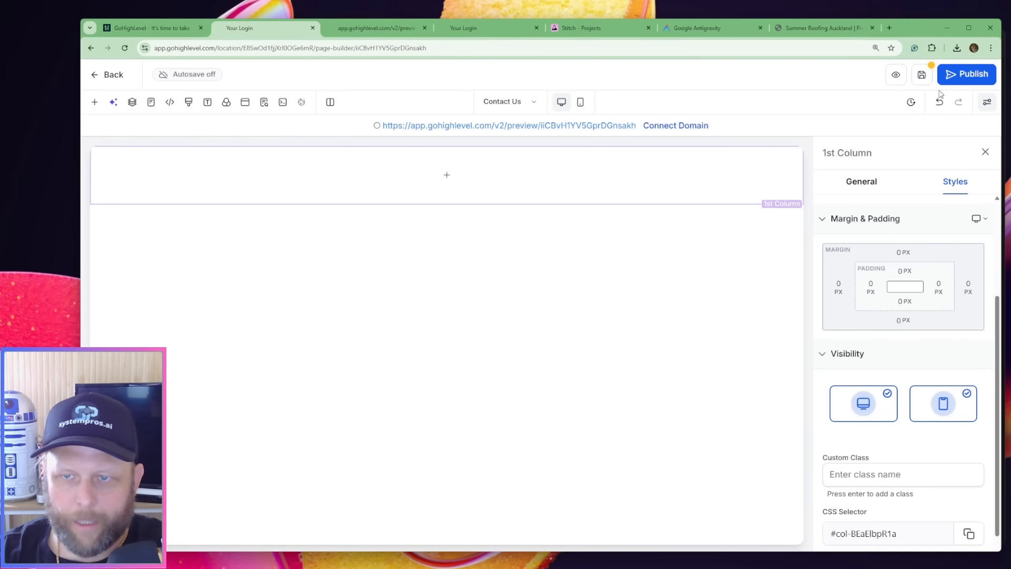
Search the elements for "code" and add a Code element to the Contact Us page's column
left_click(447, 175)
left_click(206, 193)
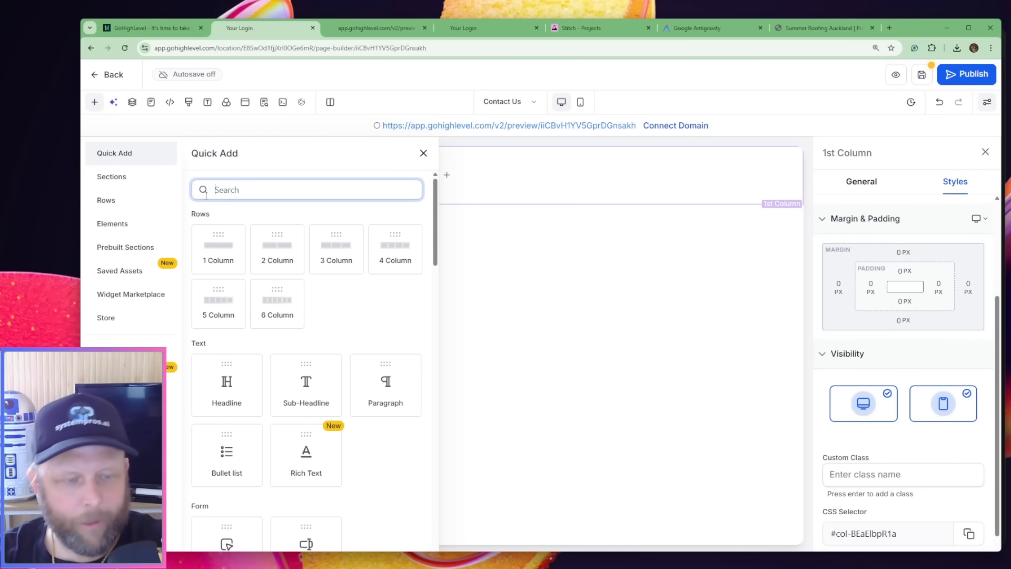
type("code")
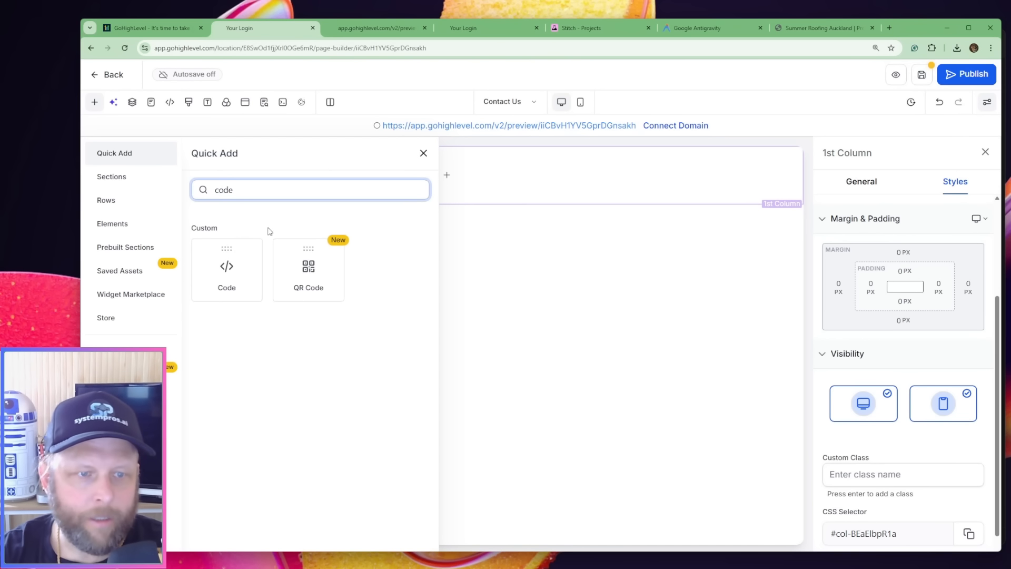
left_click(221, 271)
Paste the copied contact page HTML into the Custom Code element's code editor, and save the code and the page
left_click(906, 264)
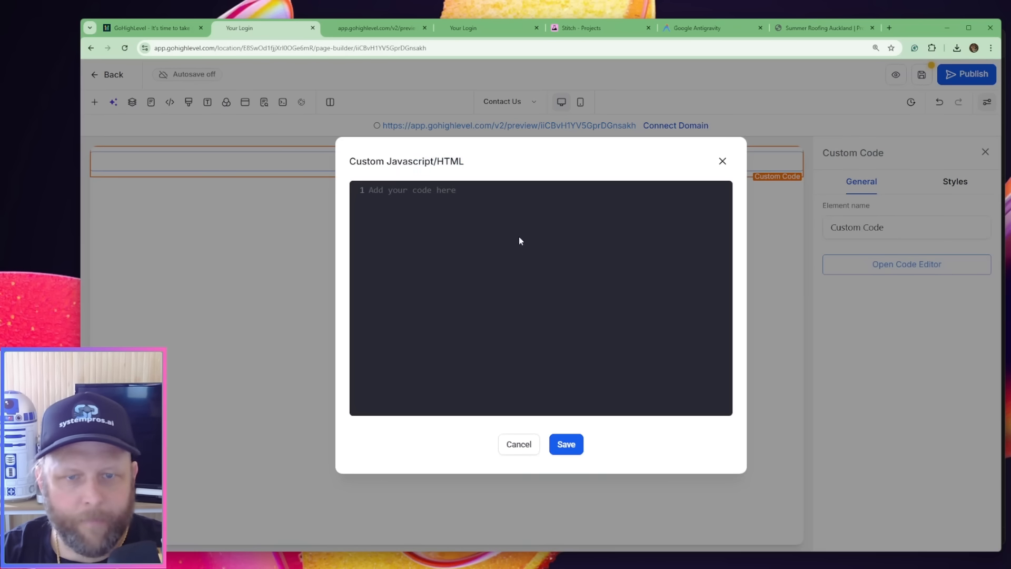
key("ctrl+v")
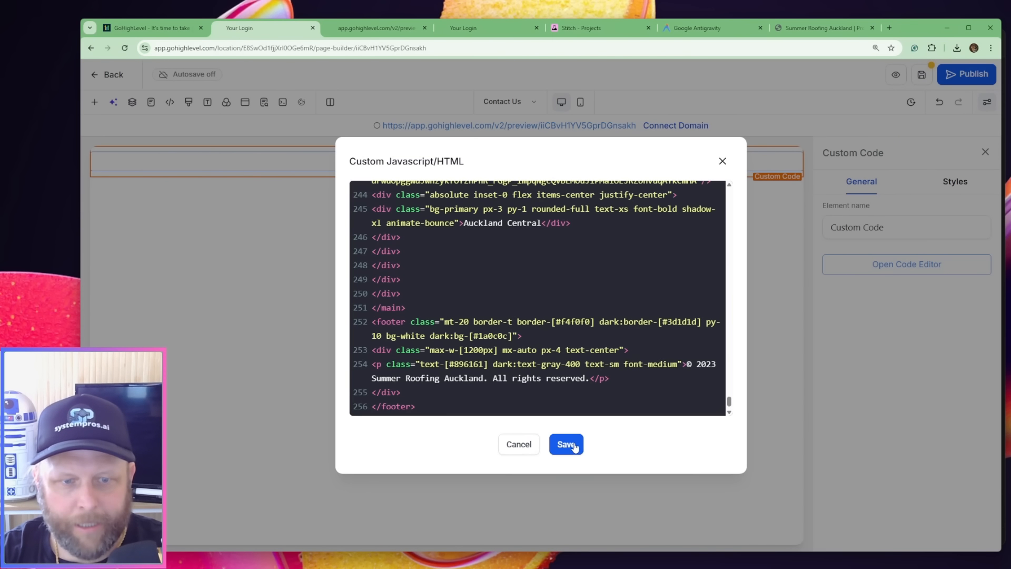
left_click(566, 445)
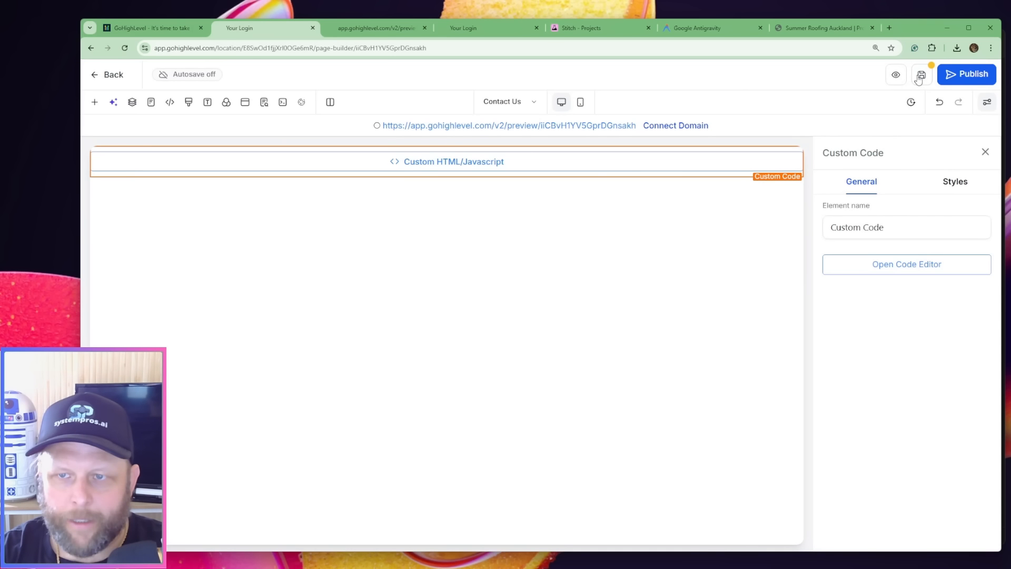
left_click(920, 77)
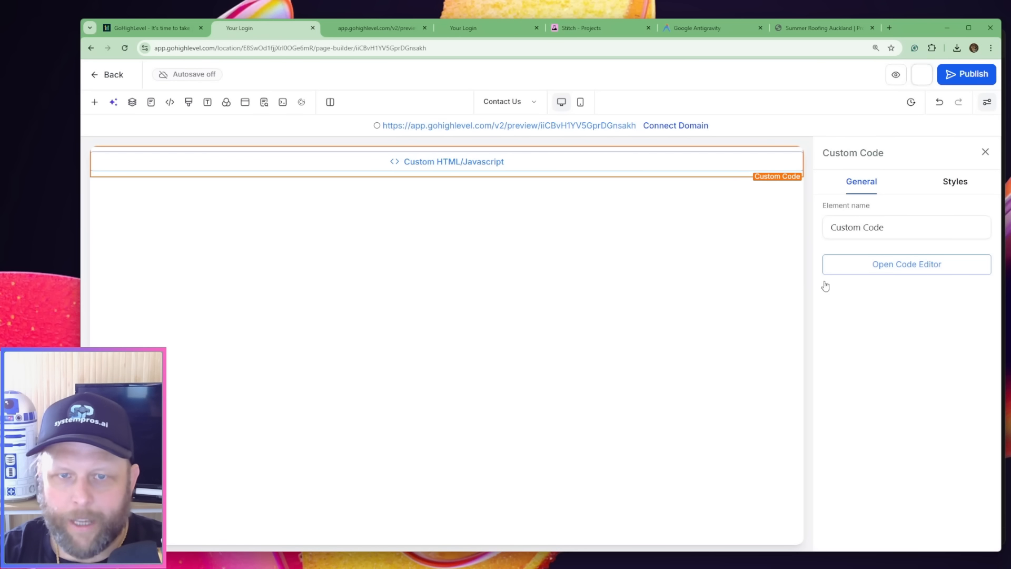
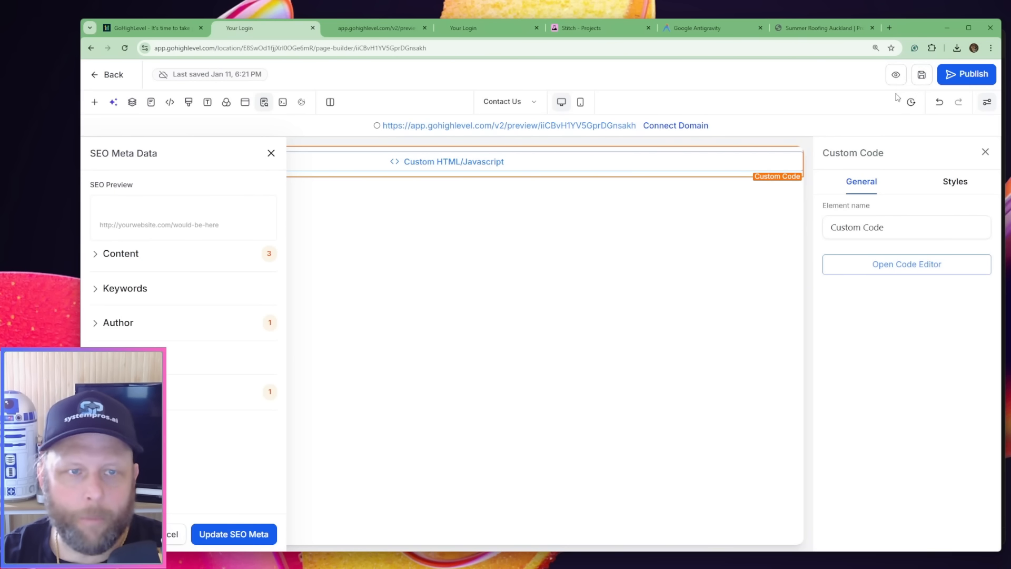
Preview the Contact Us page and look through its quote booking layout
left_click(896, 74)
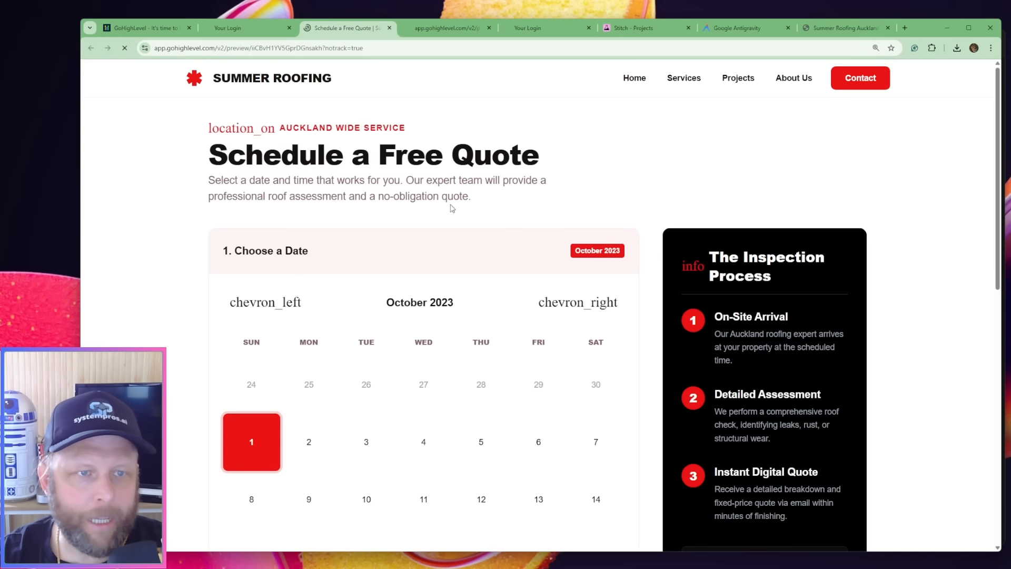
scroll(304, 300, "down", 3)
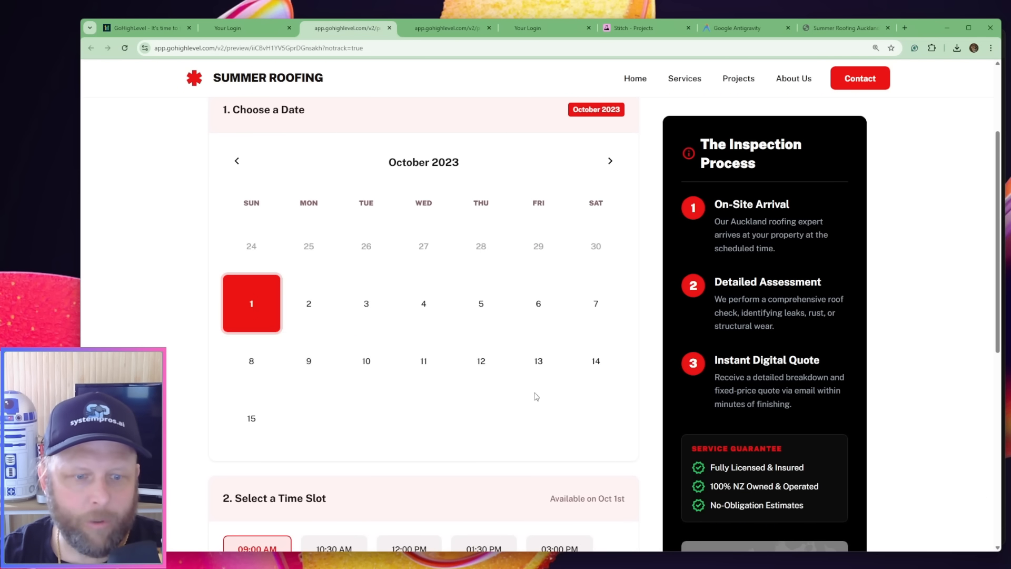
scroll(536, 397, "down", 4)
scroll(424, 316, "down", 2)
scroll(424, 316, "up", 9)
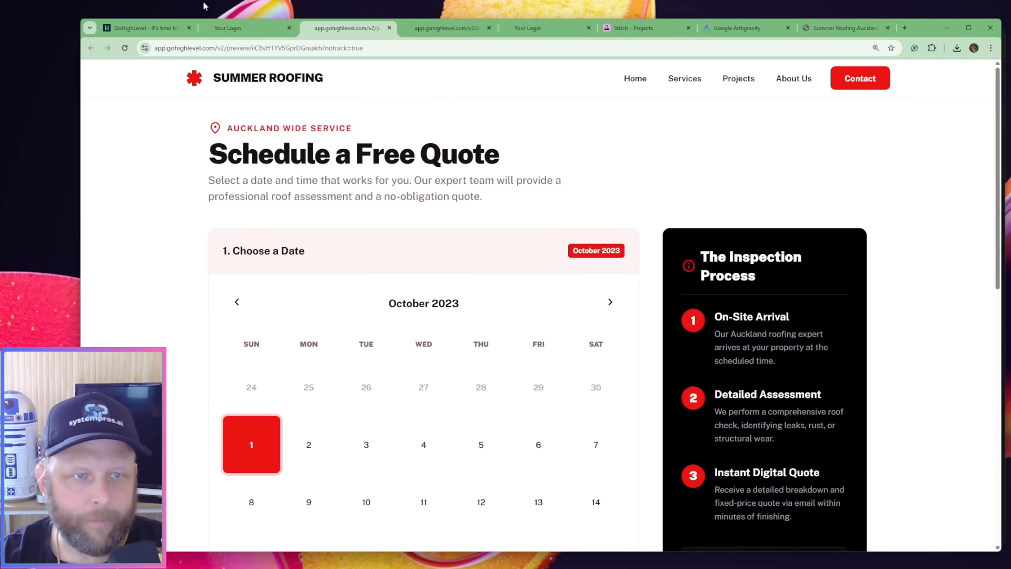
Return to the site's page list, create the Booking Oage page from blank, and add a blank section to it
left_click(228, 28)
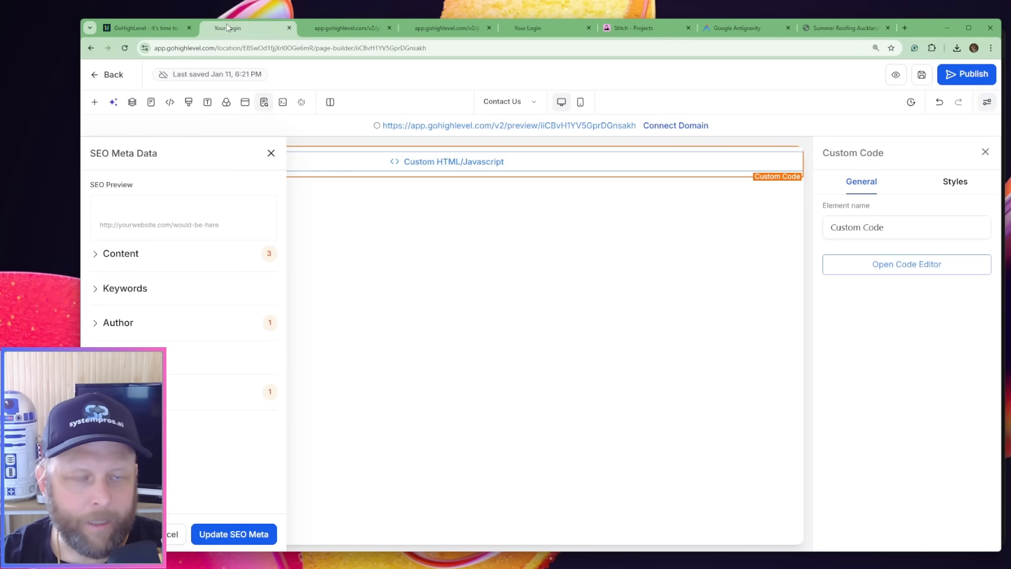
left_click(114, 74)
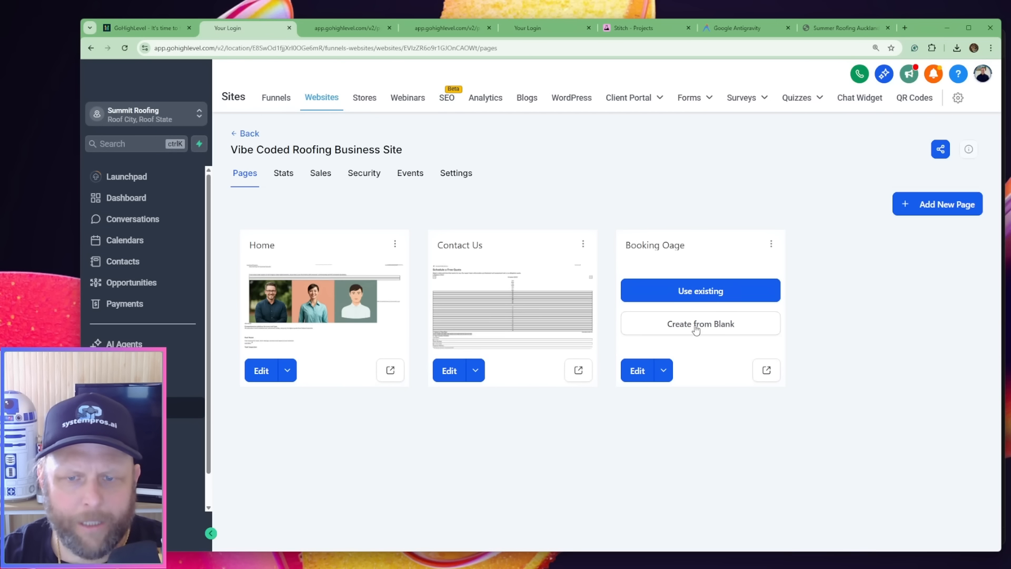
left_click(548, 308)
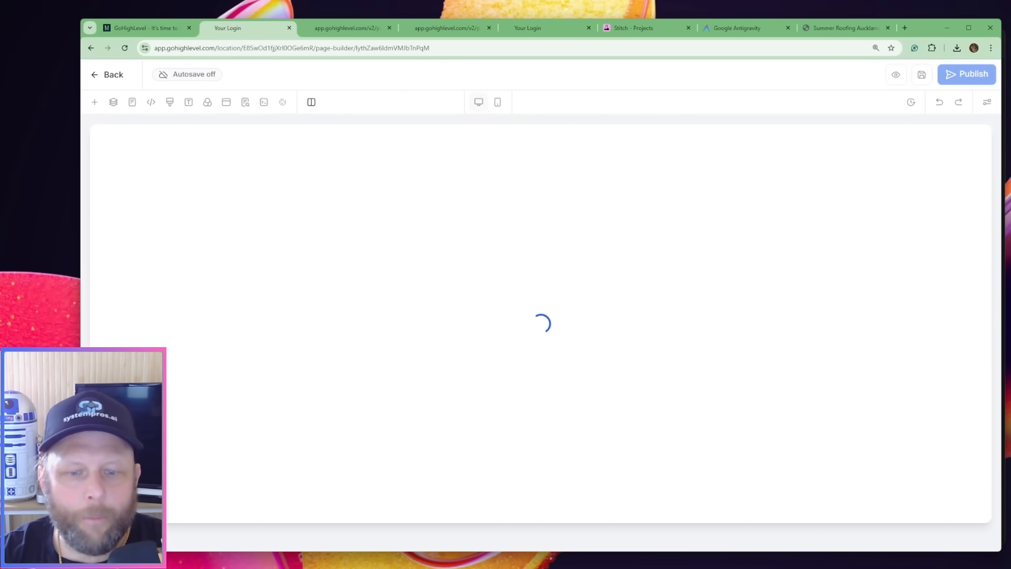
mouse_move(667, 568)
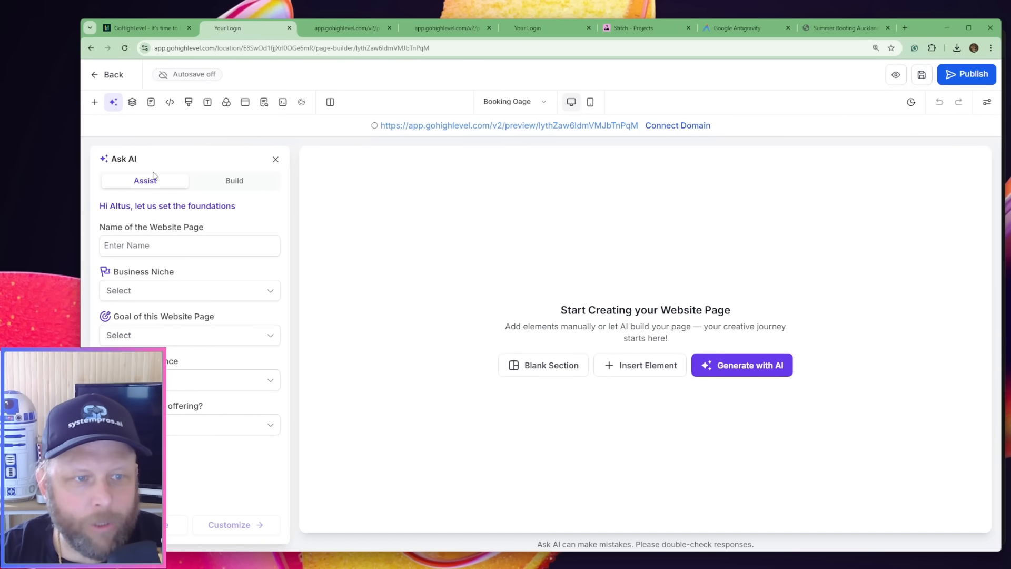
left_click(540, 368)
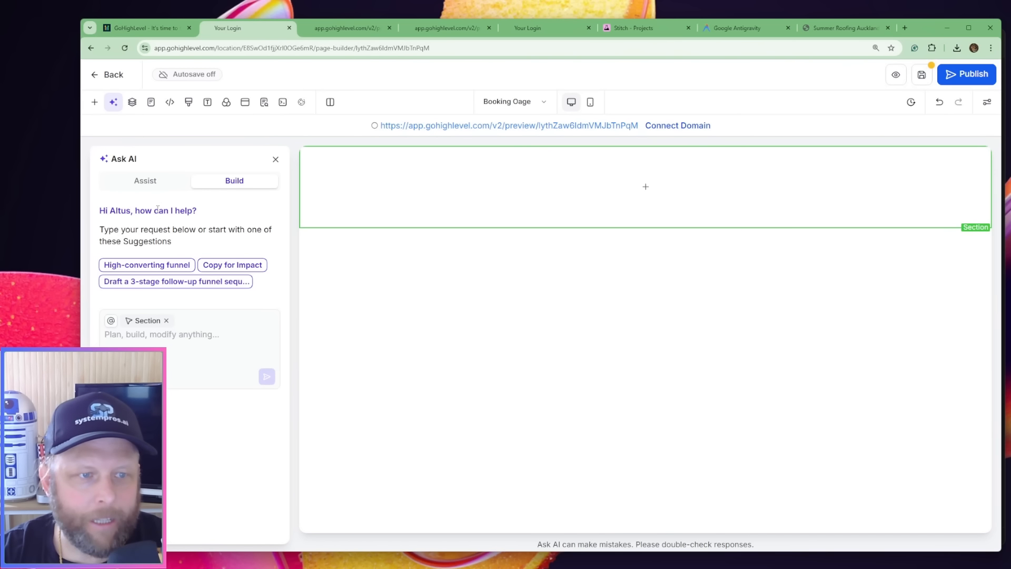
left_click(276, 161)
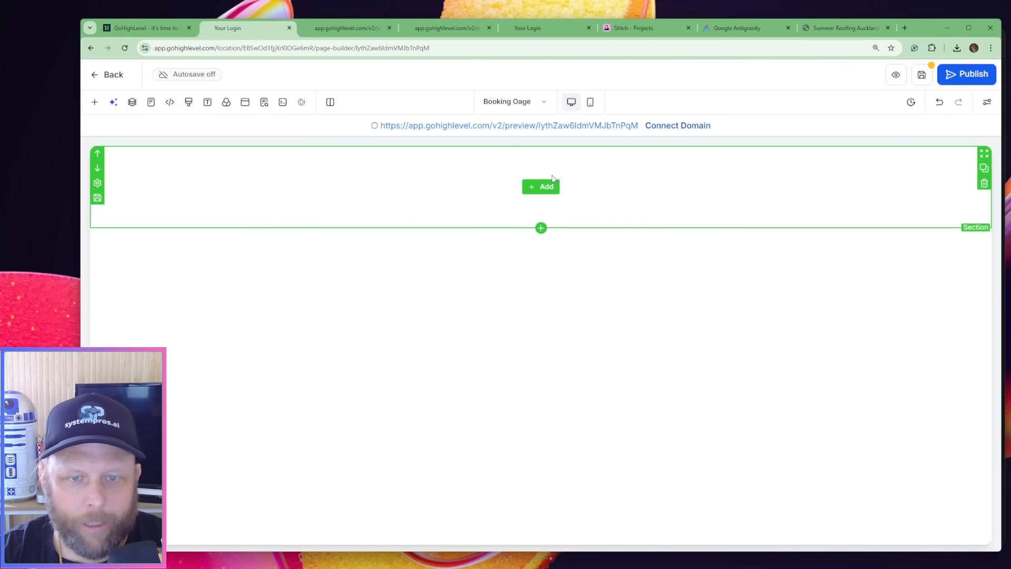
Allow rows to take the entire width in the Booking Oage page's new section
left_click(553, 185)
left_click(448, 187)
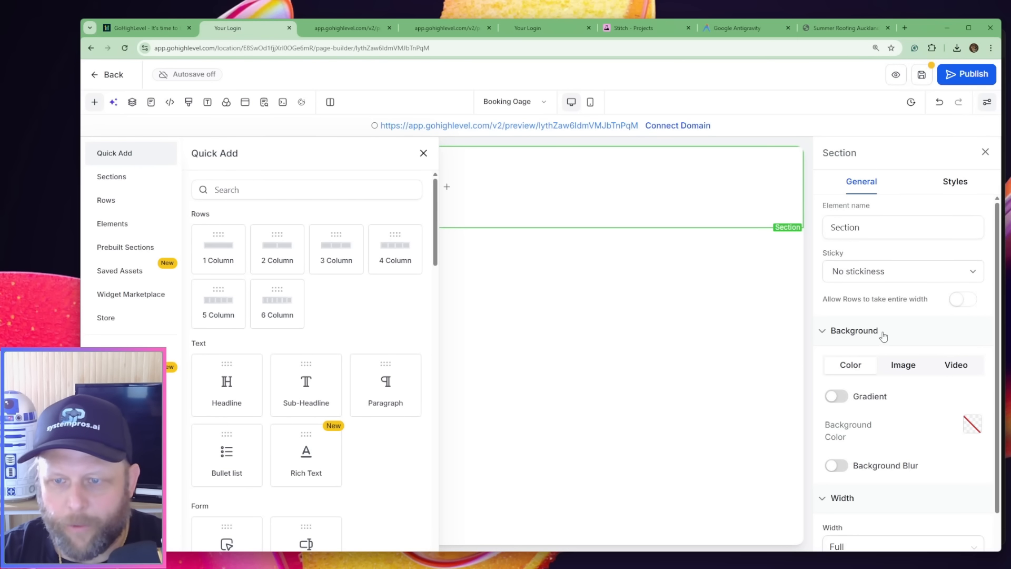
left_click(971, 304)
scroll(907, 483, "down", 1)
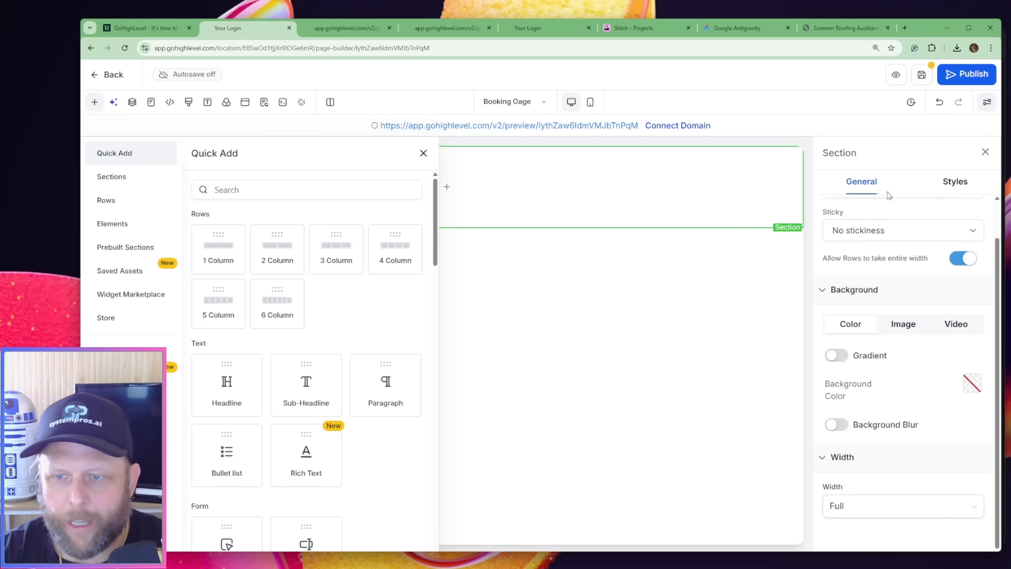
Set the section's top and bottom padding to 0 px
left_click(943, 187)
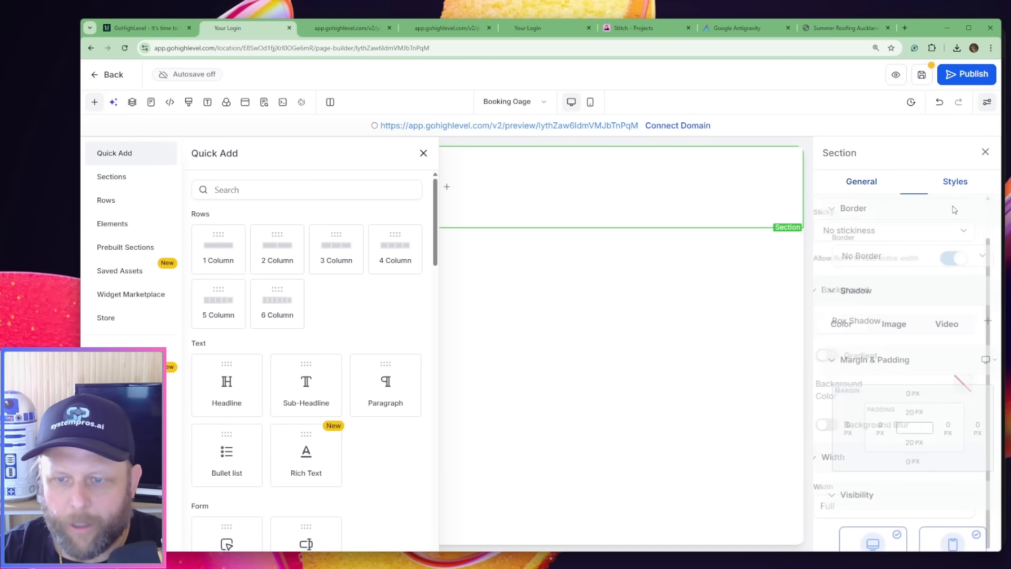
left_click(905, 411)
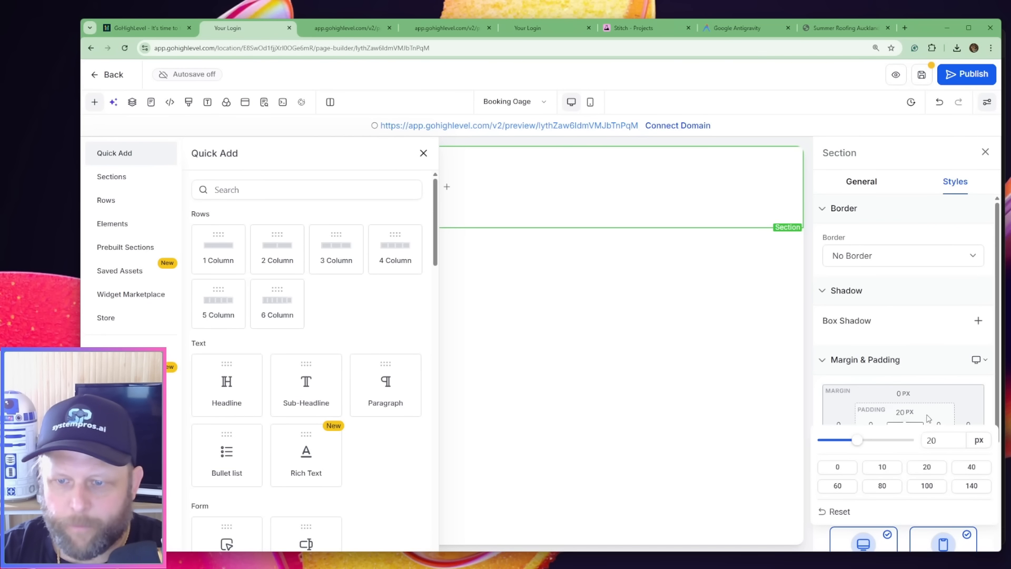
double_click(940, 440)
type("0")
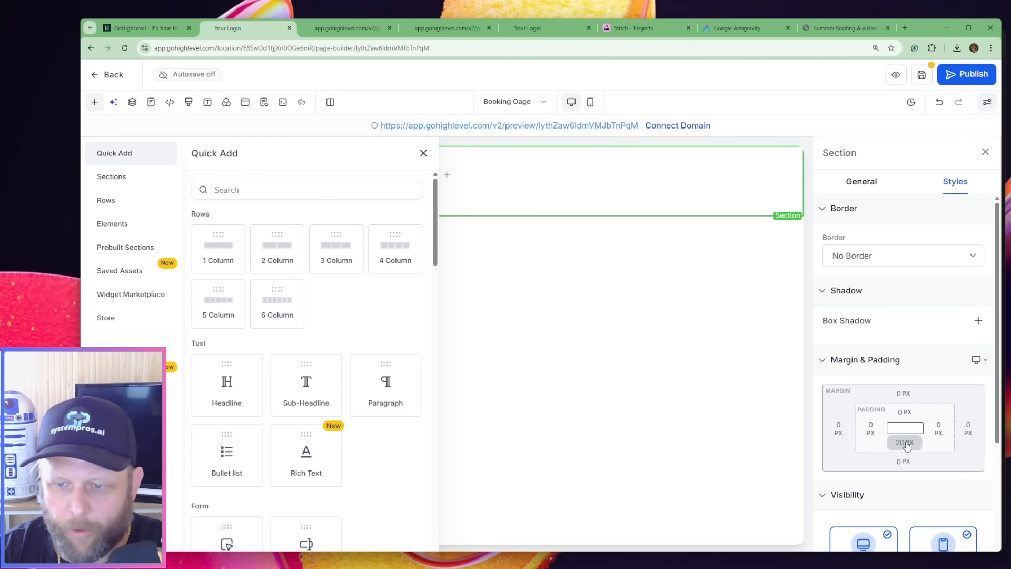
left_click(906, 444)
double_click(933, 346)
type("0")
key("Return")
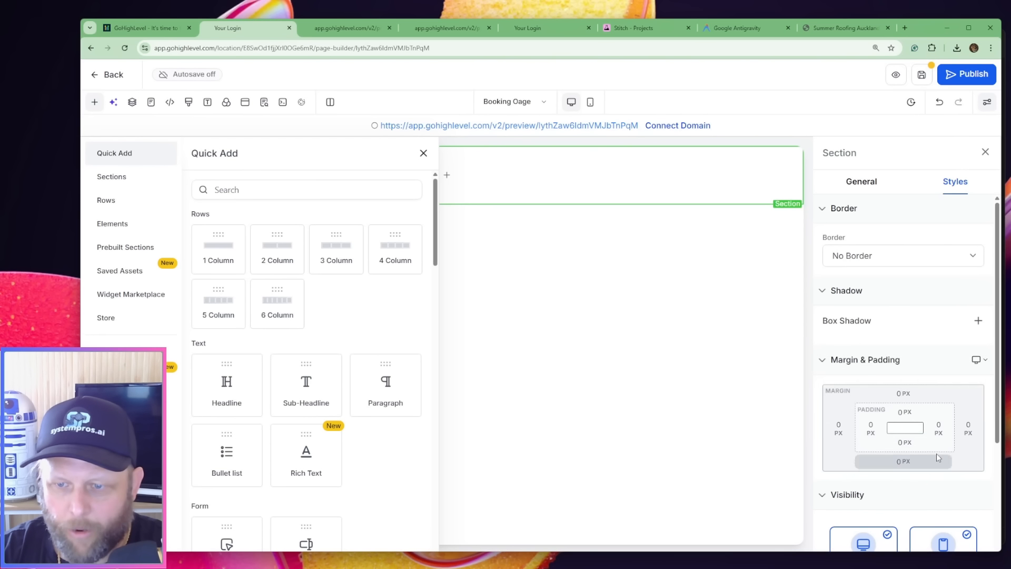
scroll(934, 316, "down", 3)
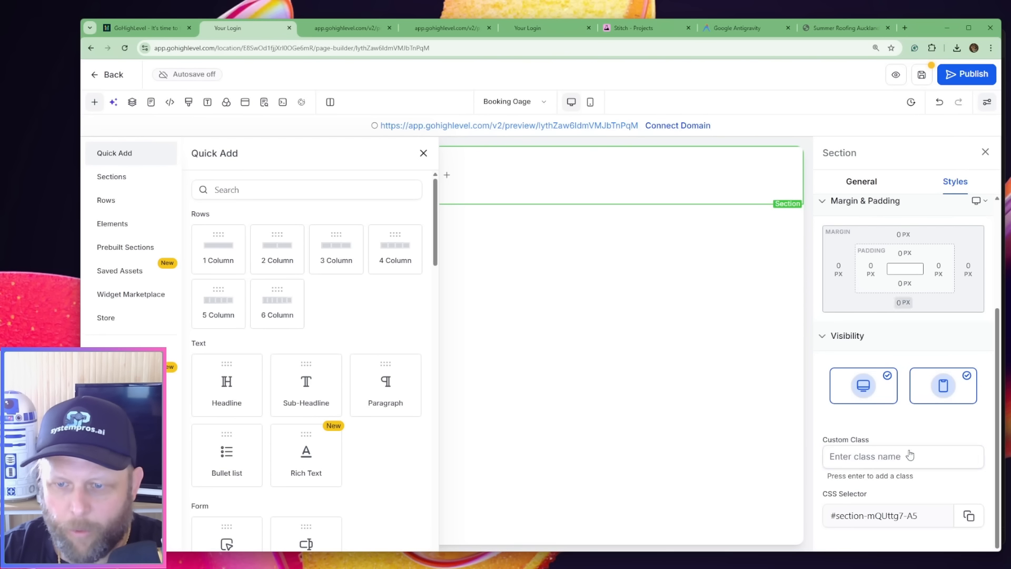
Add a 1 Column row to the section and set the row's top and right padding to 0 px
left_click(218, 248)
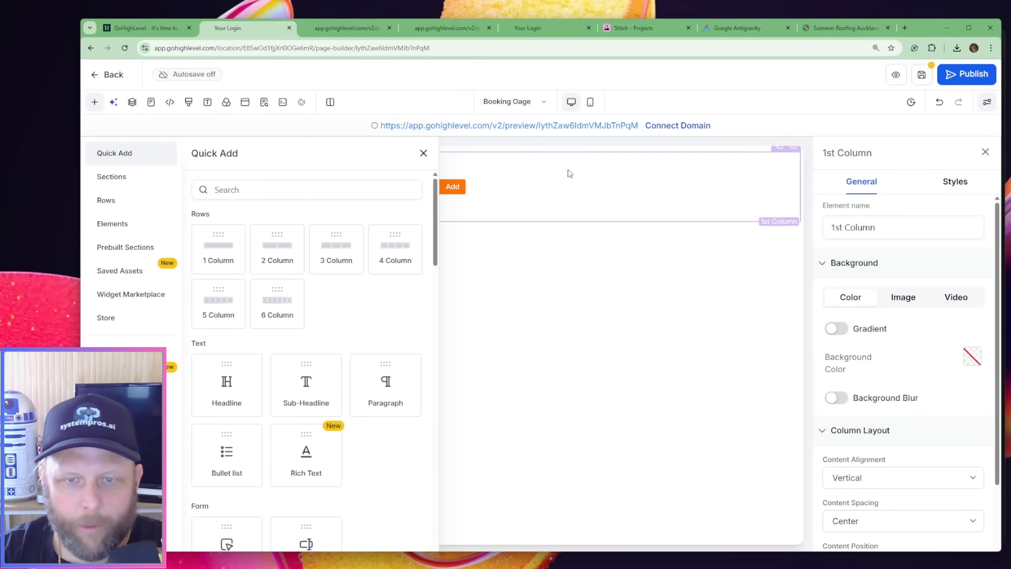
left_click(592, 150)
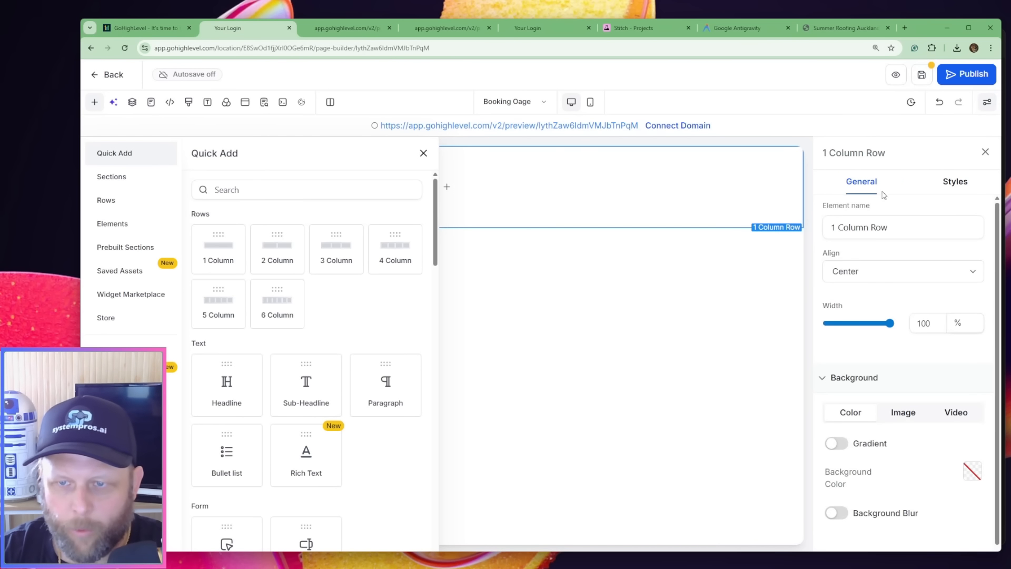
left_click(955, 182)
left_click(904, 413)
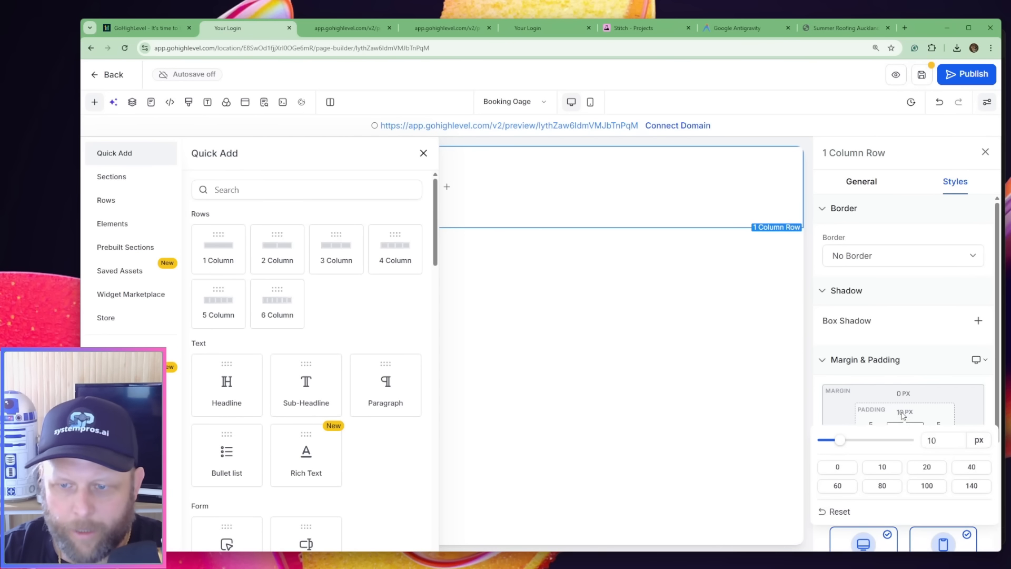
left_click(838, 469)
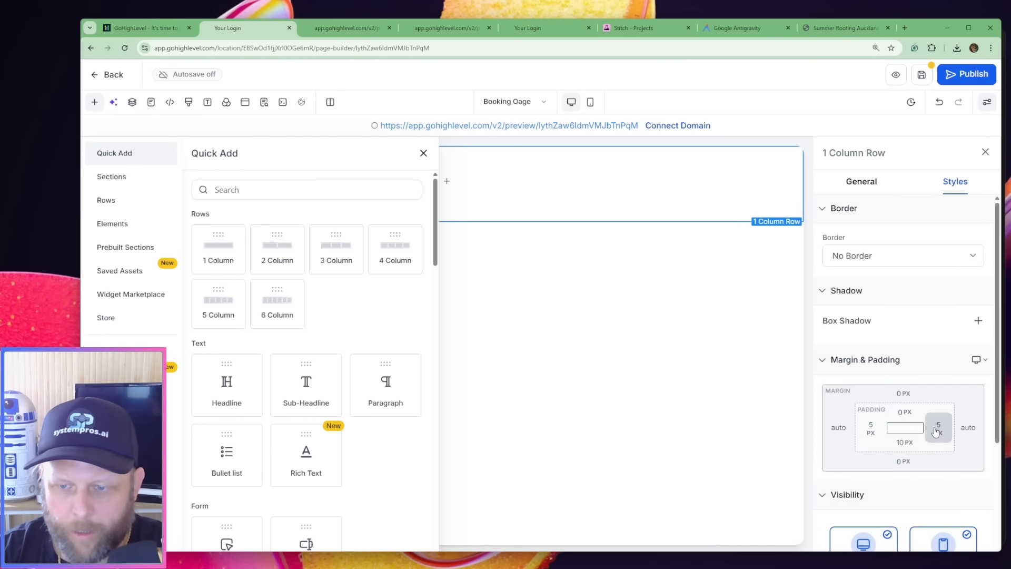
left_click(935, 432)
left_click(781, 487)
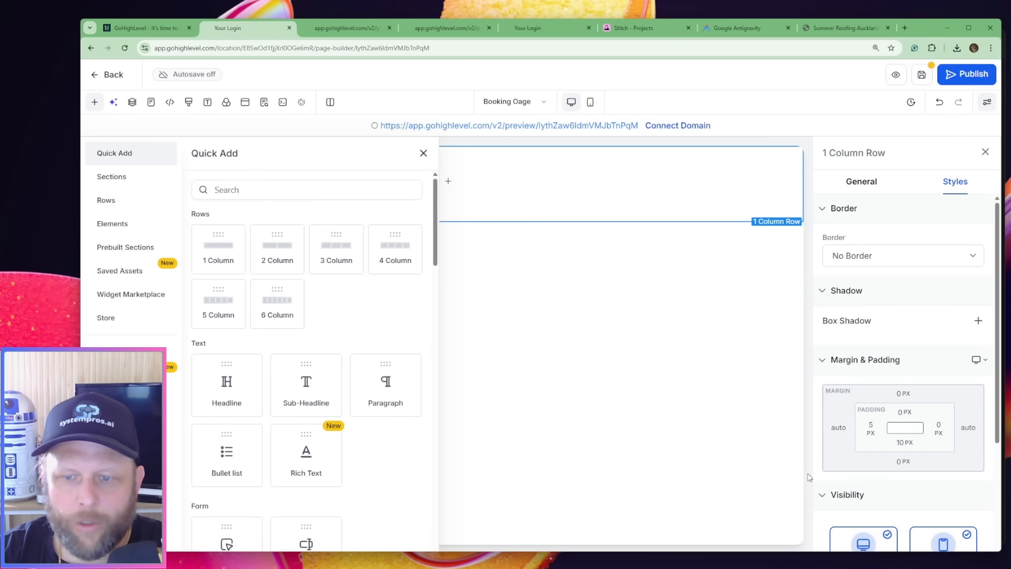
Set the 1 Column Row's left and bottom padding to 0 px
left_click(871, 428)
left_click(928, 364)
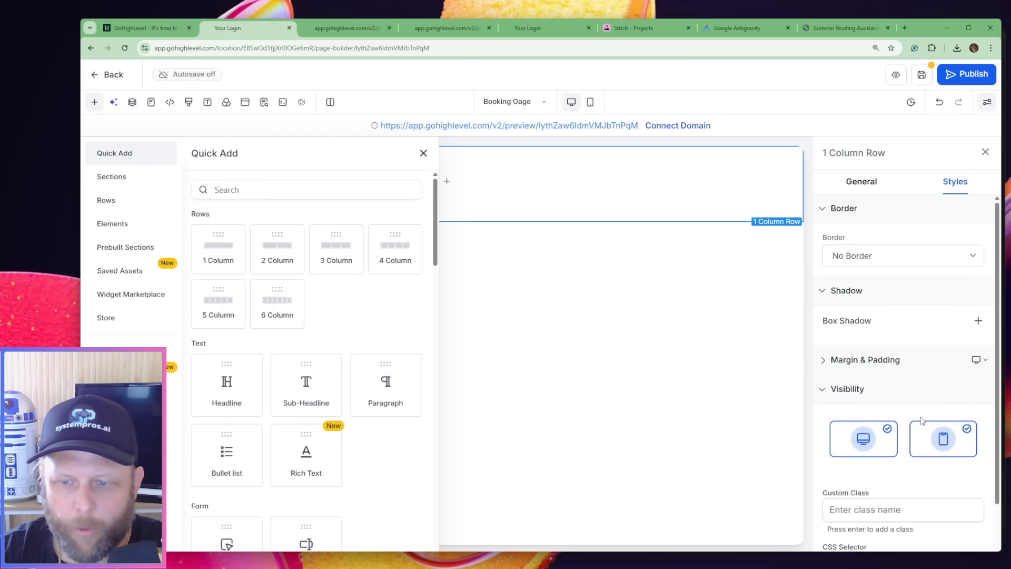
left_click(983, 359)
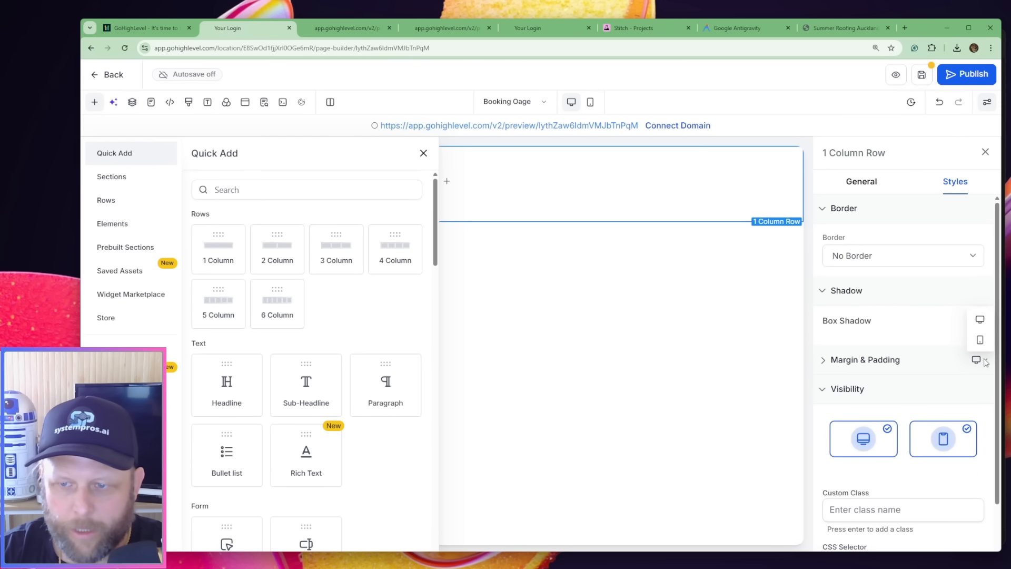
left_click(902, 363)
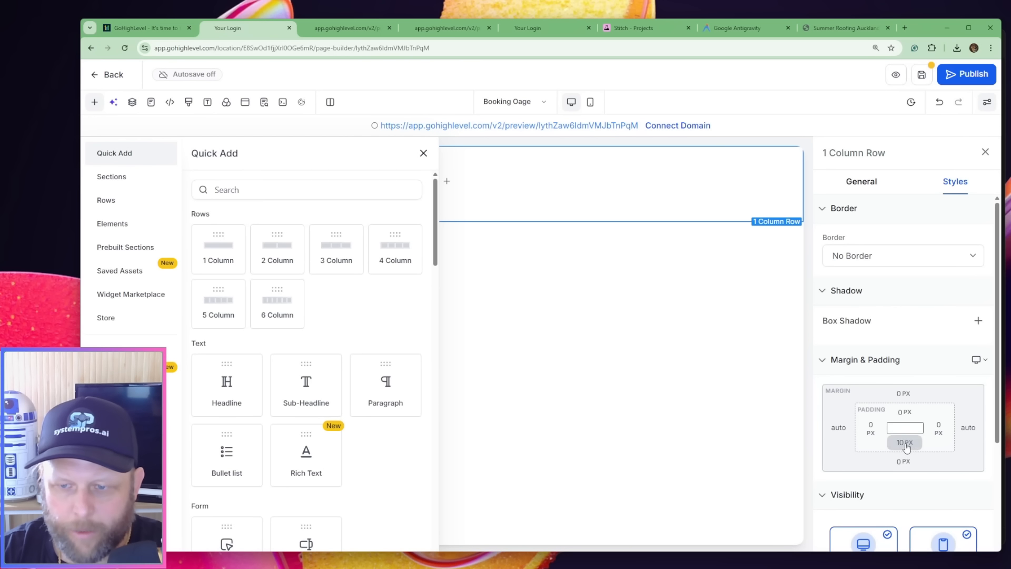
left_click(904, 444)
left_click(837, 373)
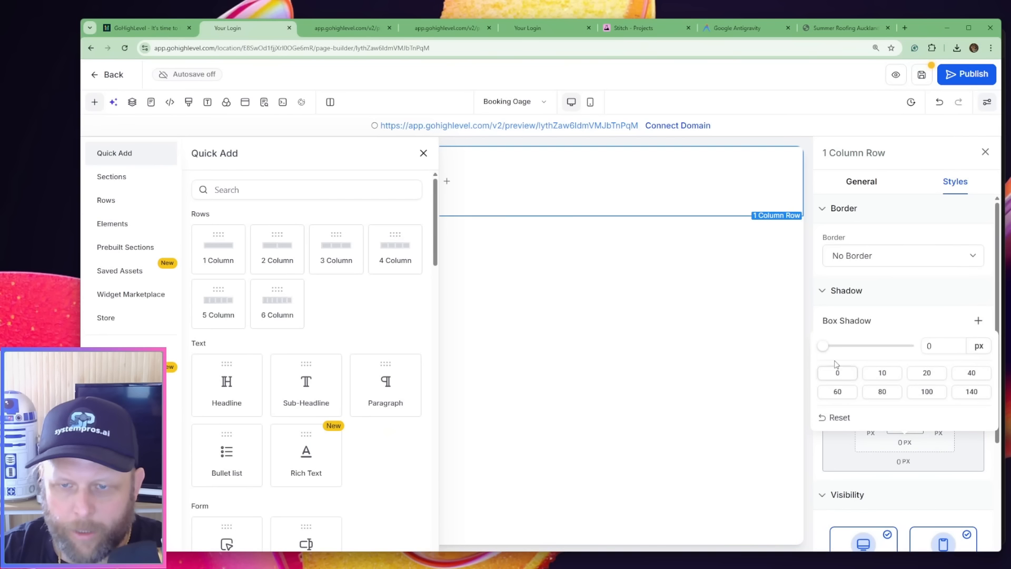
Set the top and bottom padding of the 1st Column on the Booking Oage page to 0 px
left_click(614, 185)
left_click(905, 412)
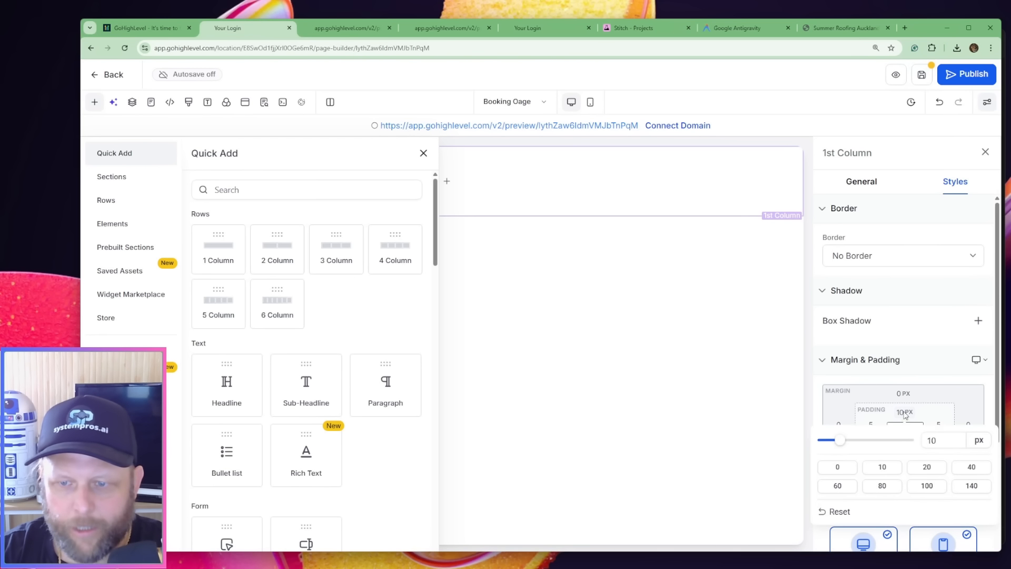
double_click(947, 442)
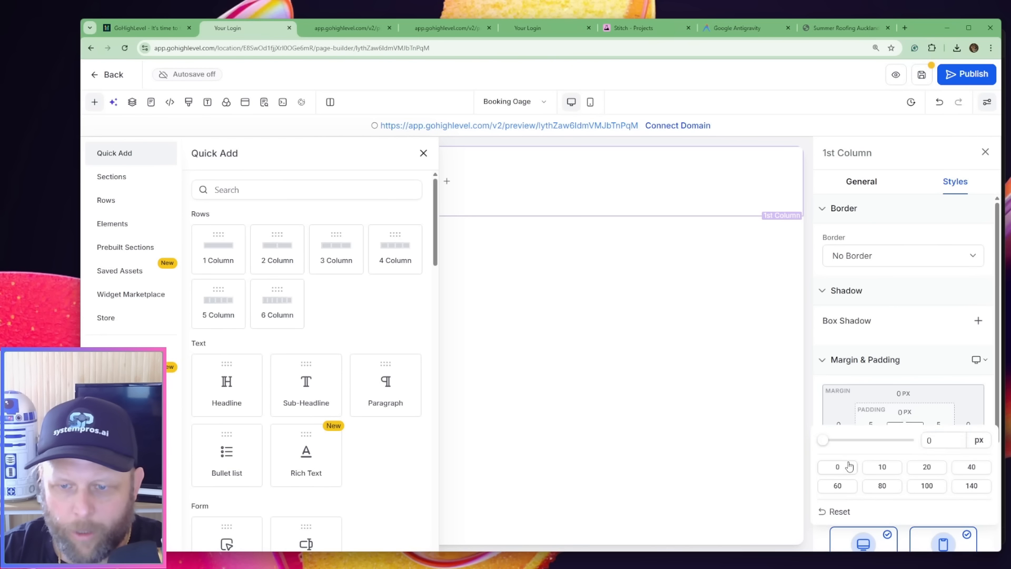
left_click(897, 362)
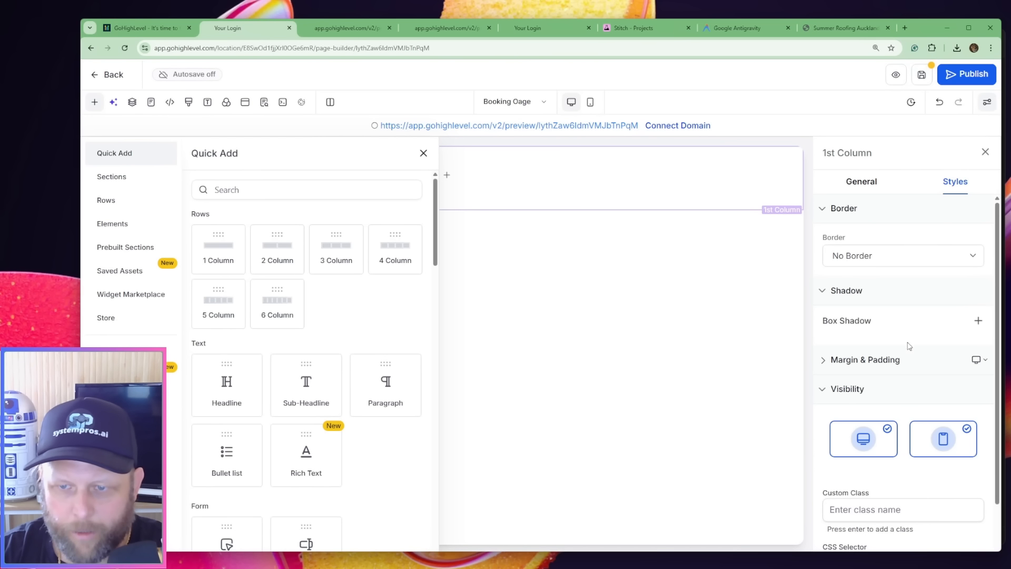
left_click(920, 362)
left_click(904, 441)
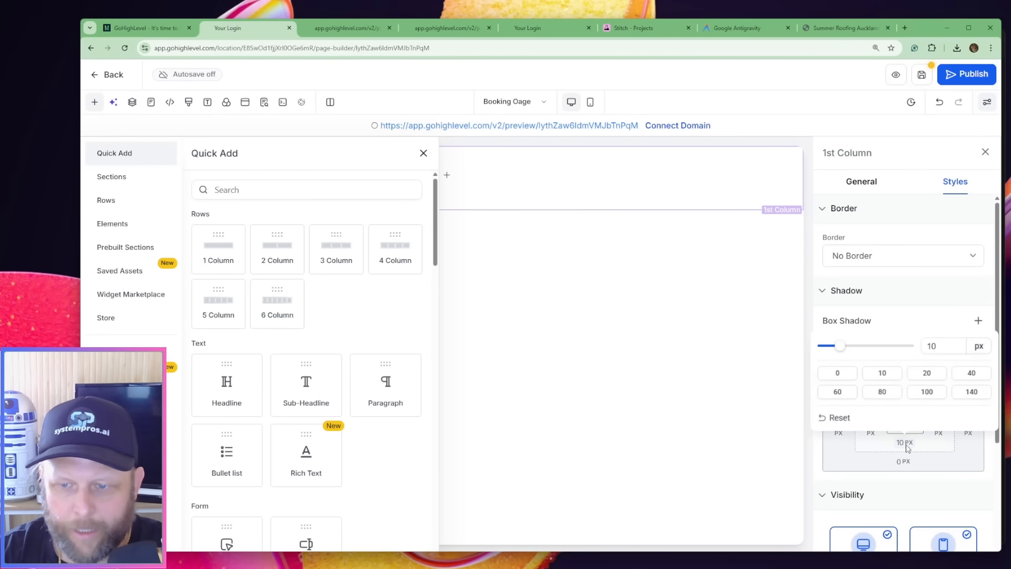
left_click(842, 372)
Set the 1st Column's left and right padding to 0 px and save the page
left_click(864, 442)
left_click(870, 428)
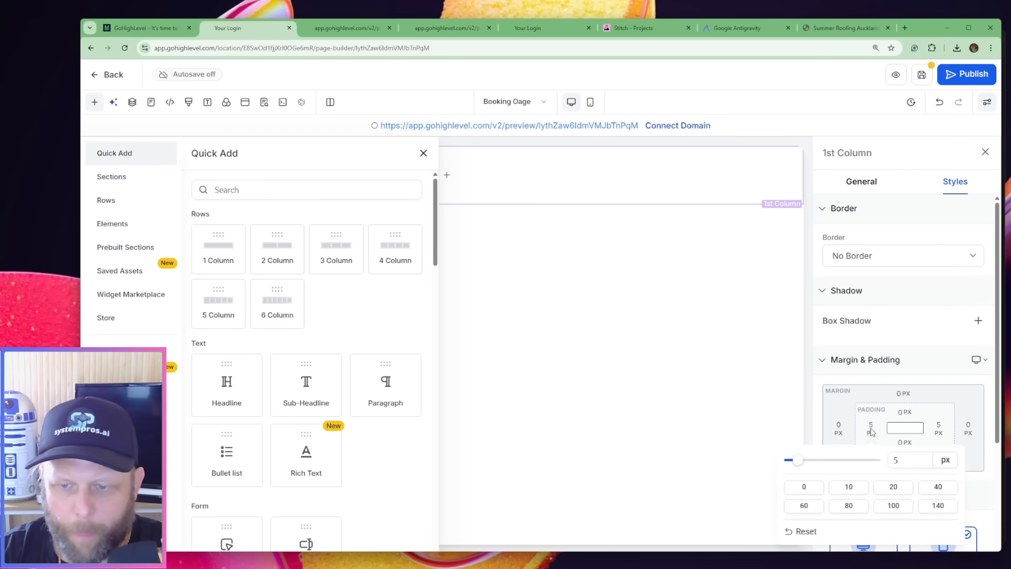
left_click(817, 489)
left_click(941, 427)
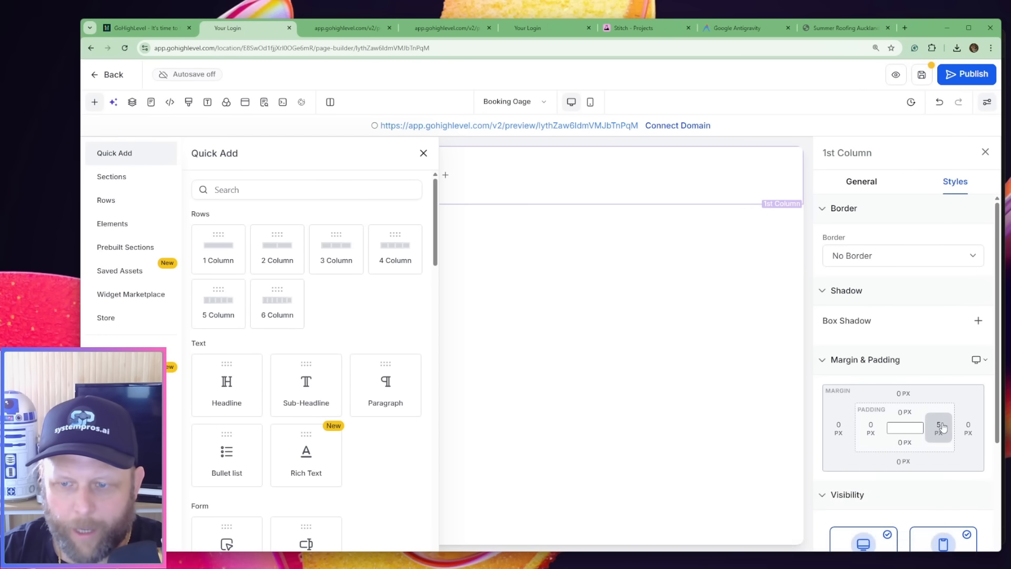
left_click(793, 488)
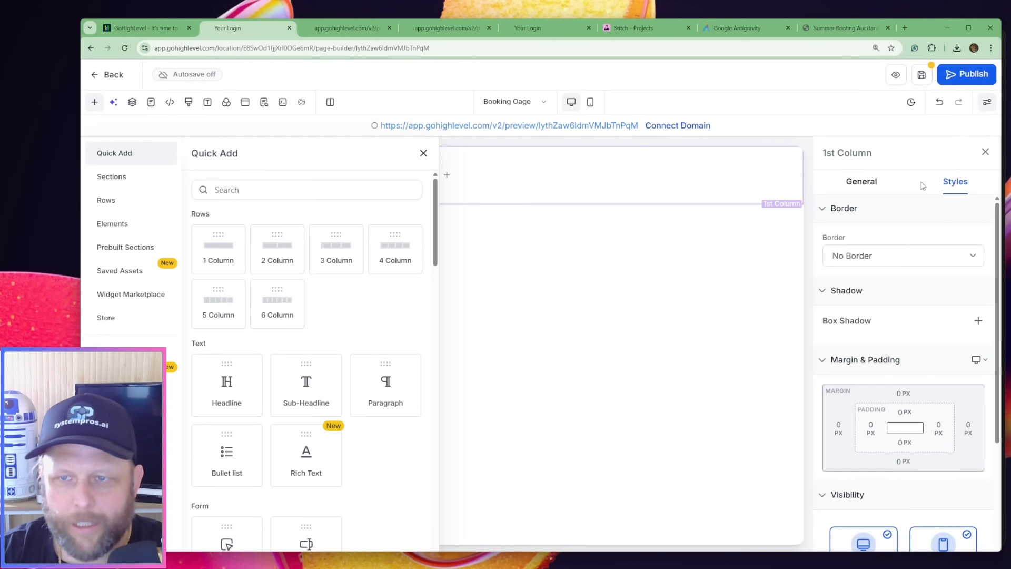
left_click(921, 79)
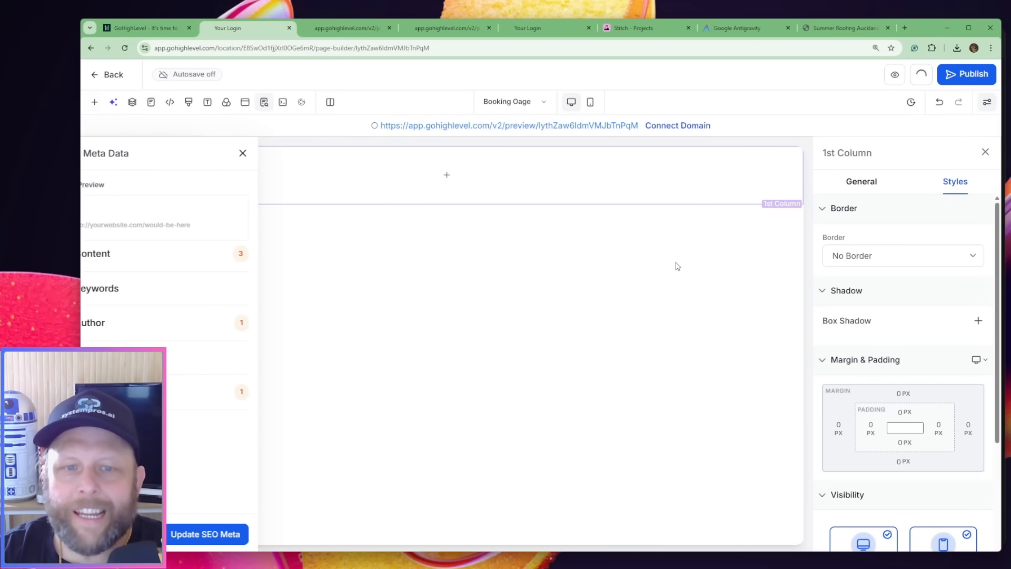
Add a custom Code element to the 1st Column of the Booking Oage page and open its code editor
left_click(442, 175)
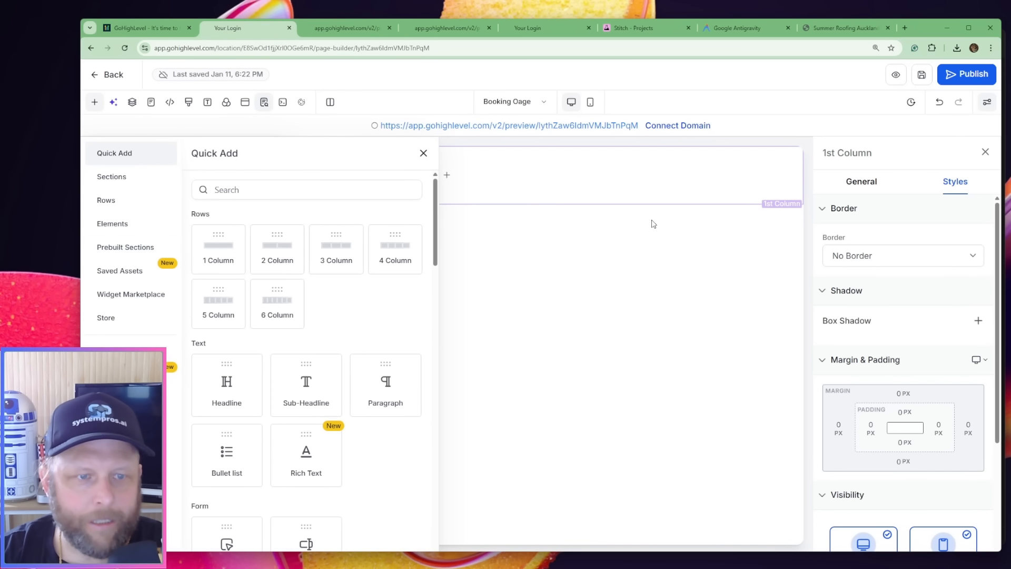
left_click(264, 192)
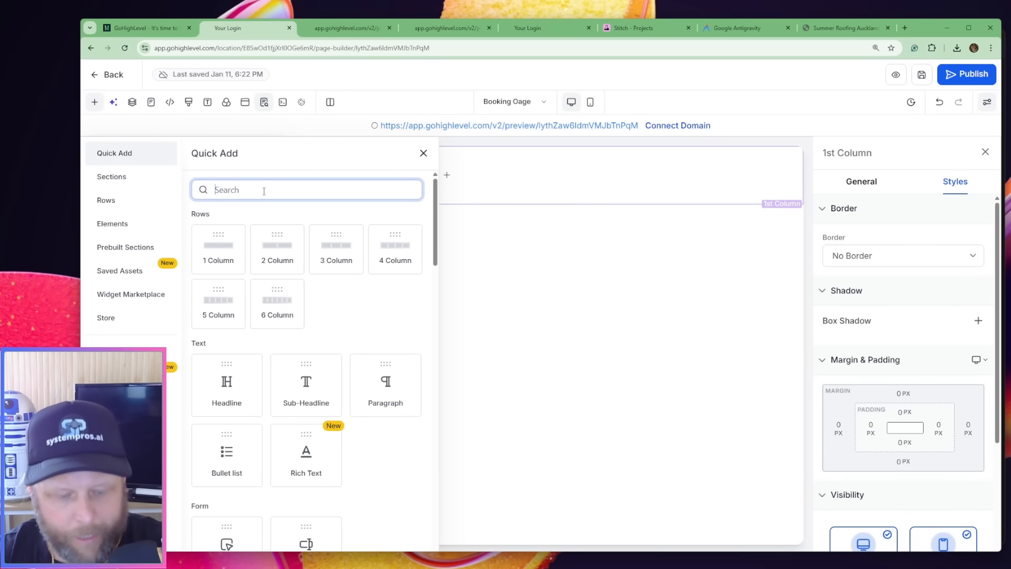
type("cide")
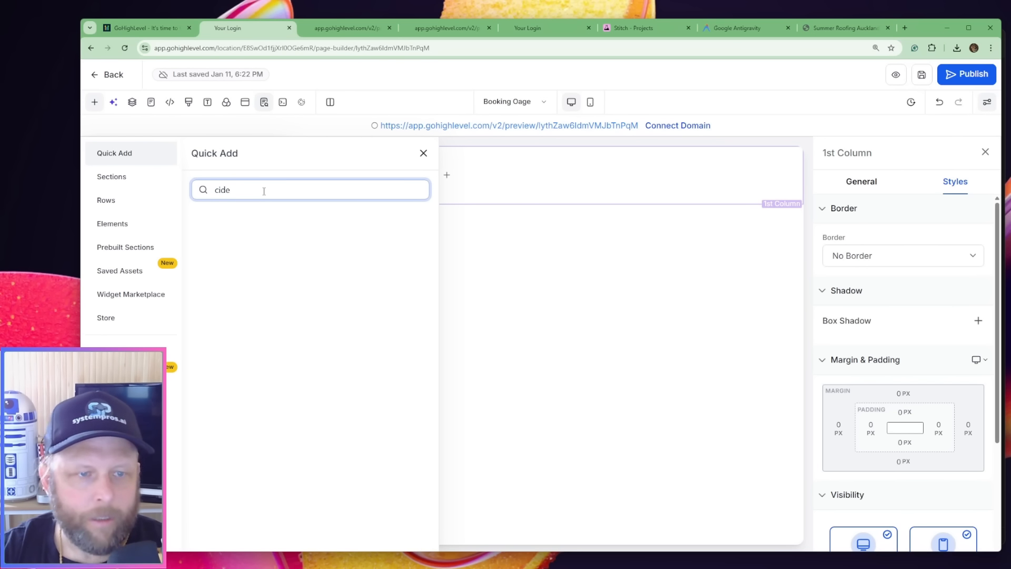
key("BackSpace")
key("BackSpace")
key("BackSpace")
type("code")
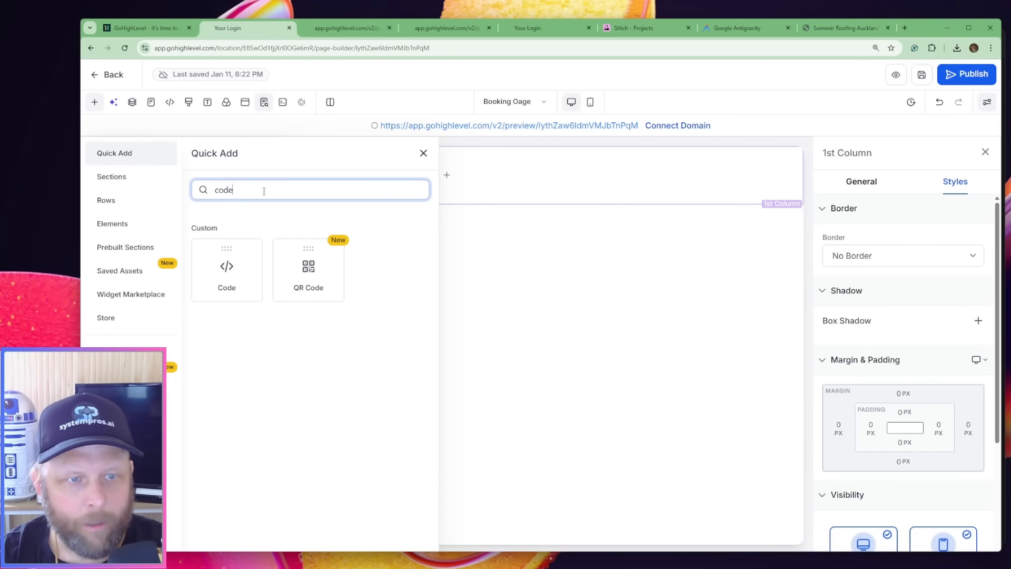
left_click(241, 298)
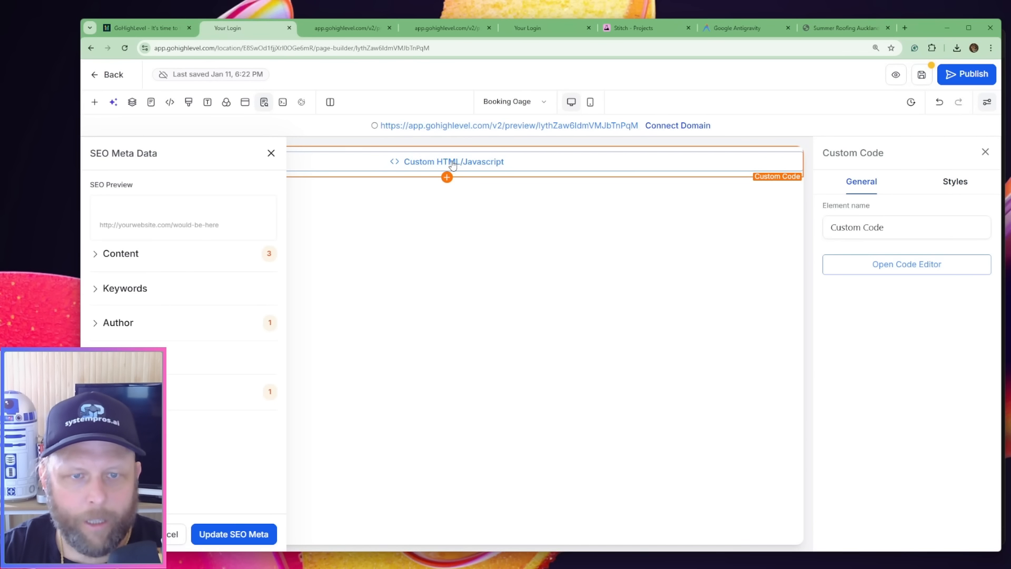
left_click(925, 263)
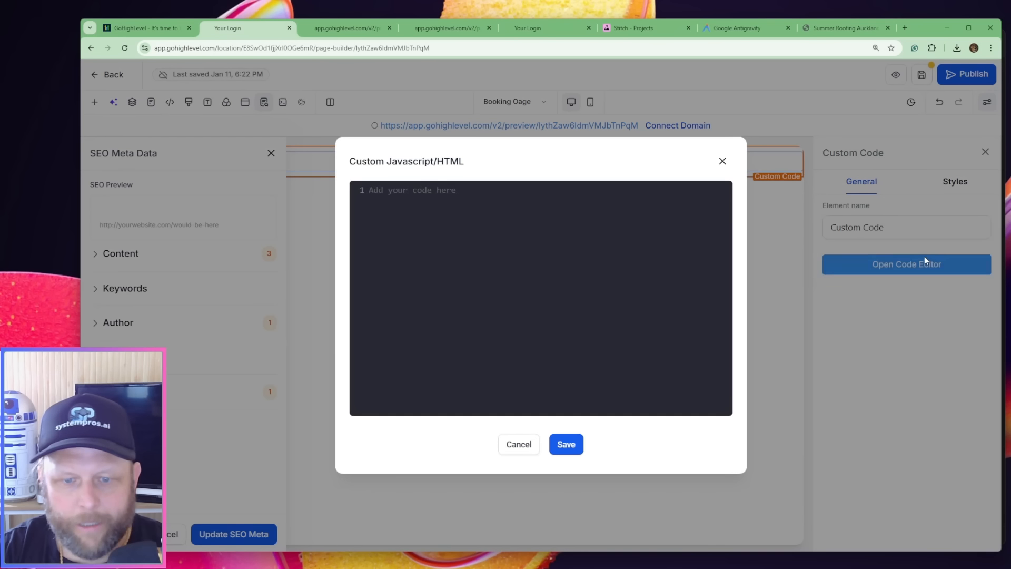
Switch to Antigravity and copy the entire code.html from the contact_summer_roofing folder
key("alt+Tab")
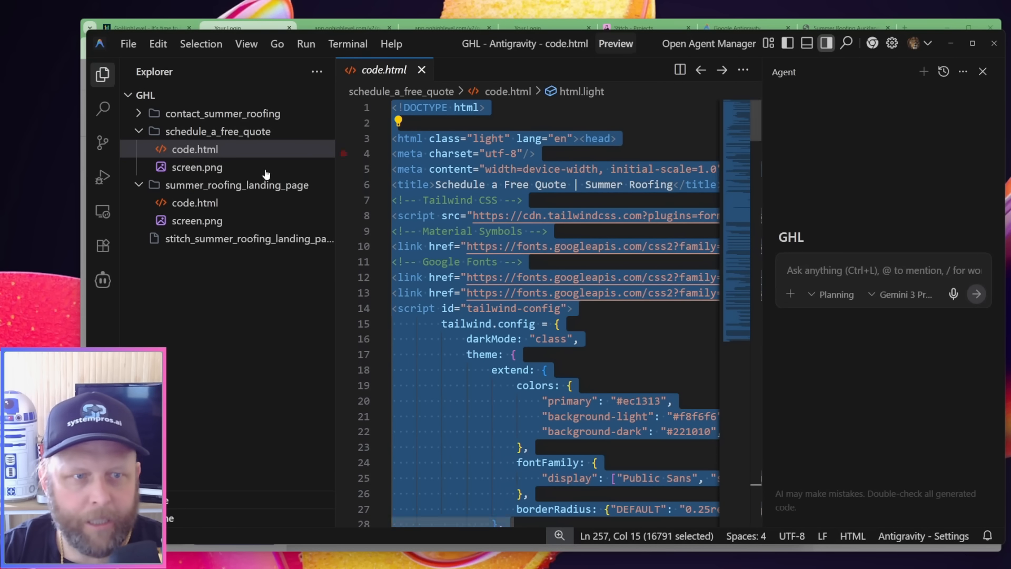
left_click(145, 114)
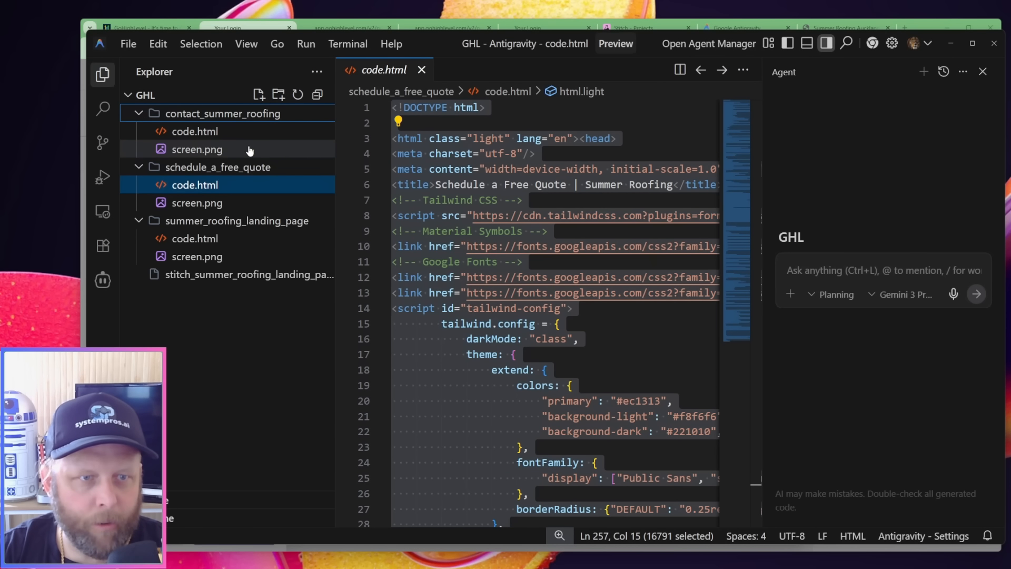
left_click(195, 131)
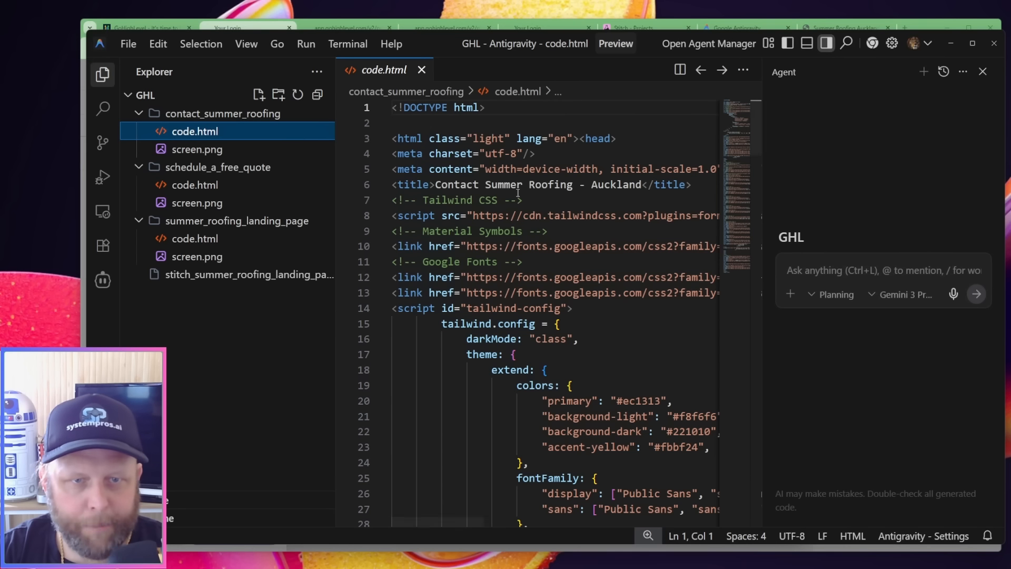
left_click(654, 144)
key("ctrl+a")
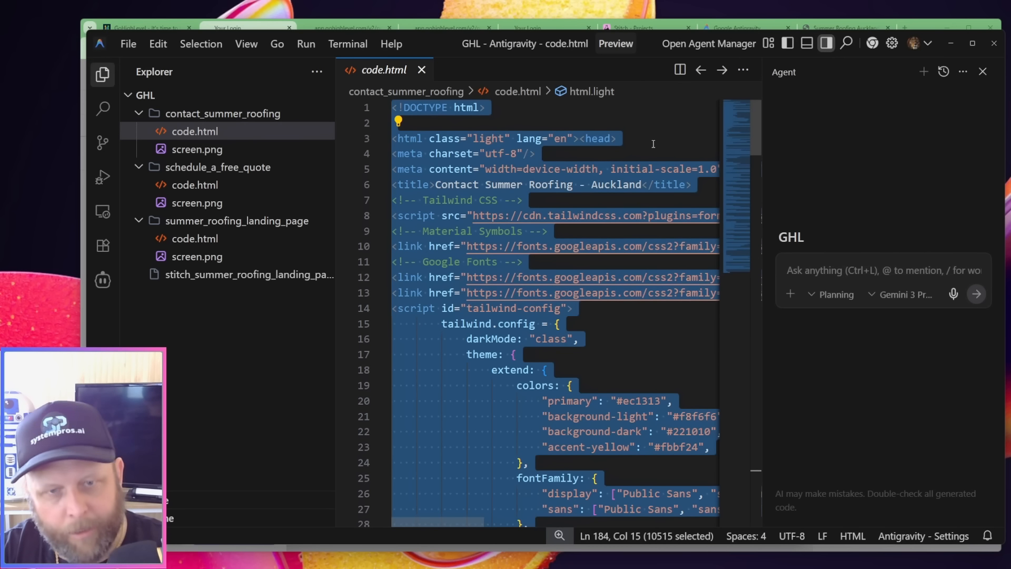
Back in HighLevel, paste the copied contact page code into the Custom Javascript/HTML editor, save it and save the page
key("alt+Tab")
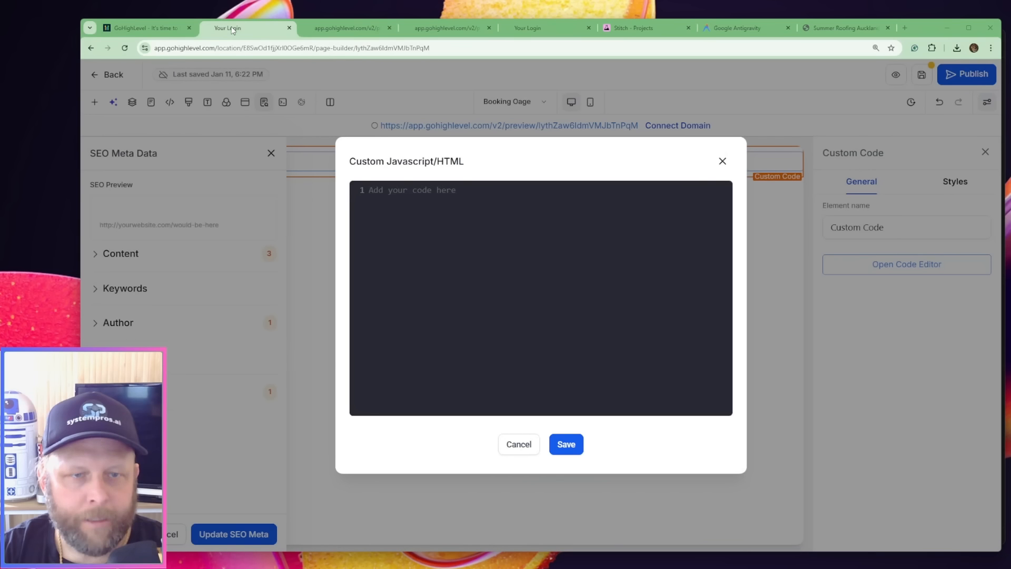
left_click(453, 234)
key("ctrl+v")
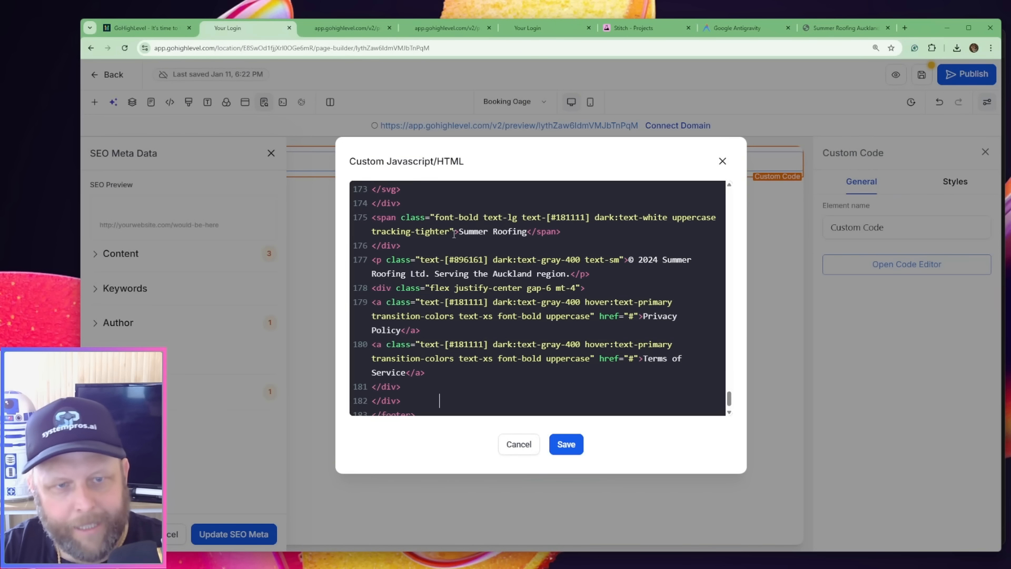
left_click(566, 444)
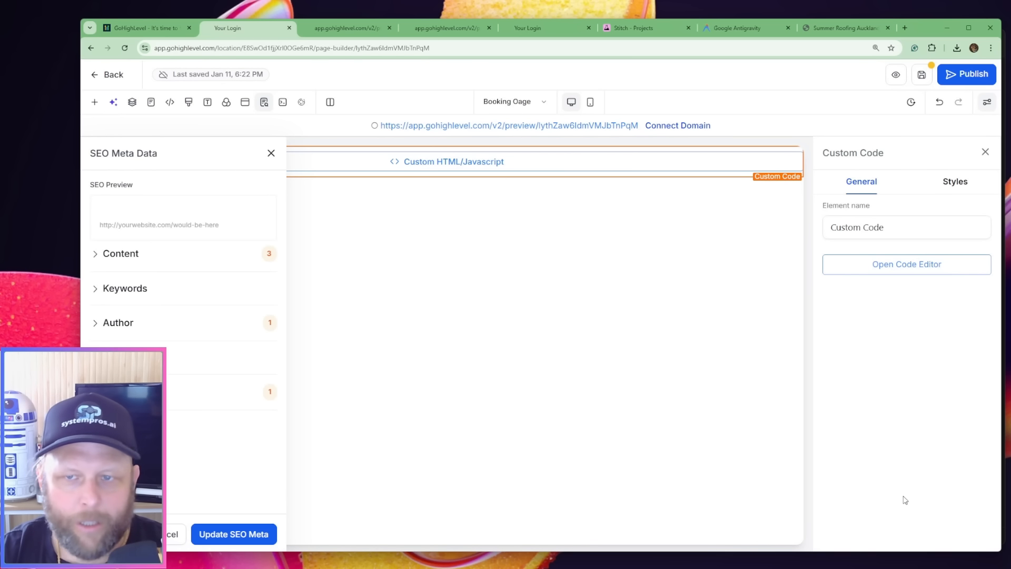
left_click(922, 74)
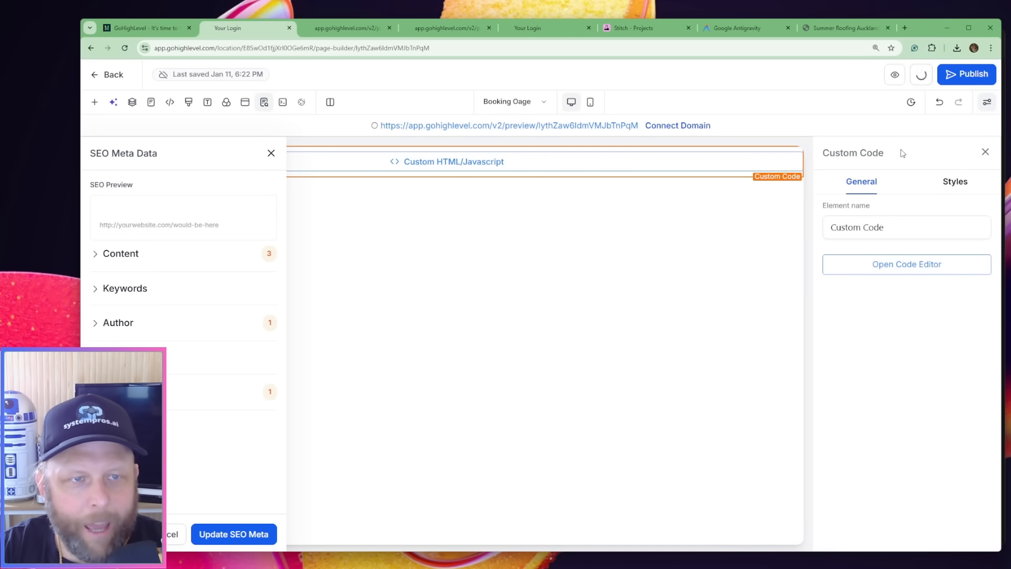
Close the two old page preview tabs and the spare HighLevel login tab in the browser
left_click(369, 29)
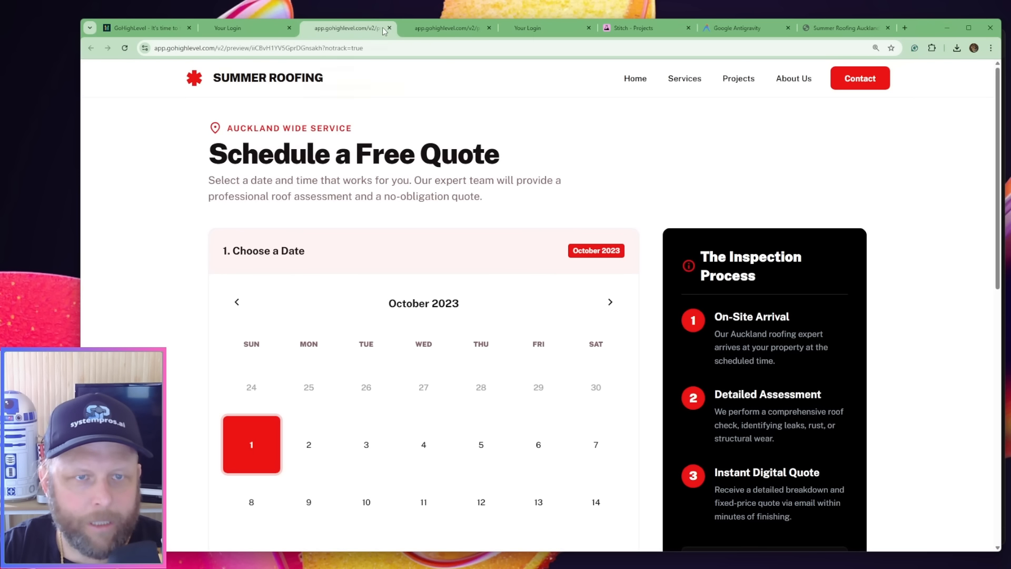
left_click(389, 27)
left_click(389, 27)
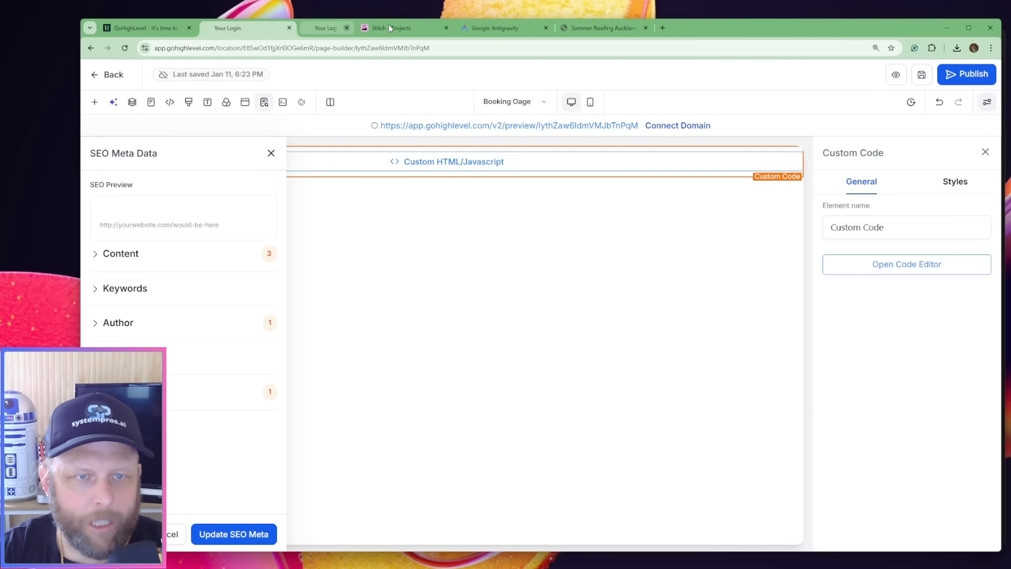
left_click(354, 24)
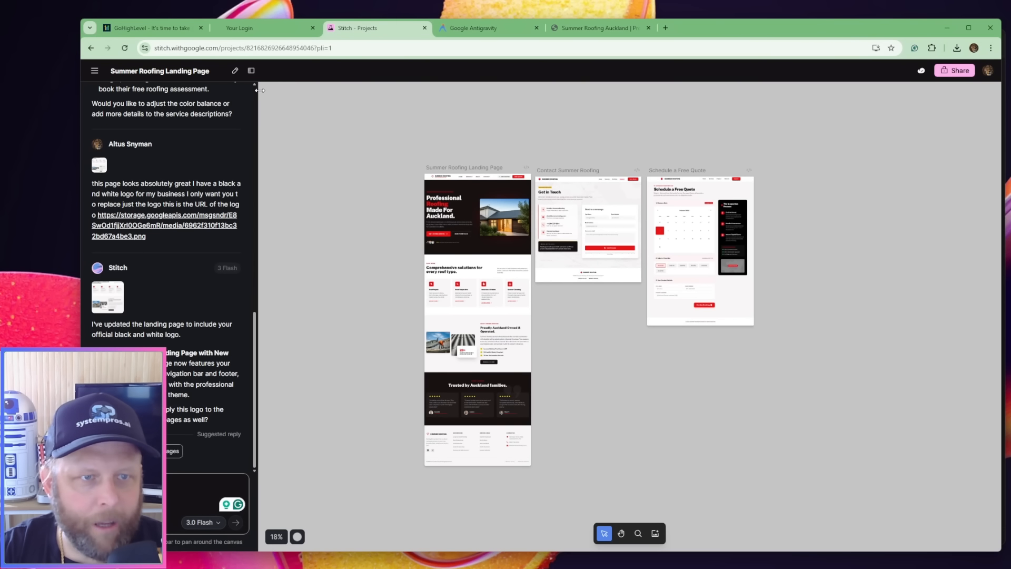
Go to all Stitch projects and open a Business Information Form project to view its screens
scroll(304, 192, "up", 4)
left_click(94, 70)
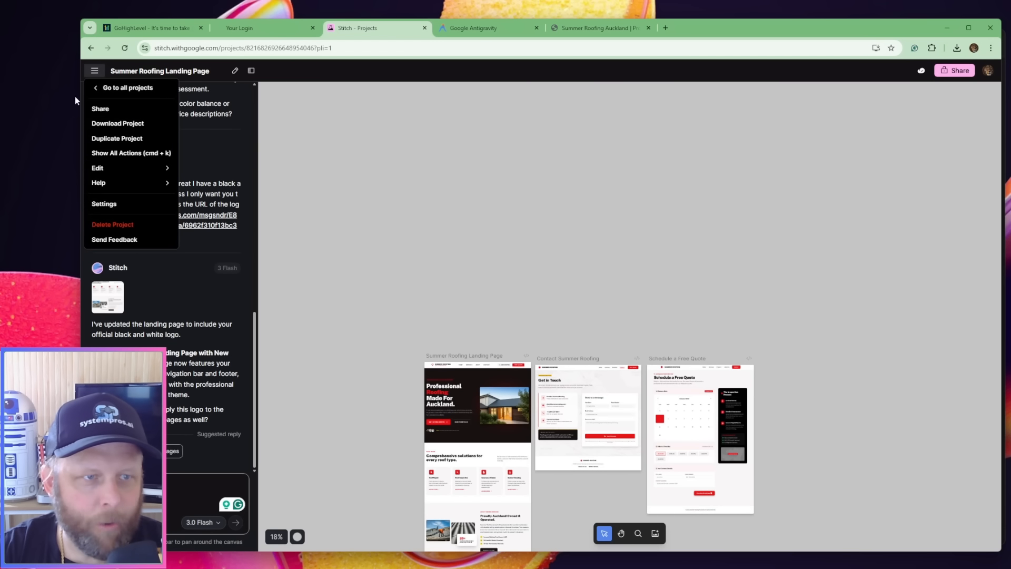
left_click(126, 88)
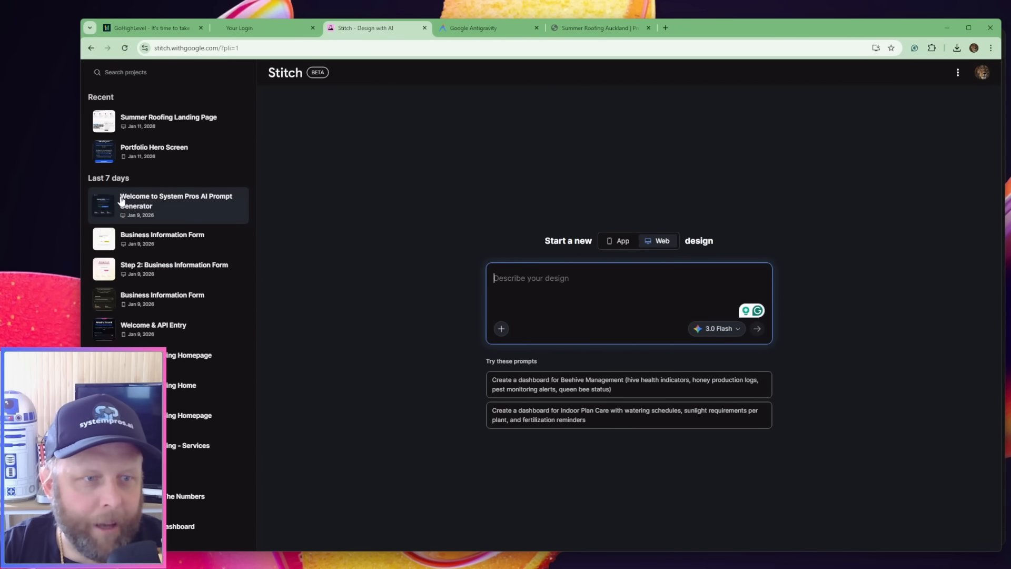
left_click(119, 246)
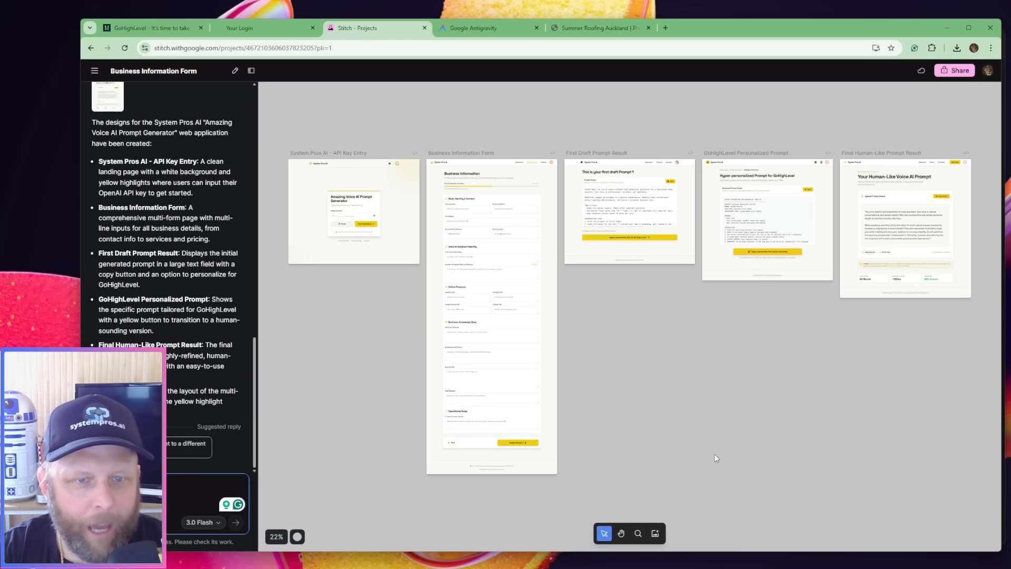
Close the Stitch, Google Antigravity and local Summer Roofing landing page browser tabs
left_click(425, 28)
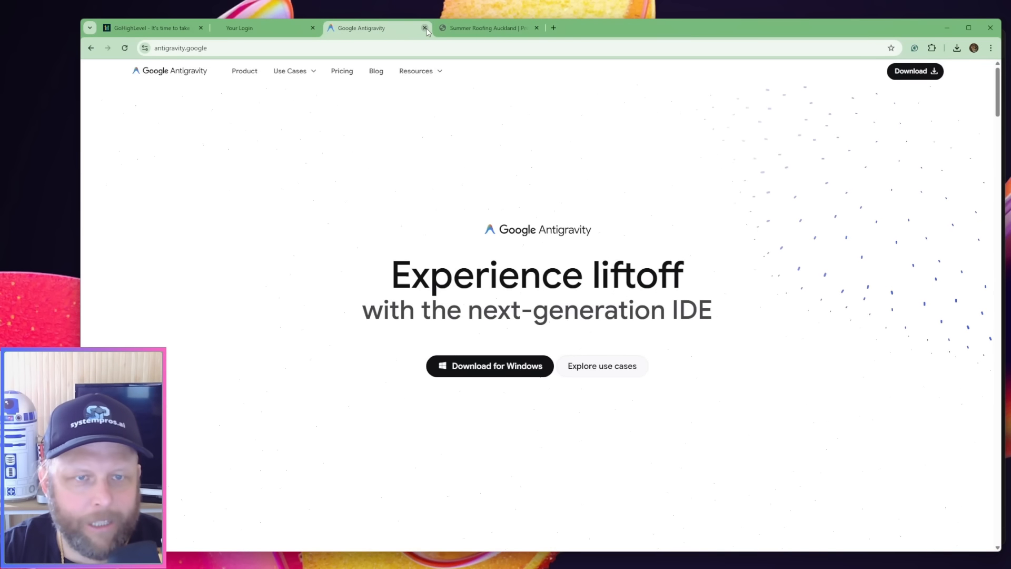
left_click(425, 28)
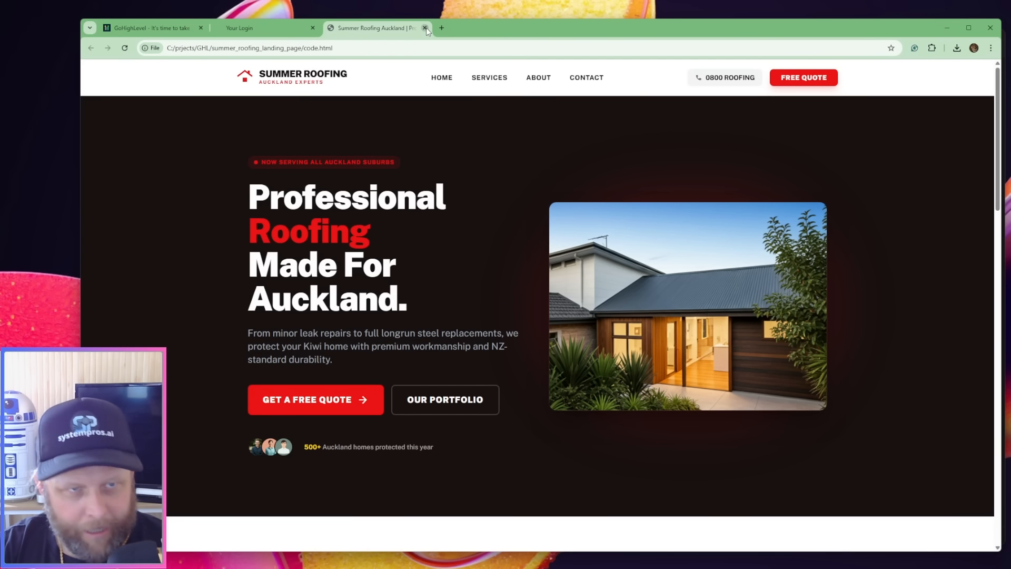
left_click(425, 28)
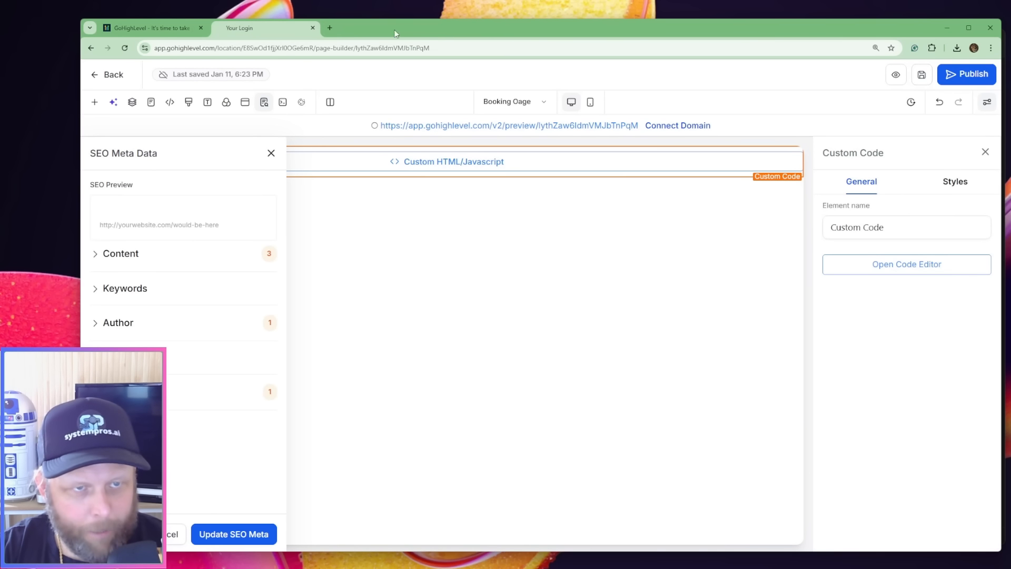
Leave the page builder, look at the Vibe Coded Roofing Business Site's settings, and return to its page list
left_click(108, 75)
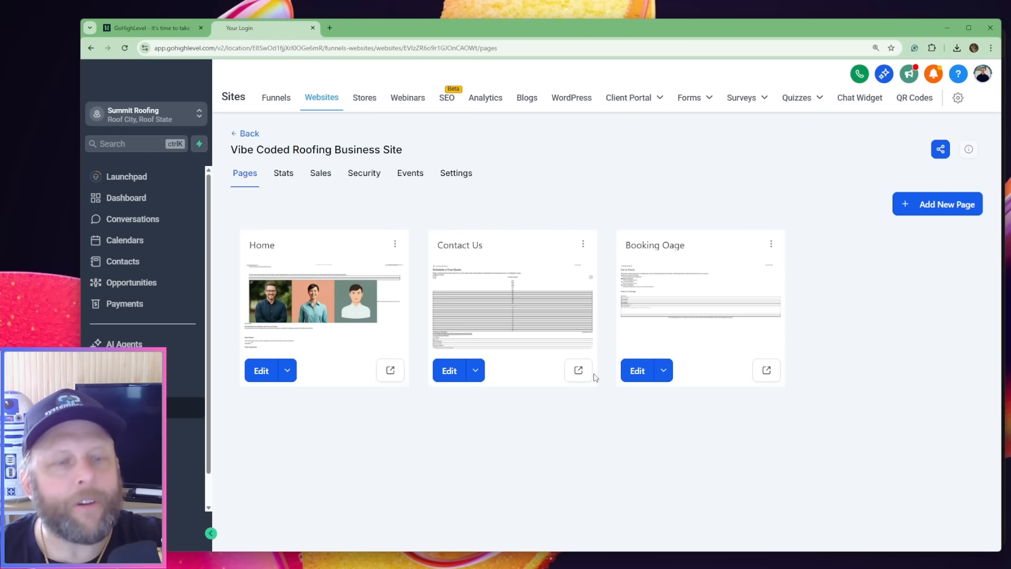
left_click(453, 172)
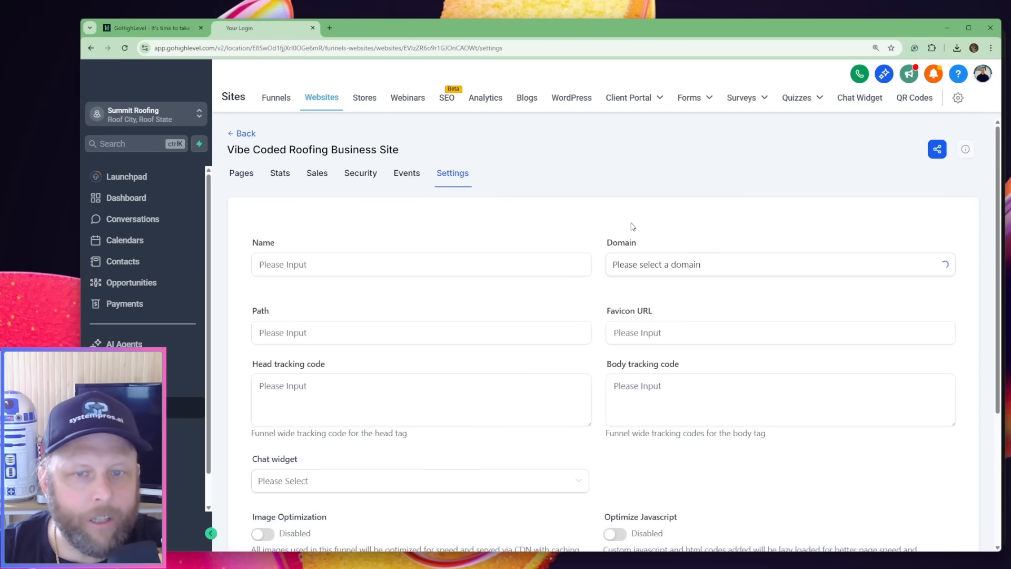
left_click(242, 178)
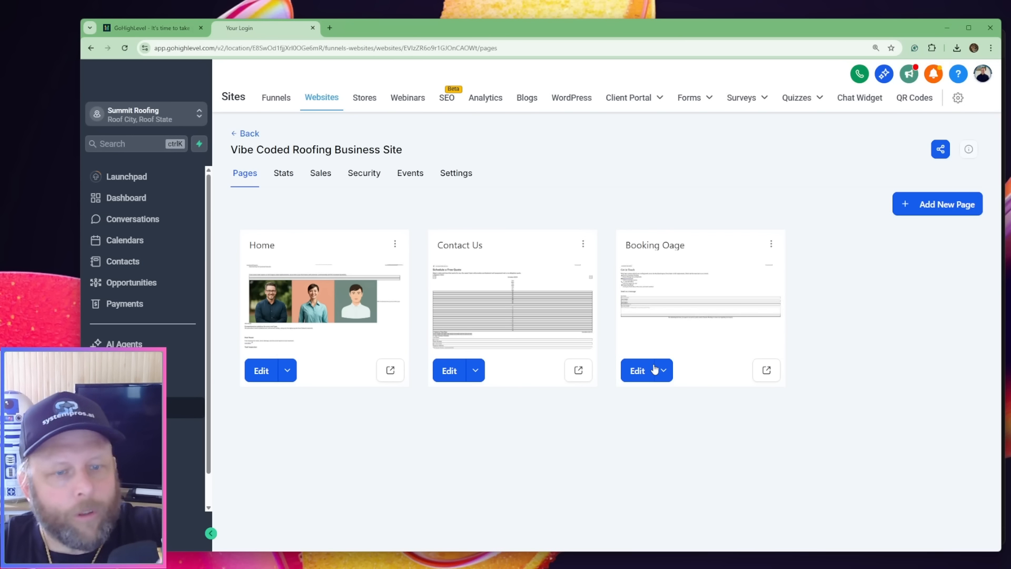
Open the preview links of the Home, Contact Us and Booking Oage pages in separate browser tabs
left_click(391, 371)
left_click(171, 26)
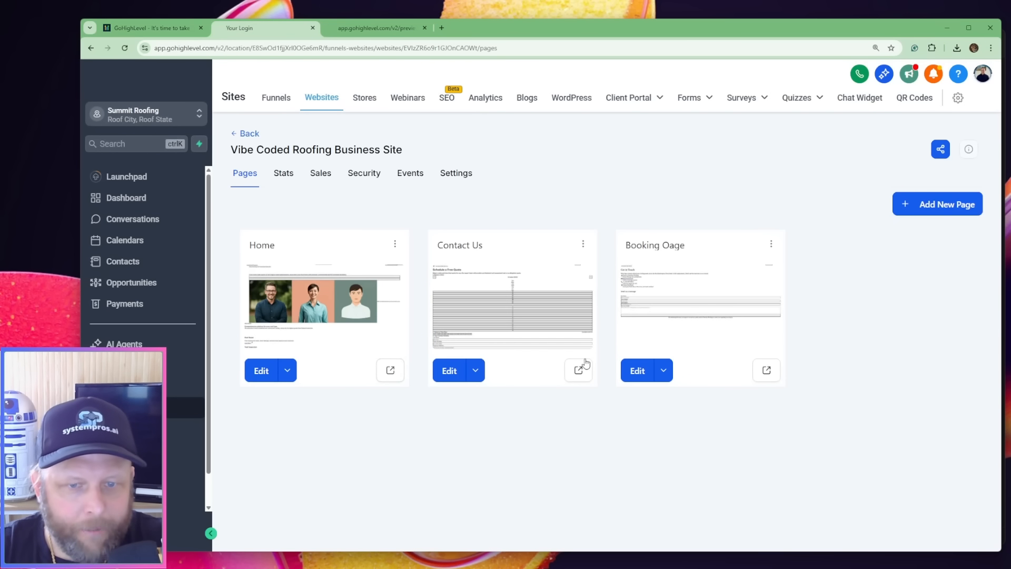
left_click(582, 367)
left_click(231, 27)
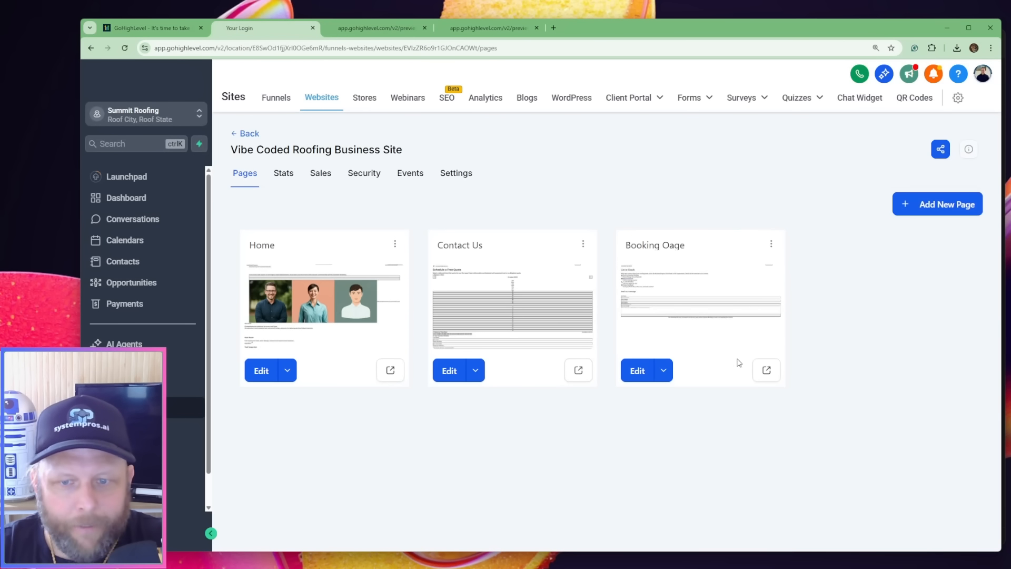
left_click(759, 369)
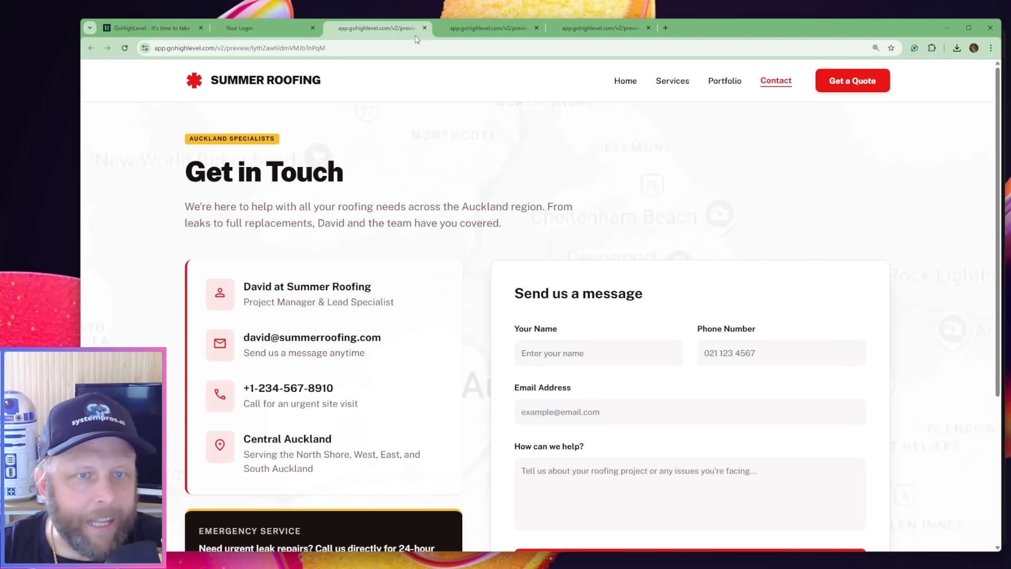
Examine the three page previews and the preview URL of each page
left_click(514, 25)
left_click(571, 26)
left_click(371, 27)
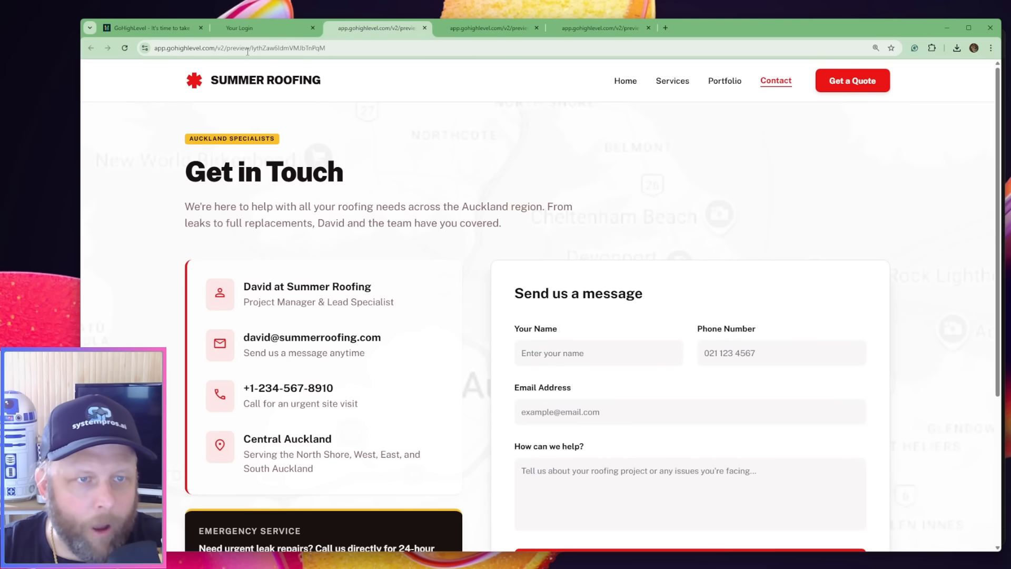
left_click(247, 50)
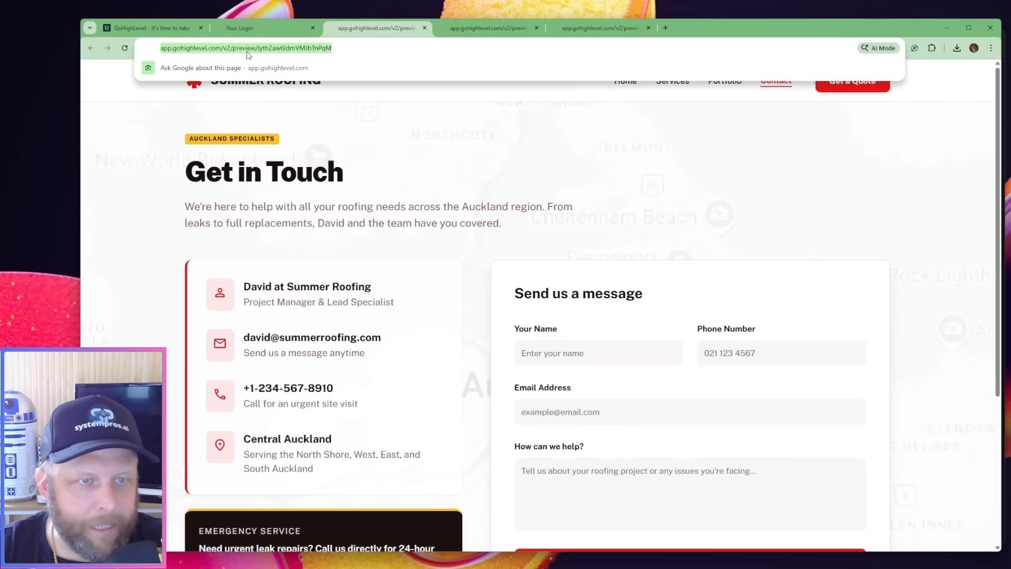
left_click(490, 27)
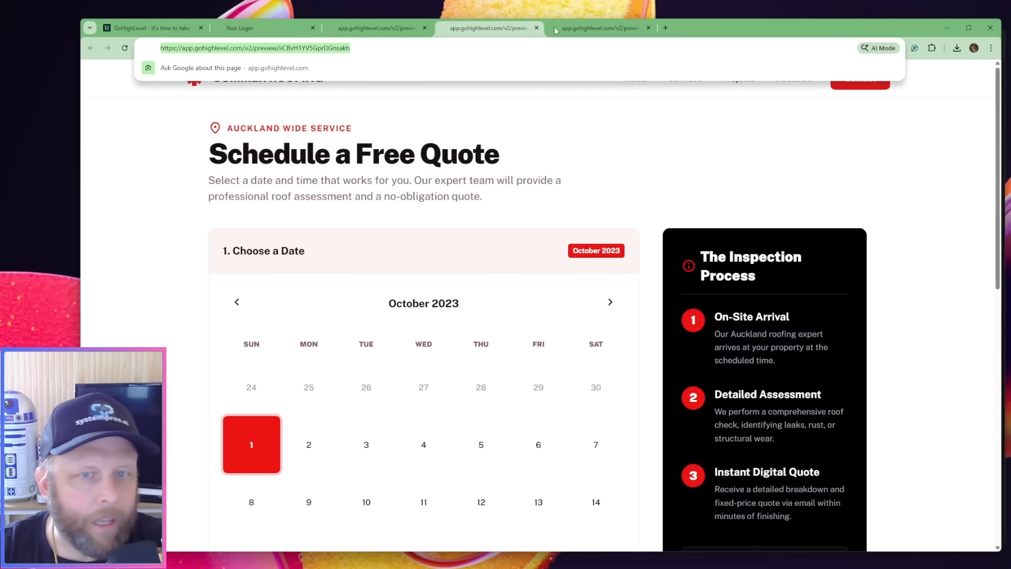
left_click(596, 27)
double_click(314, 48)
left_click(377, 29)
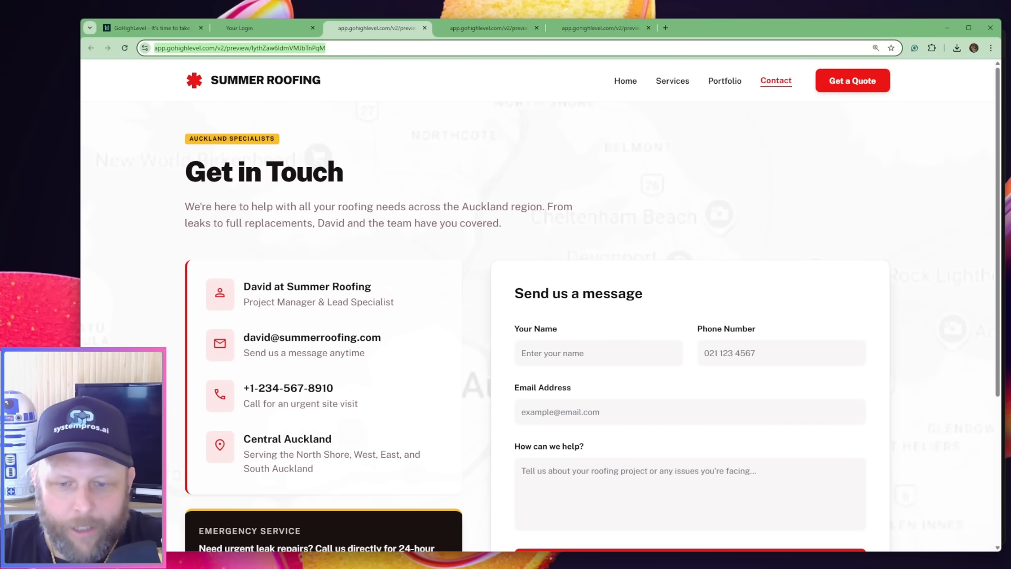
Switch to Antigravity and ask the agent to read and understand the plain HTML and CSS landing, schedule and contact pages in the folder
left_click(728, 566)
left_click(872, 270)
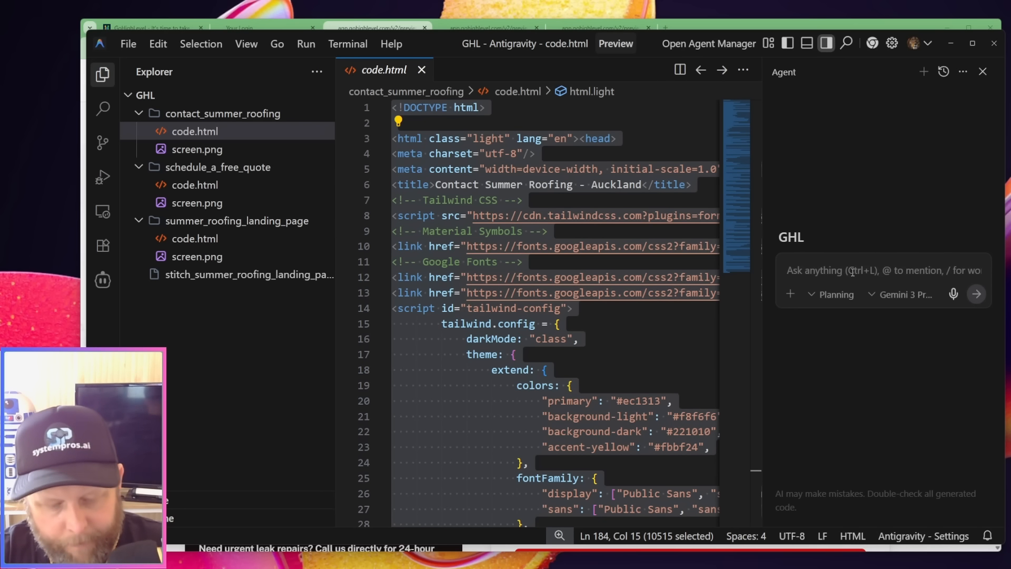
key("super+h")
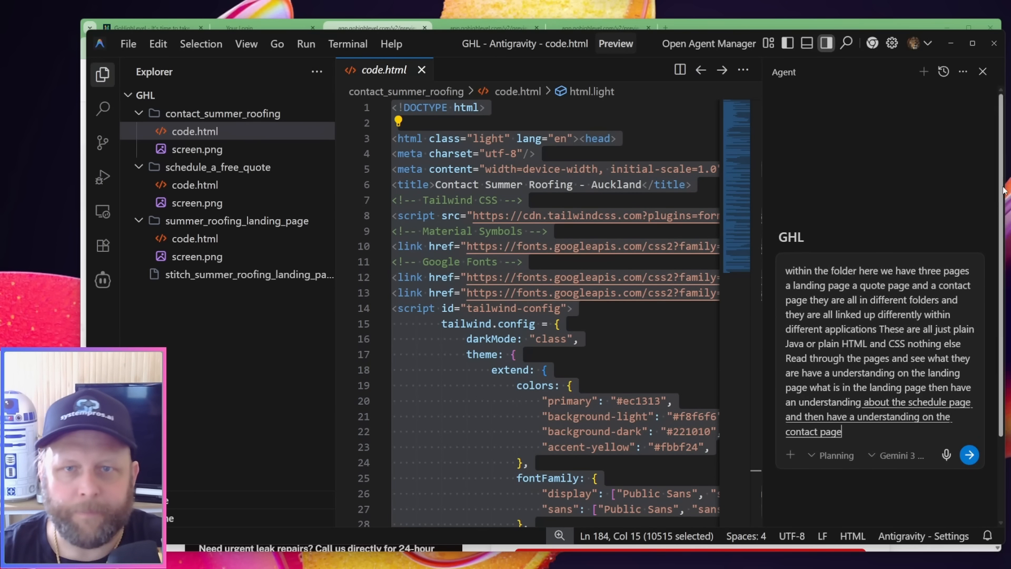
left_click(971, 457)
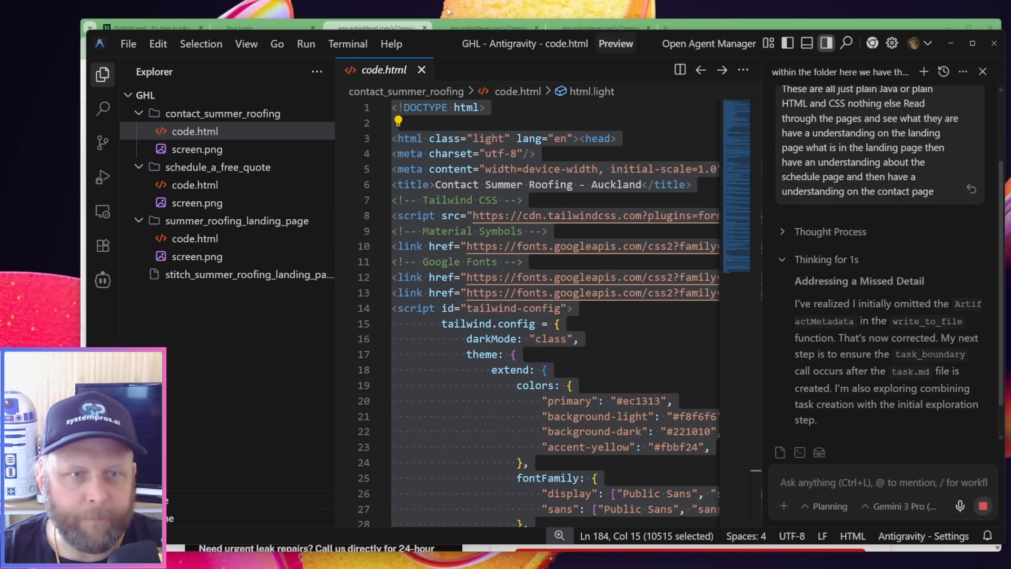
Examine the navigation links and preview URLs of the contact, booking and home pages in the browser
left_click(383, 26)
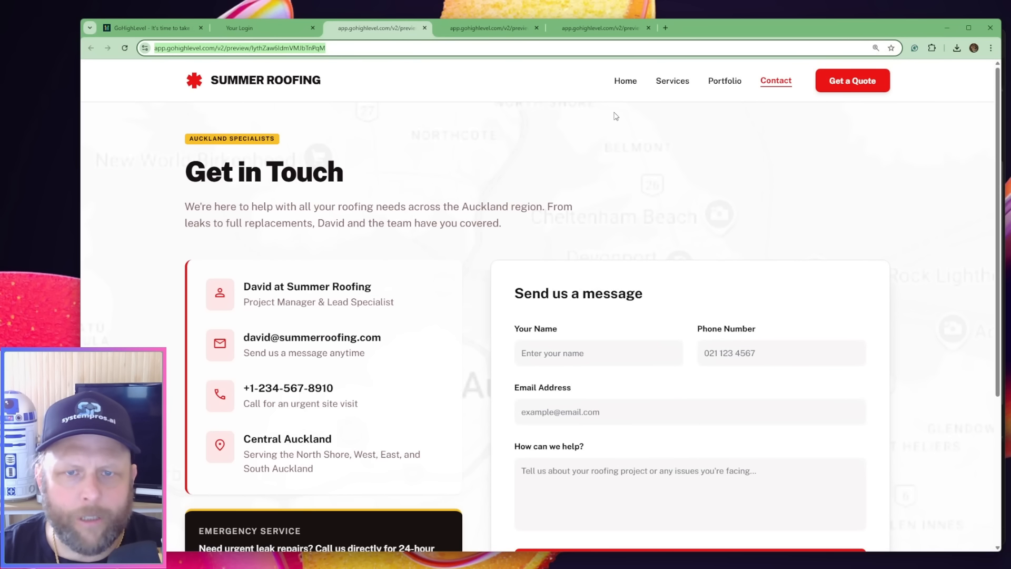
left_click(626, 84)
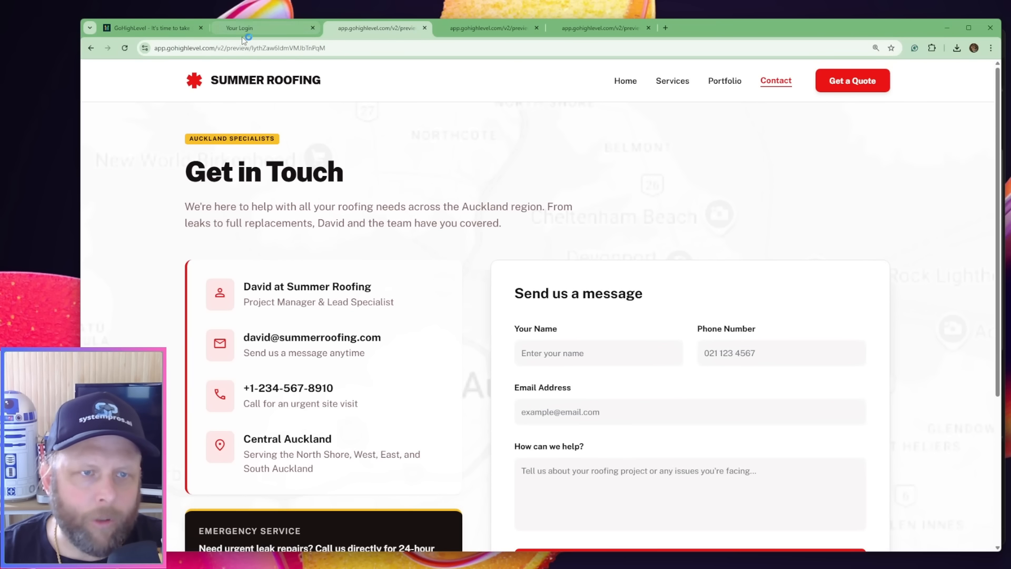
left_click(495, 29)
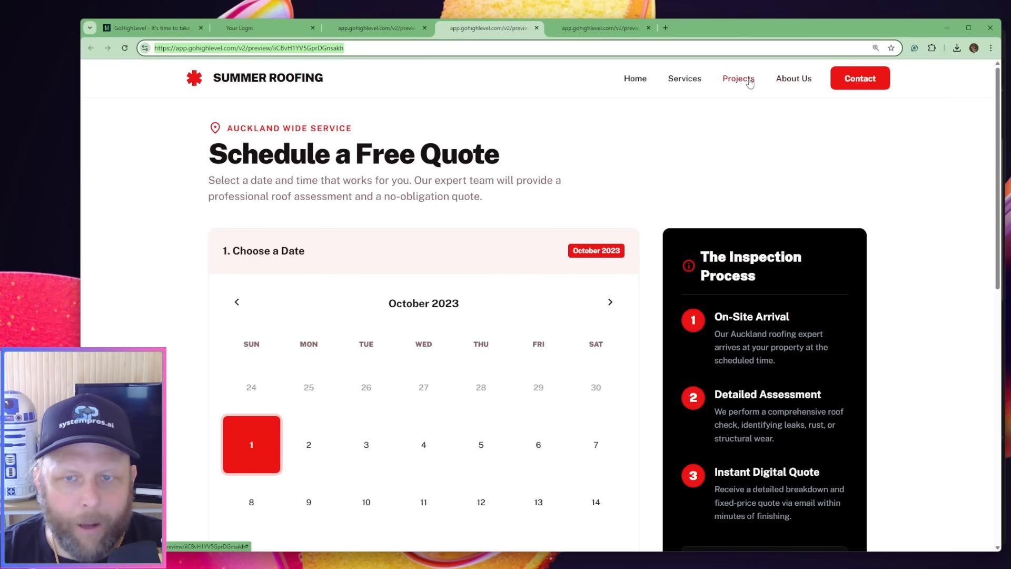
left_click(402, 32)
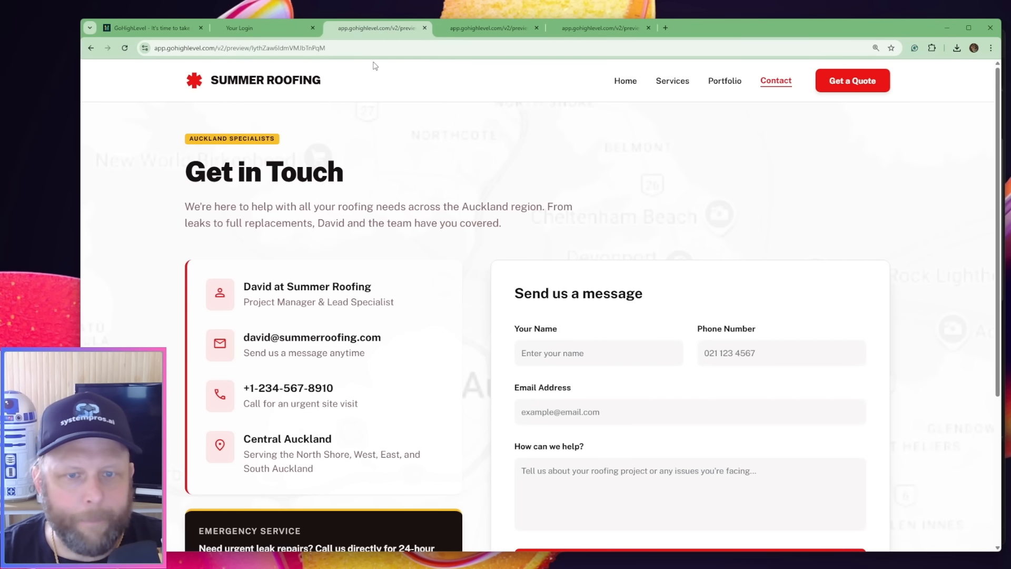
left_click(580, 25)
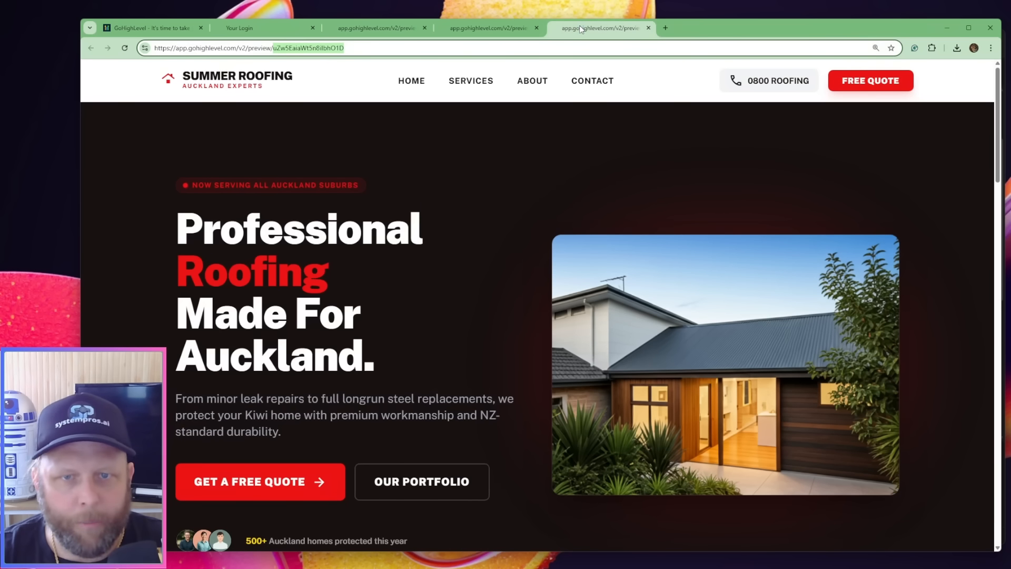
left_click(490, 25)
left_click(389, 27)
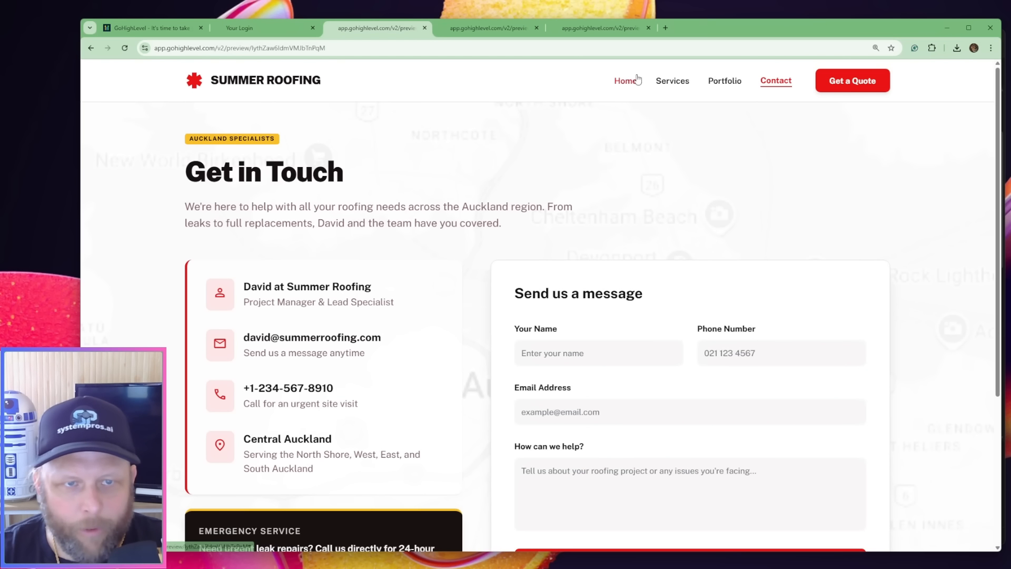
left_click(374, 45)
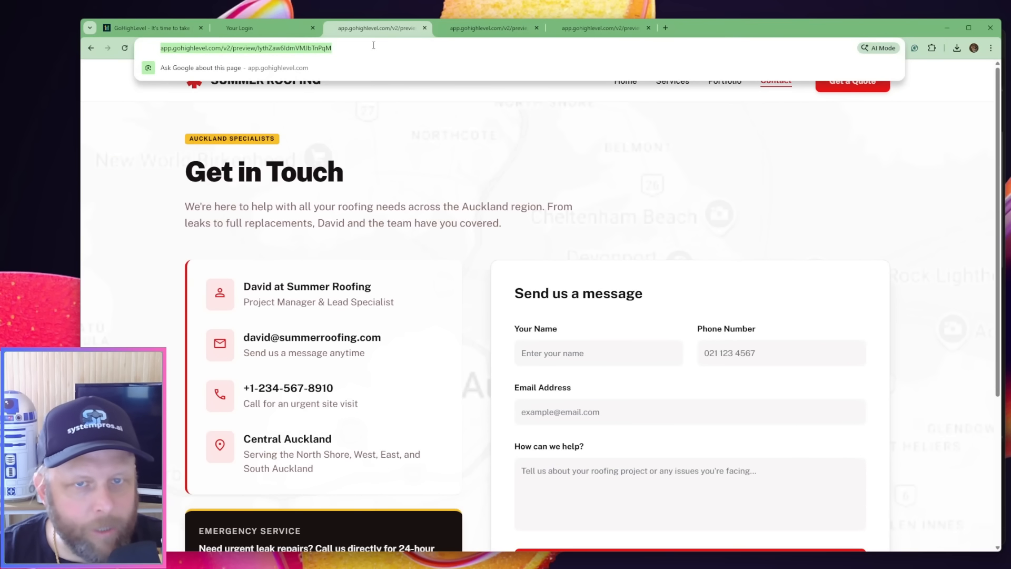
left_click(574, 29)
left_click(433, 47)
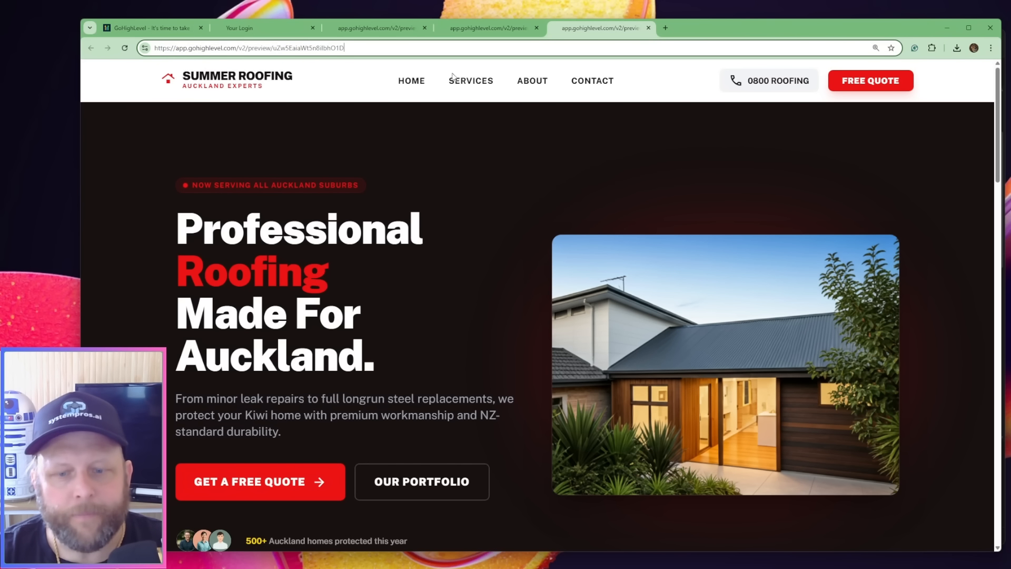
Return to Antigravity and read the agent's general observation about the three pages
left_click(688, 566)
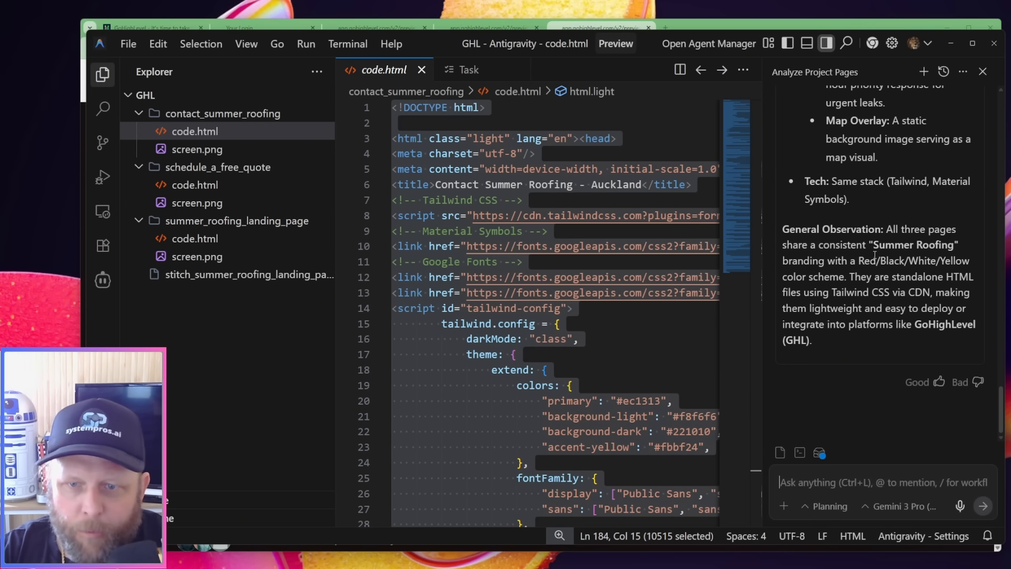
left_click_drag(874, 261, 783, 261)
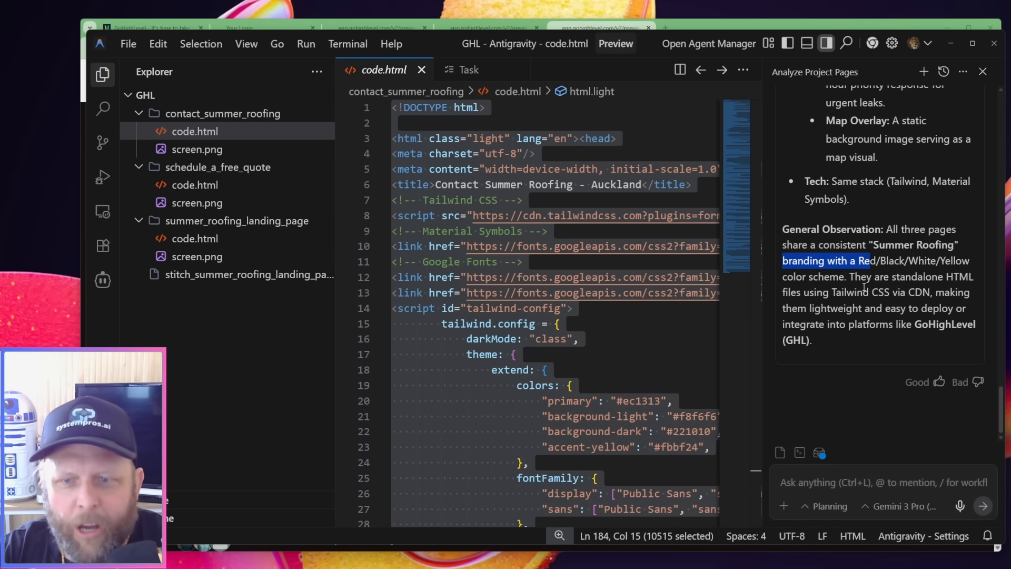
left_click(864, 287)
left_click_drag(891, 289, 901, 289)
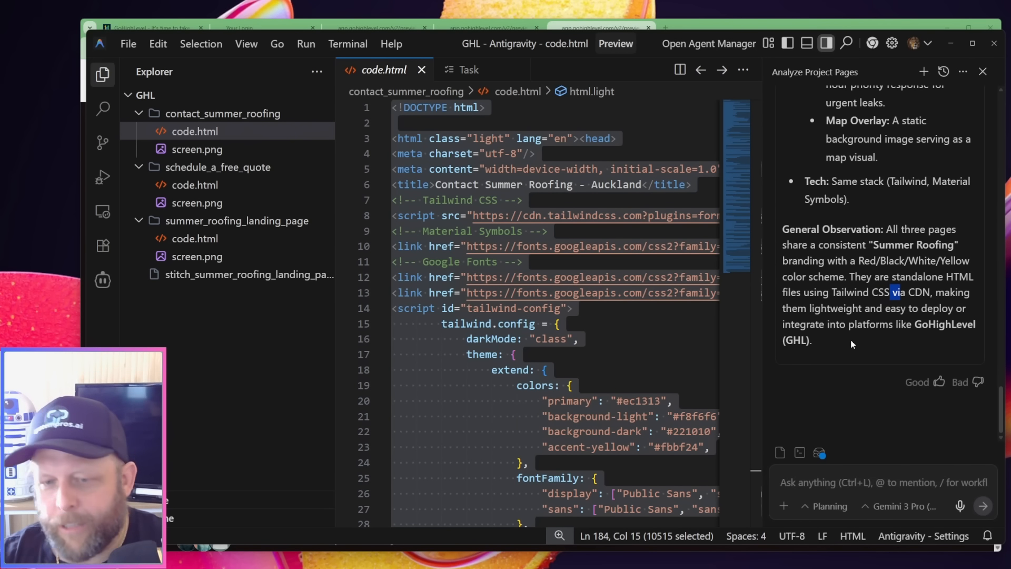
left_click(800, 487)
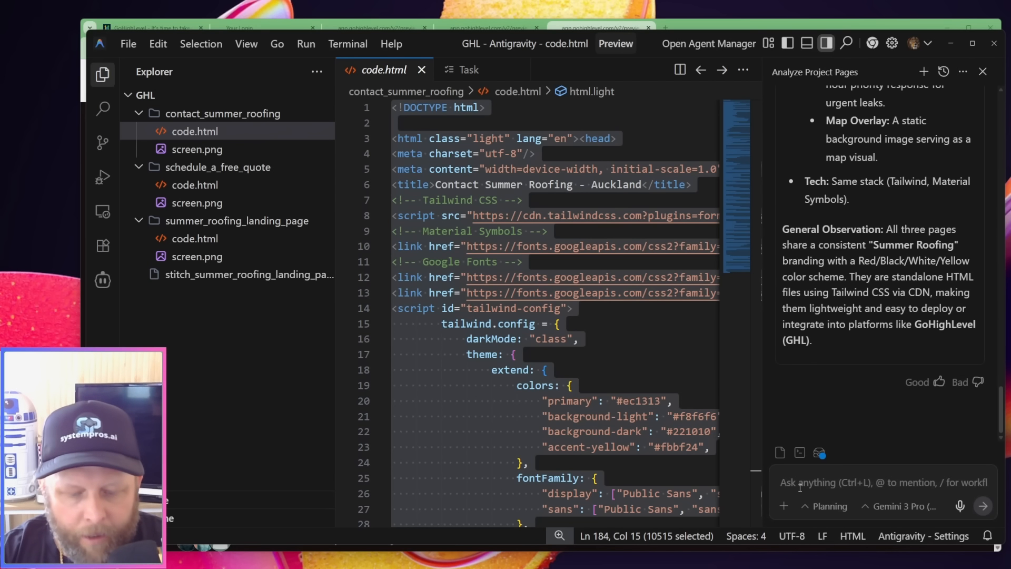
type("I want yu")
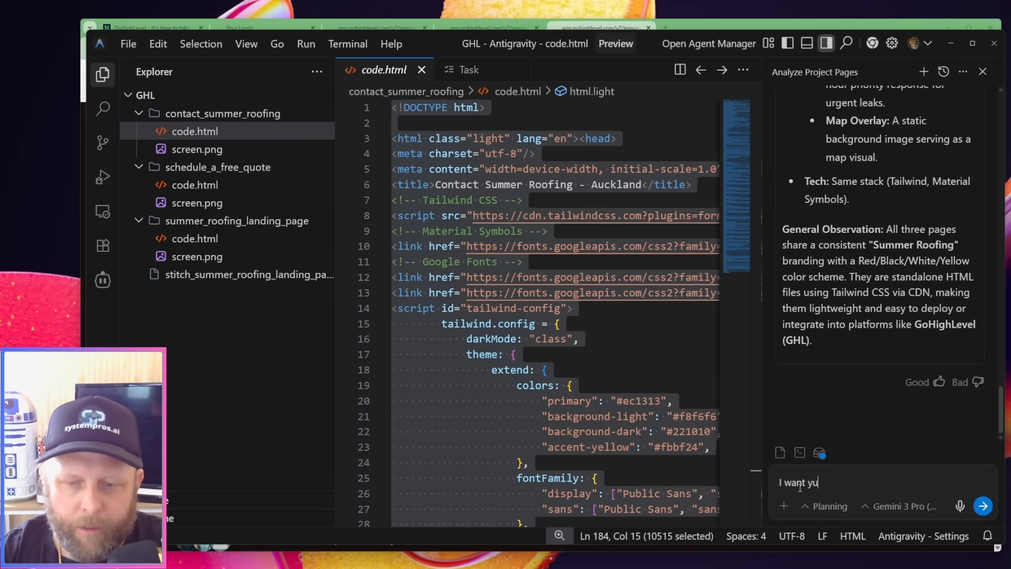
key("BackSpace")
key("BackSpace")
key("BackSpace")
key("BackSpace")
key("BackSpace")
key("BackSpace")
key("BackSpace")
key("BackSpace")
key("BackSpace")
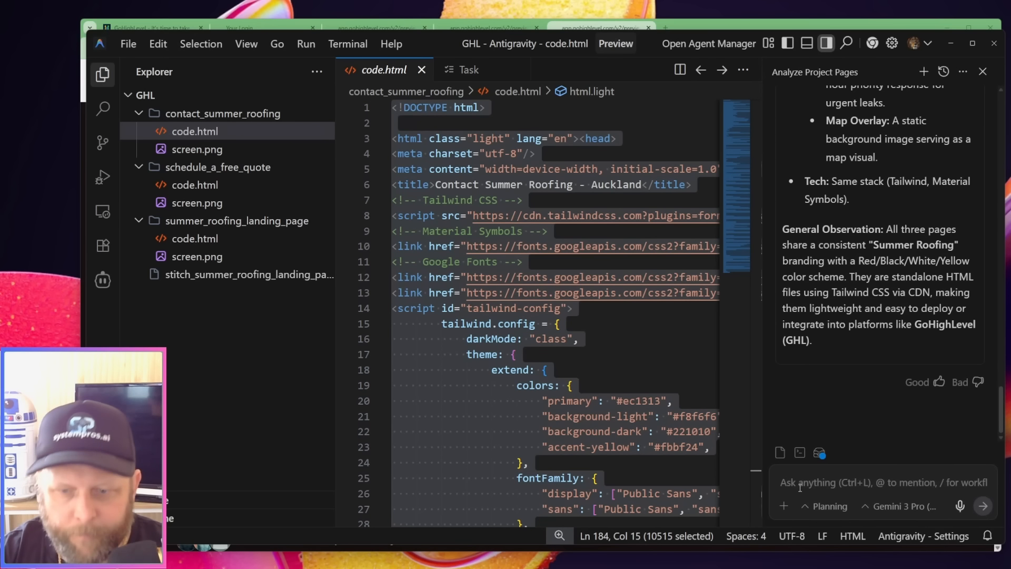
Draft an agent prompt to link every page's navigation and buttons to the home, contact and booking pages, including the labelled home page preview URL
key("super+h")
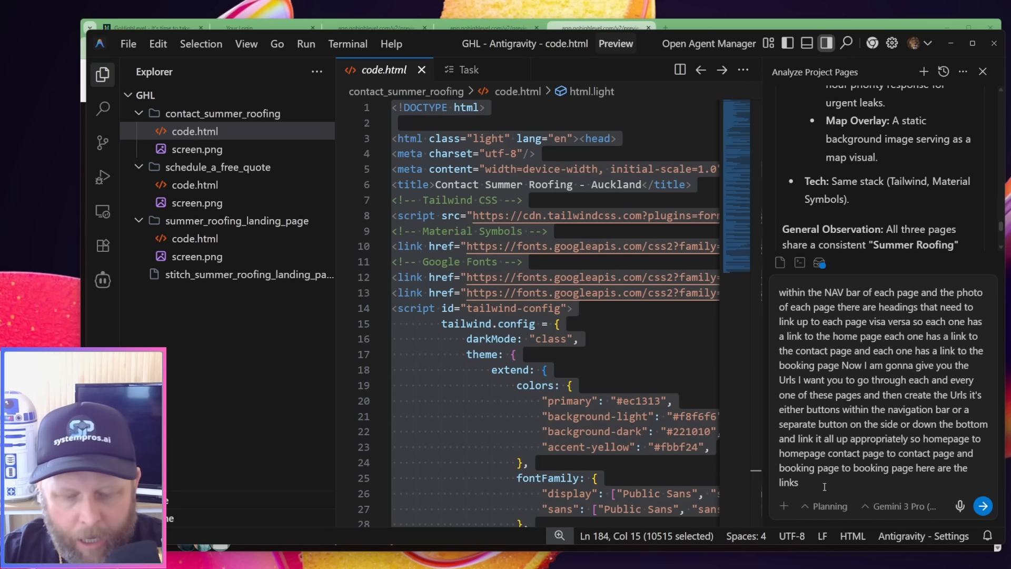
type("Home page  URL:")
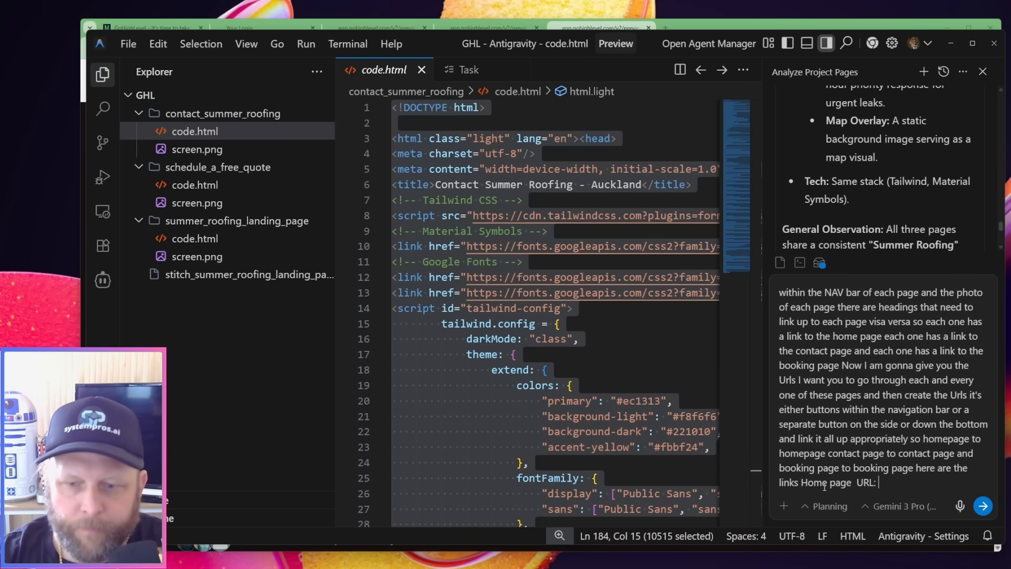
key("alt+Tab")
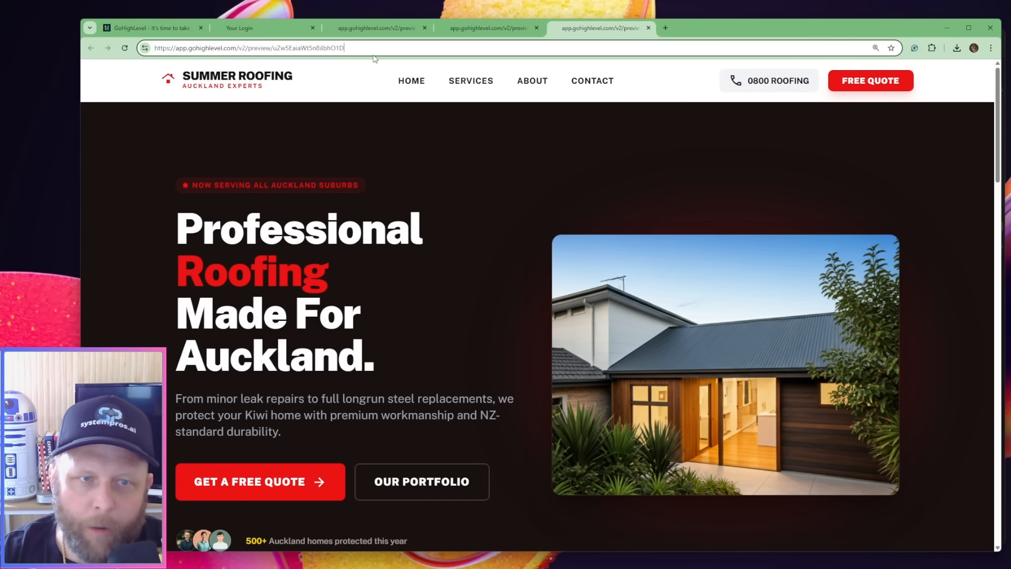
triple_click(373, 49)
key("ctrl+c")
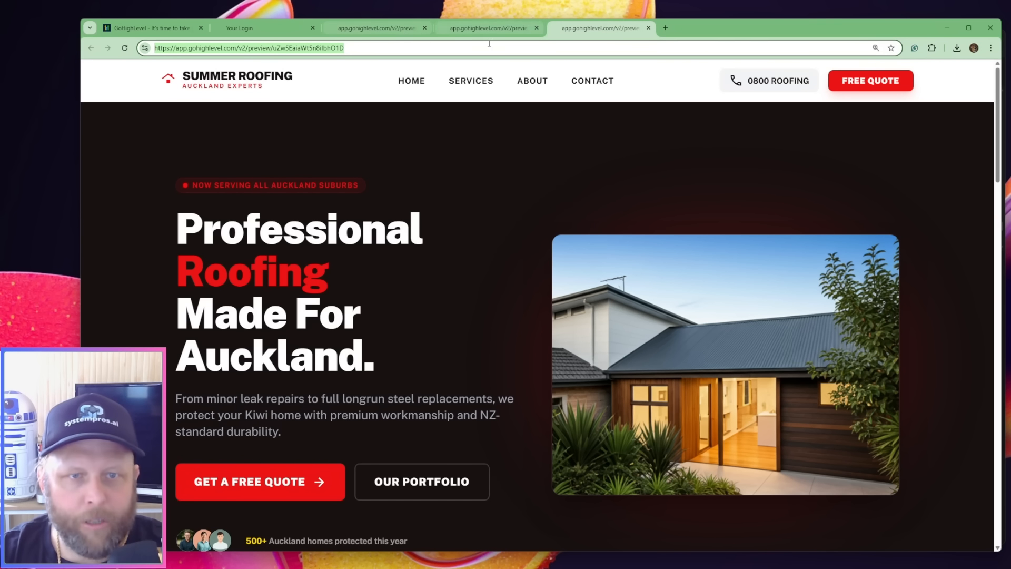
key("alt+Tab")
left_click(870, 489)
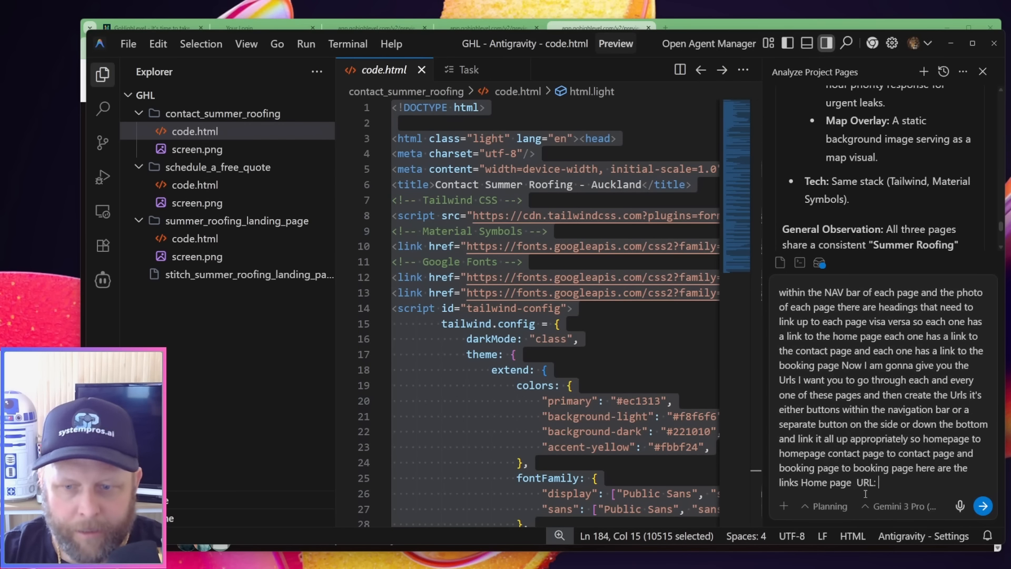
key("ctrl+v")
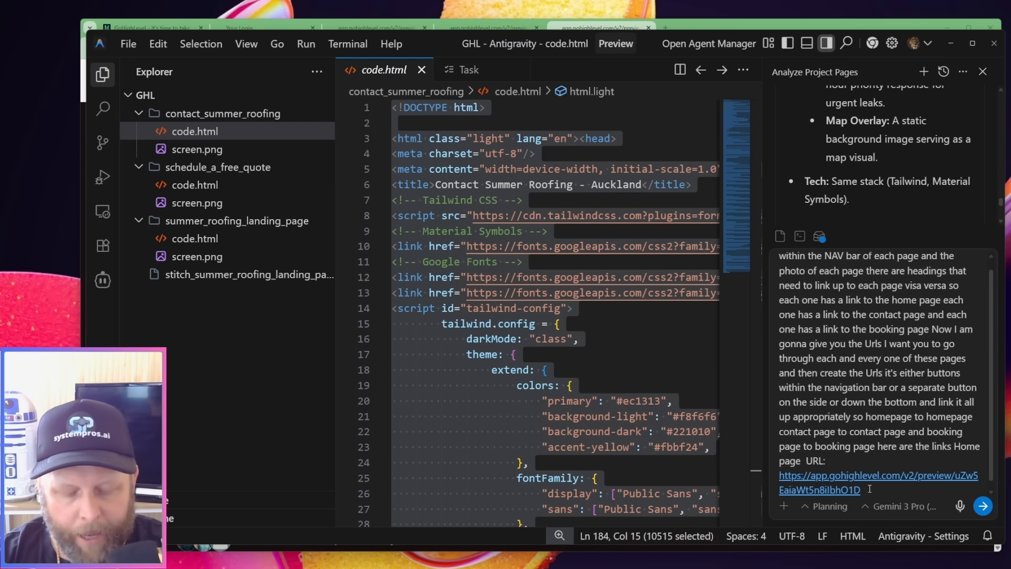
Add the label "Booking page URL :" and the Schedule a Free Quote page's preview URL to the agent prompt
type("Booking")
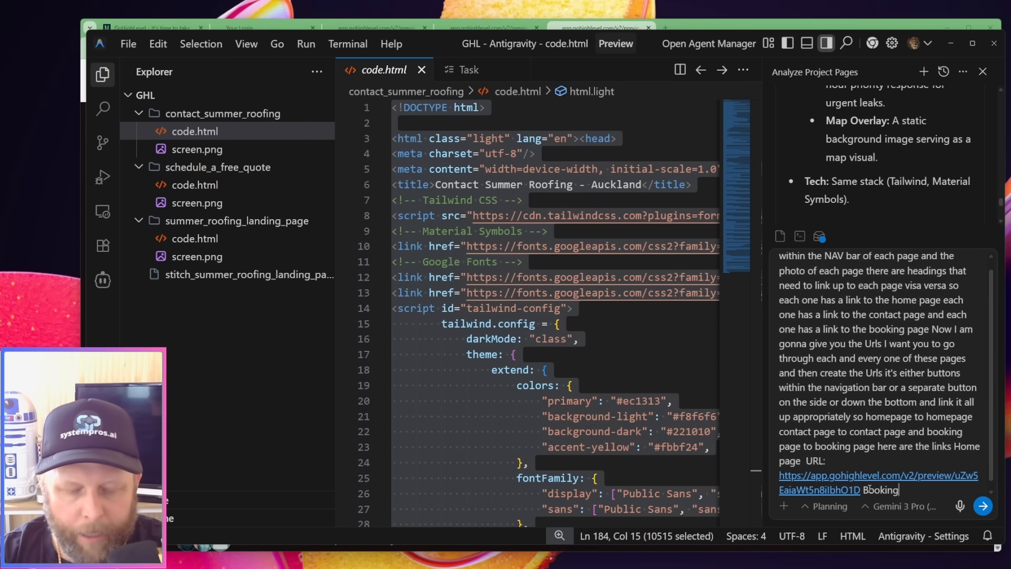
type(" page URL")
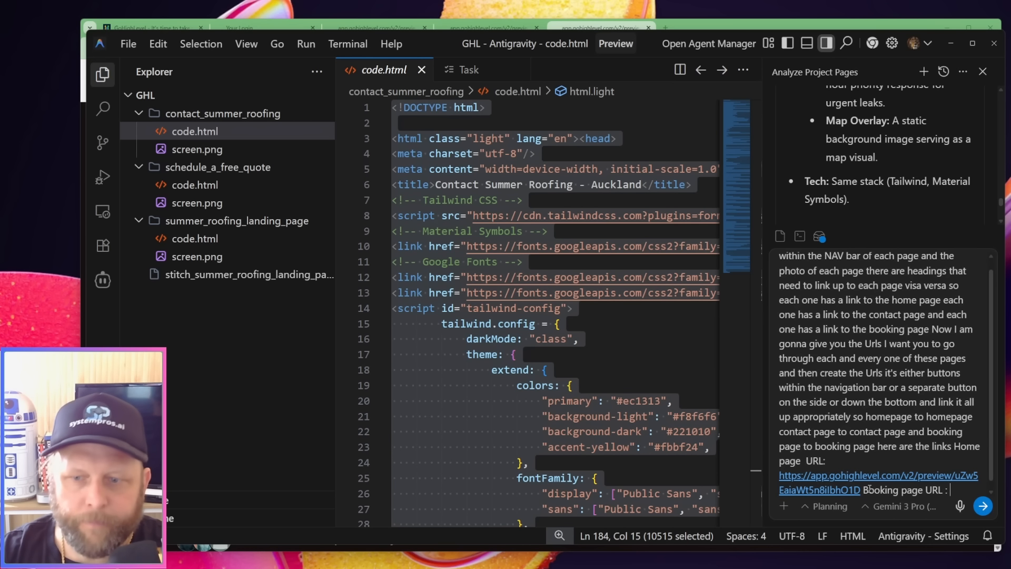
type(" :")
left_click(488, 28)
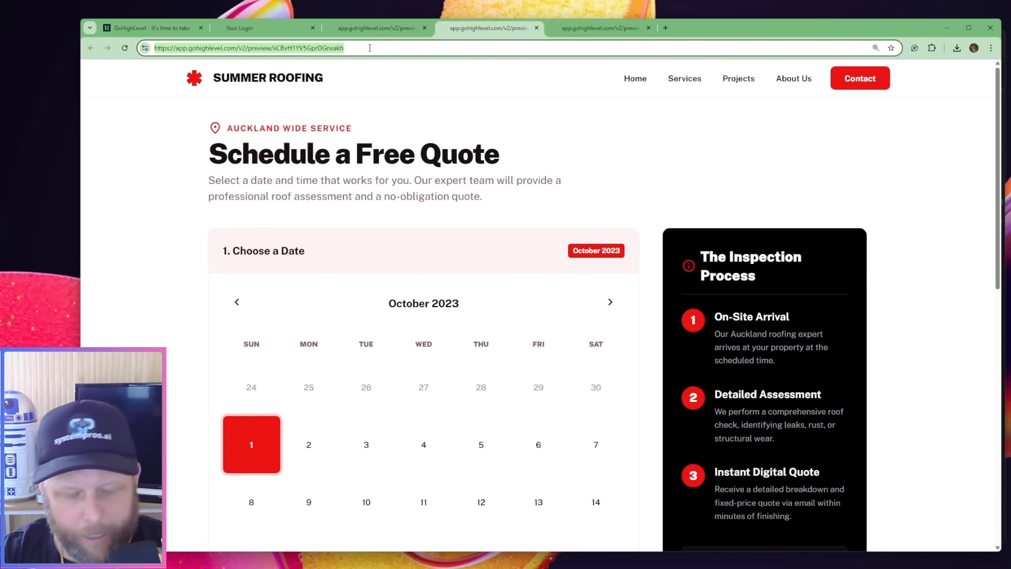
left_click(587, 29)
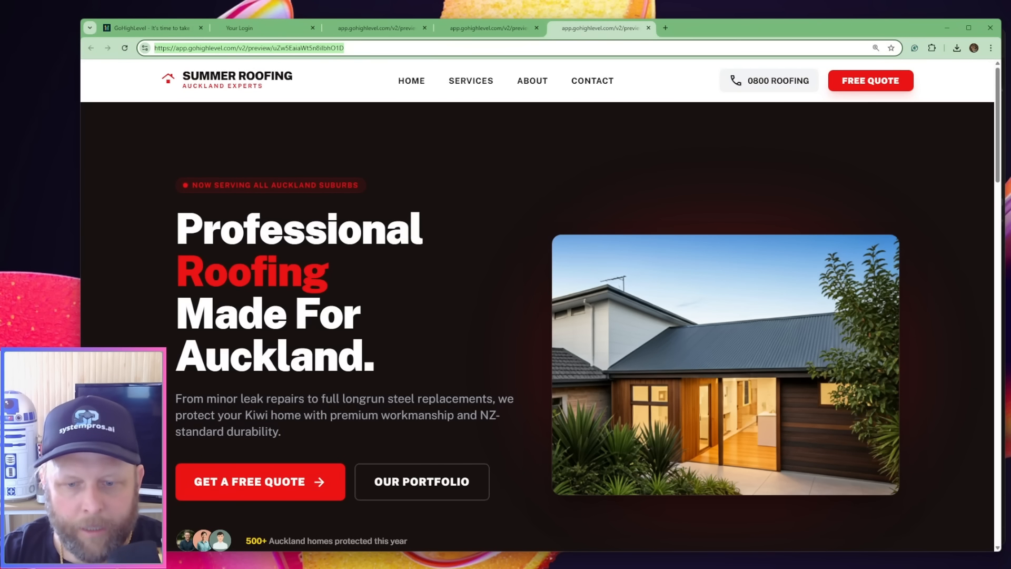
key("alt+Tab")
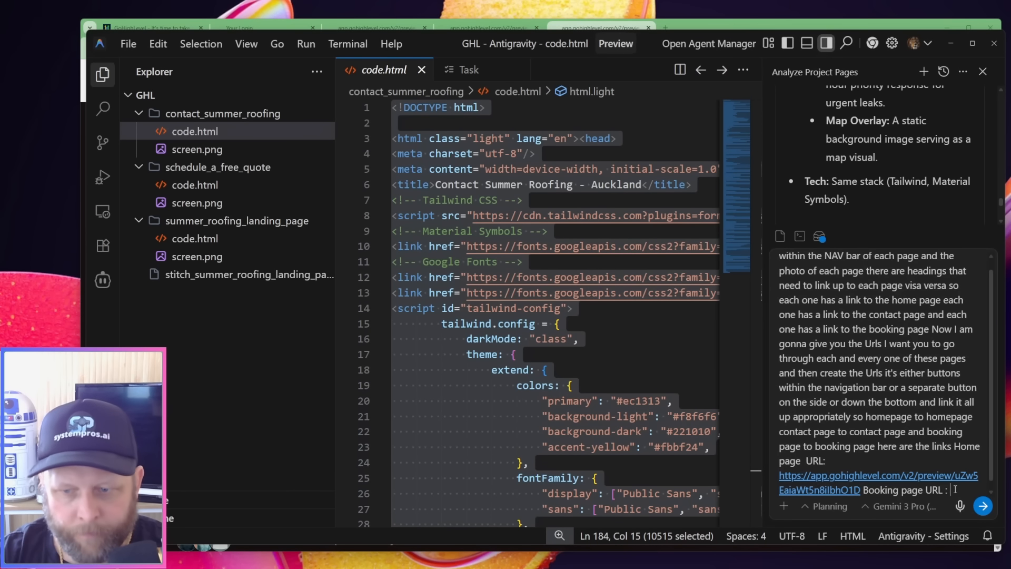
key("ctrl+v")
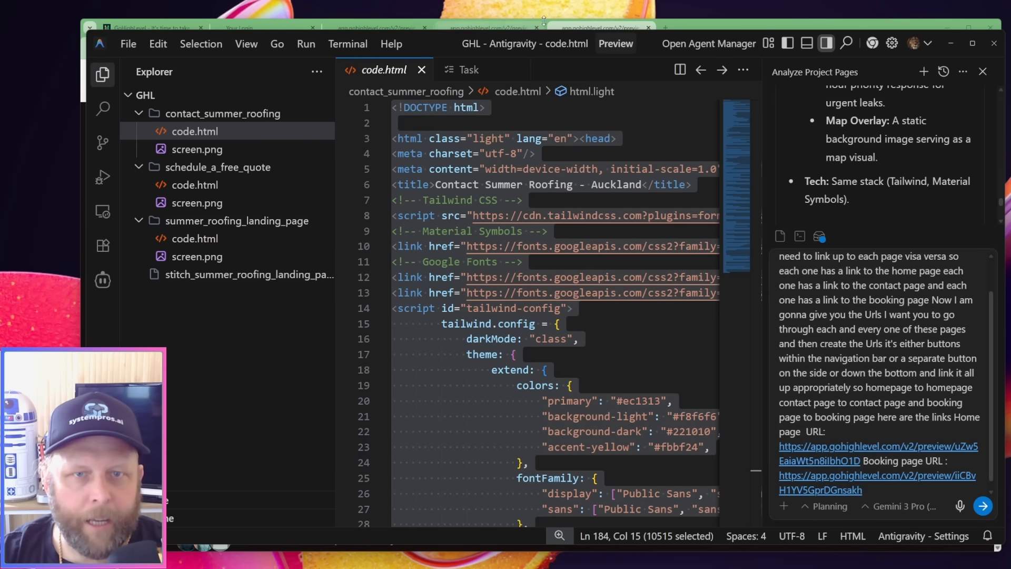
Copy the Summer Roofing contact page's preview URL from the browser and return to Antigravity
left_click(569, 24)
left_click(373, 27)
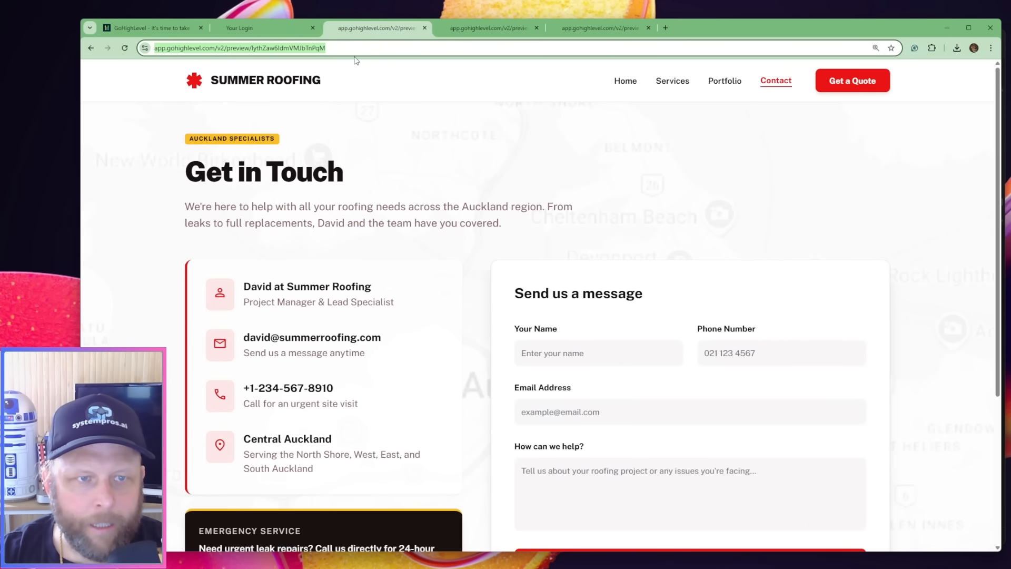
left_click(593, 27)
key("alt+Tab")
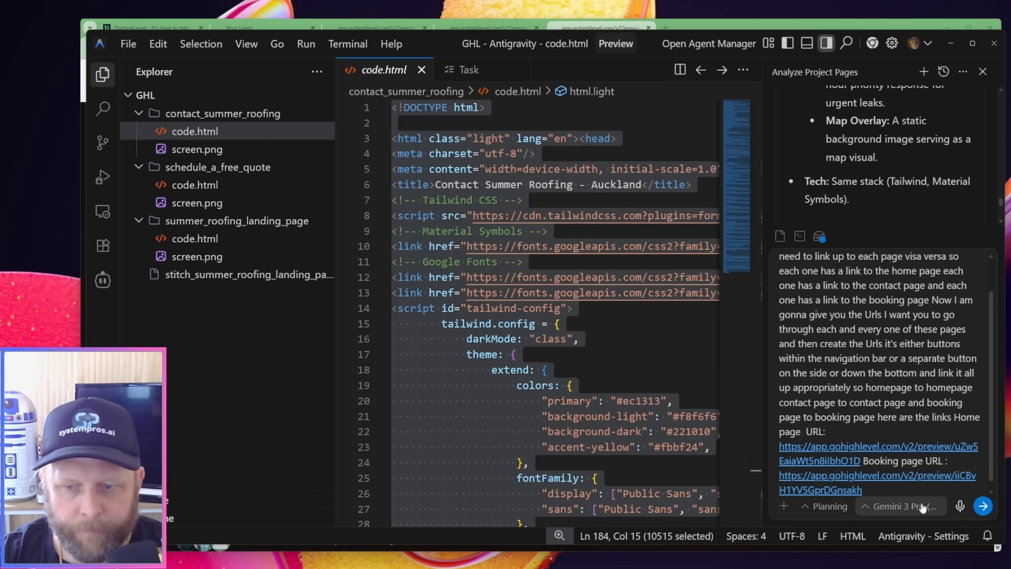
Add the label "The contact now page is :" with the contact page's preview URL to the agent prompt and send it
type("The cont")
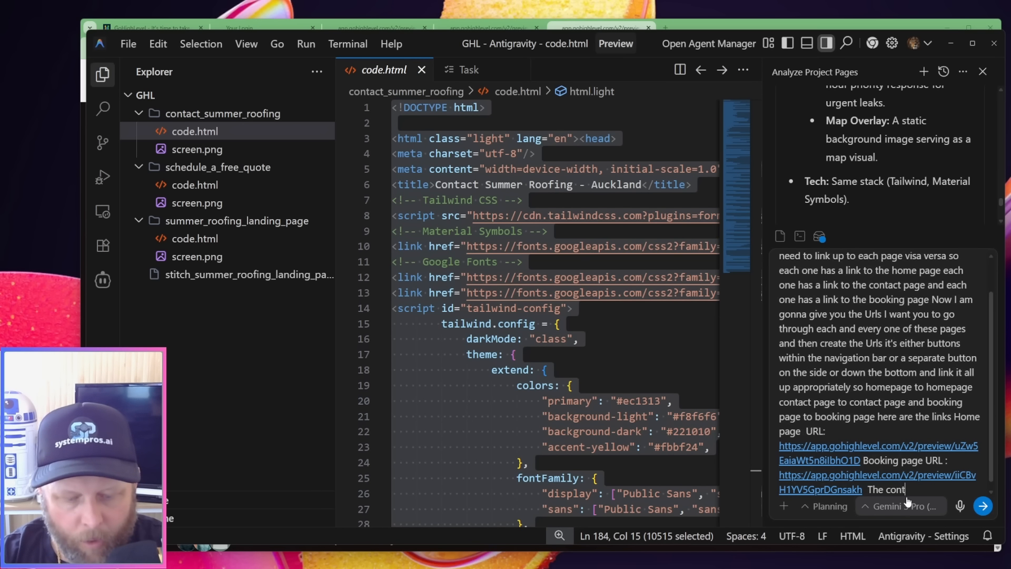
type("act now pafe is")
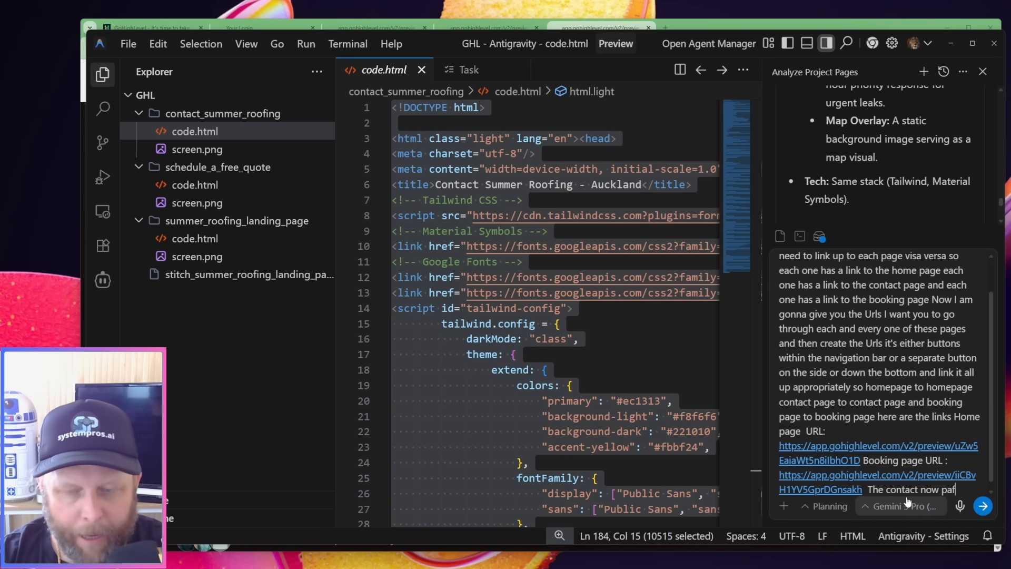
key("BackSpace")
key("BackSpace")
key("BackSpace")
key("BackSpace")
key("BackSpace")
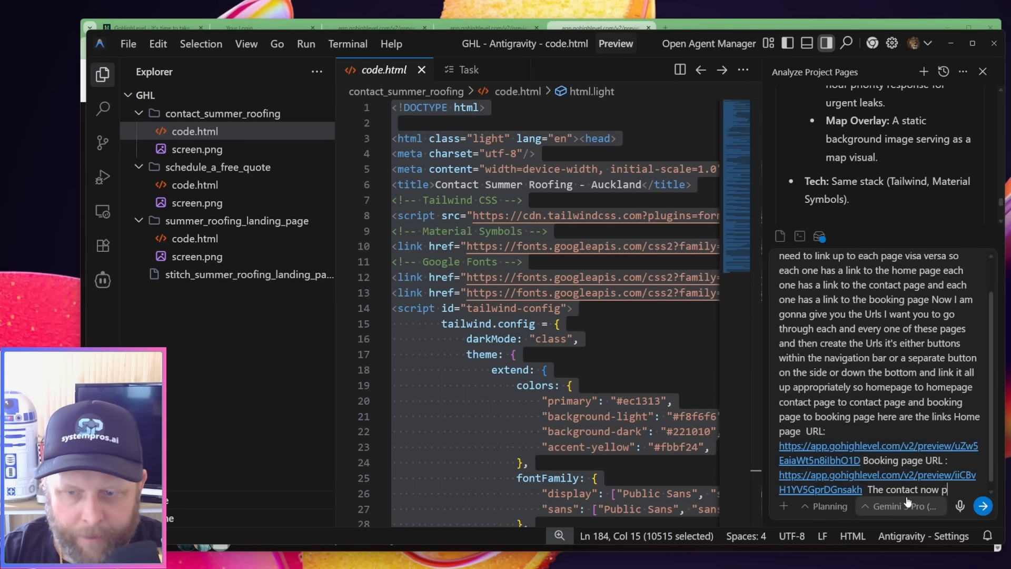
type("ge is ")
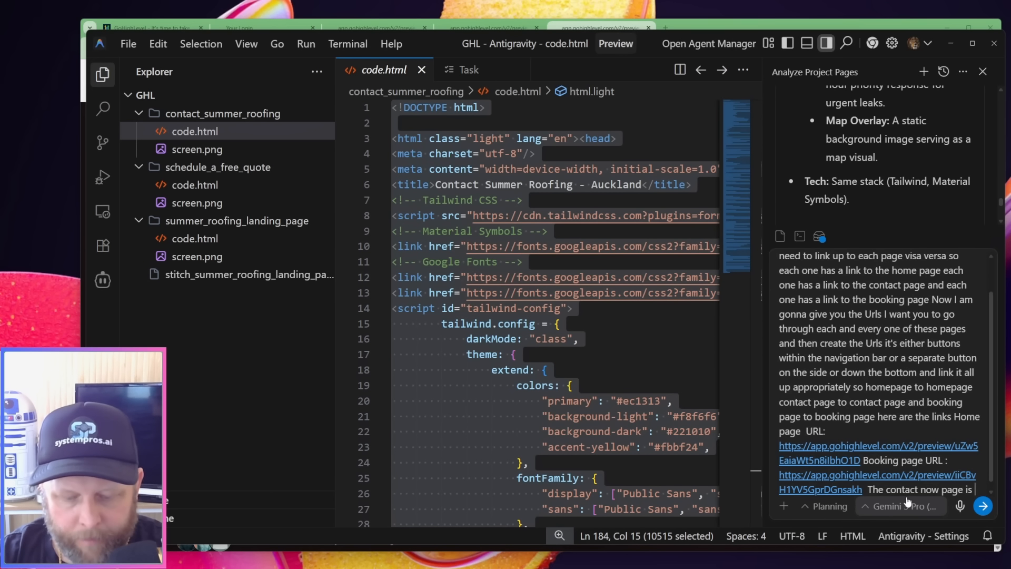
type(":")
type("https://app.gohighlevel.com/v2/preview/lythZaw6IdmVMJbTnPqM")
key("Return")
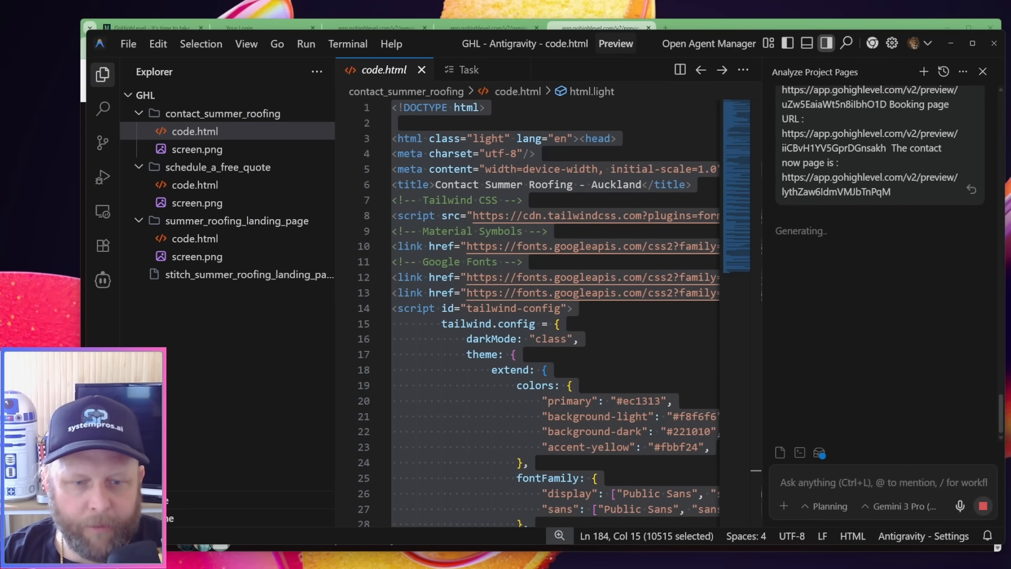
Open Notepad, create a blank note and minimise the window
key("super")
type("no")
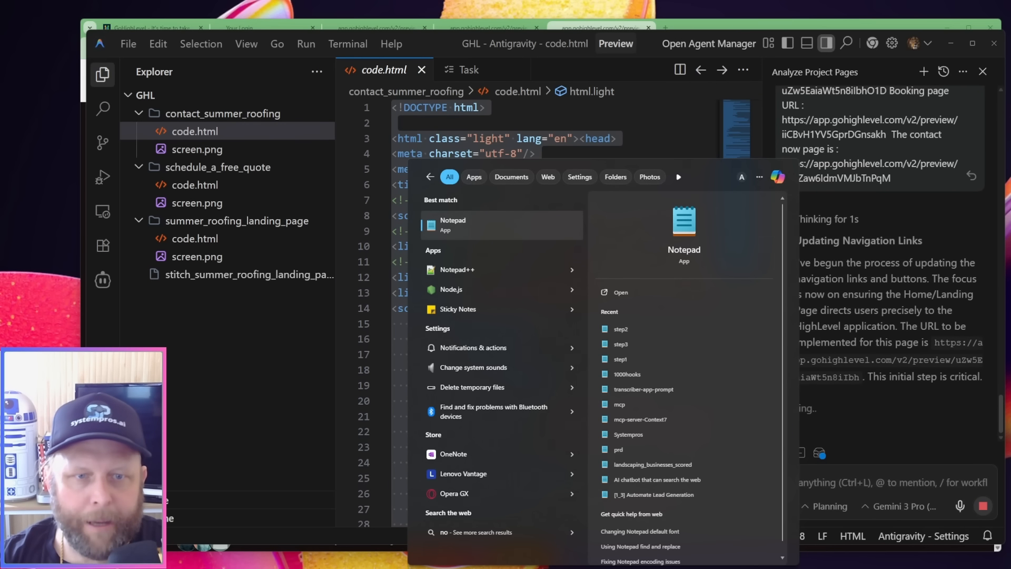
left_click(455, 231)
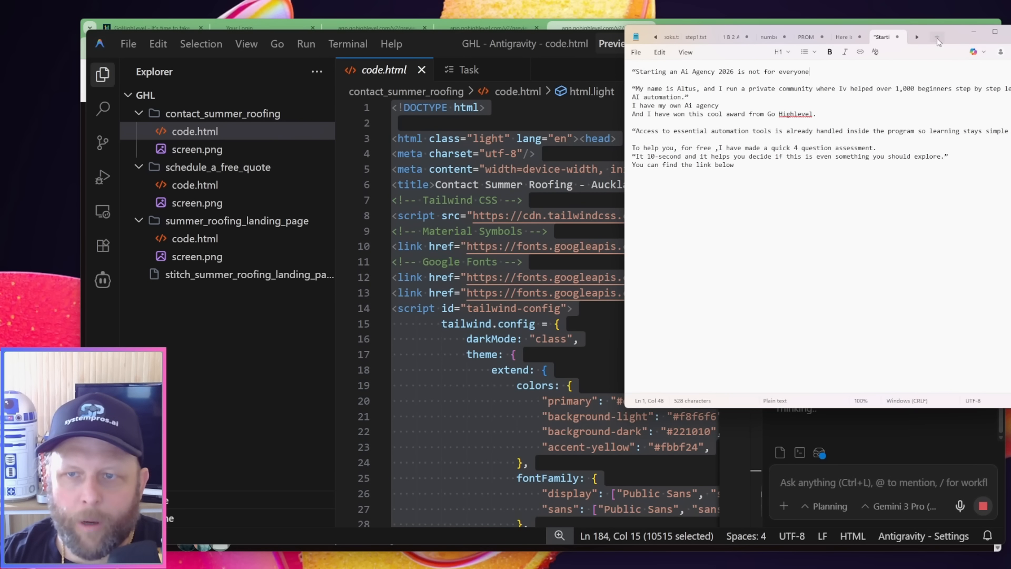
left_click(937, 38)
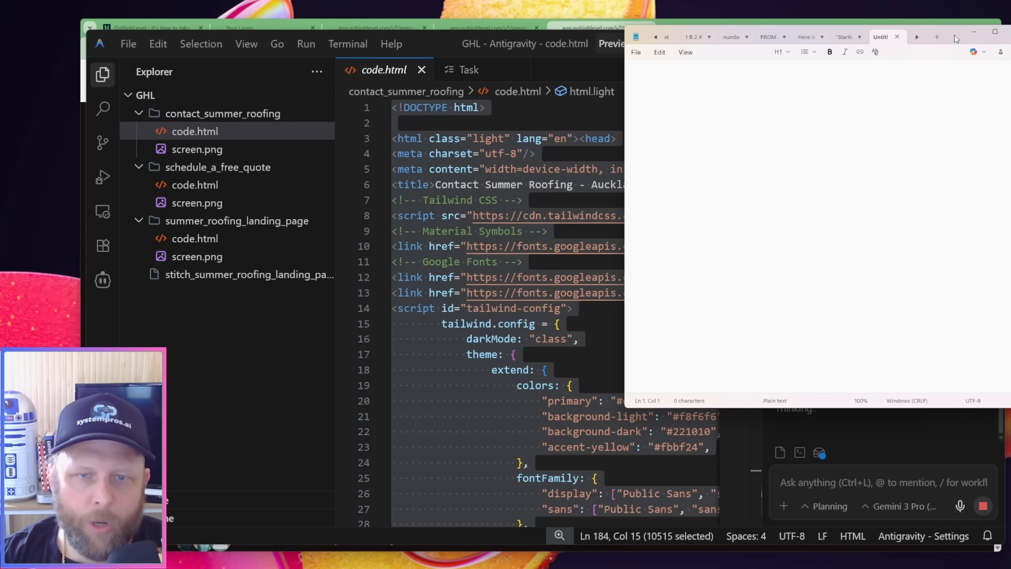
left_click(974, 31)
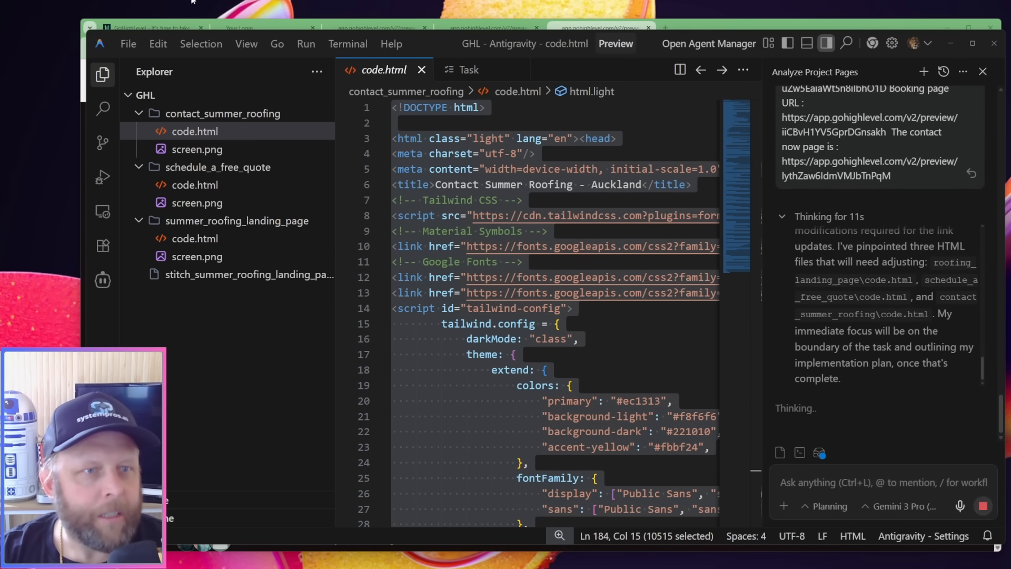
Switch to HighLevel in the browser and open the calendar settings of the Summit Roofing account
left_click(255, 24)
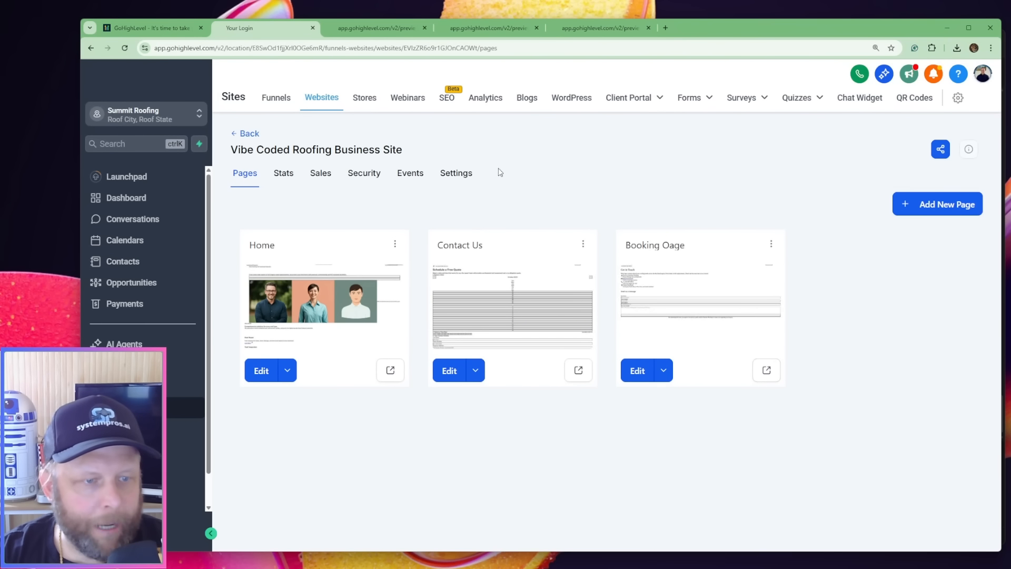
left_click(182, 533)
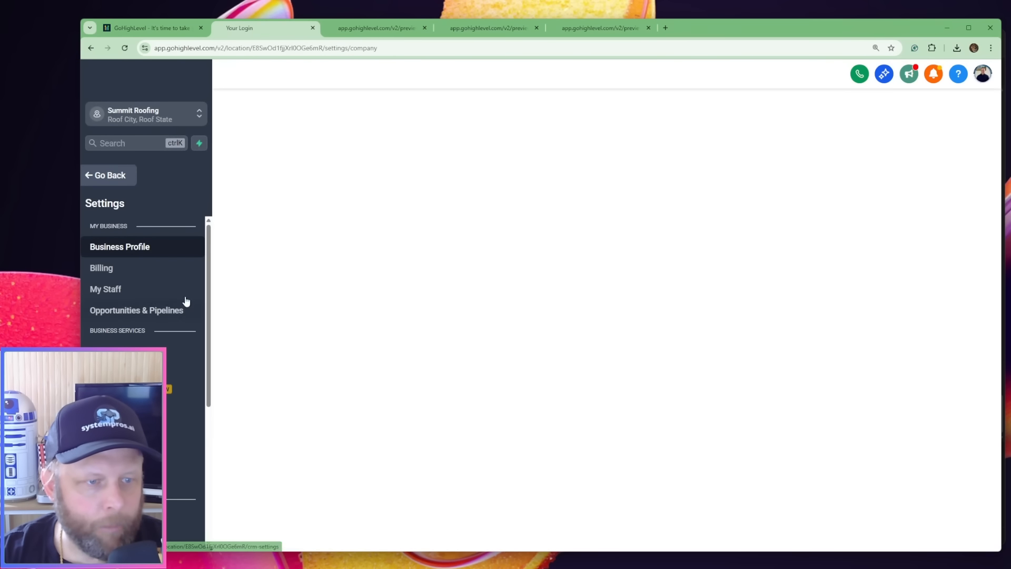
scroll(186, 301, "down", 3)
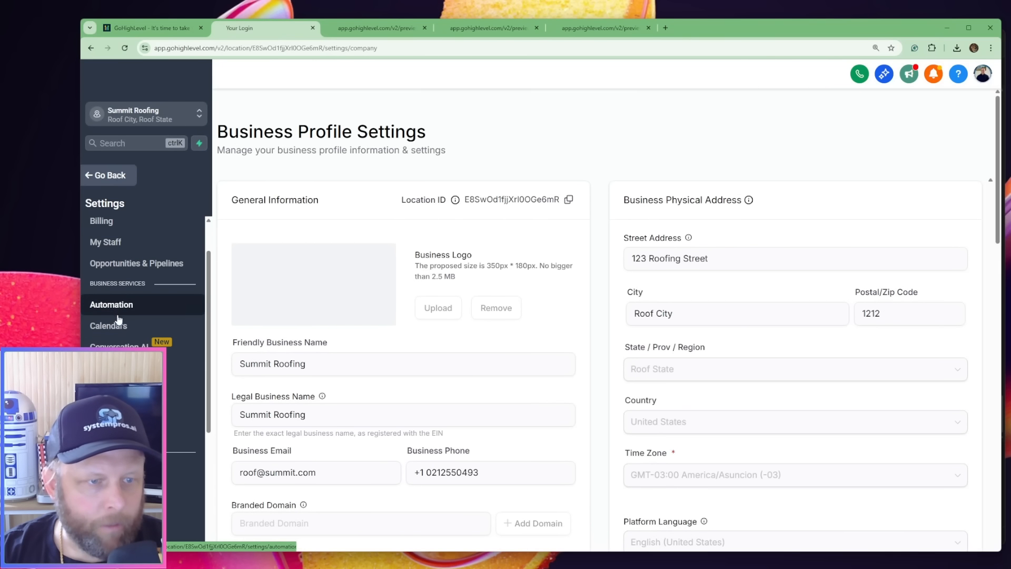
left_click(106, 324)
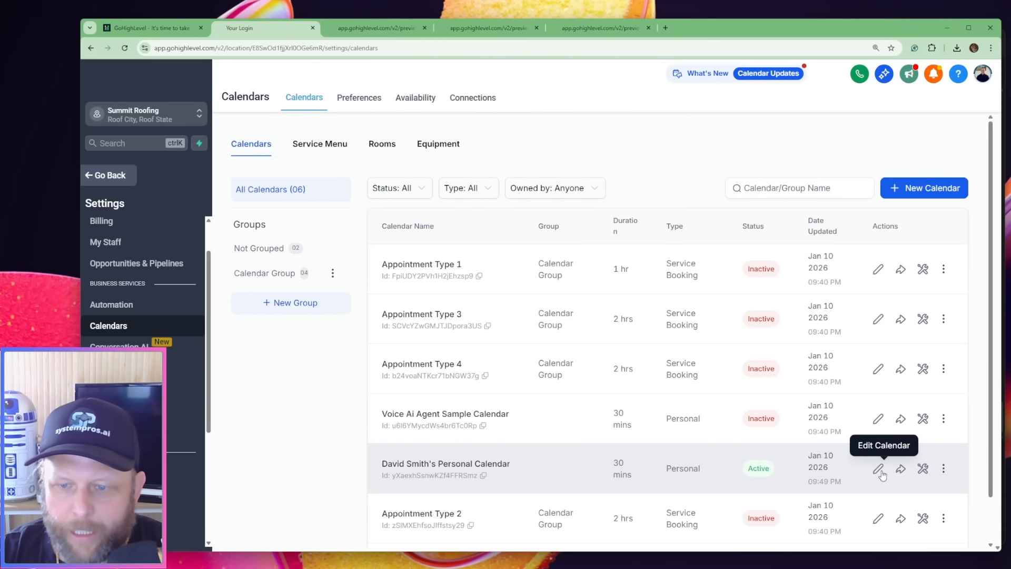
Copy the embed code of the active personal calendar and return from the settings to the website's pages
left_click(904, 470)
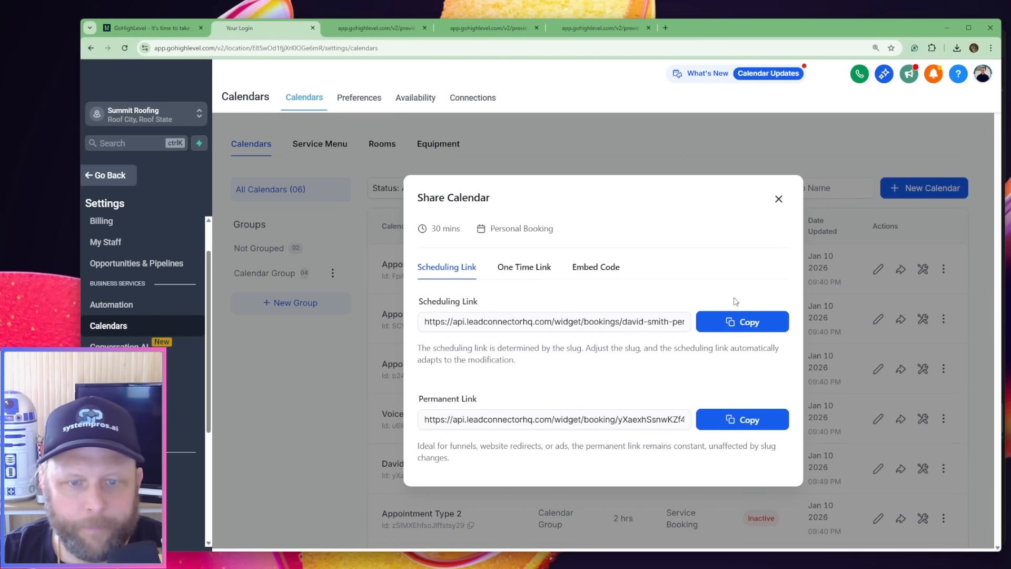
left_click(586, 272)
left_click(746, 456)
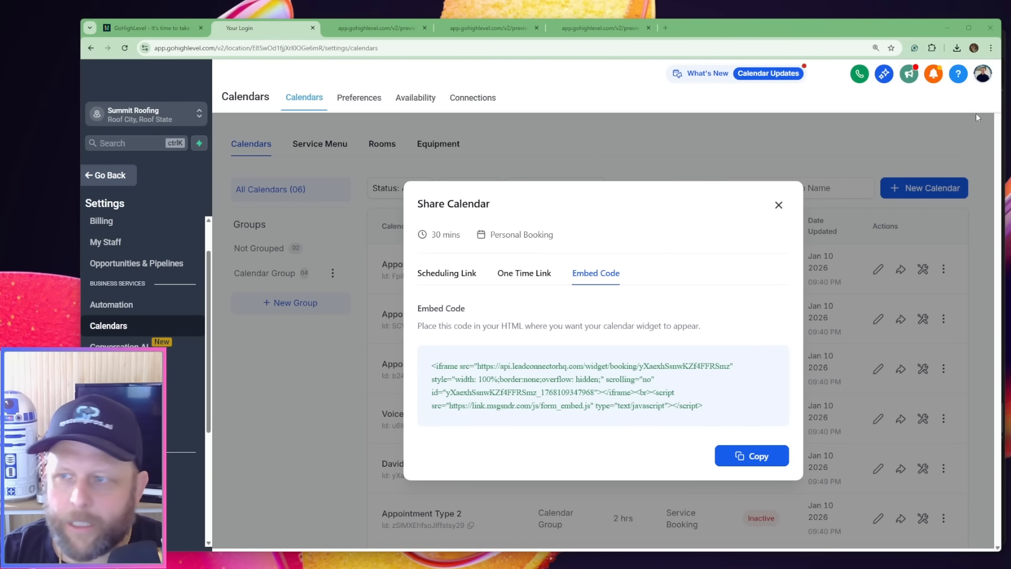
mouse_move(1010, 59)
left_mouse_down()
mouse_move(668, 60)
mouse_move(1010, 60)
left_mouse_up()
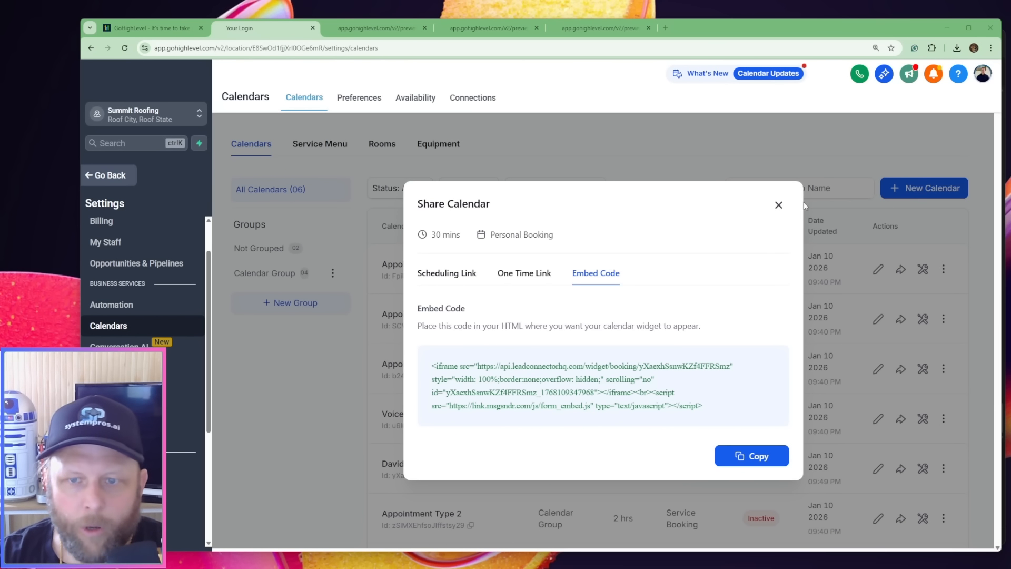
left_click(779, 206)
left_click(111, 176)
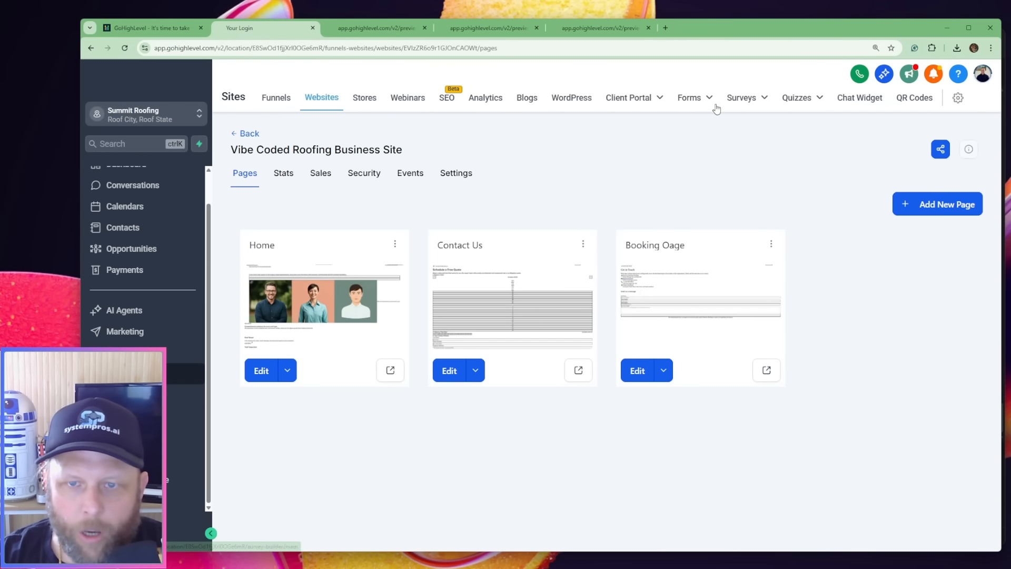
Copy the inline embed code of the form "Contact Form" and return to the forms list
left_click(700, 100)
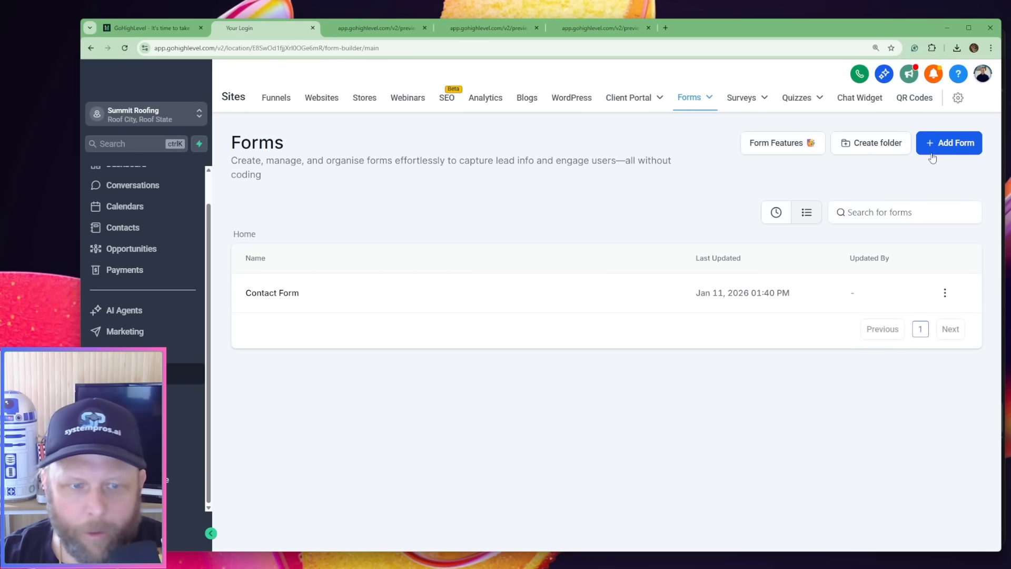
left_click(524, 299)
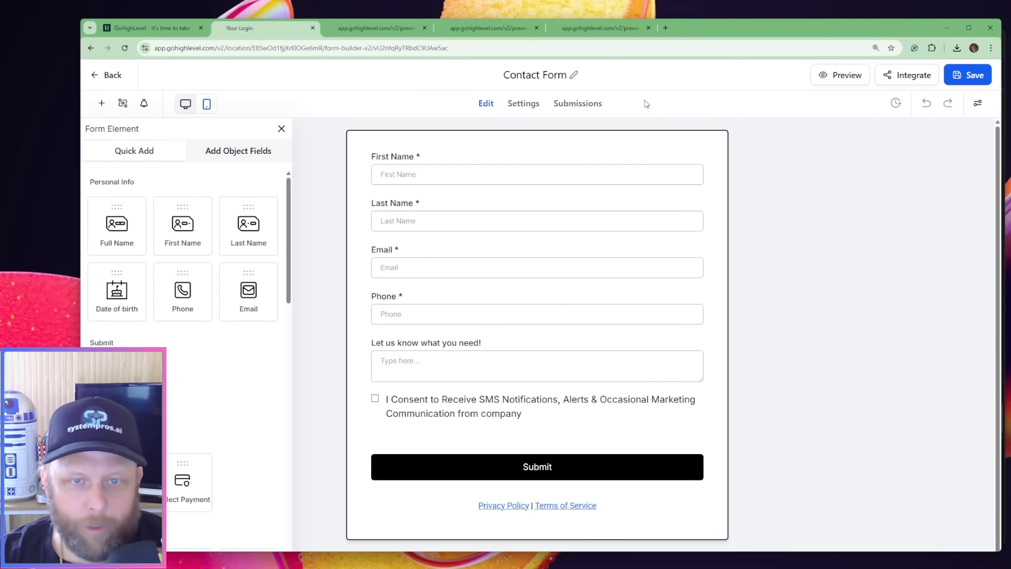
left_click(903, 79)
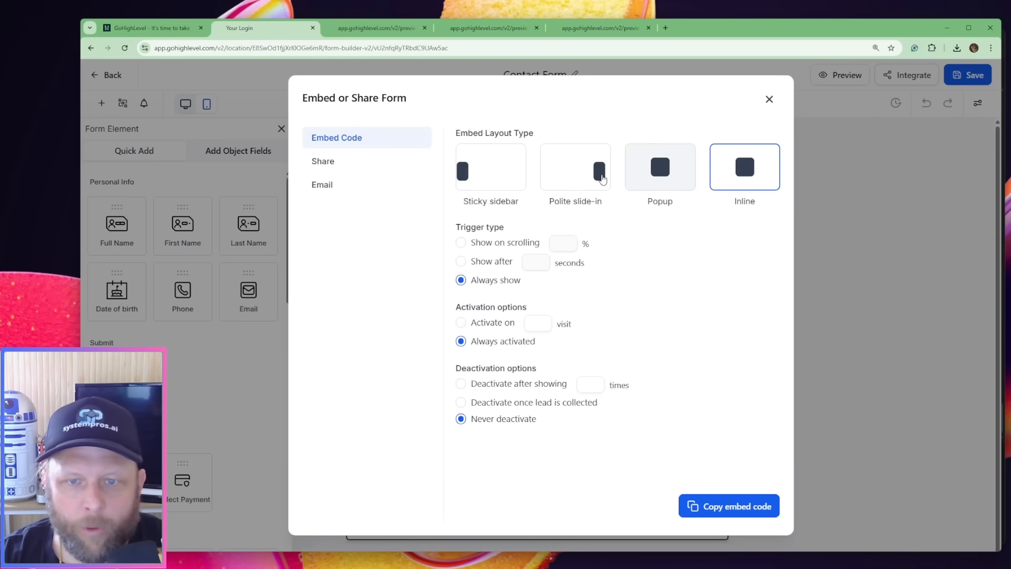
left_click(706, 510)
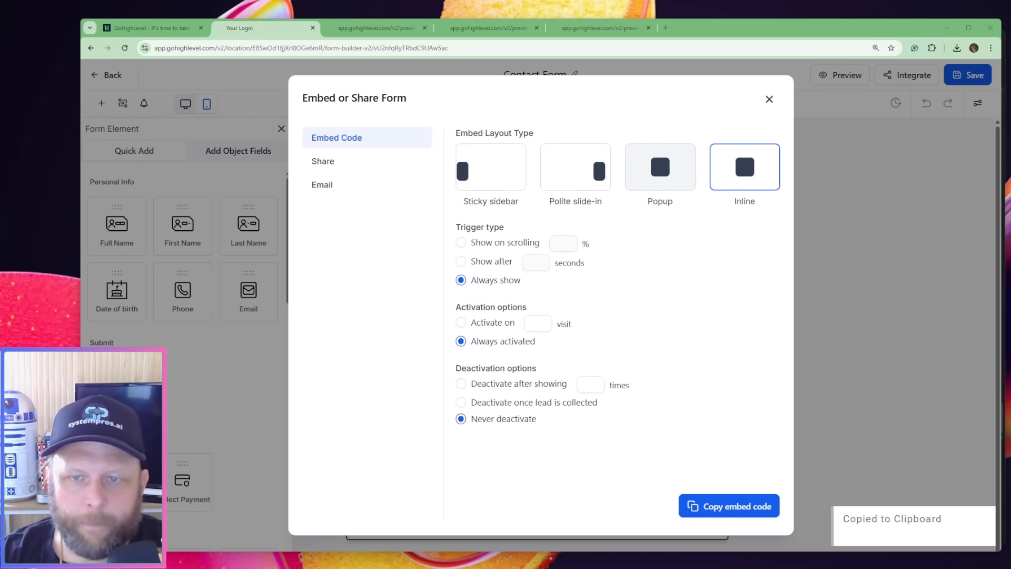
left_click(770, 99)
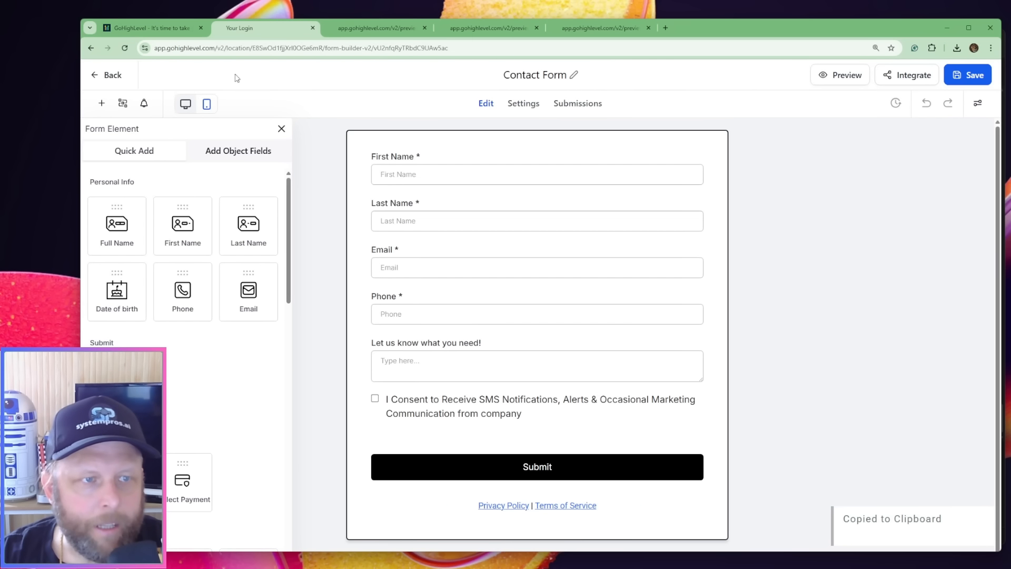
left_click(113, 76)
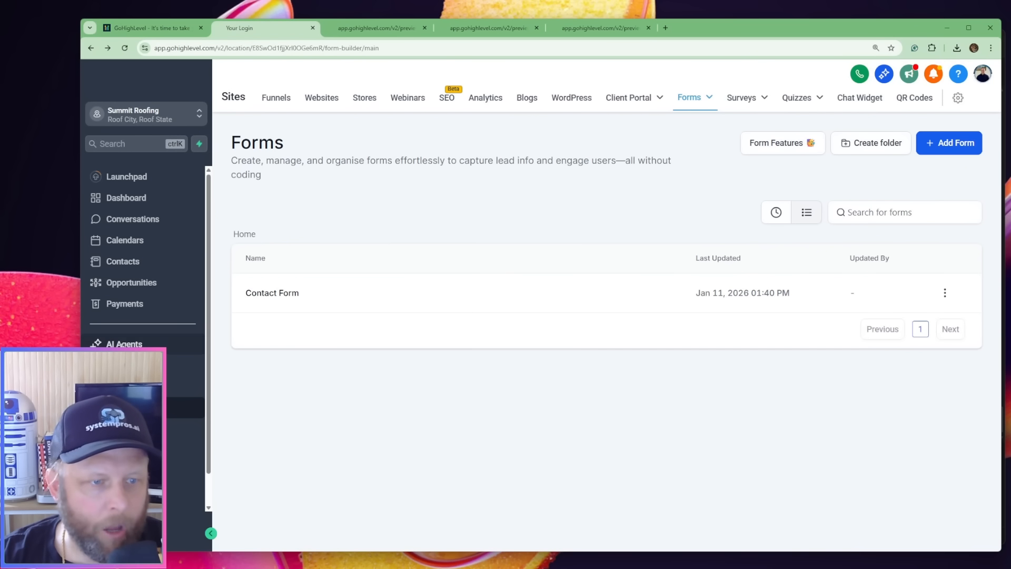
View the agent details of the Voice AI agent "Roofing Solutions Services"
left_click(124, 343)
left_click(437, 98)
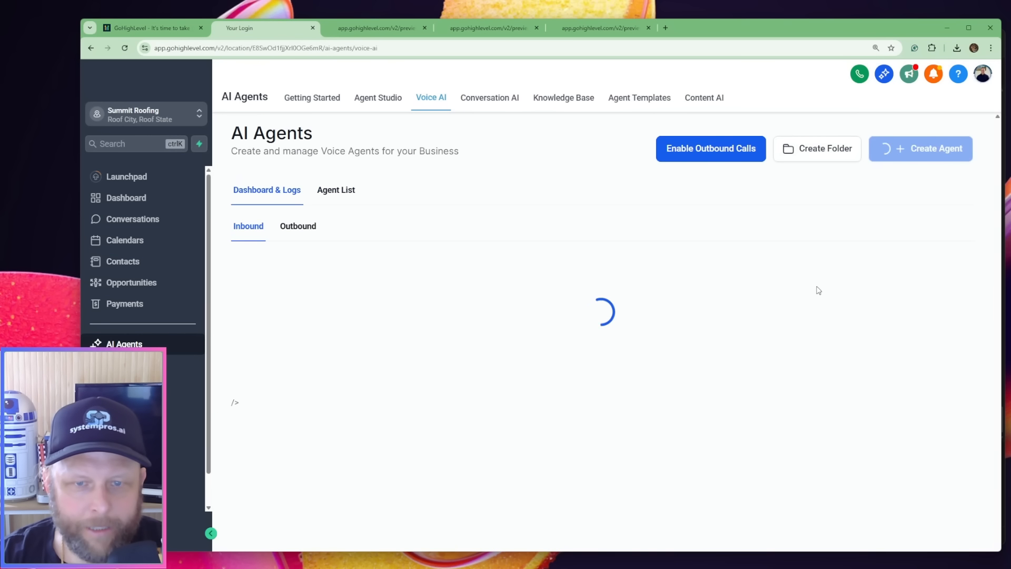
left_click(333, 189)
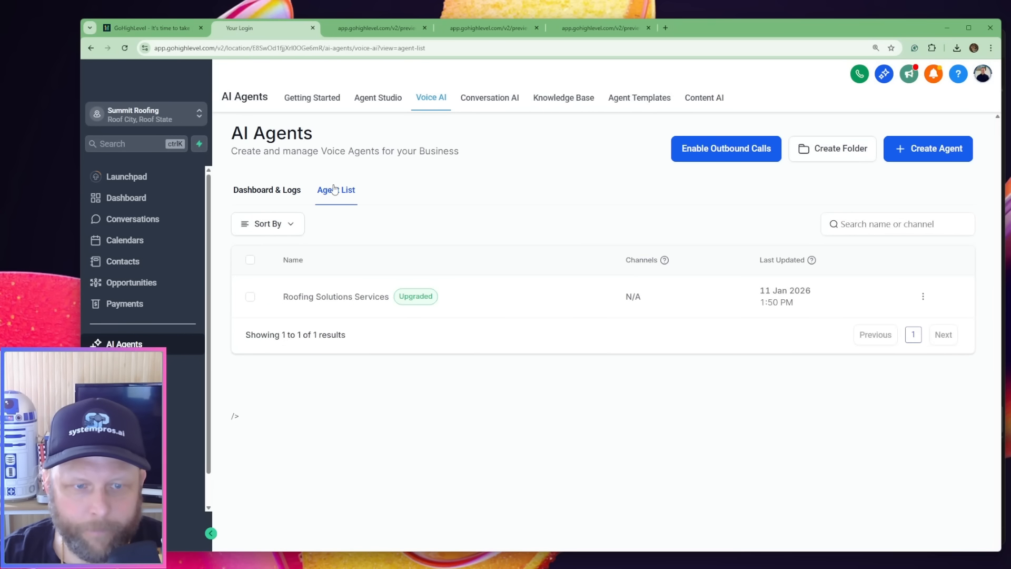
left_click(343, 298)
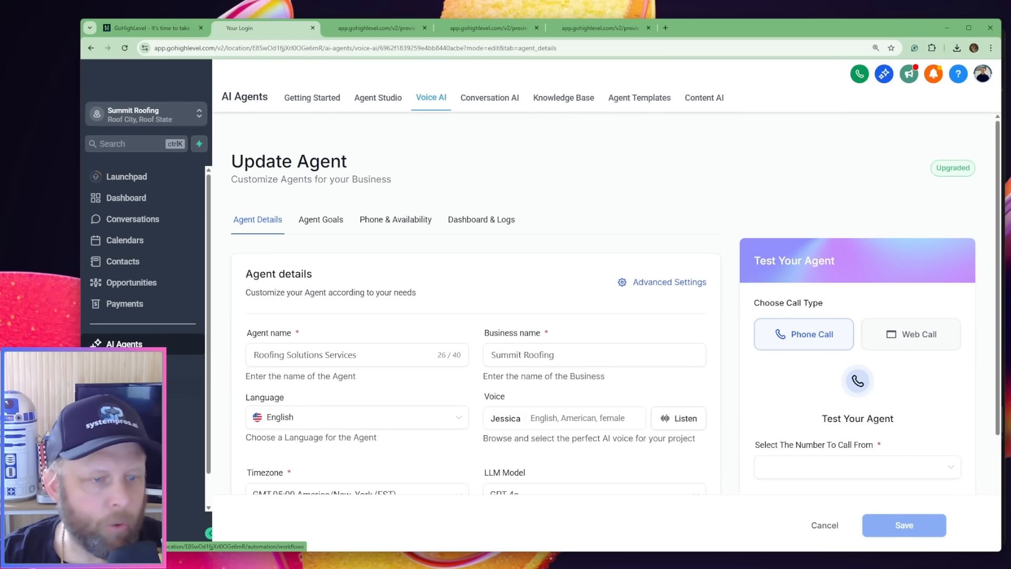
Get the installation code of Chat Widget 1 and copy the whole script
left_click(184, 407)
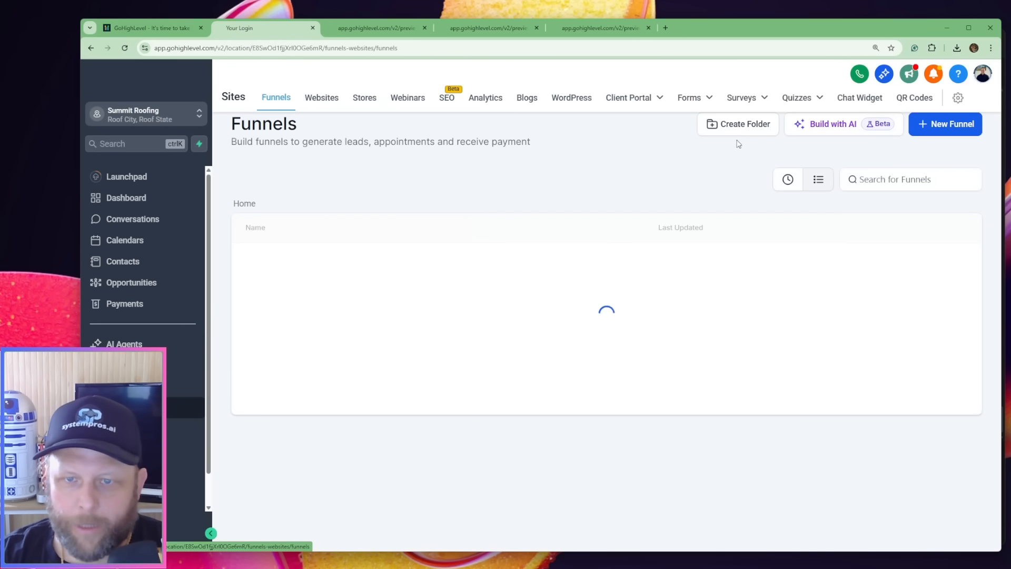
left_click(860, 98)
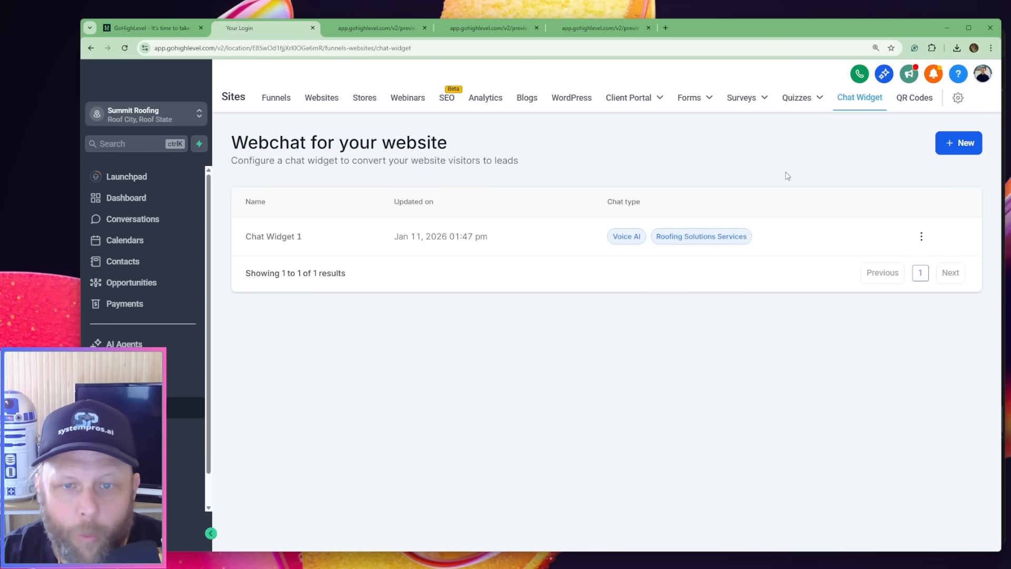
left_click(268, 238)
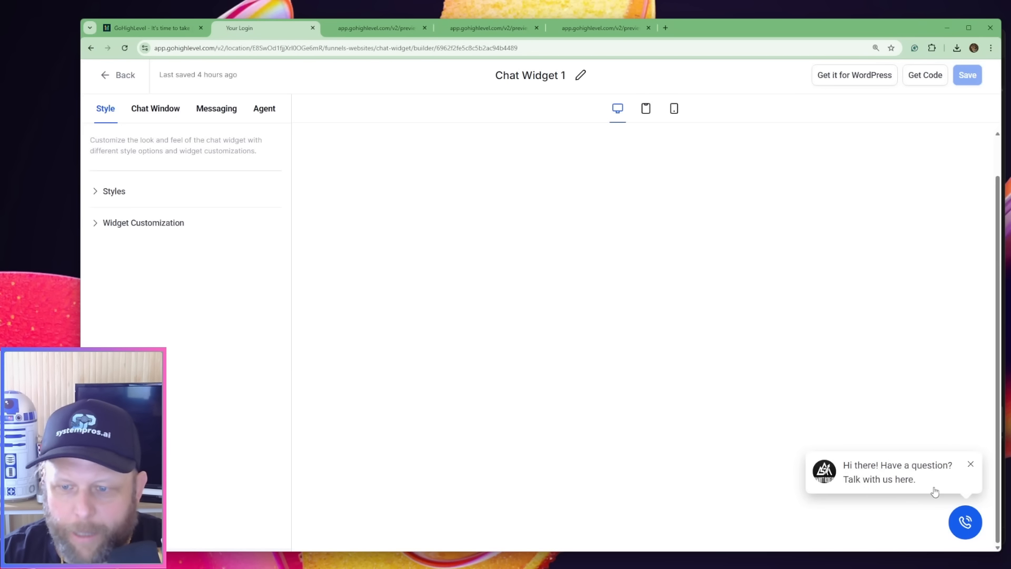
left_click(937, 83)
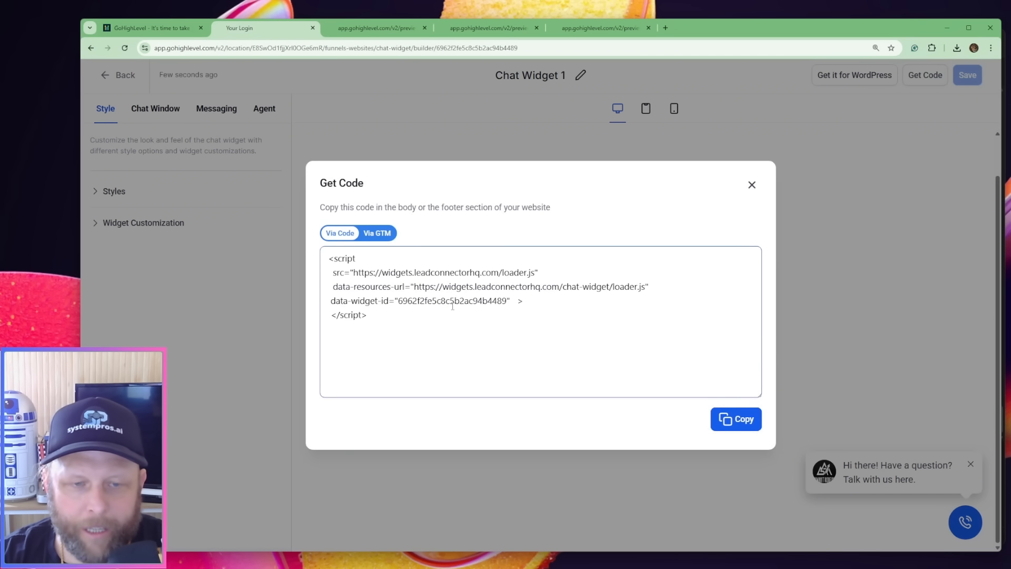
left_click(370, 316)
key("ctrl+a")
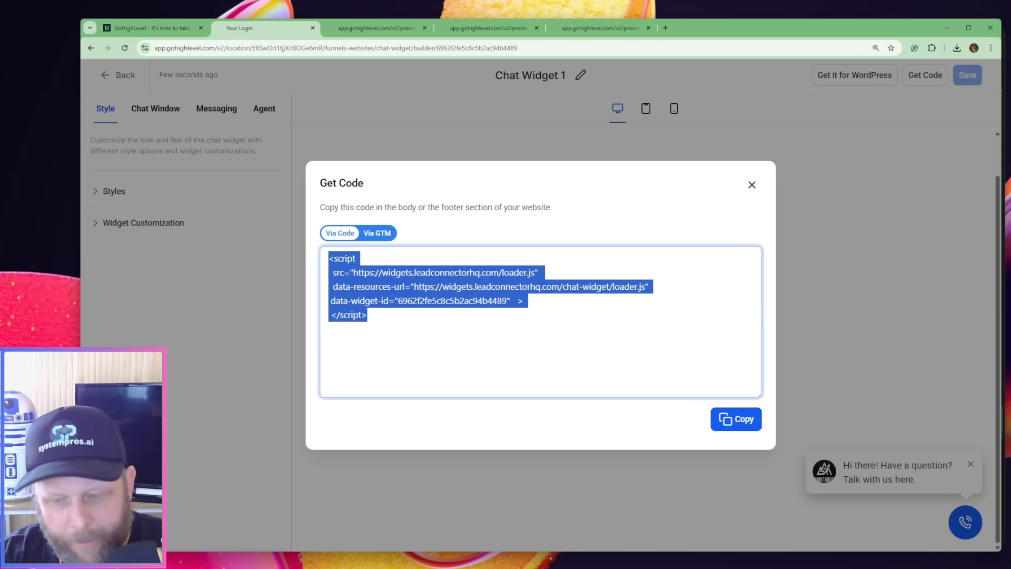
key("alt+Tab")
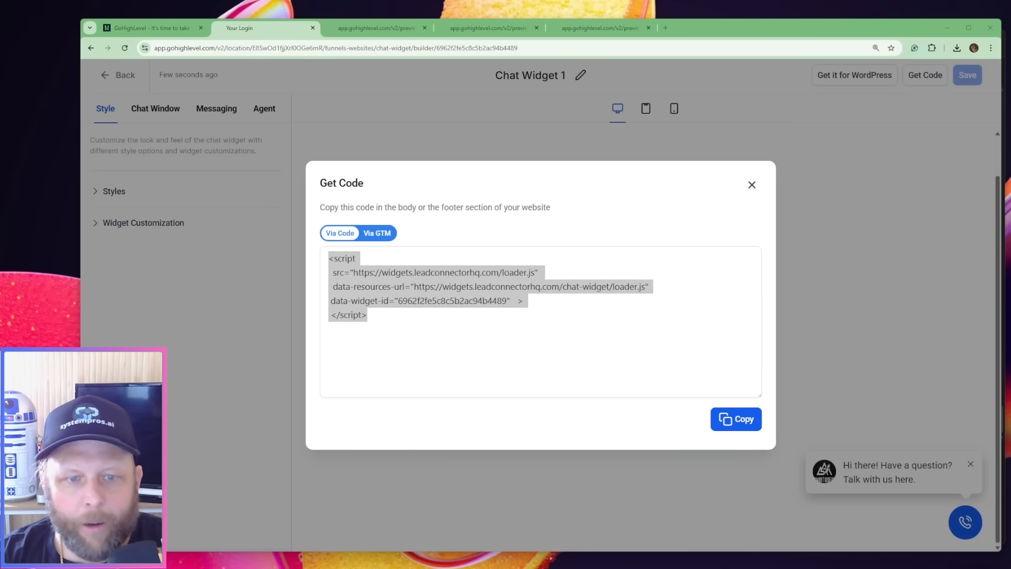
mouse_move(657, 566)
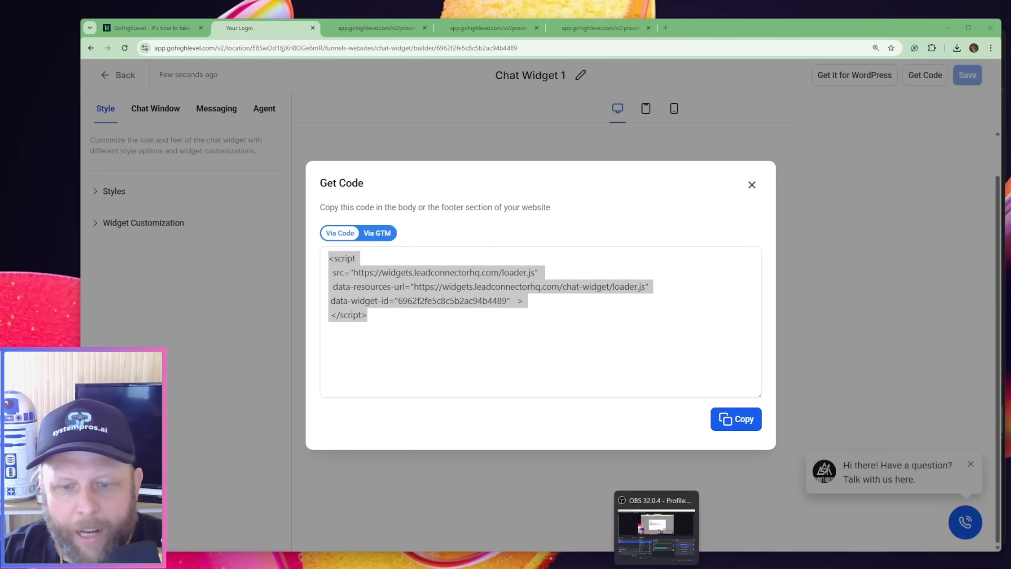
Switch to Antigravity and open the code.html files of schedule_a_free_quote and contact_summer_roofing
left_click(656, 519)
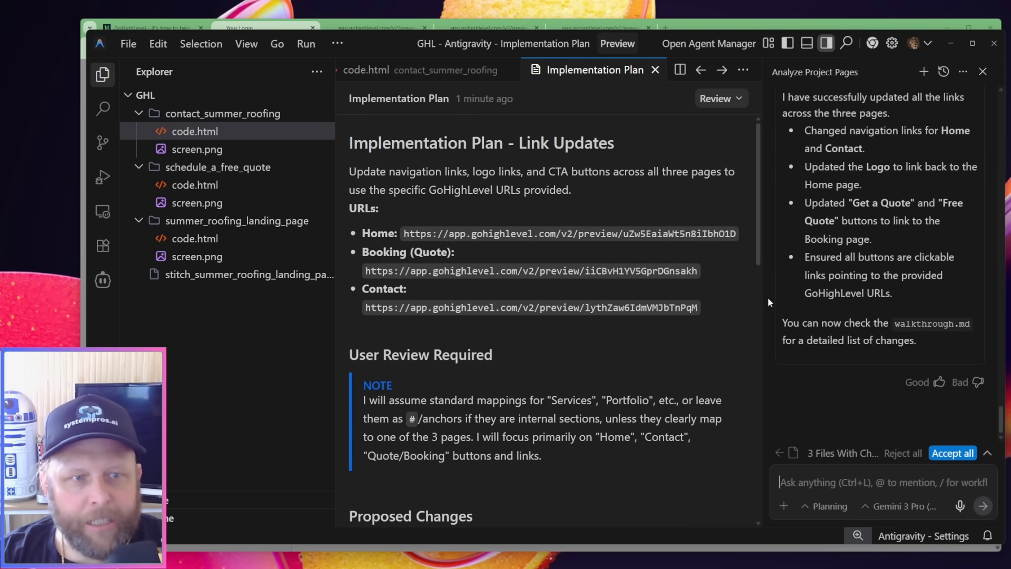
left_click(216, 190)
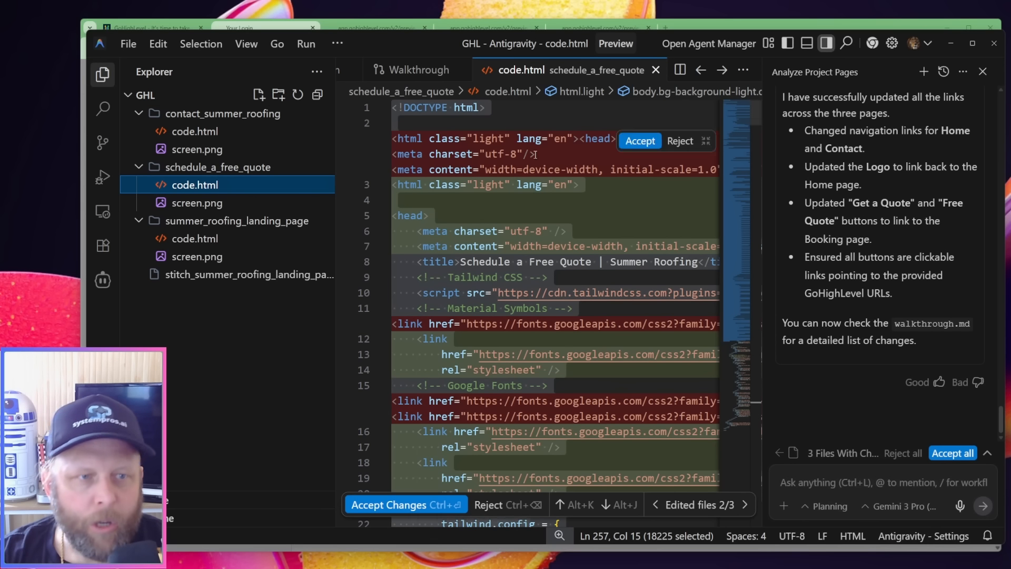
left_click(165, 138)
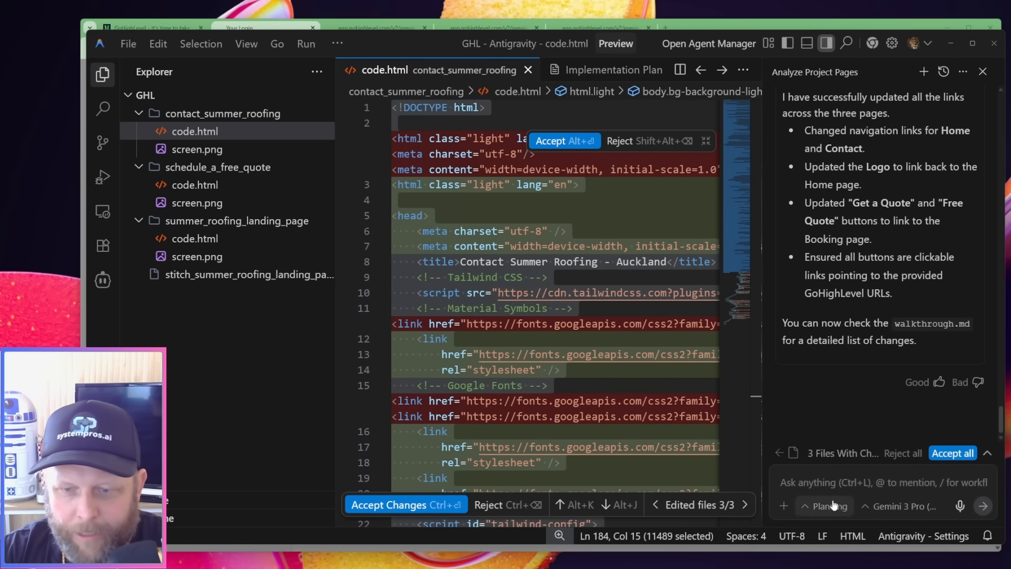
Ask the agent to open its browser and test the links in the local, not yet uploaded code files, starting with the landing page's booking link
left_click(824, 483)
type("I")
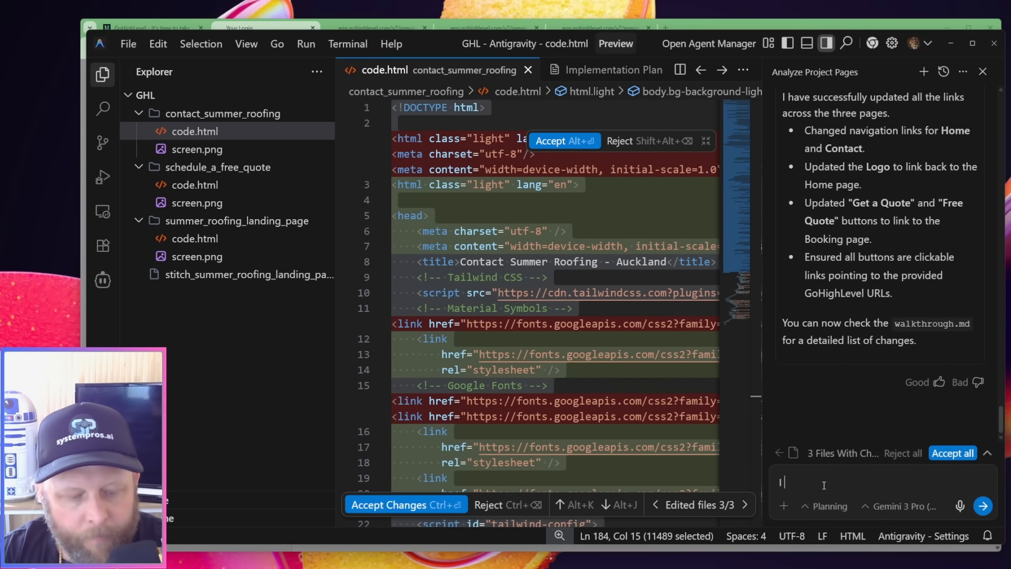
type(" want you to o")
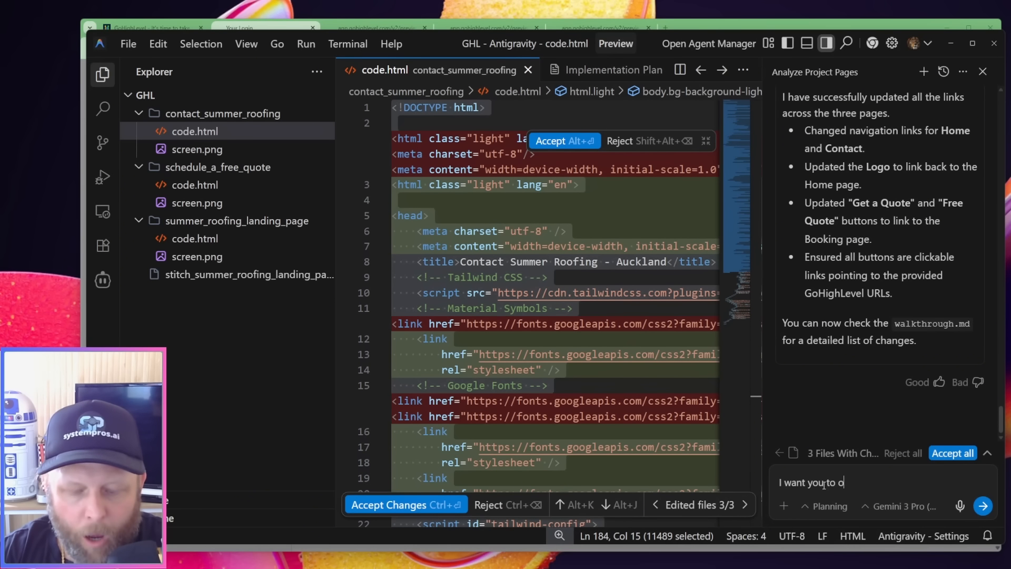
type("pen your b")
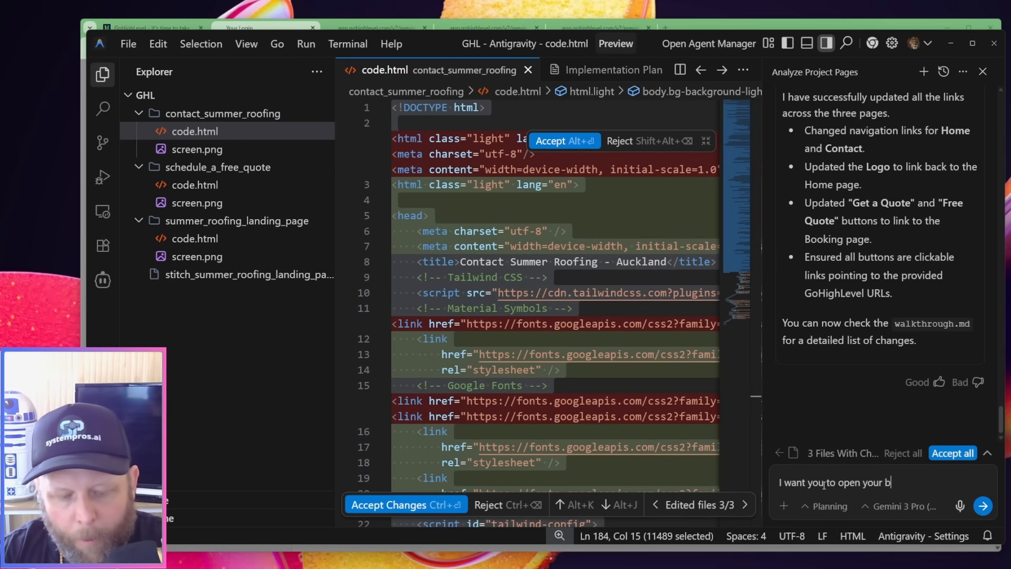
type("rowser")
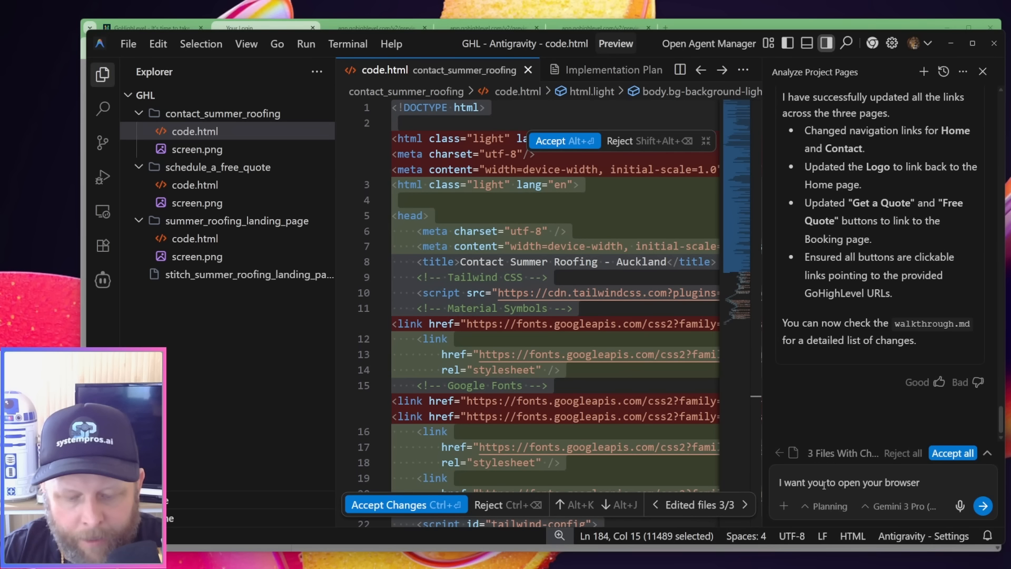
type(", ")
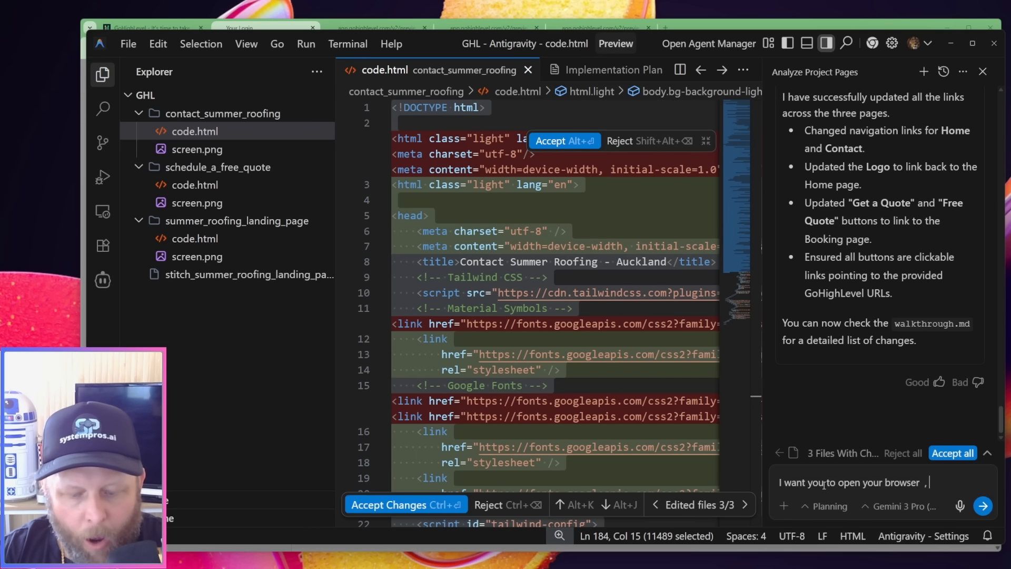
type("open the coded ")
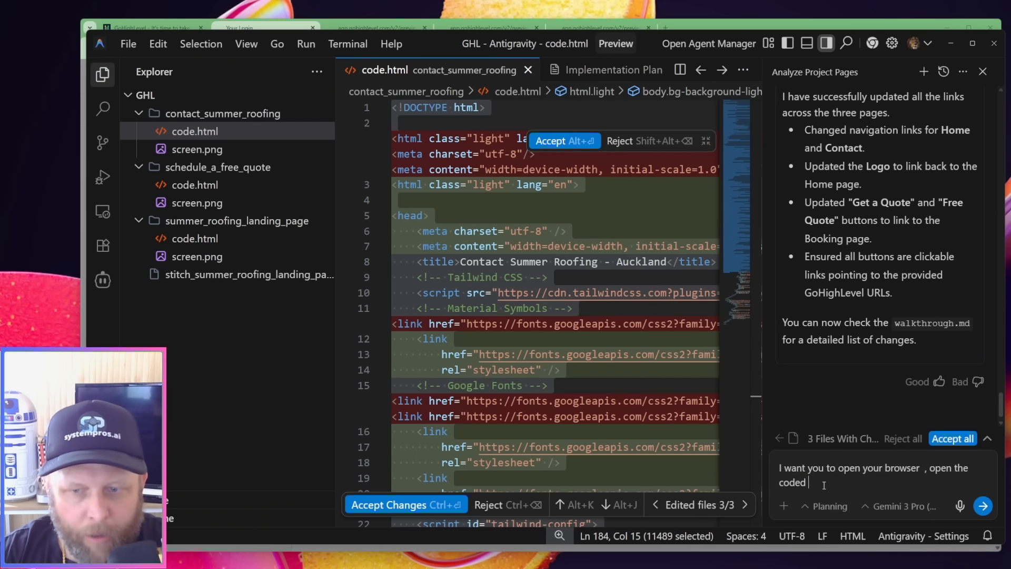
type("files, and se")
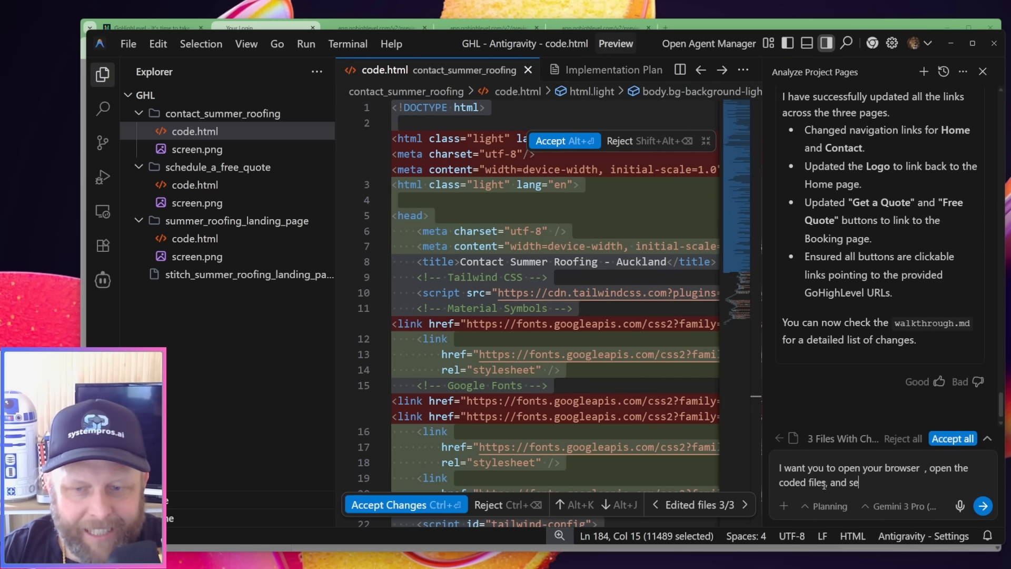
type("e if the links ")
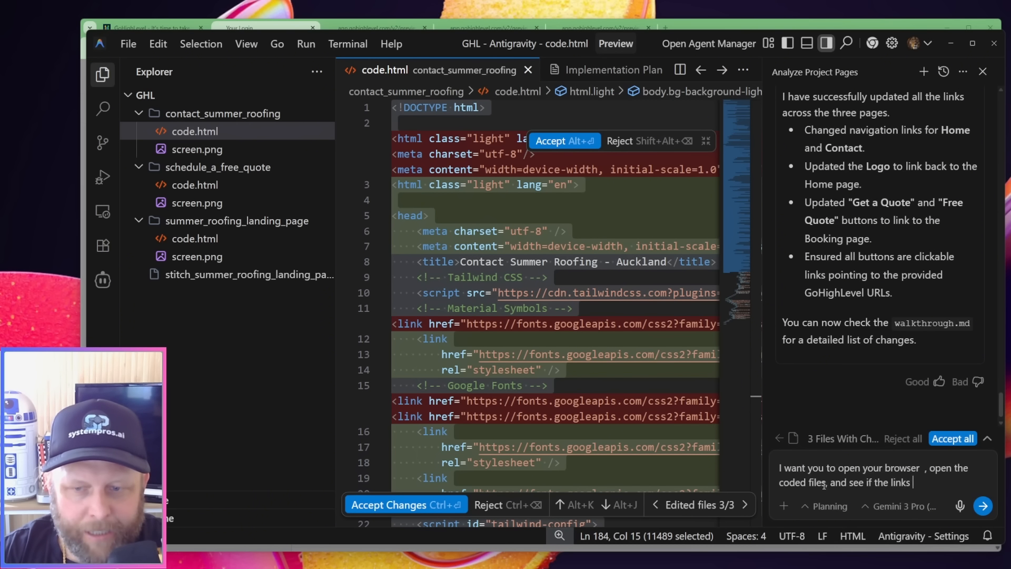
type("work in the co")
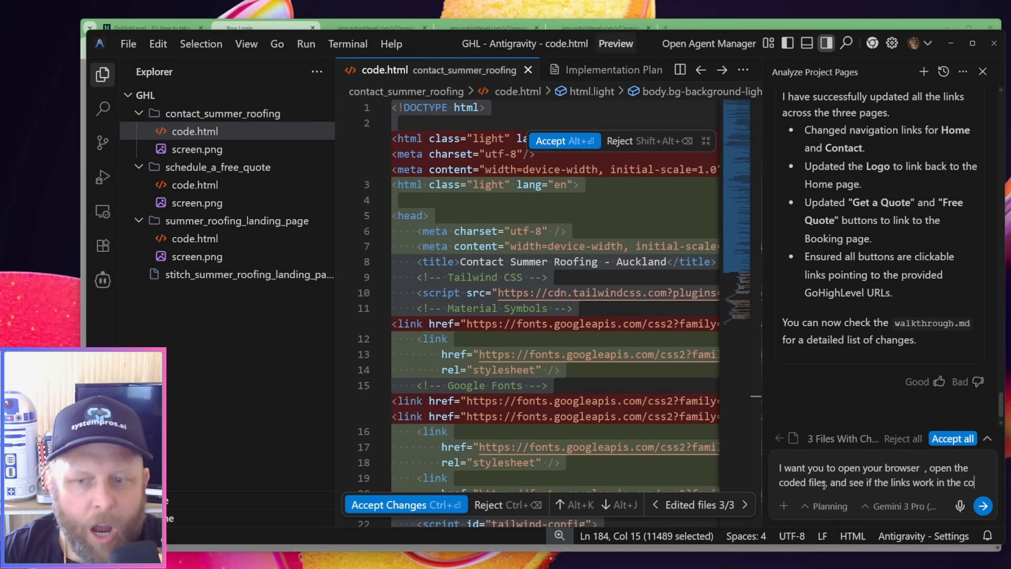
type("ded files on ")
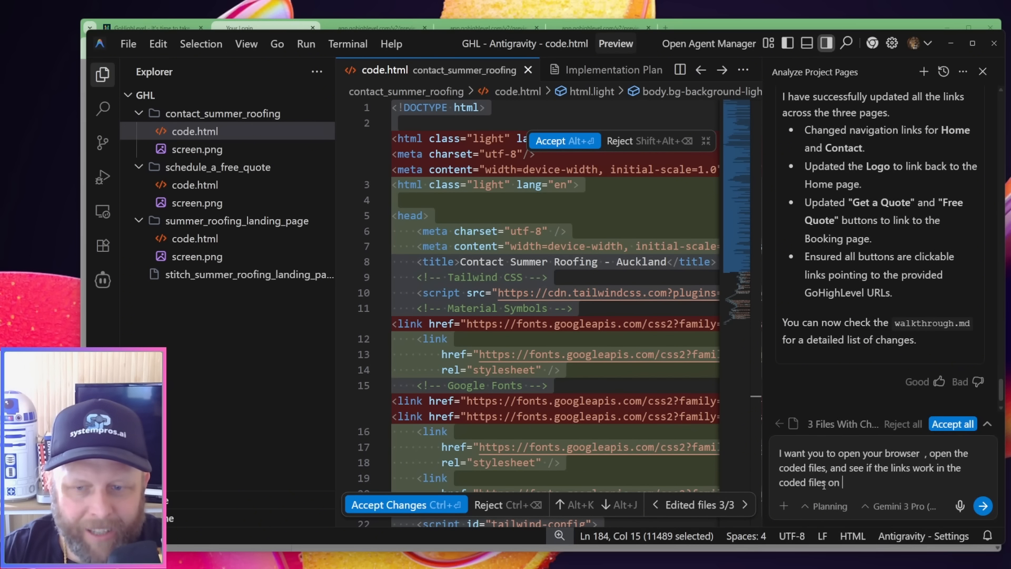
type("here, i have not ")
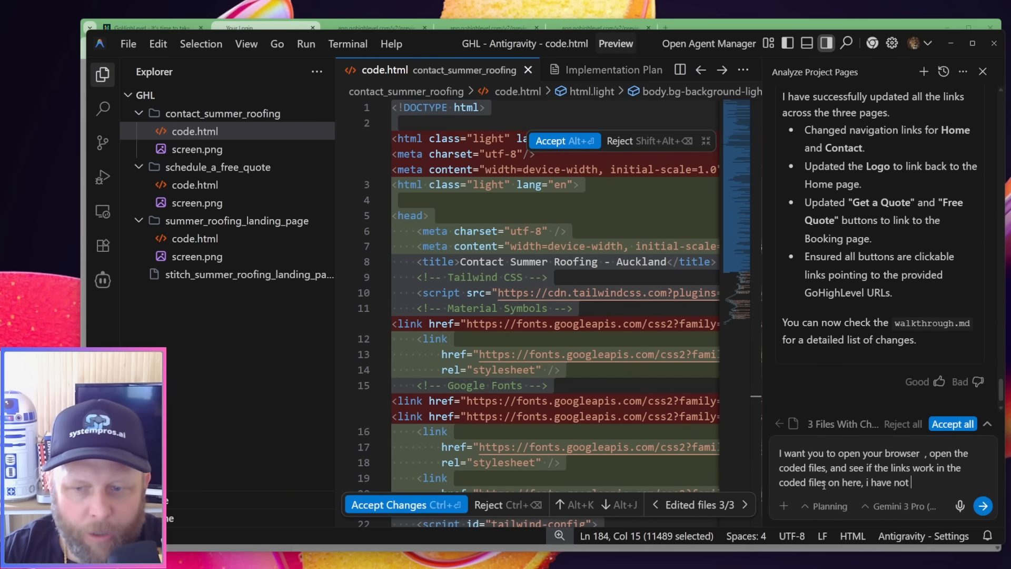
type("uploaded it ")
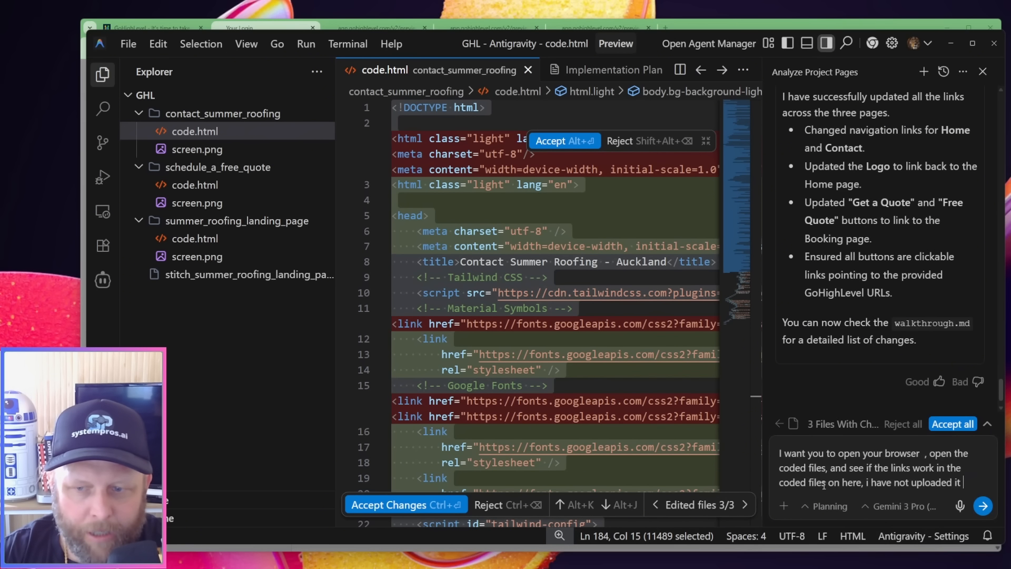
type("to the system h")
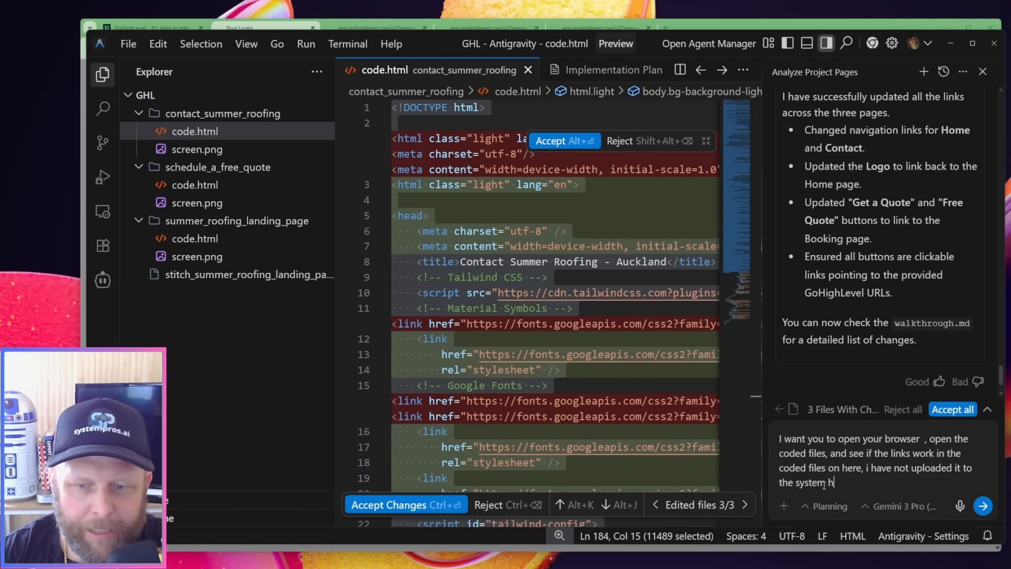
key("BackSpace")
type("yet, ")
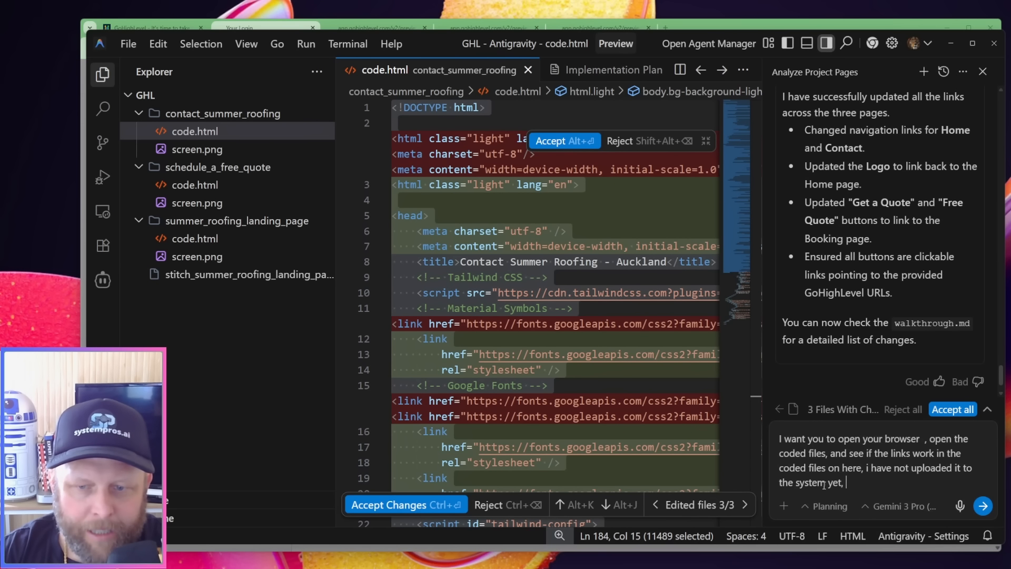
type("so you wont be ab")
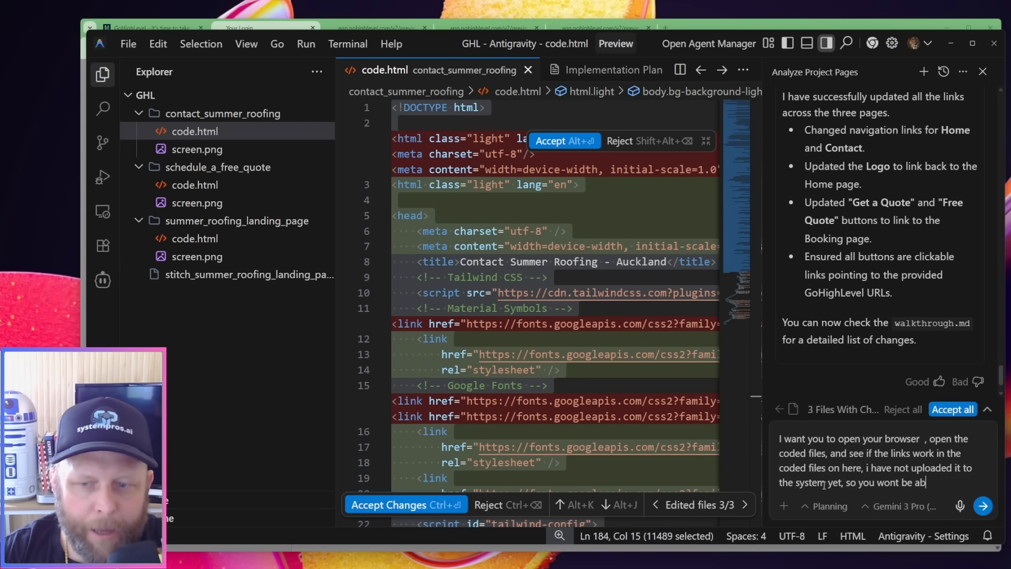
type("le to")
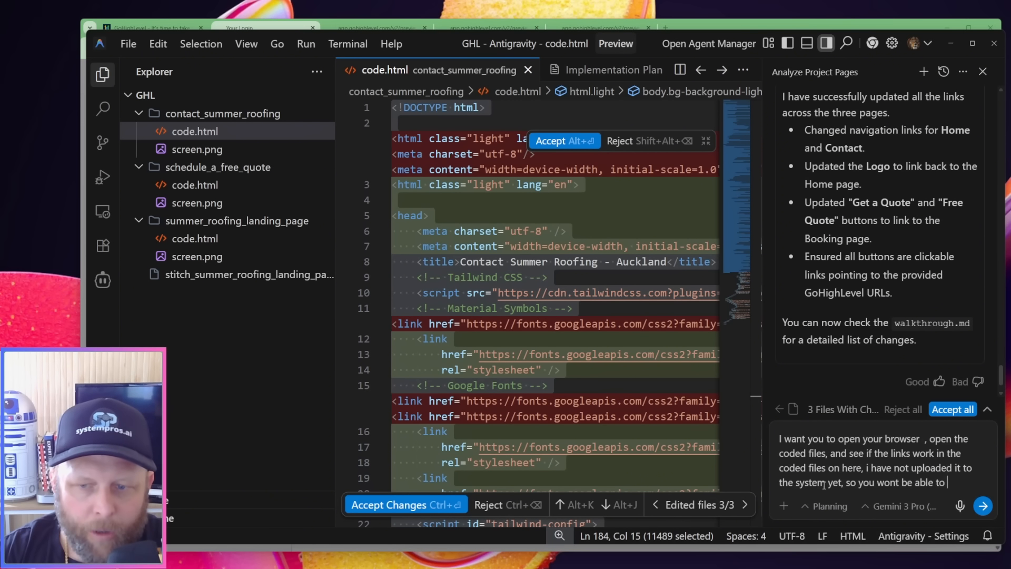
type(" get redir")
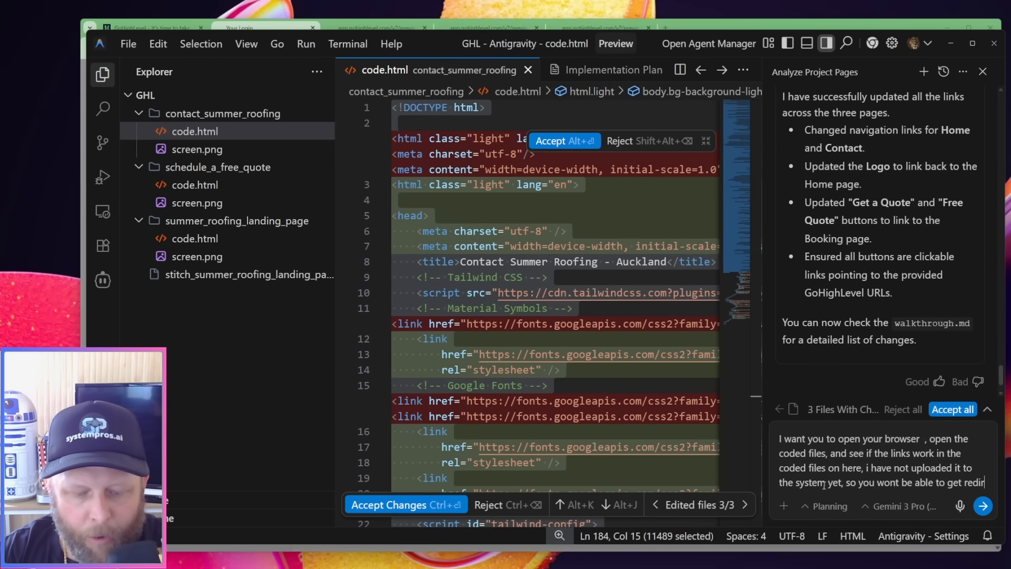
type("et via the ")
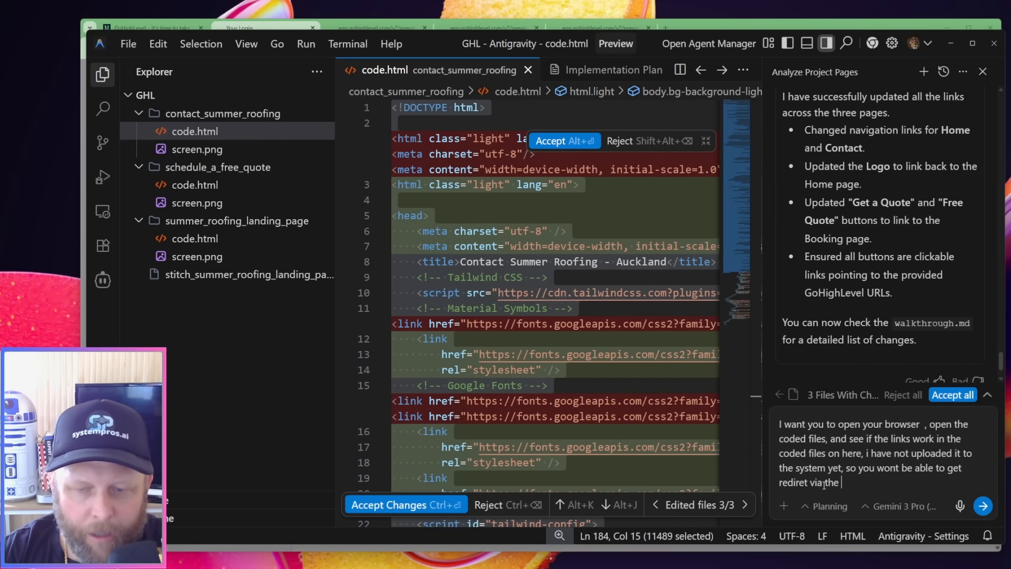
type("origna")
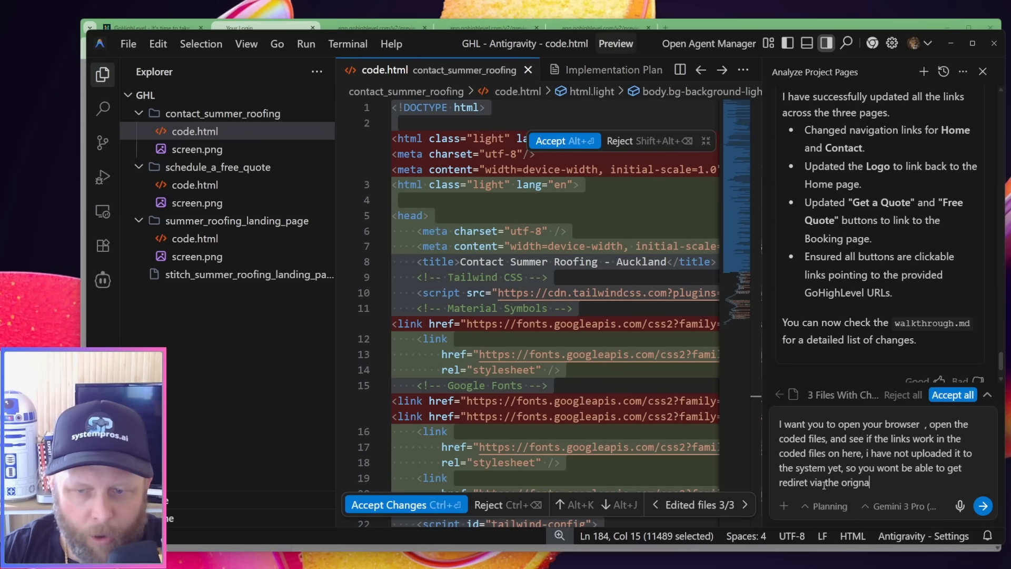
type("l url when you")
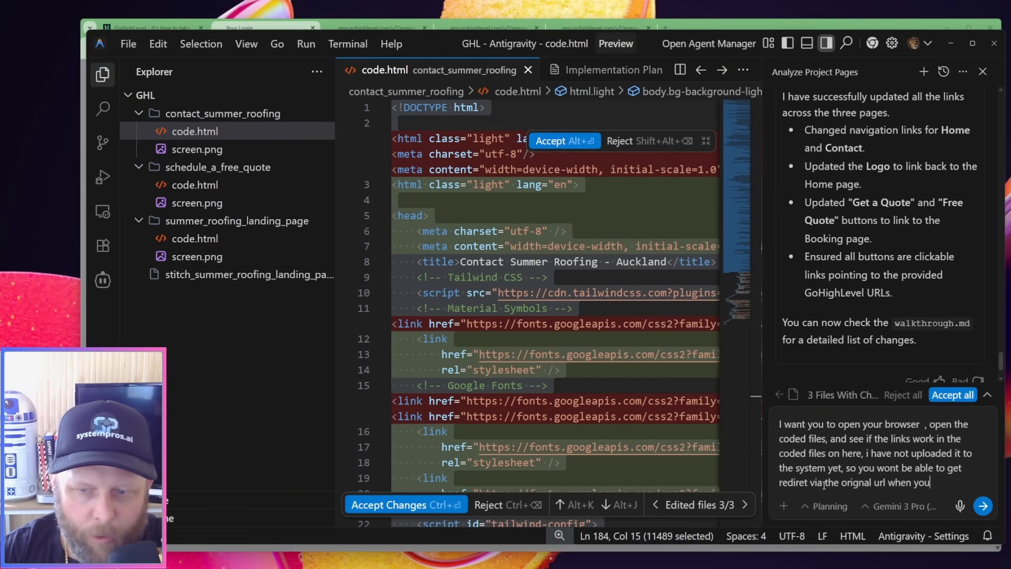
type(" start, but if you")
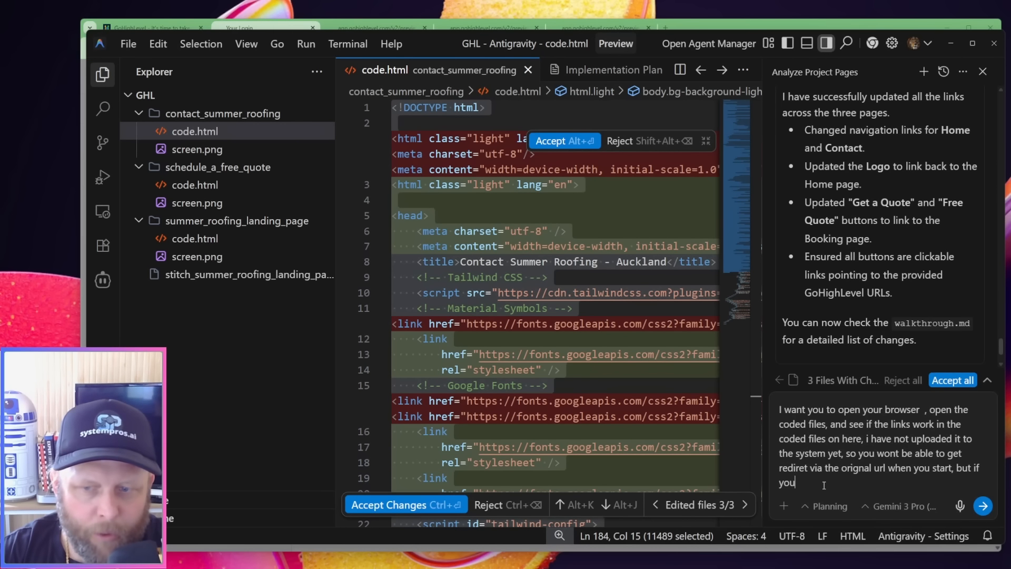
type(" open the ")
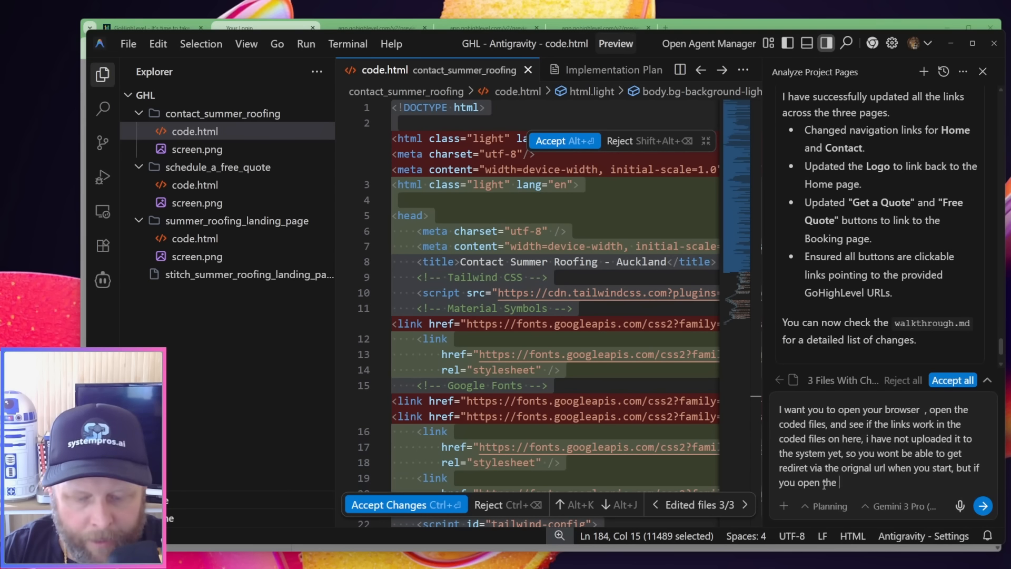
type("landing page sc")
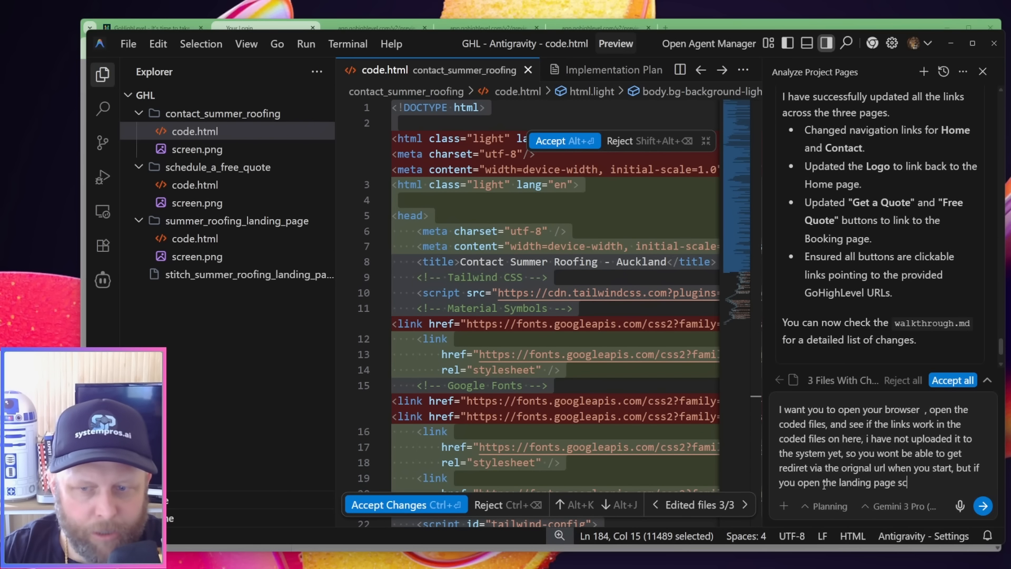
type("reen and cl")
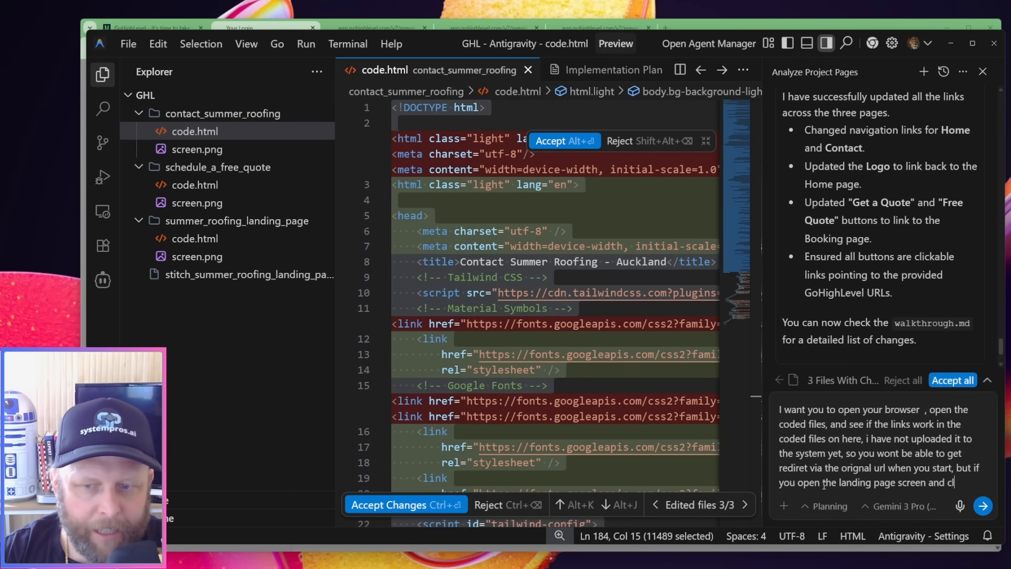
type("ick the booking")
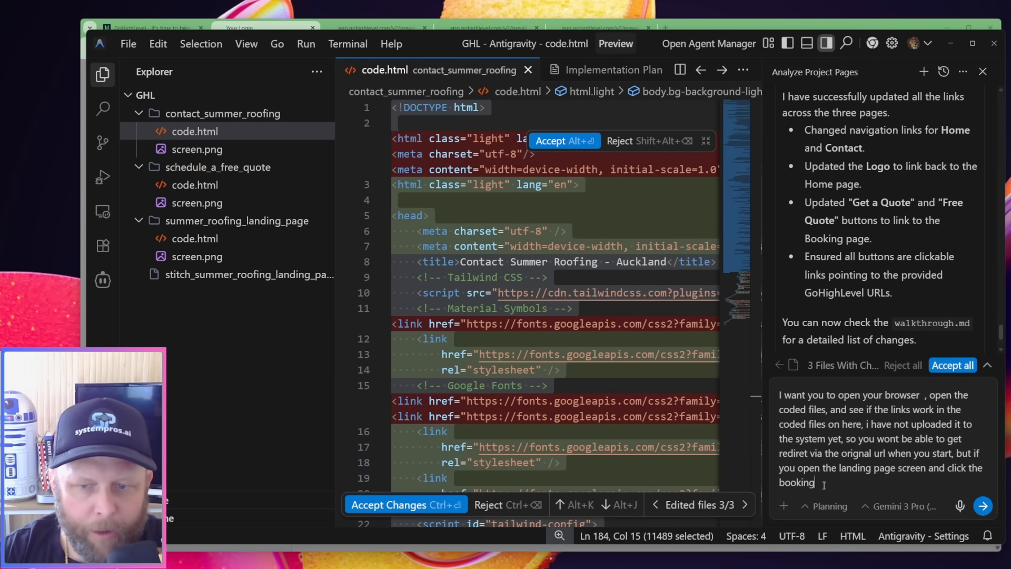
type(" link it should")
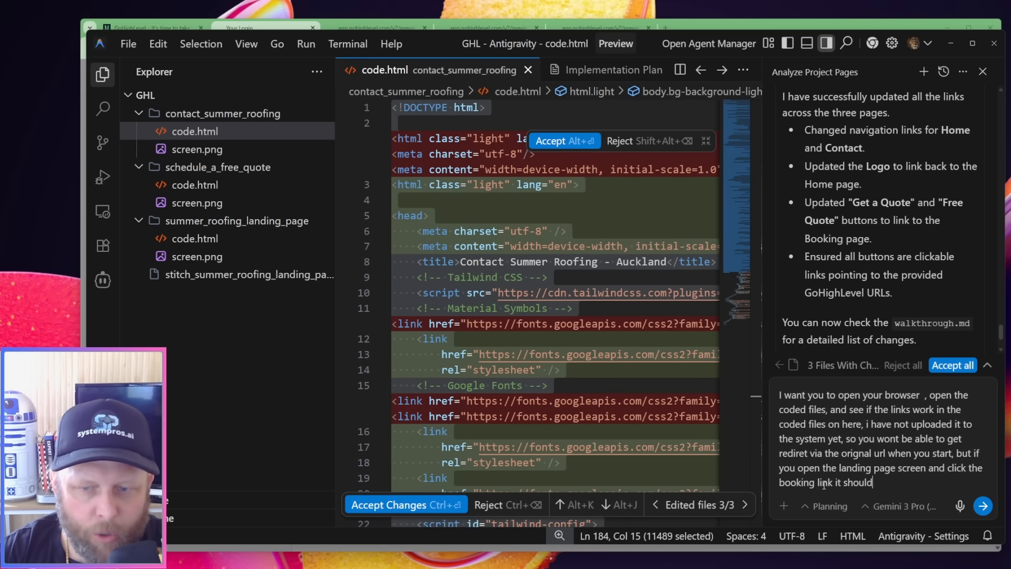
type(" bring u")
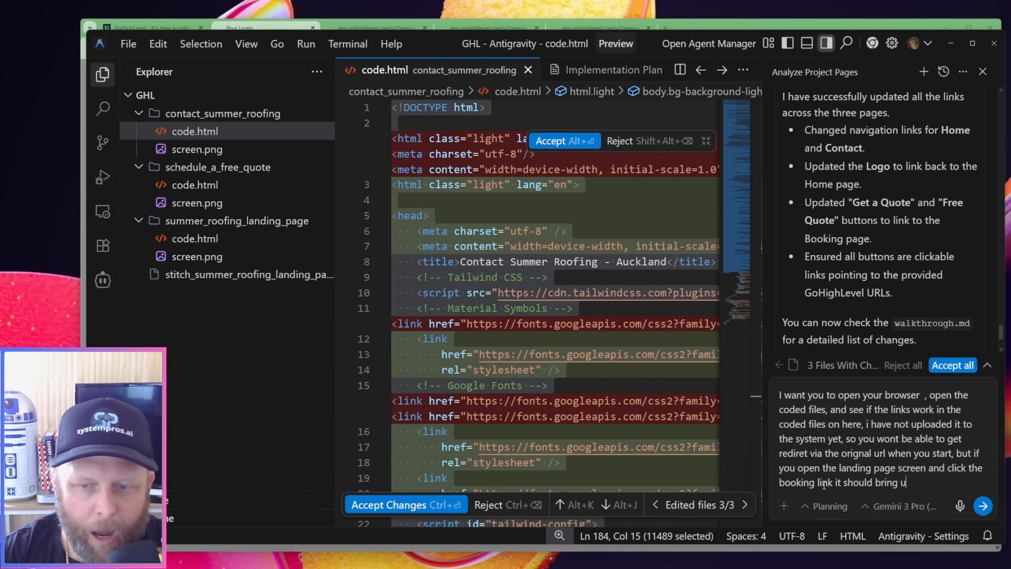
type("p he booking l")
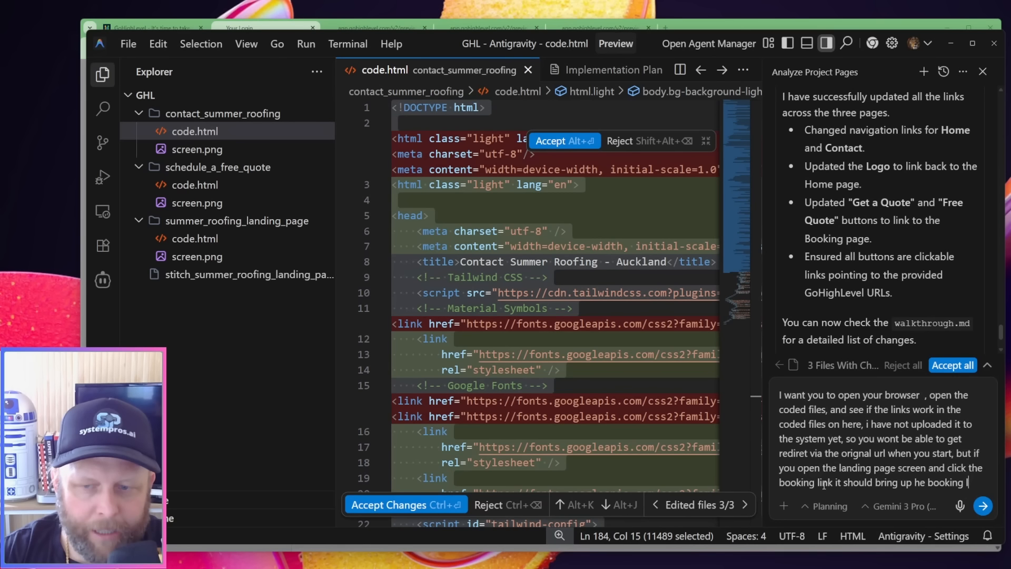
type("ink for")
type("us")
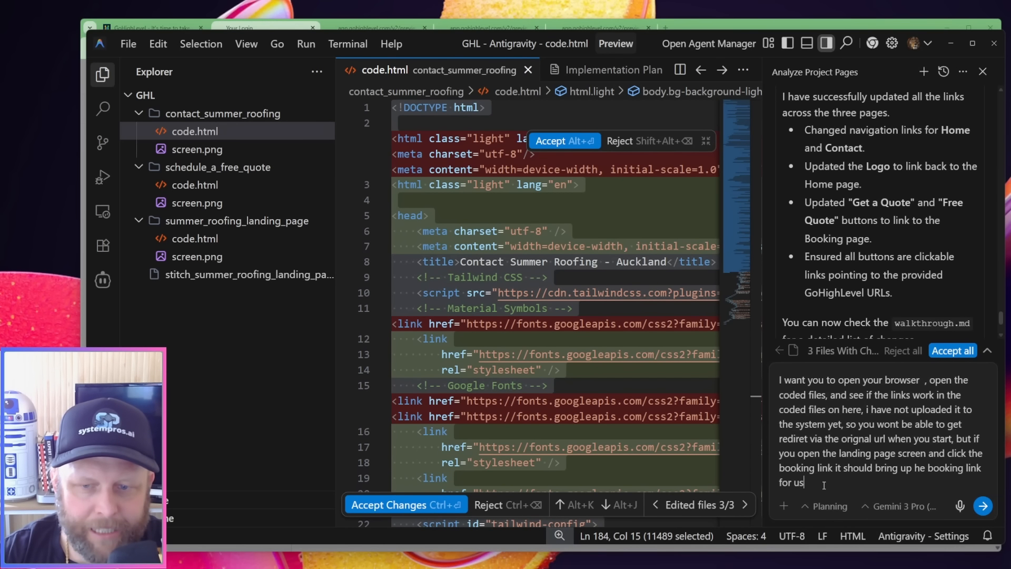
key("Return")
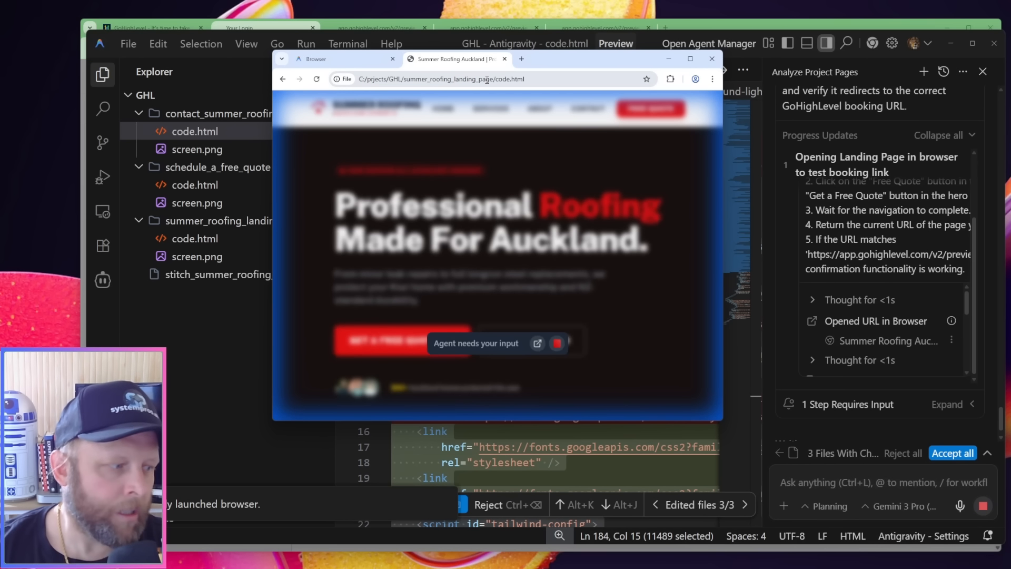
Approve the agent's pending browser action so it can test the landing page's booking link
scroll(940, 312, "down", 5)
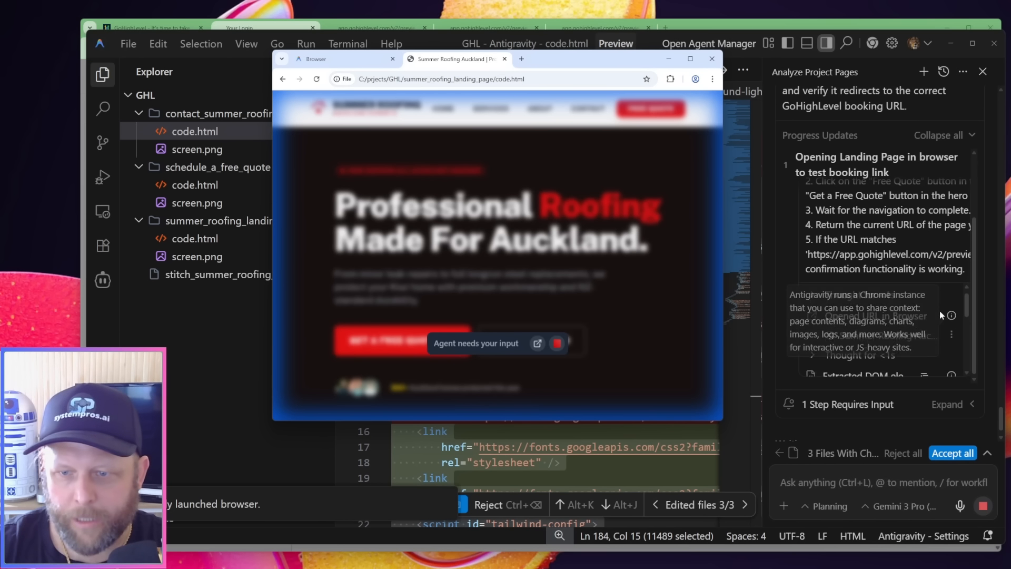
left_click(937, 345)
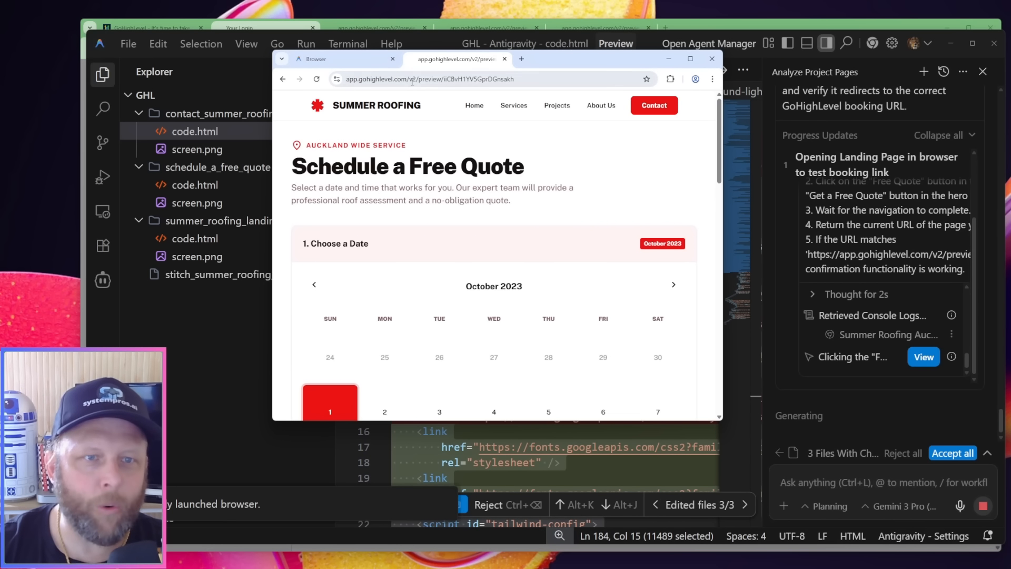
Inspect the address of the booking page opened by the agent's link test and close the test browser
left_click(364, 81)
double_click(363, 79)
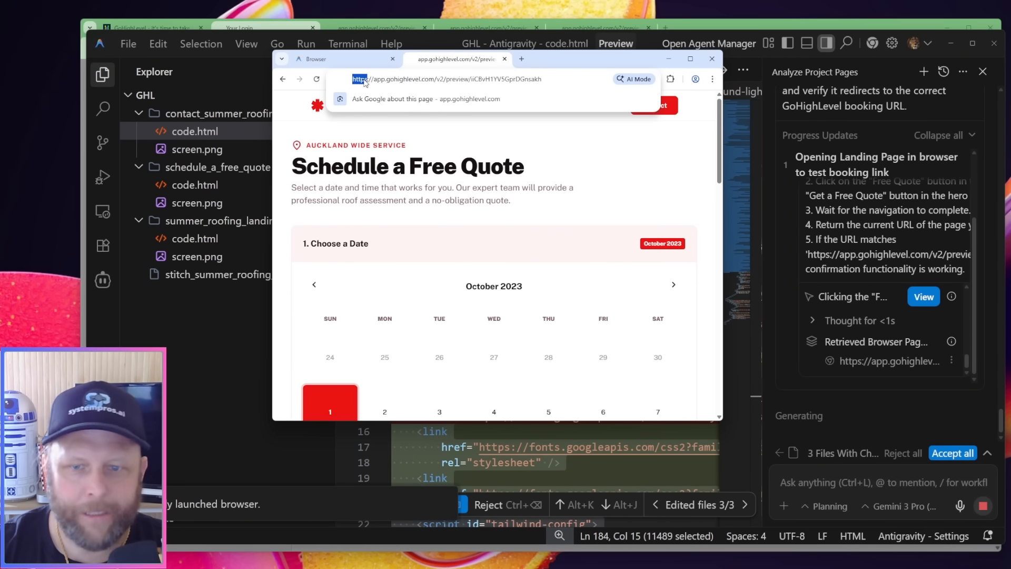
left_click(712, 59)
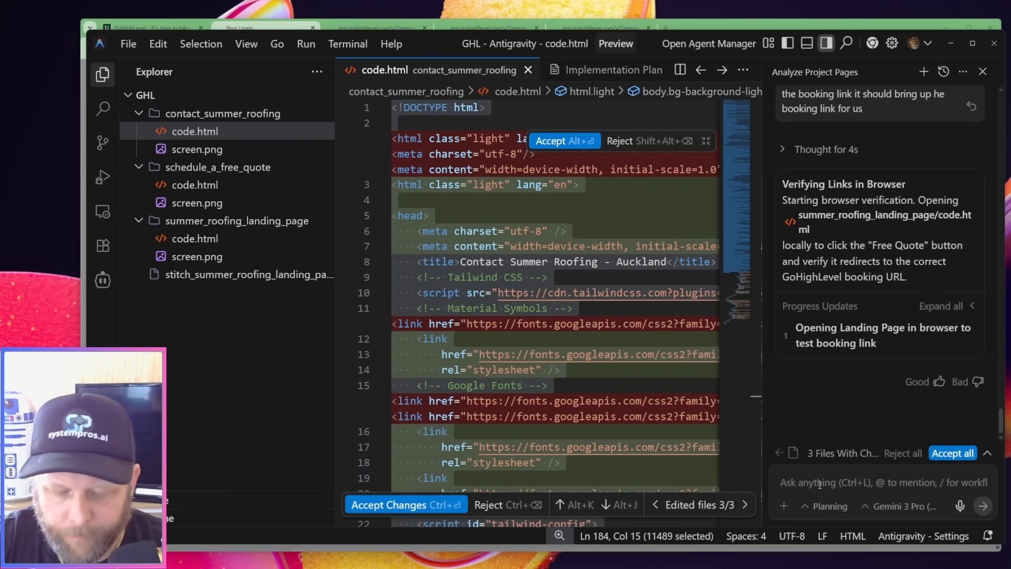
Ask the agent to remove the booking page's coded calendar completely and replace it with the pasted calendar embed code
key("super+h")
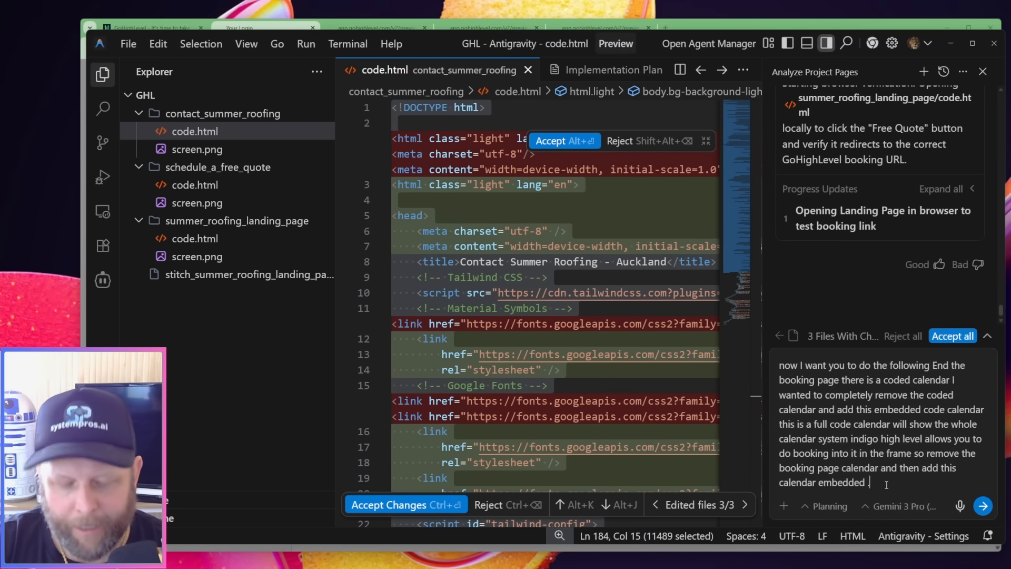
key("ctrl+v")
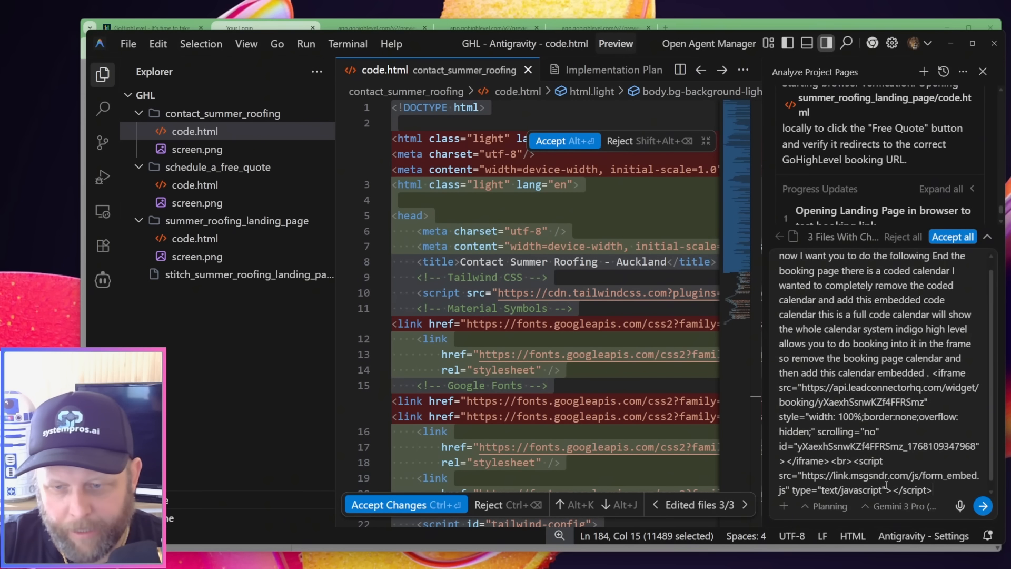
left_click(989, 513)
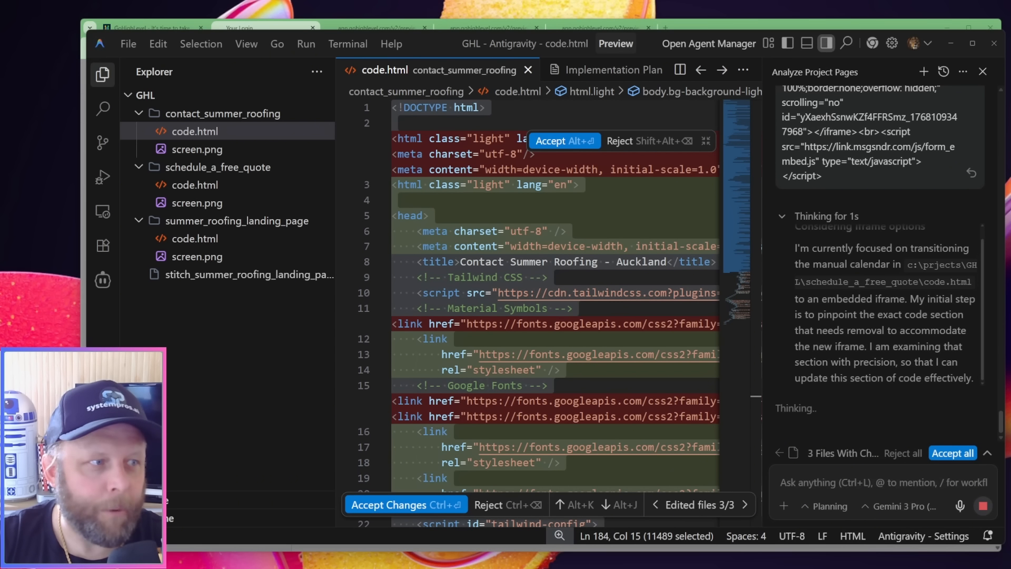
In the Agent Manager, start a conversation in the GHL workspace asking to replace the contact page's form with the pasted form embed code
left_click_drag(2, 52, 596, 66)
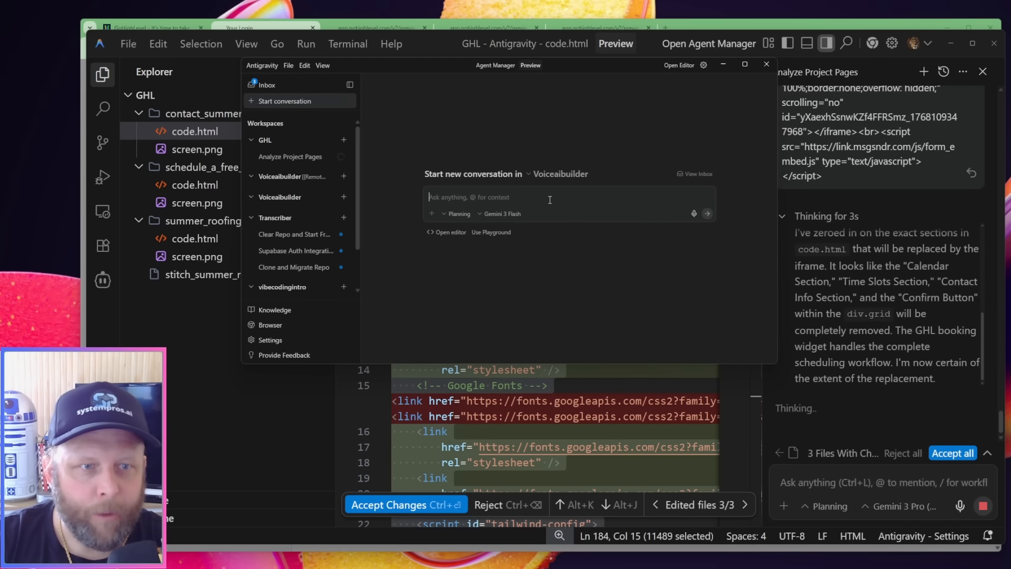
left_click(272, 143)
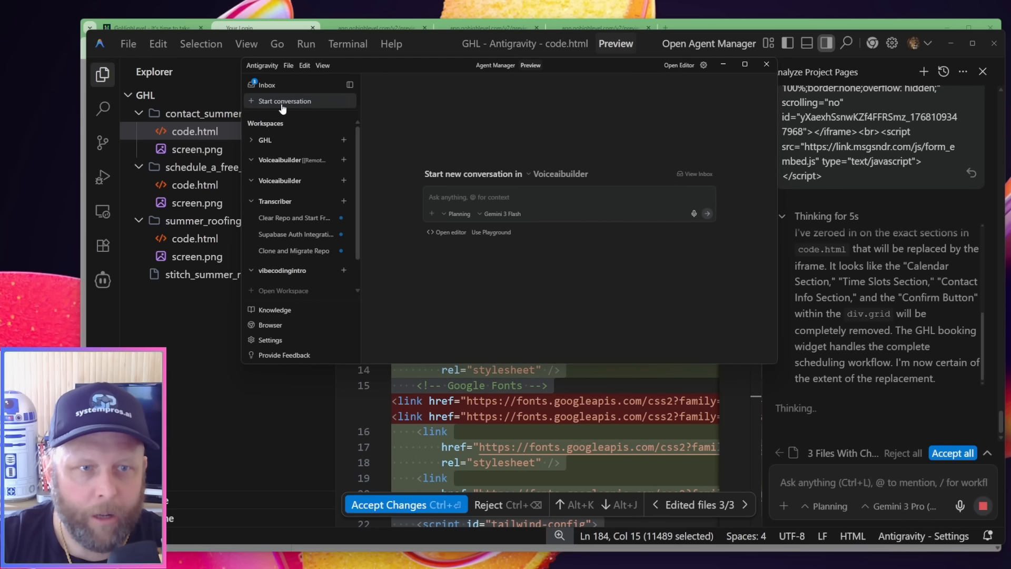
left_click(560, 175)
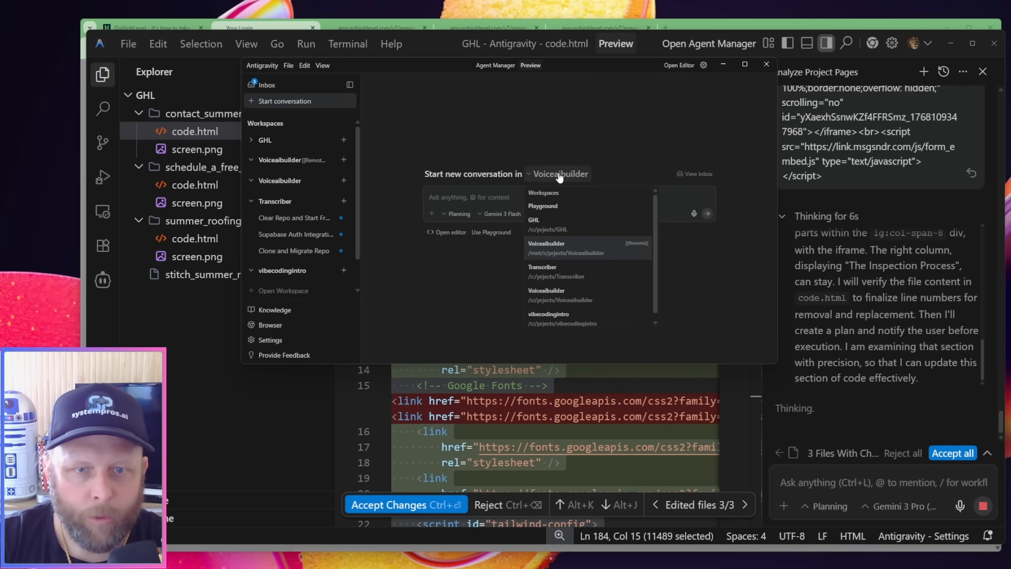
left_click(555, 221)
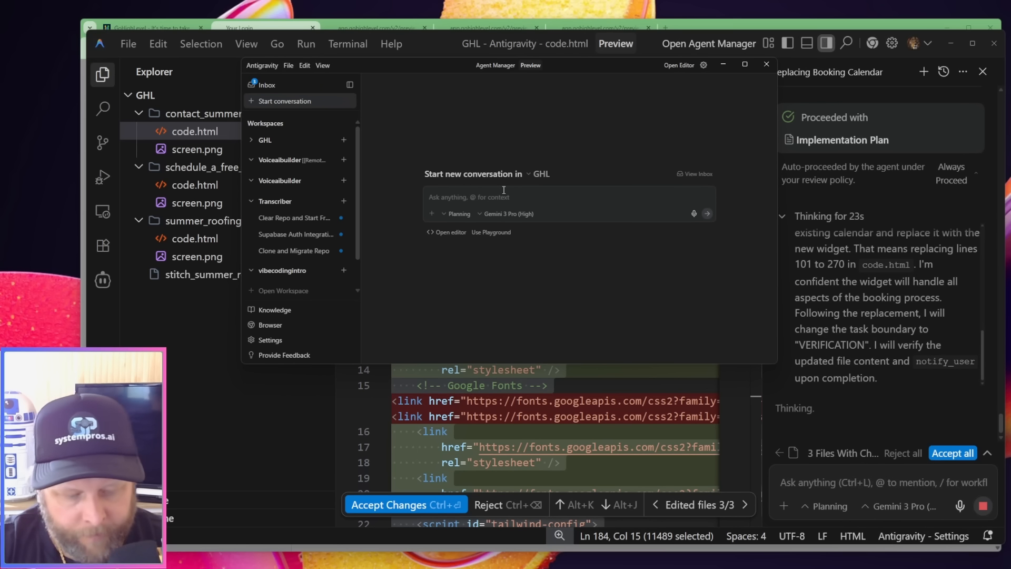
key("super+h")
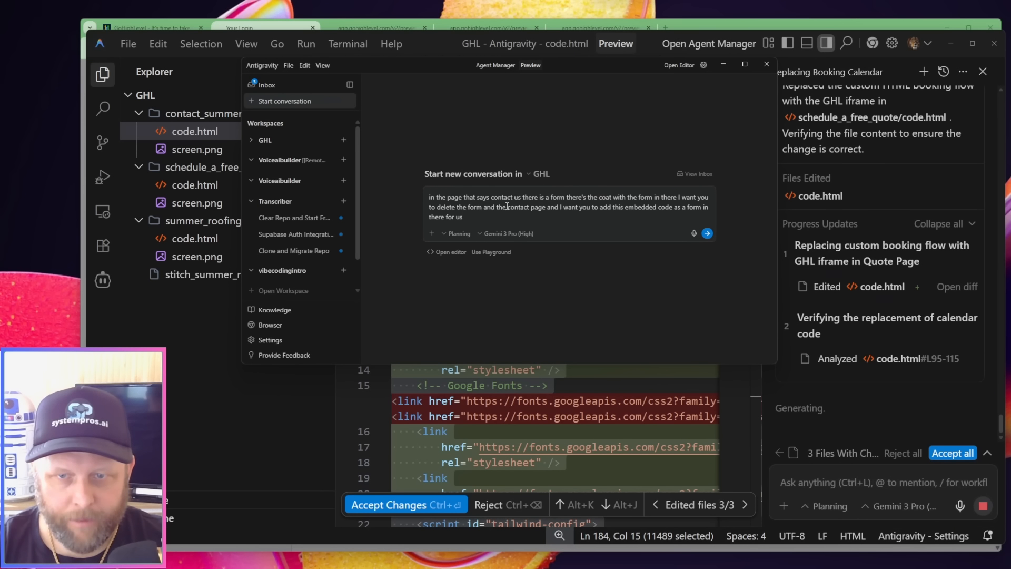
key("ctrl+v")
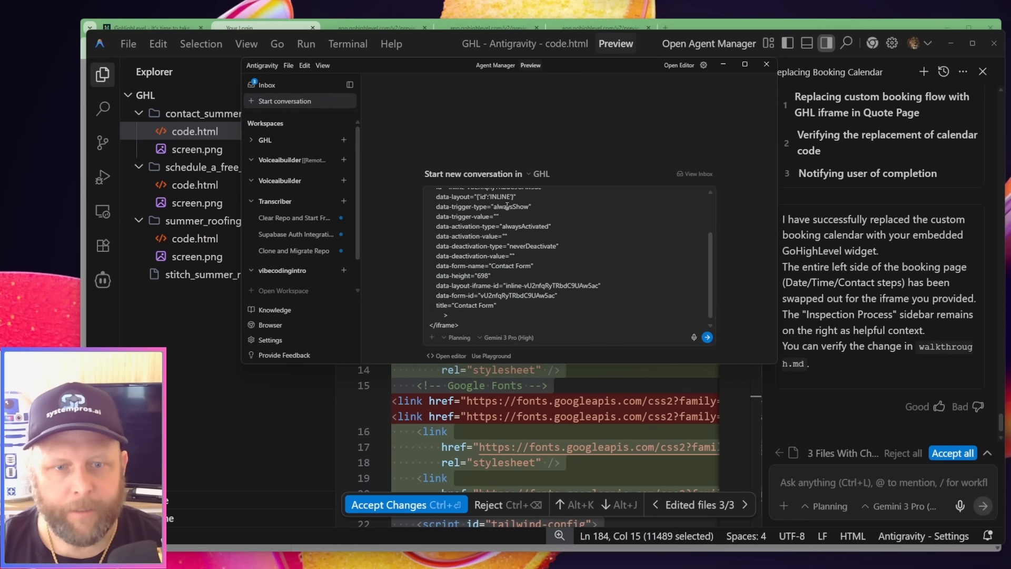
left_click(708, 337)
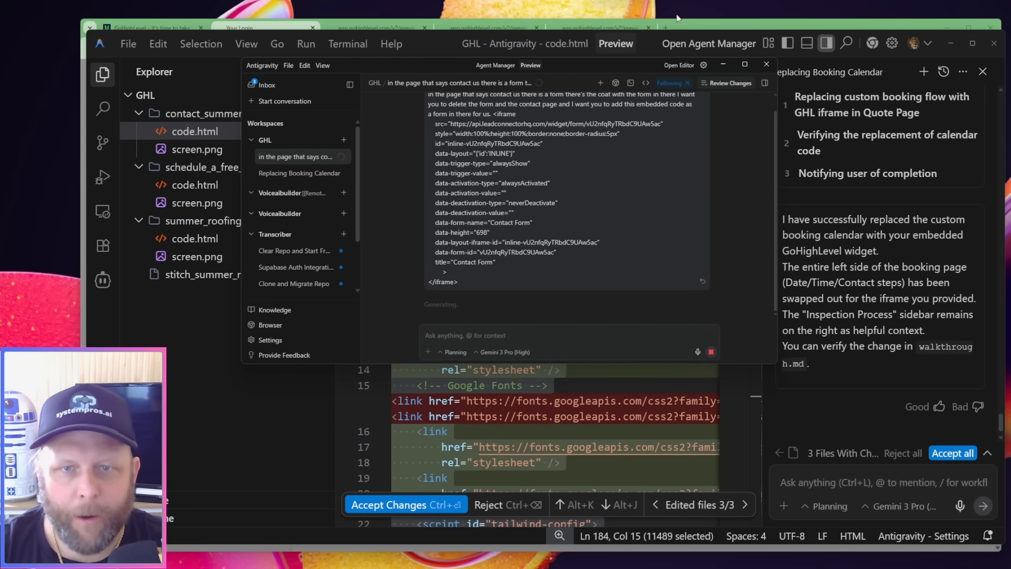
Switch to HighLevel in the browser, close Chat Widget 1's code dialog and check the embed codes saved in the notes
left_click(255, 26)
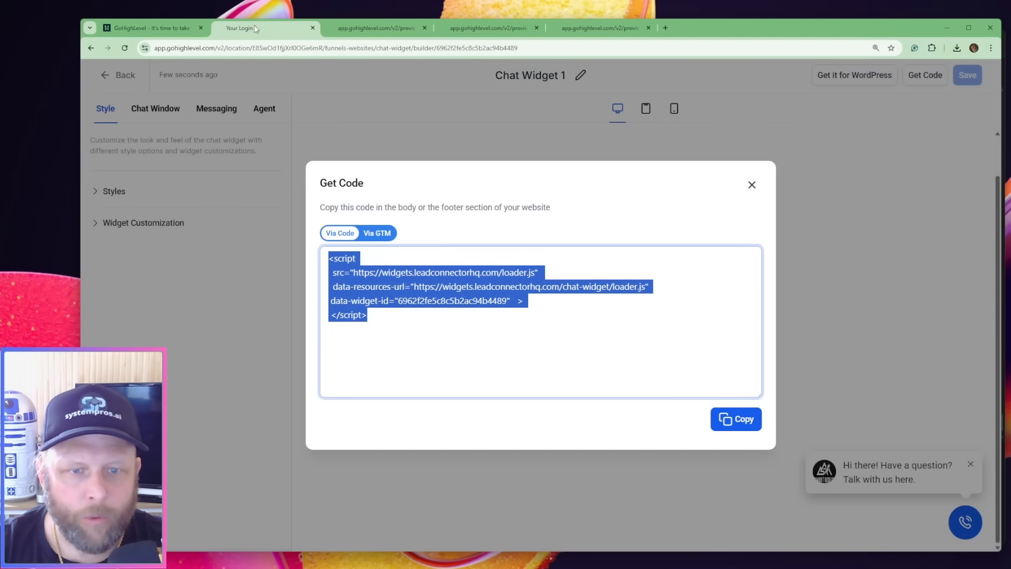
left_click(417, 336)
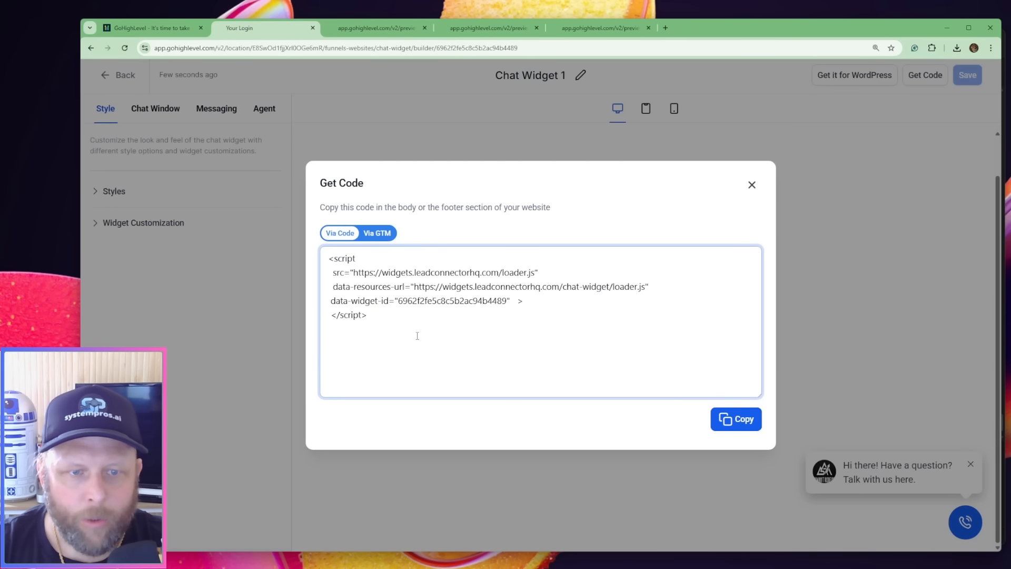
left_click(751, 186)
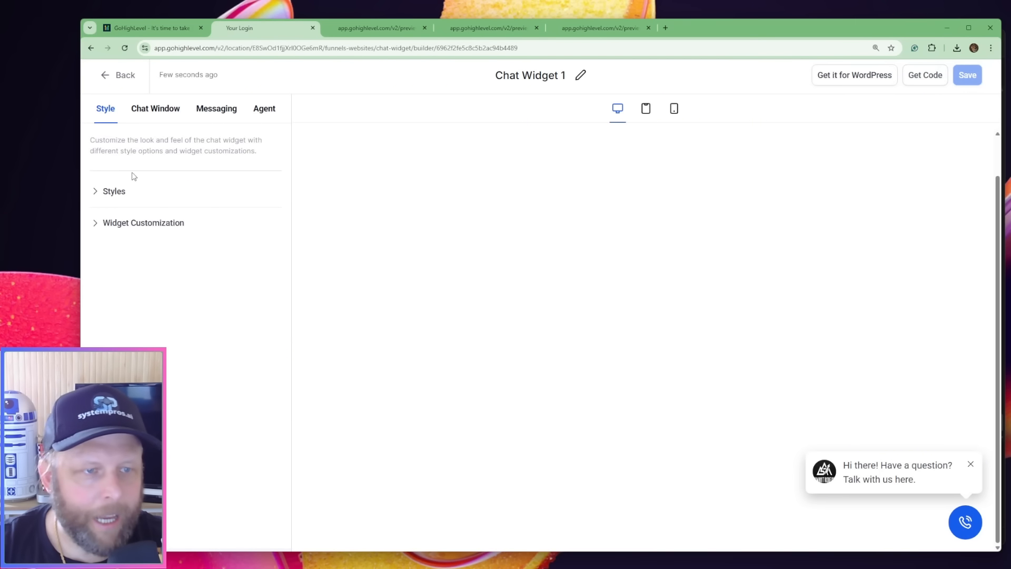
key("alt+Tab")
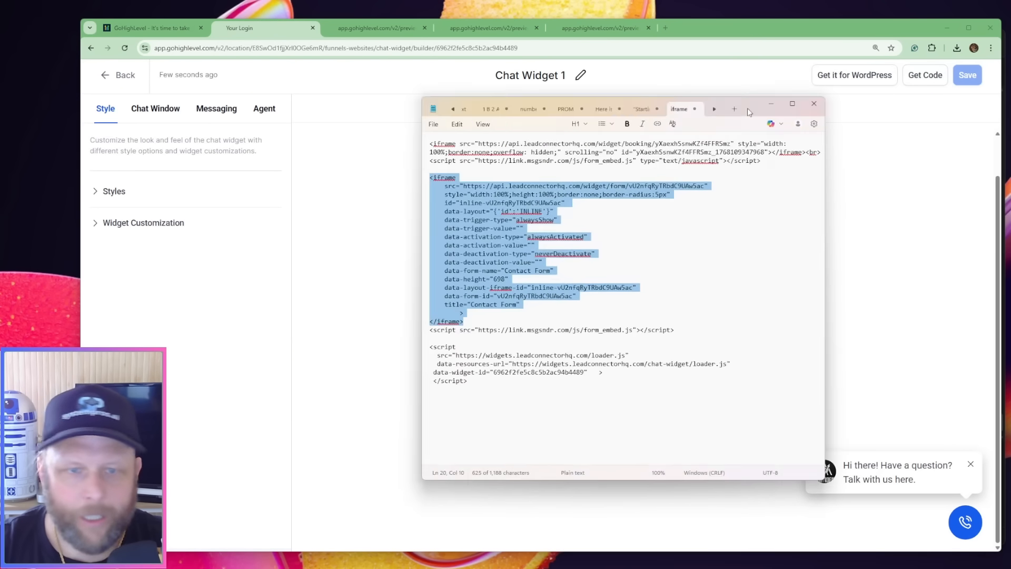
left_click_drag(748, 108, 442, 105)
key("alt+Tab")
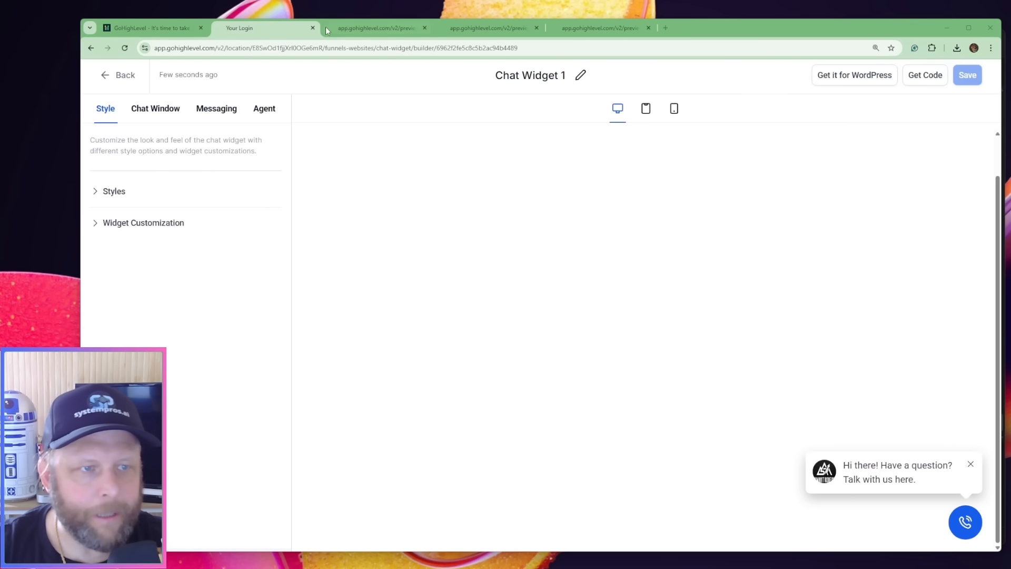
Leave the chat widget builder, copy the Contact Form's complete inline embed code and paste it at the end of the notes
left_click(115, 80)
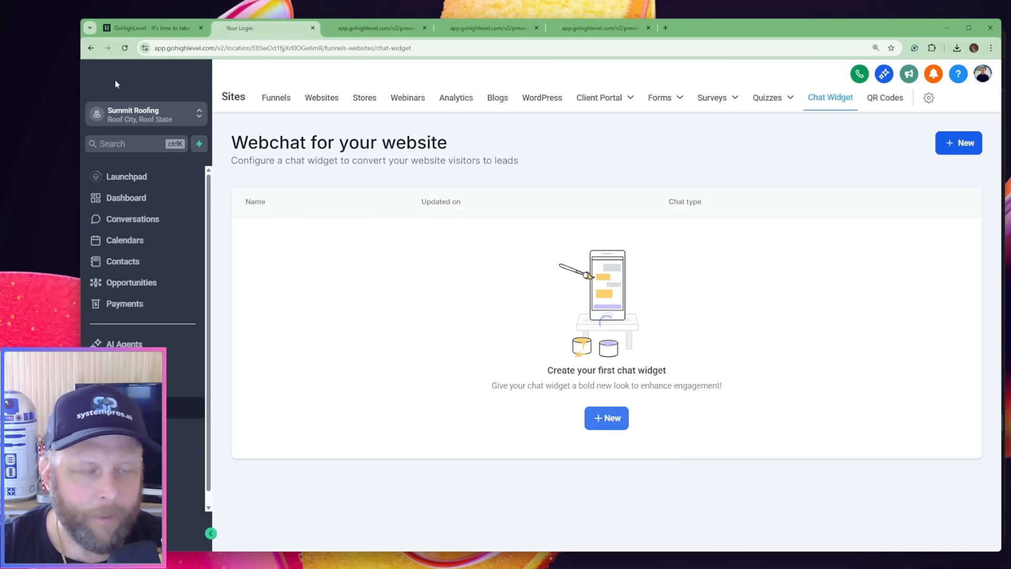
mouse_move(690, 105)
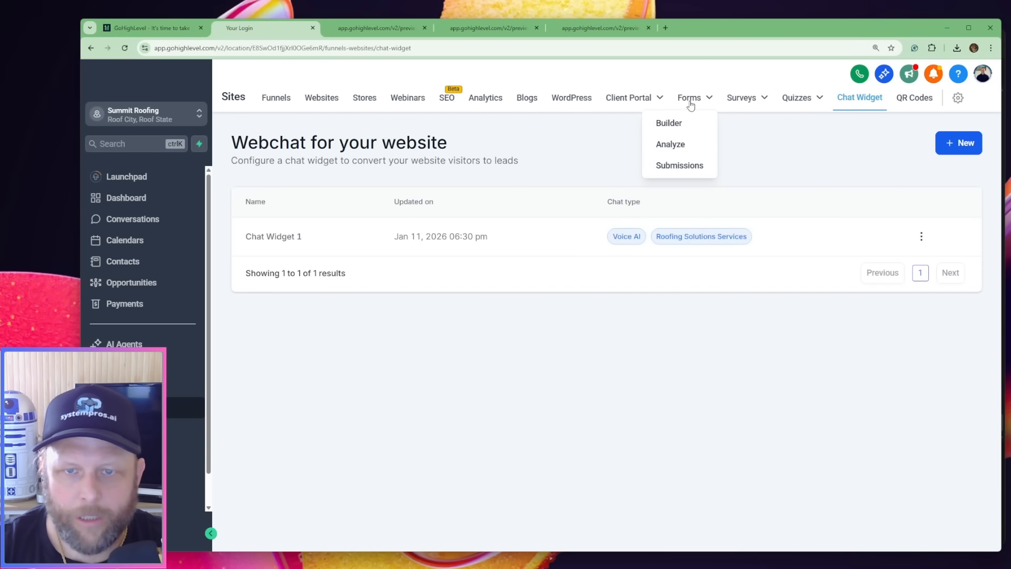
left_click(671, 123)
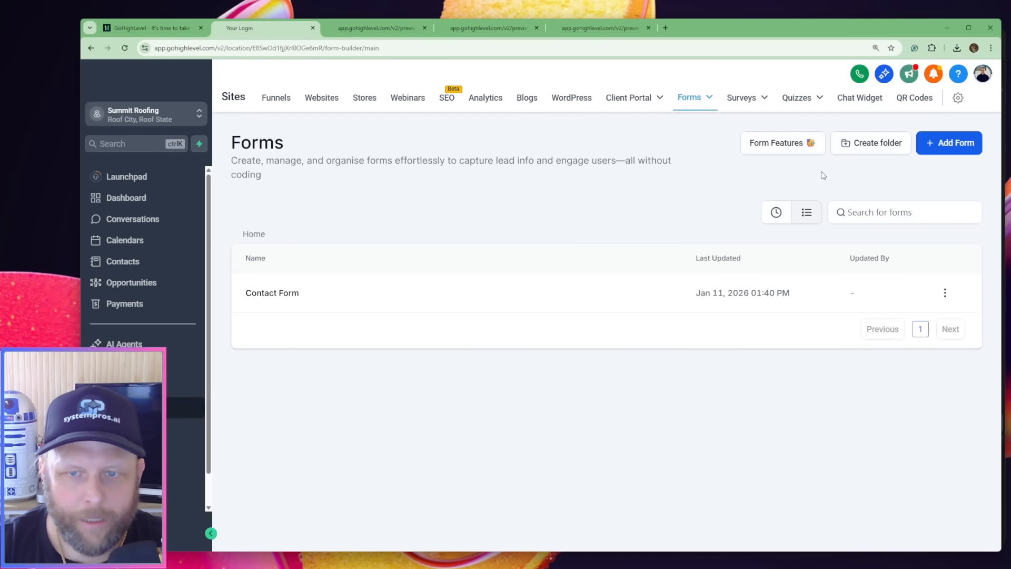
left_click(272, 294)
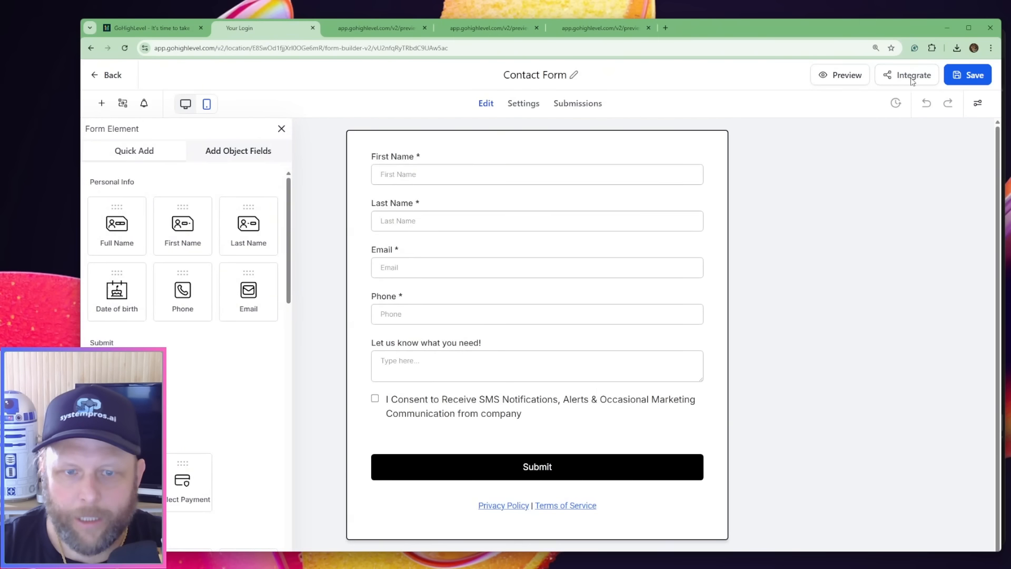
left_click(911, 77)
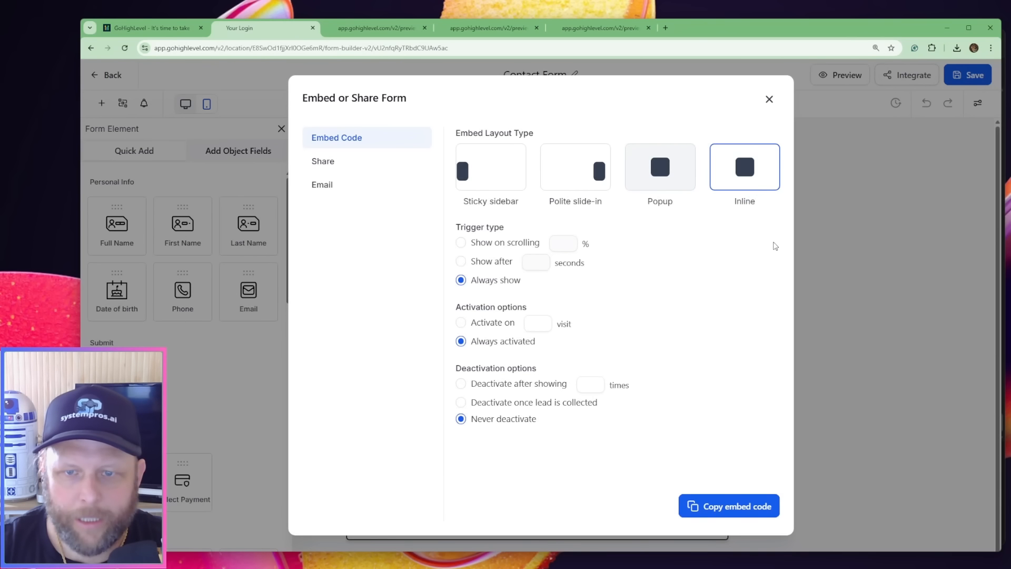
left_click(728, 509)
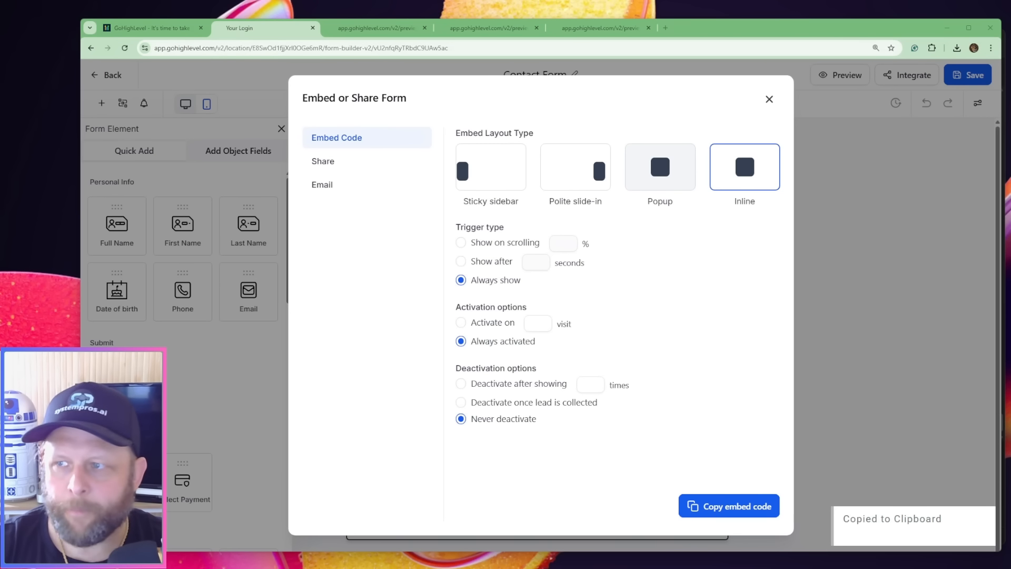
key("alt+Tab")
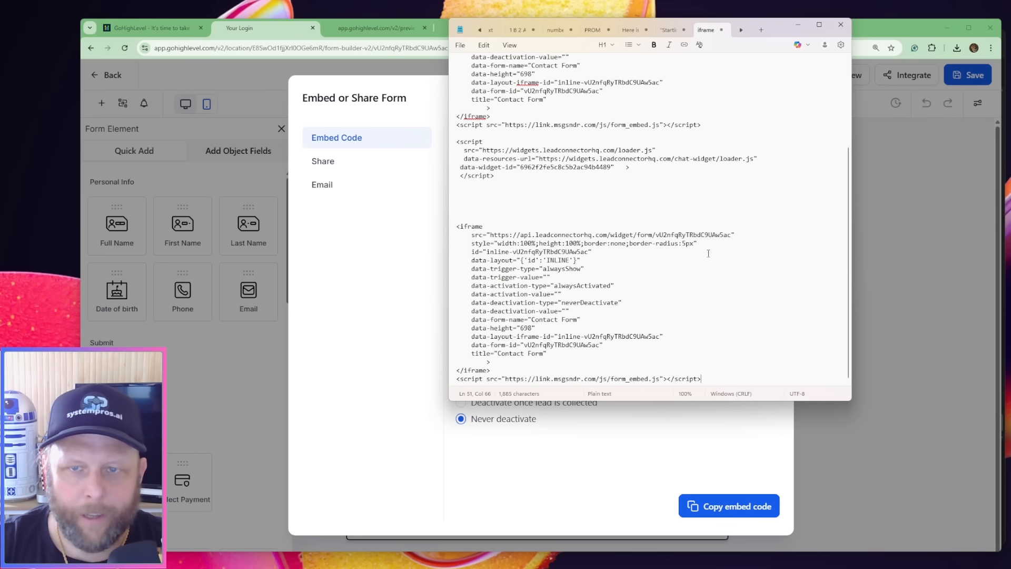
triple_click(607, 380)
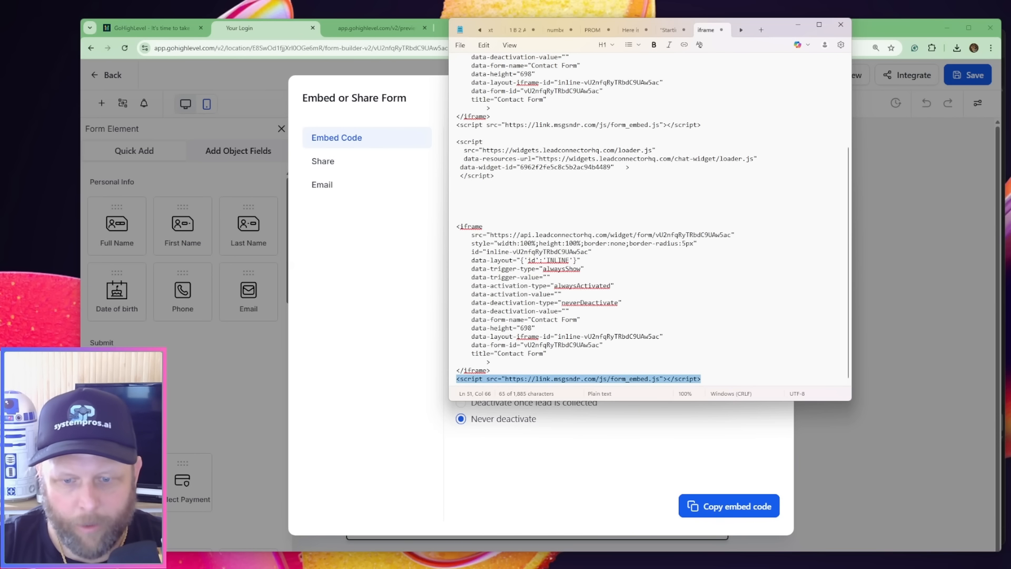
In Antigravity's Replacing Contact Form conversation, begin a follow-up message reading "I messed up the emdeded code, this is it:"
mouse_move(678, 567)
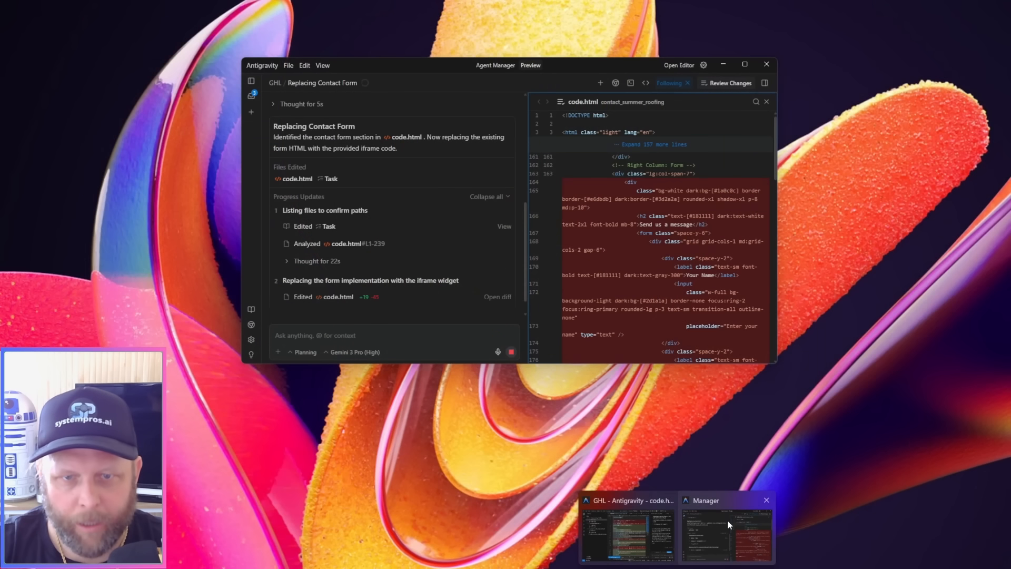
left_click(728, 520)
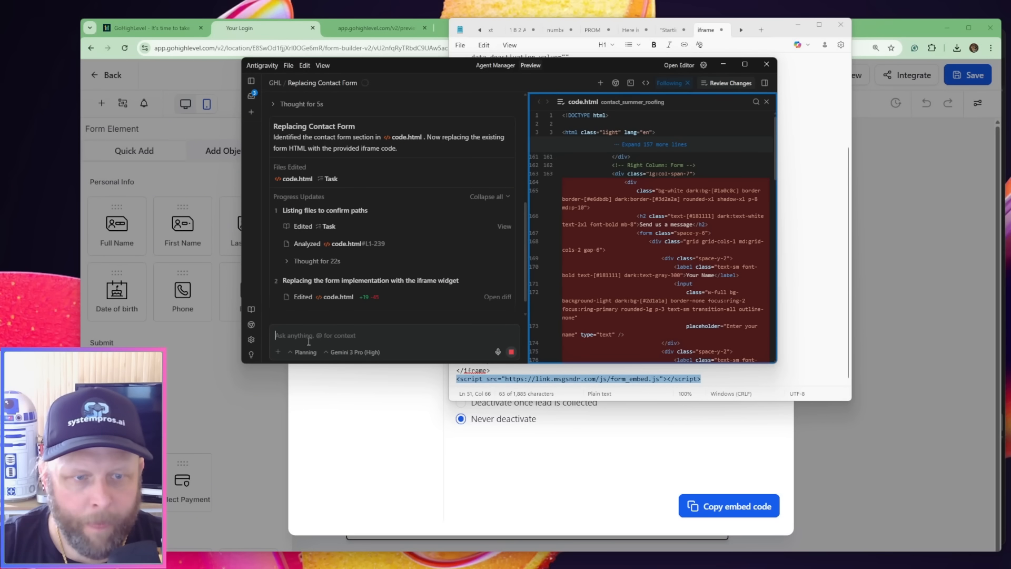
left_click(662, 352)
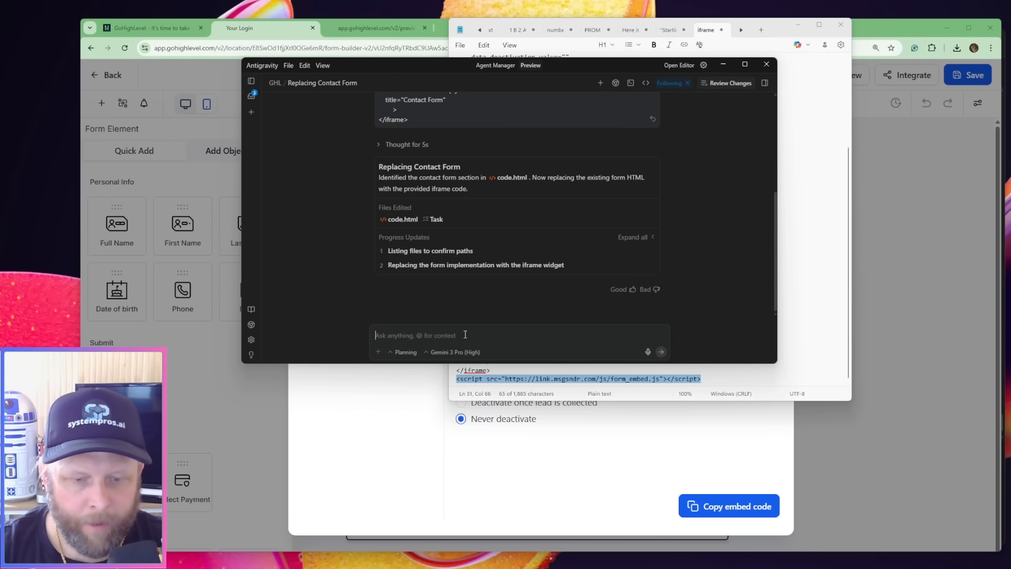
type("I messed up the e")
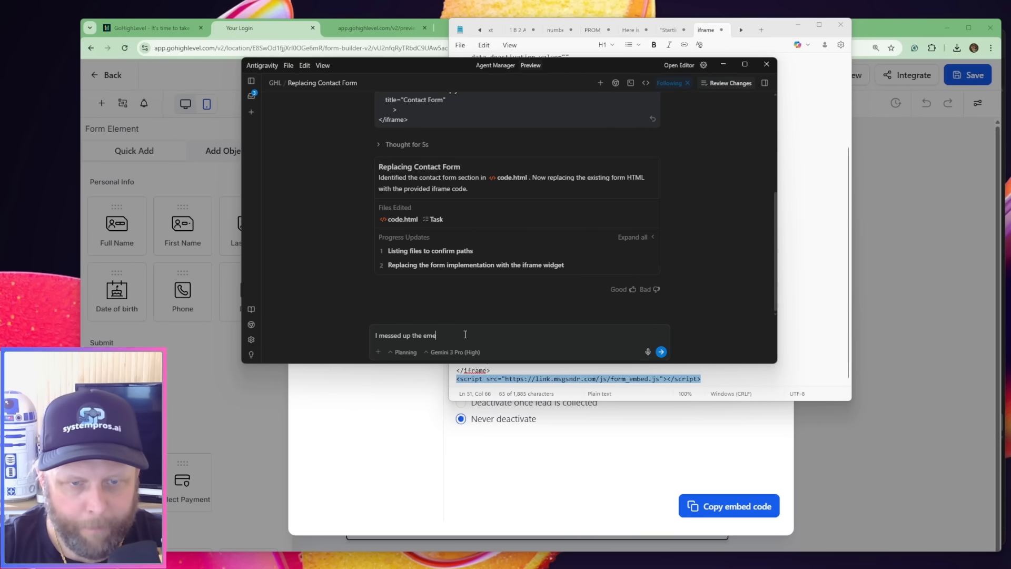
type("mdeded c")
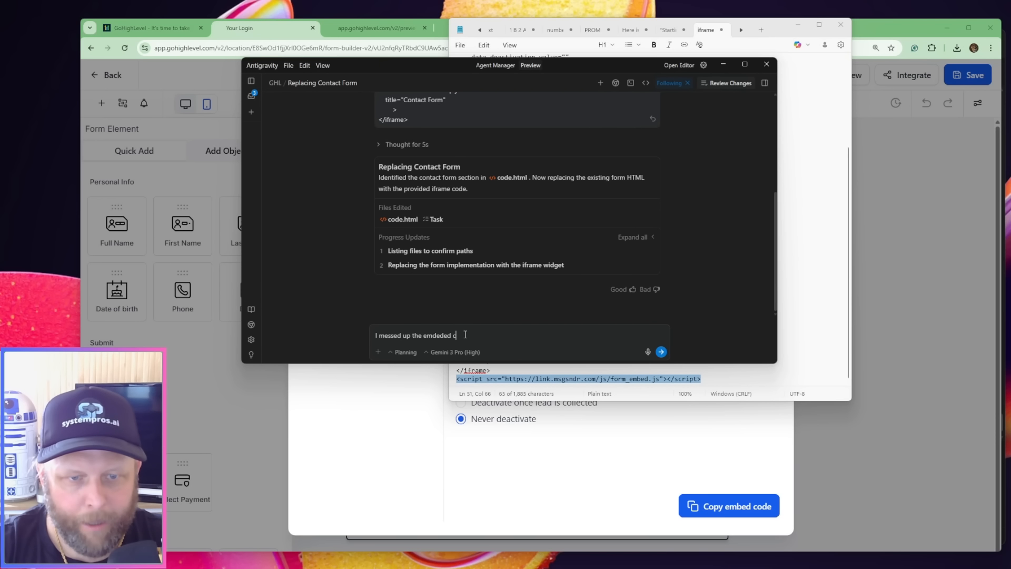
type("ode, this is it:")
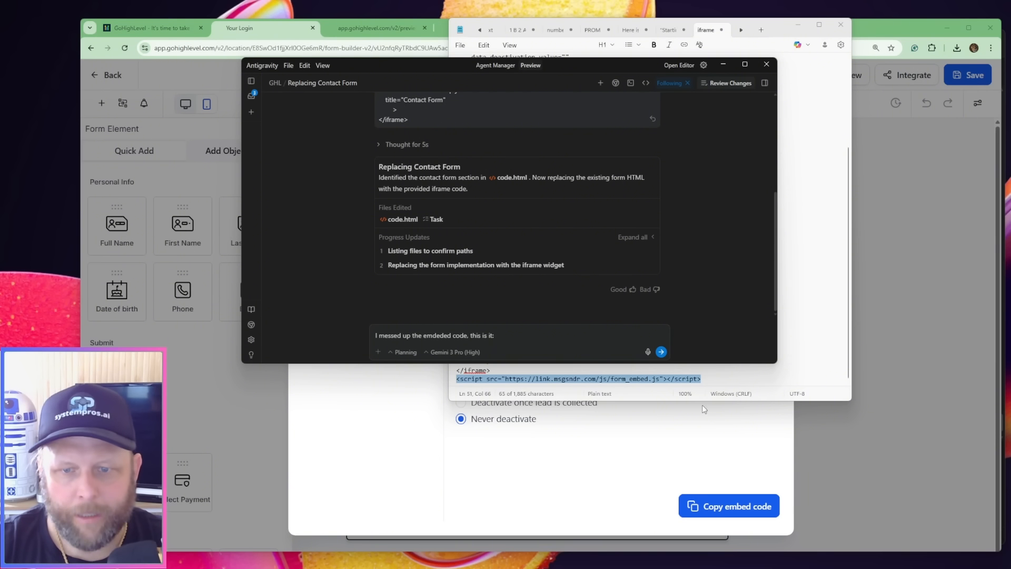
Copy the Contact Form's inline embed code again from HighLevel, paste it into Antigravity's Replacing Contact Form follow-up message and send it
triple_click(830, 363)
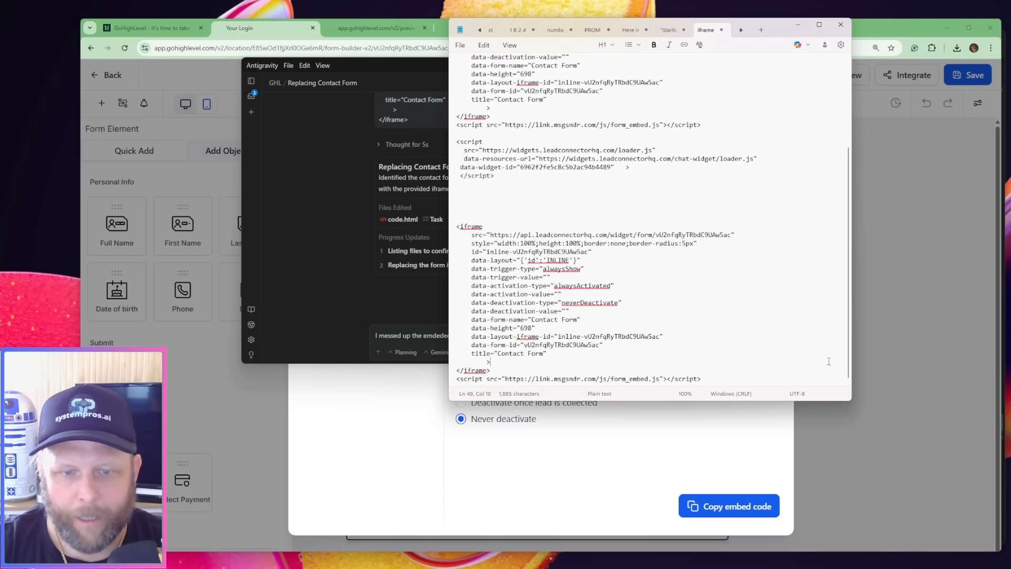
left_click(562, 520)
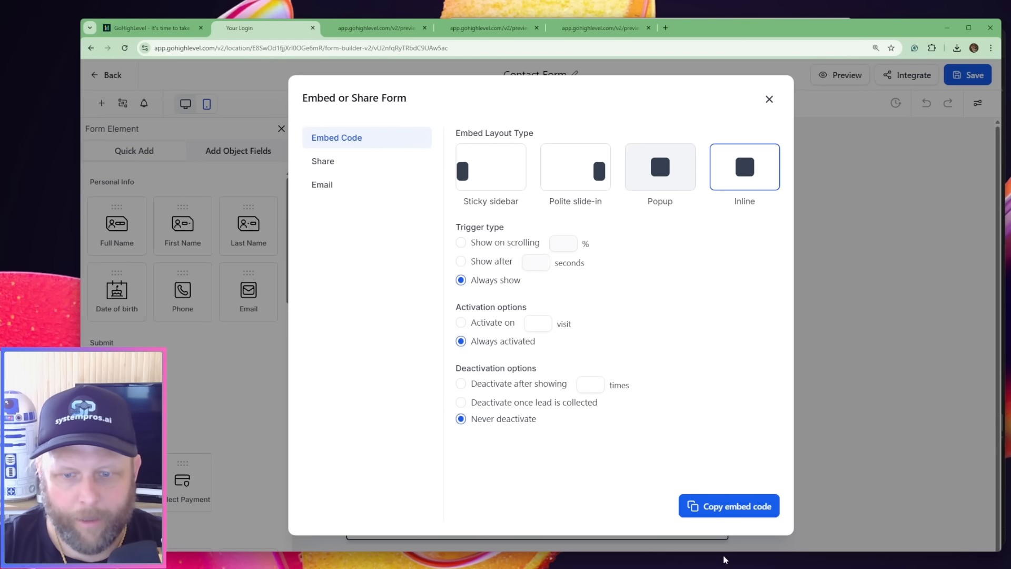
left_click(729, 509)
key("alt+Tab")
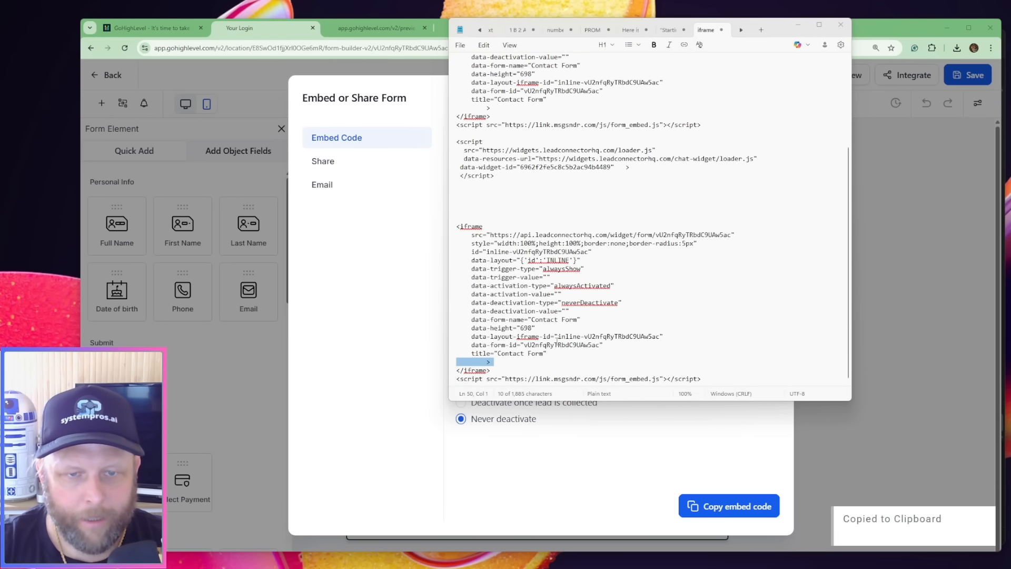
key("alt+Tab")
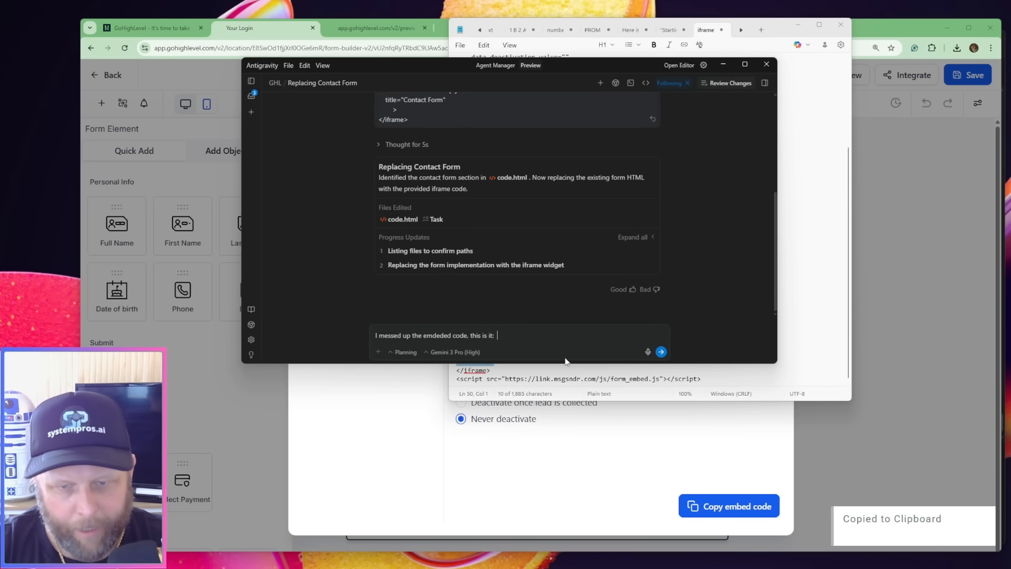
key("ctrl+v")
left_click(661, 351)
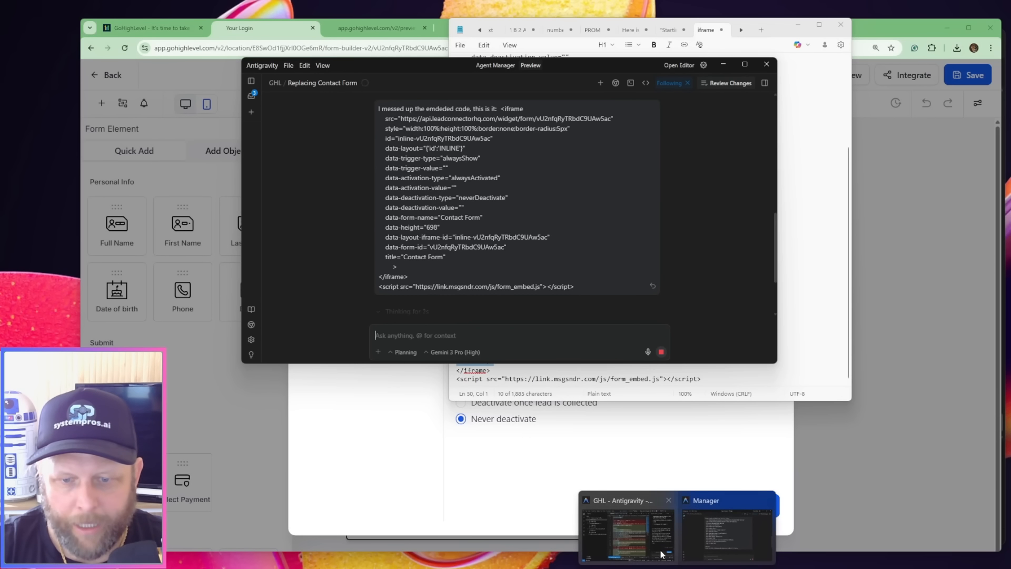
In the GHL editor window's Replacing Booking Calendar conversation, ask the agent to open it in the browser to check
left_click(624, 527)
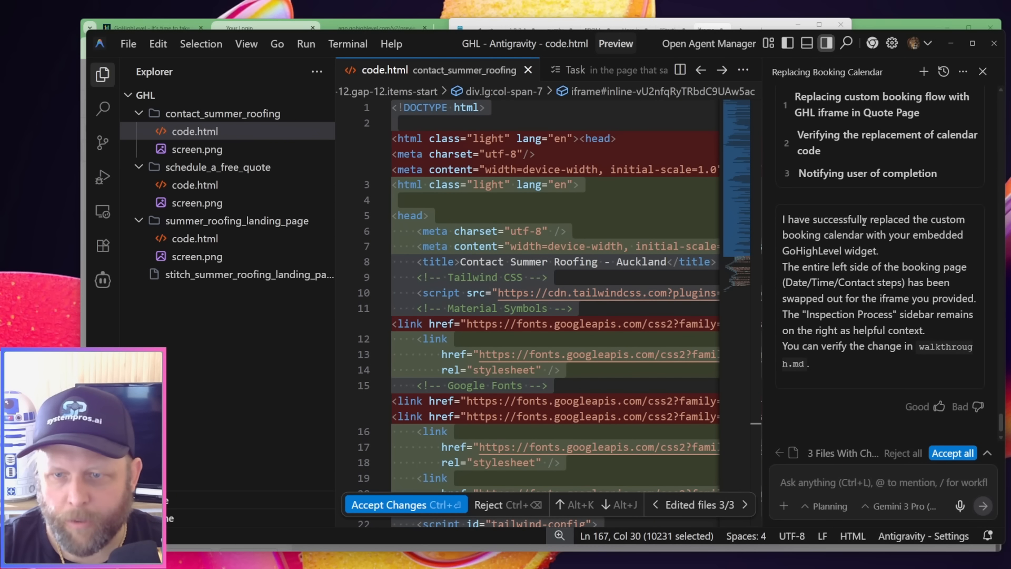
scroll(874, 261, "down", 1)
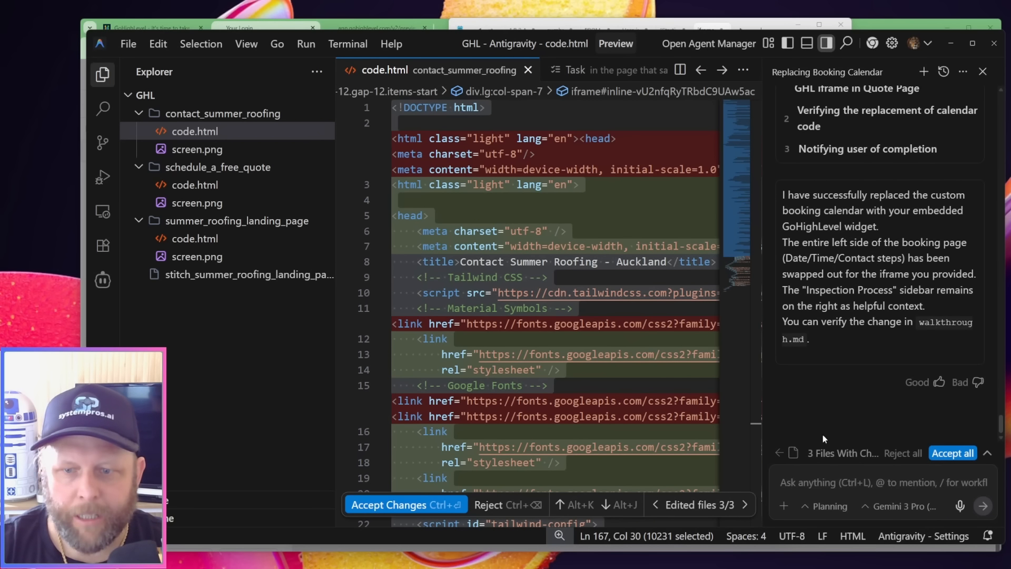
left_click(809, 484)
type("open it")
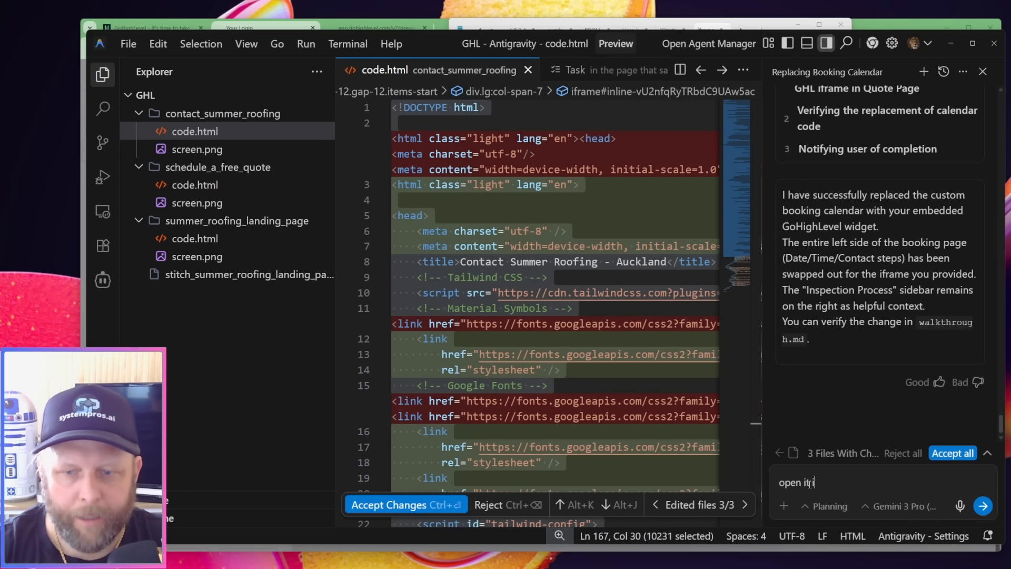
type(" it the browser")
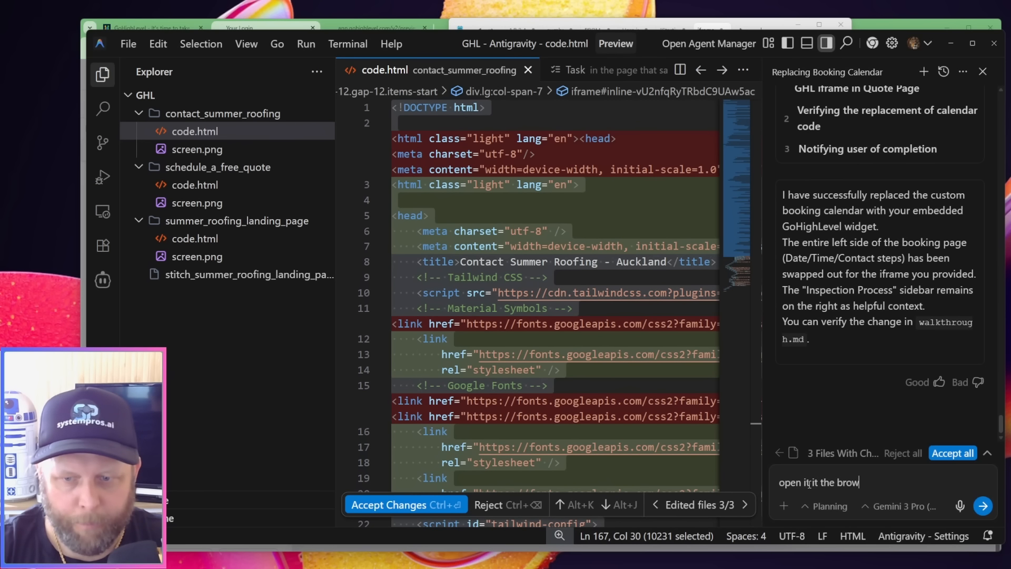
type(" to check")
key("Return")
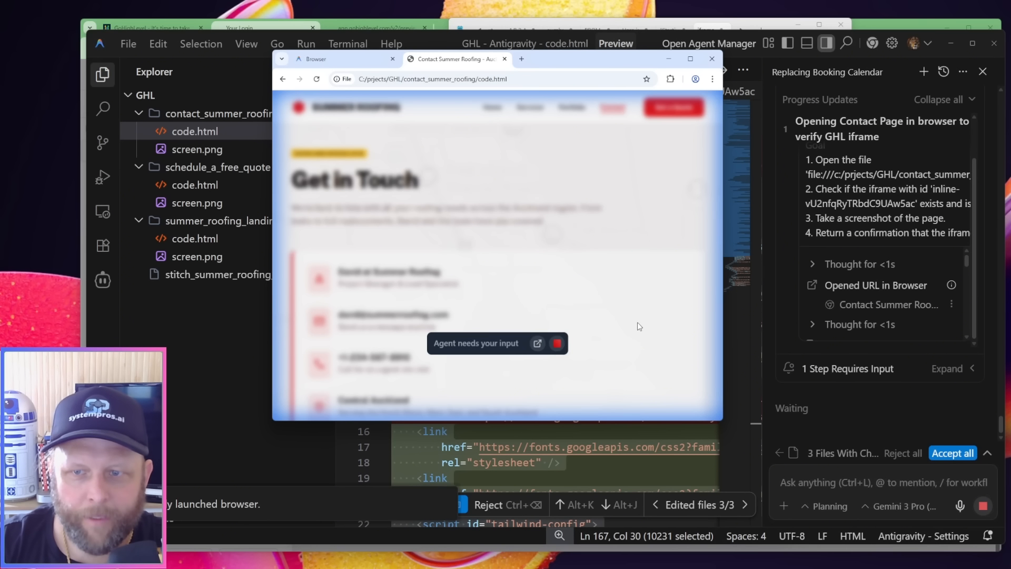
Approve the agent's pending iframe check script for the contact page, let the verification finish and close its preview browser
mouse_move(952, 285)
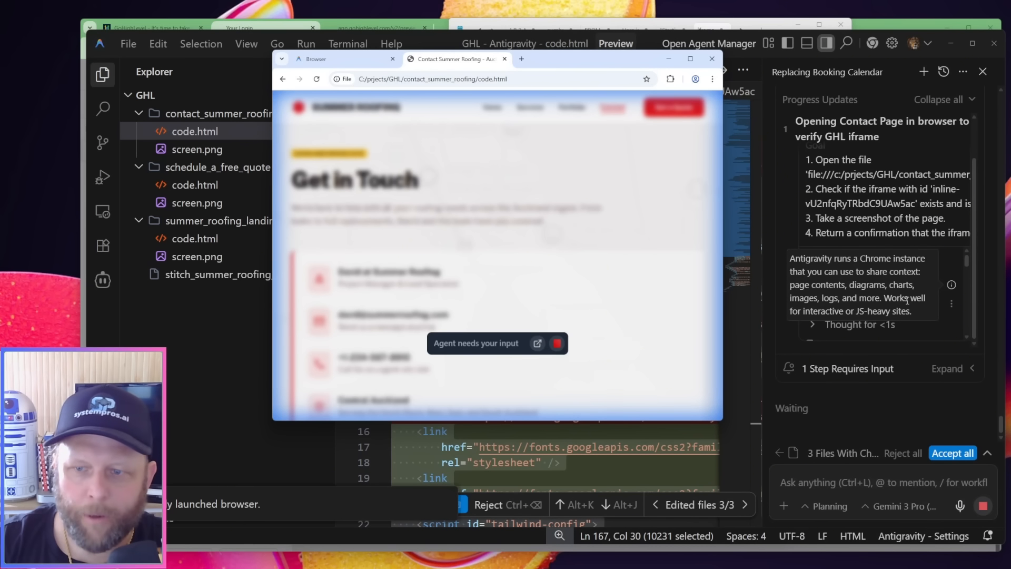
left_click(916, 406)
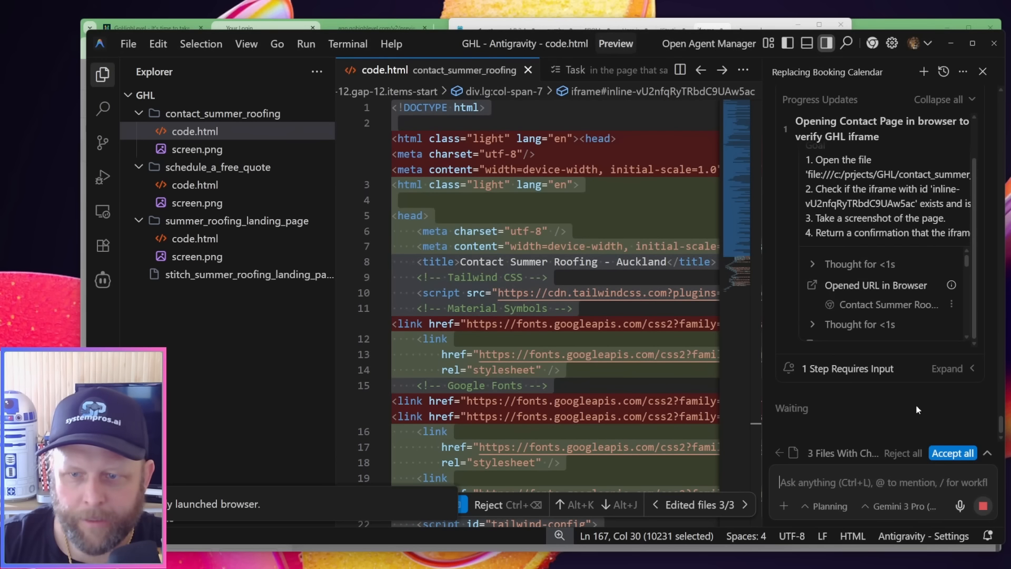
scroll(922, 303, "down", 3)
scroll(921, 298, "down", 3)
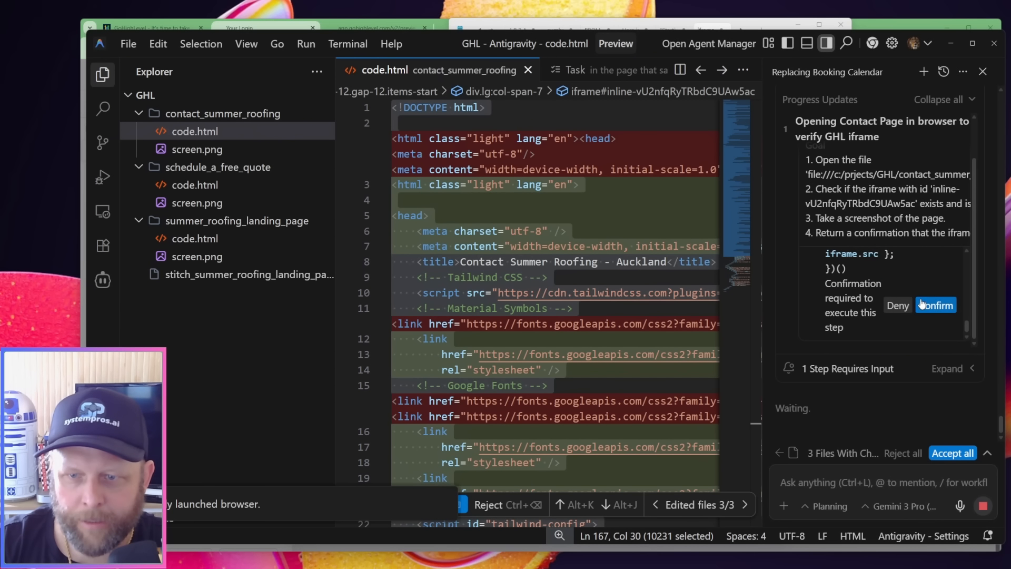
left_click(942, 305)
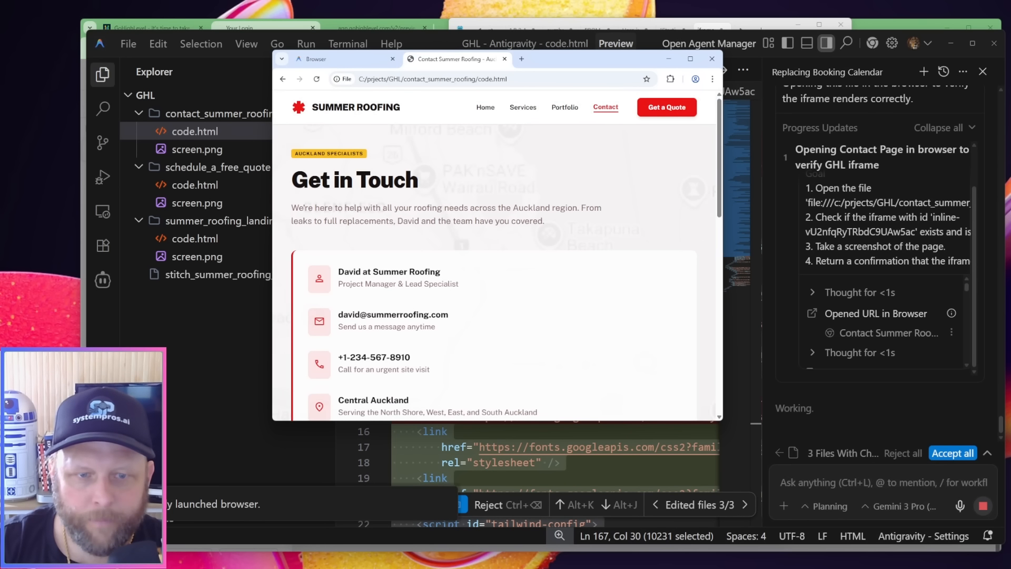
mouse_move(667, 568)
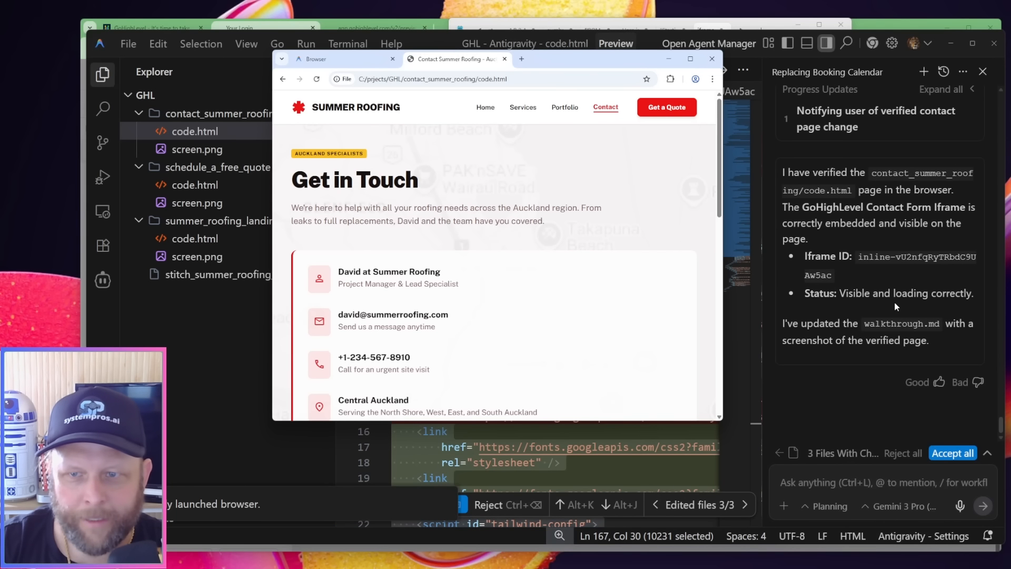
left_click(712, 59)
Review the agent's latest reply in the Agent Manager's Replacing Contact Form conversation and close the manager
scroll(881, 288, "up", 1)
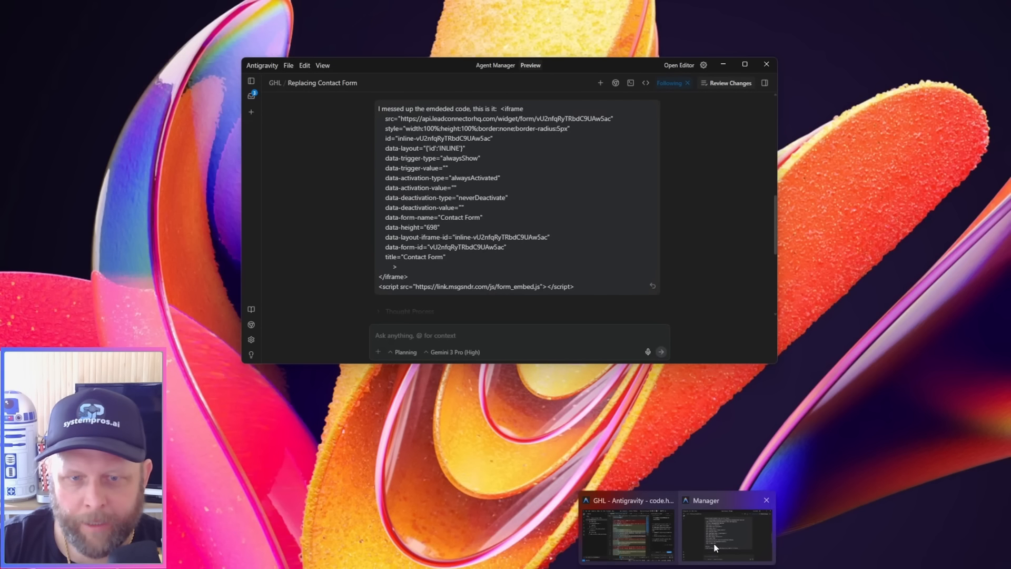
left_click(714, 544)
scroll(546, 283, "down", 5)
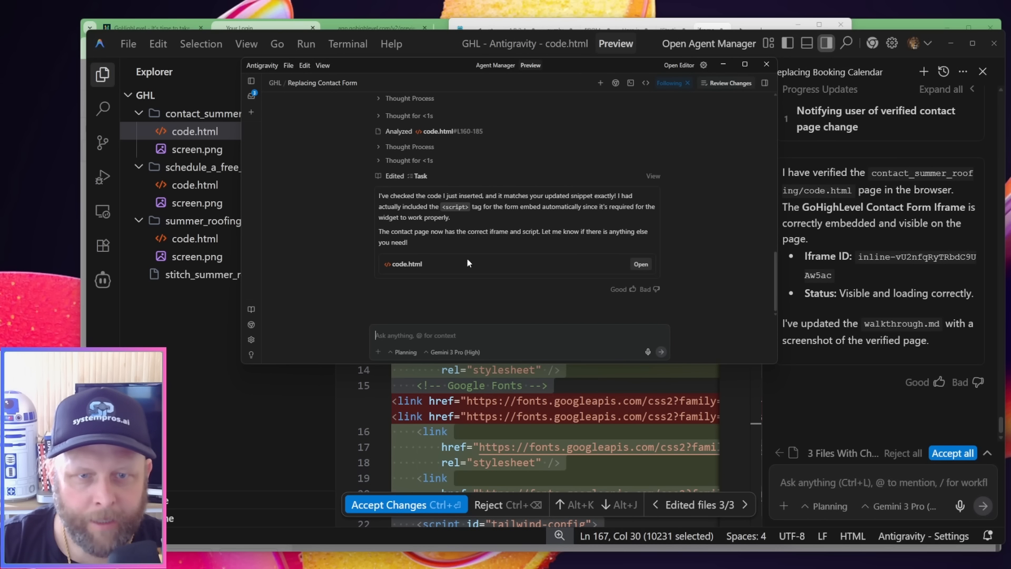
left_click(767, 65)
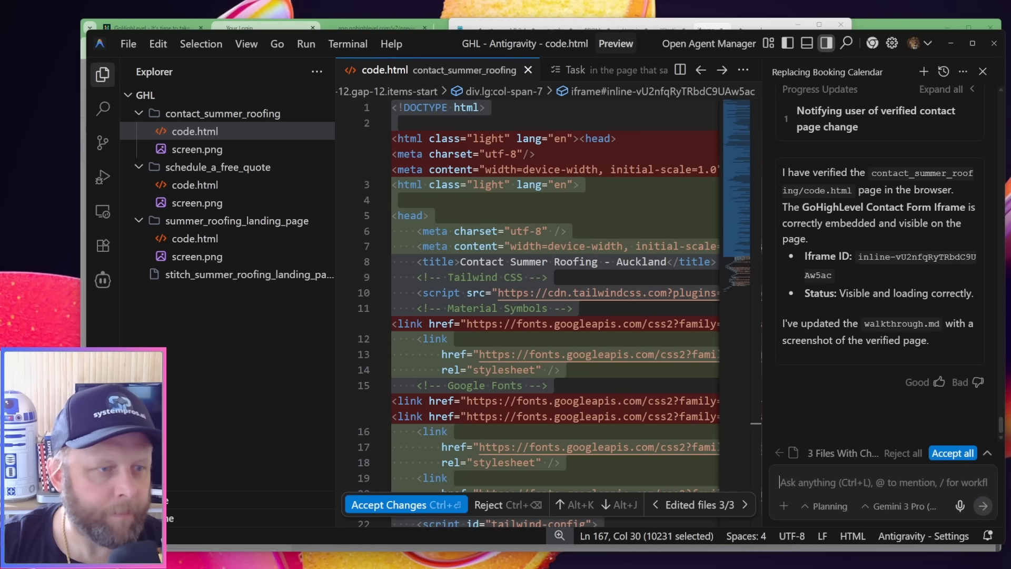
Reveal contact_summer_roofing's code.html in File Explorer, open it in Chrome, inspect the embedded contact form and move the browser aside
right_click(178, 134)
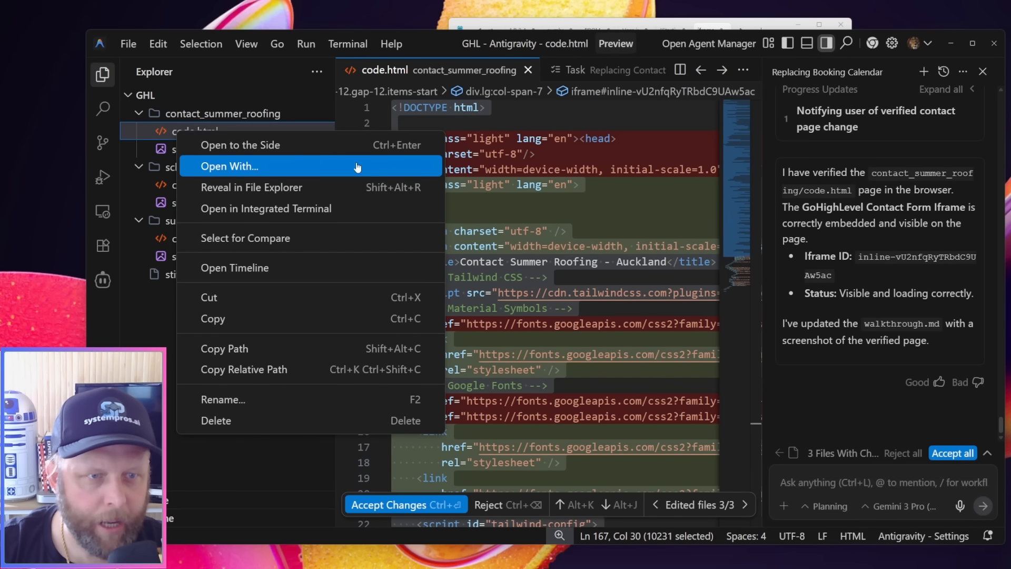
left_click(359, 187)
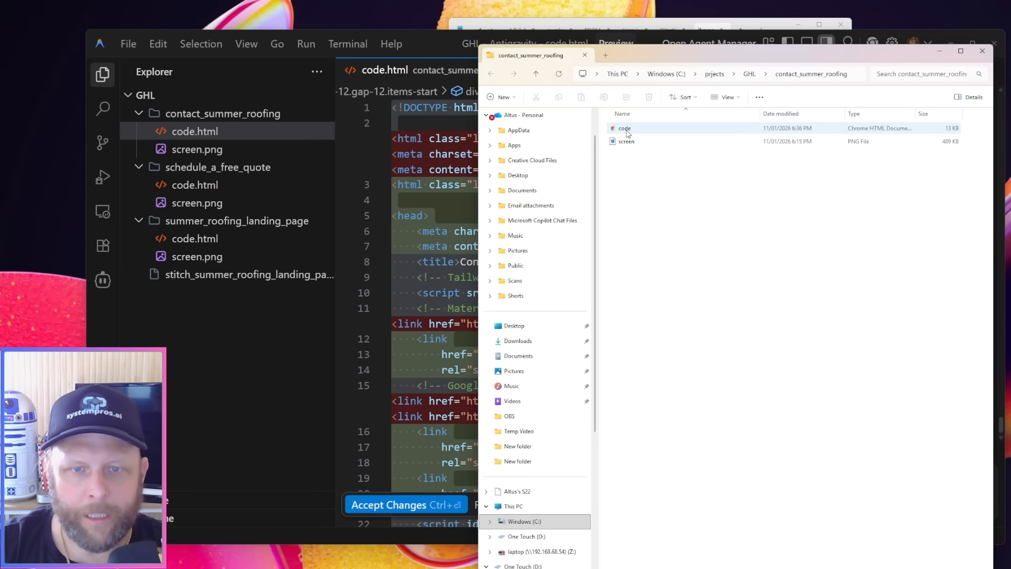
double_click(628, 132)
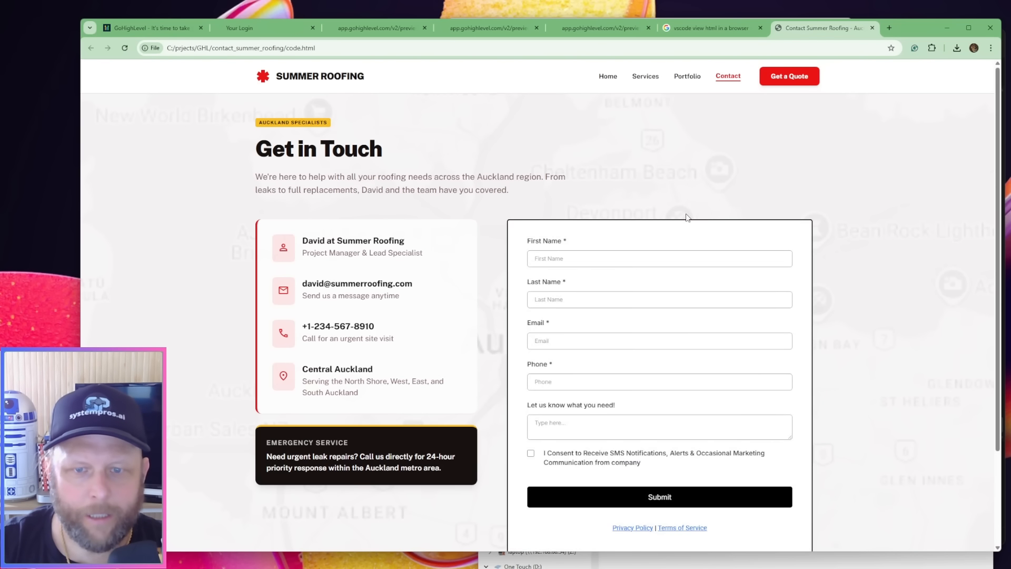
scroll(682, 295, "down", 3)
scroll(445, 323, "up", 3)
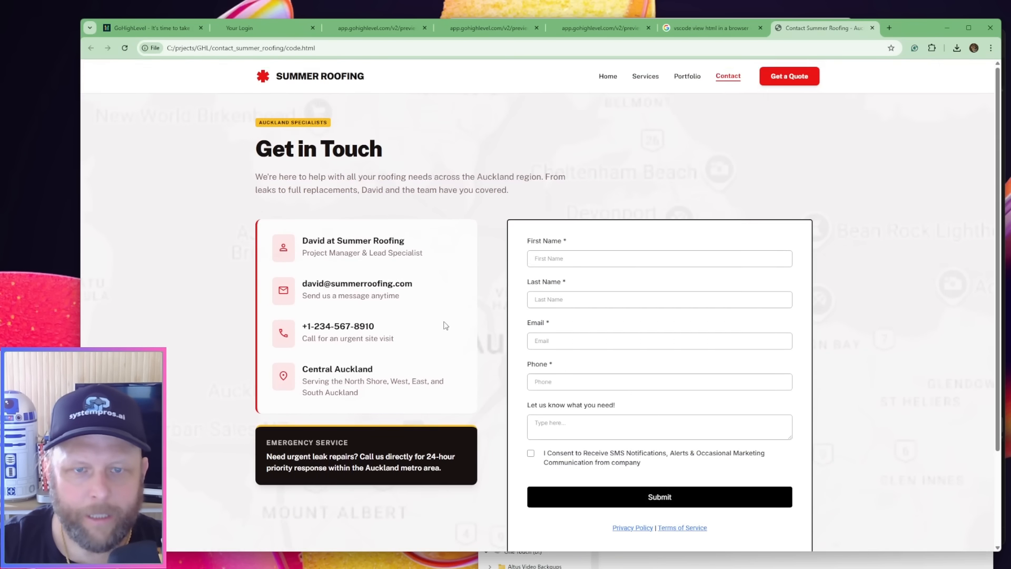
scroll(571, 242, "down", 3)
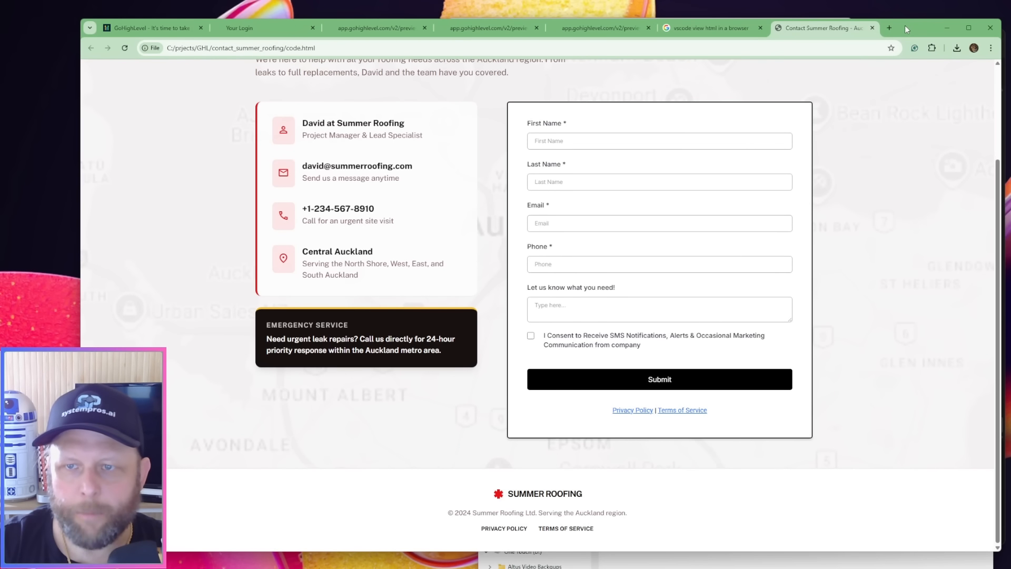
left_click_drag(905, 25, 1010, 91)
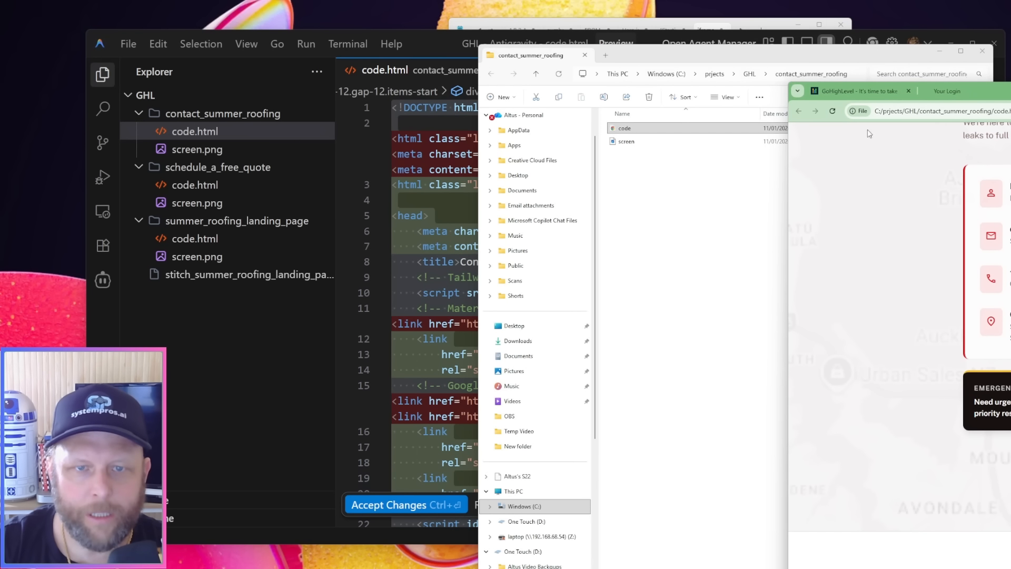
Open schedule_a_free_quote's code.html in Chrome via File Explorer, inspect the embedded booking calendar, then close the page and move the folder window aside
left_click(193, 186)
right_click(193, 186)
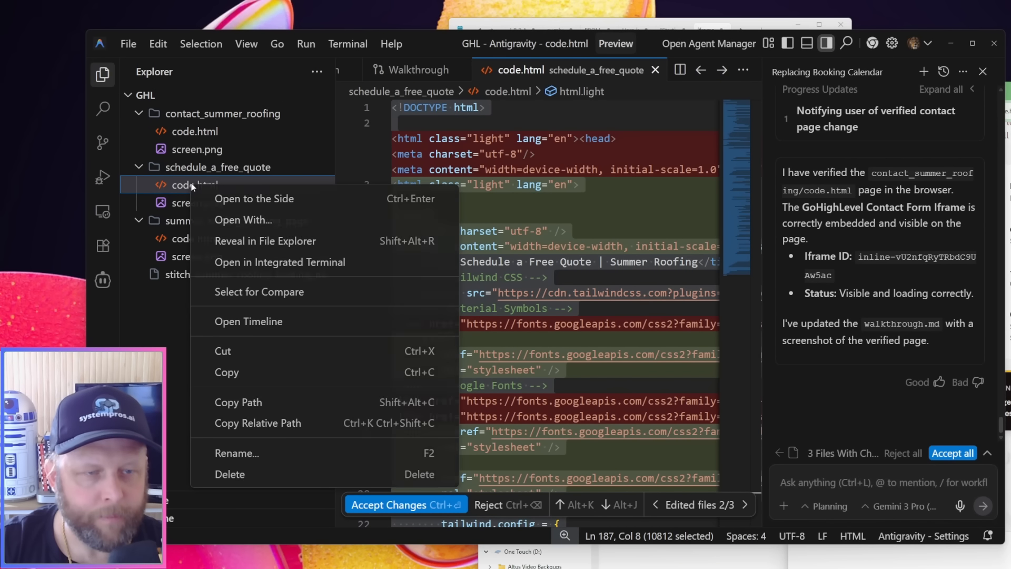
left_click(330, 245)
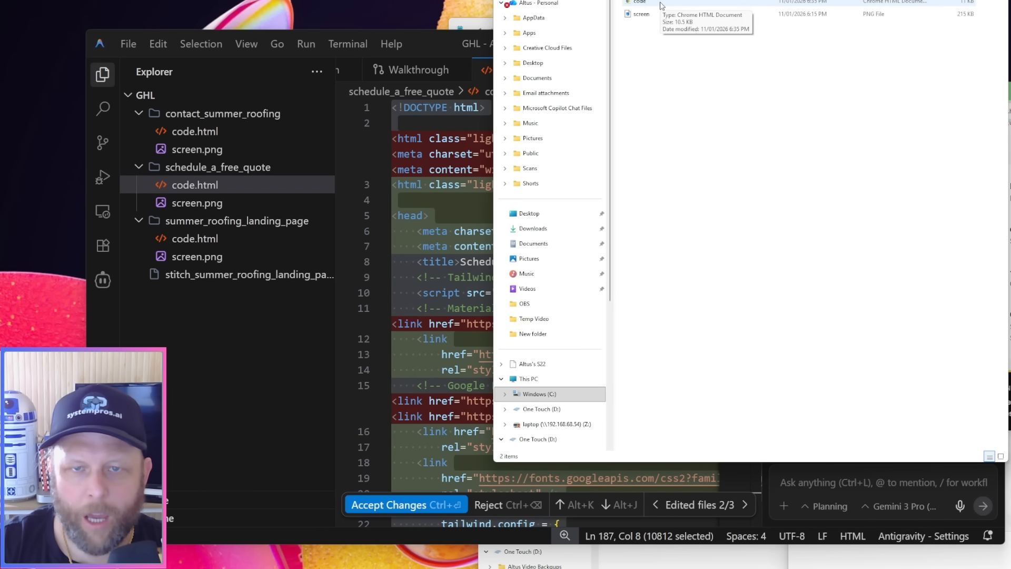
double_click(661, 5)
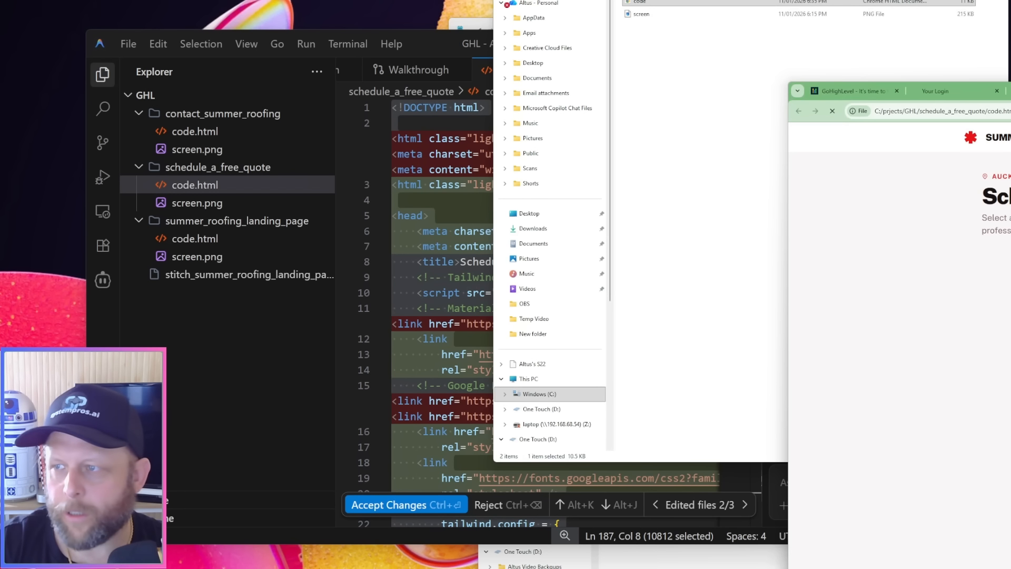
scroll(663, 243, "down", 3)
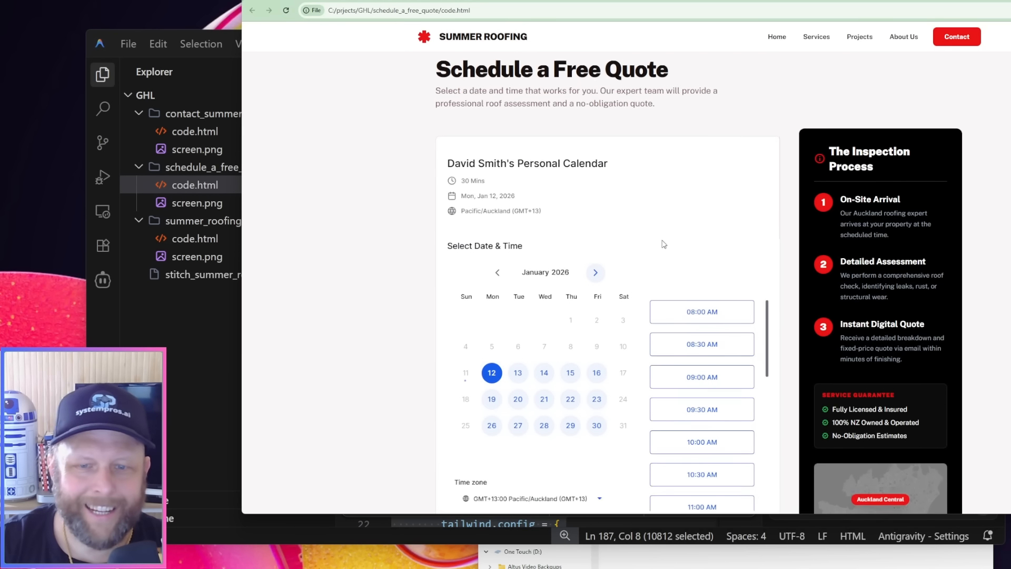
scroll(677, 326, "down", 3)
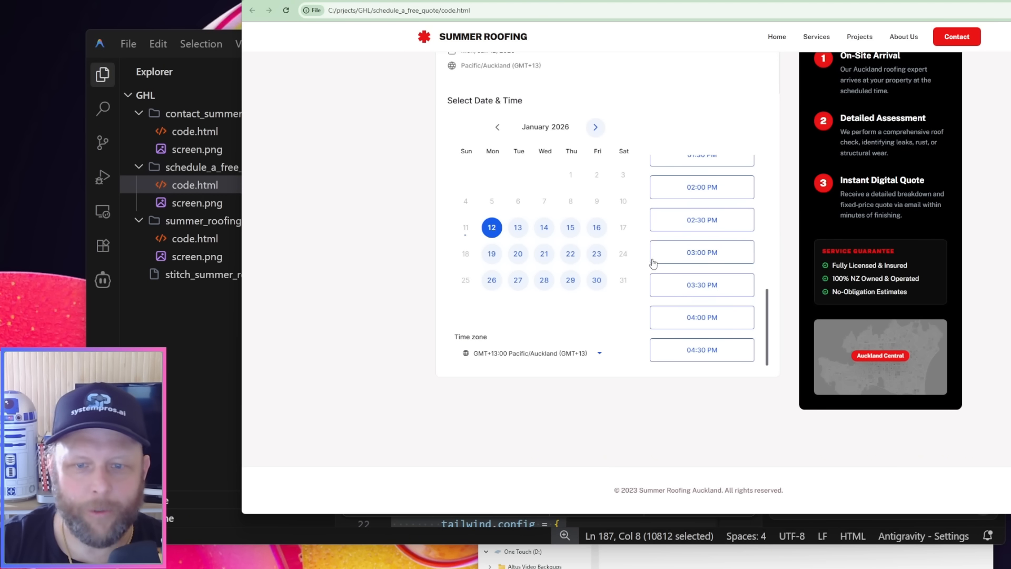
key("ctrl+w")
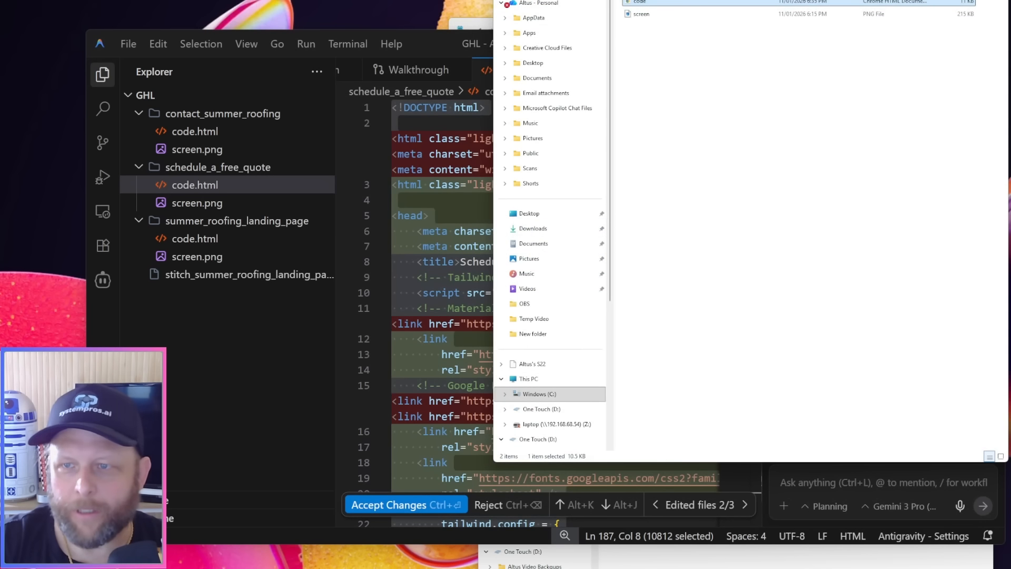
left_click_drag(685, 0, 1010, 32)
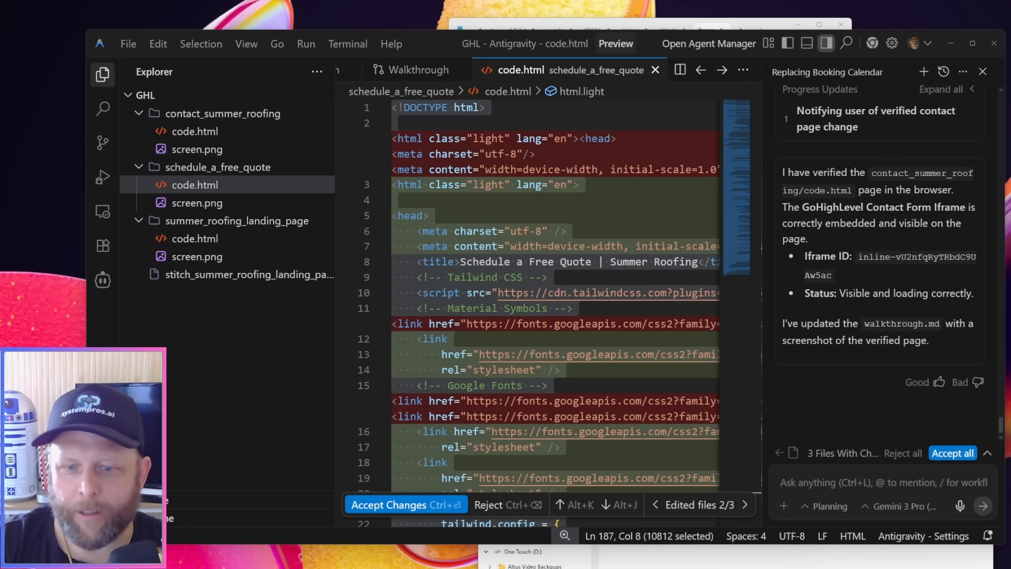
Copy the chat widget script from the notes and begin an Antigravity message reading "every page now needs a website chat widget in the footer/"
mouse_move(704, 560)
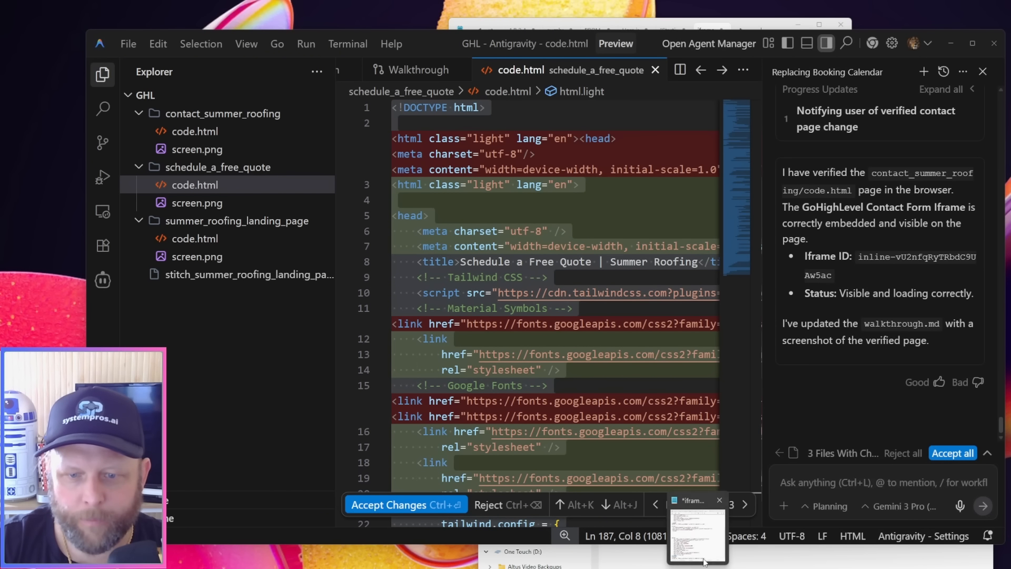
left_click(702, 536)
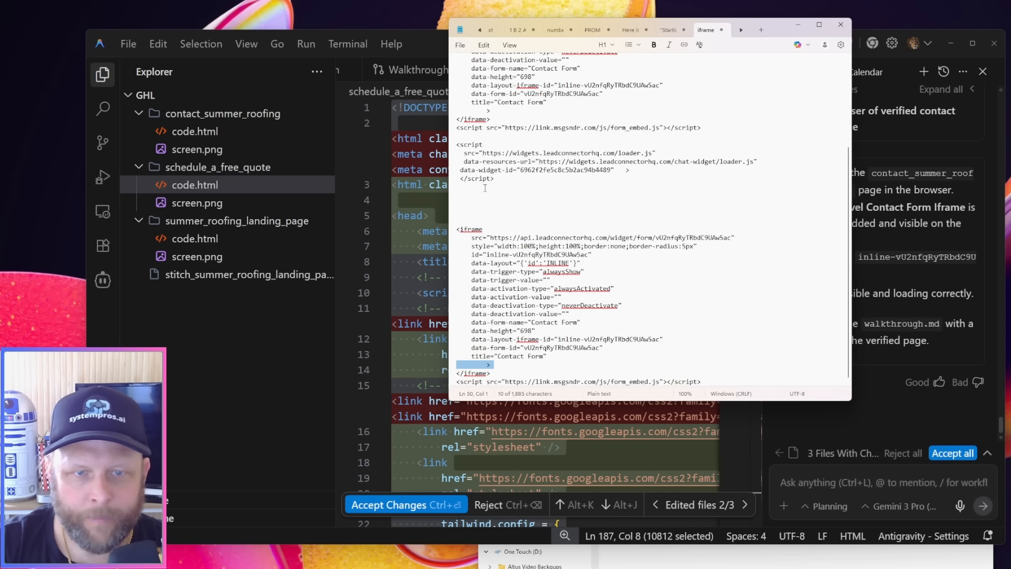
left_click_drag(499, 180, 447, 147)
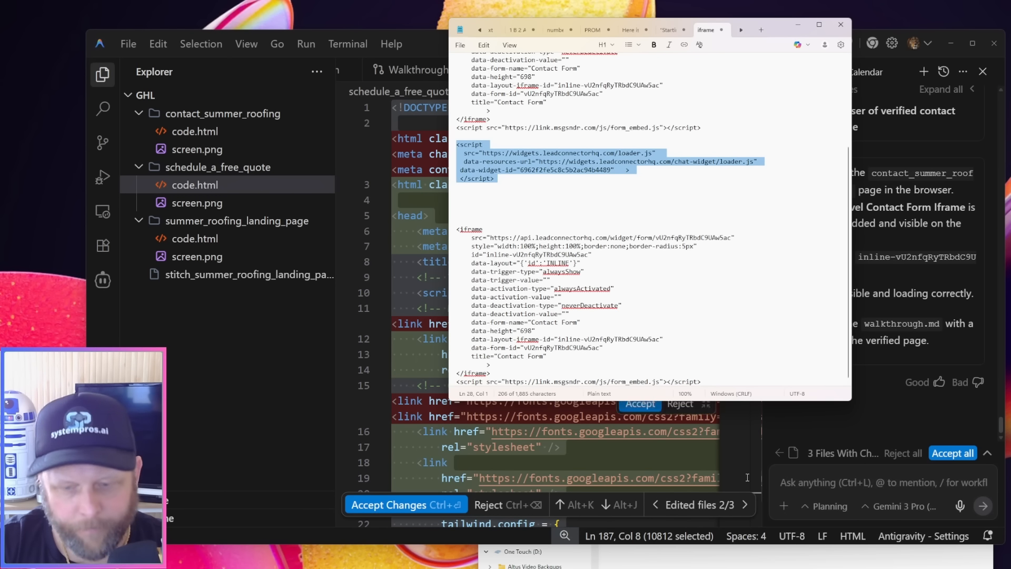
left_click(822, 485)
type("e")
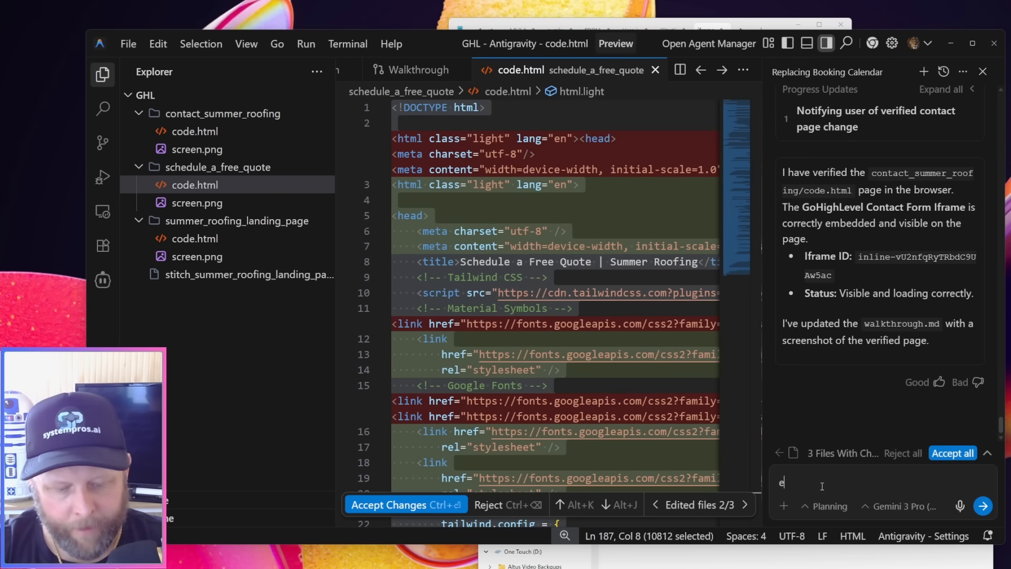
type("very page now ")
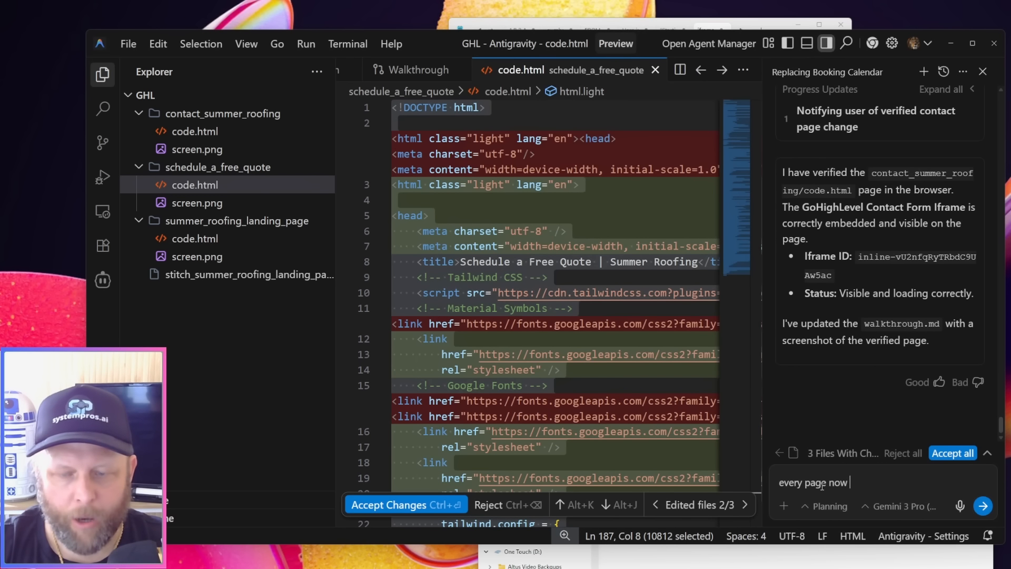
type("needs a website chat wid")
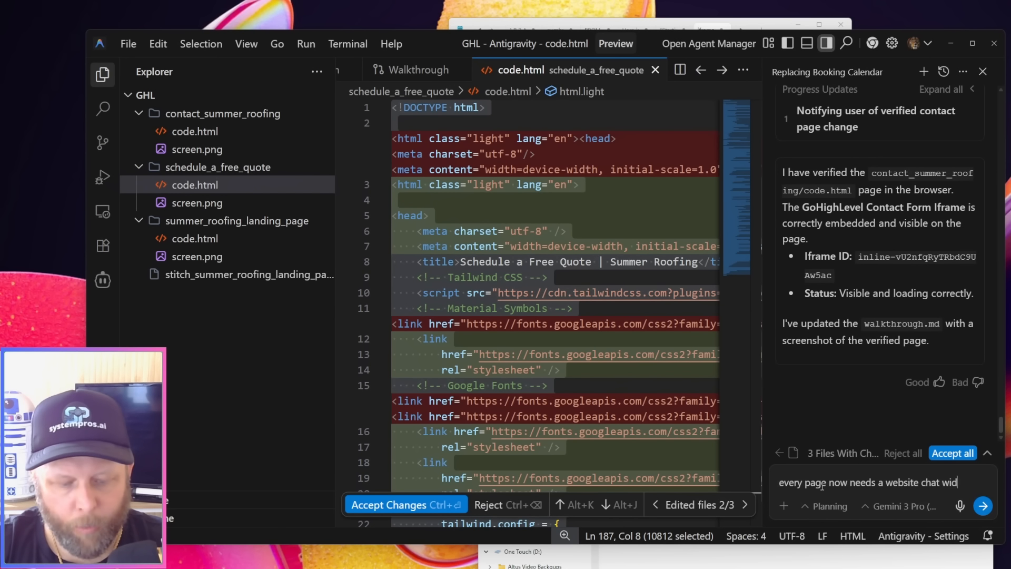
type("get in the f")
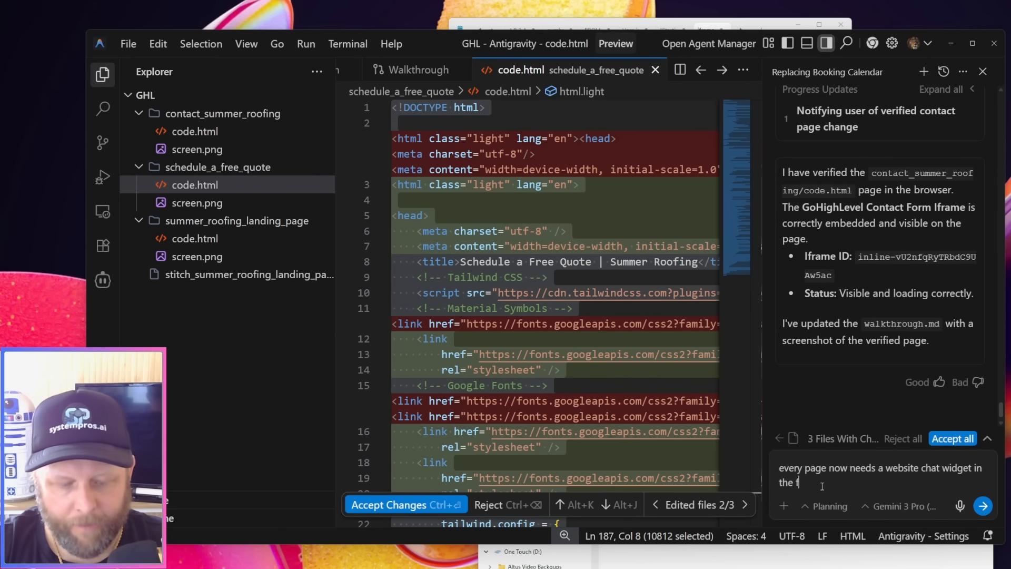
type("ooter/ header .")
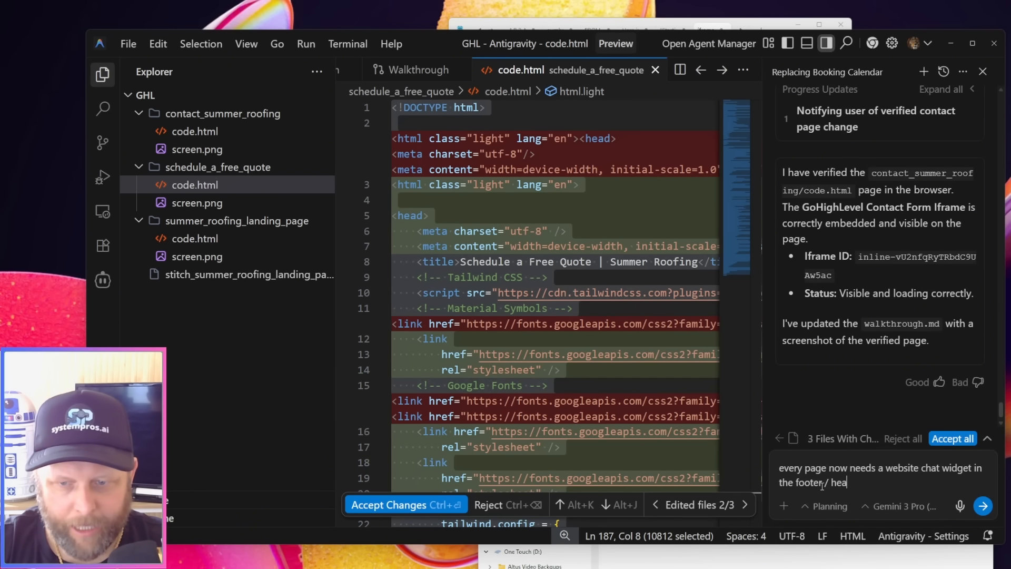
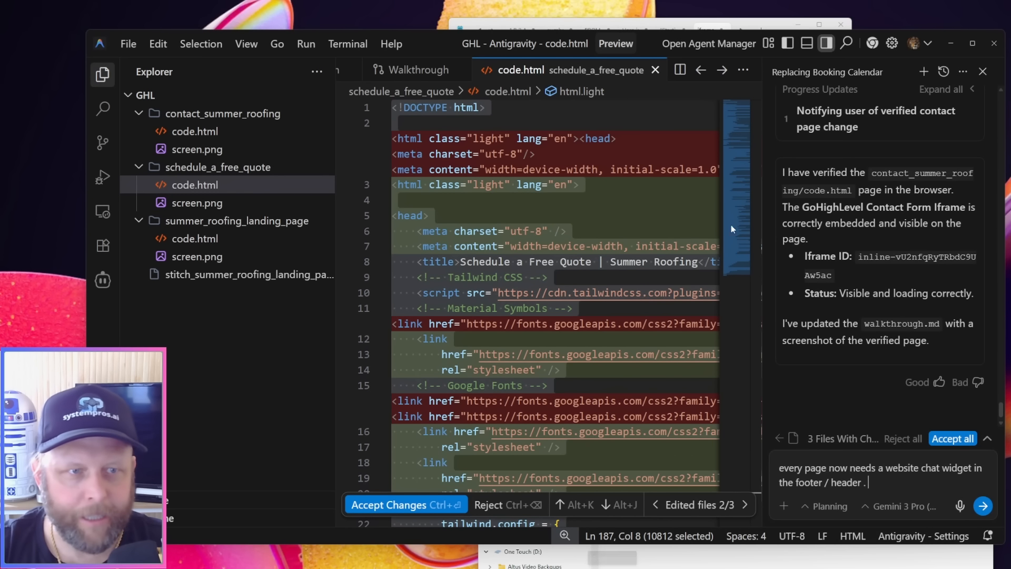
Copy all the code from summer_roofing_landing_page's code.html in Antigravity and switch to the HighLevel website in Chrome
left_click(200, 239)
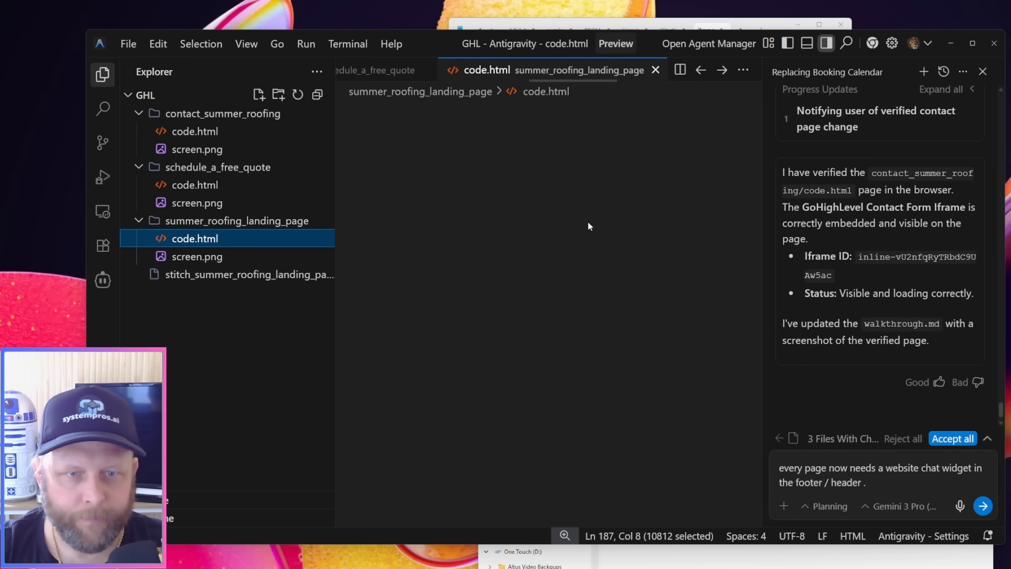
left_click(610, 203)
key("ctrl+a")
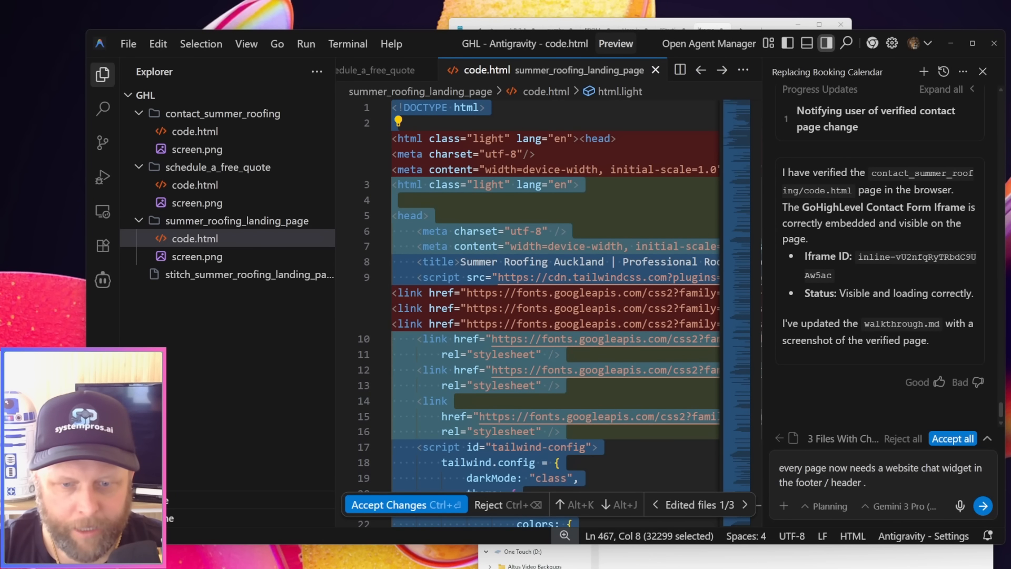
mouse_move(637, 568)
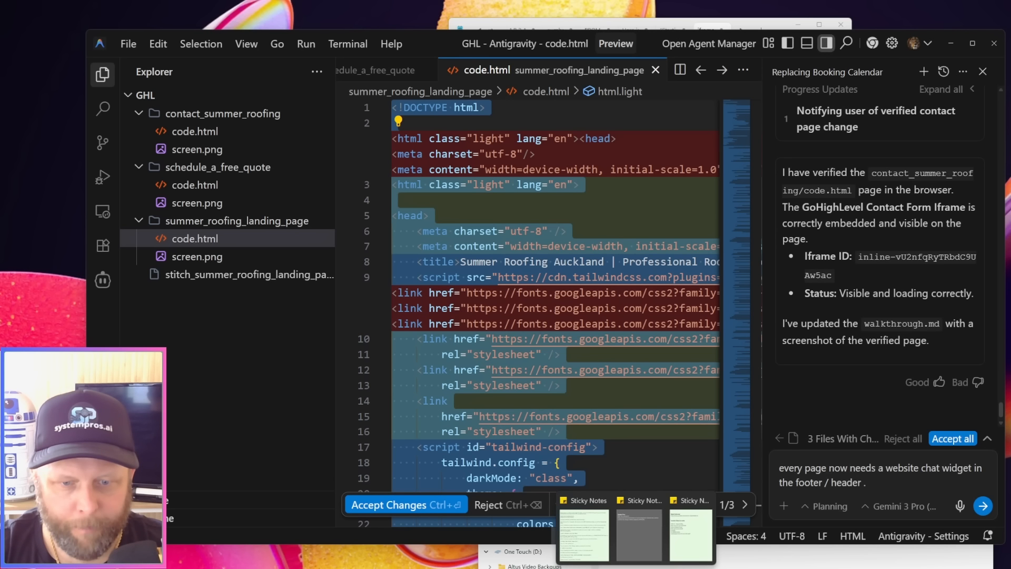
left_click(639, 534)
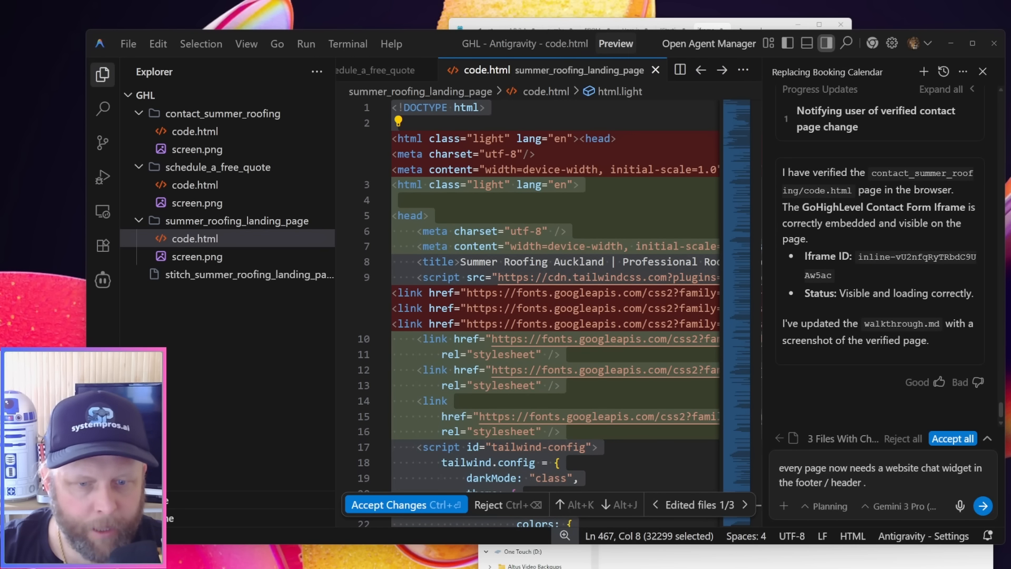
mouse_move(633, 568)
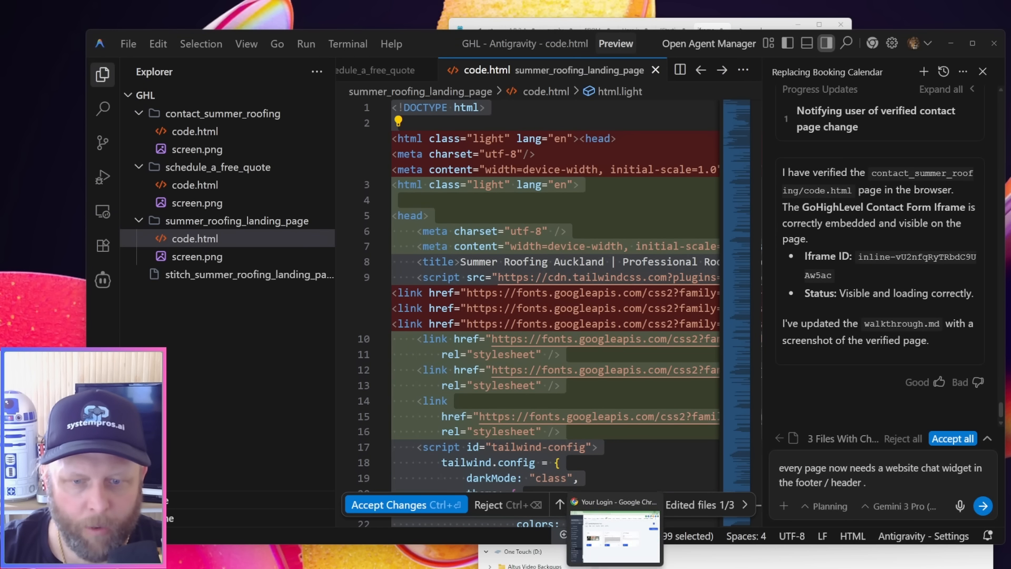
left_click(631, 538)
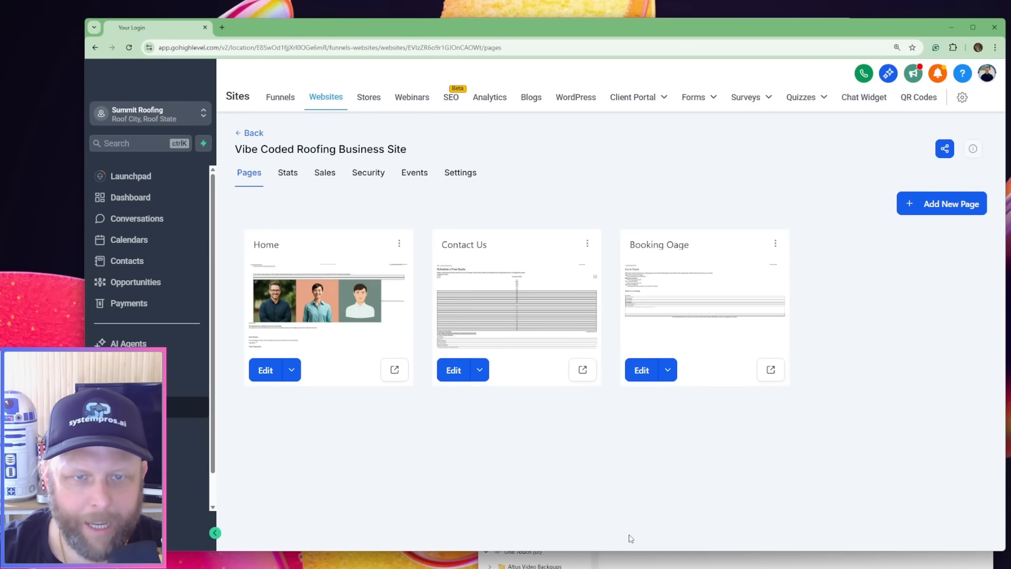
In the Vibe Coded Roofing Business Site settings, set the chat widget to Chat Widget 1
left_click(459, 173)
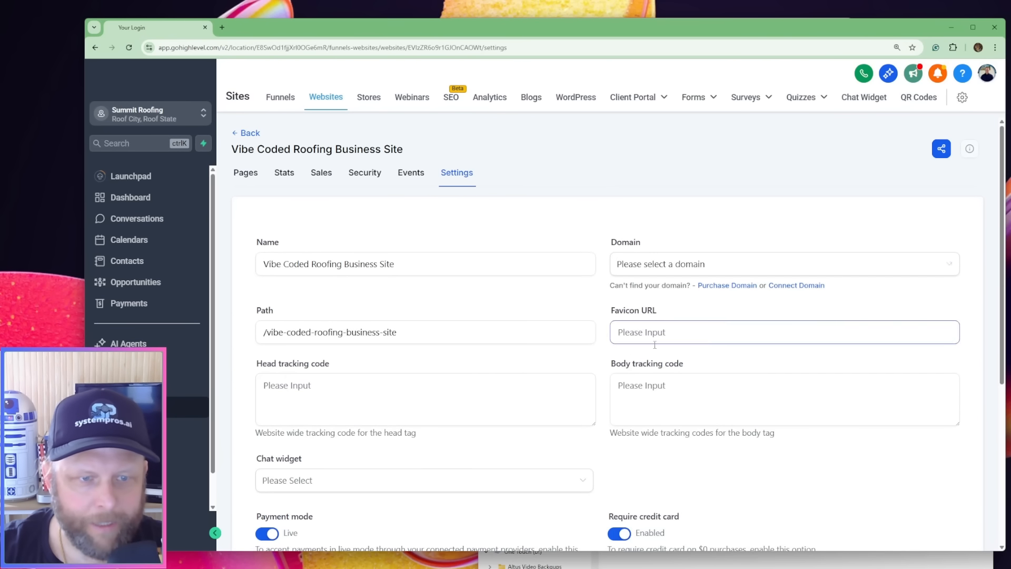
scroll(609, 348, "down", 3)
left_click(358, 340)
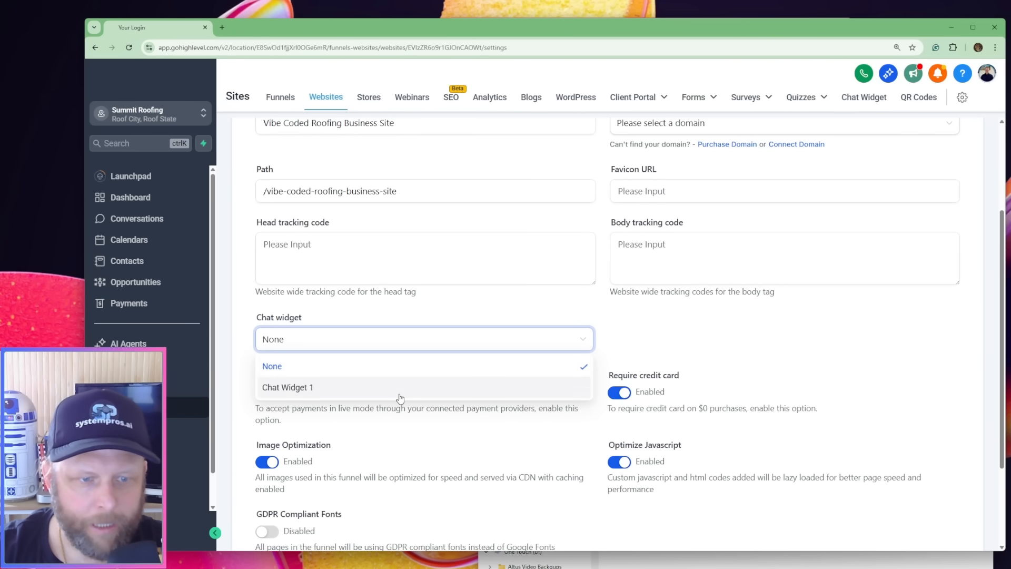
left_click(399, 389)
scroll(821, 347, "up", 3)
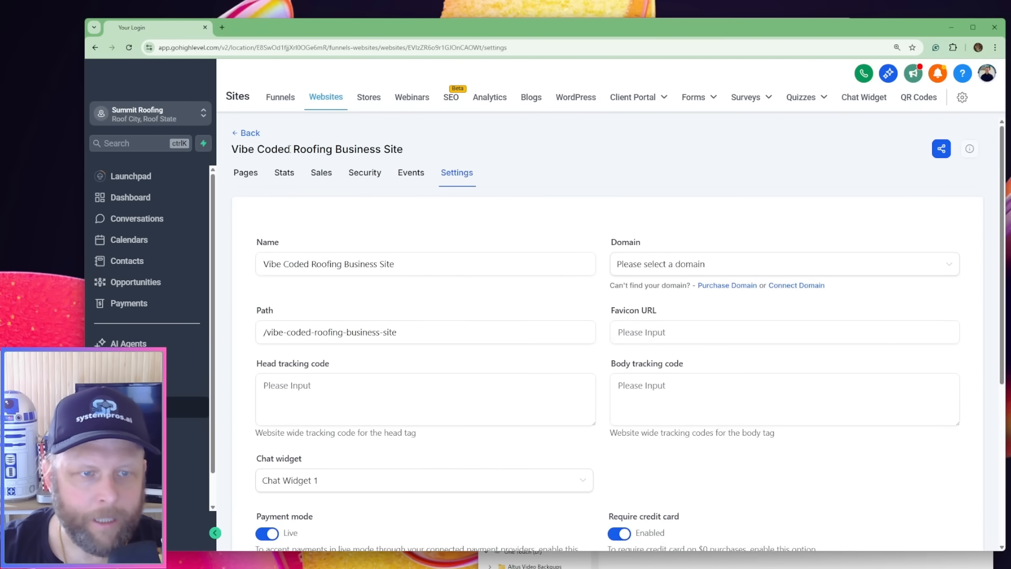
Open the Home page in the page builder, replace its custom code with the copied landing page code and save the code
left_click(246, 174)
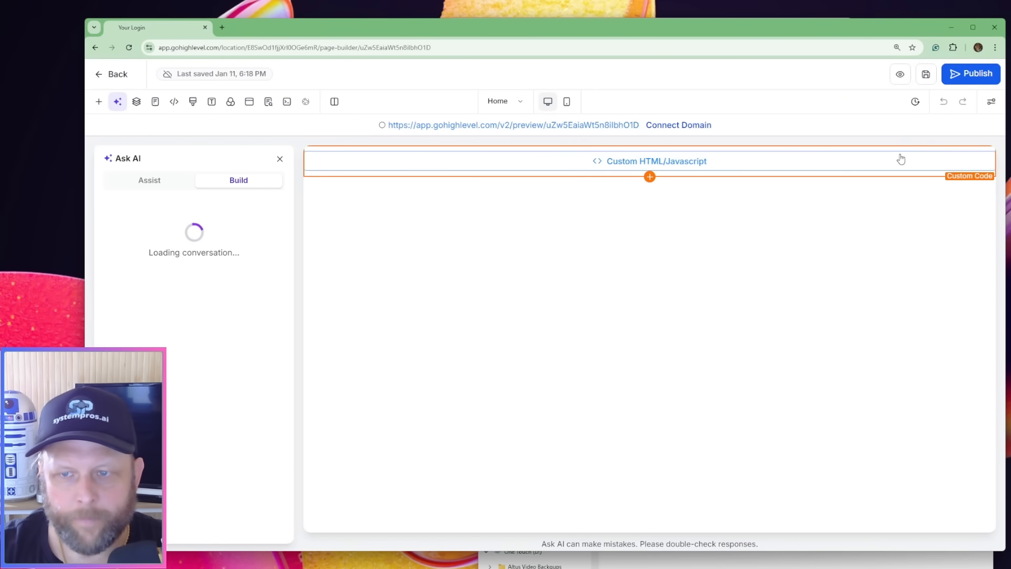
left_click(898, 160)
left_click(914, 264)
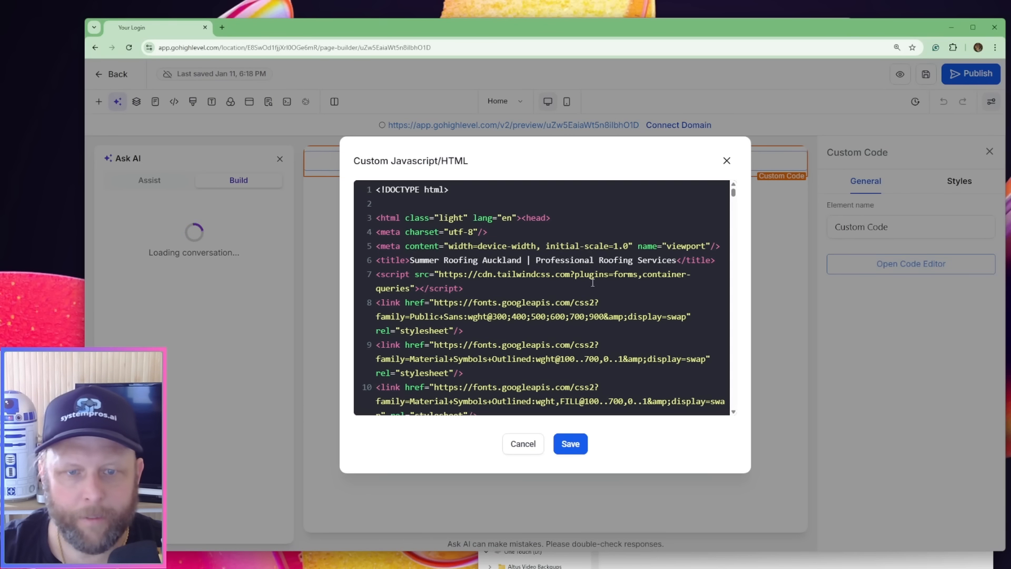
key("ctrl+a")
key("Delete")
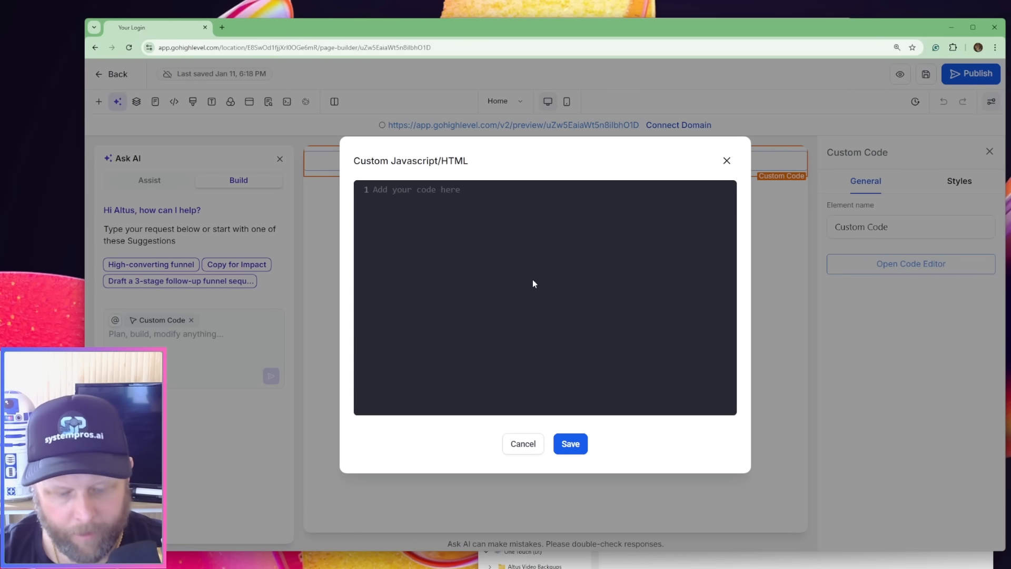
key("ctrl+v")
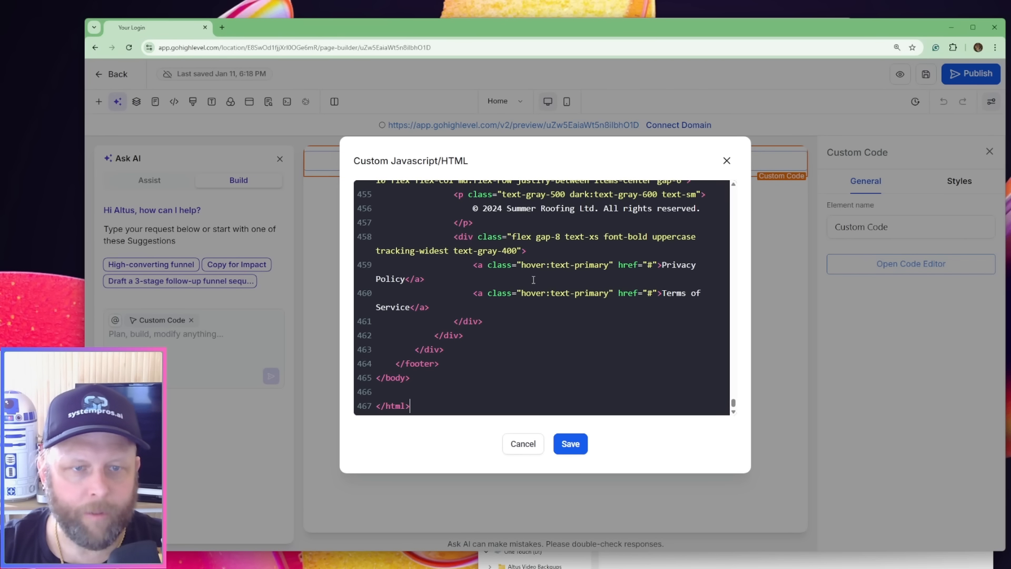
left_click(571, 443)
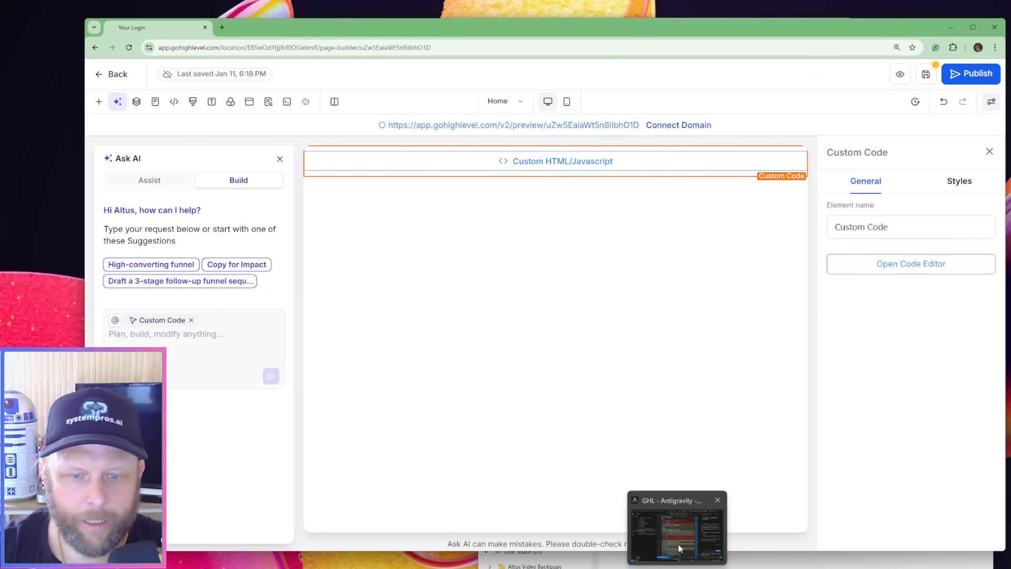
Copy all the code from schedule_a_free_quote's code.html in Antigravity and return to the HighLevel page builder
left_click(679, 545)
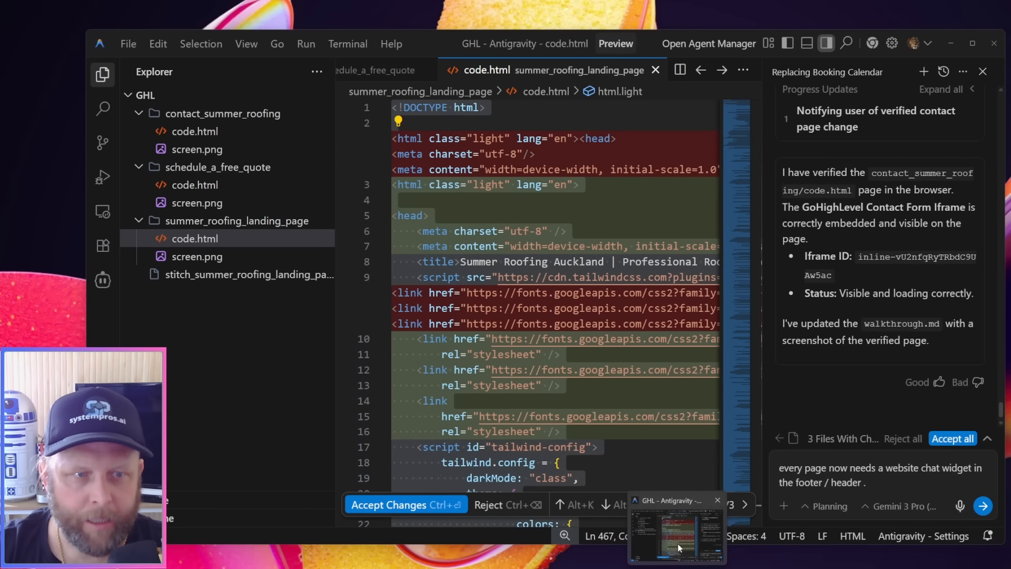
left_click(181, 185)
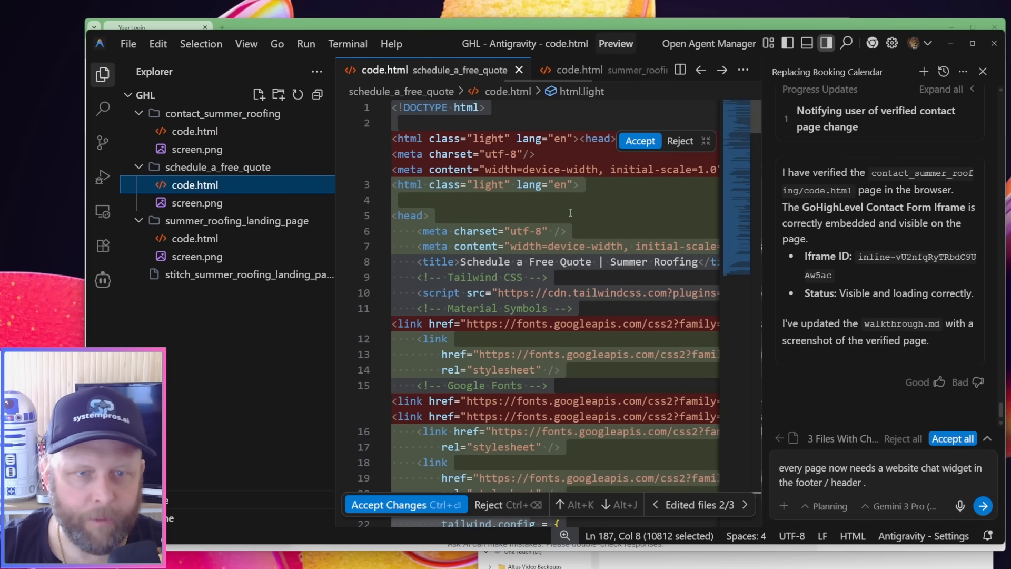
left_click(570, 213)
key("ctrl+a")
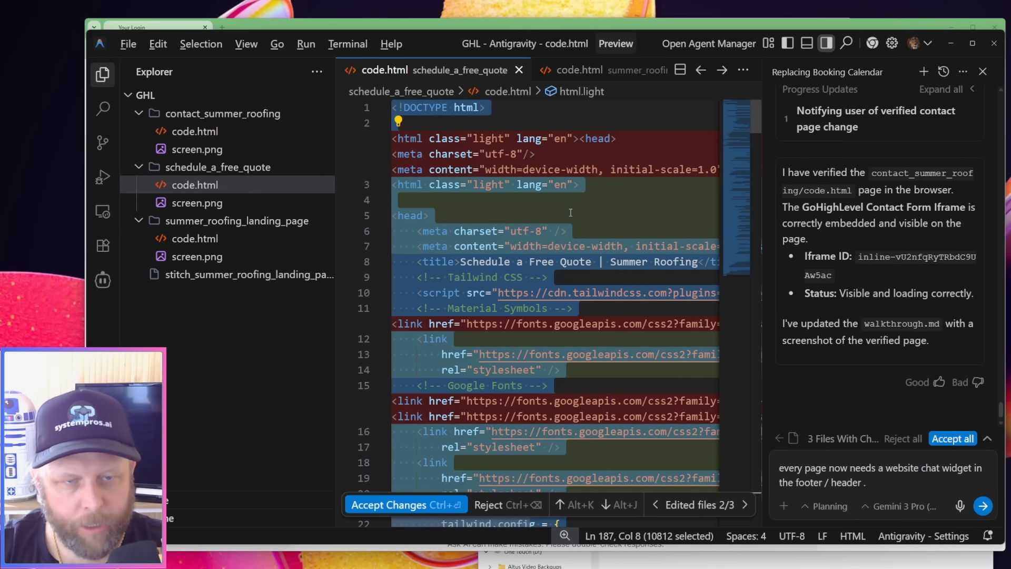
key("alt+Tab")
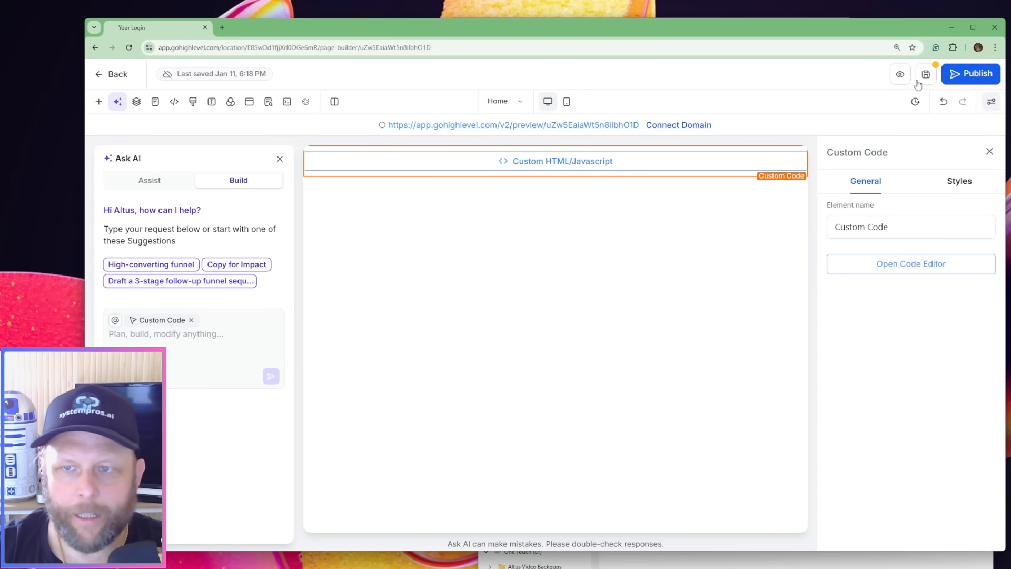
Switch to the Booking Oage page, replace its custom code with the copied schedule_a_free_quote code and save the page
left_click(505, 102)
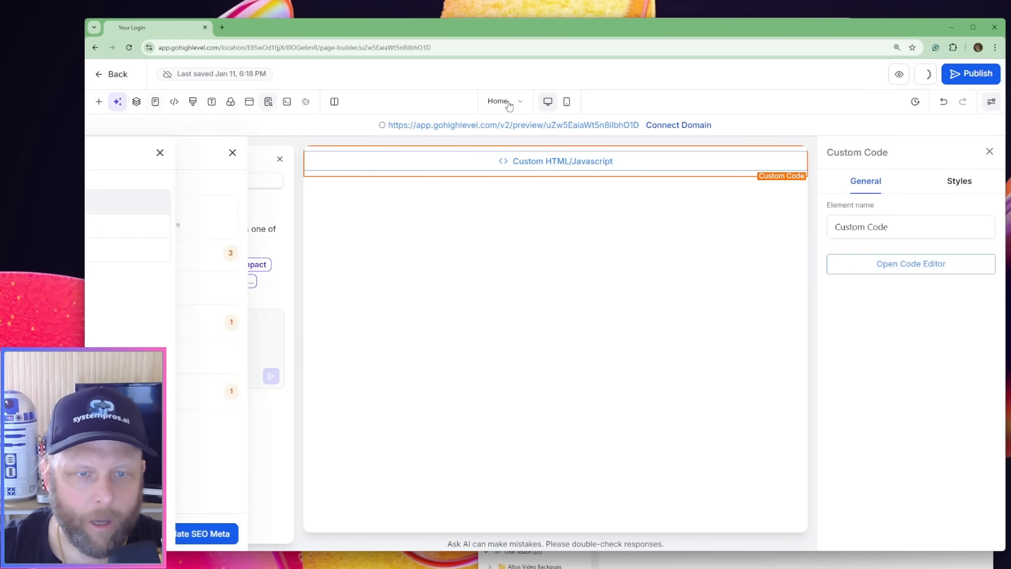
left_click(123, 255)
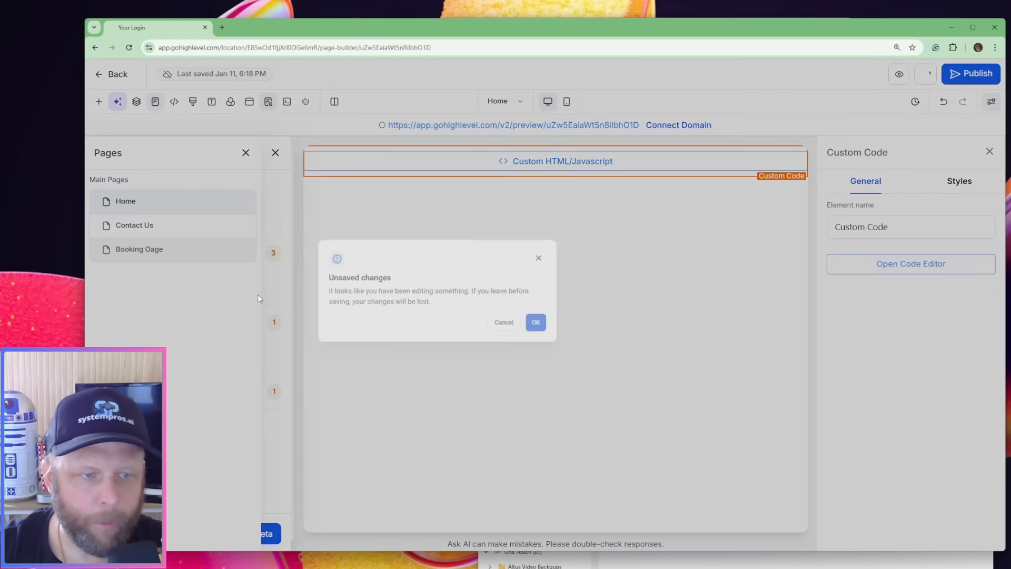
left_click(536, 323)
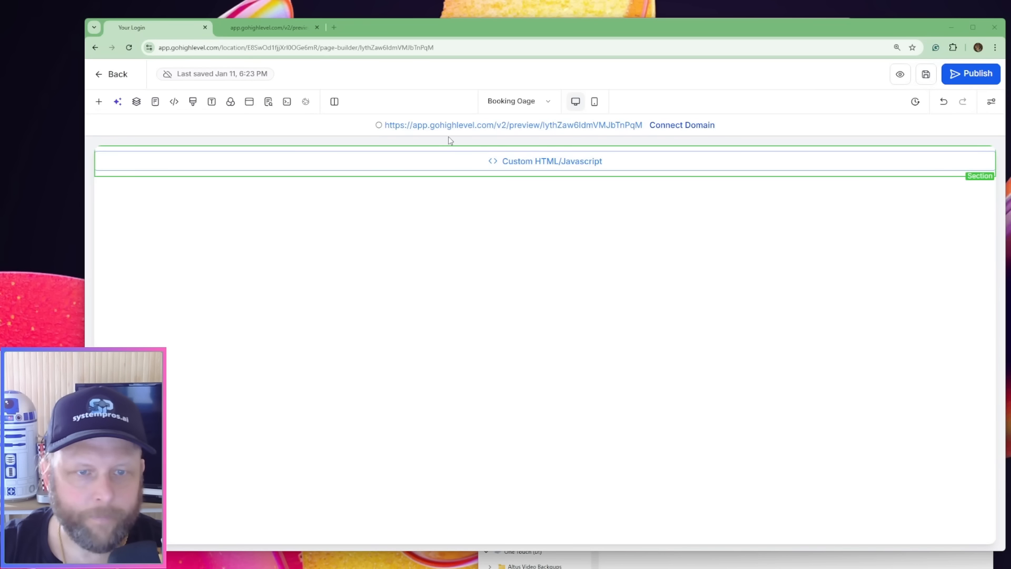
left_click(515, 163)
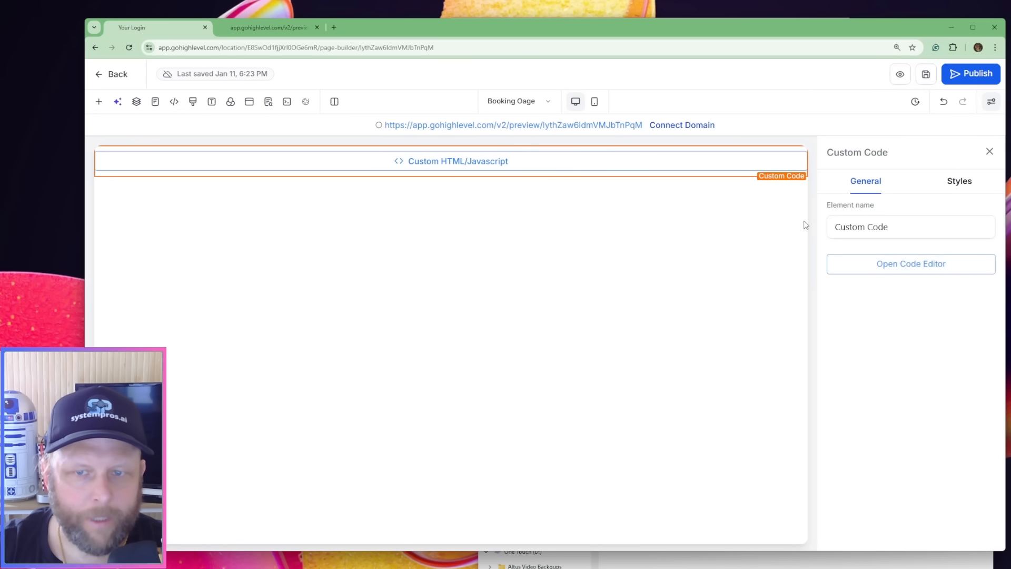
left_click(883, 268)
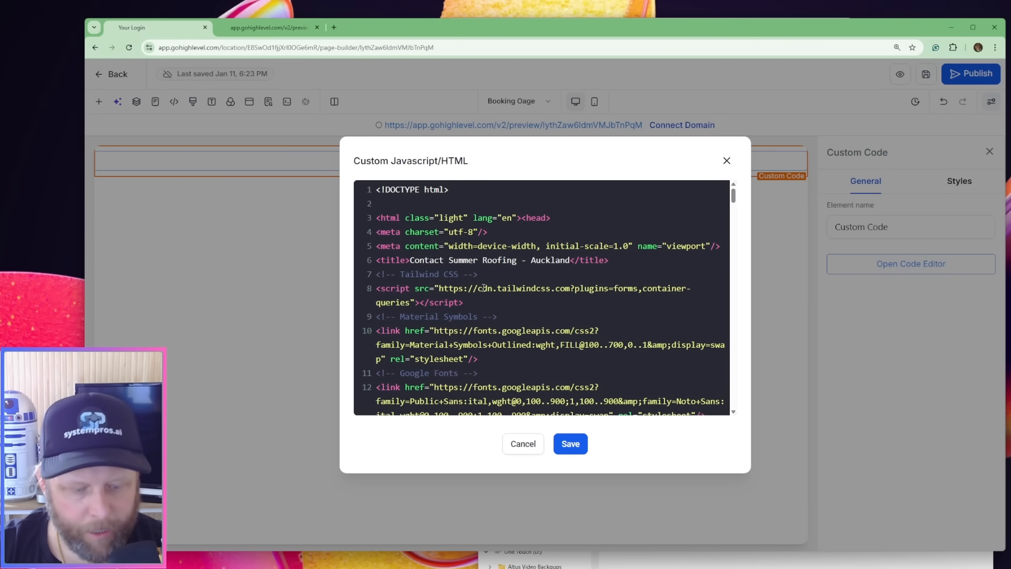
key("ctrl+v")
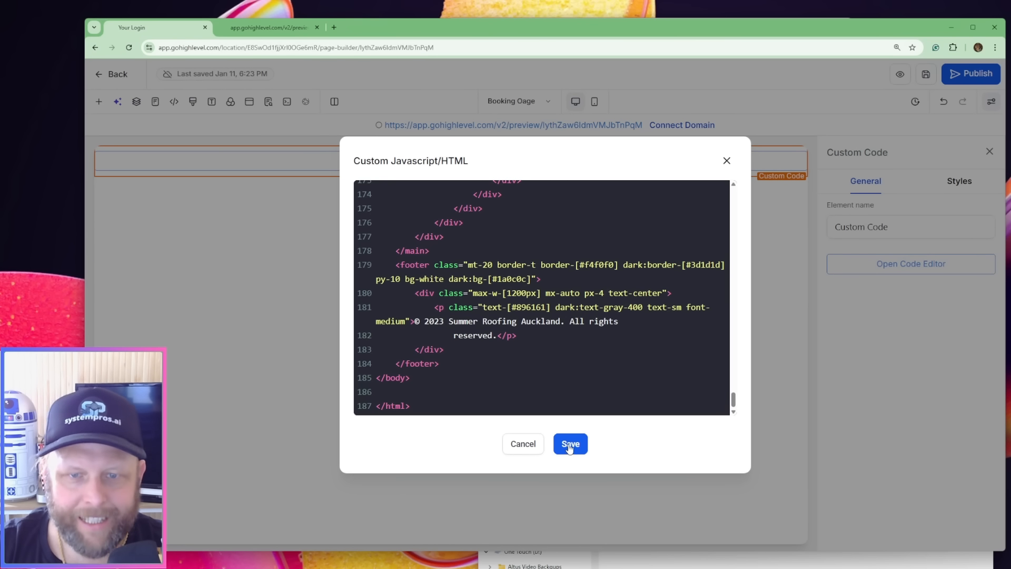
left_click(570, 444)
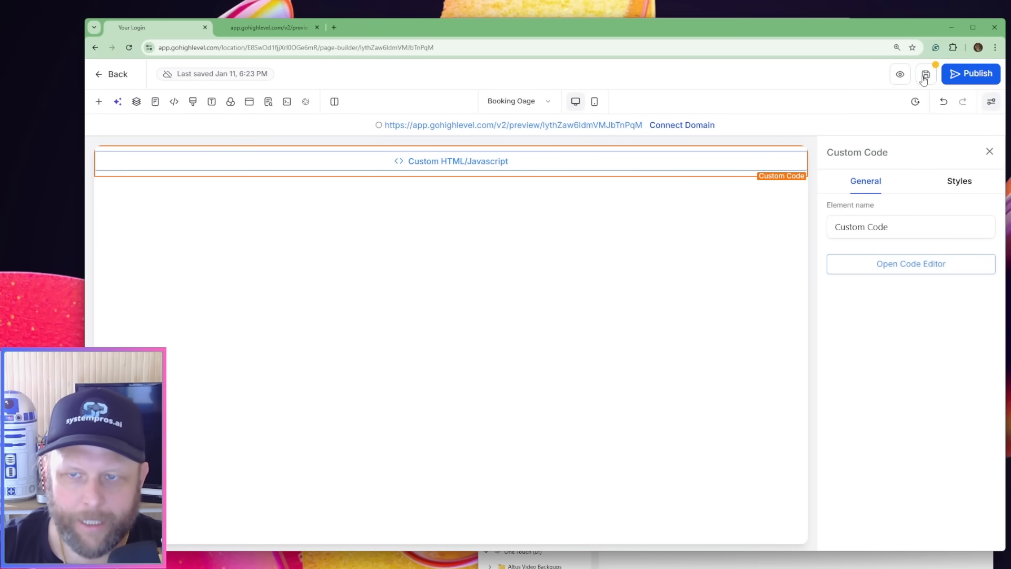
left_click(925, 77)
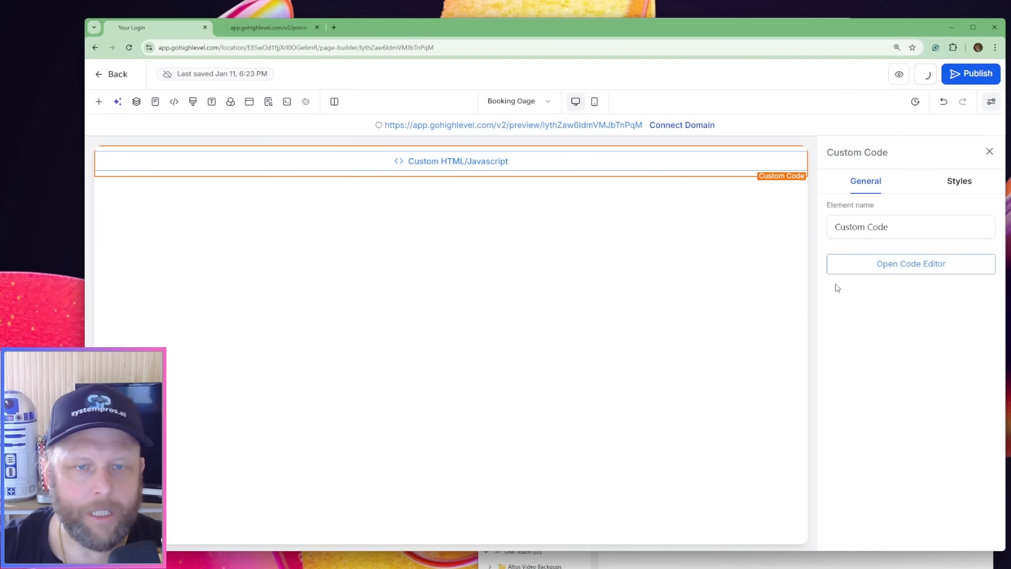
Open the Contact Us page in the builder and copy all the code from contact_summer_roofing's code.html in Antigravity
left_click(526, 103)
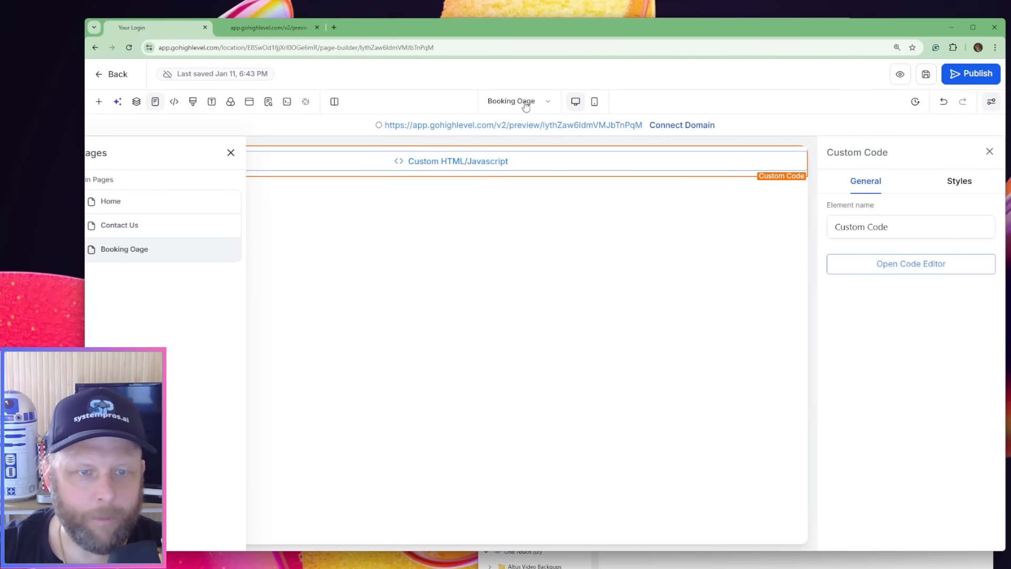
left_click(153, 225)
mouse_move(677, 568)
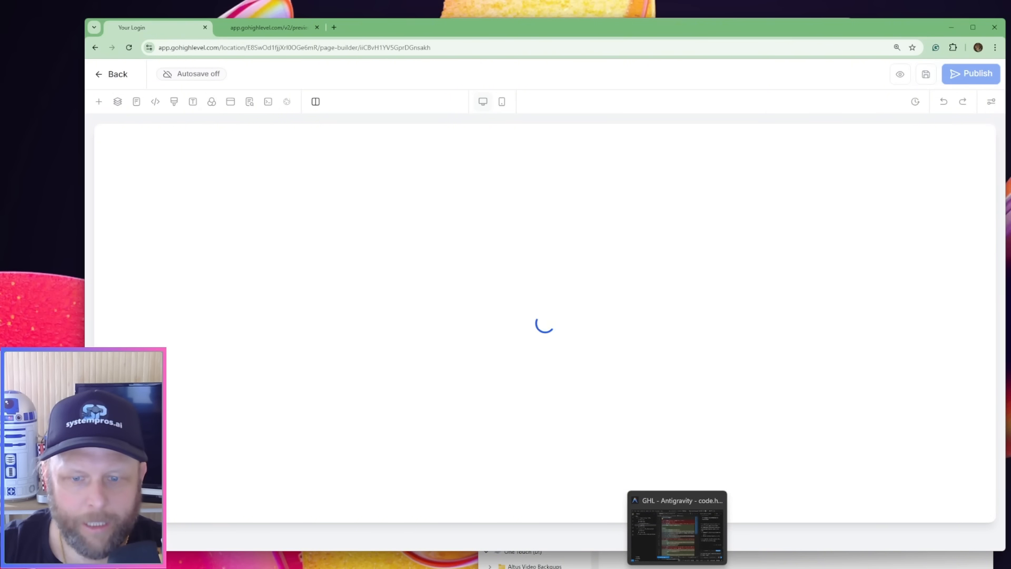
left_click(678, 535)
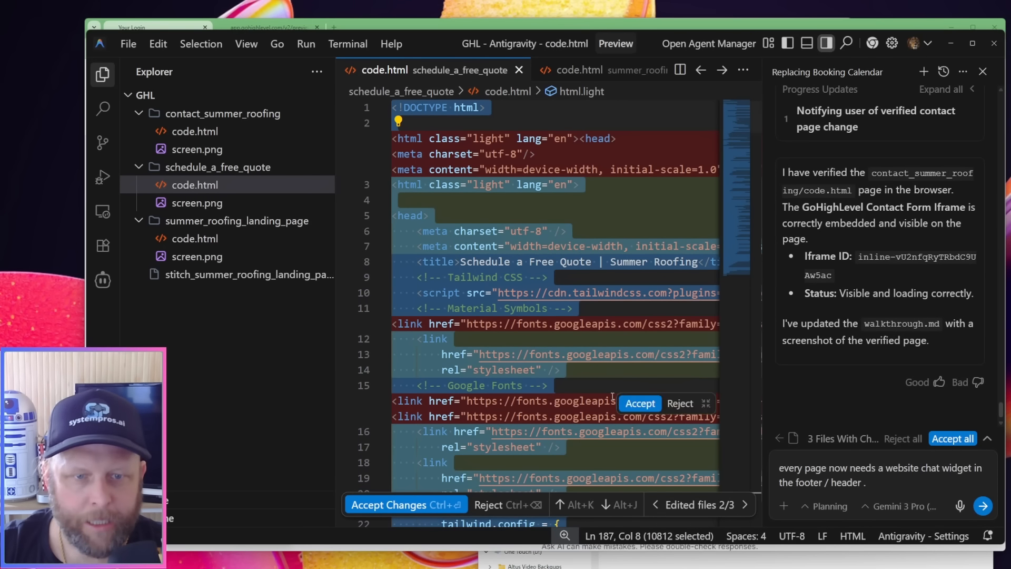
left_click(195, 131)
left_click(642, 233)
key("ctrl+a")
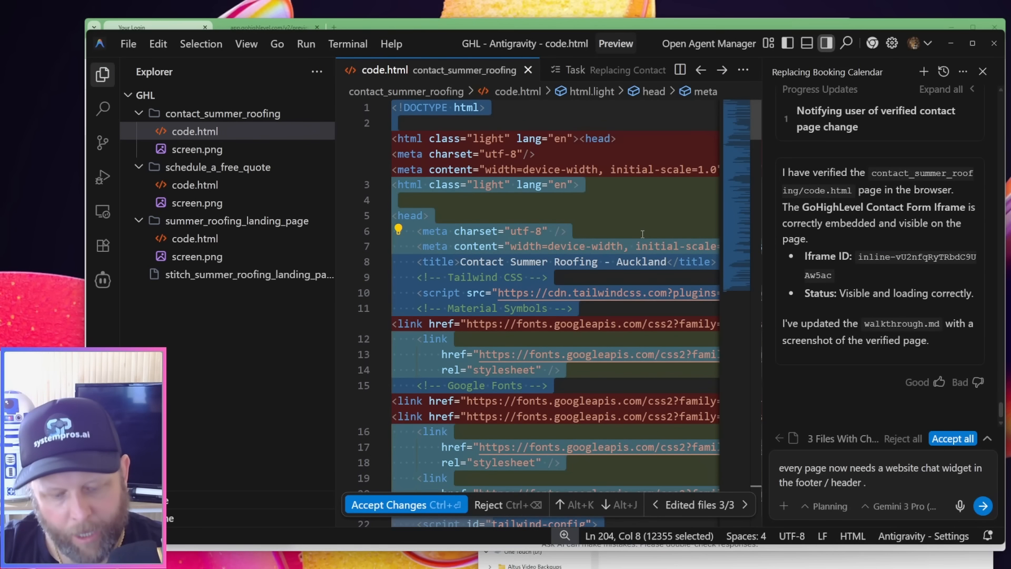
key("alt+Tab")
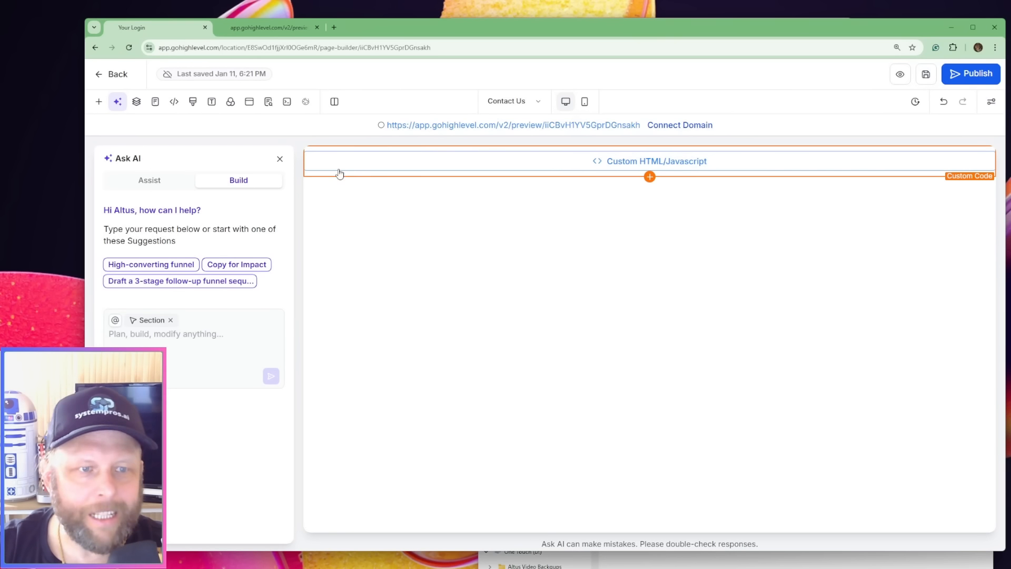
Replace the Contact Us page's custom code with the copied contact_summer_roofing code, save the page and open the page list
left_click(572, 164)
left_click(896, 266)
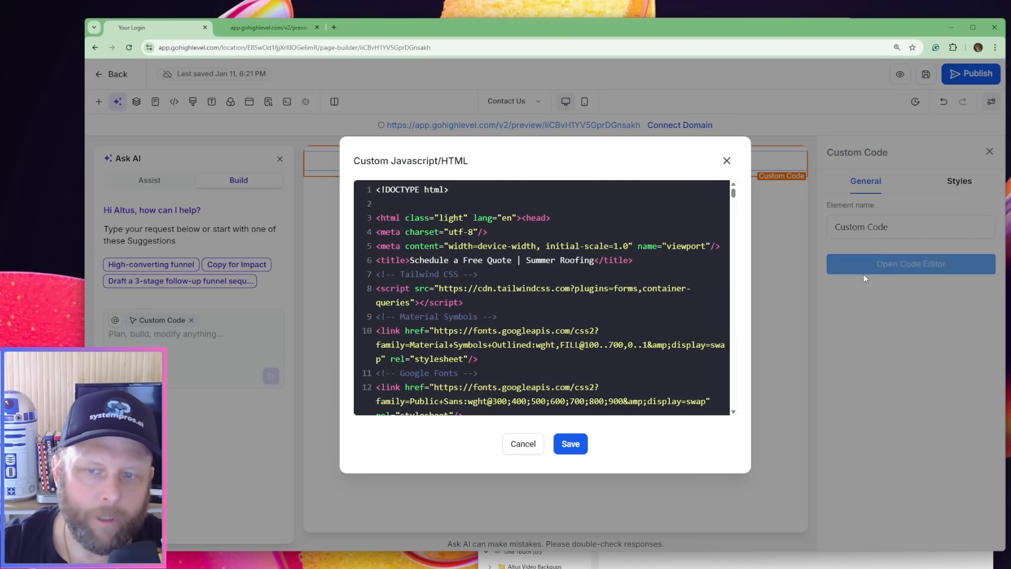
key("ctrl+a")
key("ctrl+v")
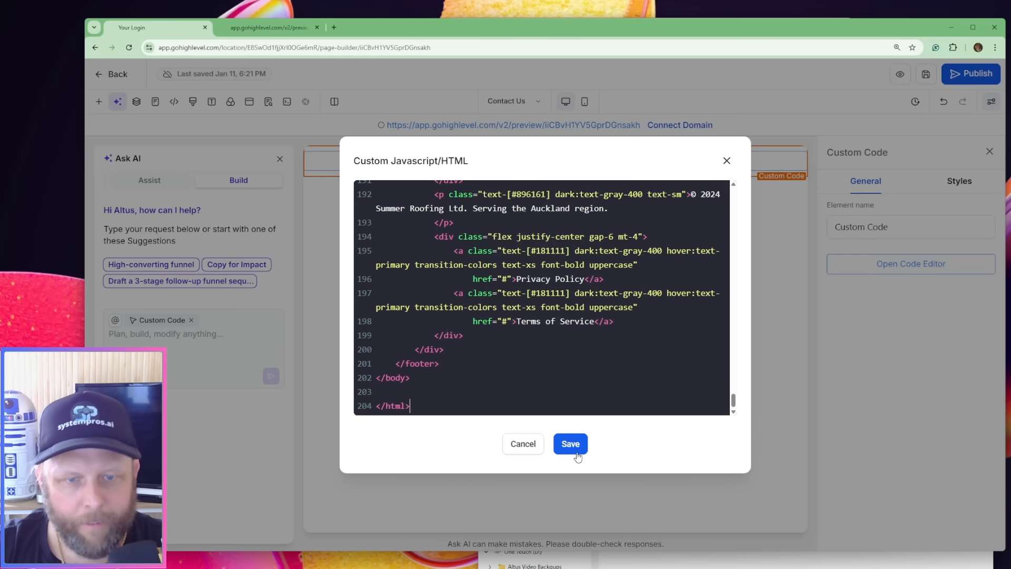
left_click(571, 443)
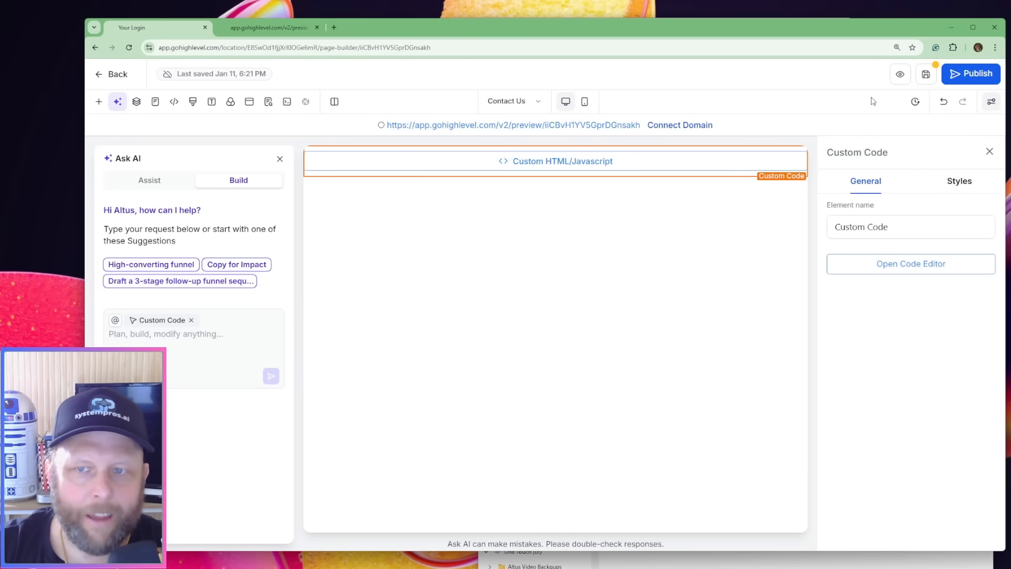
left_click(926, 74)
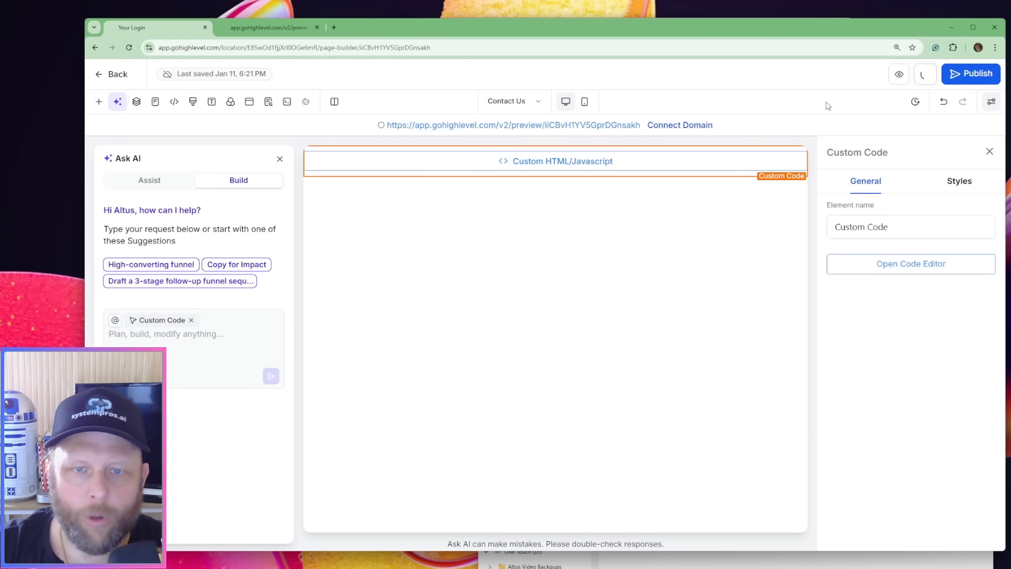
left_click(533, 103)
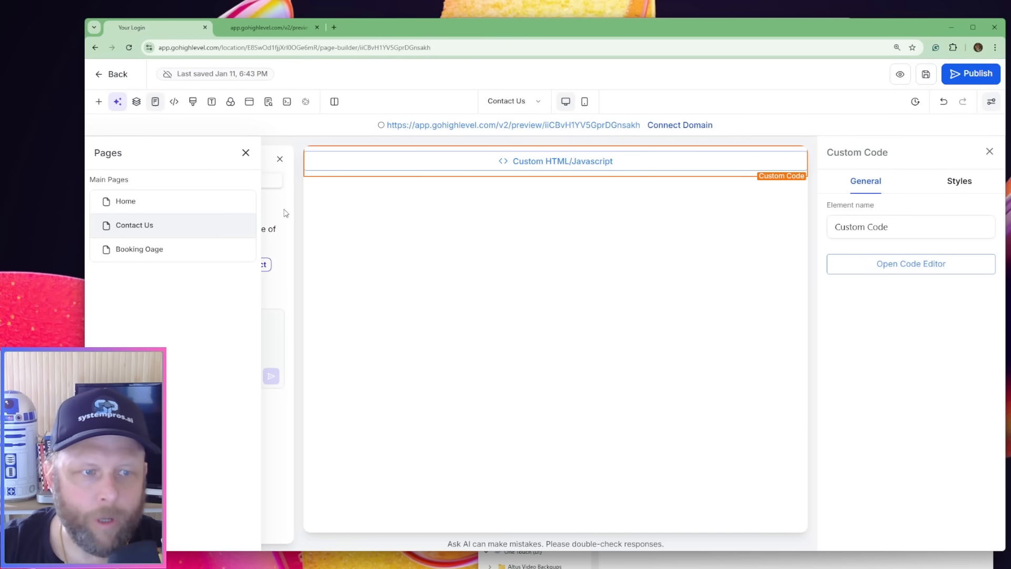
Open the Home page's custom code for editing and copy all the code from summer_roofing_landing_page's code.html in Antigravity
left_click(205, 210)
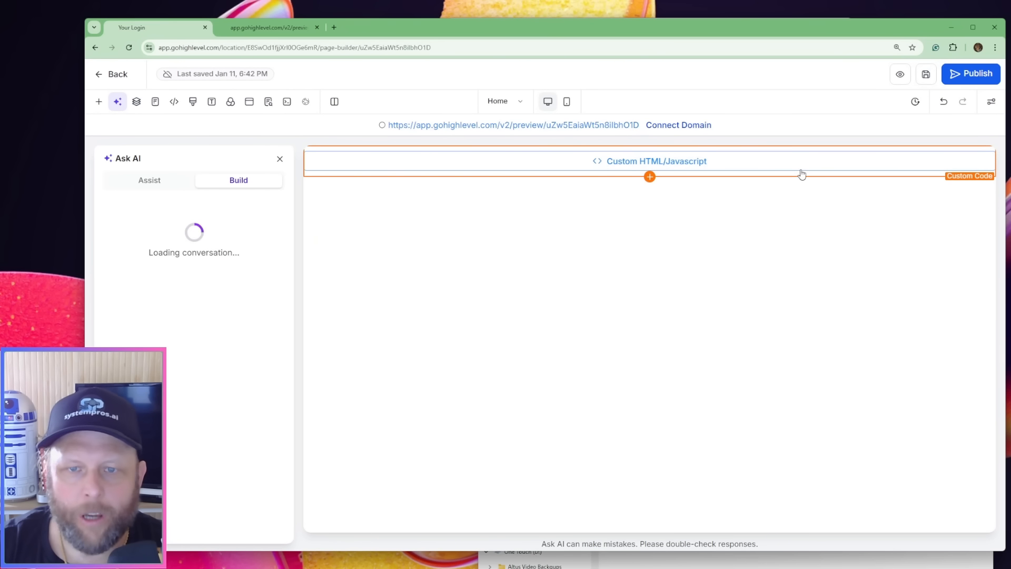
left_click(801, 174)
left_click(875, 271)
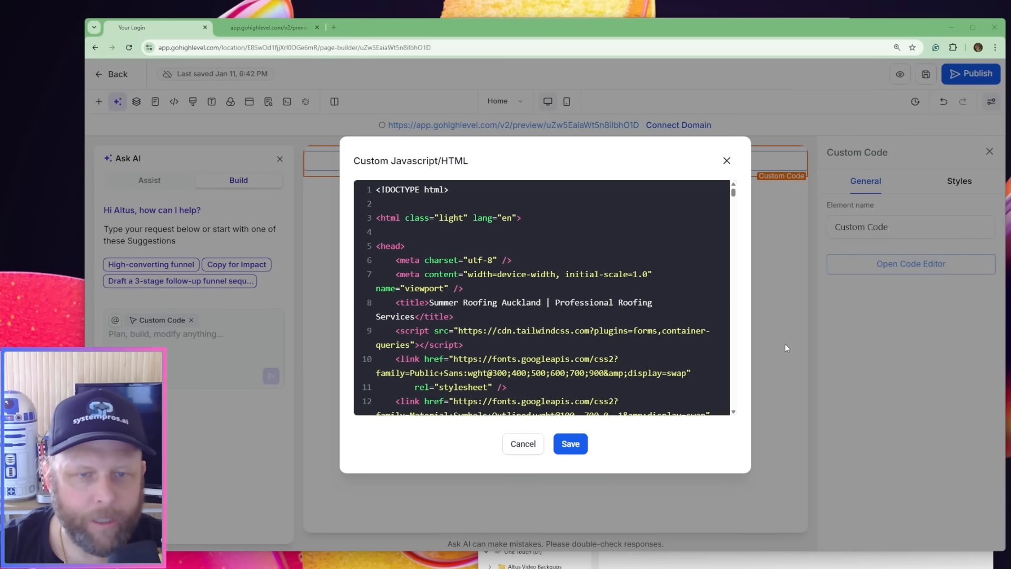
key("alt+Tab")
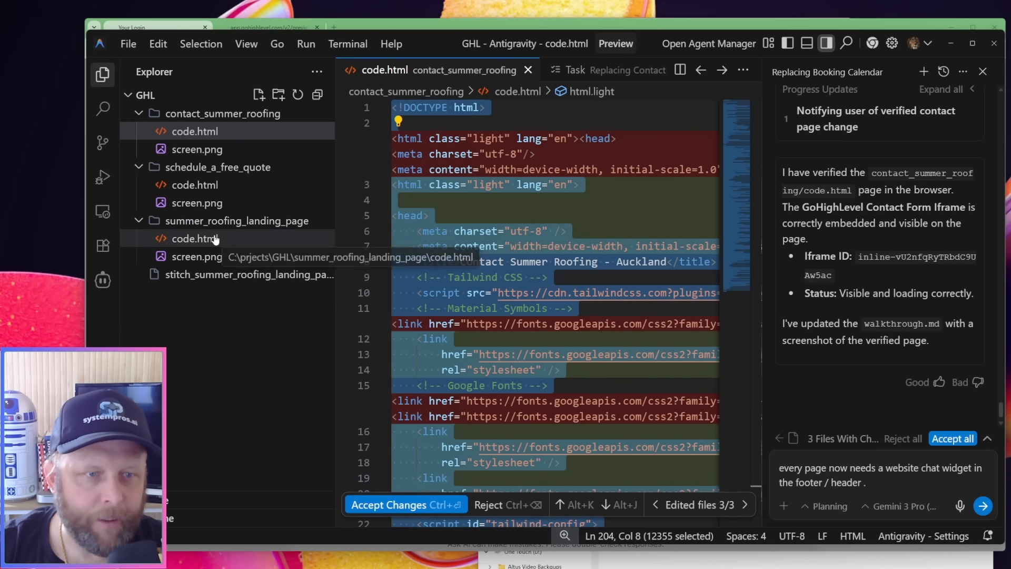
left_click(195, 238)
left_click(568, 202)
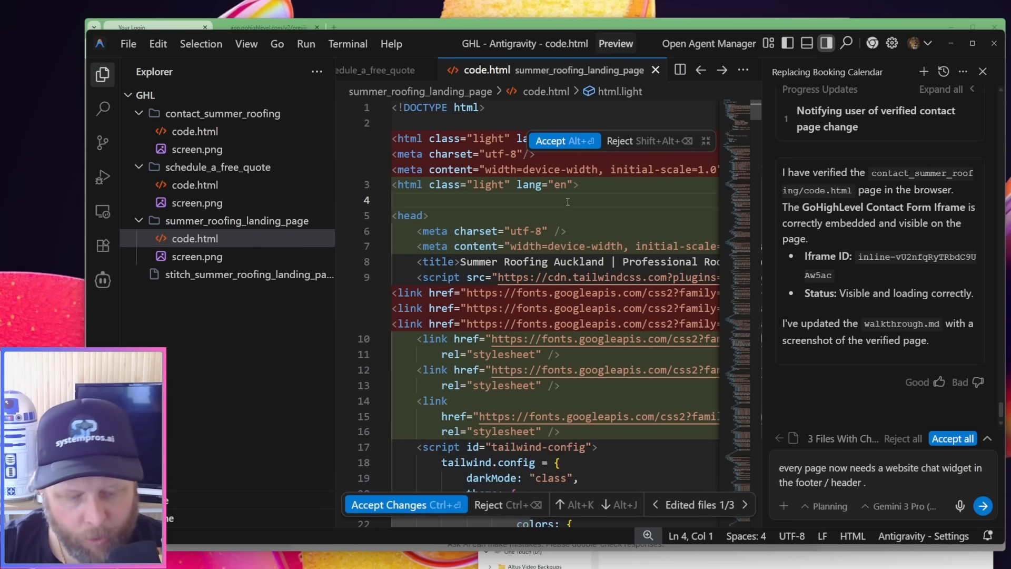
key("ctrl+a")
key("alt+Tab")
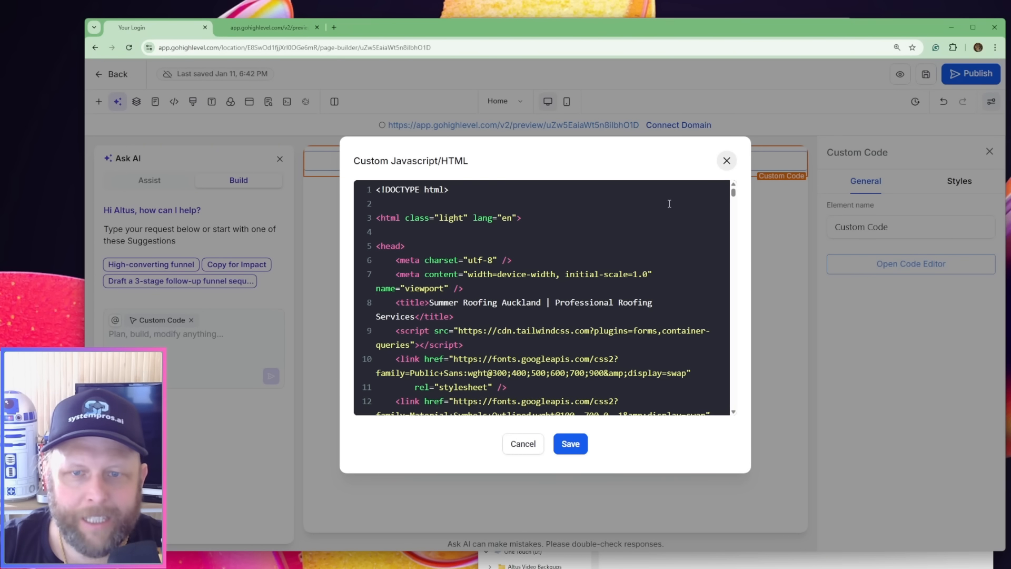
Replace the Home page's custom code in HighLevel with the copied summer_roofing_landing_page code and save the page
key("ctrl+a")
key("ctrl+v")
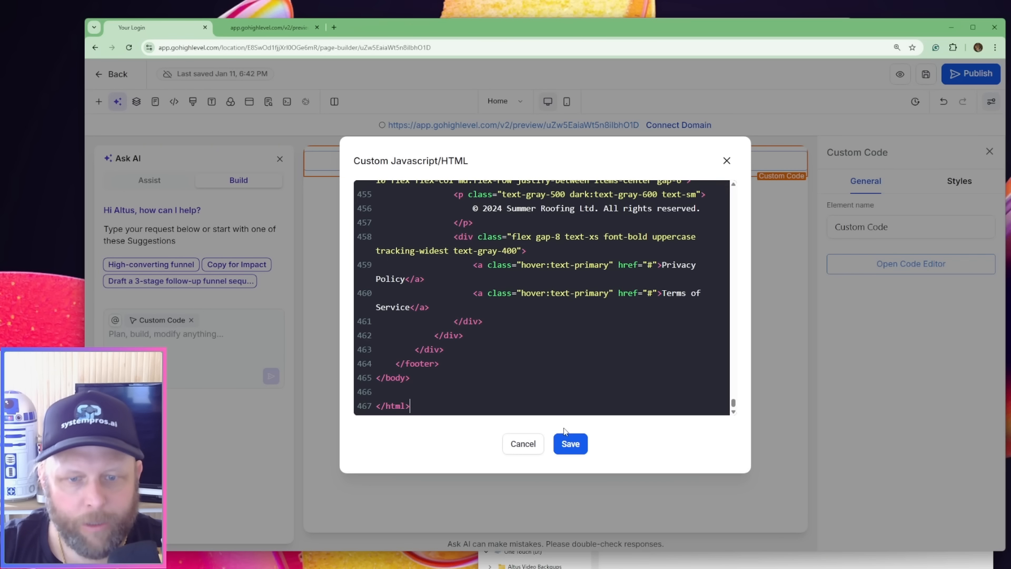
left_click(570, 443)
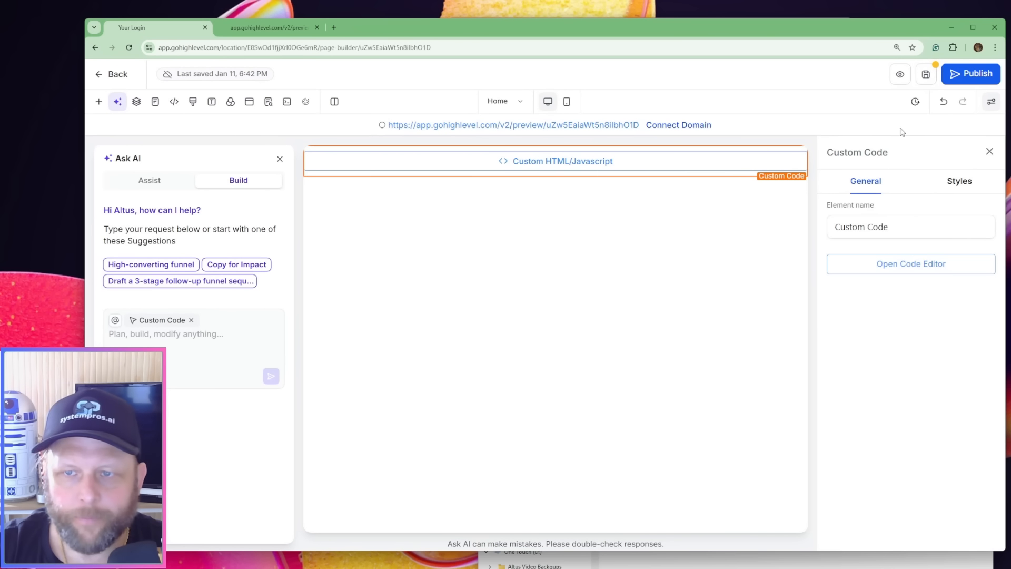
left_click(925, 76)
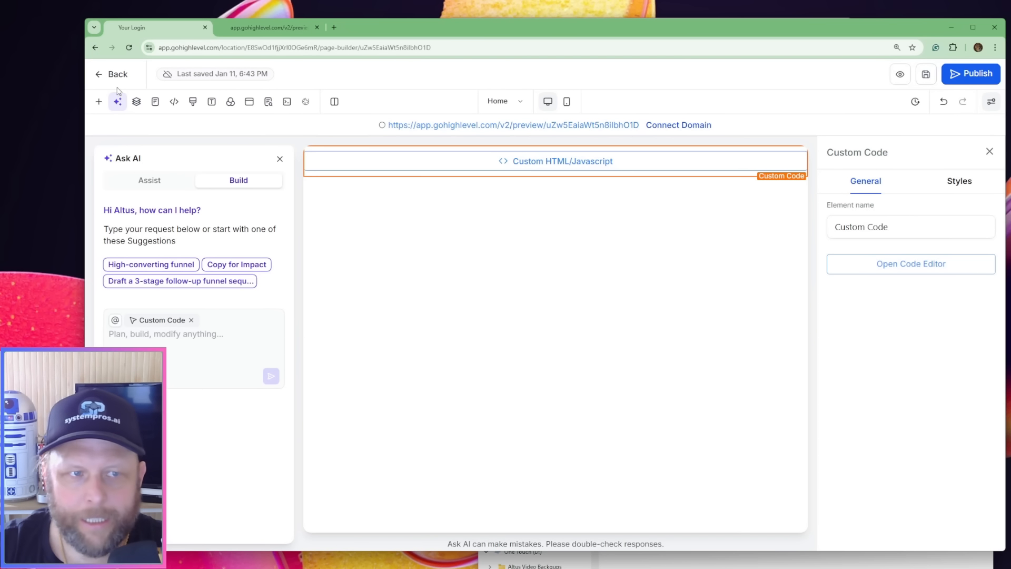
Leave the page builder and assign a chat widget to the Vibe Coded Roofing Business Site in its website settings
left_click(108, 75)
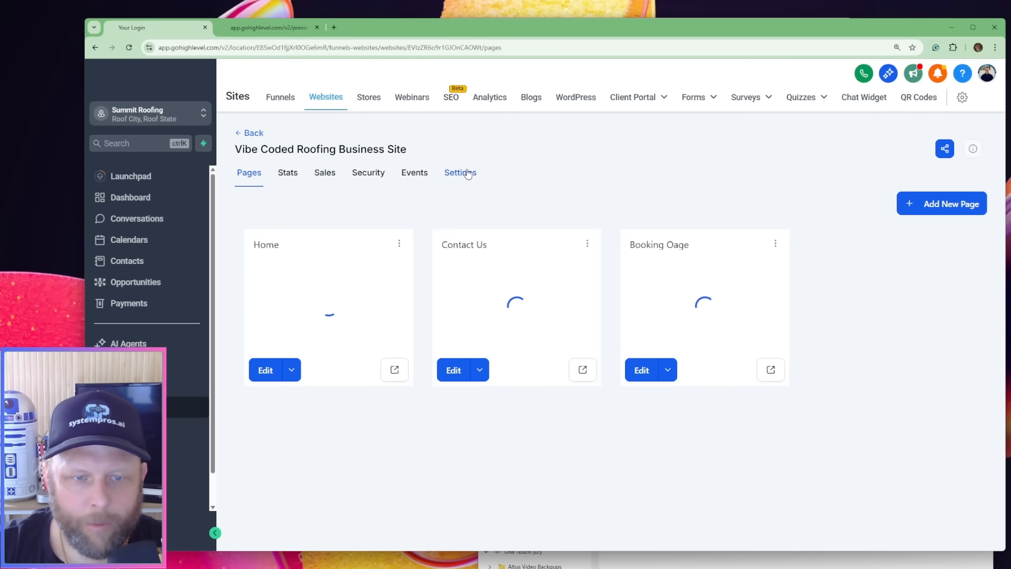
left_click(467, 174)
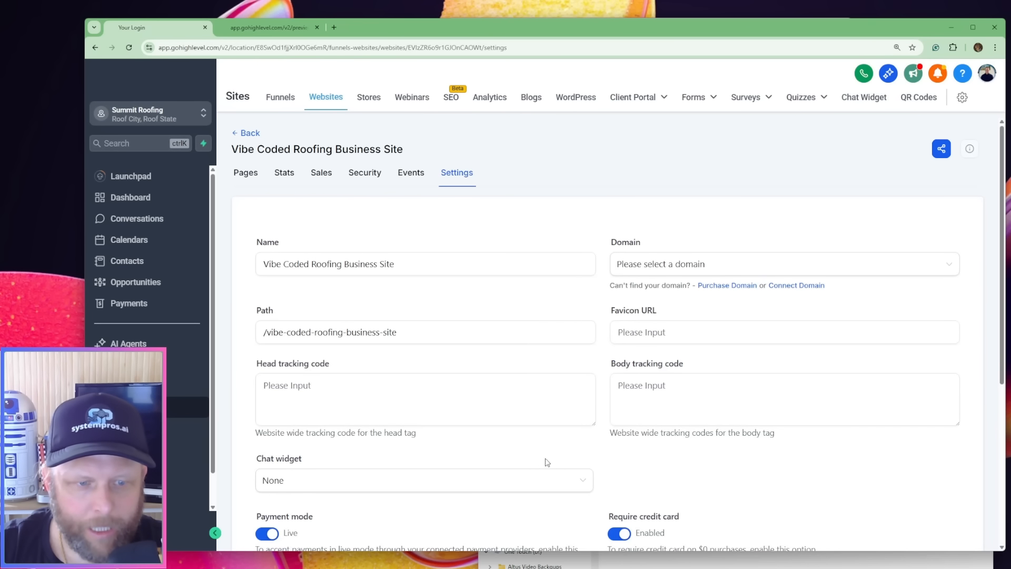
scroll(504, 444, "down", 4)
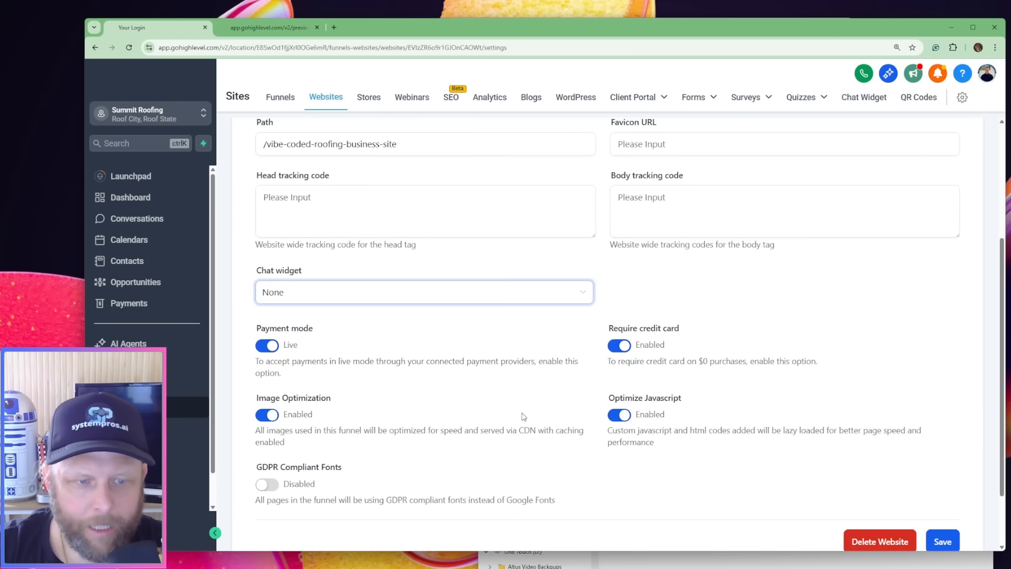
left_click(501, 299)
left_click(381, 339)
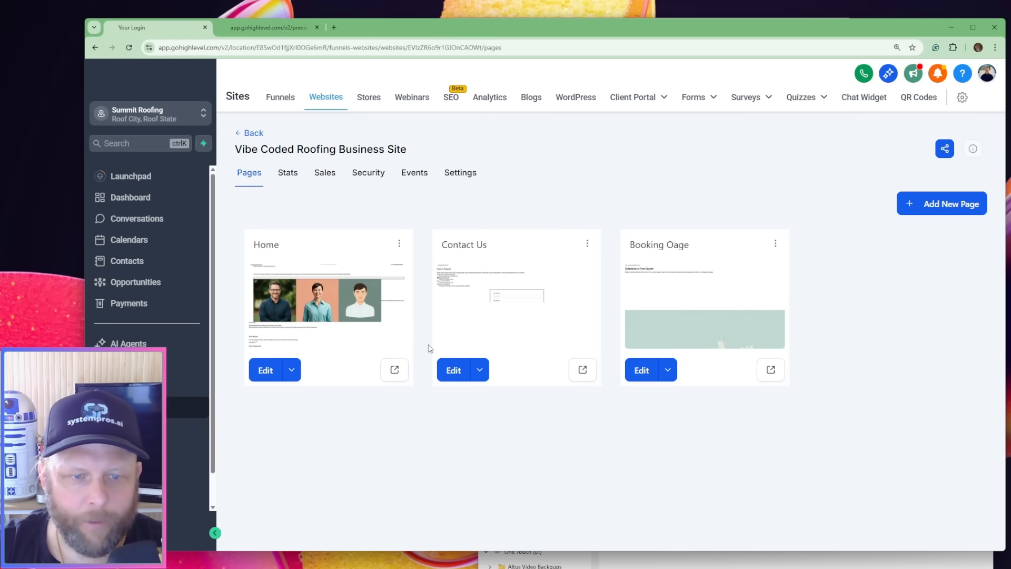
Preview the Home page and test the chat widget by starting and ending a voice call, then collapse it
left_click(398, 370)
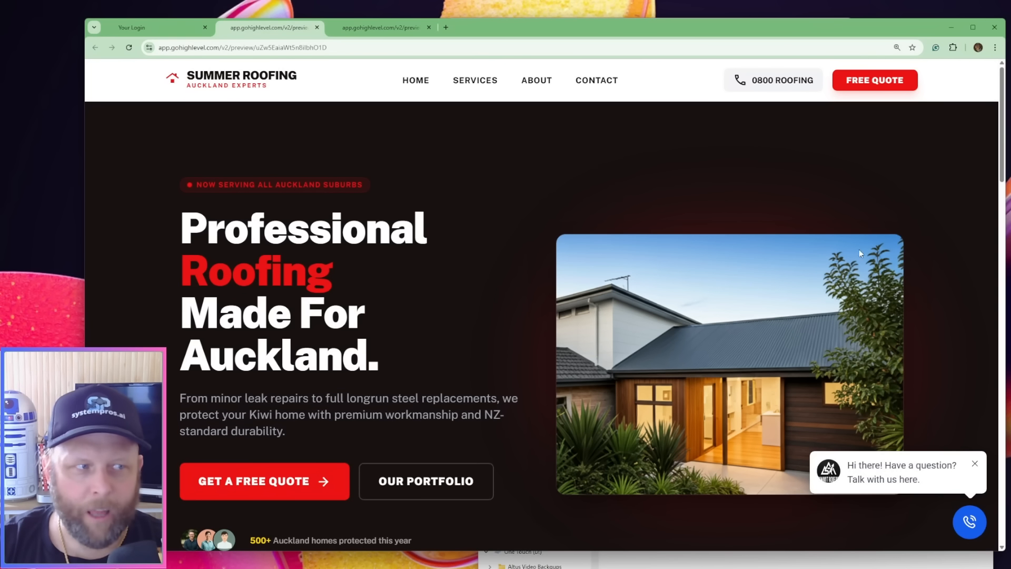
left_click(972, 528)
left_click(882, 394)
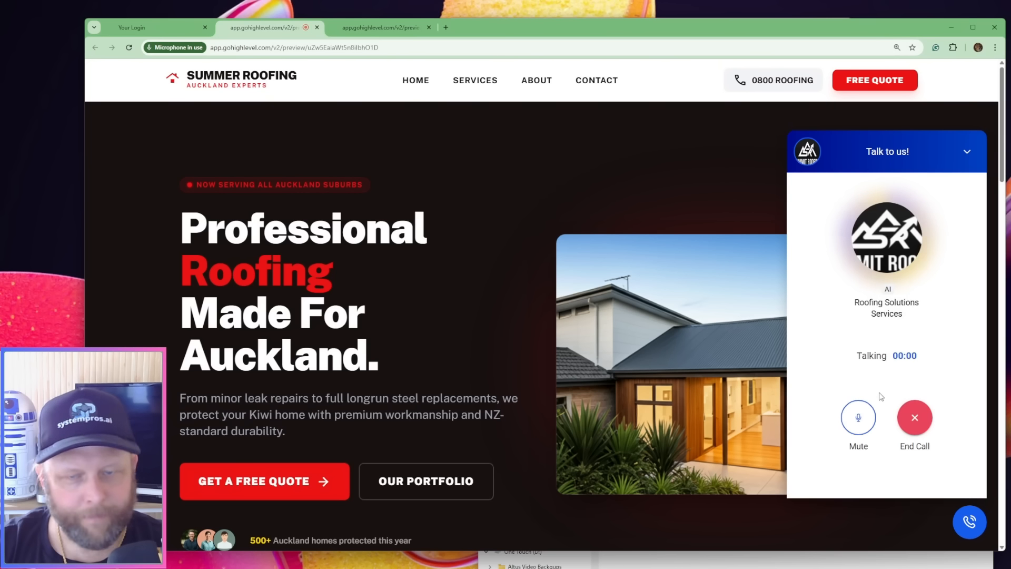
left_click(915, 418)
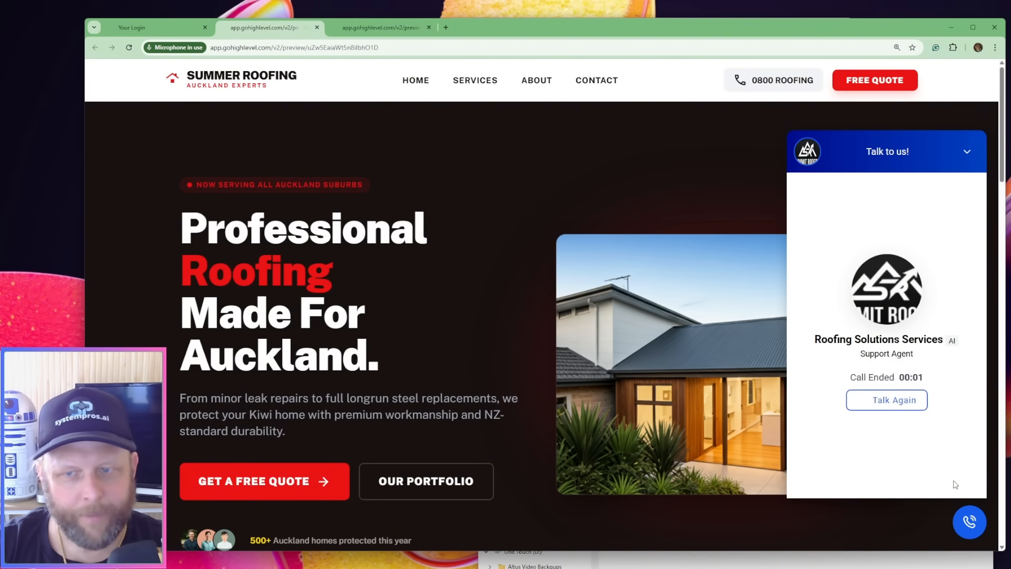
left_click(967, 152)
Navigate the previewed site to the Schedule a Free Quote page and check the embedded booking calendar and its time slots
left_click(592, 81)
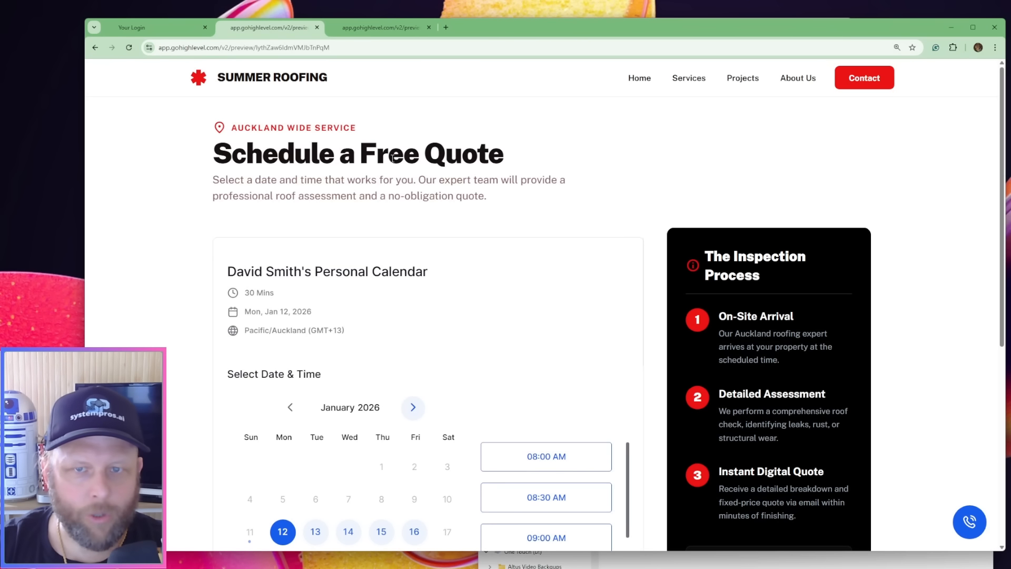
scroll(612, 192, "down", 4)
scroll(564, 366, "down", 5)
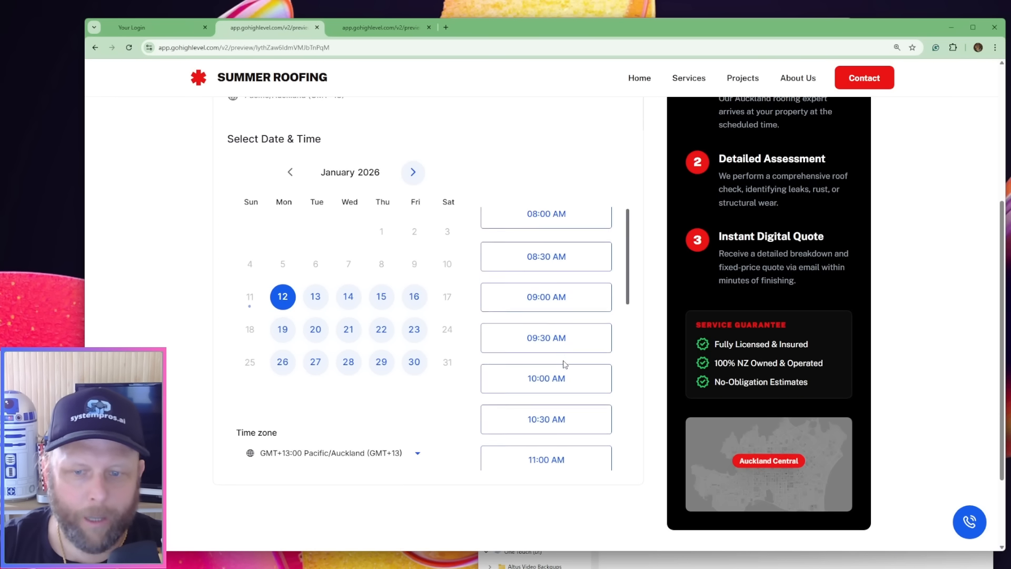
scroll(492, 501, "down", 3)
scroll(622, 279, "up", 5)
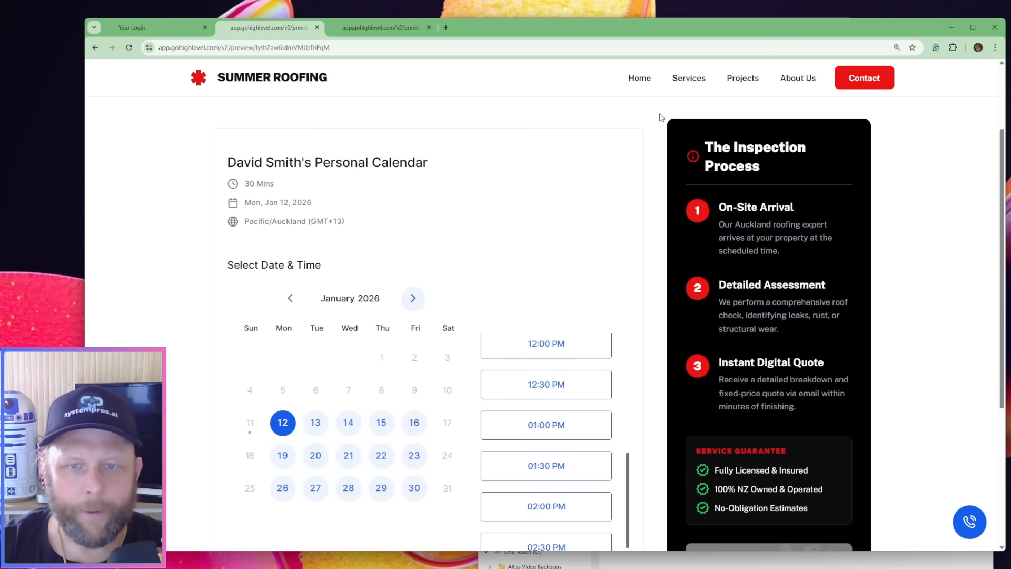
Navigate the previewed site to the Contact page and review the contact details and embedded contact form
left_click(641, 79)
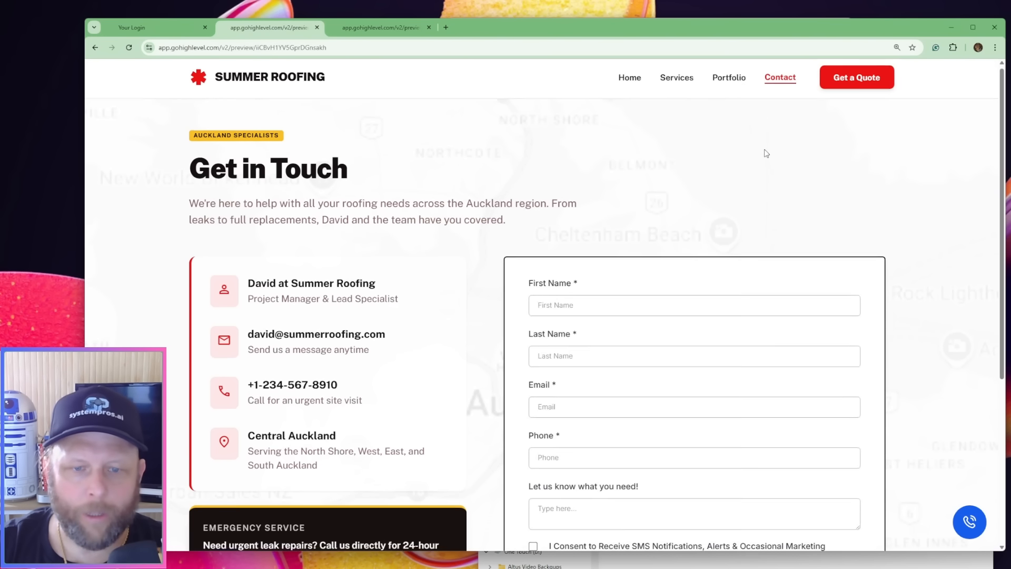
scroll(766, 153, "down", 3)
scroll(789, 137, "up", 3)
scroll(779, 192, "down", 4)
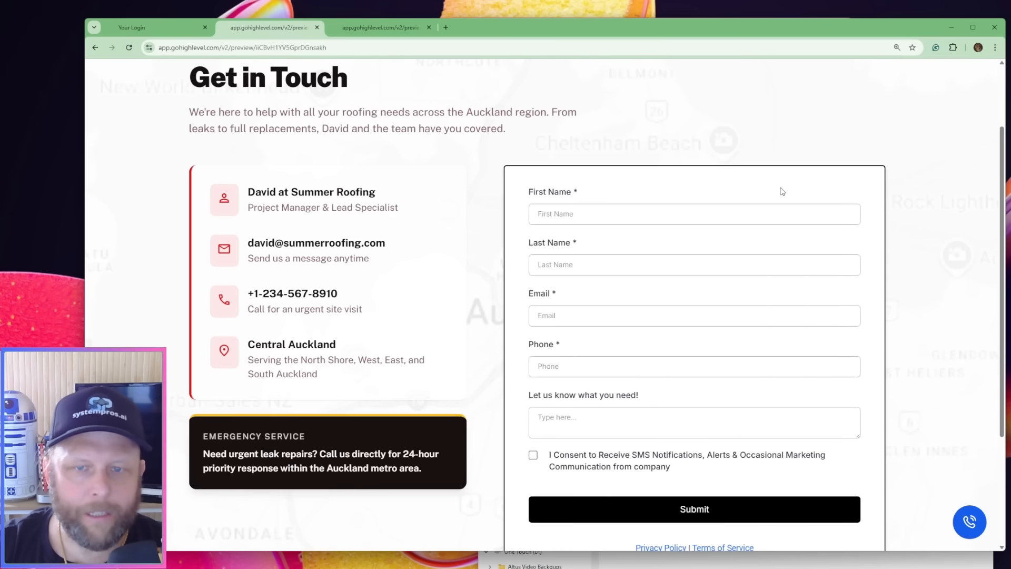
scroll(779, 220, "up", 4)
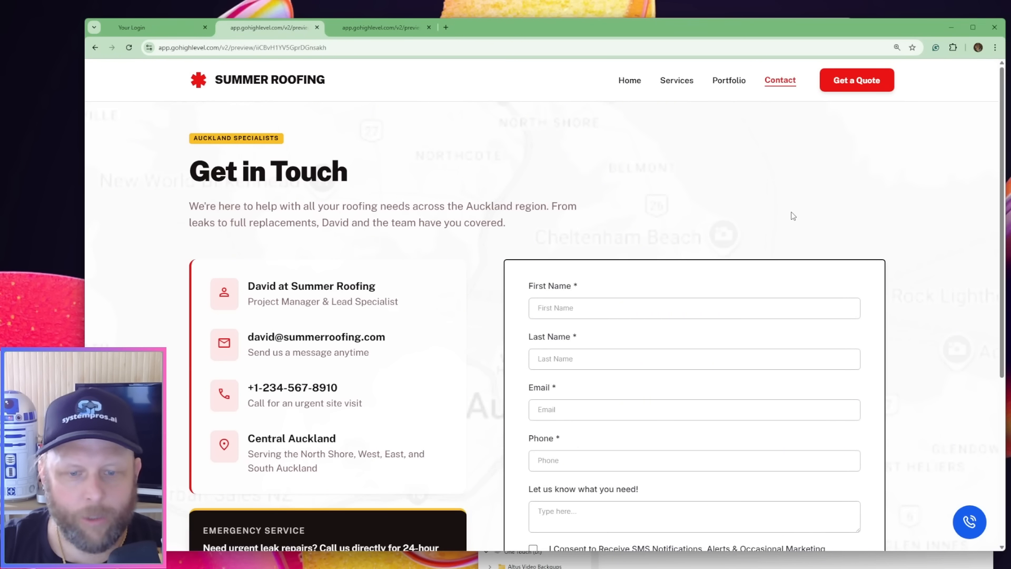
scroll(793, 216, "down", 3)
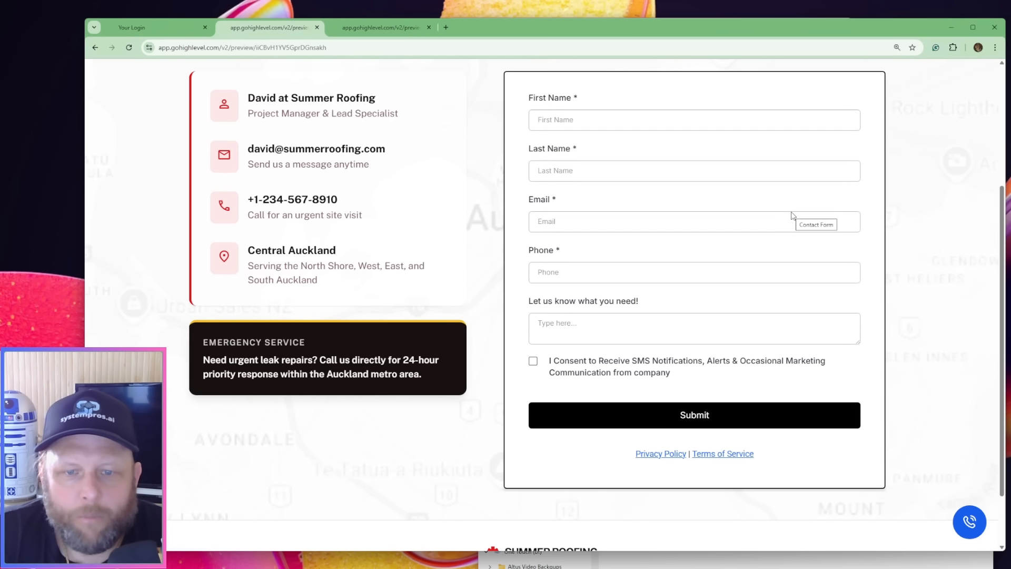
scroll(792, 219, "up", 3)
Test the links between the Contact and Schedule a Free Quote pages, and open and close the chat widget on the quote page
left_click(790, 90)
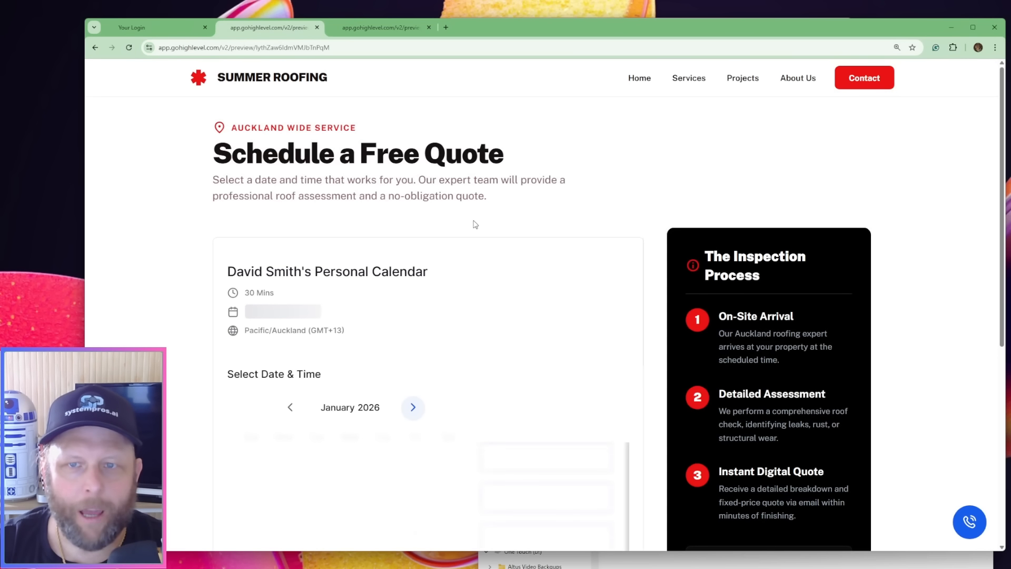
scroll(492, 213, "down", 3)
scroll(490, 219, "up", 3)
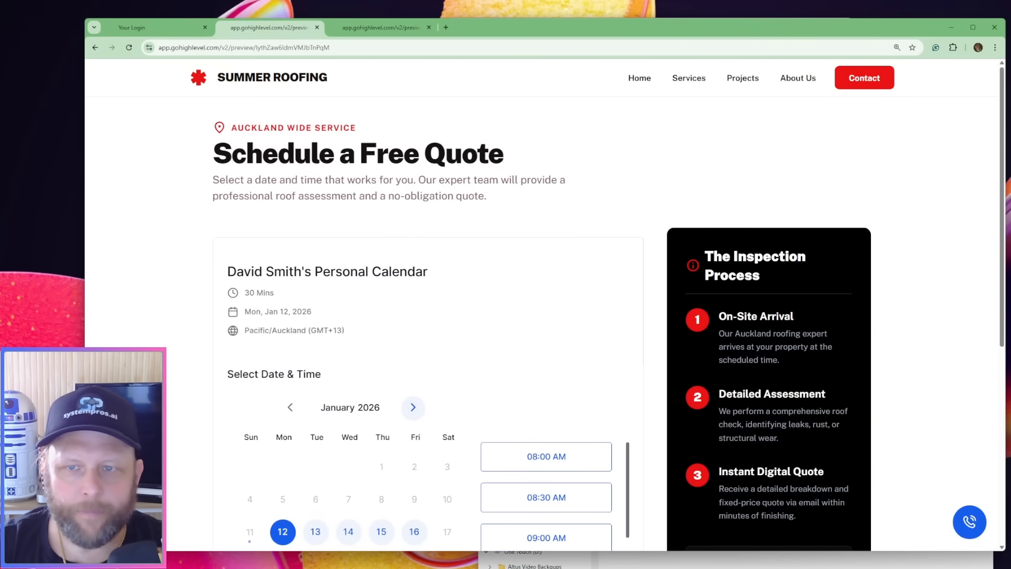
left_click(875, 78)
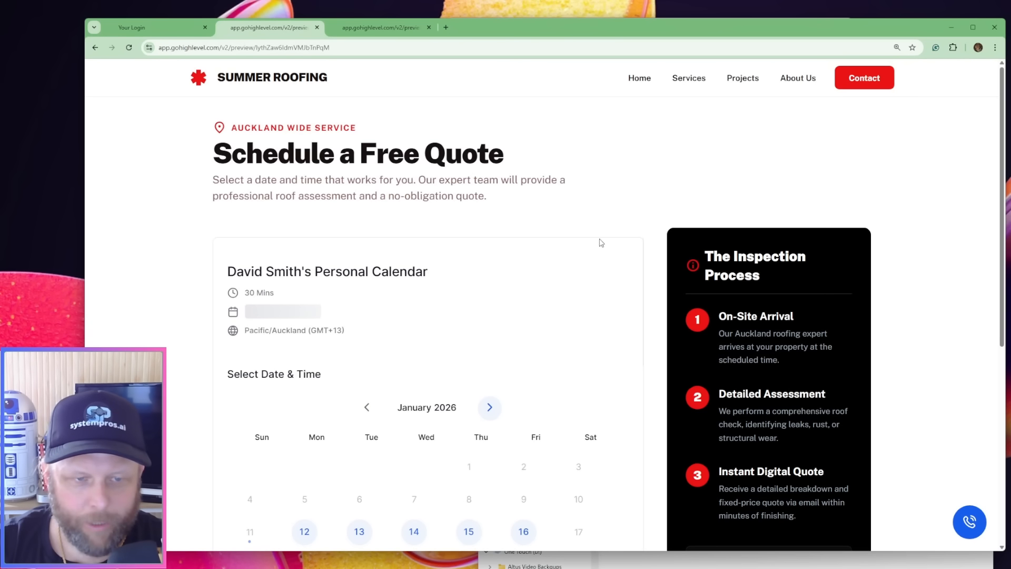
left_click(968, 524)
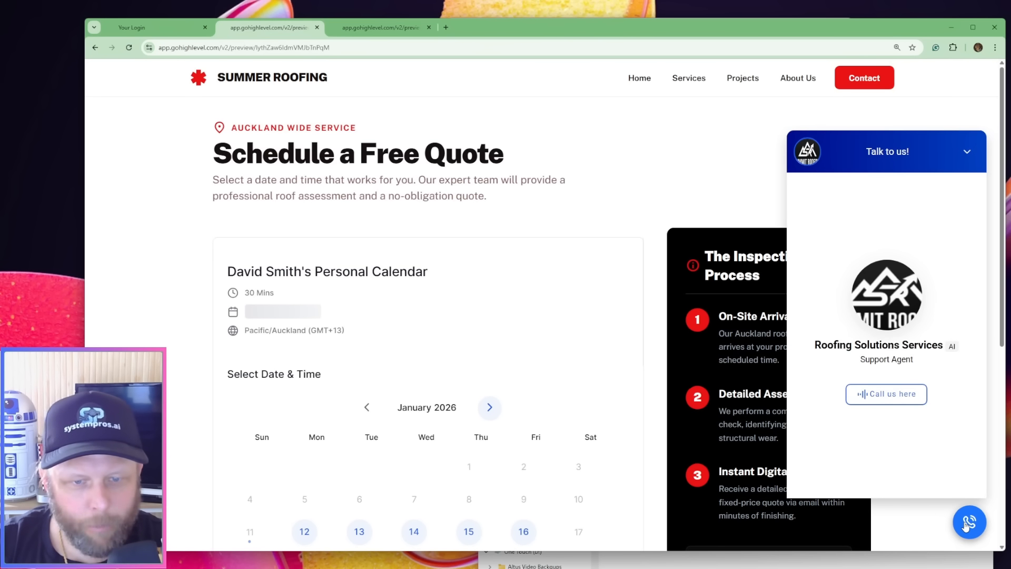
left_click(967, 525)
Test the booking calendar by selecting the January 30, 2026 slot at 09:30 AM and check the booking details form
scroll(635, 388, "down", 5)
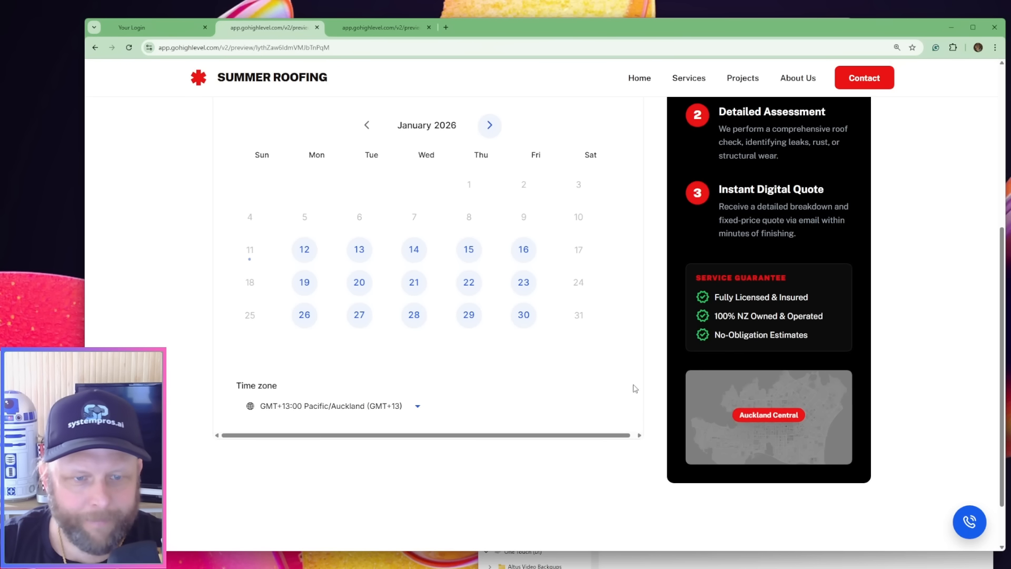
left_click(522, 314)
left_click(507, 299)
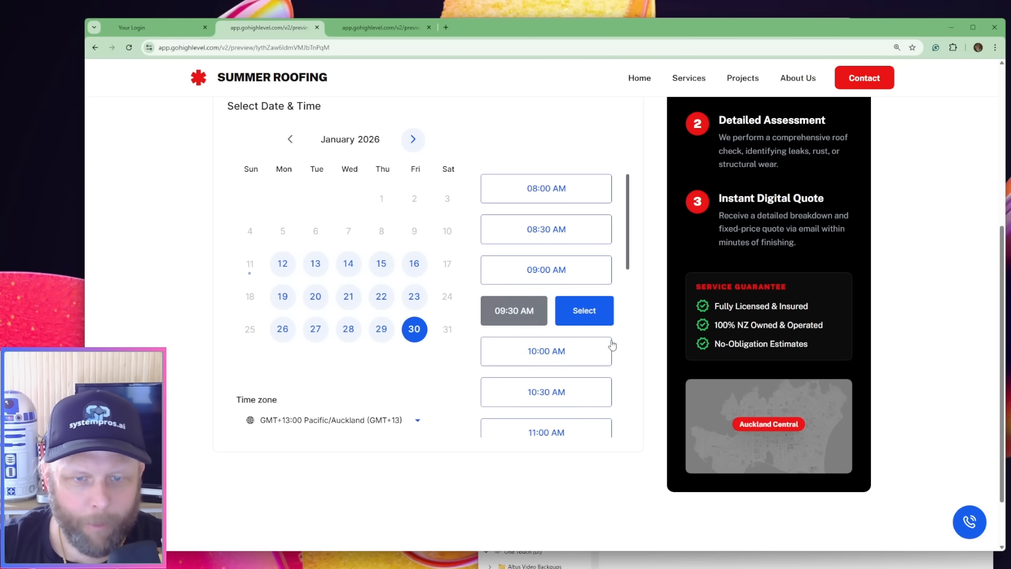
left_click(583, 310)
scroll(519, 367, "down", 3)
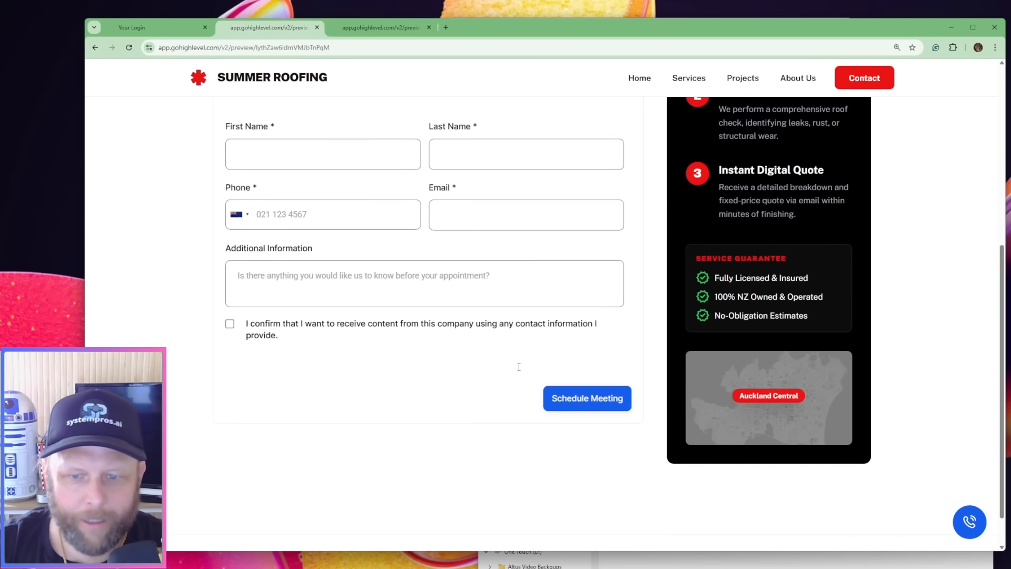
scroll(673, 249, "up", 4)
Return to the previewed home page and look through its hero, about and client feedback sections
left_click(640, 79)
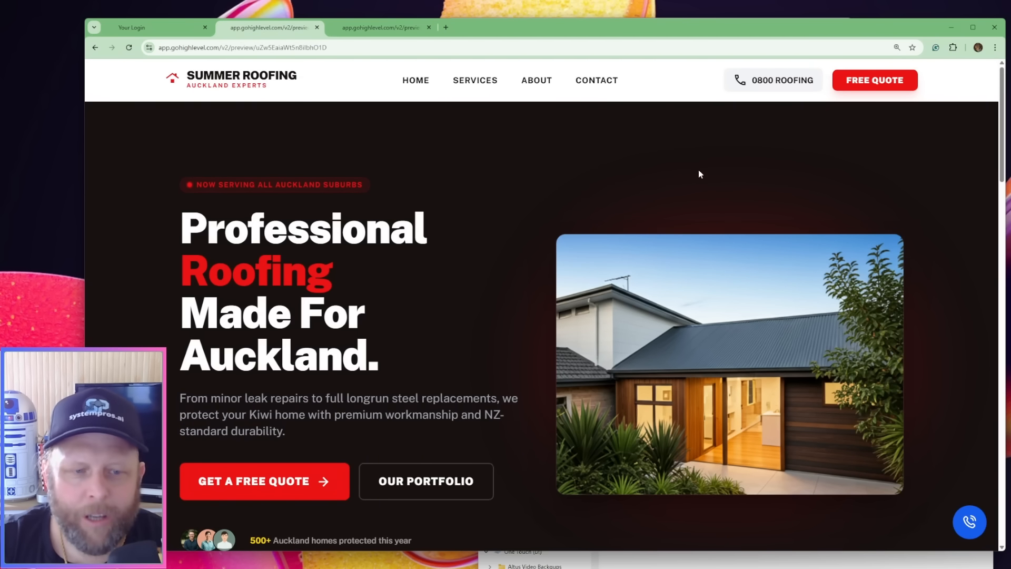
scroll(699, 170, "down", 10)
scroll(698, 179, "down", 11)
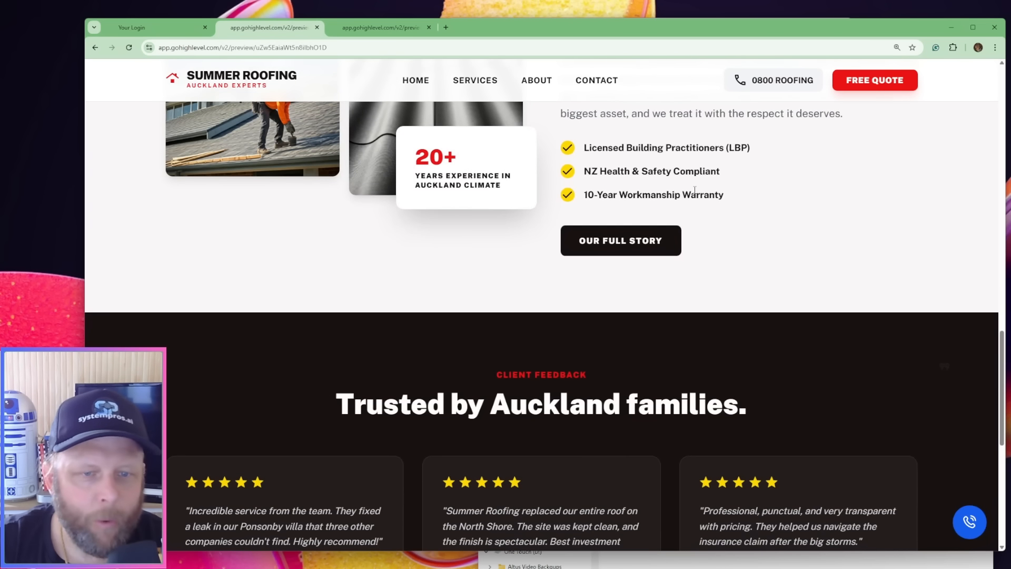
scroll(695, 190, "up", 4)
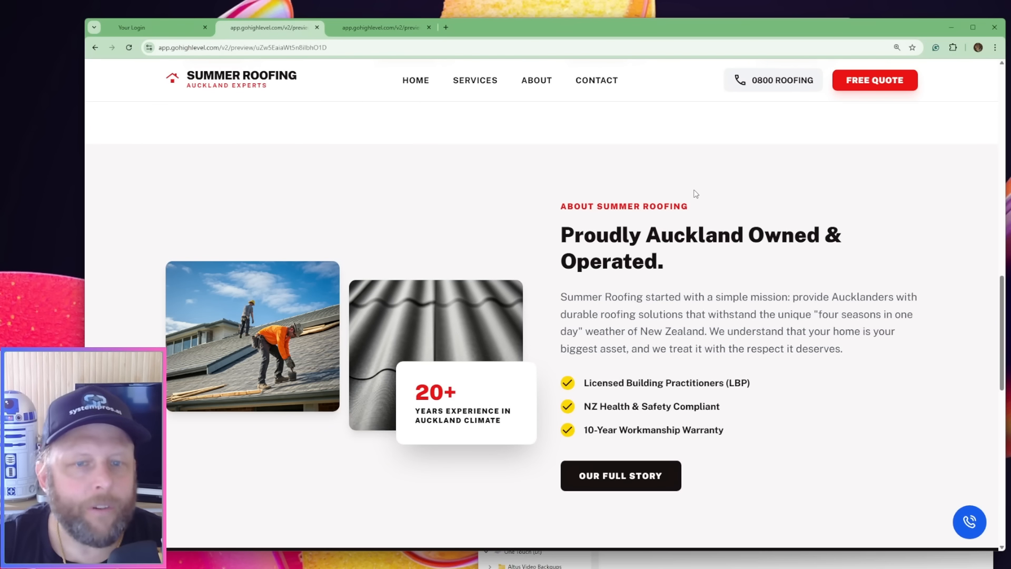
scroll(695, 194, "up", 18)
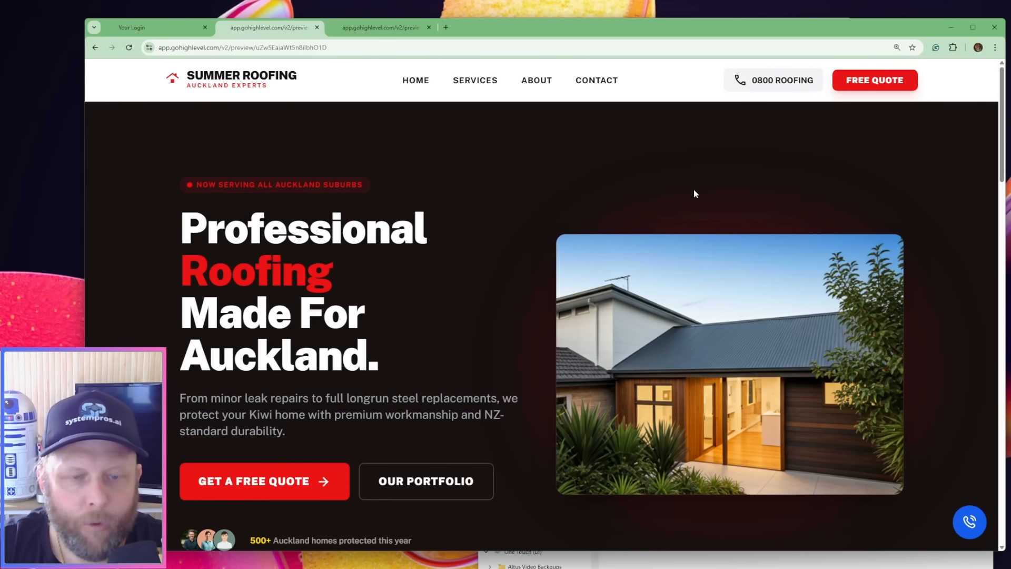
scroll(694, 194, "down", 1)
scroll(693, 194, "up", 1)
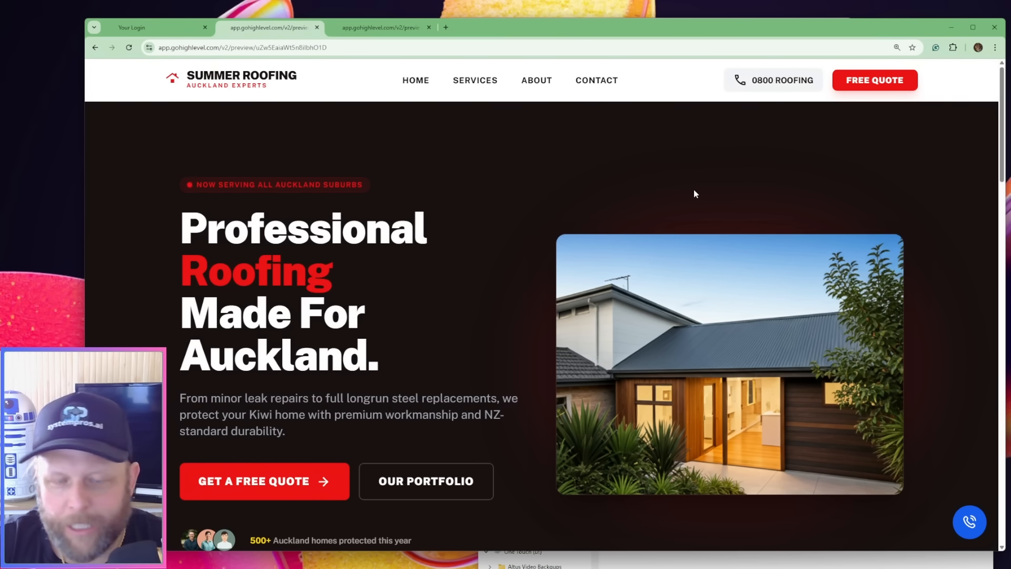
scroll(694, 194, "down", 3)
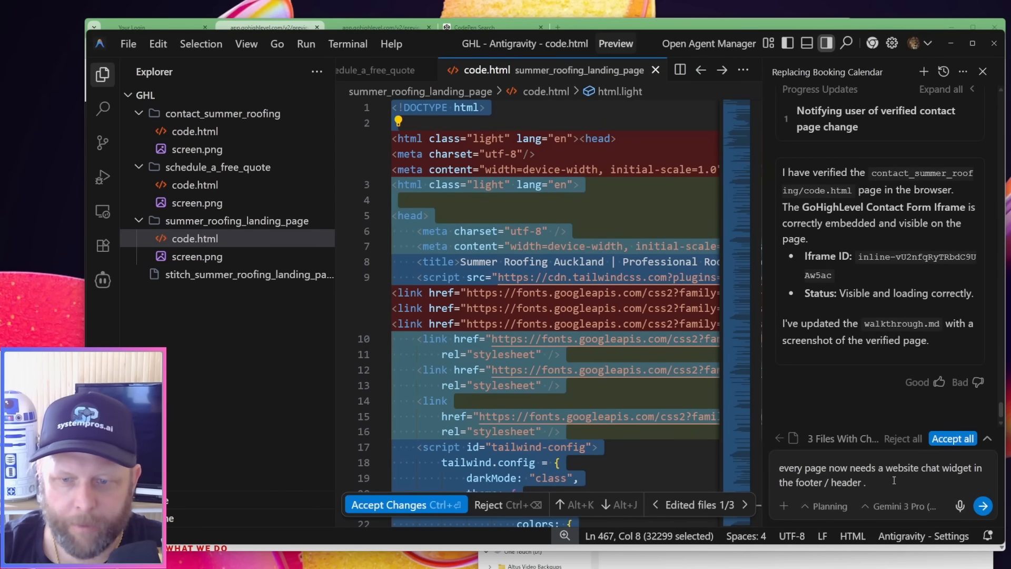
In Antigravity, replace the draft prompt with a request to fix the mixed-up contact and booking page URLs by swapping them in all pages, and submit it
left_click(894, 481)
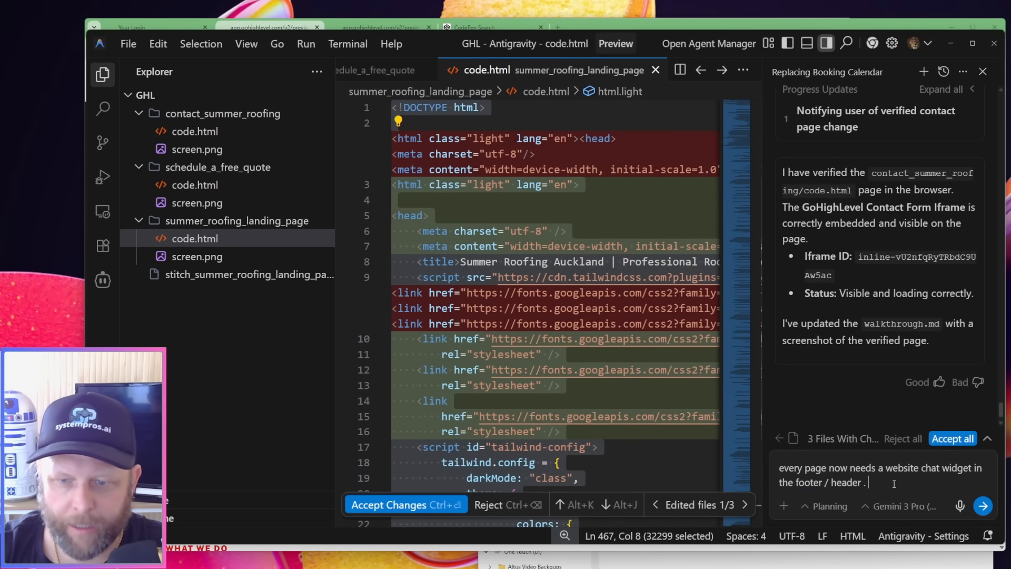
key("ctrl+a")
key("BackSpace")
type("I hav")
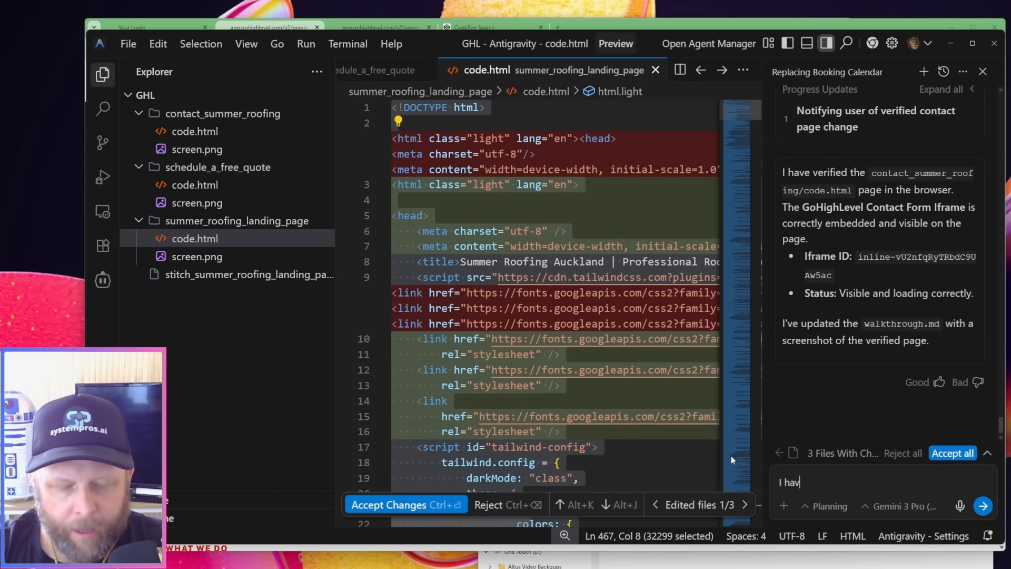
type("e mess")
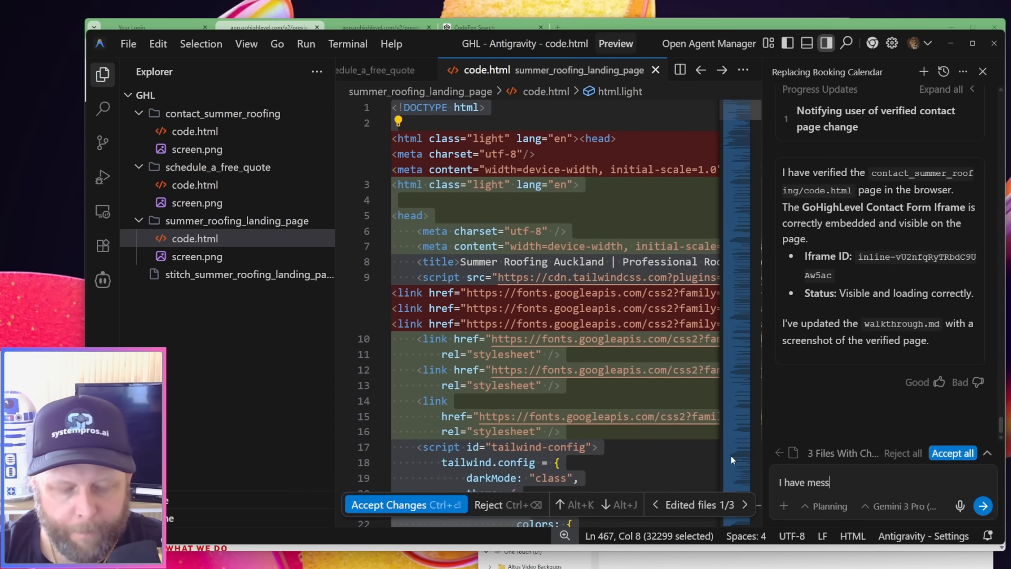
type("ed up the conta")
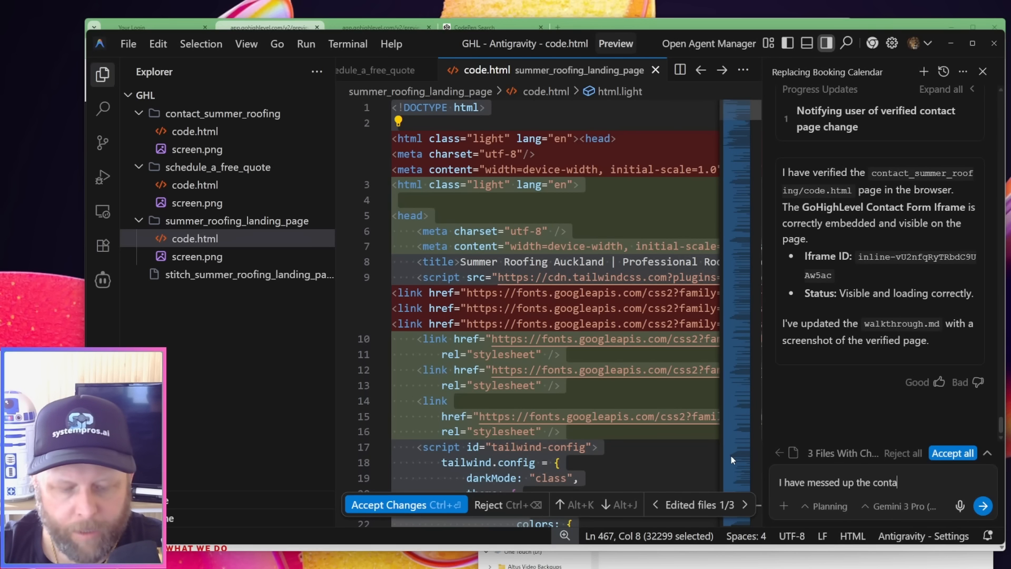
type("ct page url a")
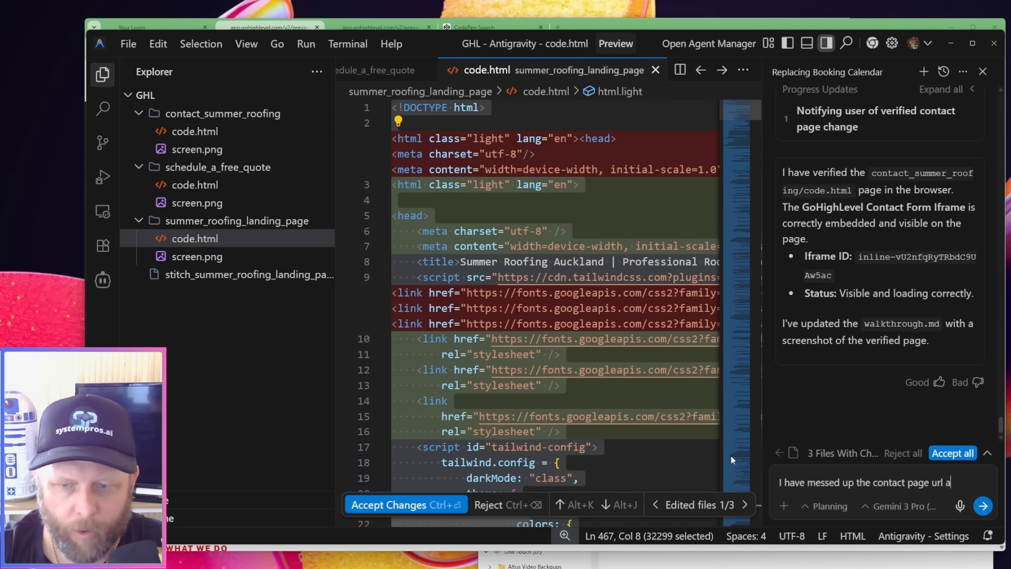
type("nd the booking ")
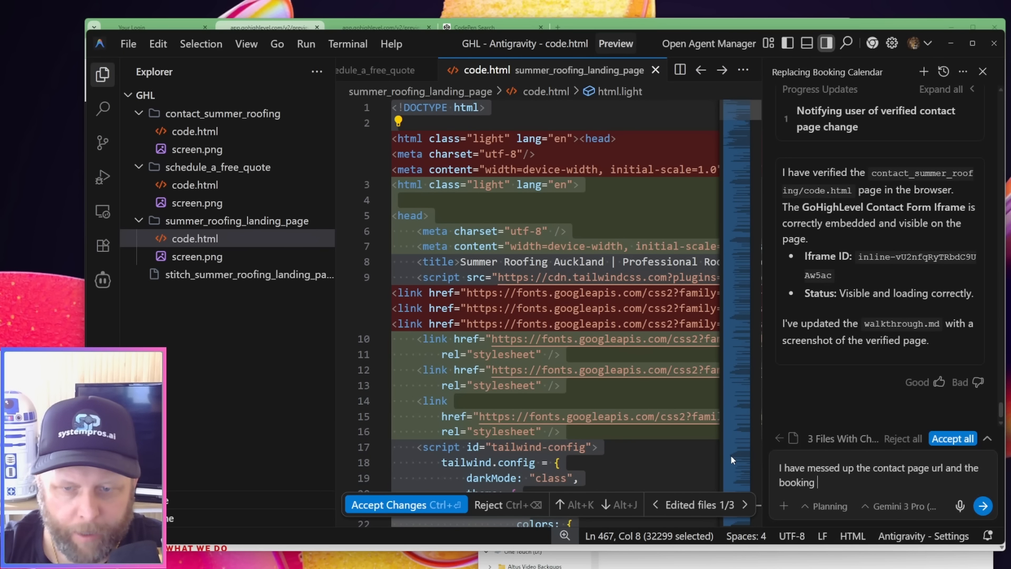
type("page url, ")
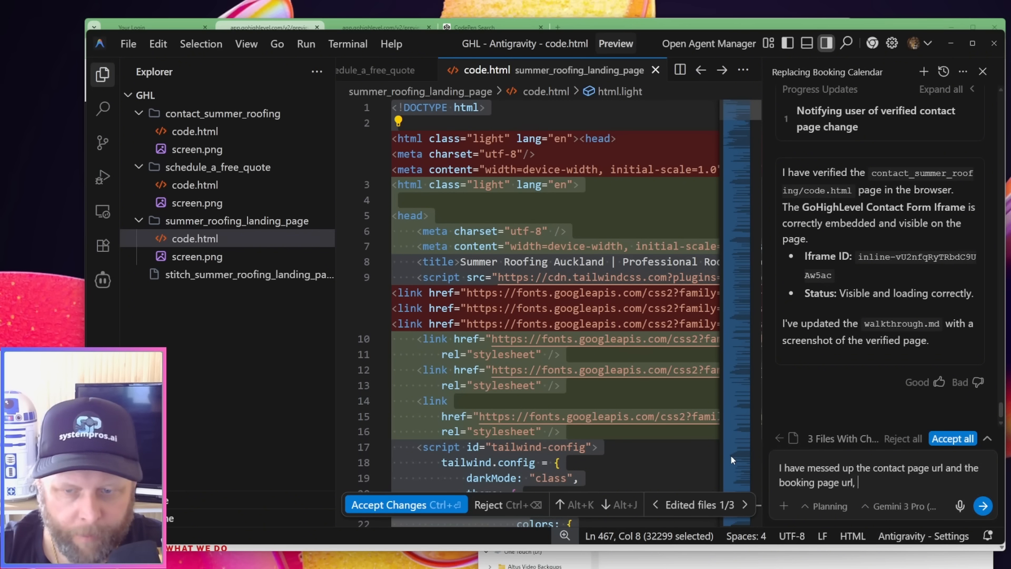
type("fix them i")
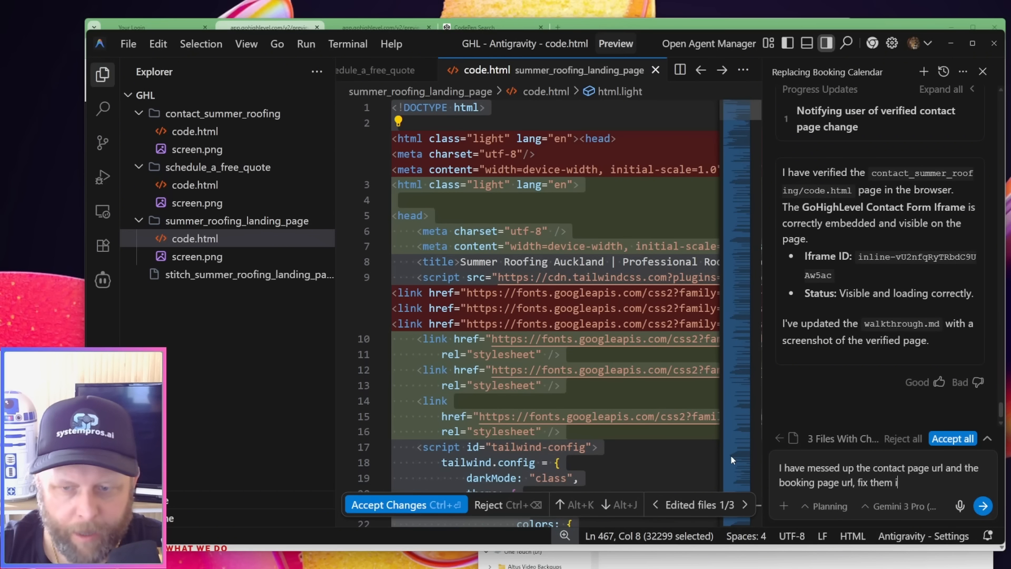
type("n all the pages")
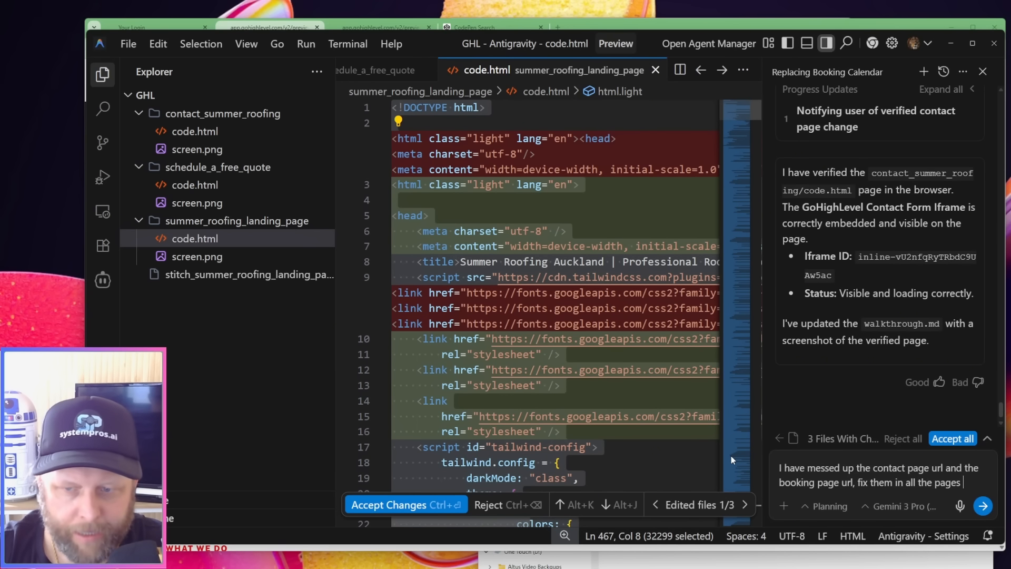
type(" by swappi")
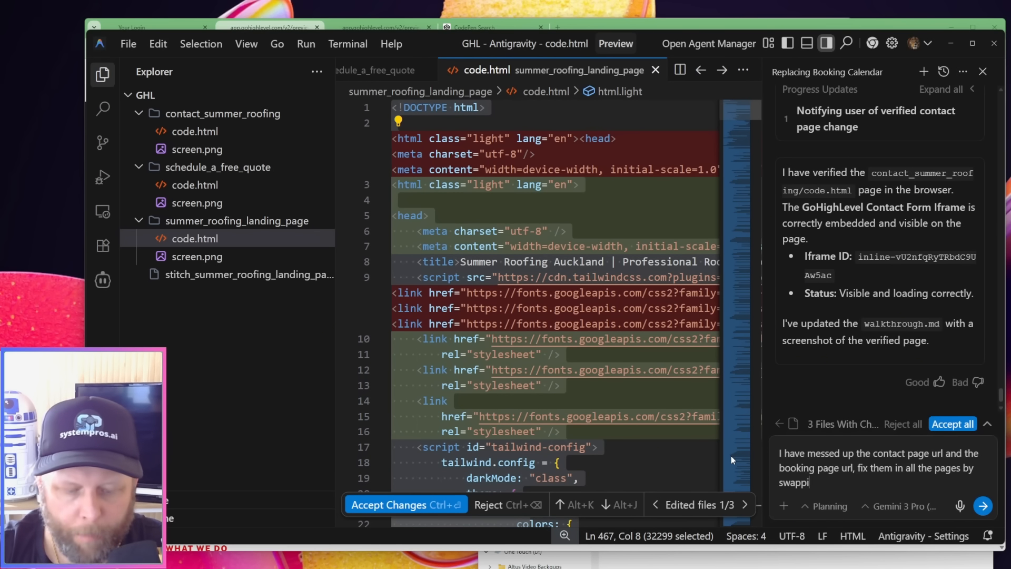
type("ng them around, t")
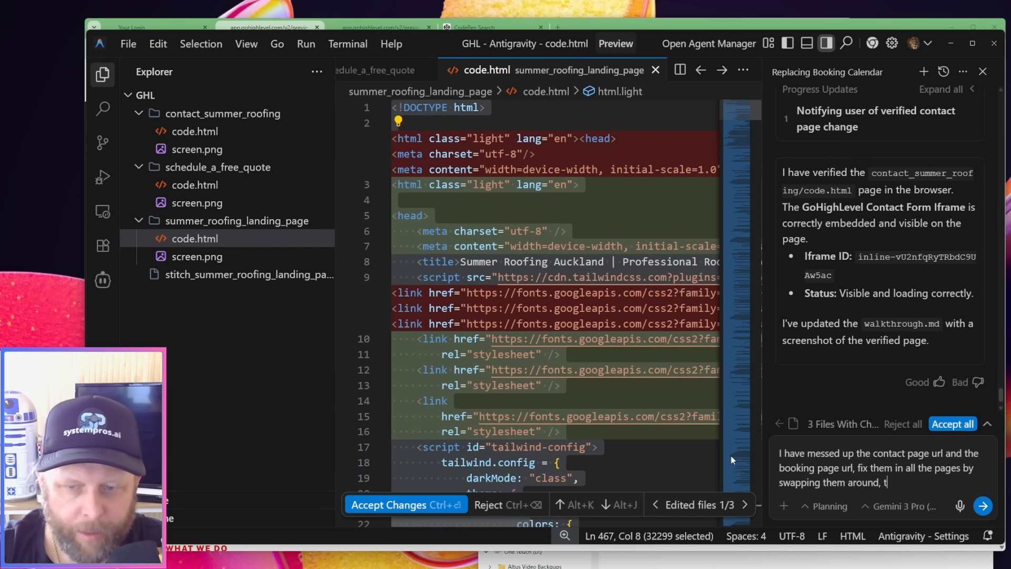
type("he booking")
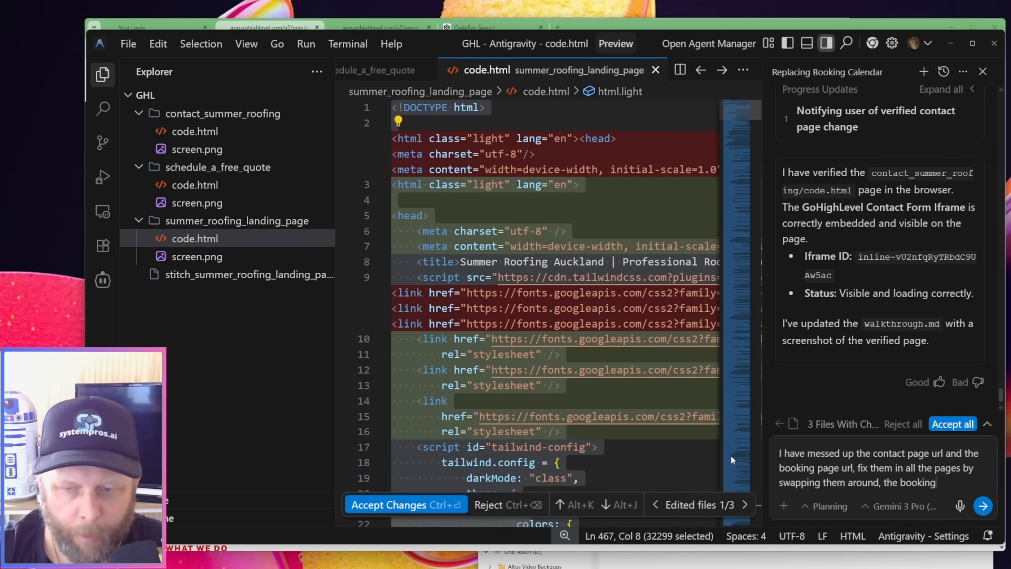
type(" ur")
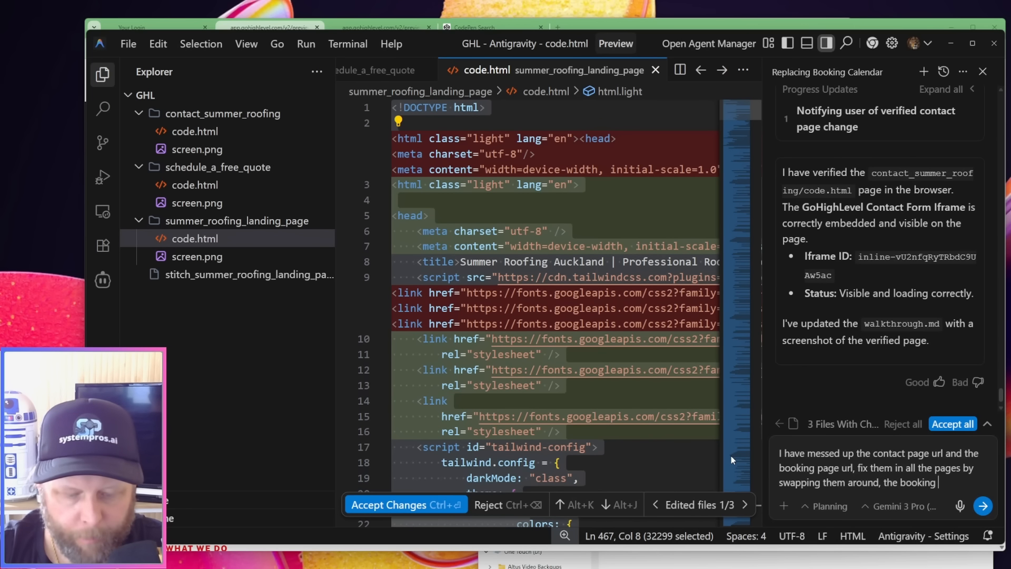
type("buttons goes ")
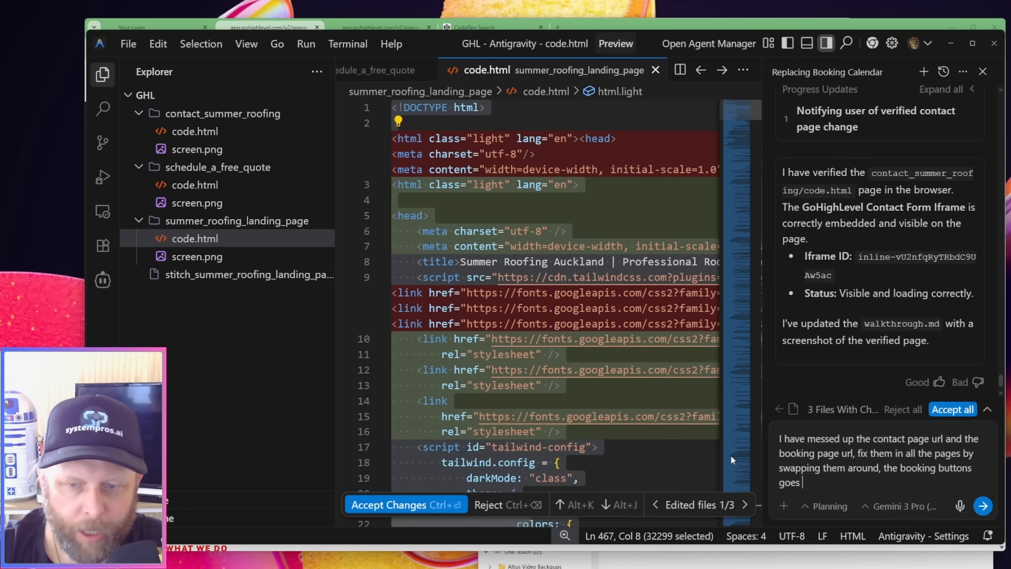
type("to the contact ")
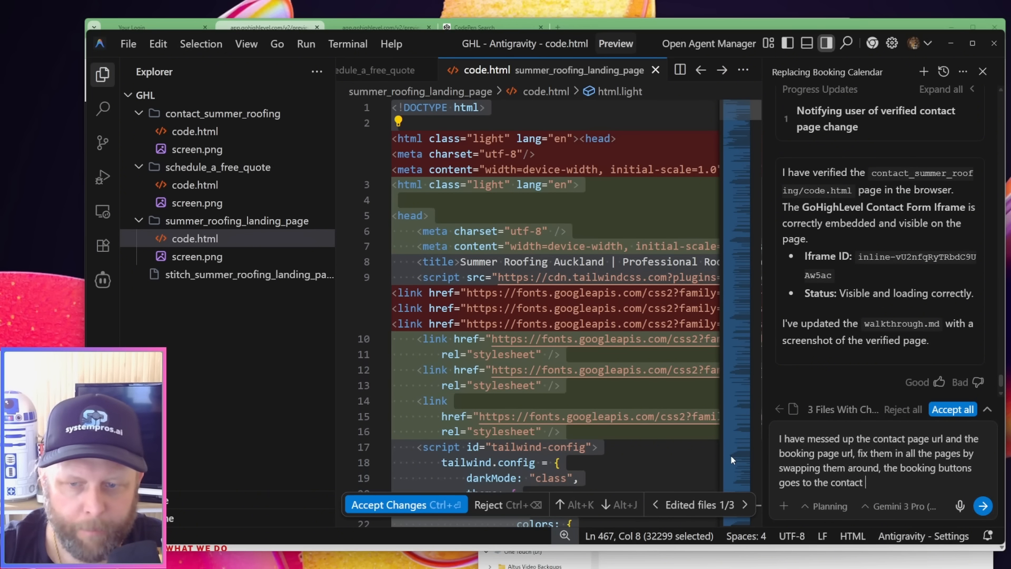
type("page and c")
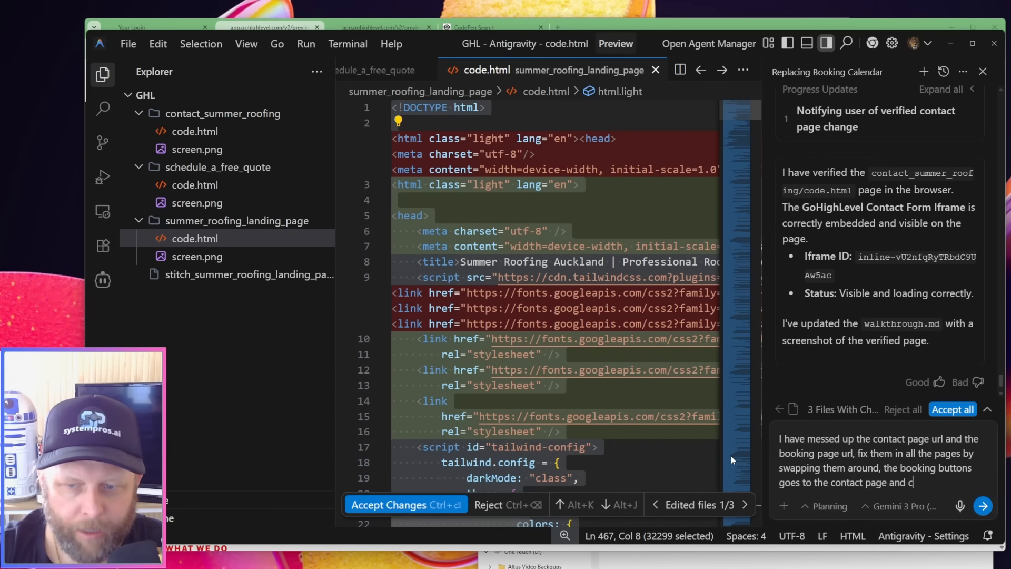
type("ontact b")
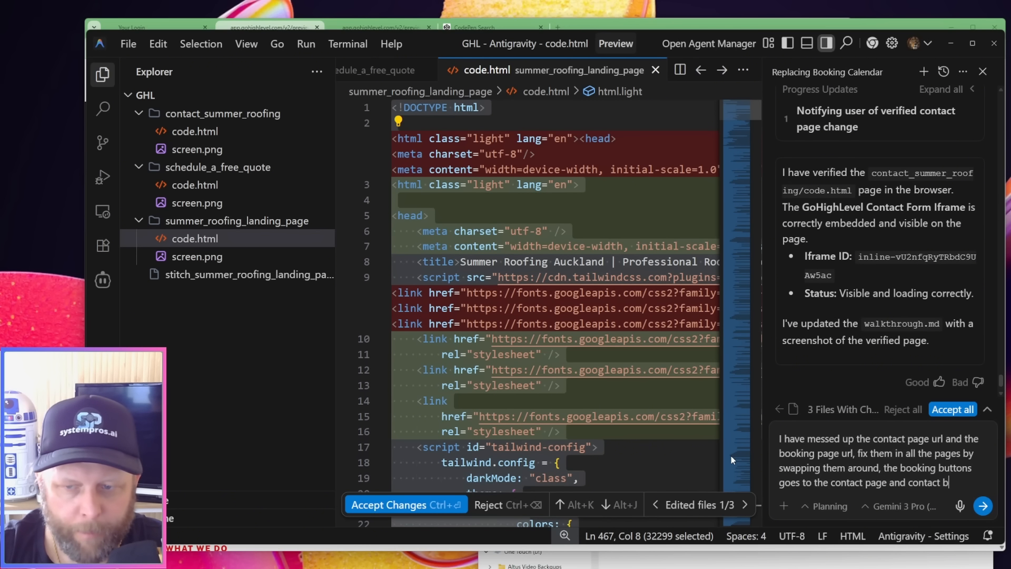
type("uttons the the bo")
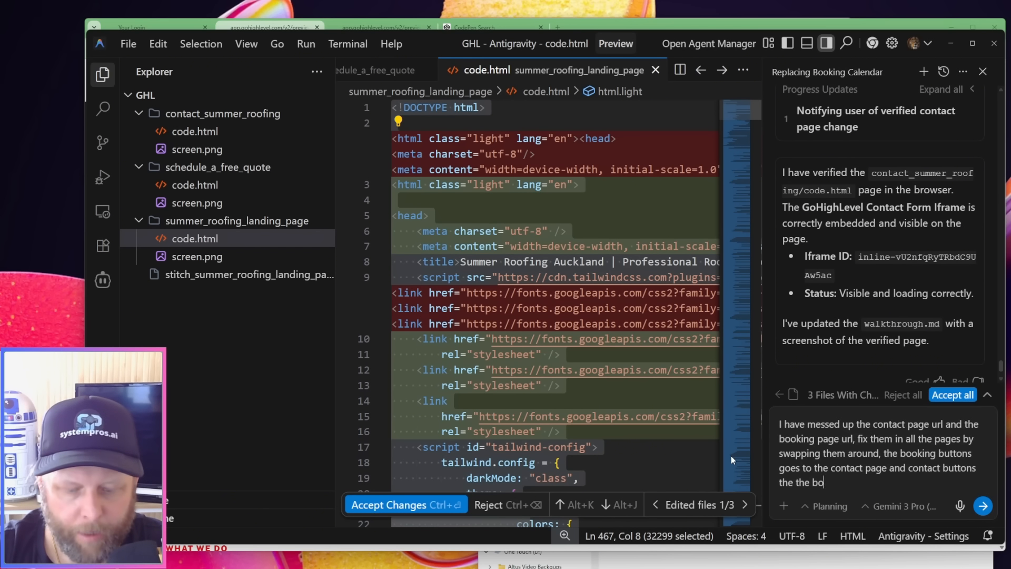
type("oking page")
key("Return")
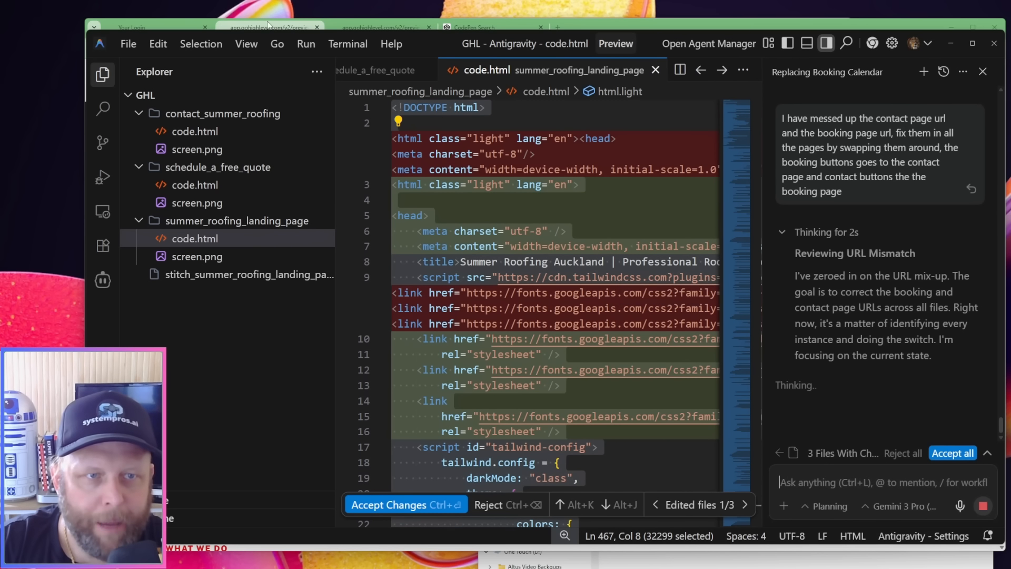
Switch to the browser, search for "code pen" in a new tab and open CodePen's trending pens
left_click(246, 25)
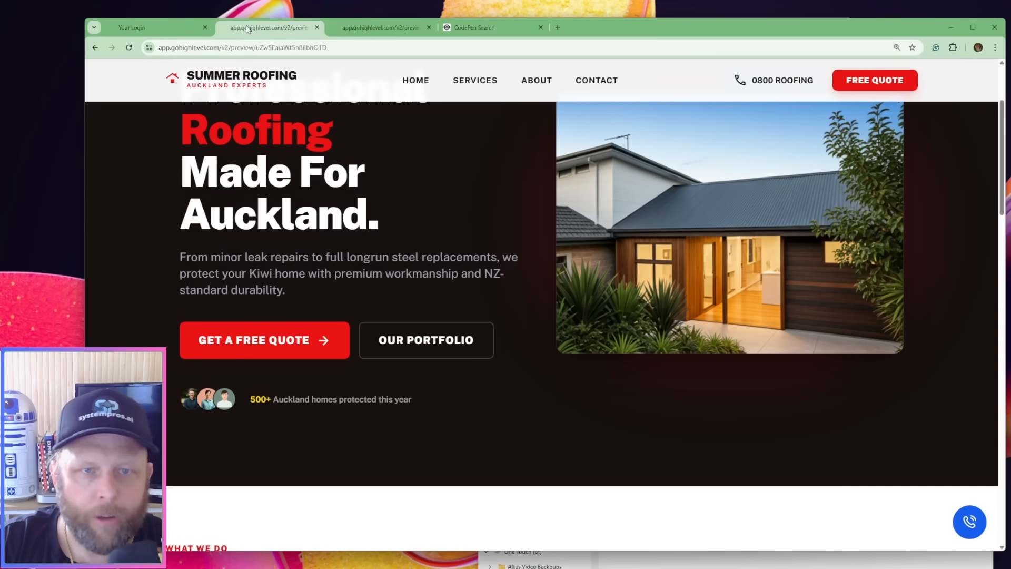
left_click(555, 29)
type("code pen")
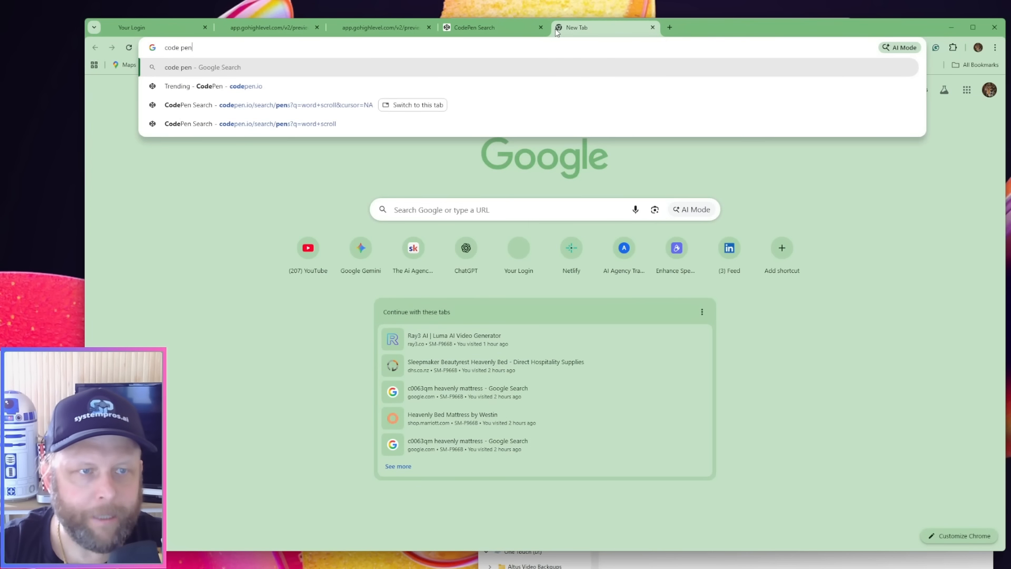
key("Return")
left_click(298, 195)
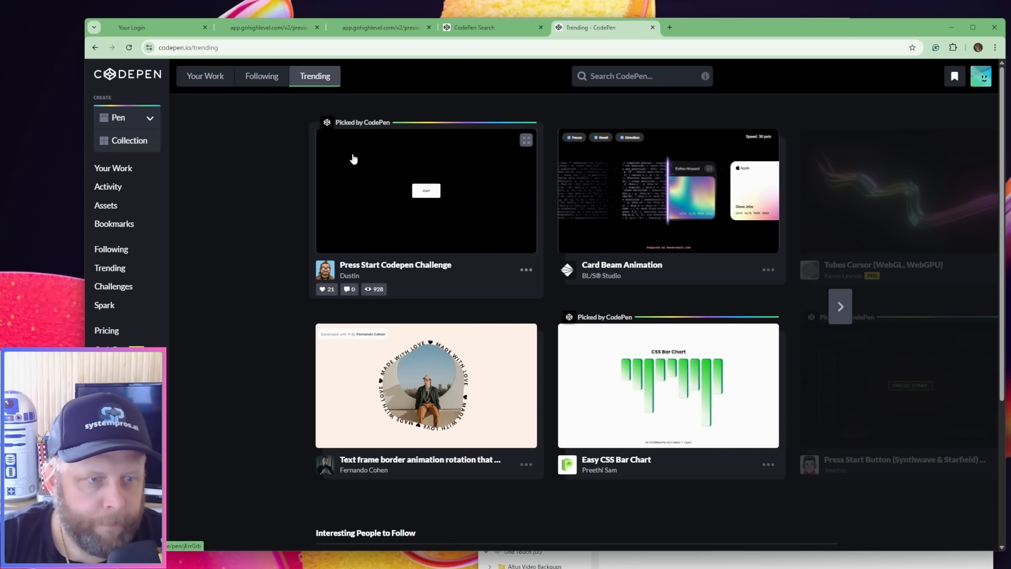
left_click(134, 271)
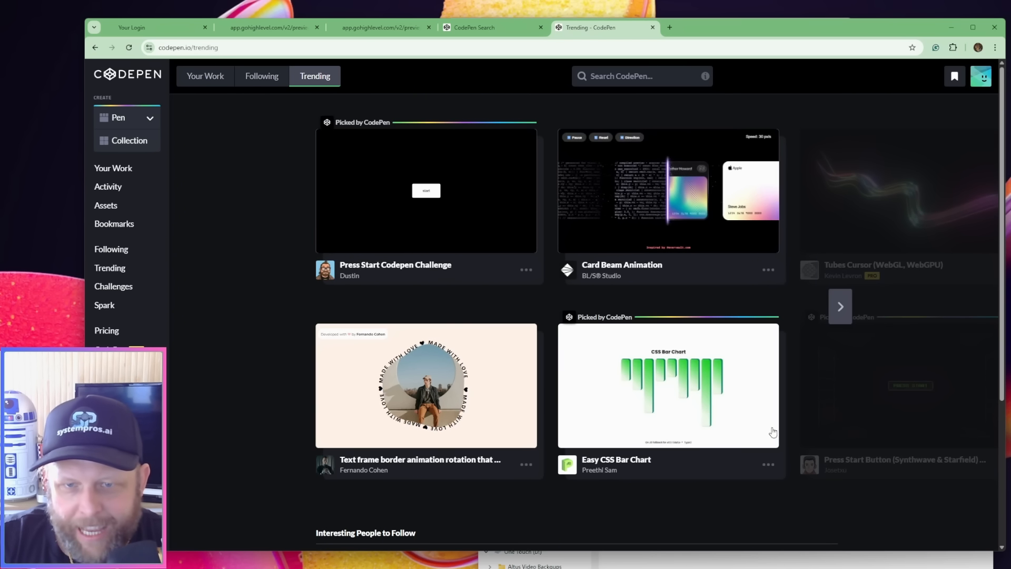
Browse further through the trending pens, view the "Google Antigravity with Modern CSS" pen and go back to the list
left_click(841, 307)
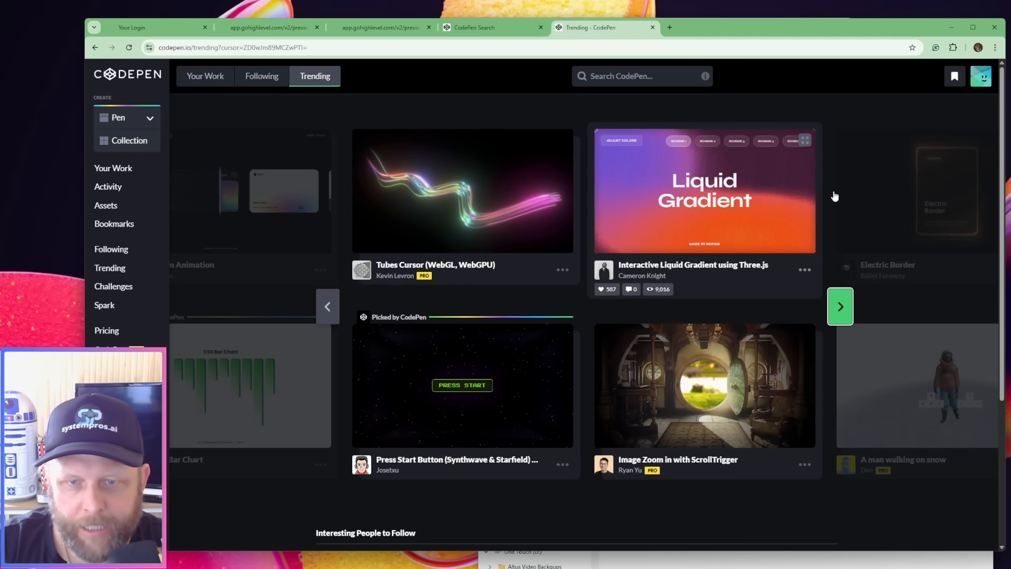
left_click(841, 308)
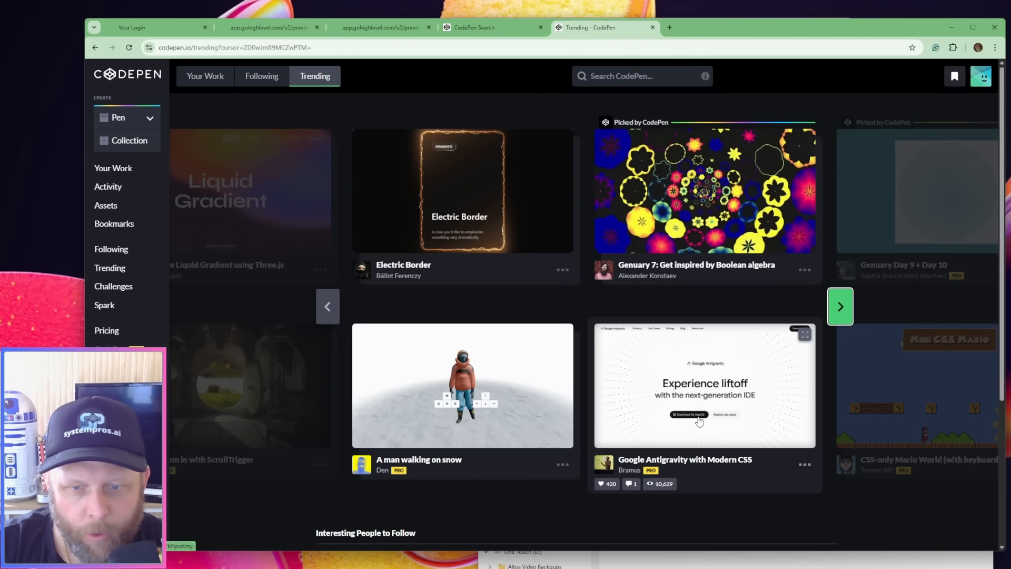
left_click(743, 397)
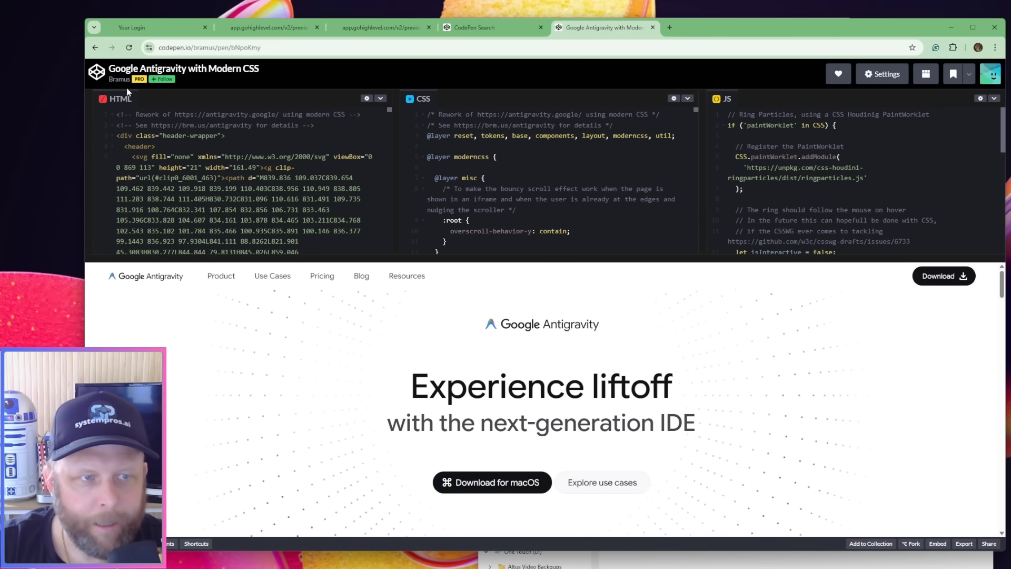
left_click(94, 48)
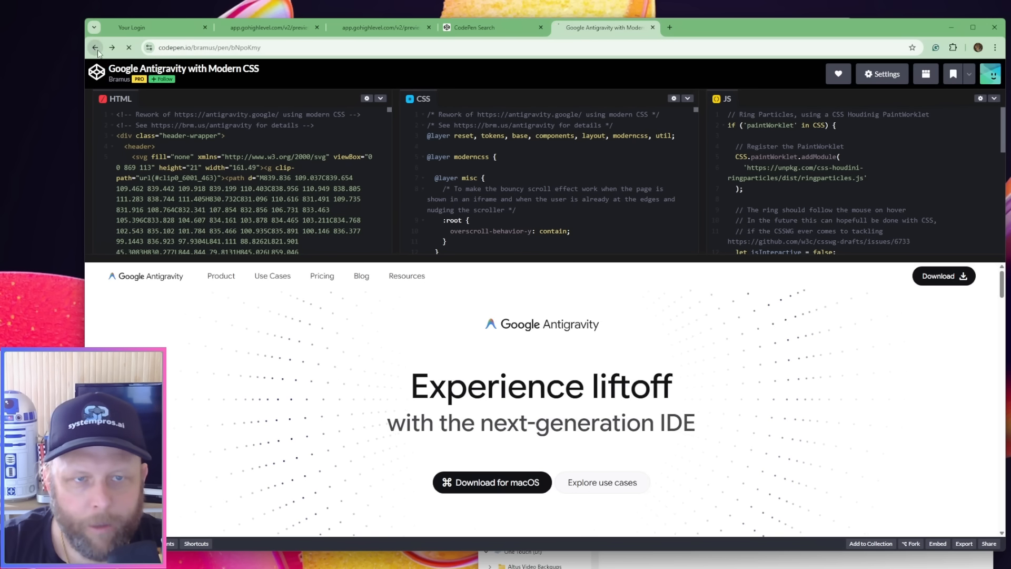
Open the "Fade scrolling words" pen from the existing "word scroll" search results, and check Antigravity's progress on the URL swap
left_click(475, 31)
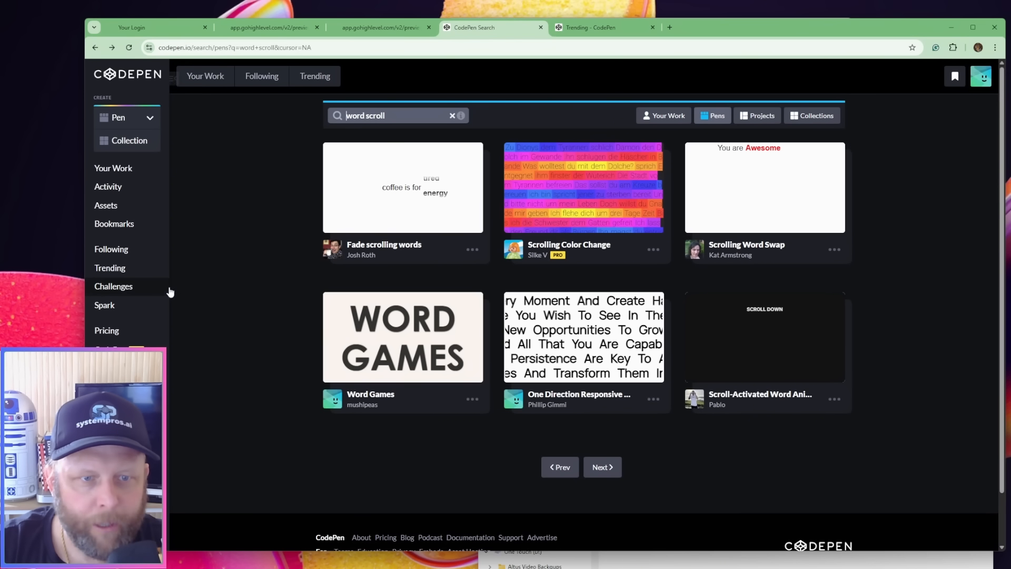
left_click(392, 219)
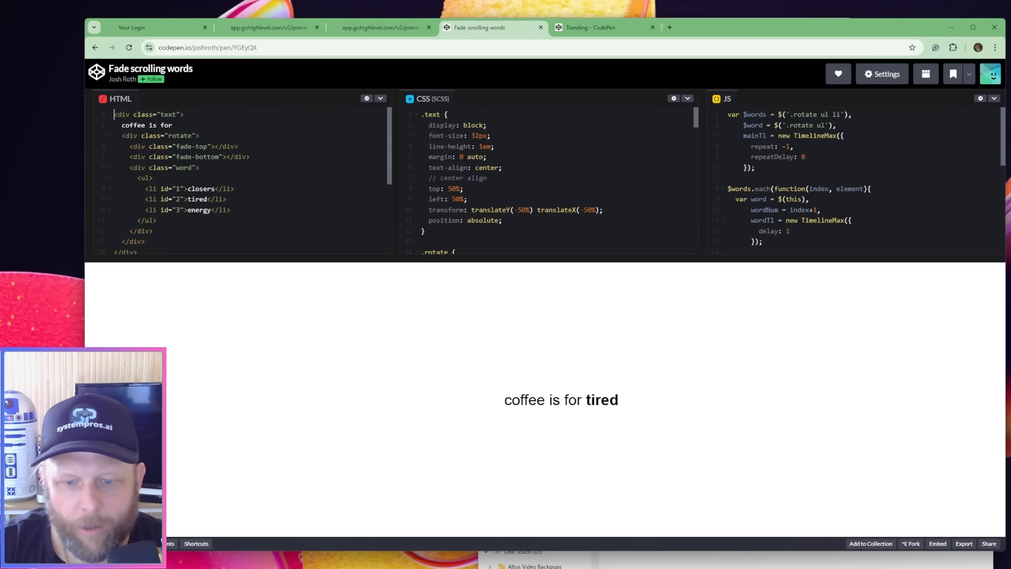
left_click(677, 567)
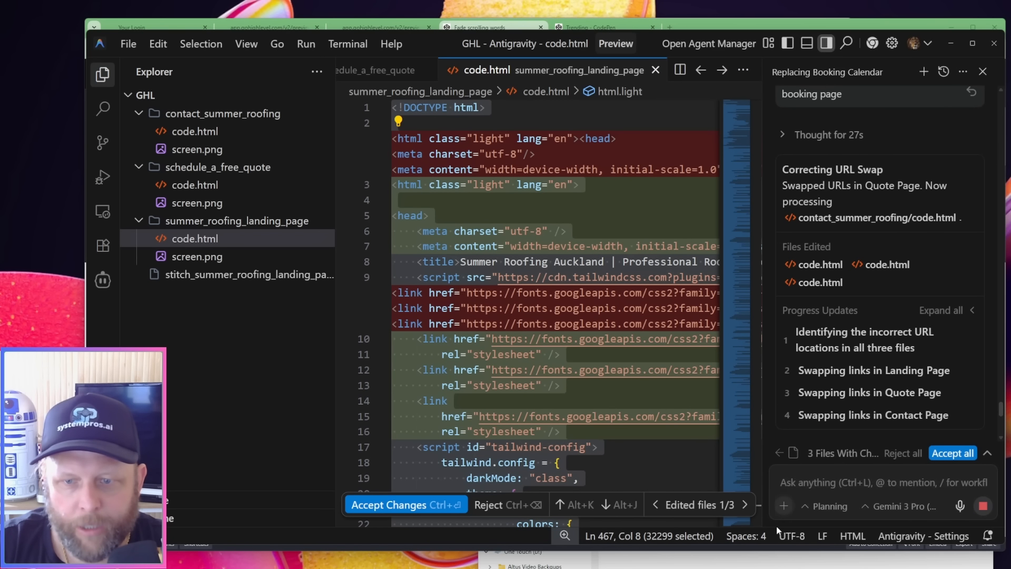
Return to the previewed home page's hero heading and highlight "Auckland." as the candidate for the scrolling word effect, then clear the selection
left_click(242, 26)
scroll(489, 290, "up", 3)
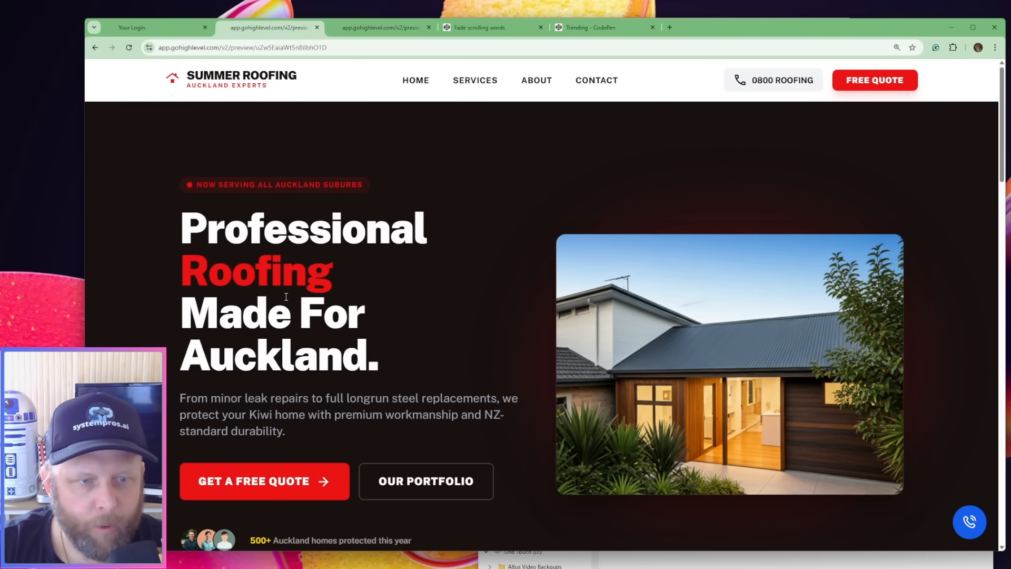
left_click_drag(196, 352, 345, 357)
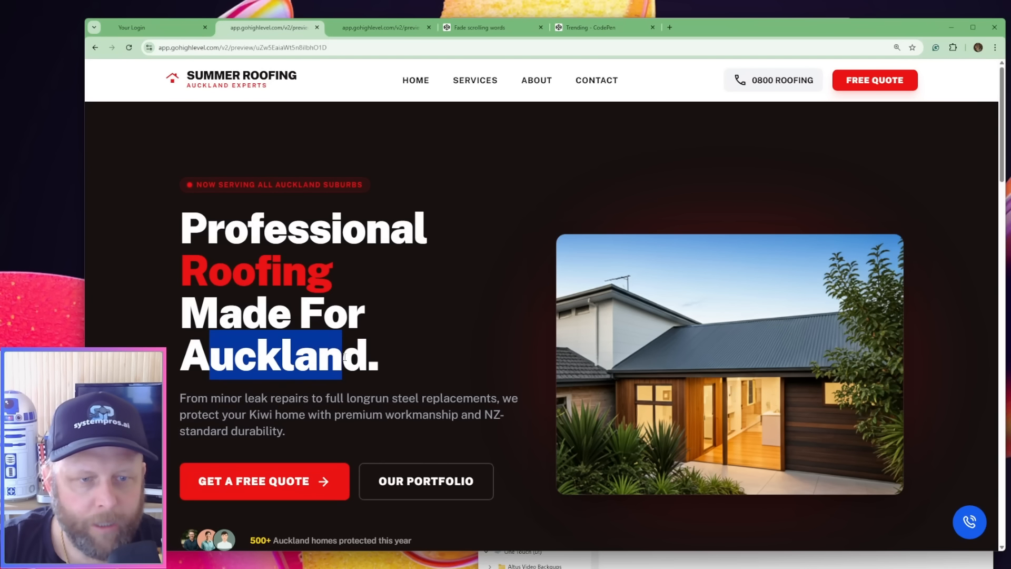
double_click(358, 364)
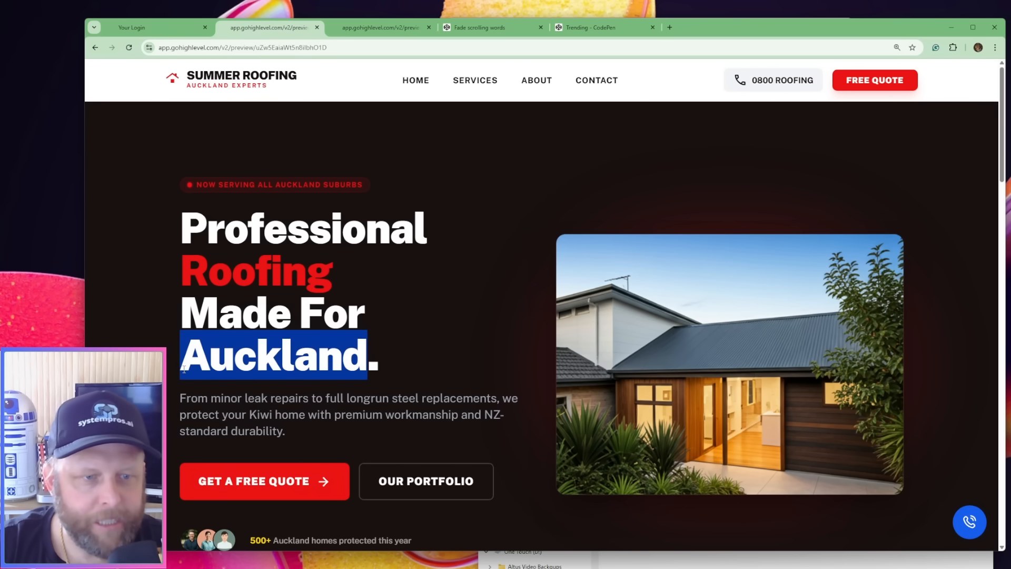
left_click_drag(184, 368, 606, 367)
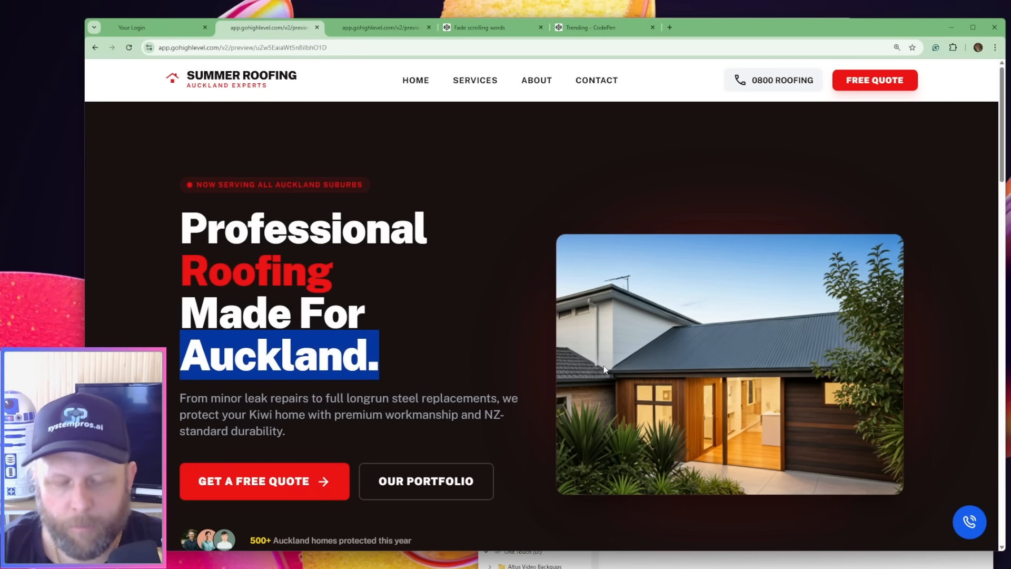
left_click(551, 327)
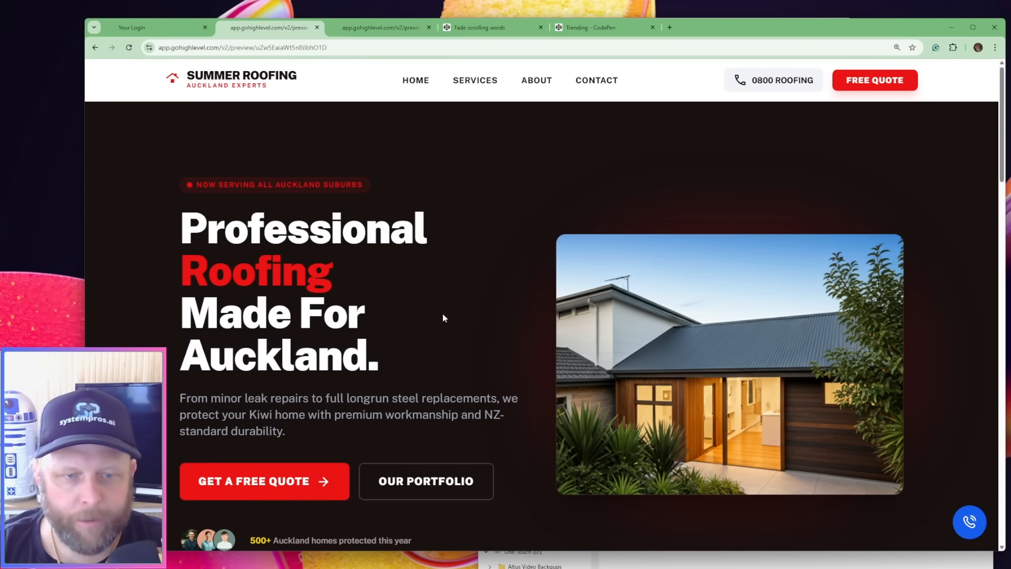
Switch to Antigravity and begin a chat prompt with "In my main pagem in the hero section I have the following line:"
left_click(678, 527)
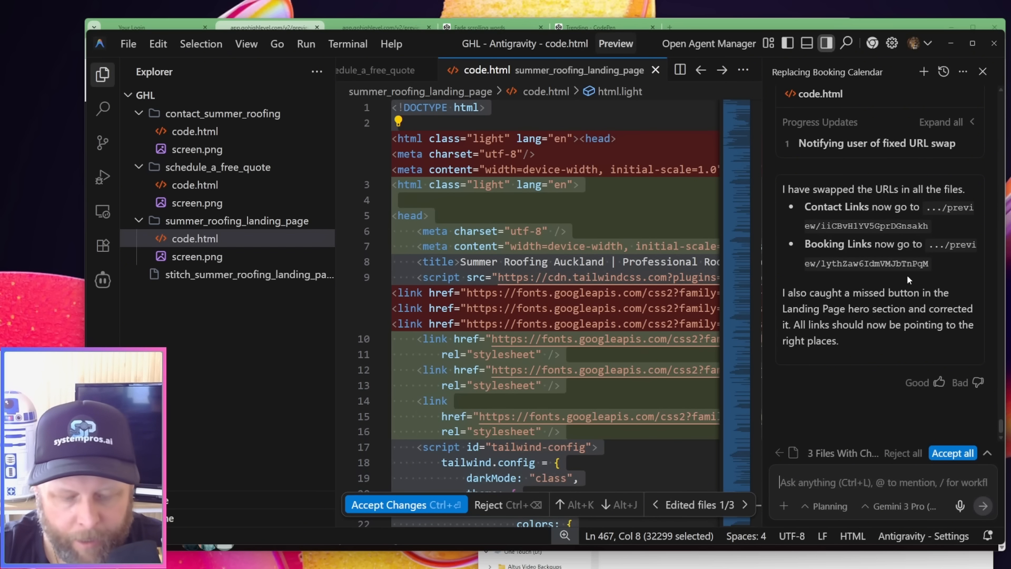
type("In my main p")
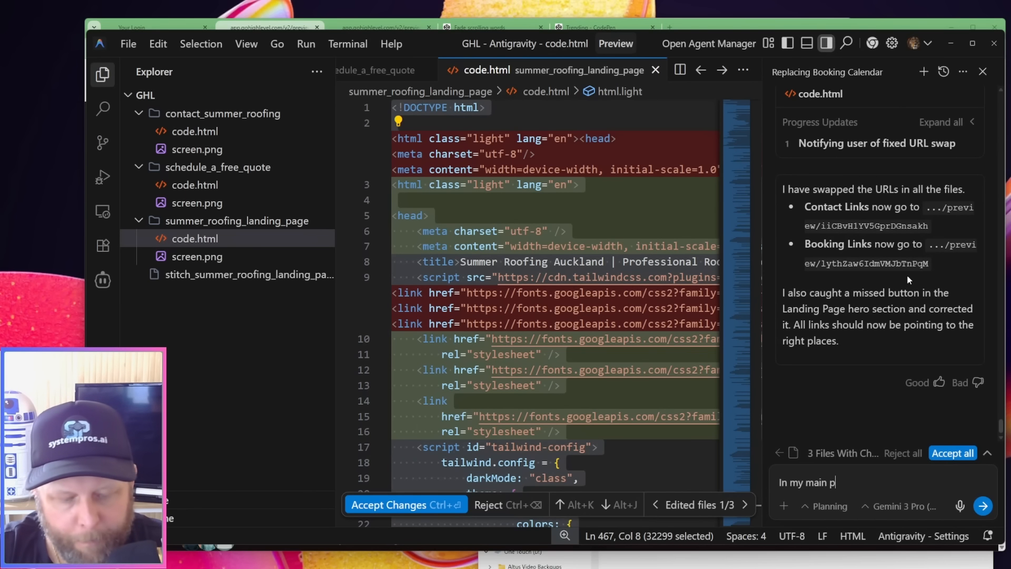
type("agem in the")
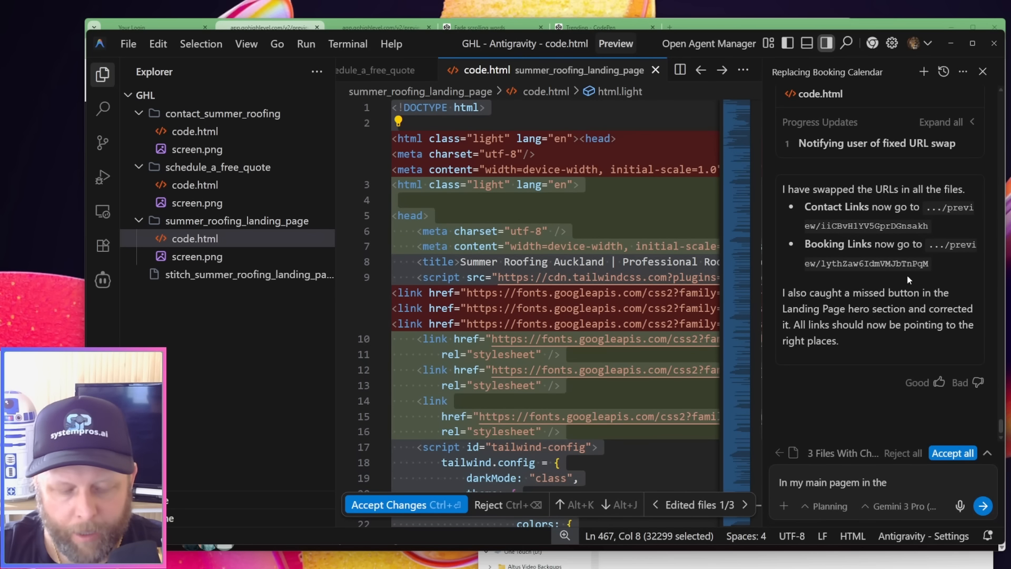
type("hero section")
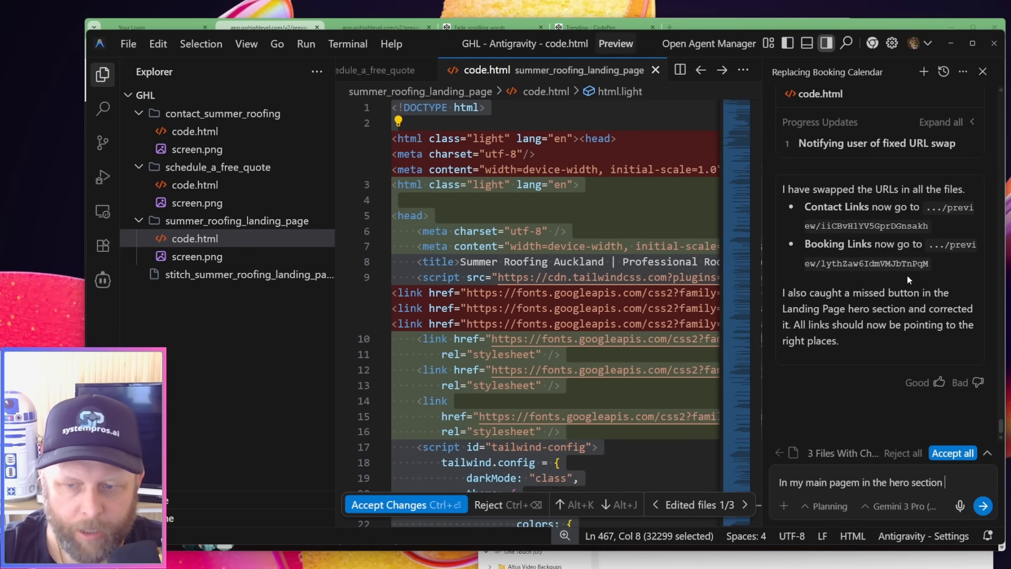
type("have t")
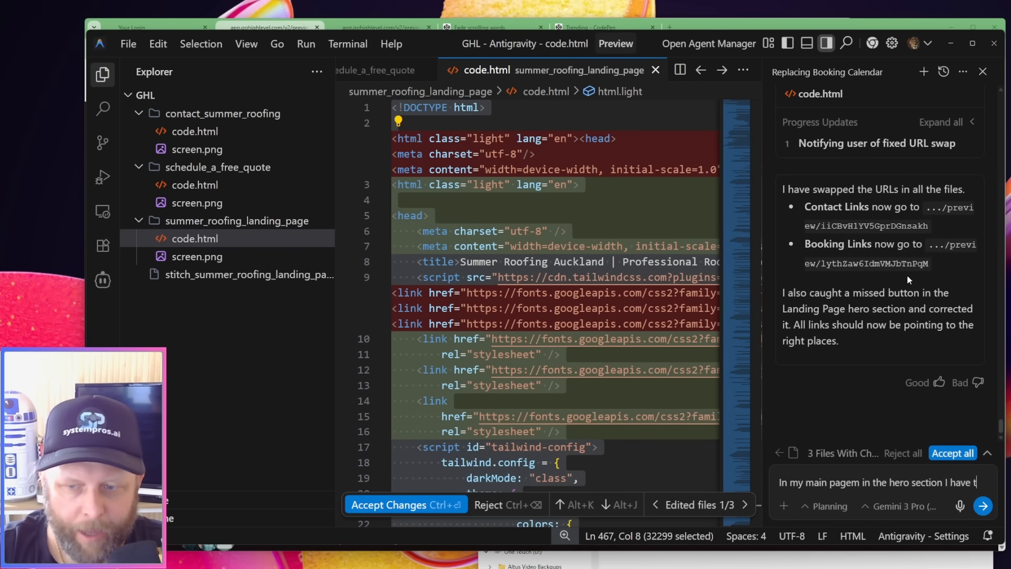
type("he follo")
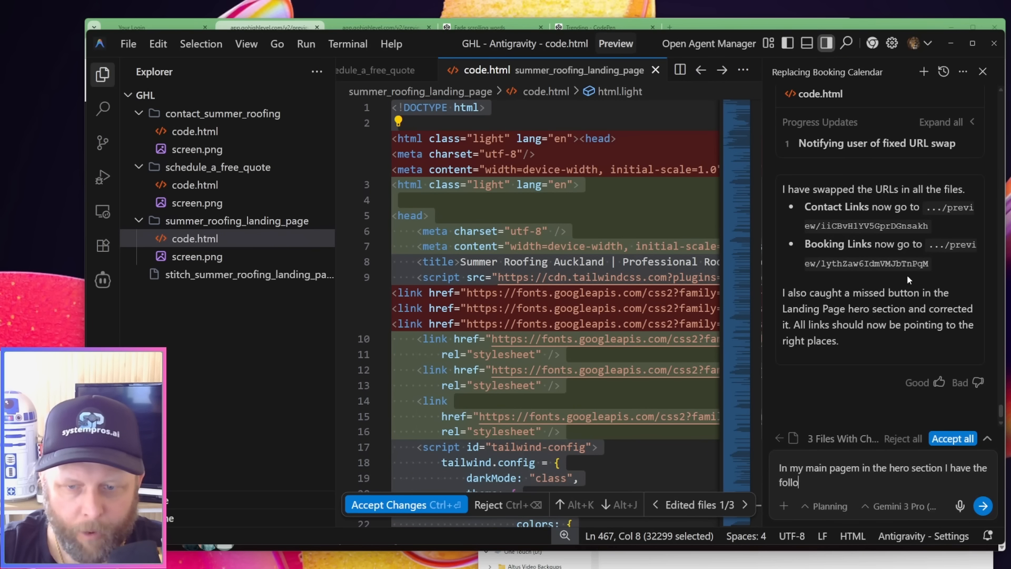
type("wing line:")
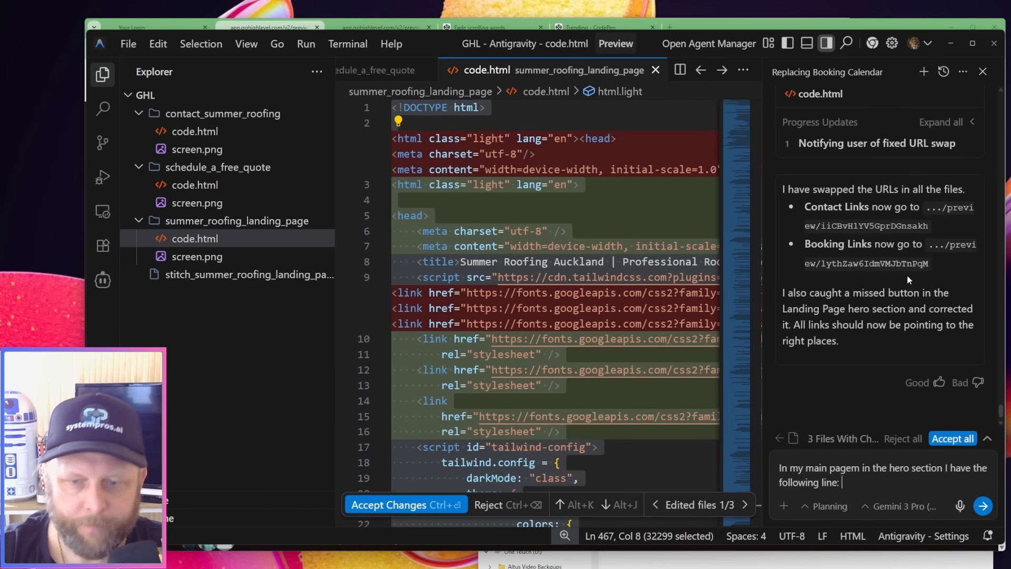
Copy the full hero heading from the previewed home page in the browser and paste it in quotation marks into the Antigravity prompt
left_click(274, 24)
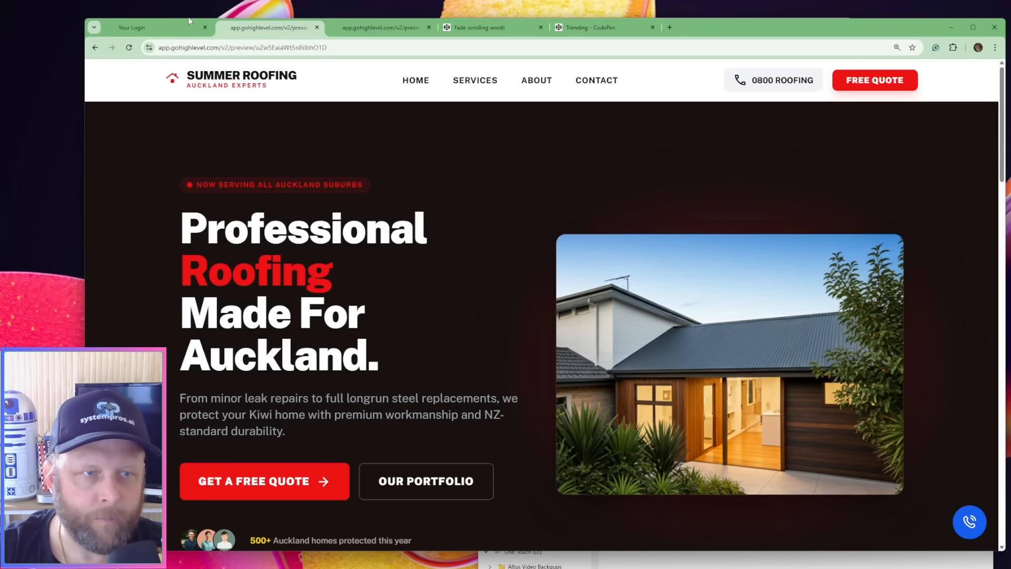
left_click(156, 23)
left_click(262, 29)
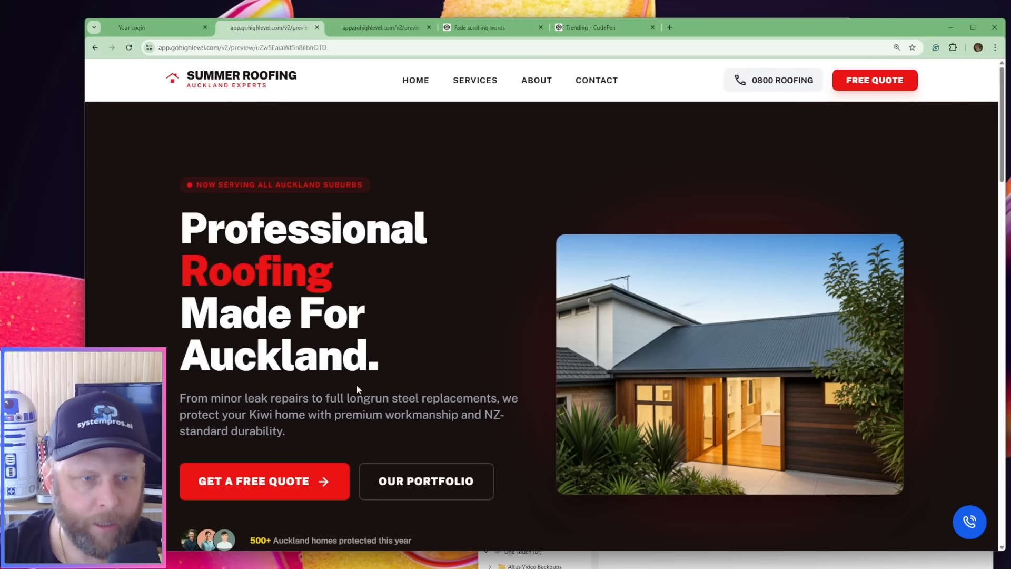
left_click_drag(387, 355, 175, 245)
key("ctrl+c")
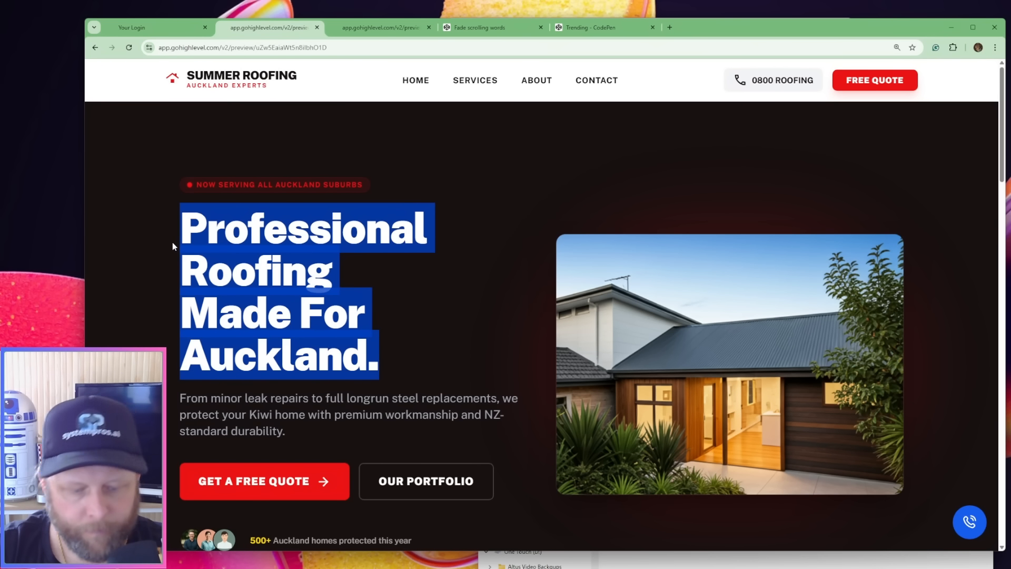
key("alt+Tab")
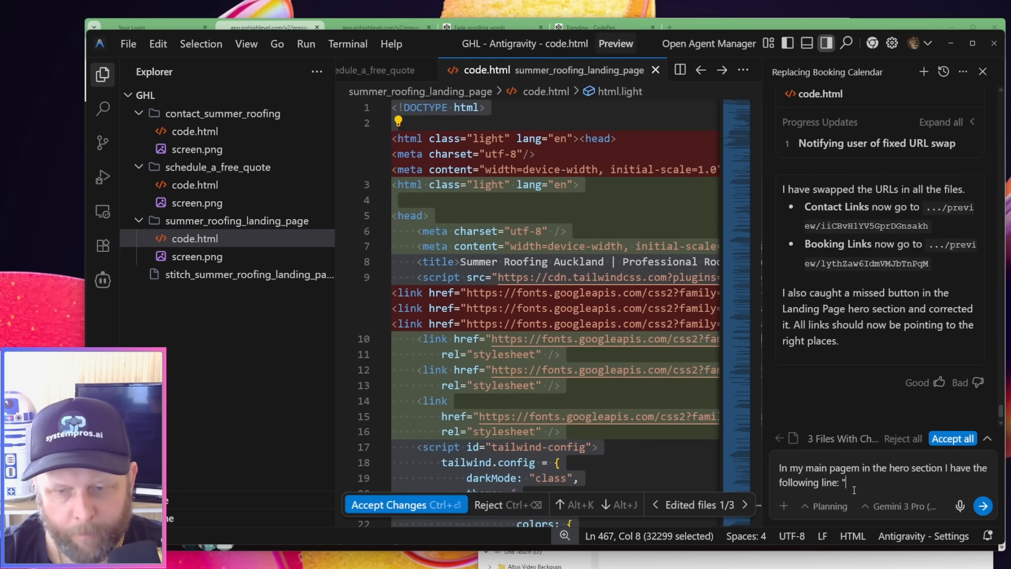
key("ctrl+v")
type("\" I wa")
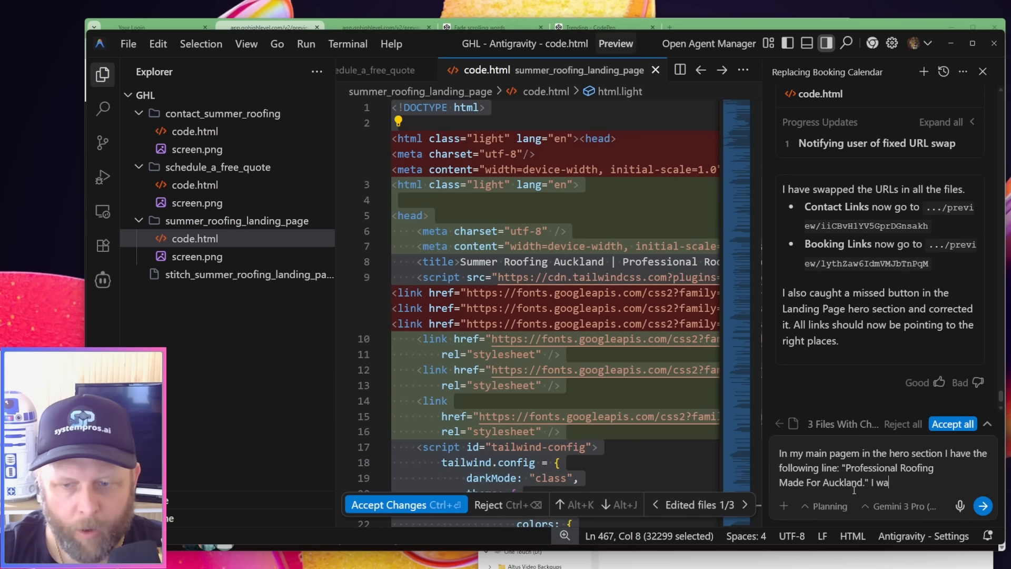
type("nt you to ani")
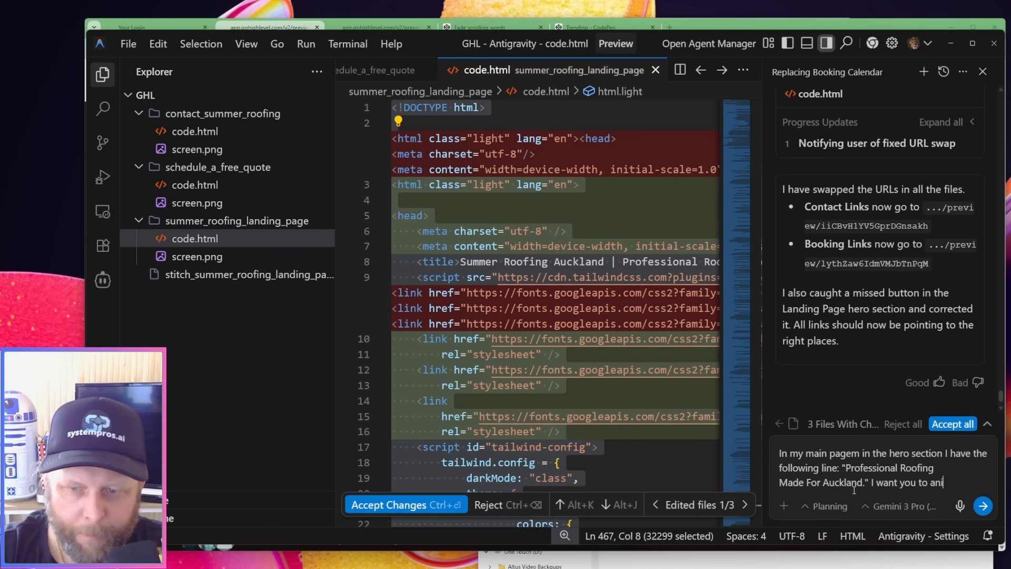
type("mate the w")
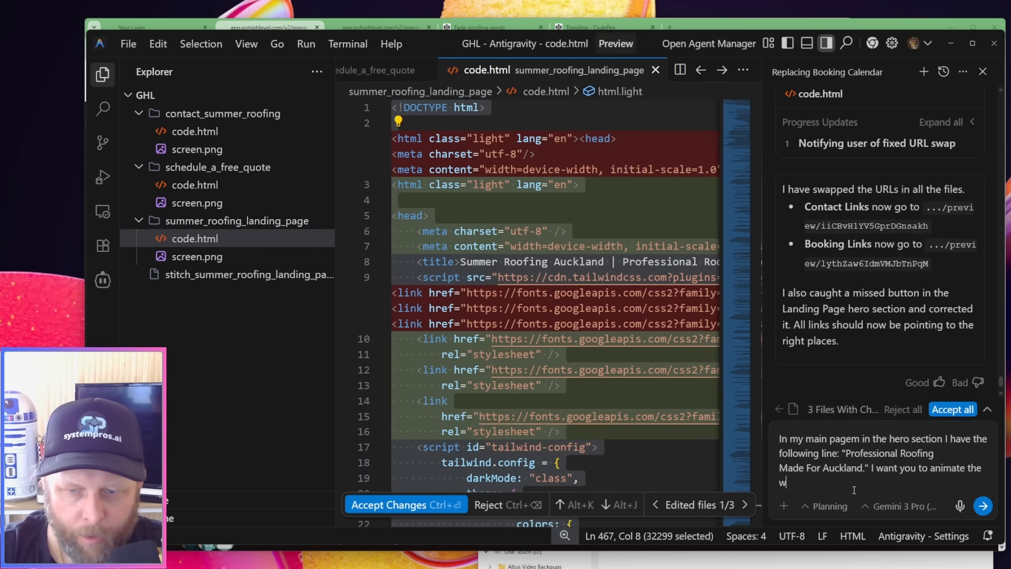
type("ord Auckland")
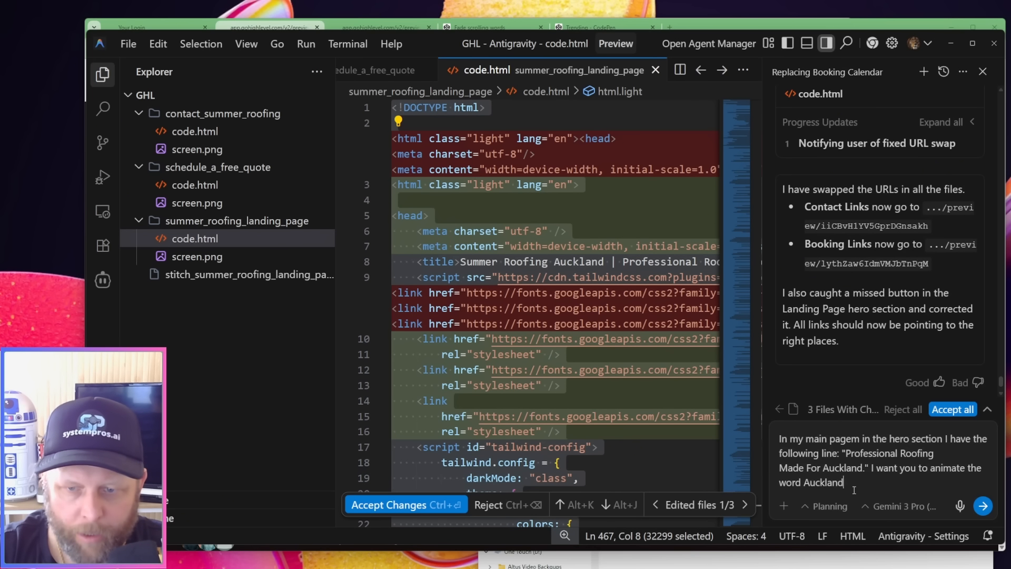
type(" and make it scr")
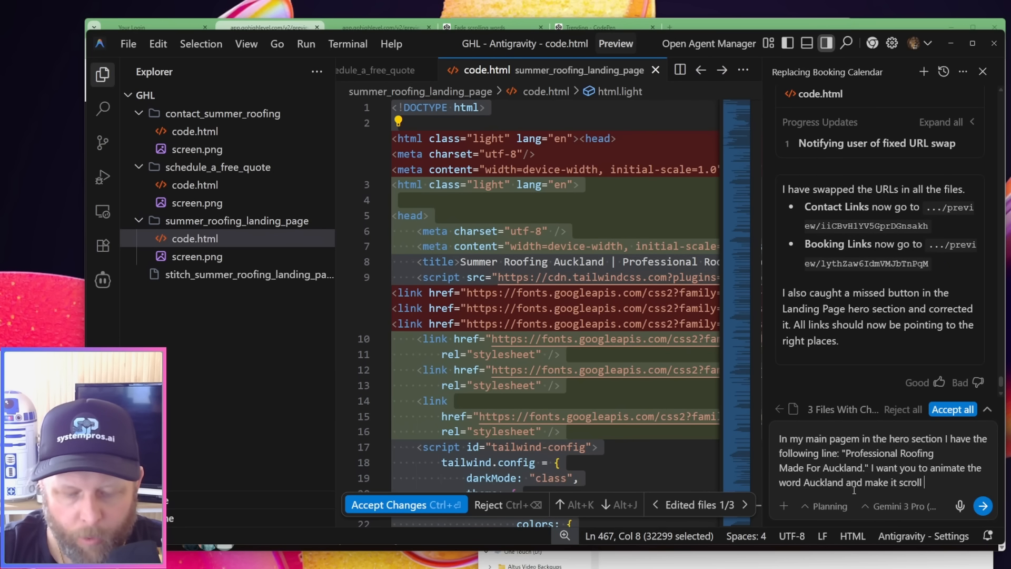
type("oll / fade b")
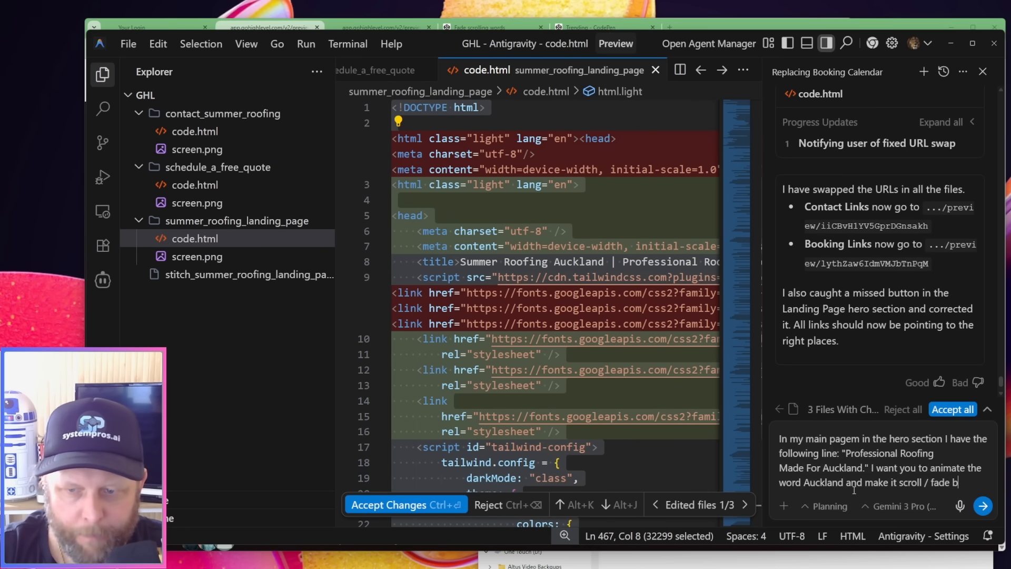
type("etween Au")
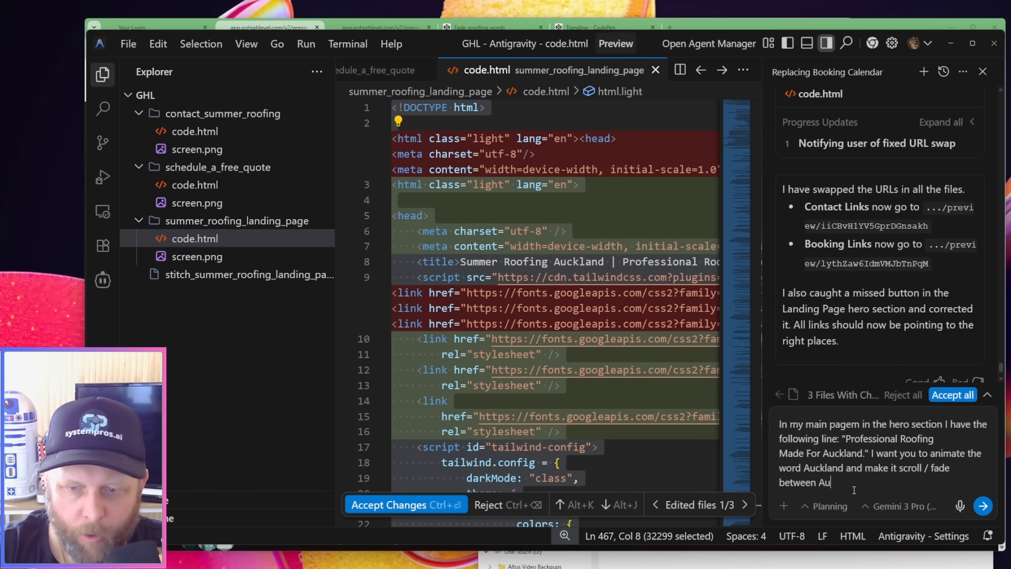
type("ckland")
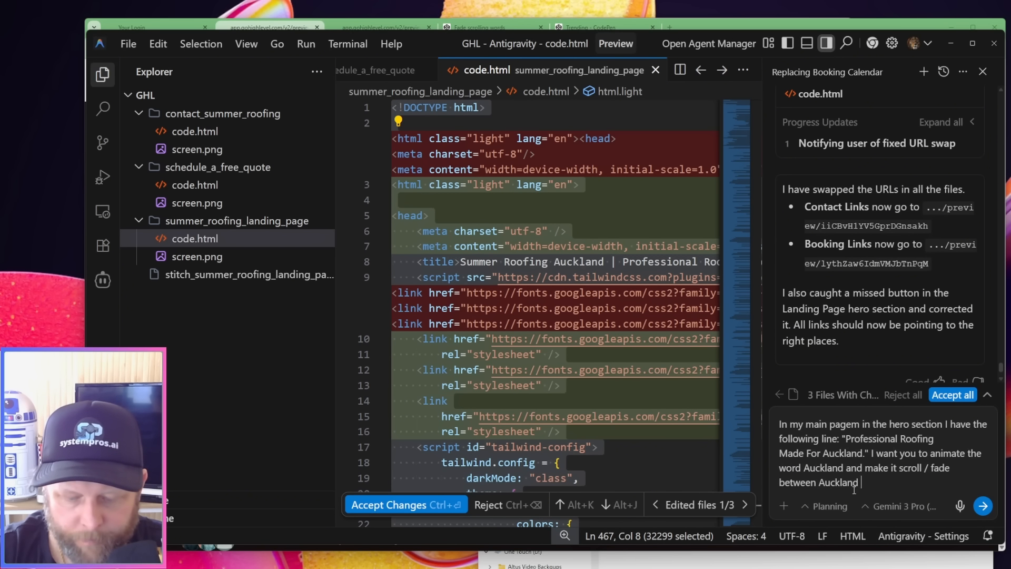
type(" , the")
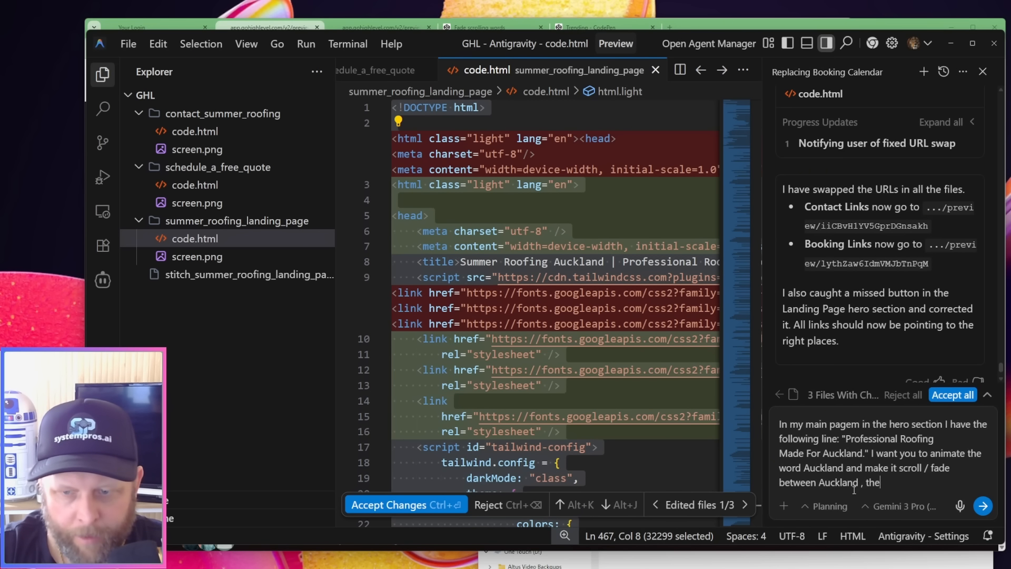
type("n New")
Extend the animation request with "/ fade between Auckland , then New Zealand, then The World"
key("BackSpace")
key("BackSpace")
key("BackSpace")
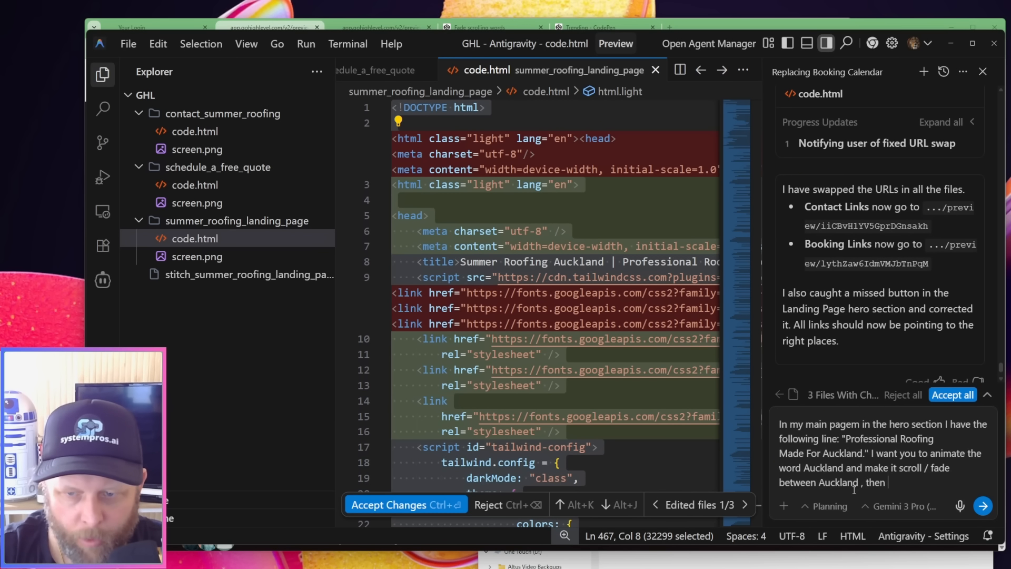
type("New Zealand, ")
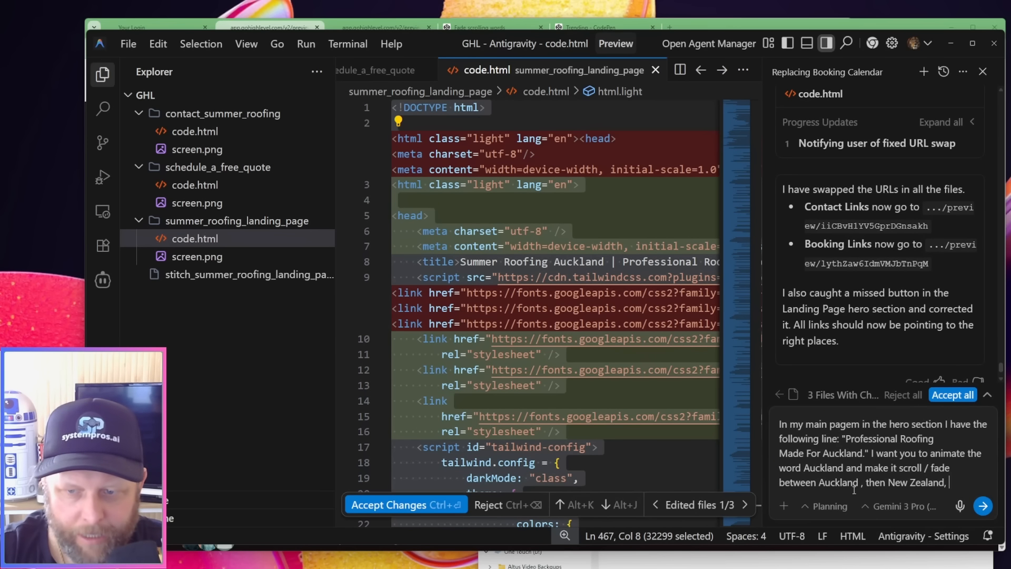
type("then ")
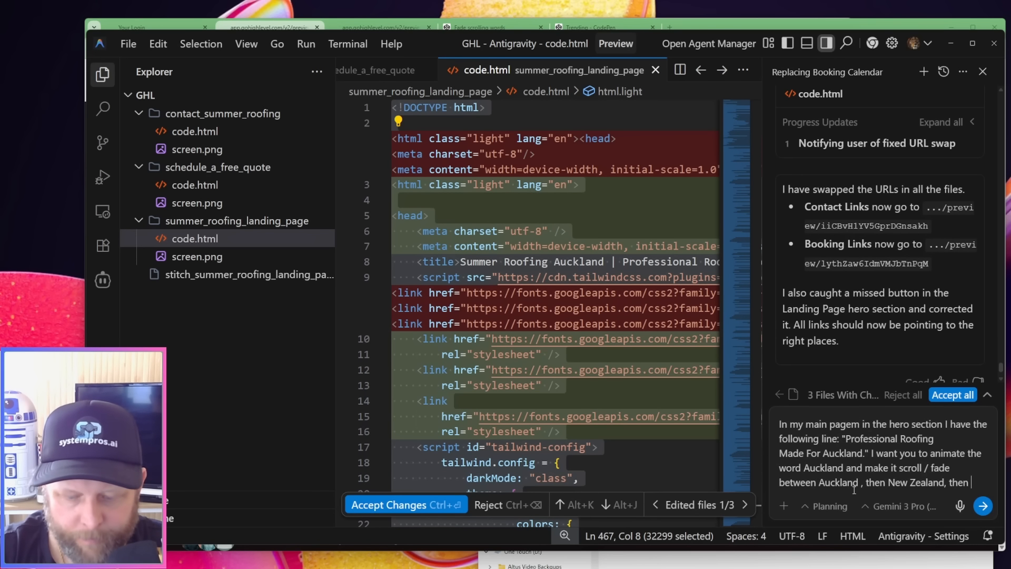
type("the World")
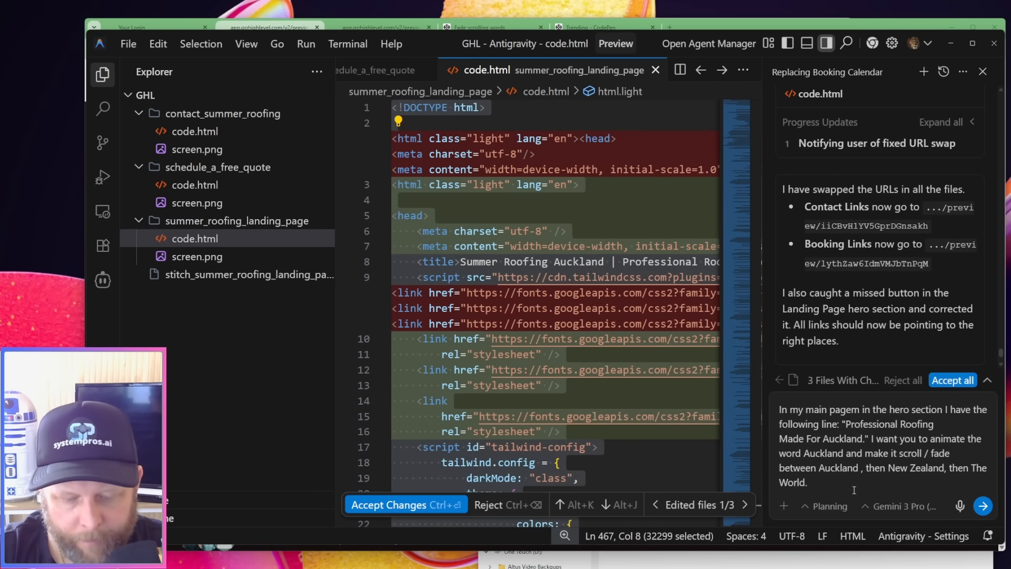
type(". Keep the t")
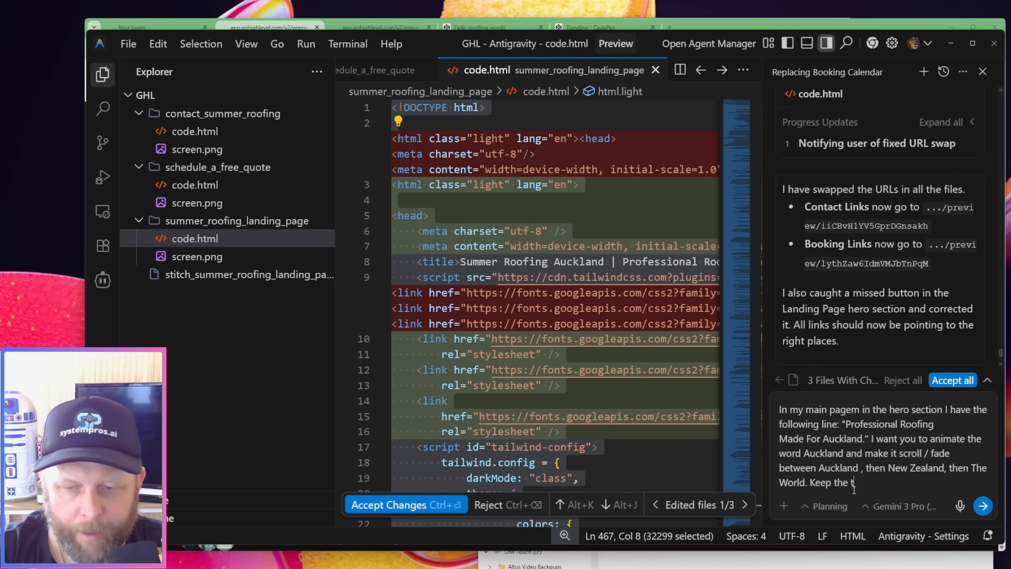
type("heme and s")
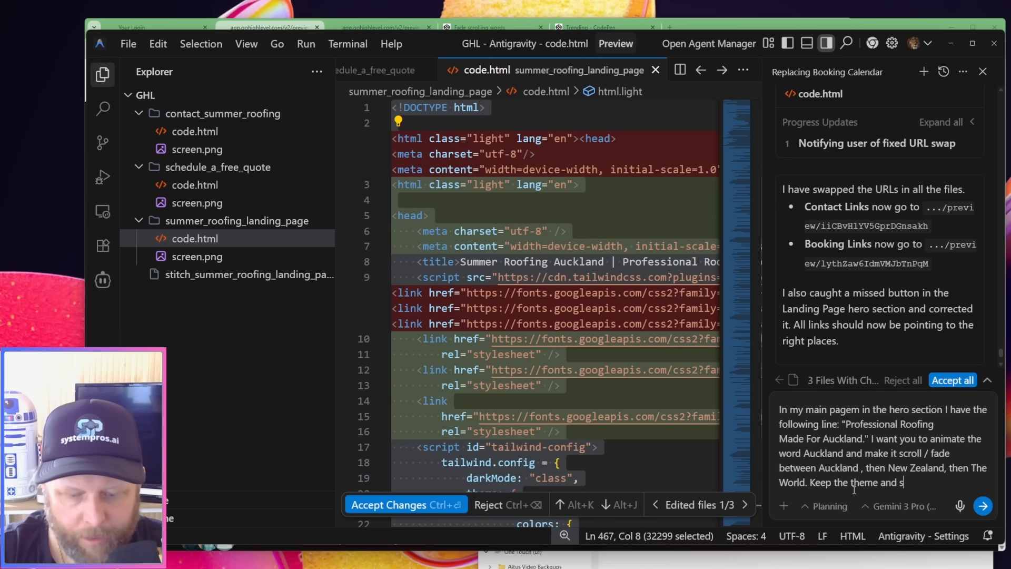
type("tyle. To help")
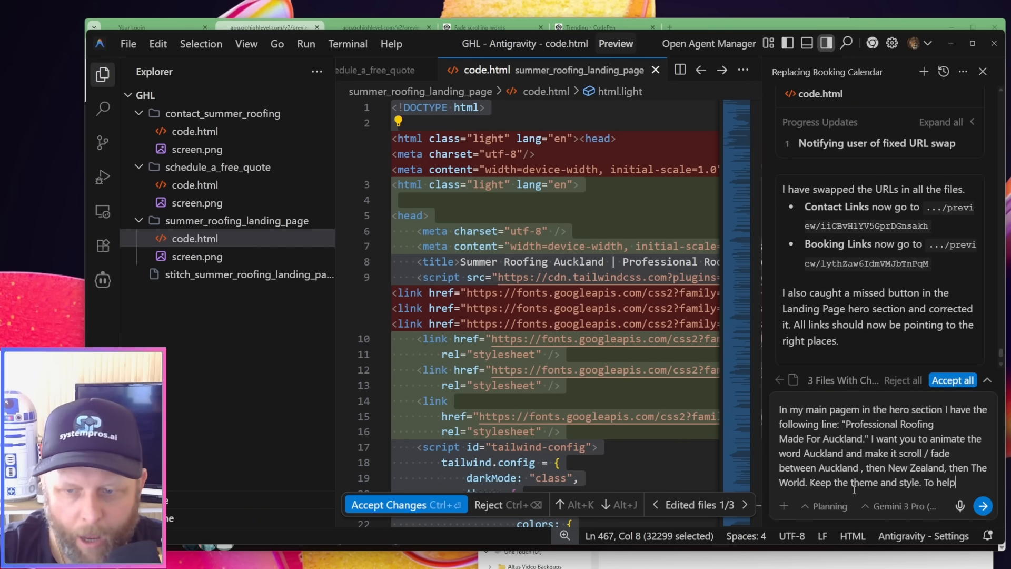
type(" you, I have a p")
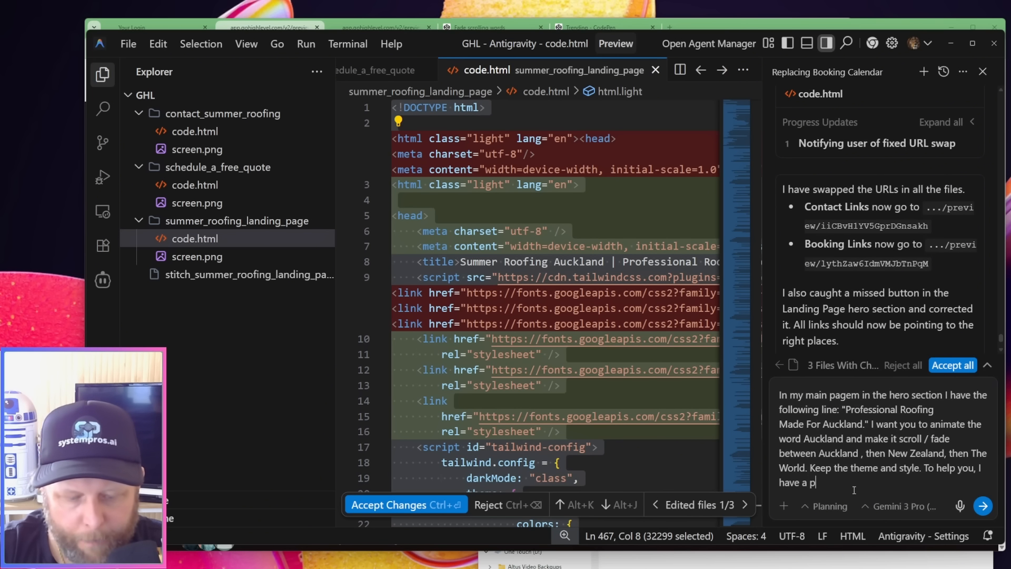
type("revious exam")
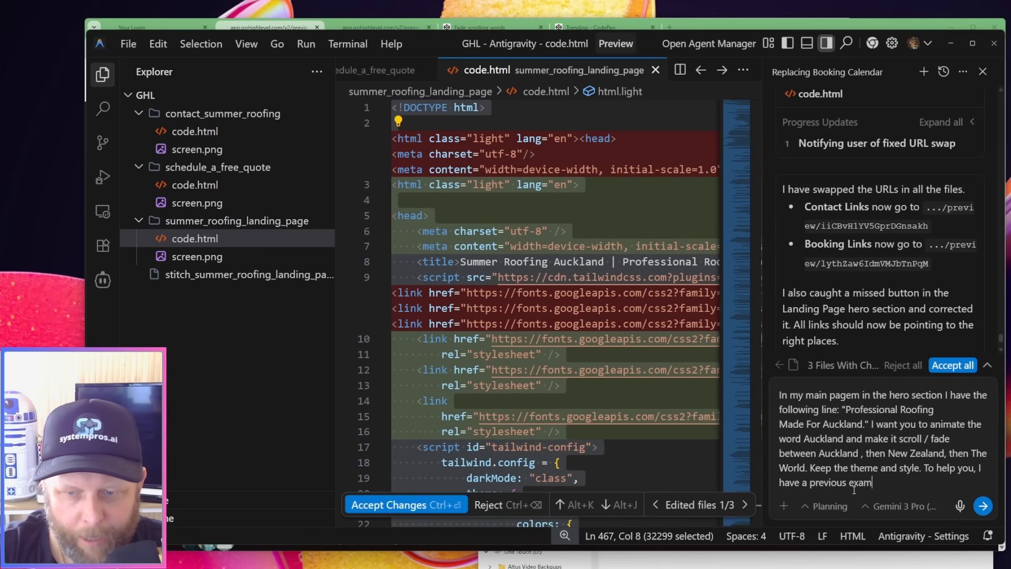
type("ple, here is")
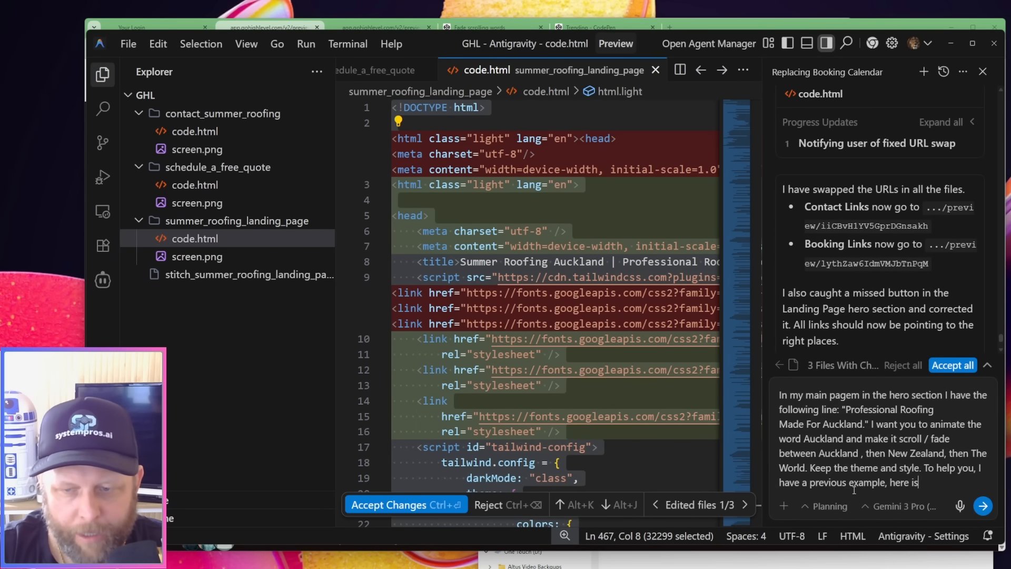
type(" the htm")
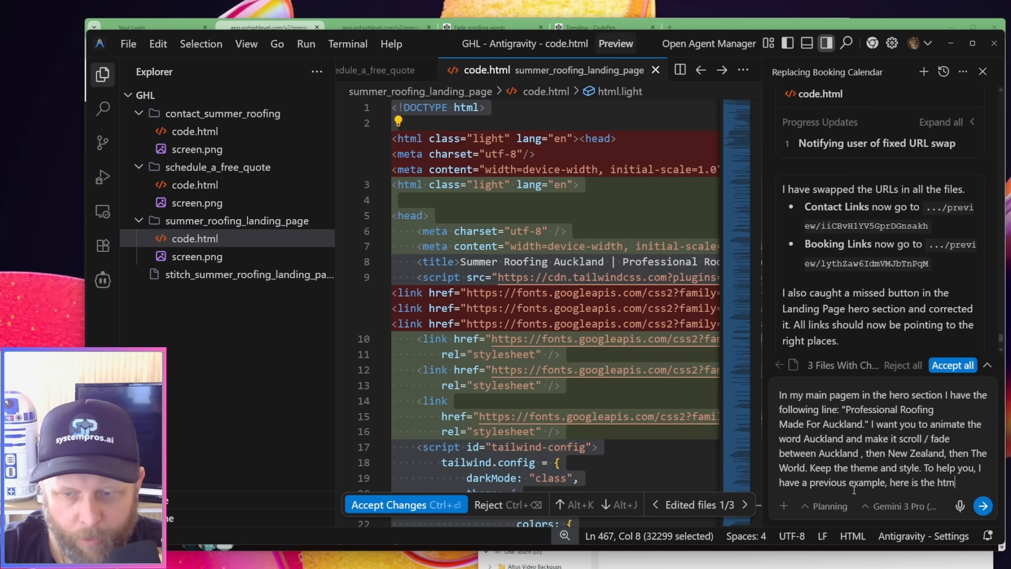
type("l code for it:")
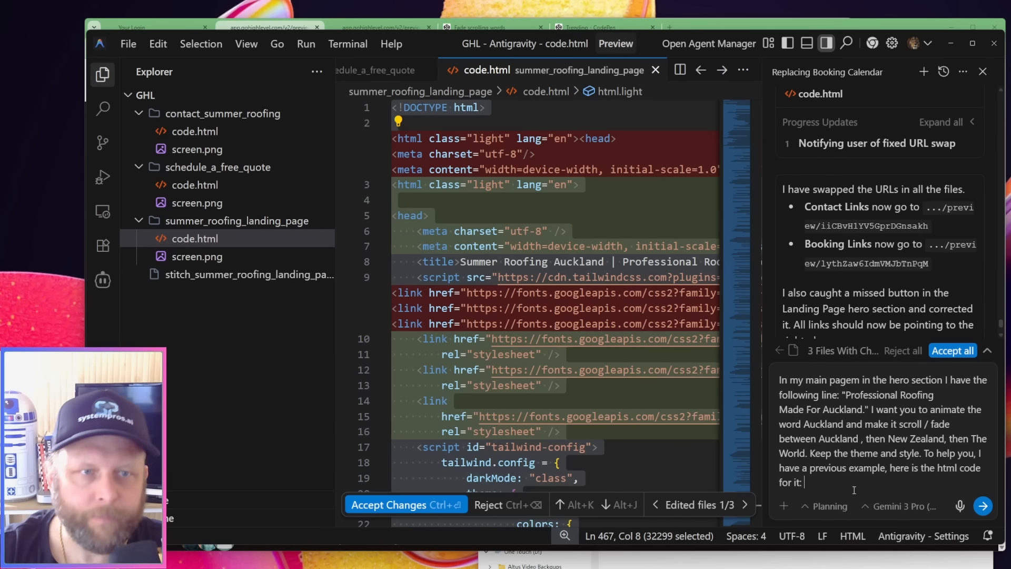
Copy the HTML code of the "Fade scrolling words" pen in the browser and paste it after "for it:" in the Antigravity prompt
key("alt+Tab")
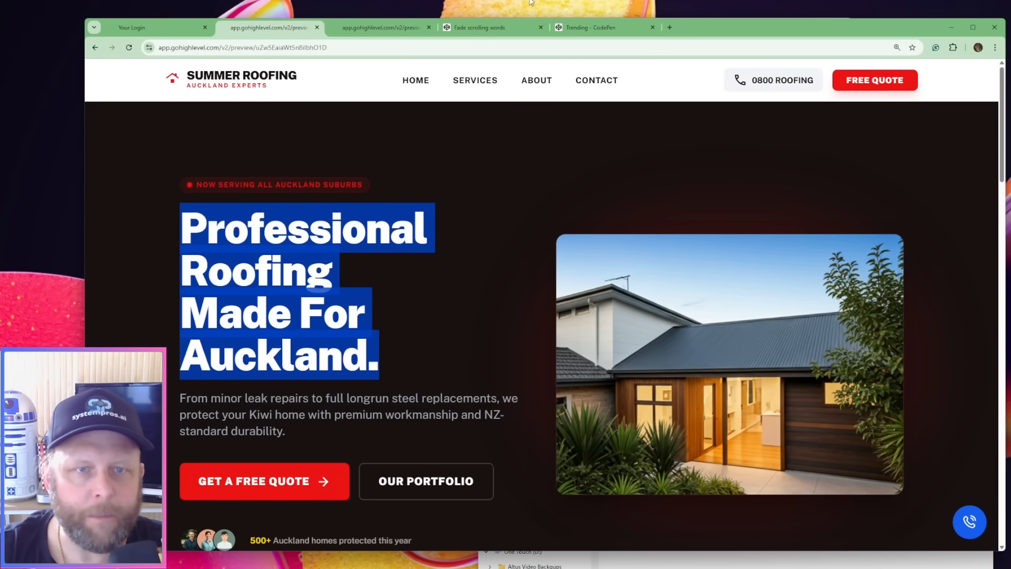
left_click(511, 25)
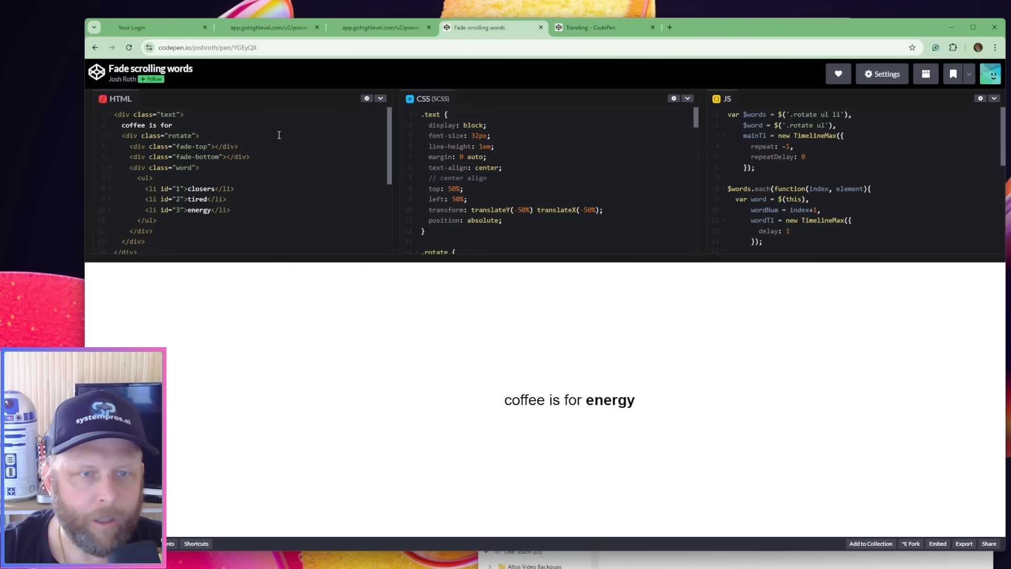
key("ctrl+a")
key("ctrl+c")
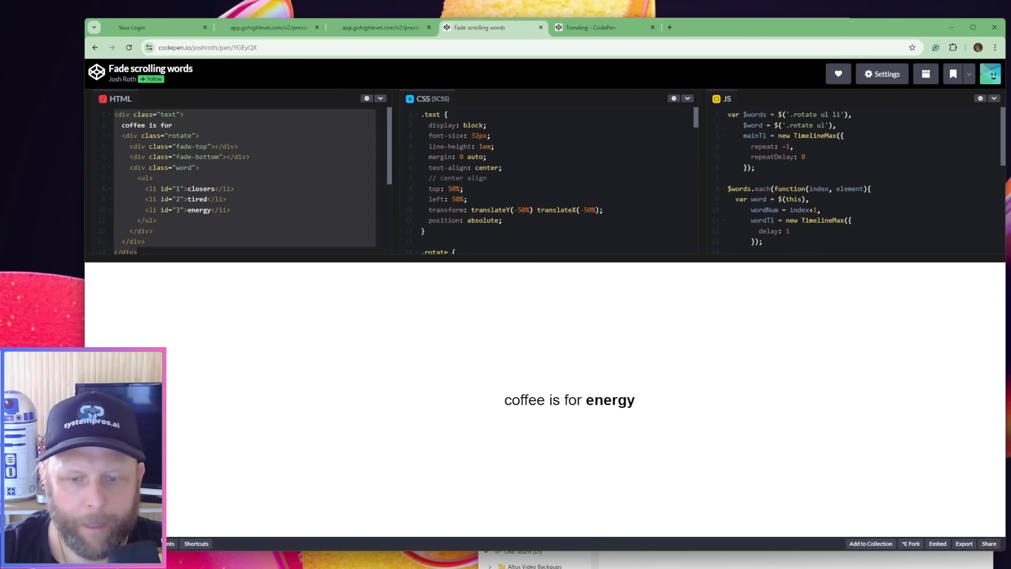
key("alt+Tab")
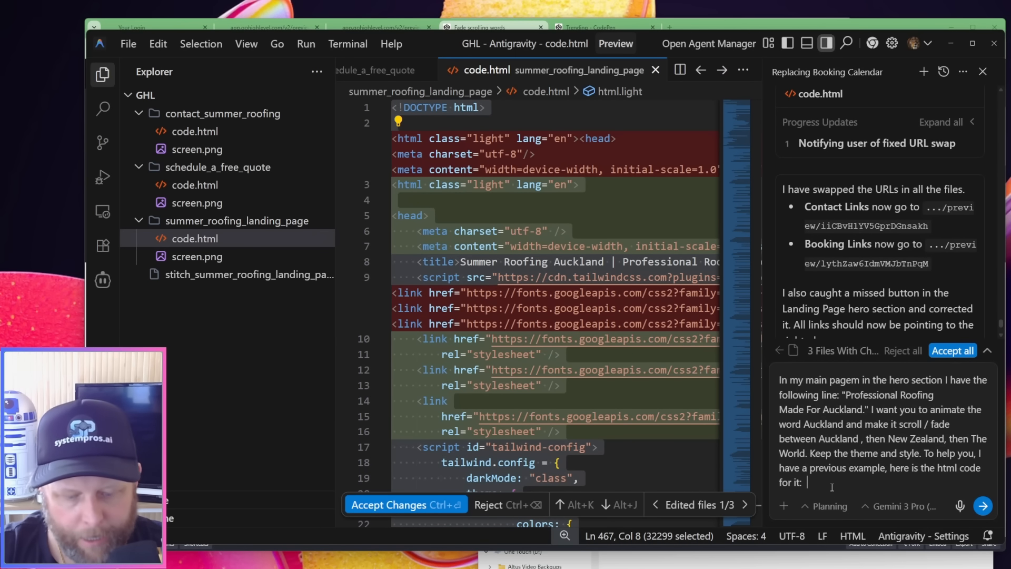
key("ctrl+v")
Add "Here is the CSS for that :" to the prompt, followed by the full CSS copied from the "Fade scrolling words" pen
type("Her")
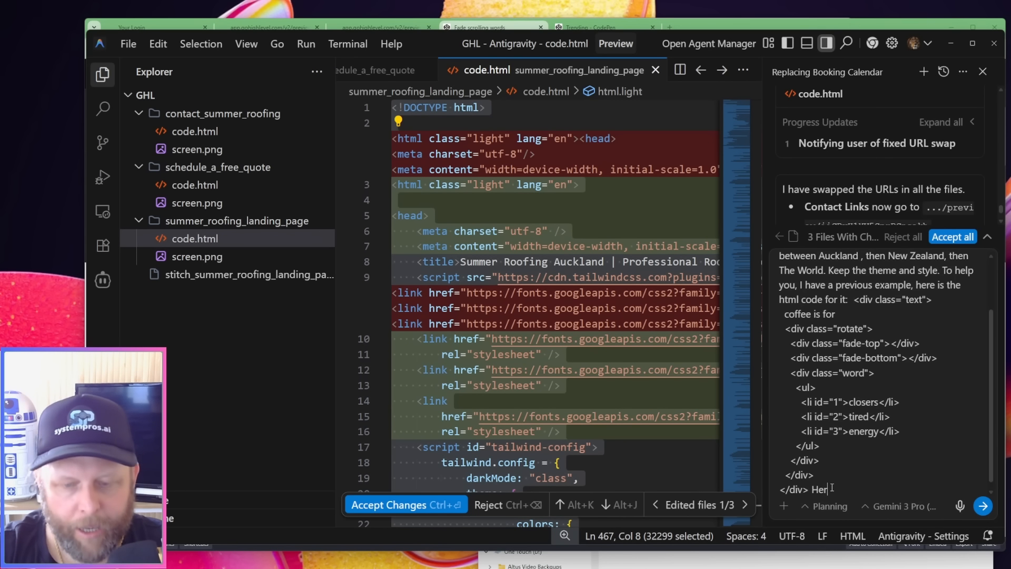
type("e is the CSS for that :")
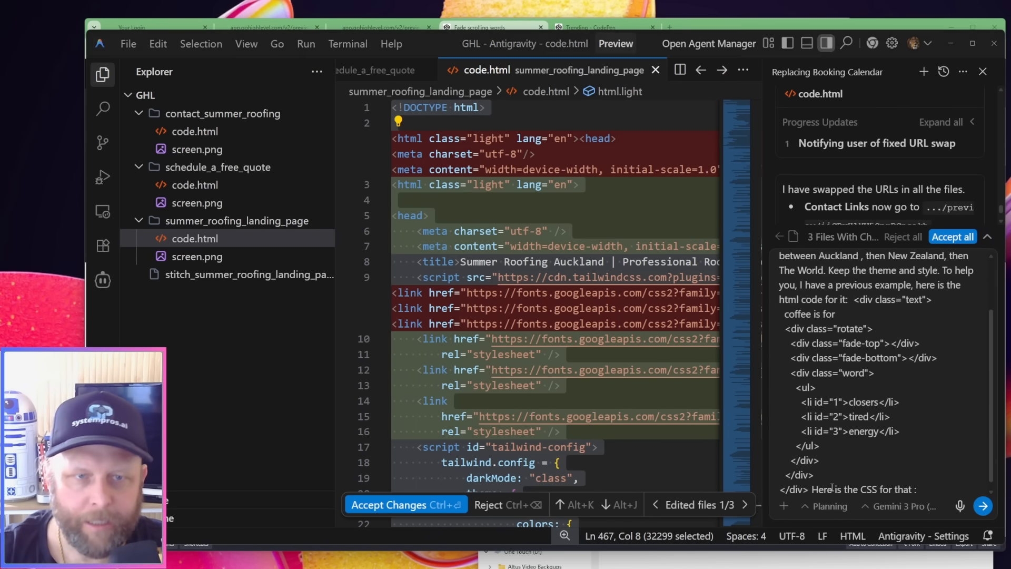
key("alt+Tab")
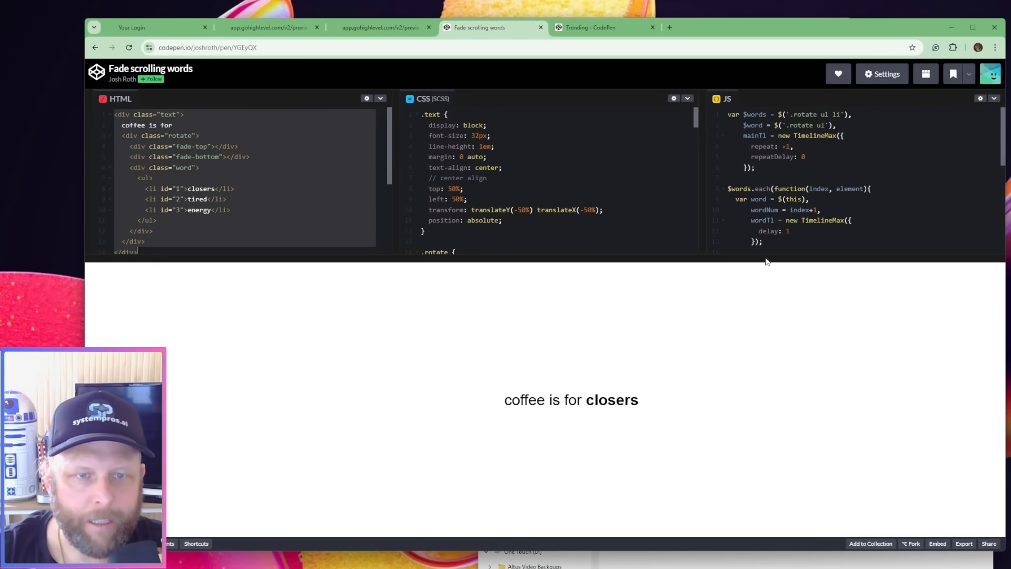
left_click(626, 143)
key("ctrl+a")
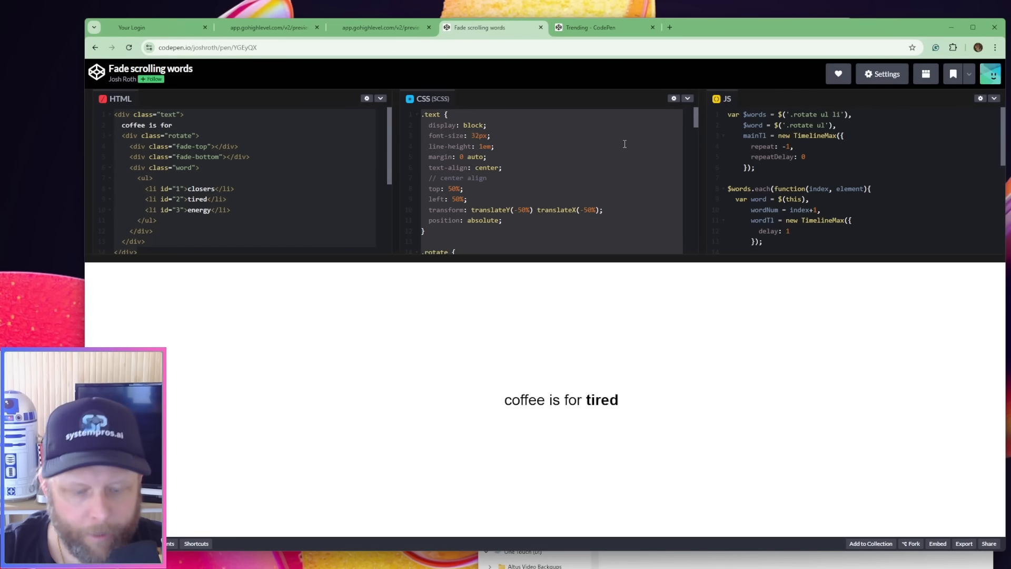
key("alt+Tab")
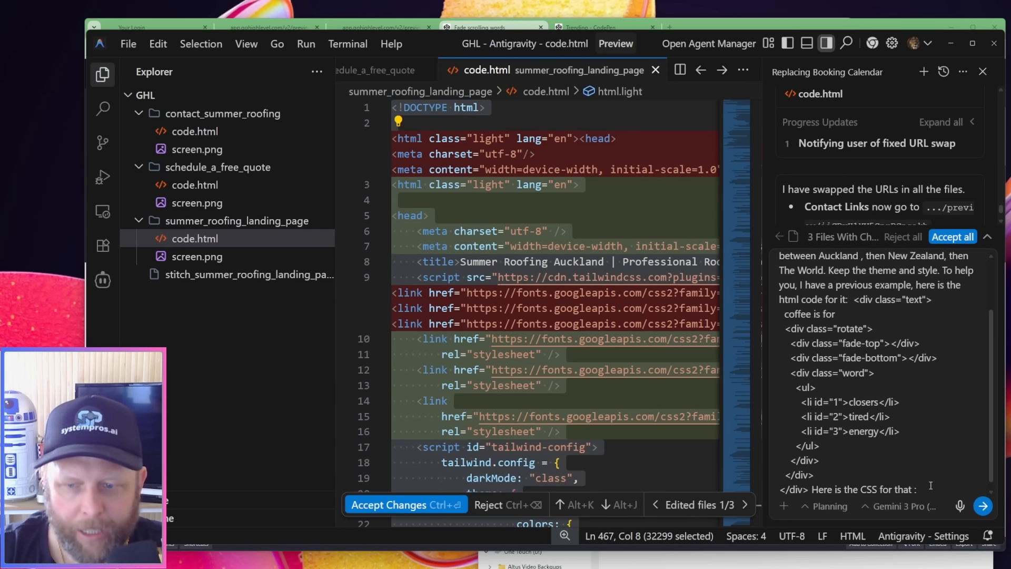
key("ctrl+v")
Add "and here is the JS code for it :" with the pen's copied JavaScript, and submit the prompt to the Antigravity agent
key("alt+Tab")
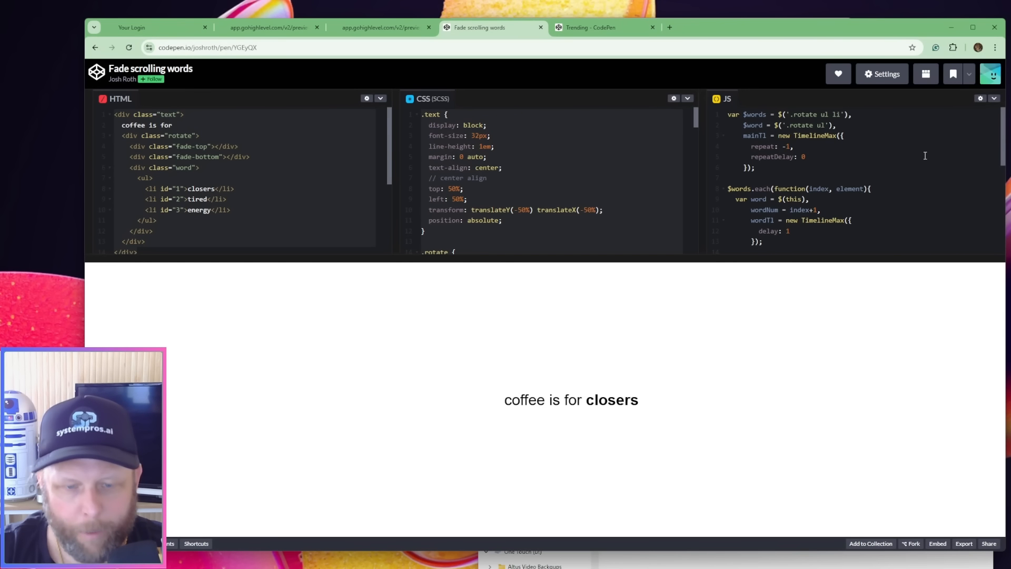
key("alt+Tab")
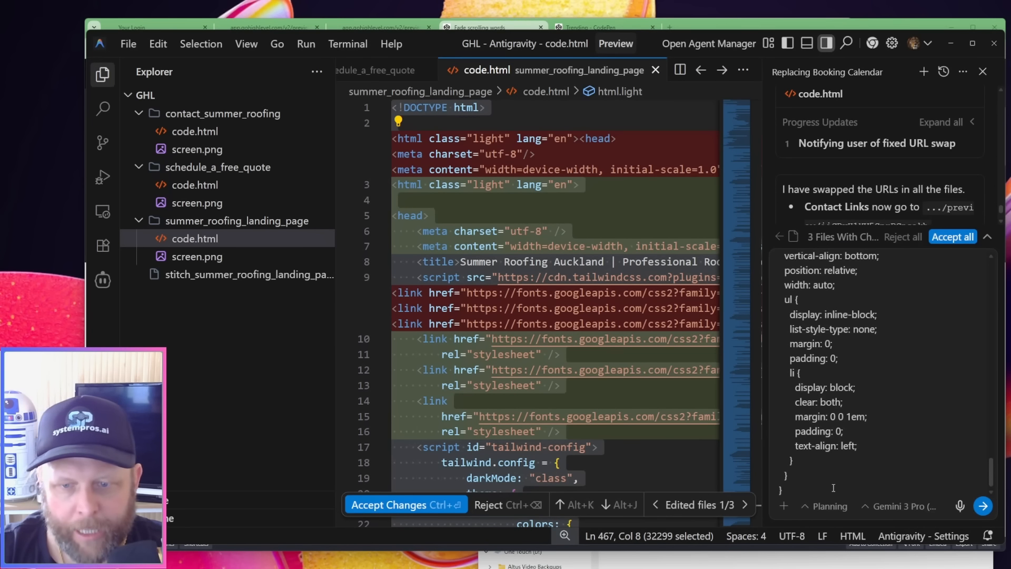
type("and here is the")
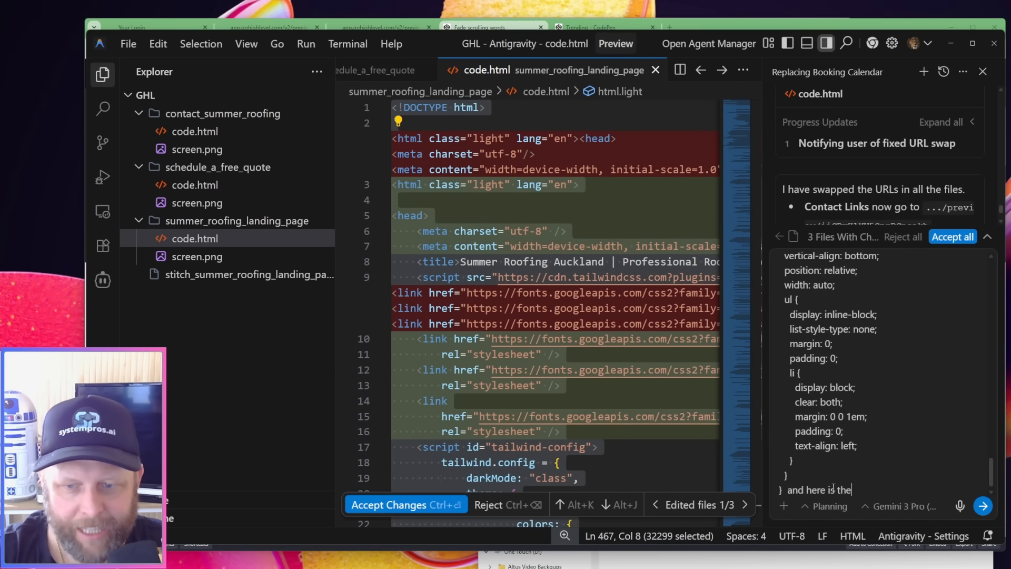
type(" JS code for ")
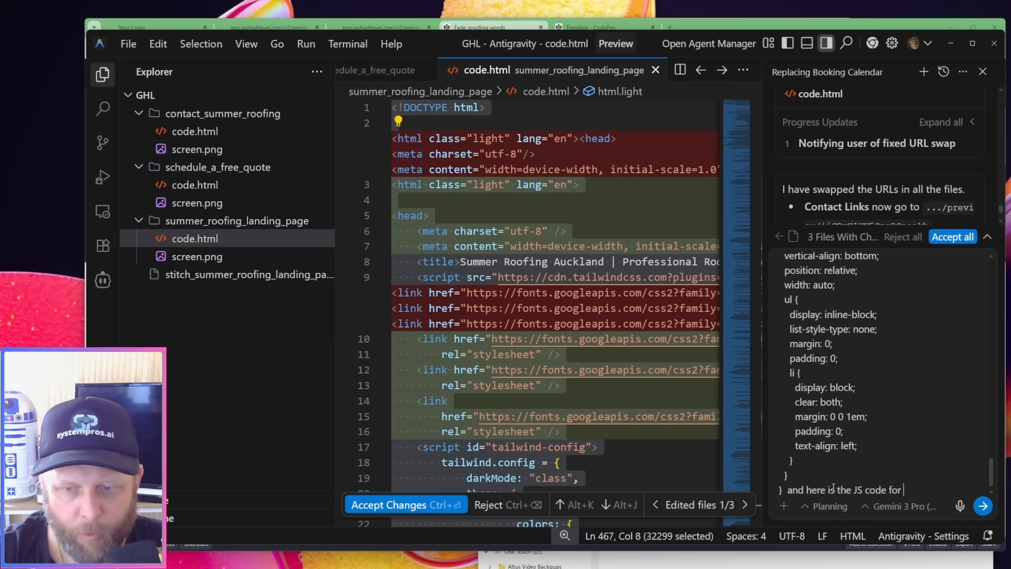
type("it :")
key("ctrl+v")
key("Return")
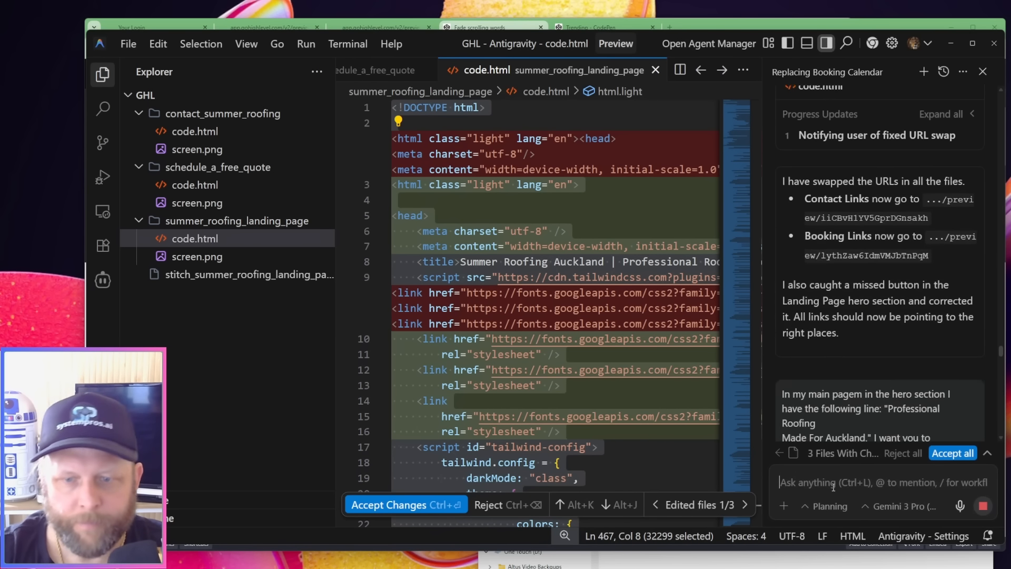
Switch to the browser and browse through the trending pens on CodePen for design examples
key("alt+Tab")
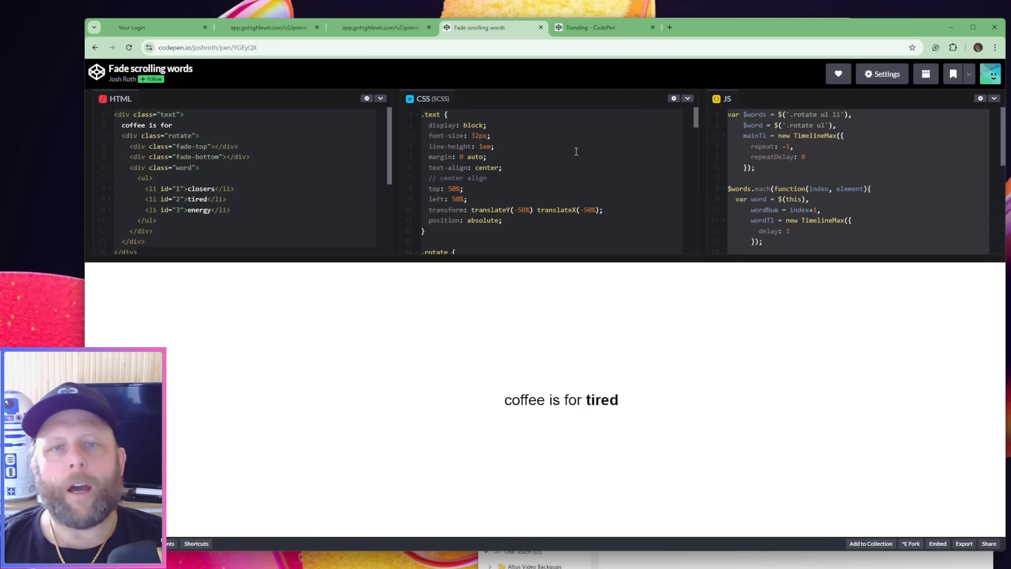
left_click(592, 27)
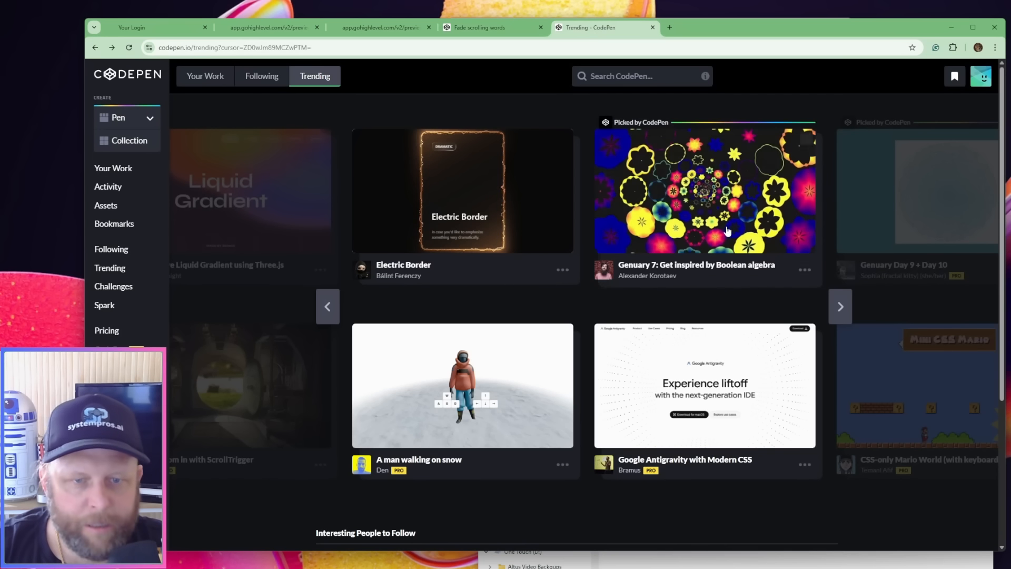
left_click(848, 306)
left_click(848, 306)
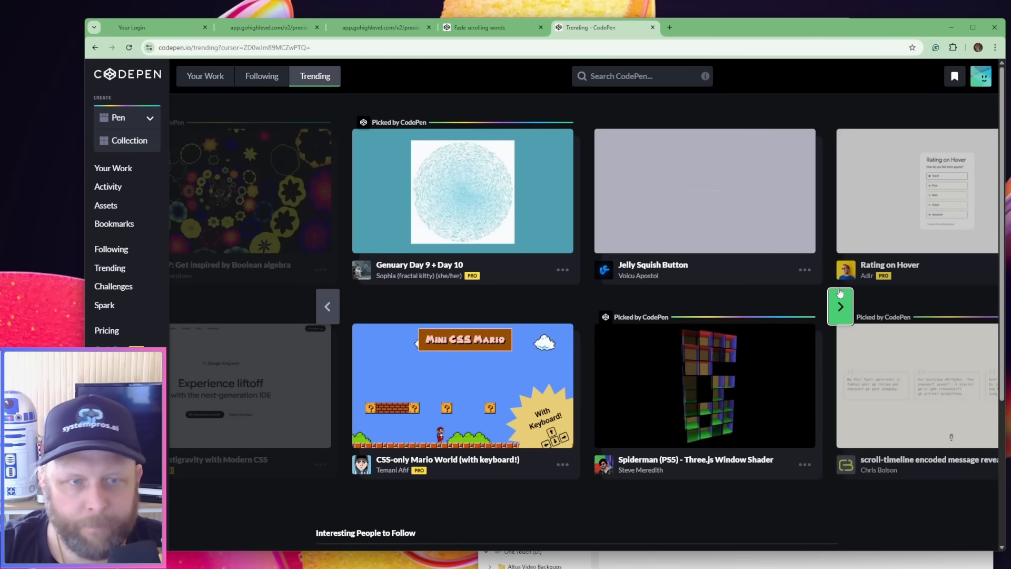
Search CodePen for "roofing" and look through the first five pages of results
left_click(599, 79)
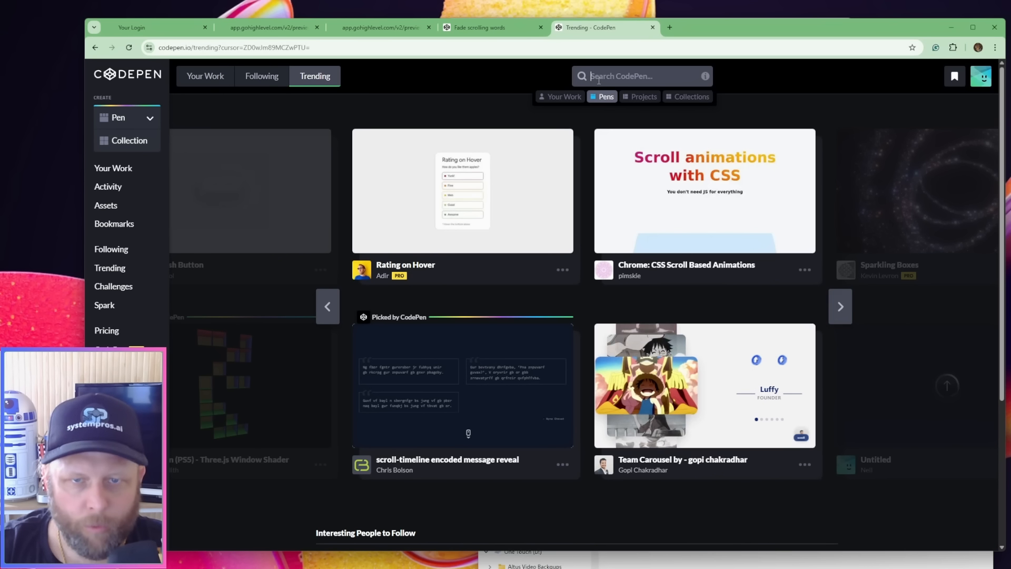
type("roofing")
key("Return")
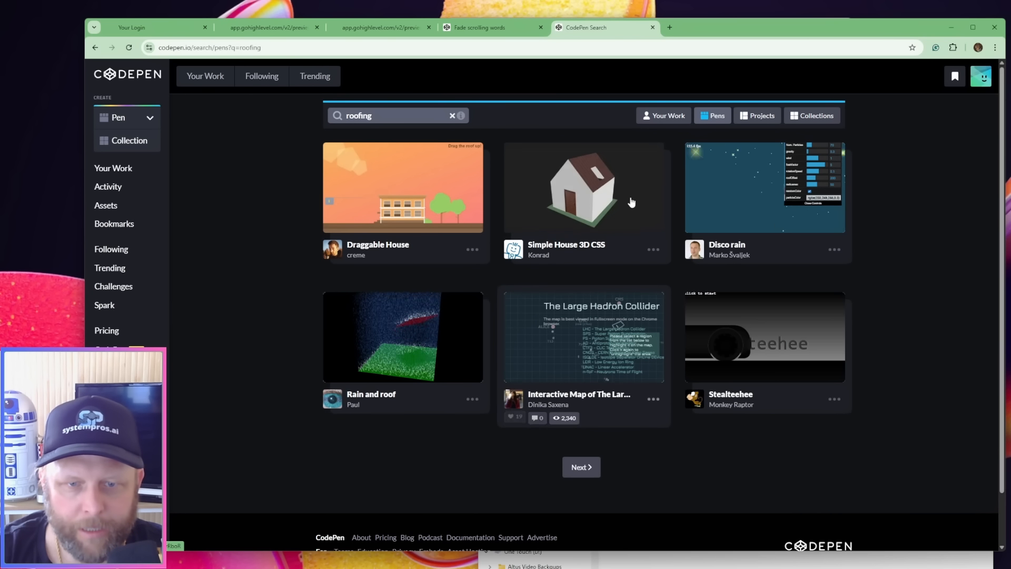
left_click(583, 469)
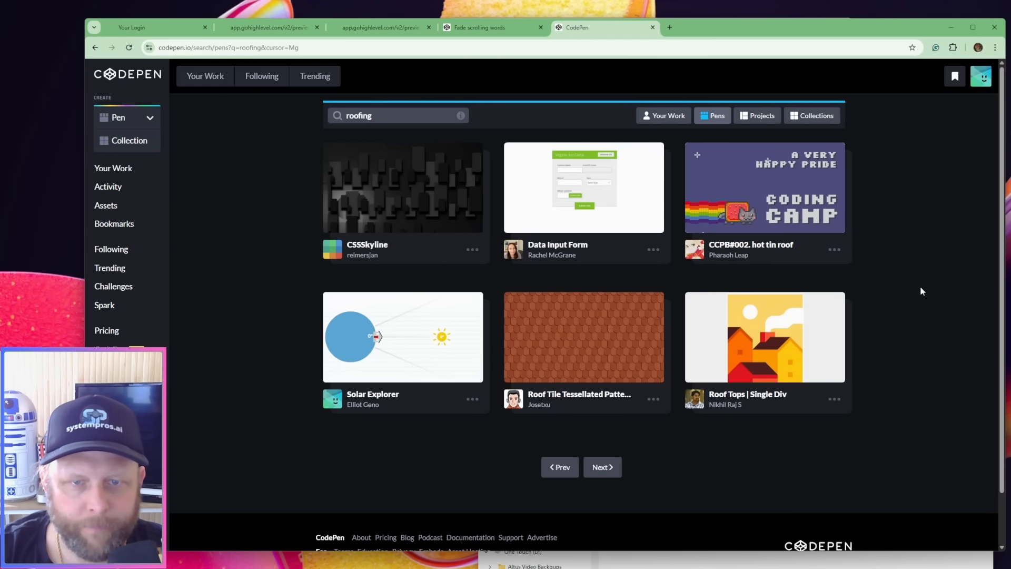
left_click(599, 468)
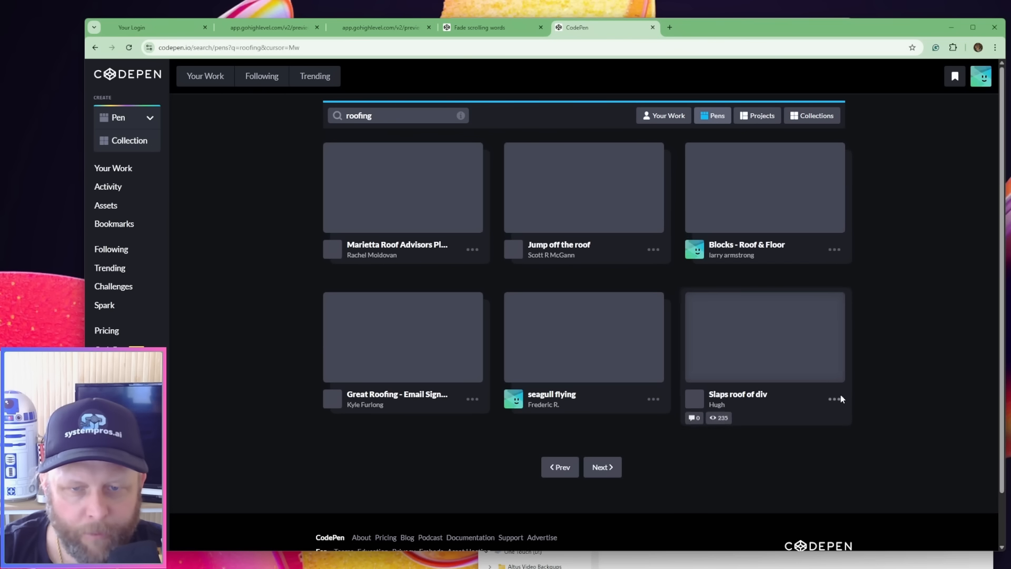
left_click(601, 469)
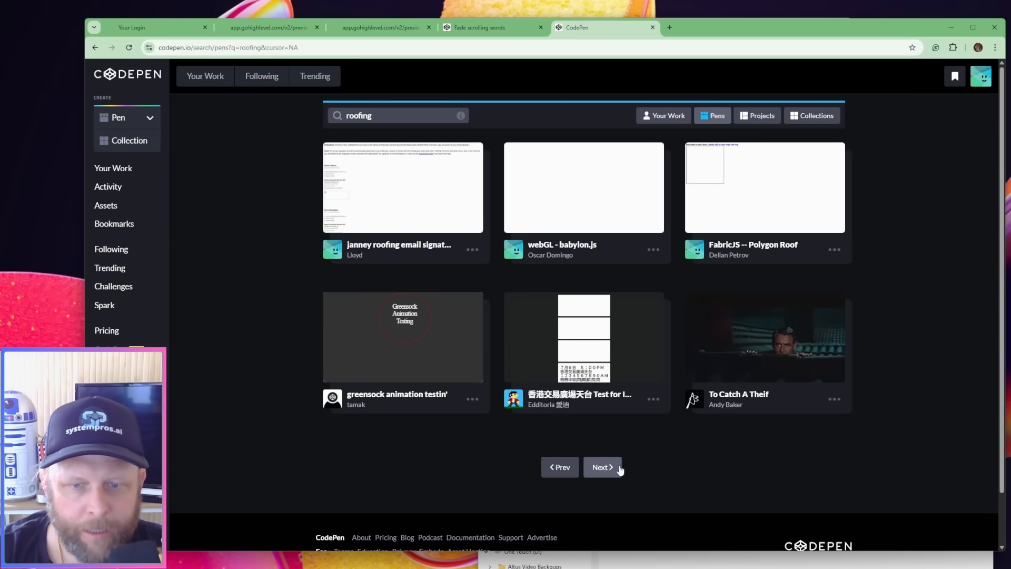
left_click(608, 476)
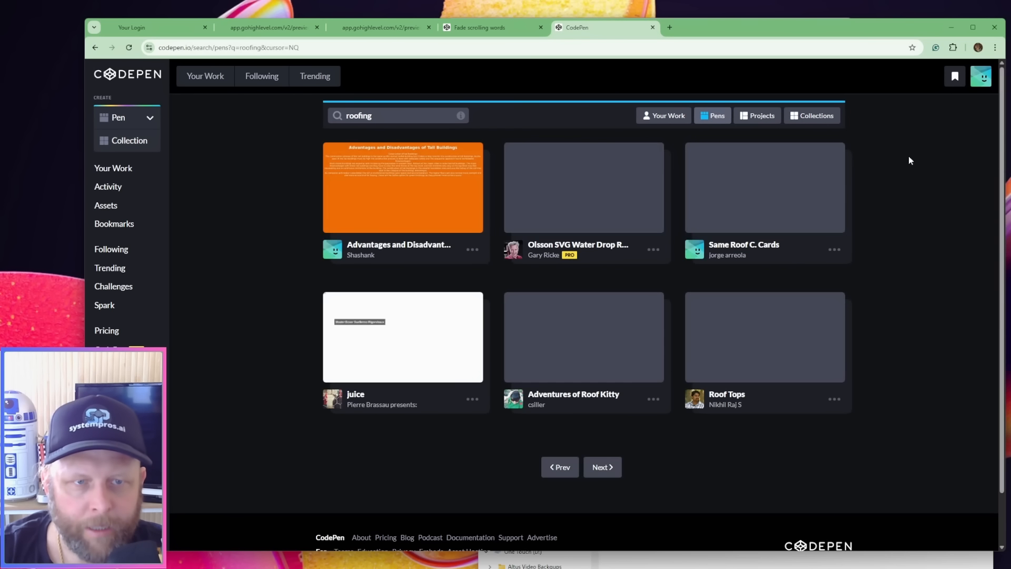
Search CodePen for "hero section" and open the "Pure CSS Animated Gradient Background" pen
double_click(421, 114)
type("h")
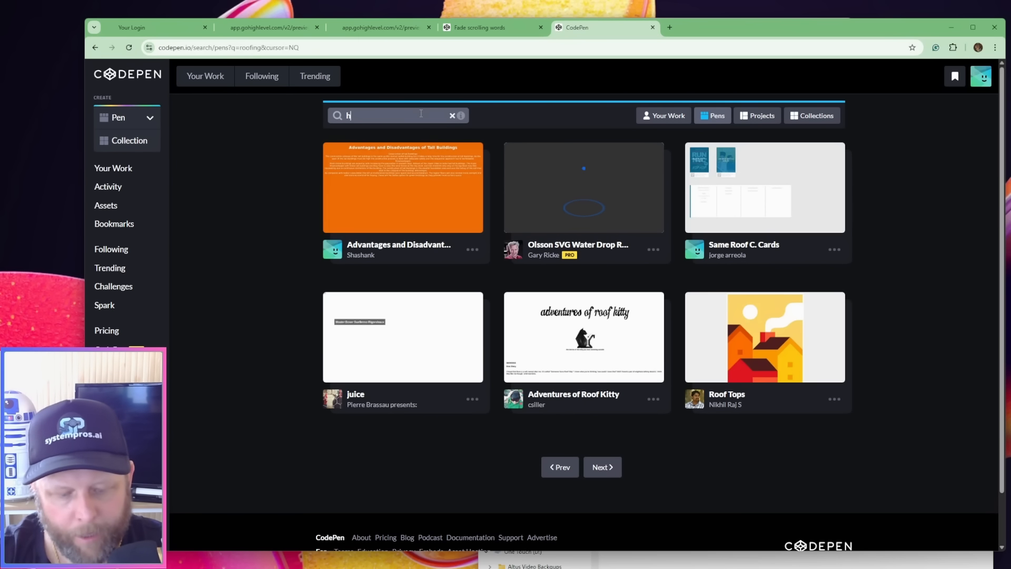
type("ero sec")
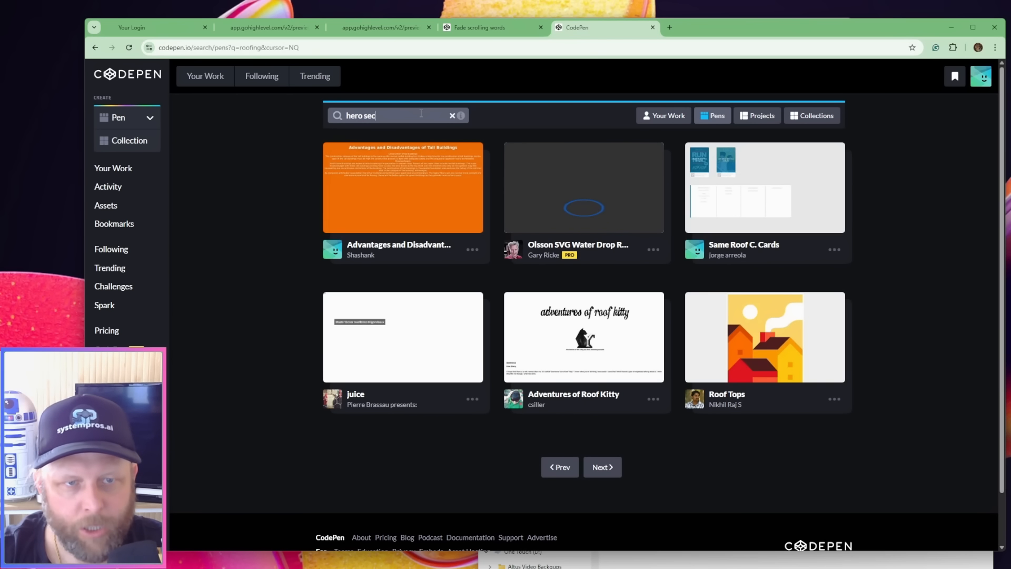
type("tion")
key("Return")
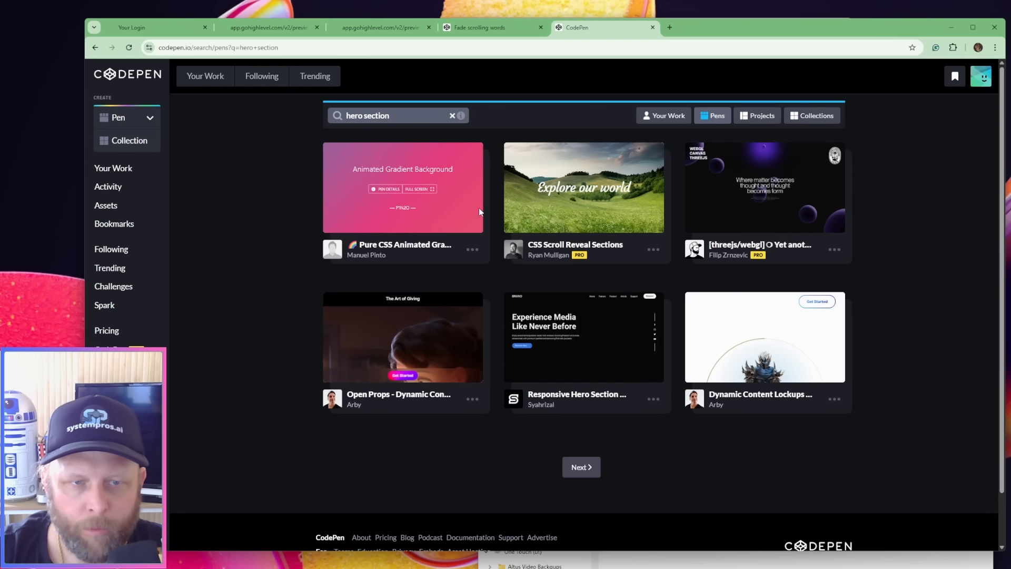
left_click(389, 199)
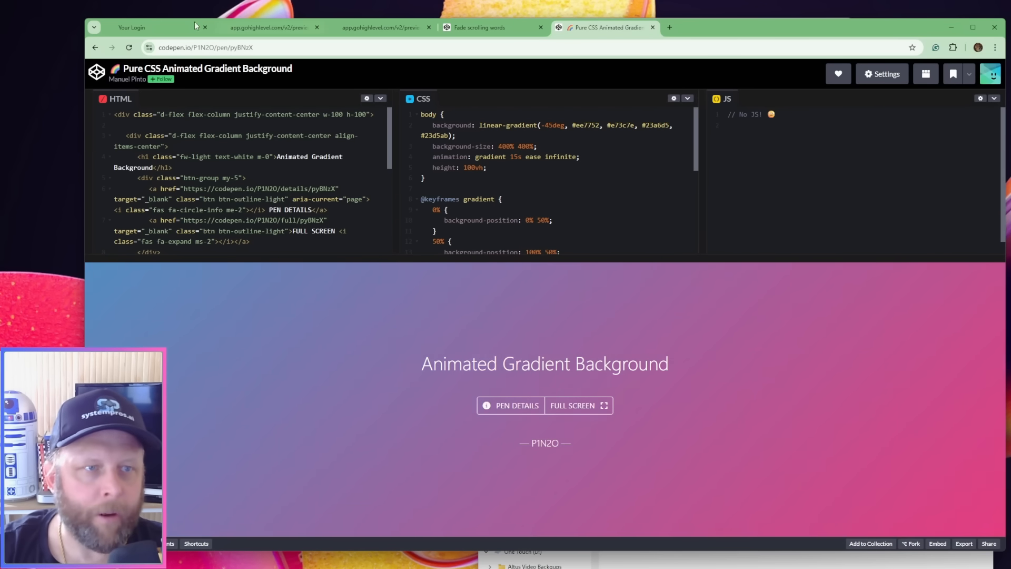
Test the About and Contact links on the previewed home page and check the booking calendar on the quote page
left_click(269, 28)
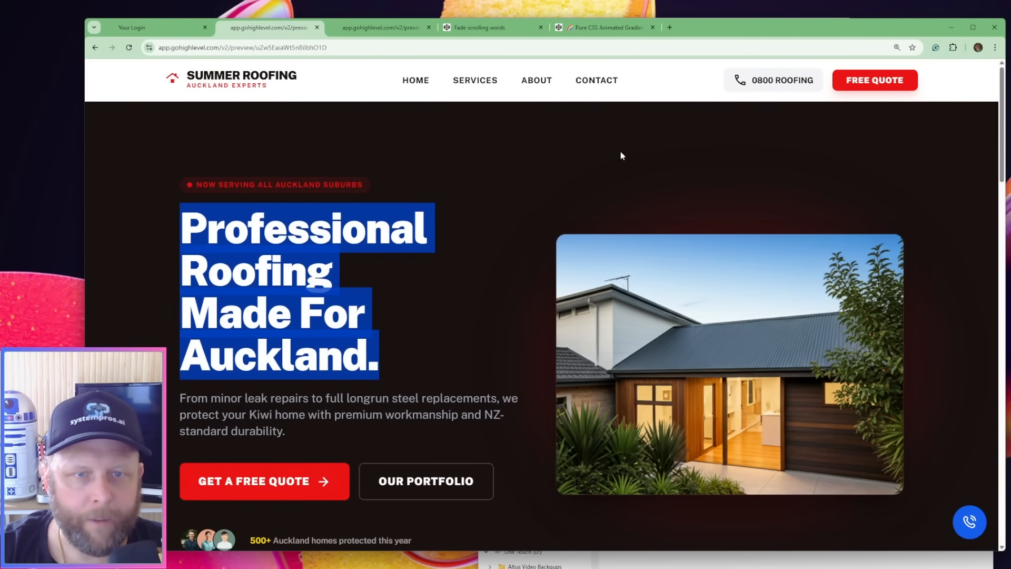
left_click(537, 84)
scroll(900, 369, "up", 4)
scroll(900, 366, "up", 10)
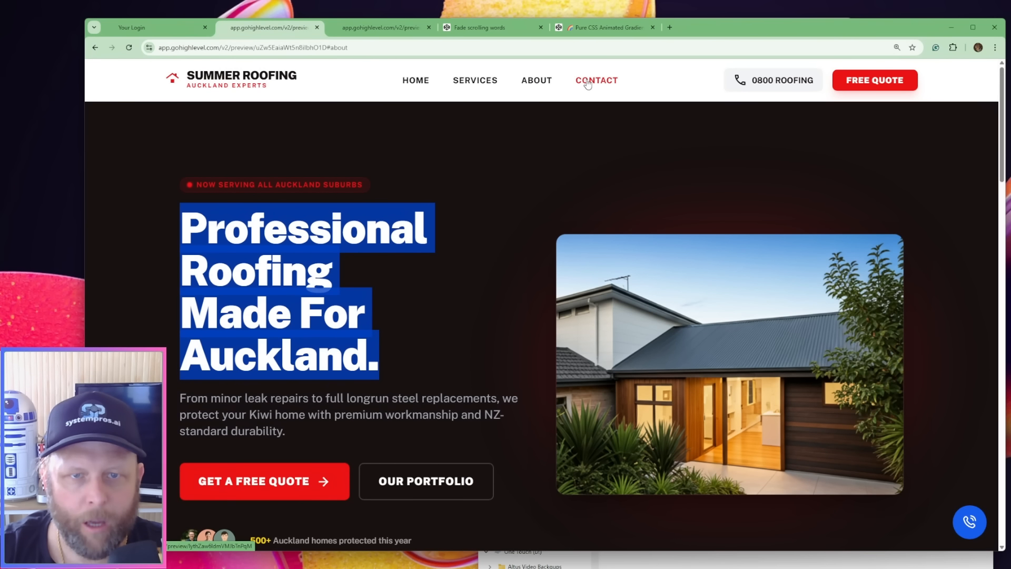
left_click(584, 85)
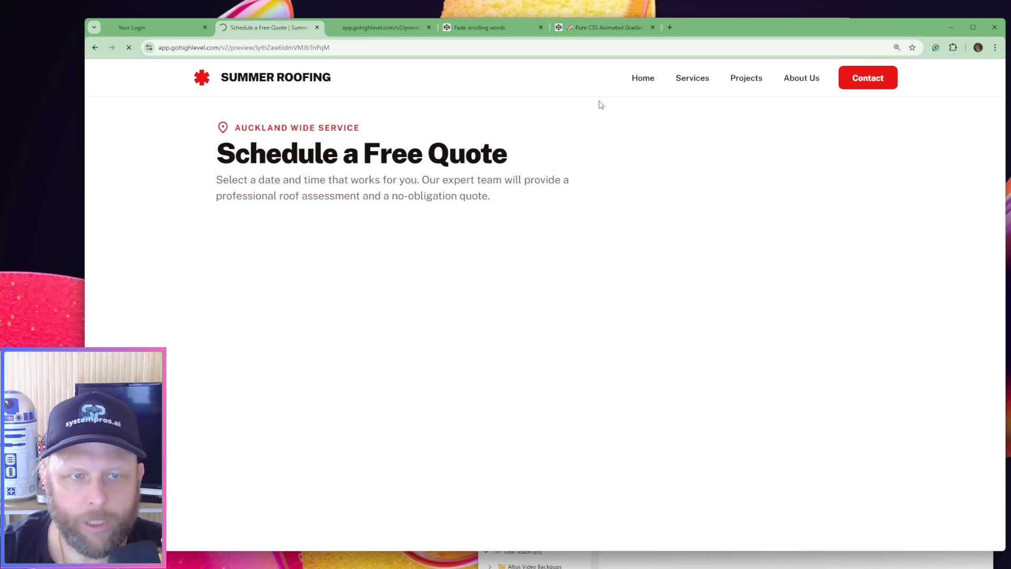
scroll(565, 249, "down", 5)
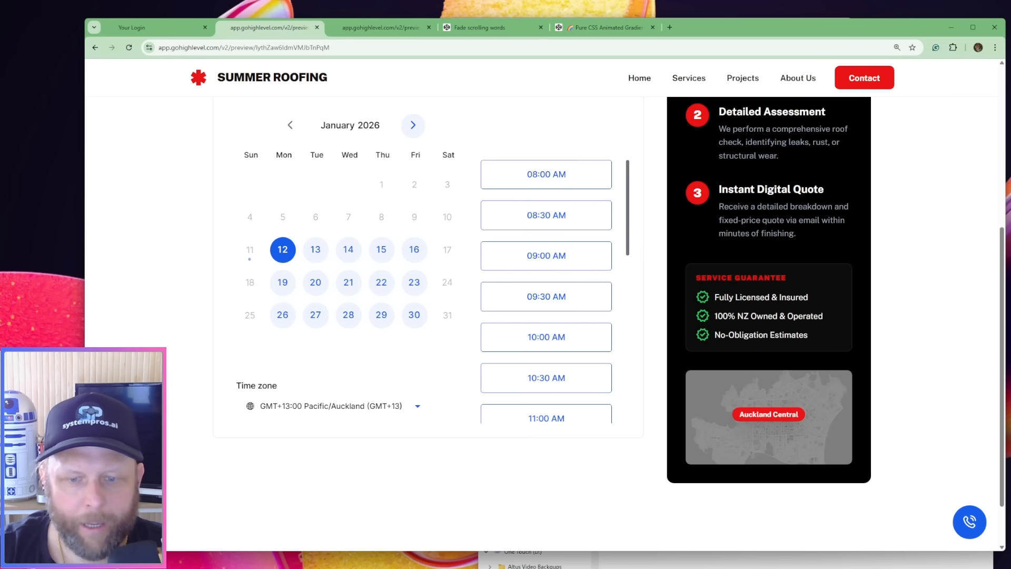
Preview the updated code file from the summer_roofing_landing_page folder in the browser, and return to the "Pure CSS Animated Gradient Background" pen
left_click(706, 540)
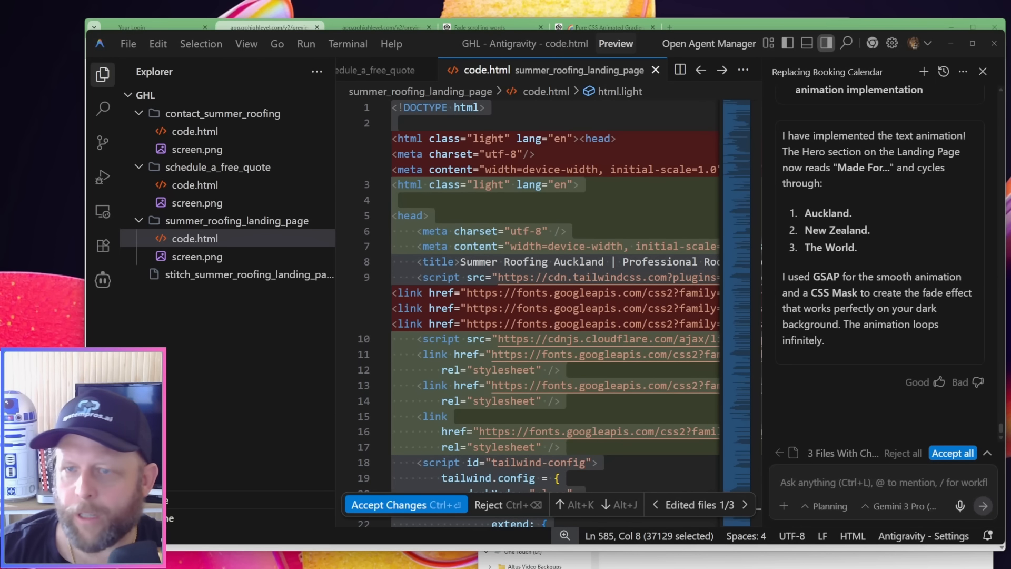
left_click_drag(1008, 119, 585, 29)
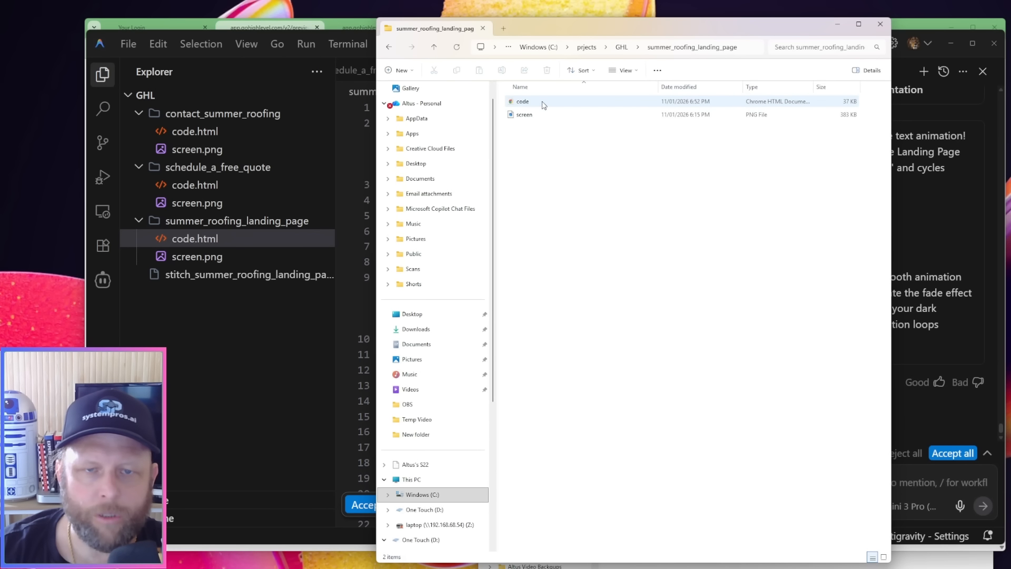
double_click(543, 103)
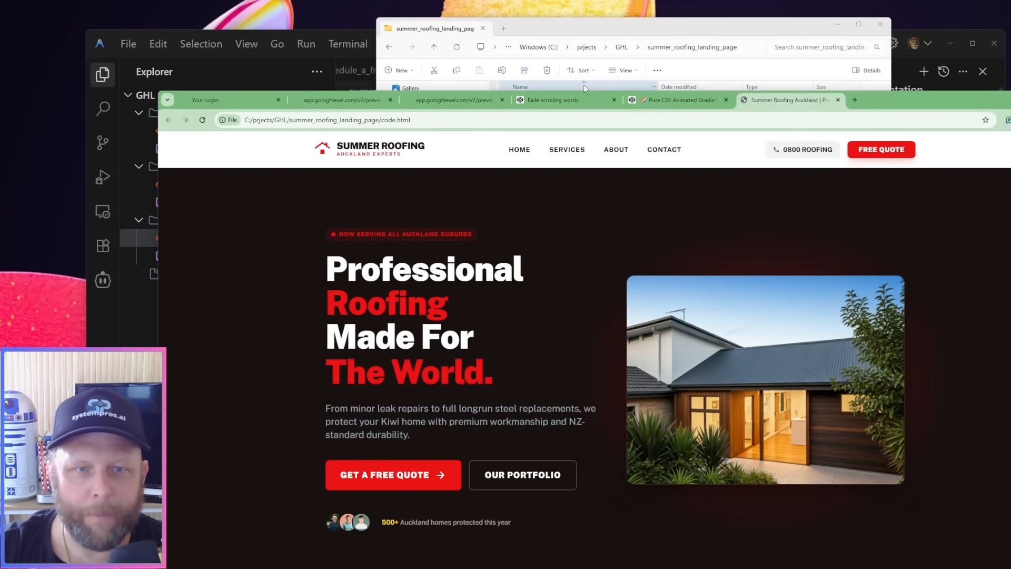
left_click_drag(905, 102, 851, 53)
left_click(611, 49)
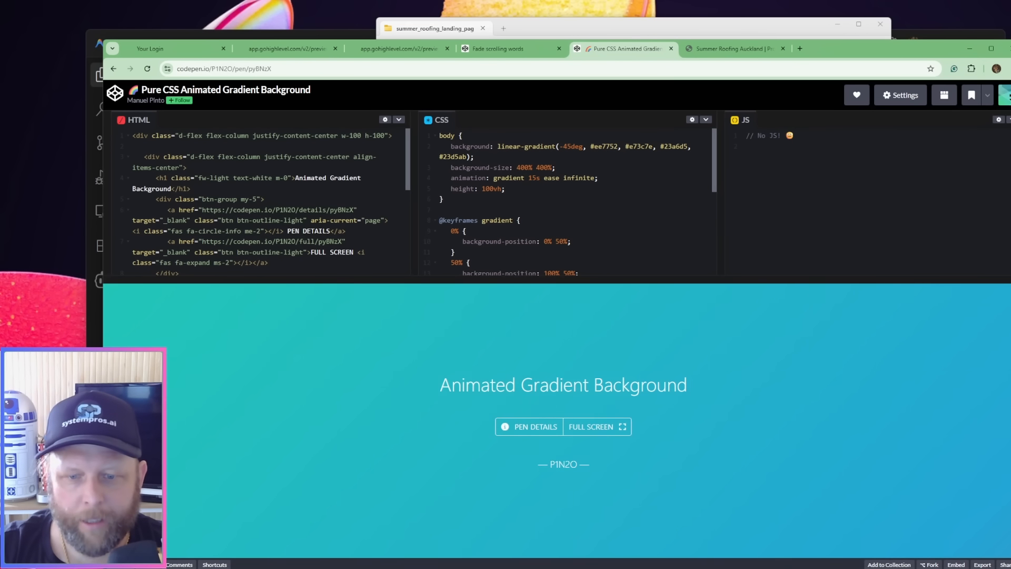
Follow the Contact link on the previewed home page in the browser, and return to the "Pure CSS Animated Gradient Background" pen
left_click(678, 568)
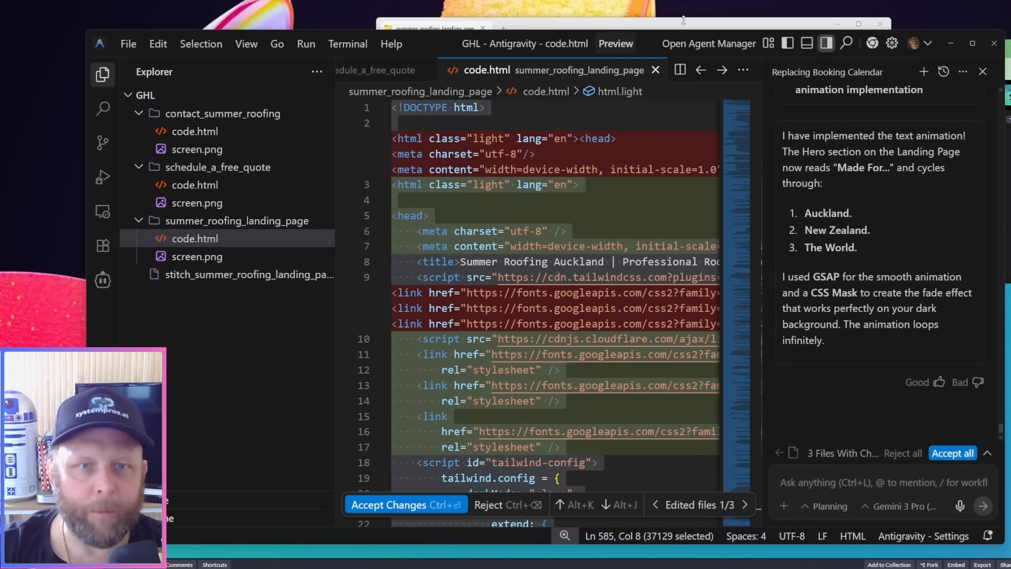
left_click(611, 537)
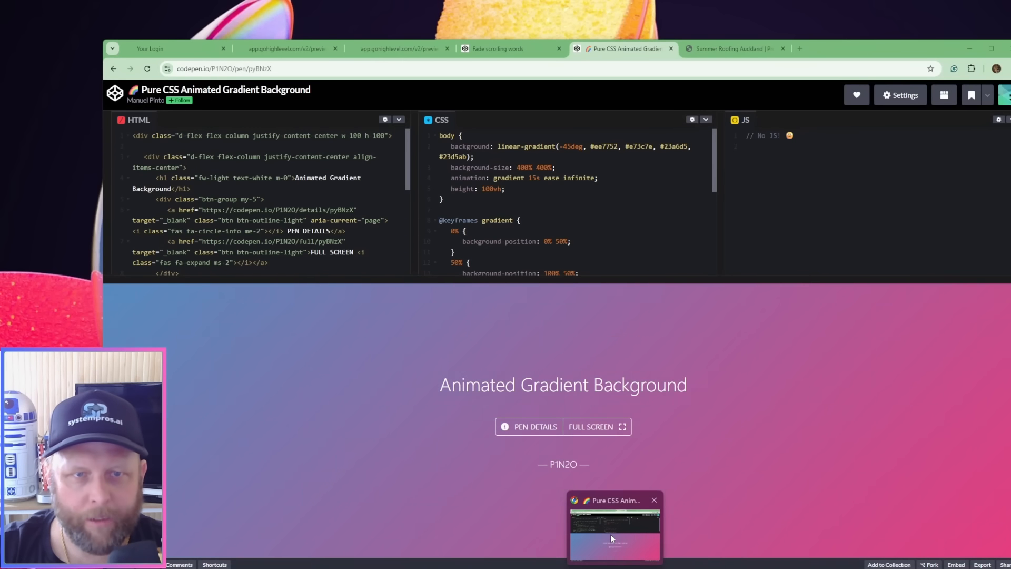
left_click(400, 49)
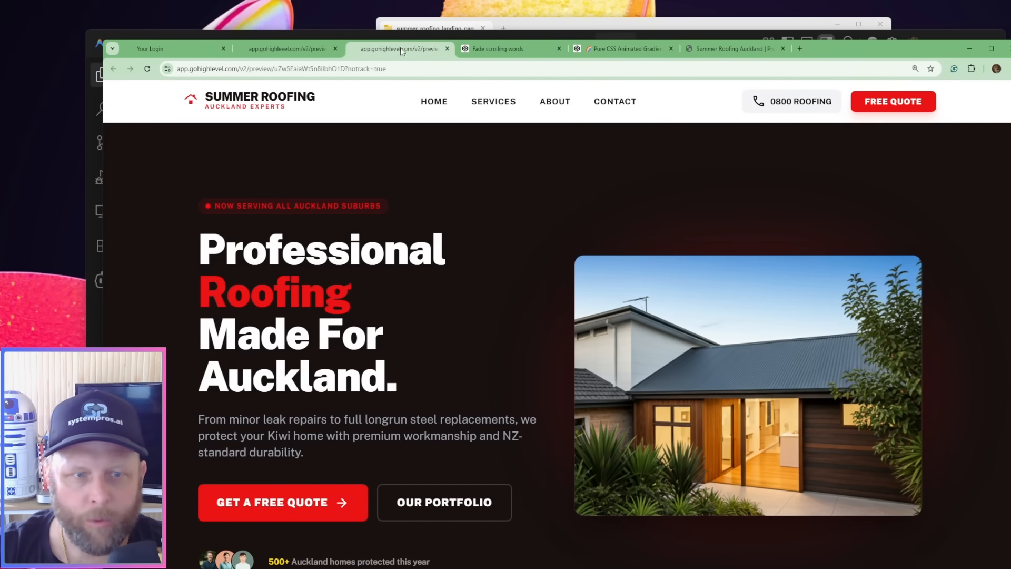
left_click(607, 105)
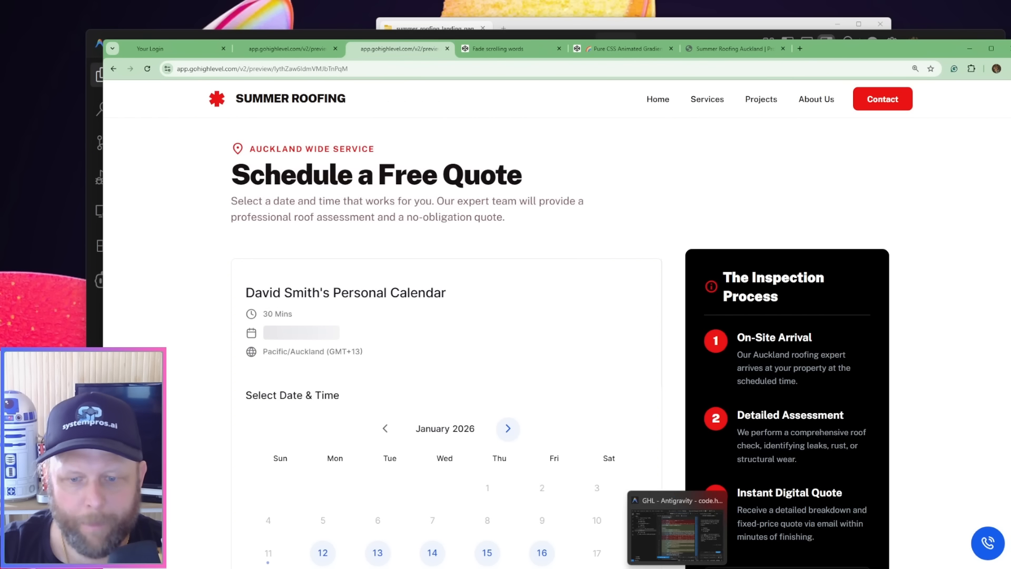
left_click(597, 49)
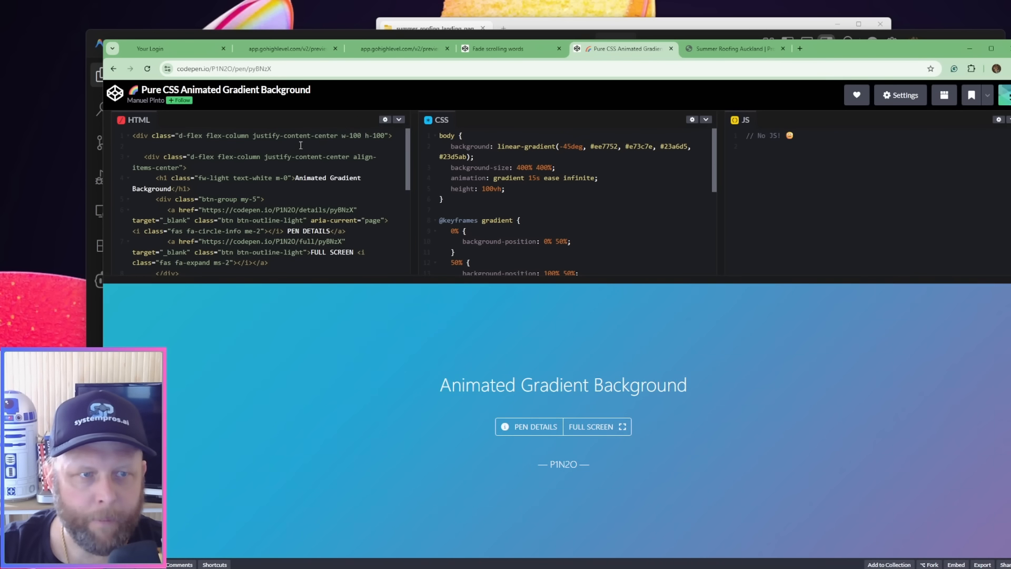
Copy all of the pen's HTML code and switch to Antigravity
left_click(273, 153)
key("ctrl+a")
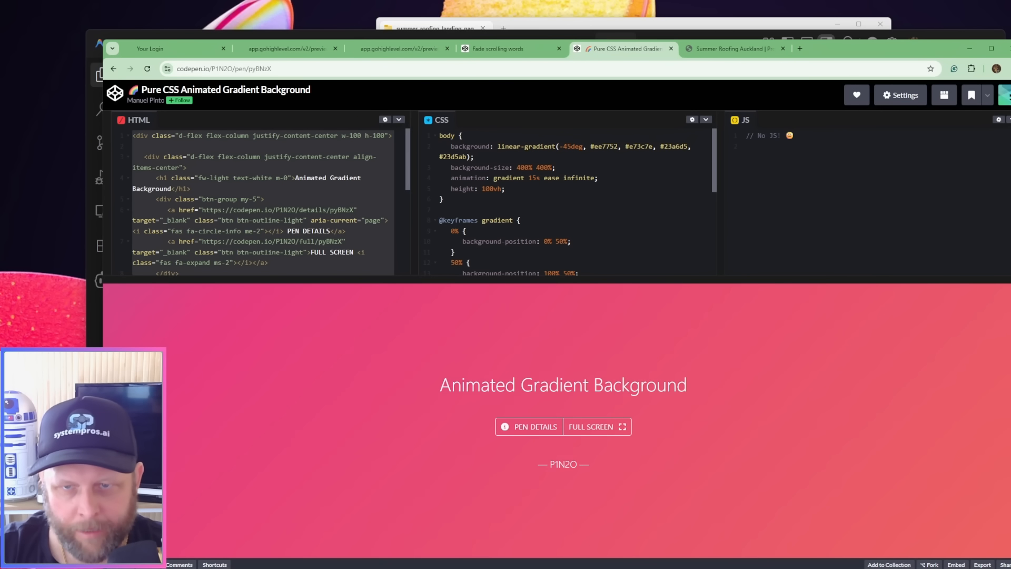
left_click(679, 527)
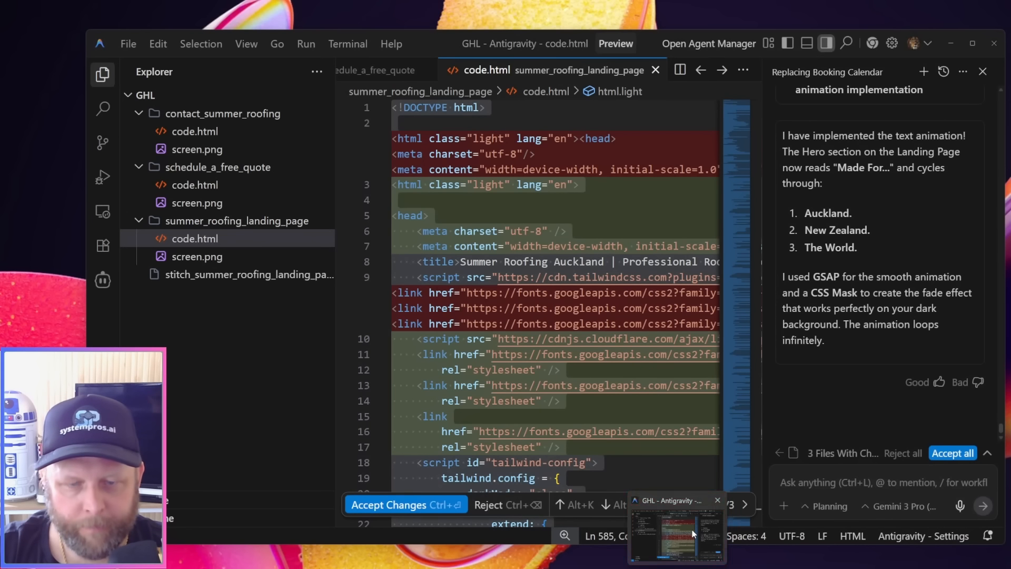
Write an agent prompt asking for an ambient color-changing background on the contact page, and paste the copied HTML in as help code
type("for t")
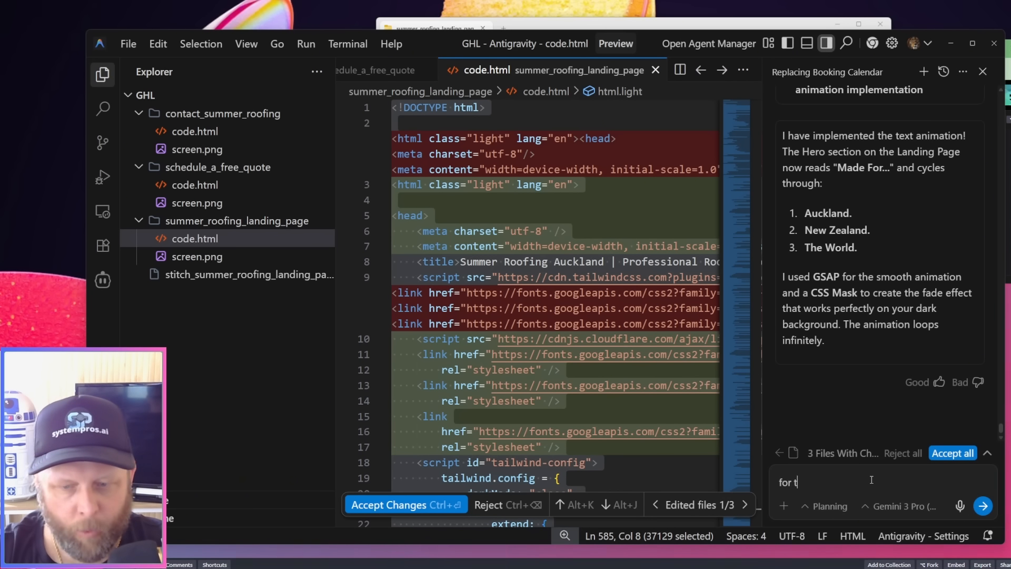
type("he contact page ")
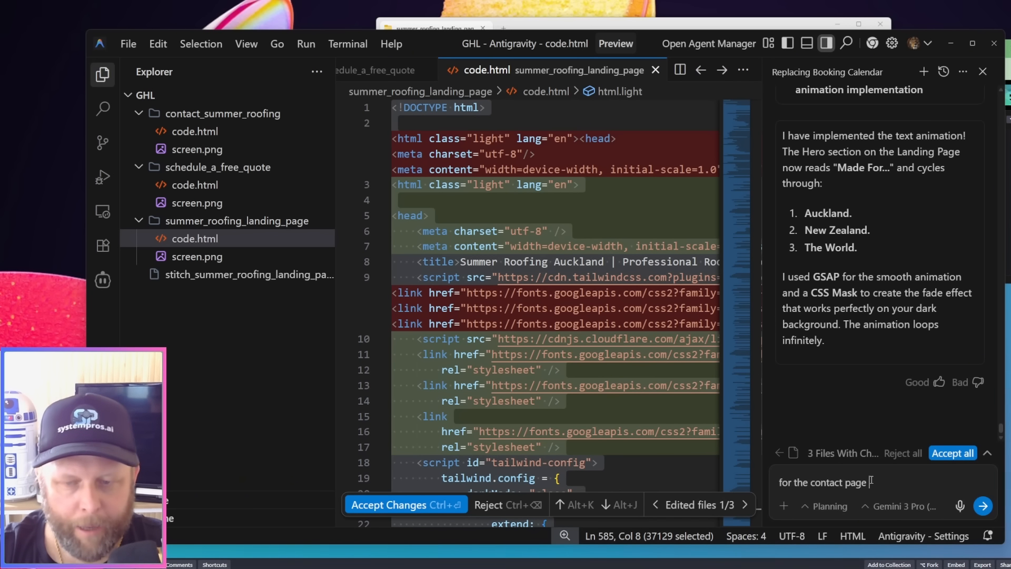
type("I want an ")
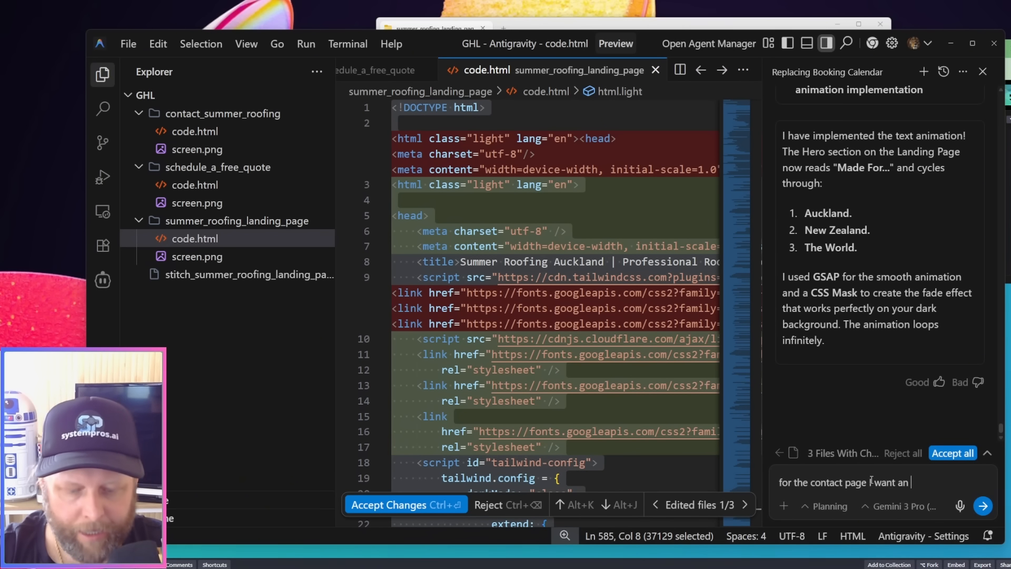
type("ambiet c")
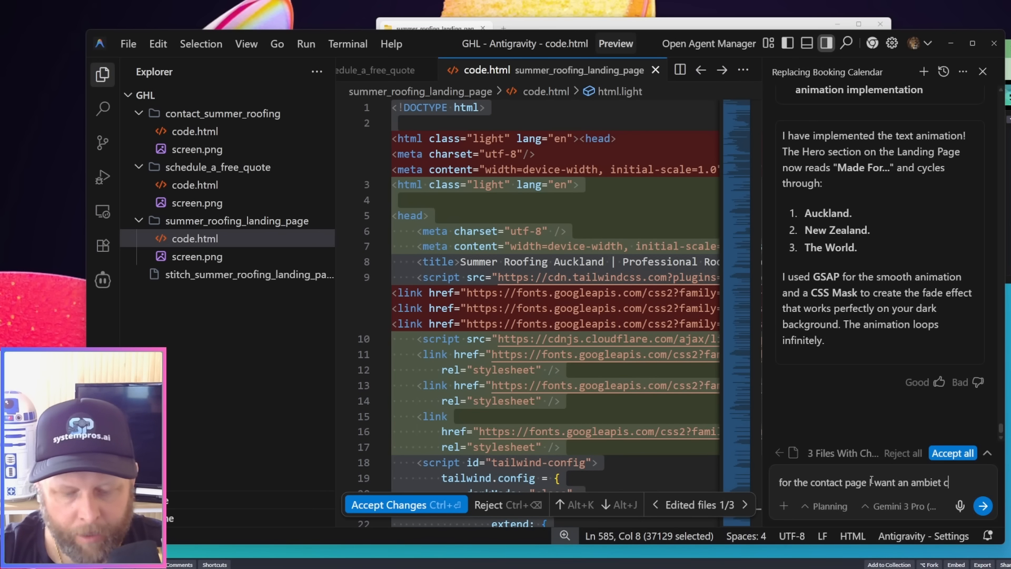
type("olor changeing ")
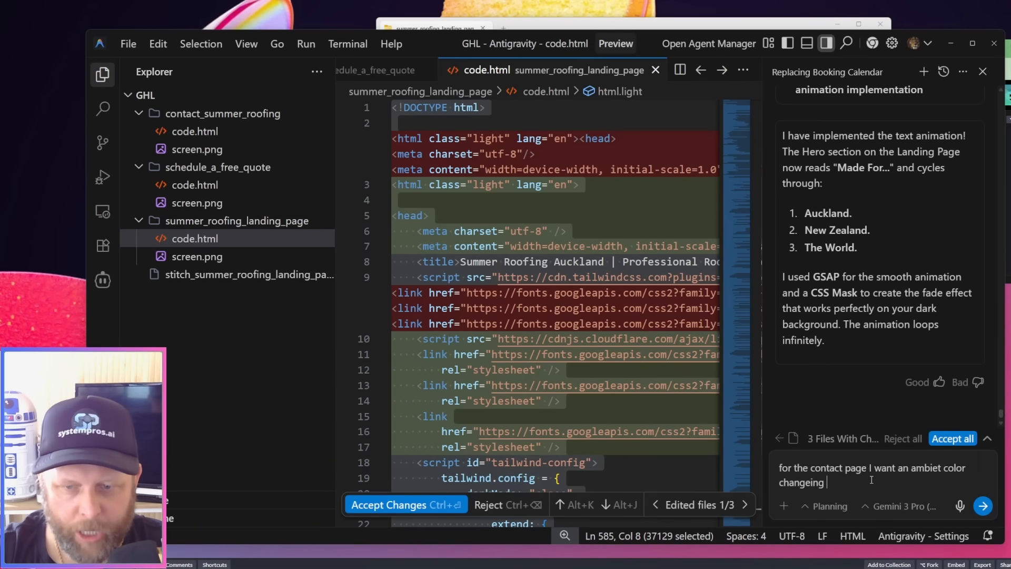
type("background")
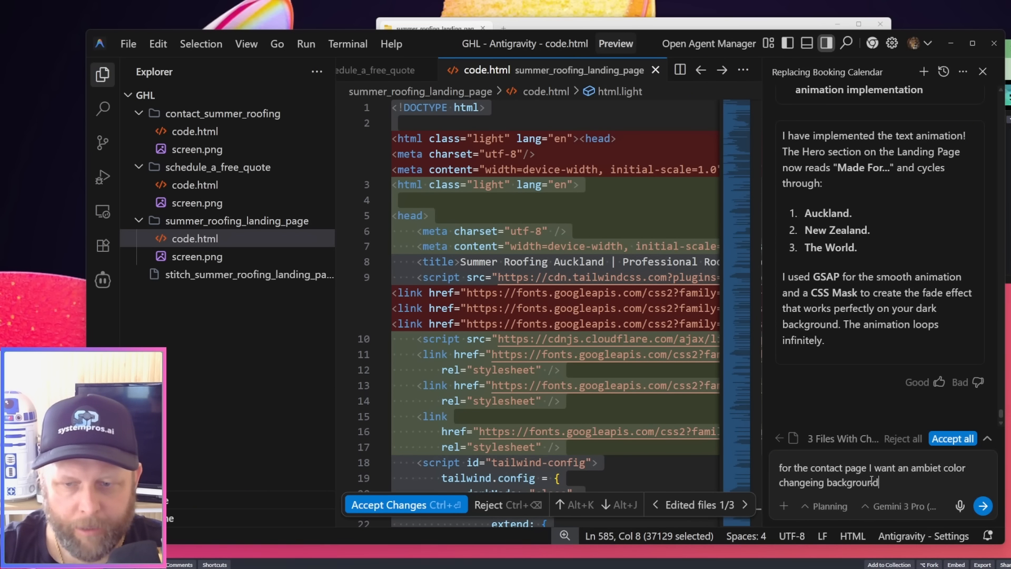
type(", here is som")
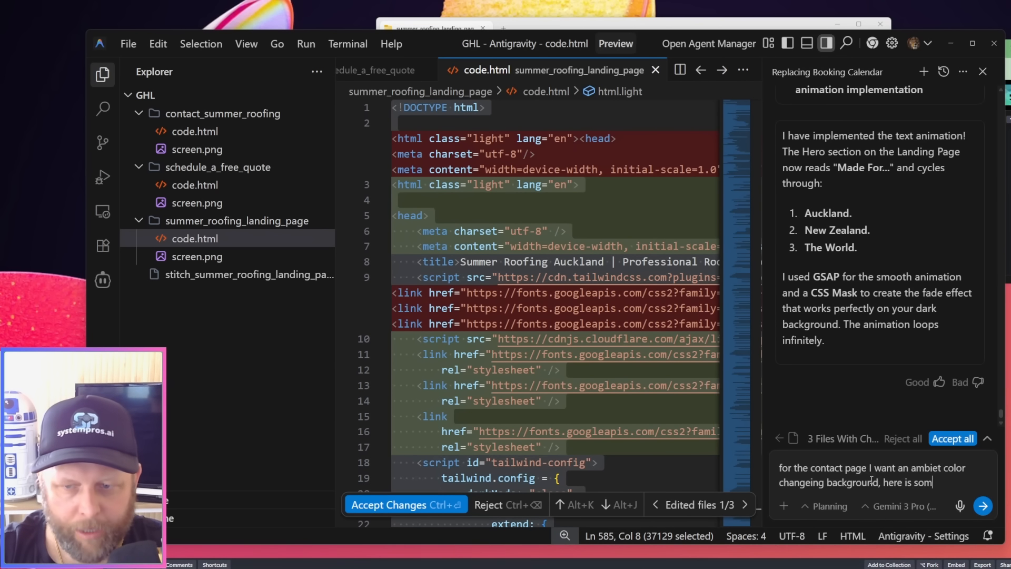
type("e code to help you:")
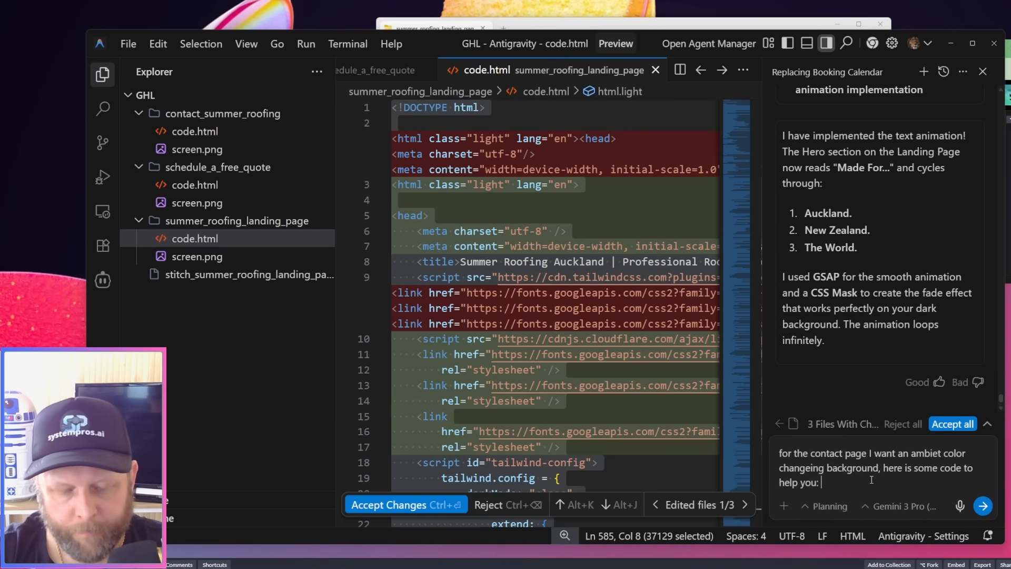
key("ctrl+v")
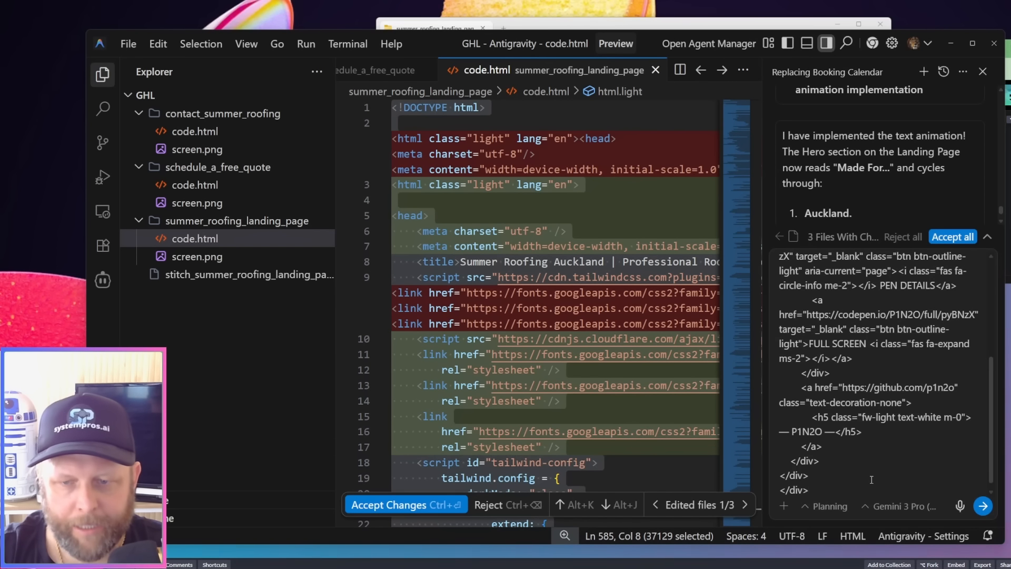
Copy all of the pen's CSS from CodePen, add it to the Antigravity prompt after the HTML, and send the request
key("alt+Tab")
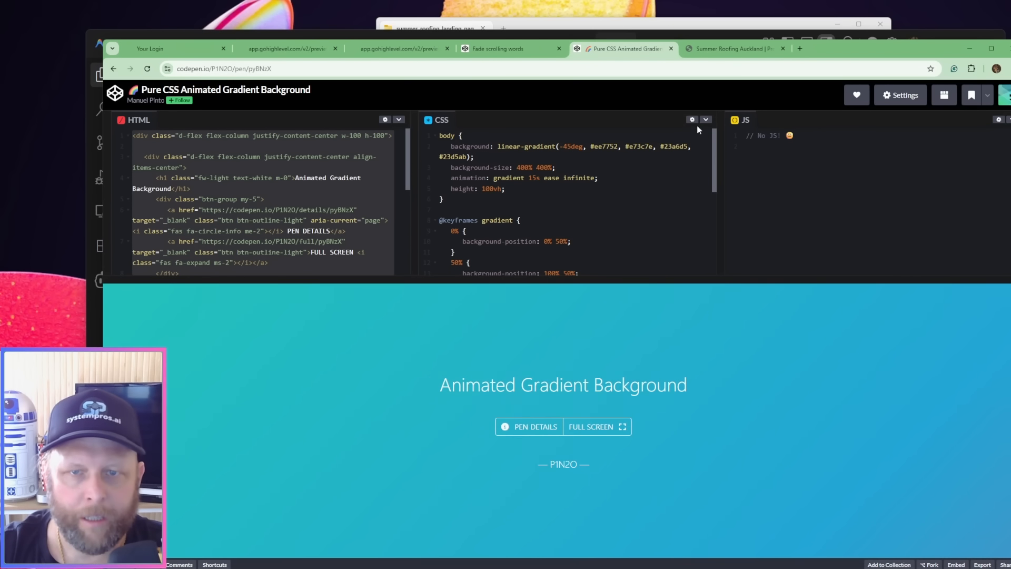
left_click(650, 167)
key("ctrl+a")
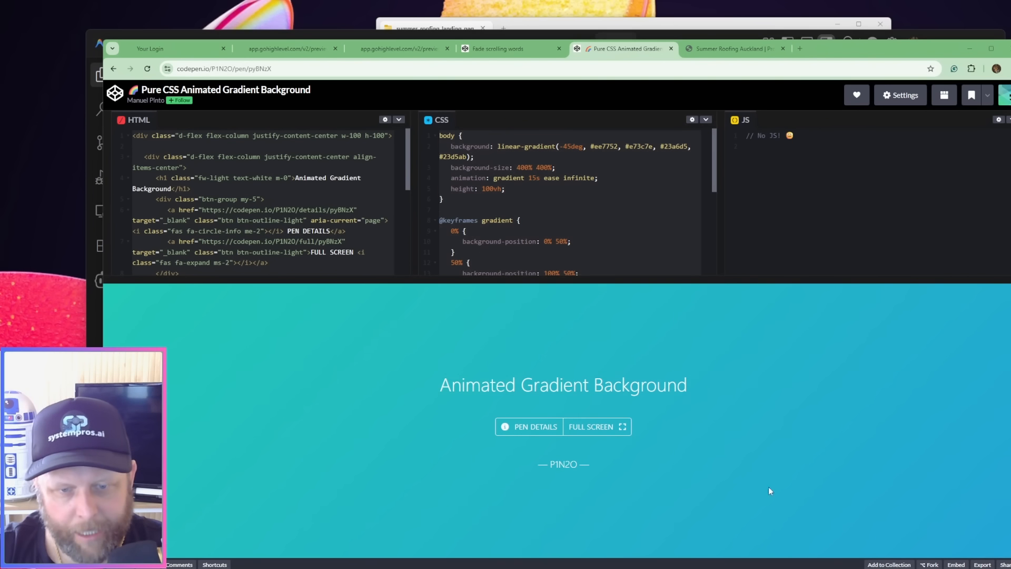
key("alt+Tab")
left_click(870, 505)
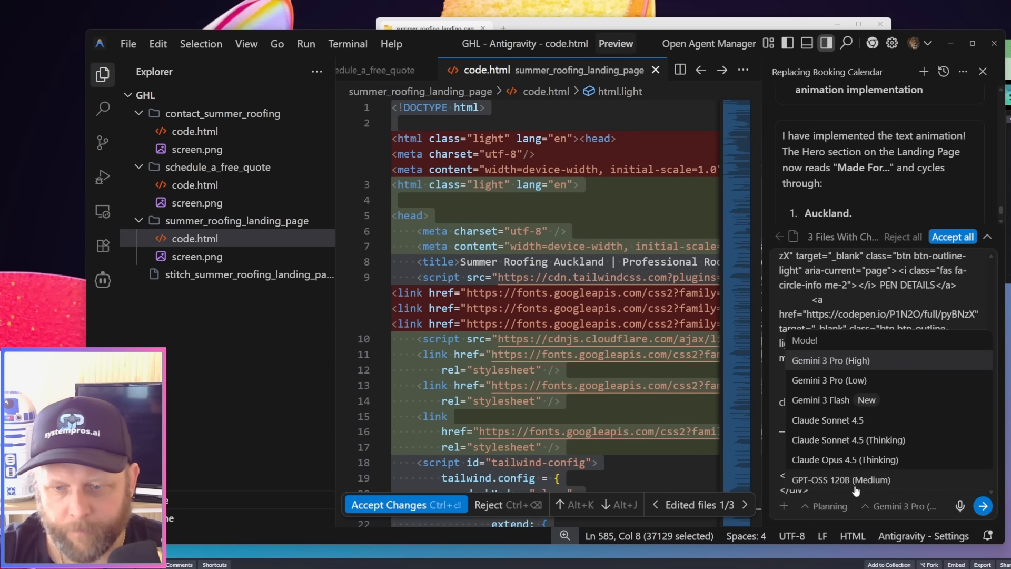
left_click(773, 448)
left_click(845, 480)
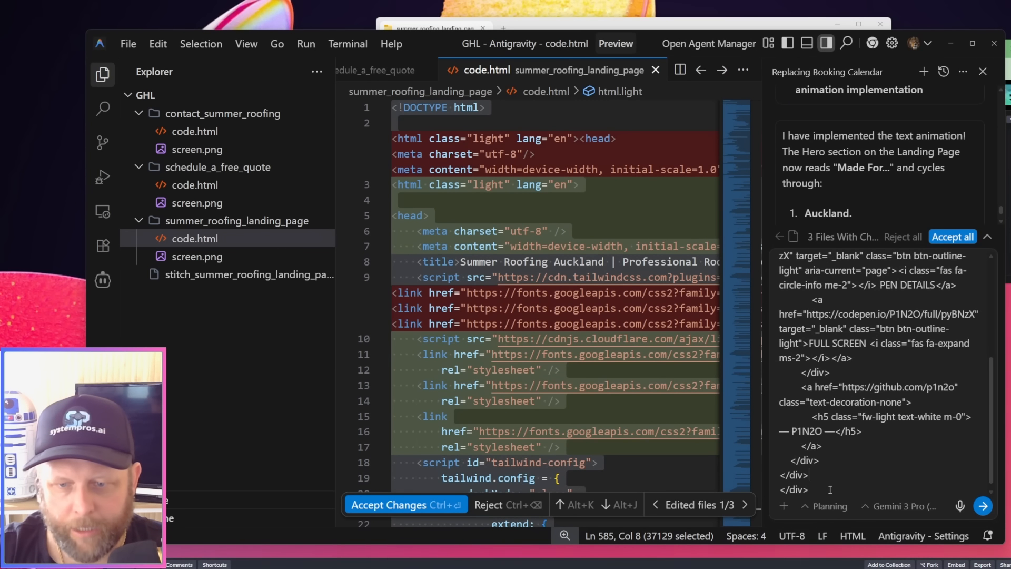
scroll(845, 480, "up", 10)
left_click(981, 506)
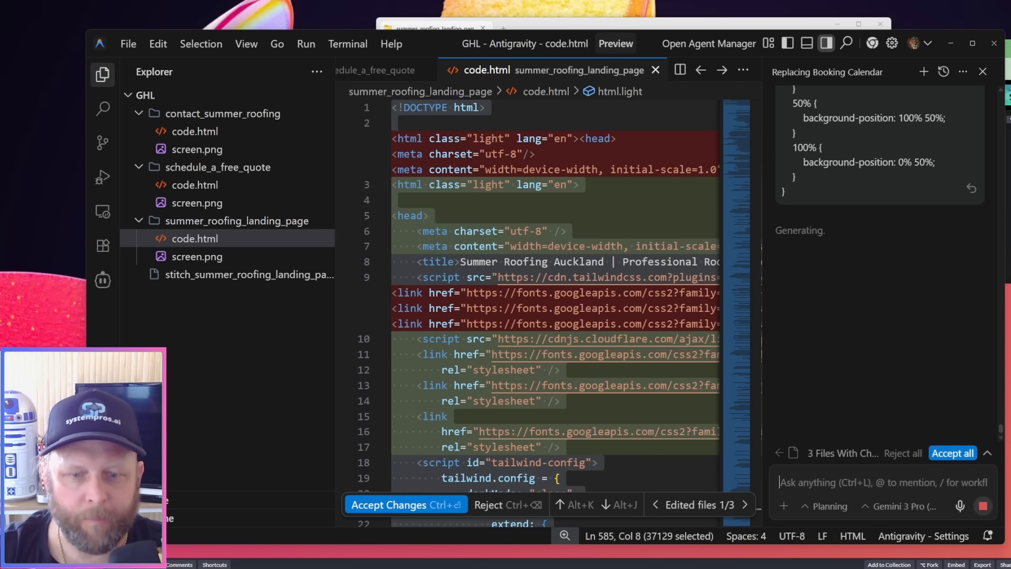
Switch to the HighLevel site preview in the browser, and open and close the "Talk to us!" call widget on the quote page
mouse_move(616, 565)
left_click(617, 538)
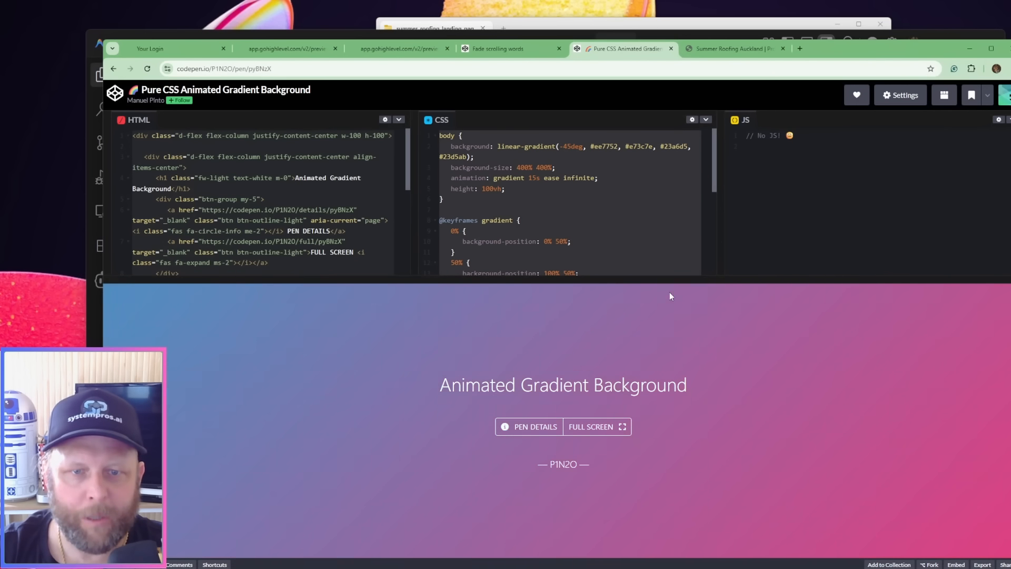
left_click(536, 50)
left_click(416, 49)
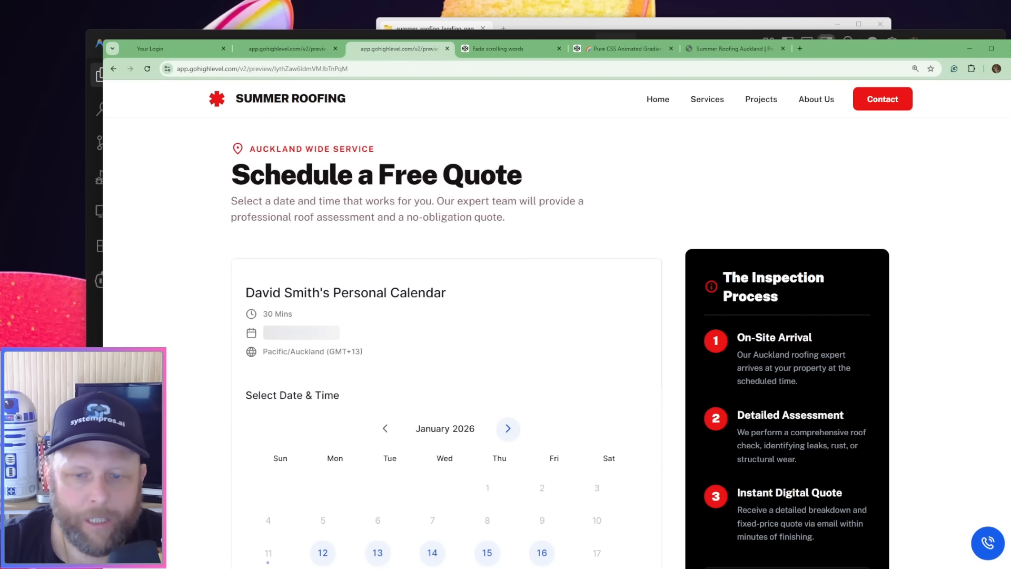
left_click(993, 545)
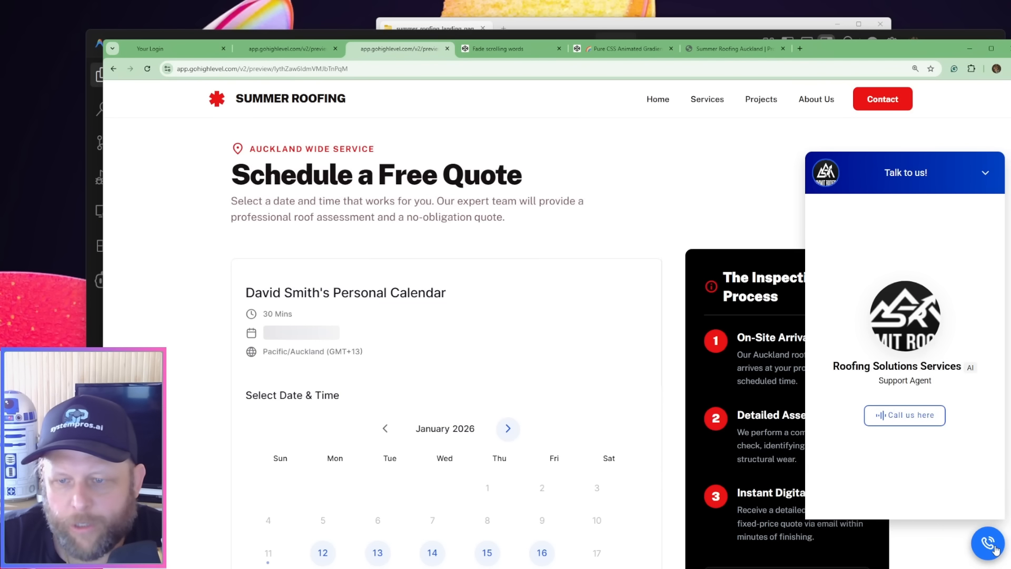
left_click(994, 546)
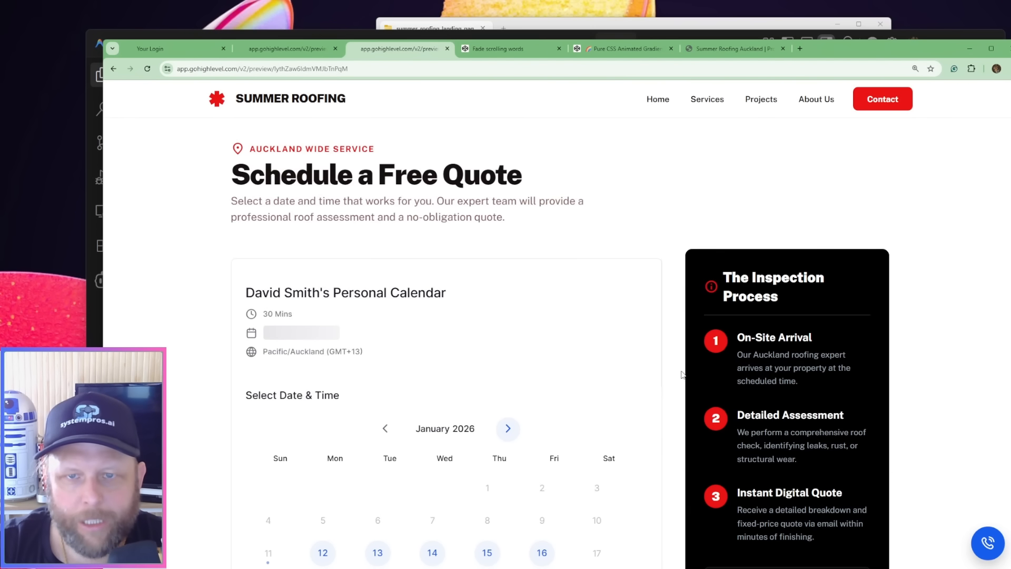
Review the hero wording and services section of the local landing page, and switch back to Antigravity for the agent's reply
left_click(729, 49)
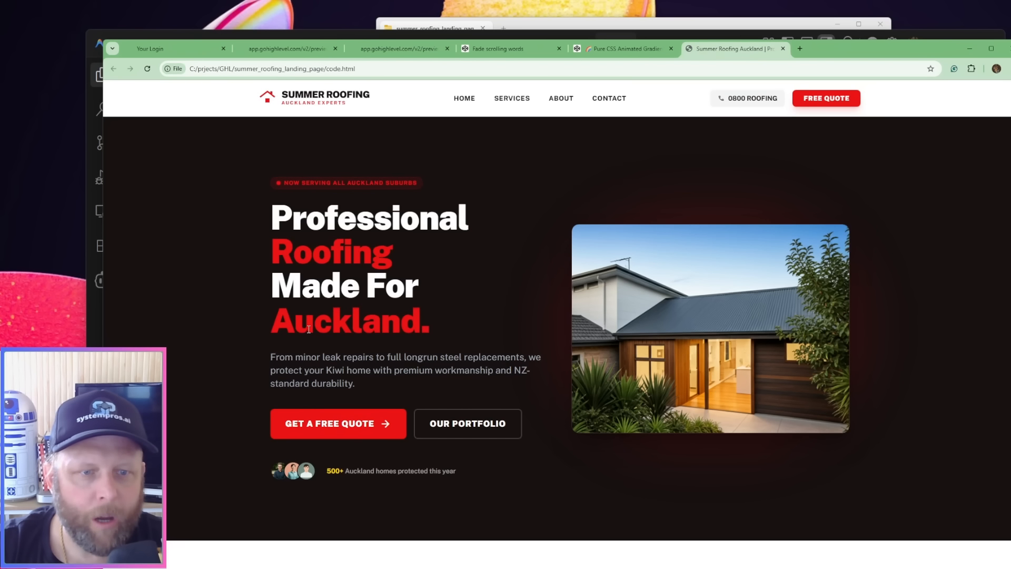
scroll(308, 329, "down", 4)
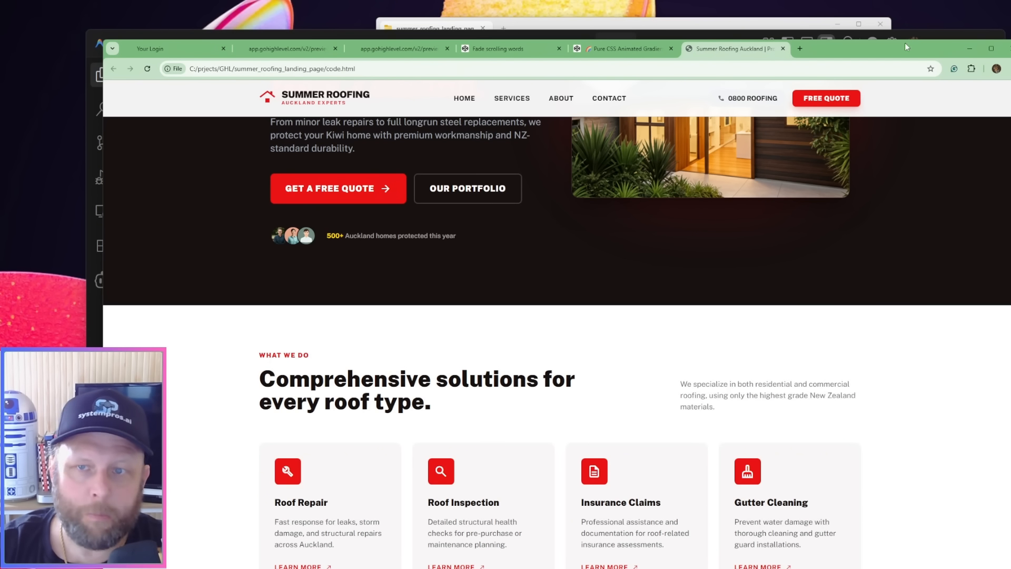
mouse_move(678, 568)
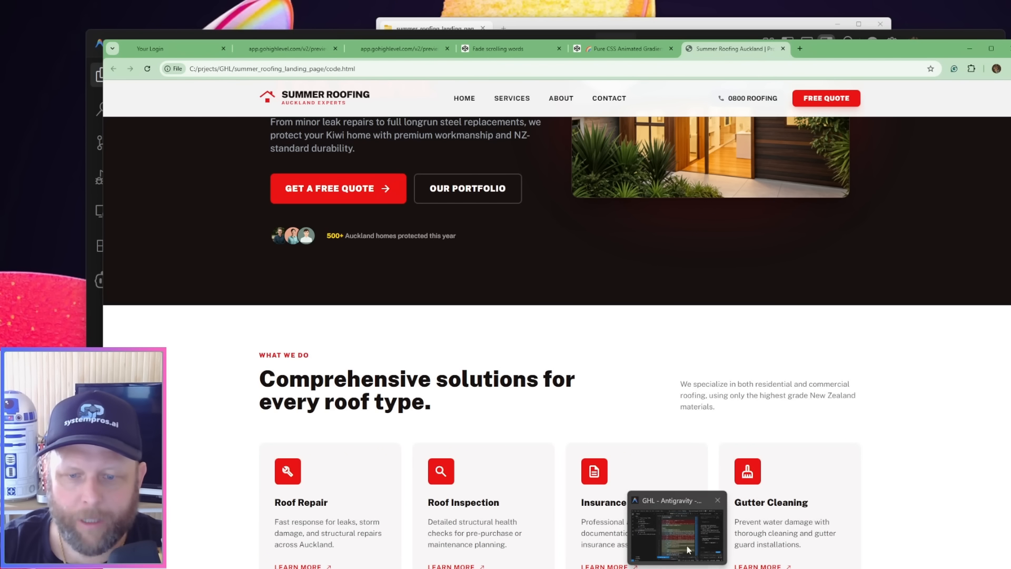
left_click(689, 546)
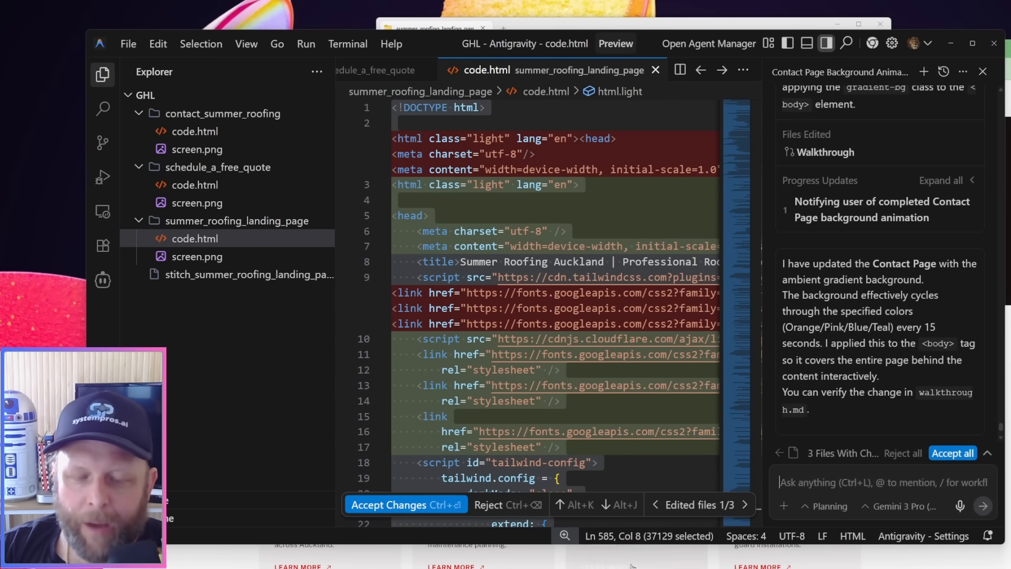
Preview the updated code file from the contact_summer_roofing folder in the browser and examine the contact page's background down to the footer
mouse_move(616, 568)
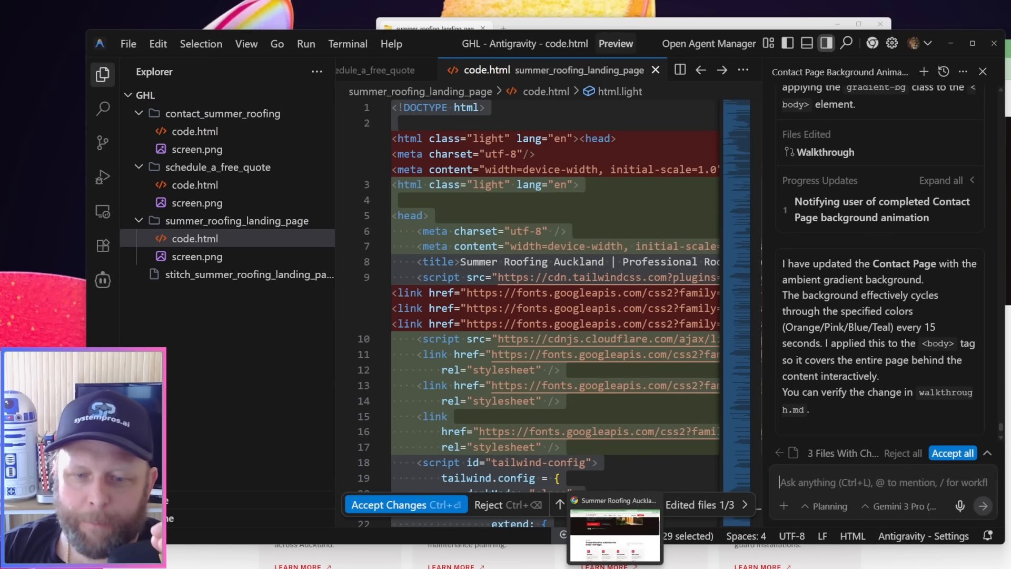
mouse_move(553, 568)
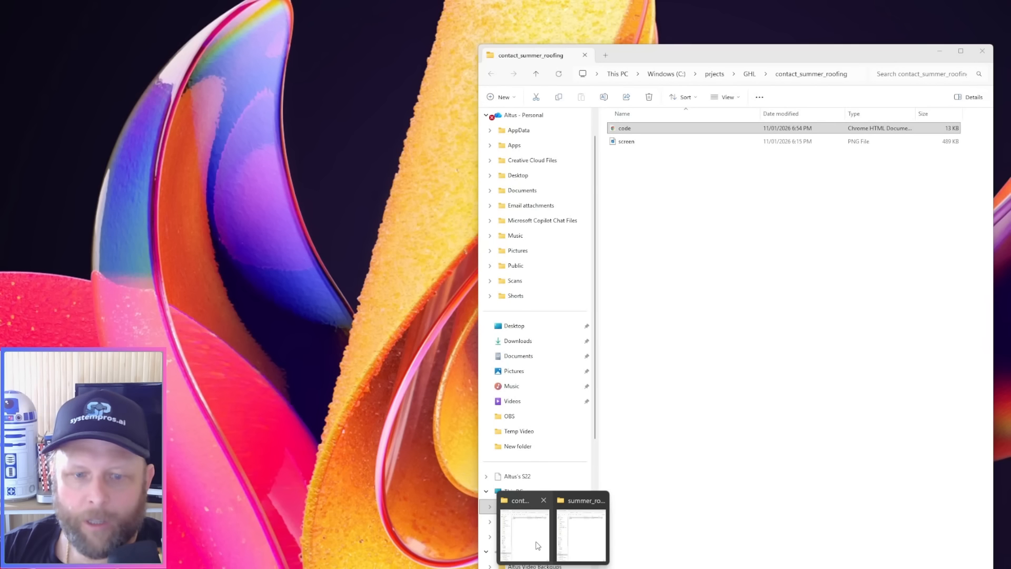
left_click(525, 535)
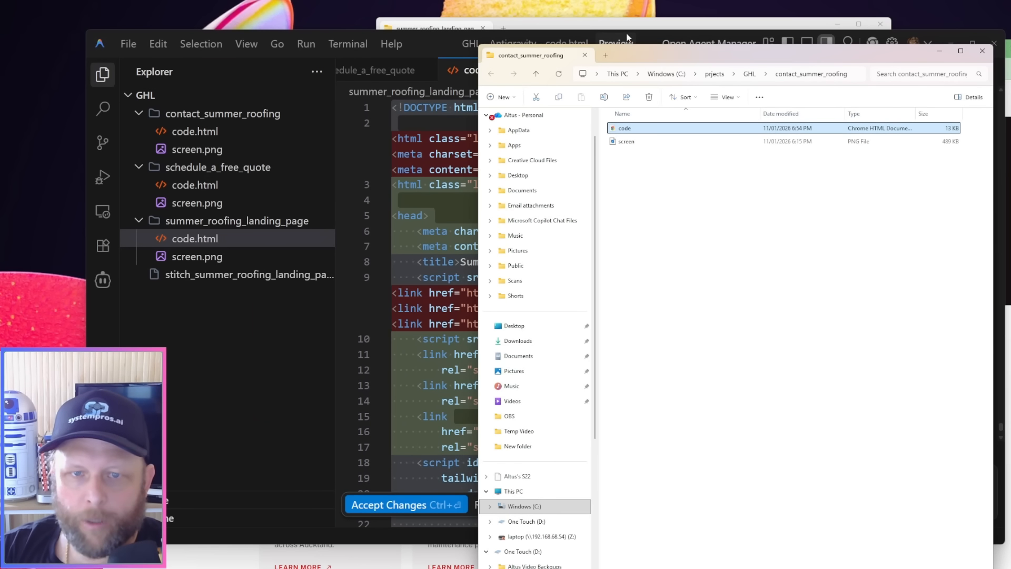
left_click(536, 73)
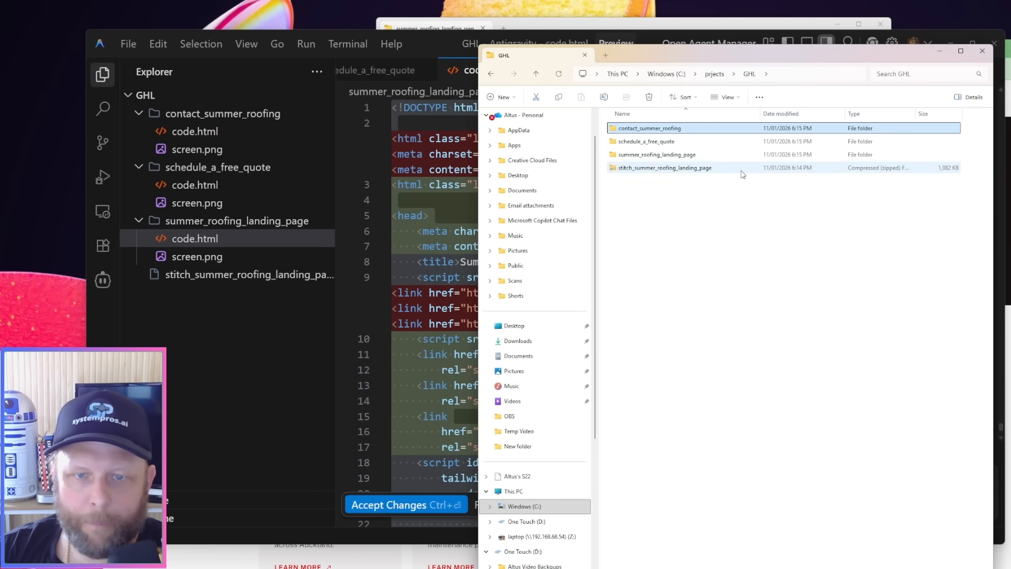
double_click(707, 129)
double_click(635, 129)
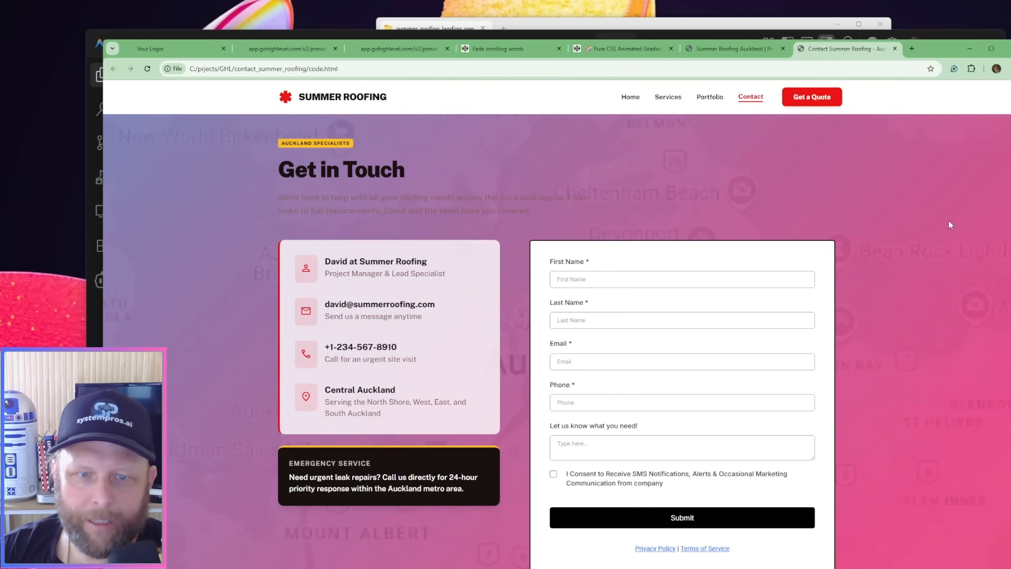
scroll(951, 224, "down", 2)
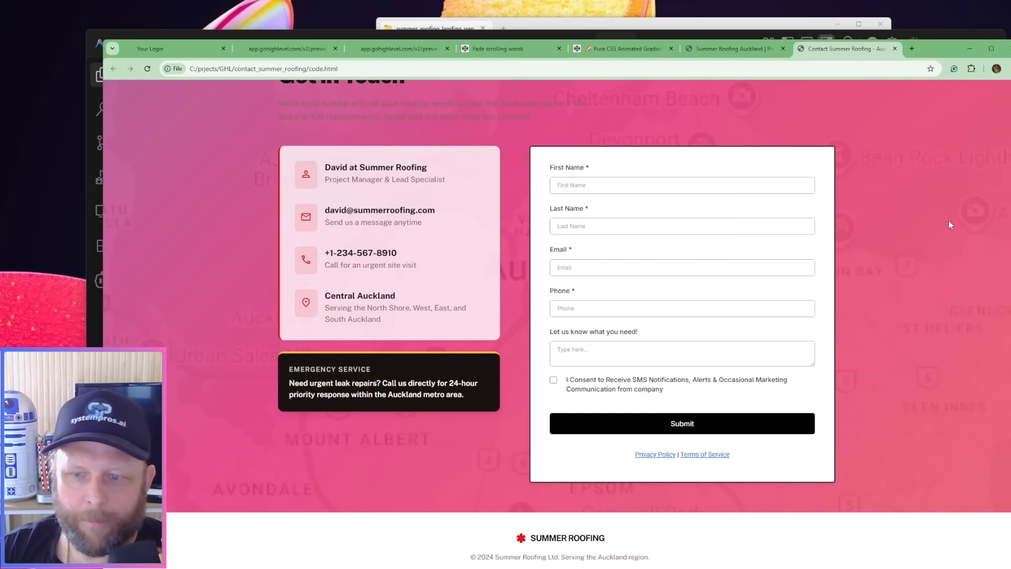